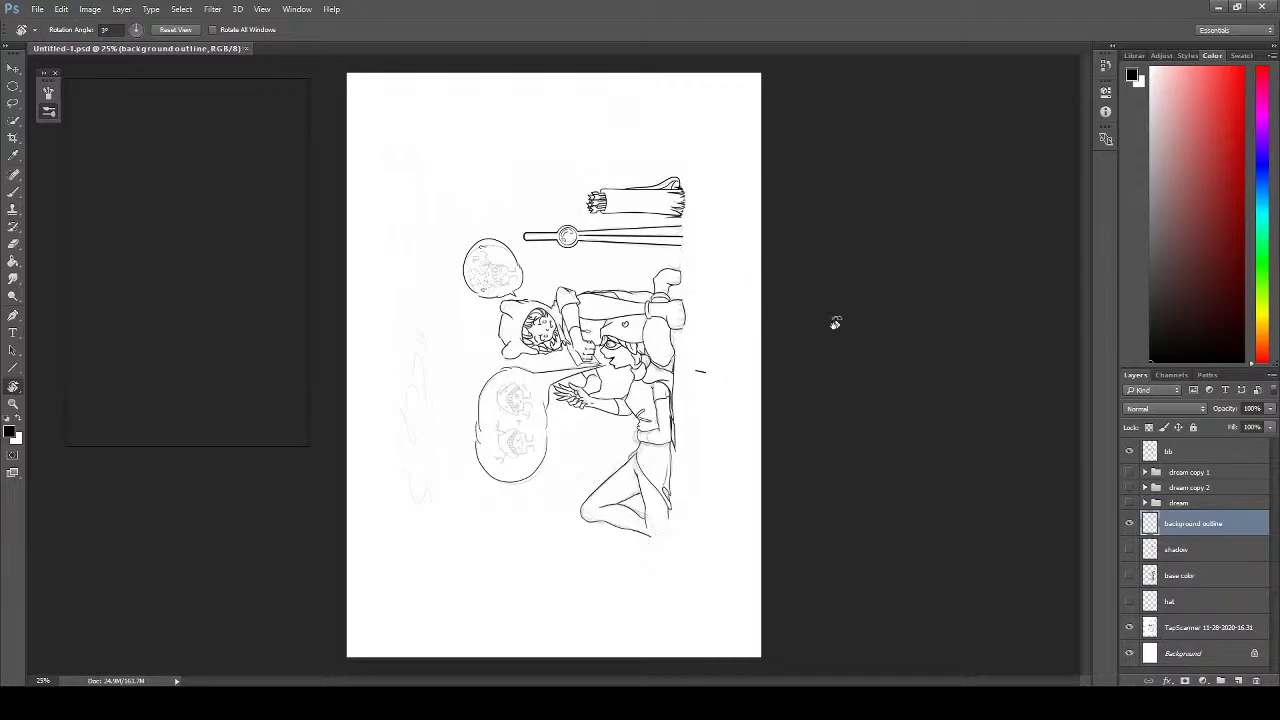
- Rotate the canvas view to 90° and erase the stray stroke below the figures on the background outline layer
drag(834, 320, 831, 340)
drag(823, 263, 783, 571)
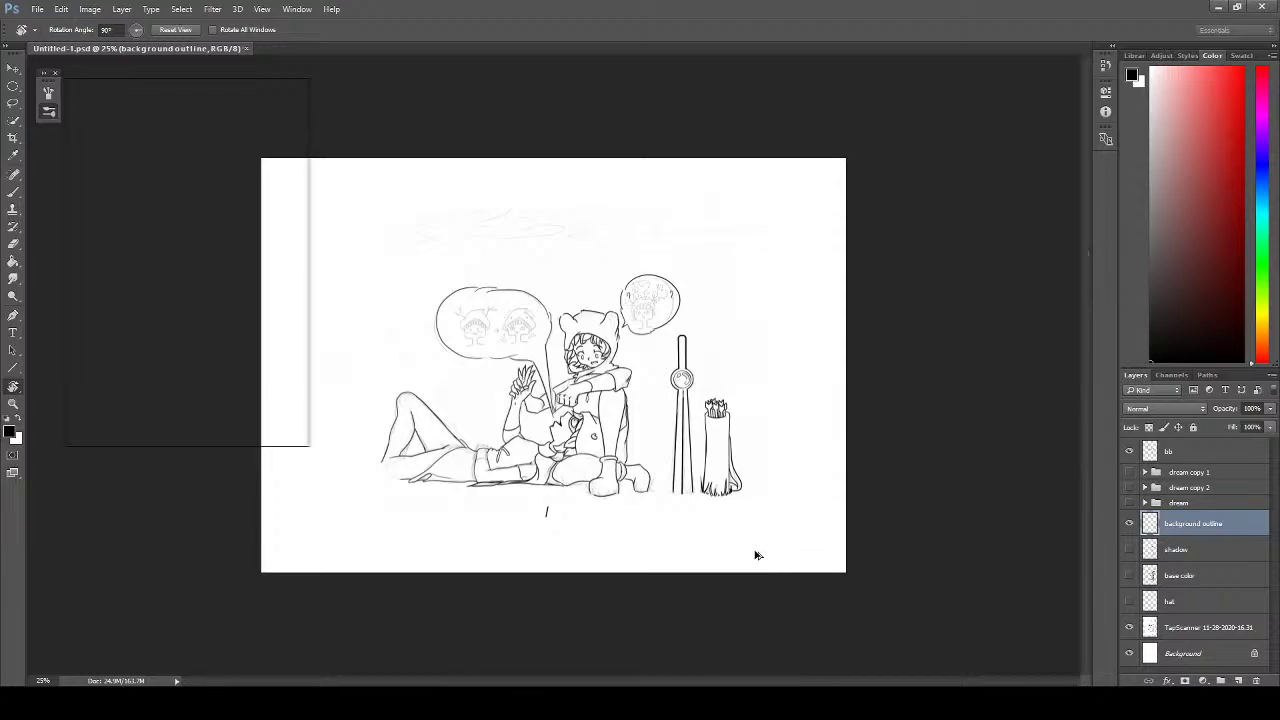
key(e)
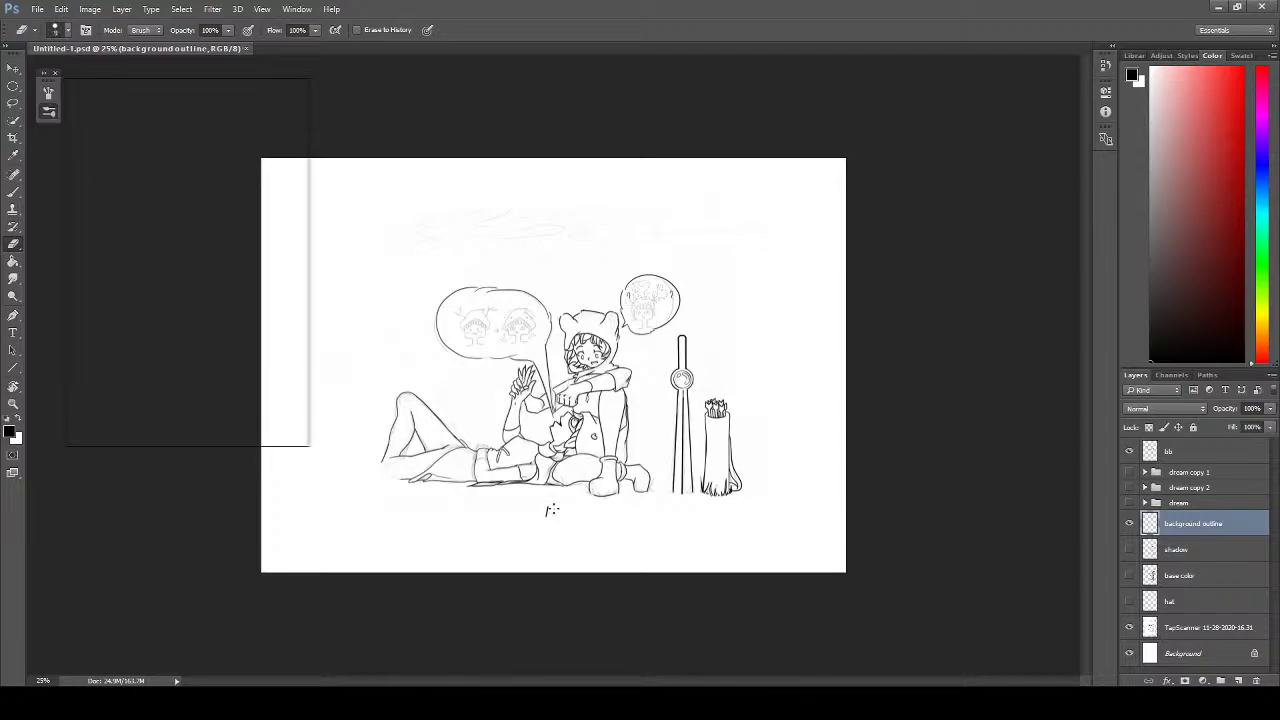
key(bracketleft)
key(bracketright)
- Show the shadow, base color and hat layers and the dream, dream copy 2 and dream copy 1 groups
click(1129, 575)
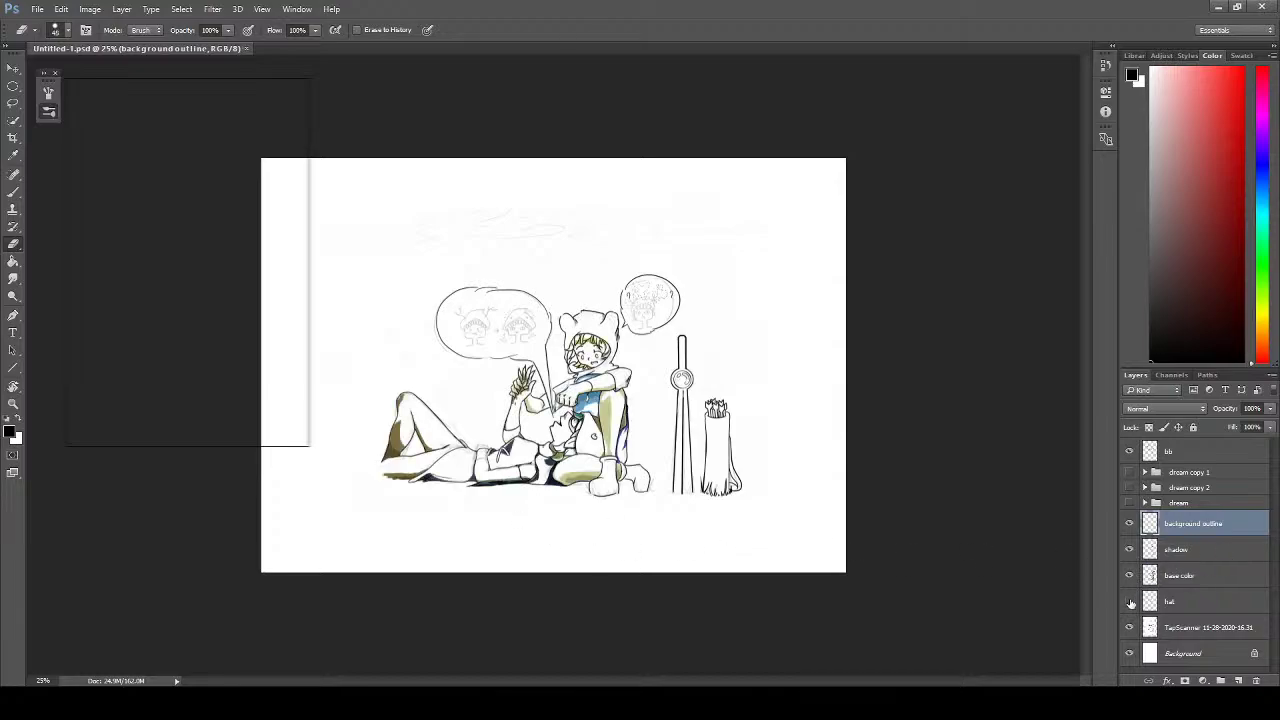
click(1129, 601)
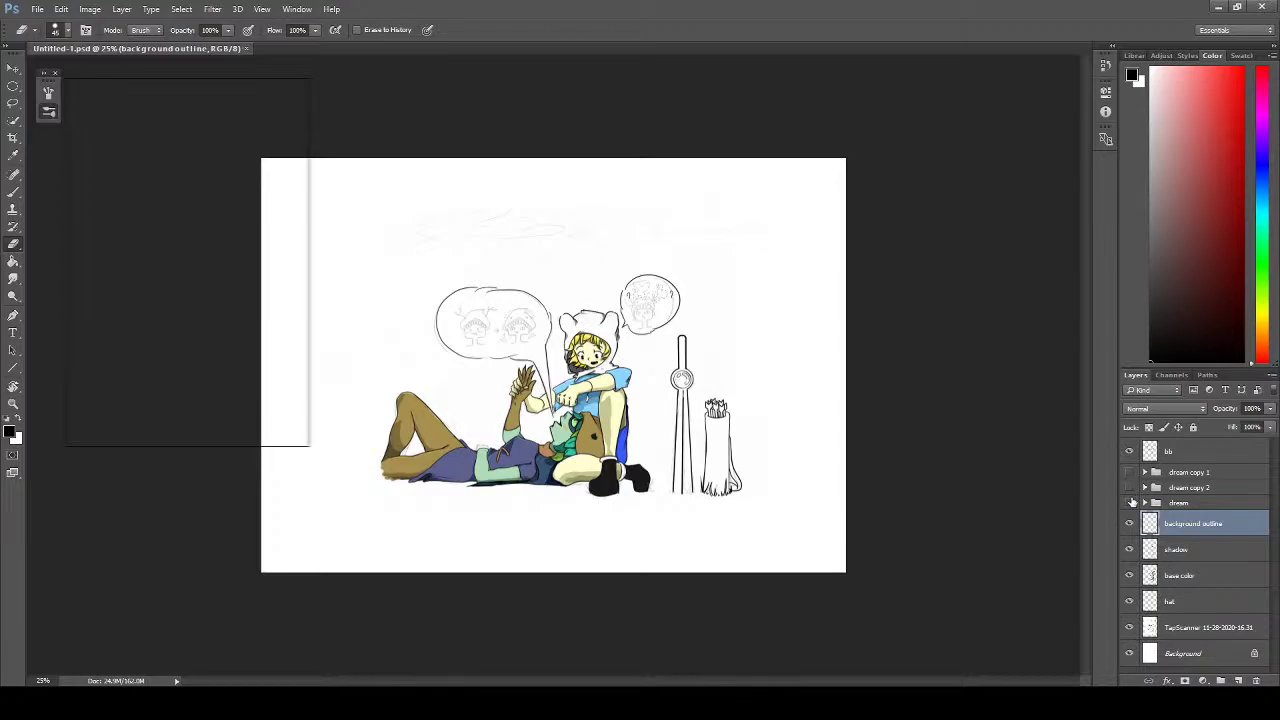
click(1129, 503)
click(1129, 487)
click(1129, 472)
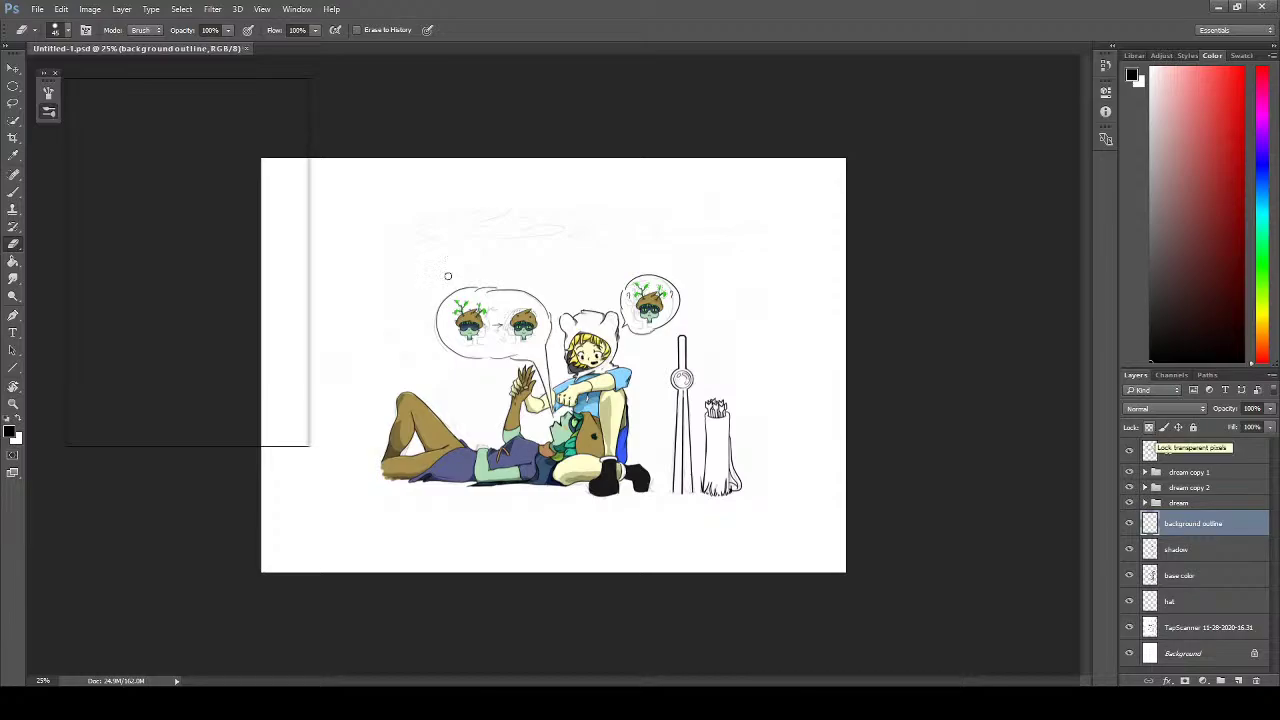
- Hide the TapScanner 11-28-2020-16.31 sketch layer so only the inked and coloured artwork shows
key(ctrl+plus)
key(ctrl+plus)
key(ctrl+plus)
key(ctrl+plus)
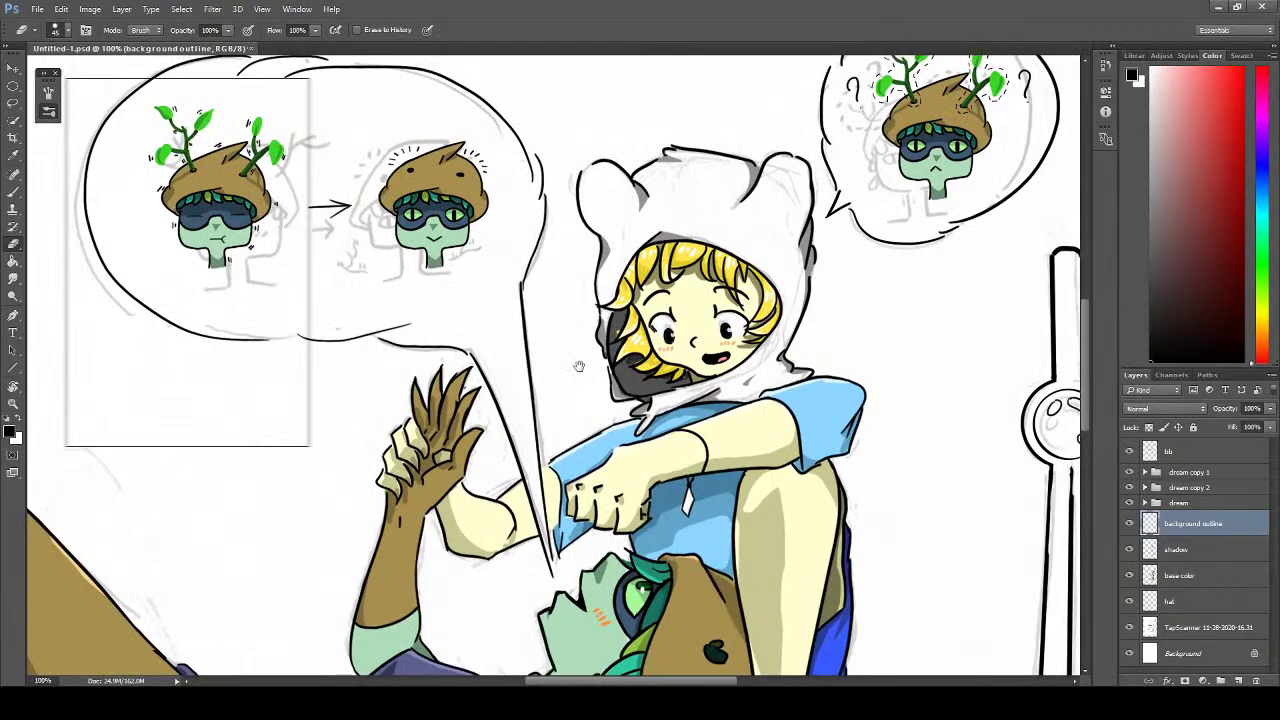
drag(579, 366, 520, 312)
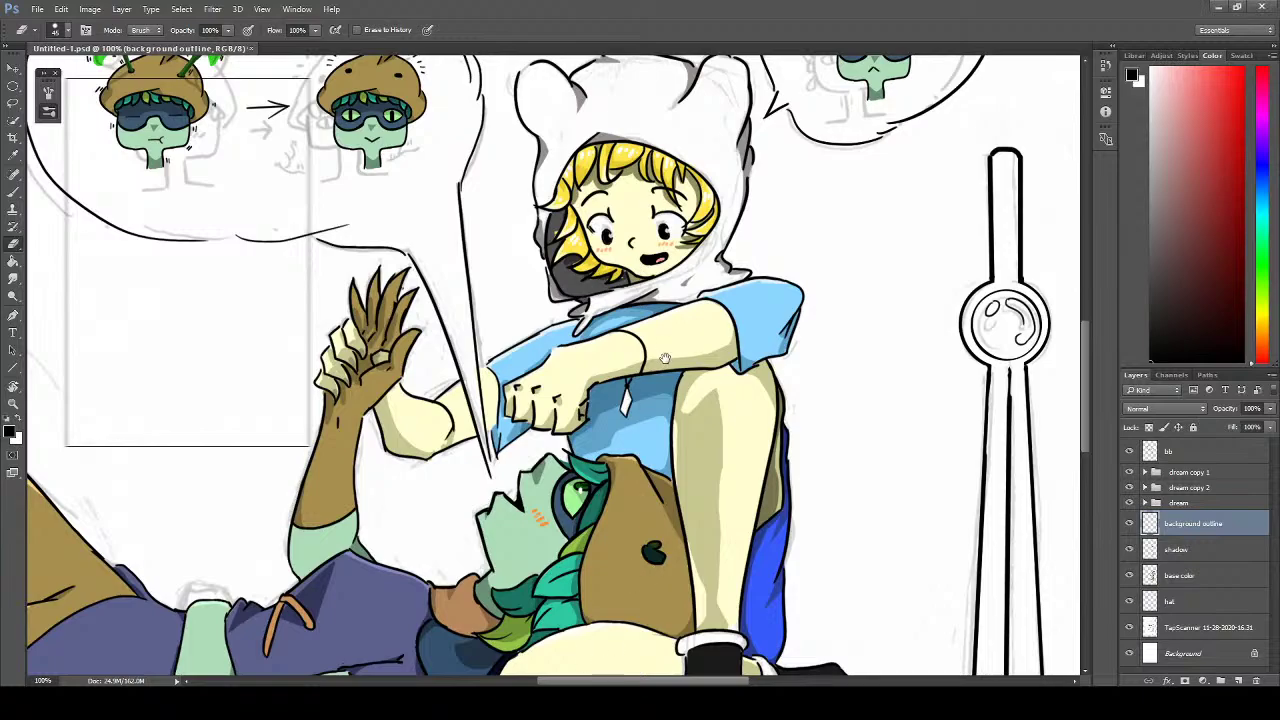
drag(638, 373, 685, 548)
drag(667, 400, 667, 455)
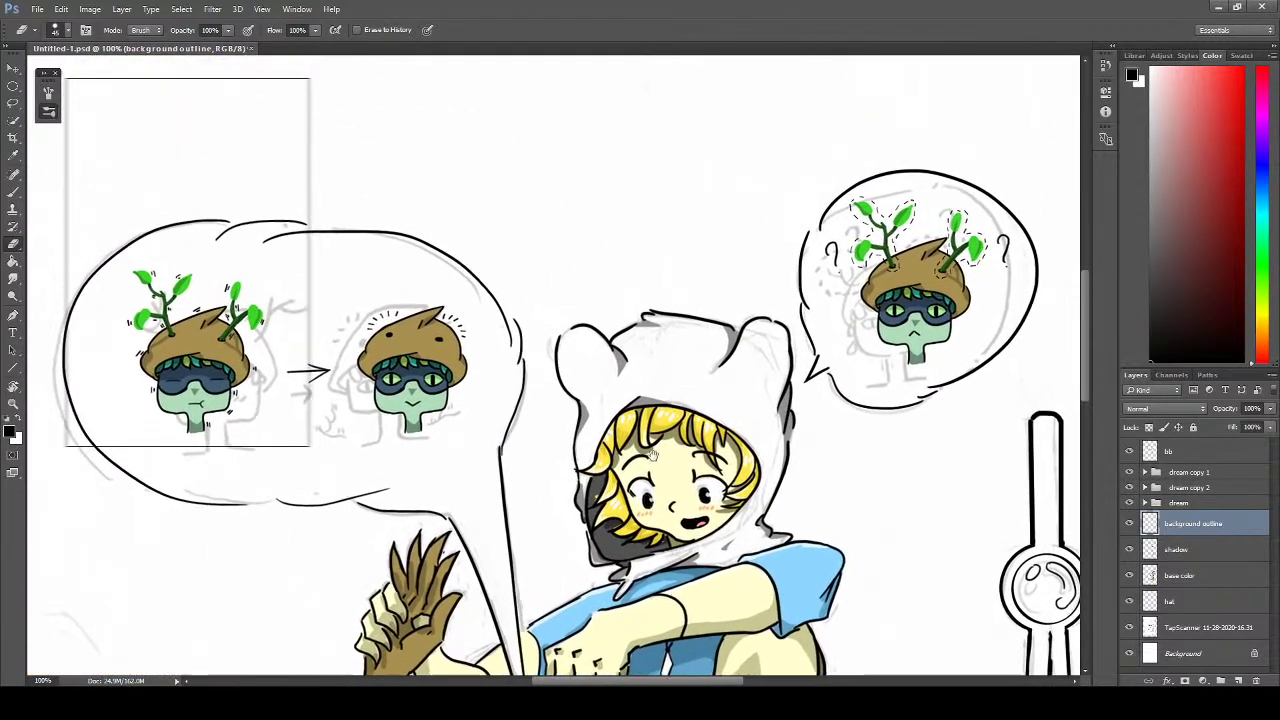
click(1129, 627)
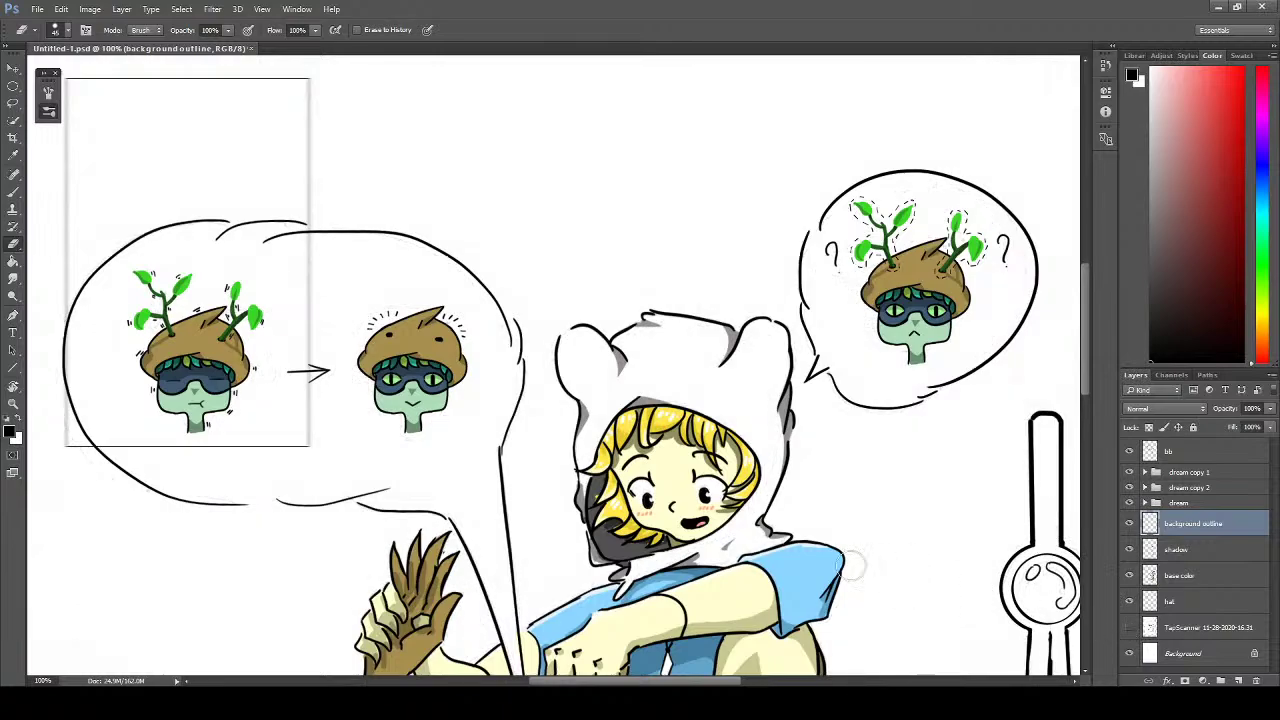
- Examine the coloured characters, both speech bubbles and the uncoloured sword and quiver outlines up close
drag(522, 352, 668, 312)
mouse_move(600, 570)
mouse_down()
mouse_move(610, 475)
mouse_move(628, 473)
mouse_move(620, 400)
mouse_move(590, 340)
mouse_move(640, 480)
mouse_move(719, 538)
mouse_move(538, 441)
mouse_move(627, 443)
mouse_move(539, 362)
mouse_move(554, 304)
mouse_move(519, 390)
mouse_move(370, 326)
mouse_move(241, 321)
mouse_up()
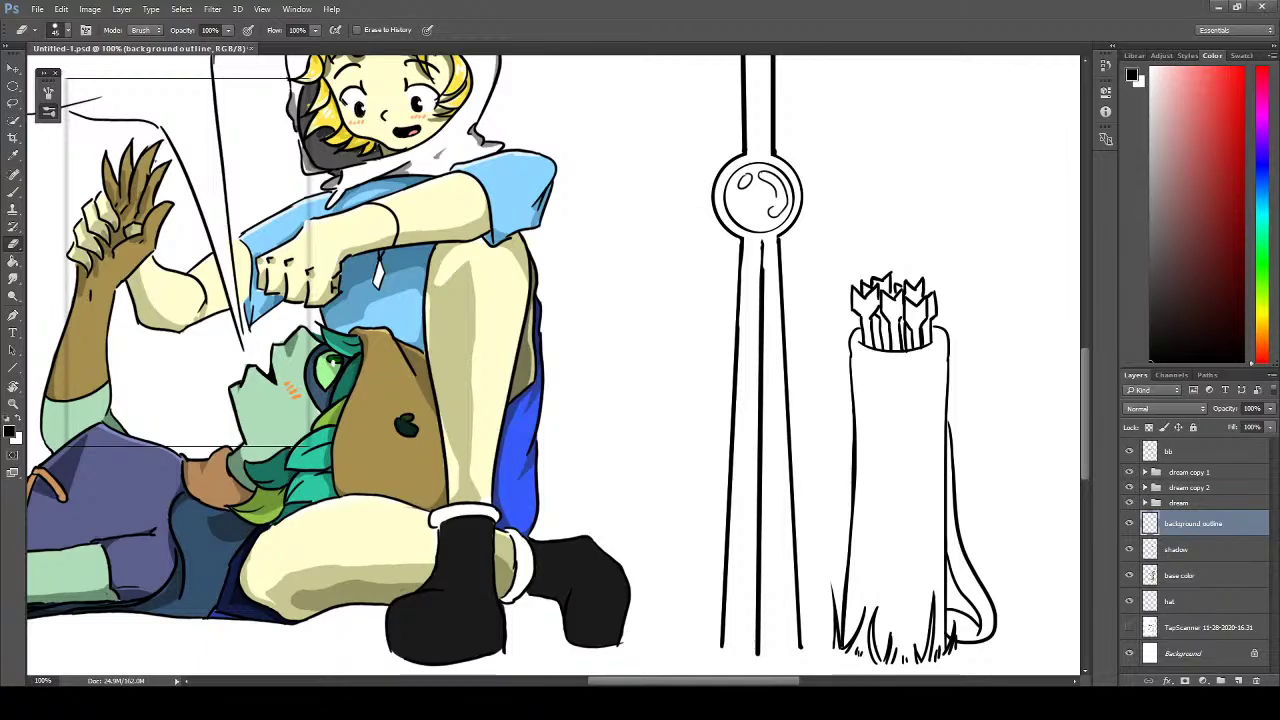
mouse_move(508, 331)
mouse_down()
mouse_move(645, 493)
mouse_move(699, 494)
mouse_up()
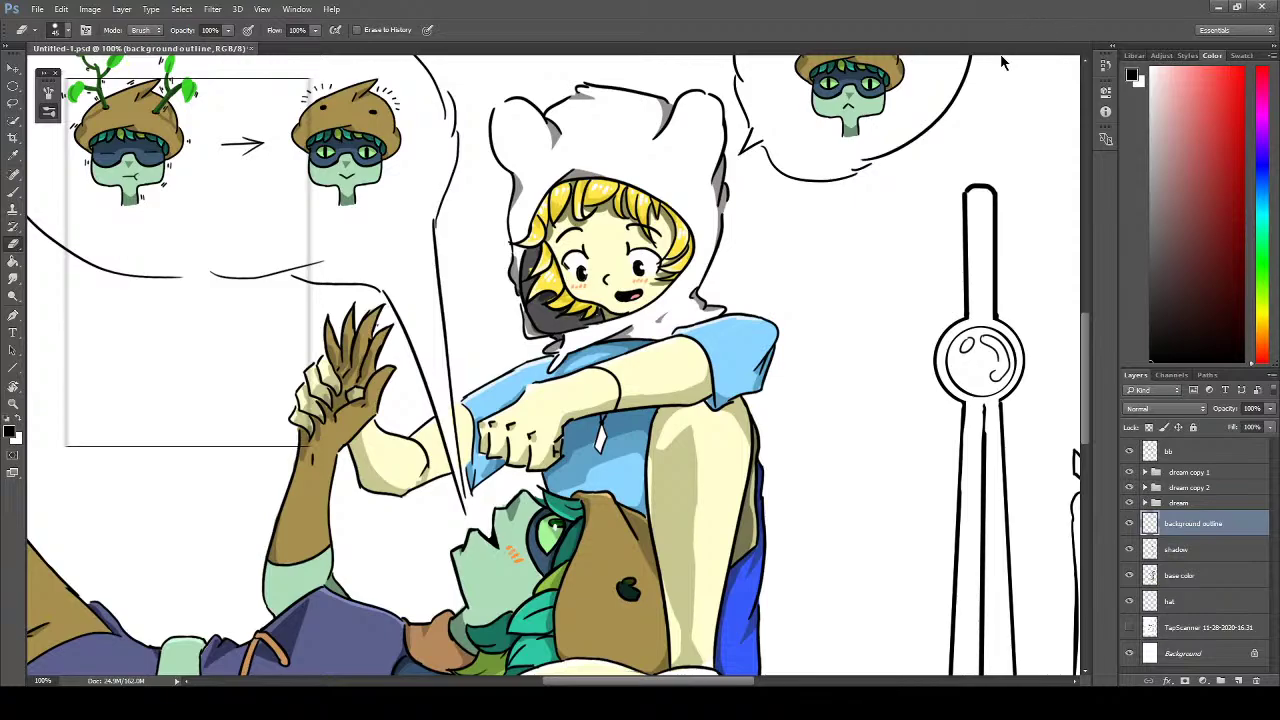
mouse_move(481, 283)
mouse_down()
mouse_move(537, 366)
mouse_move(664, 461)
mouse_up()
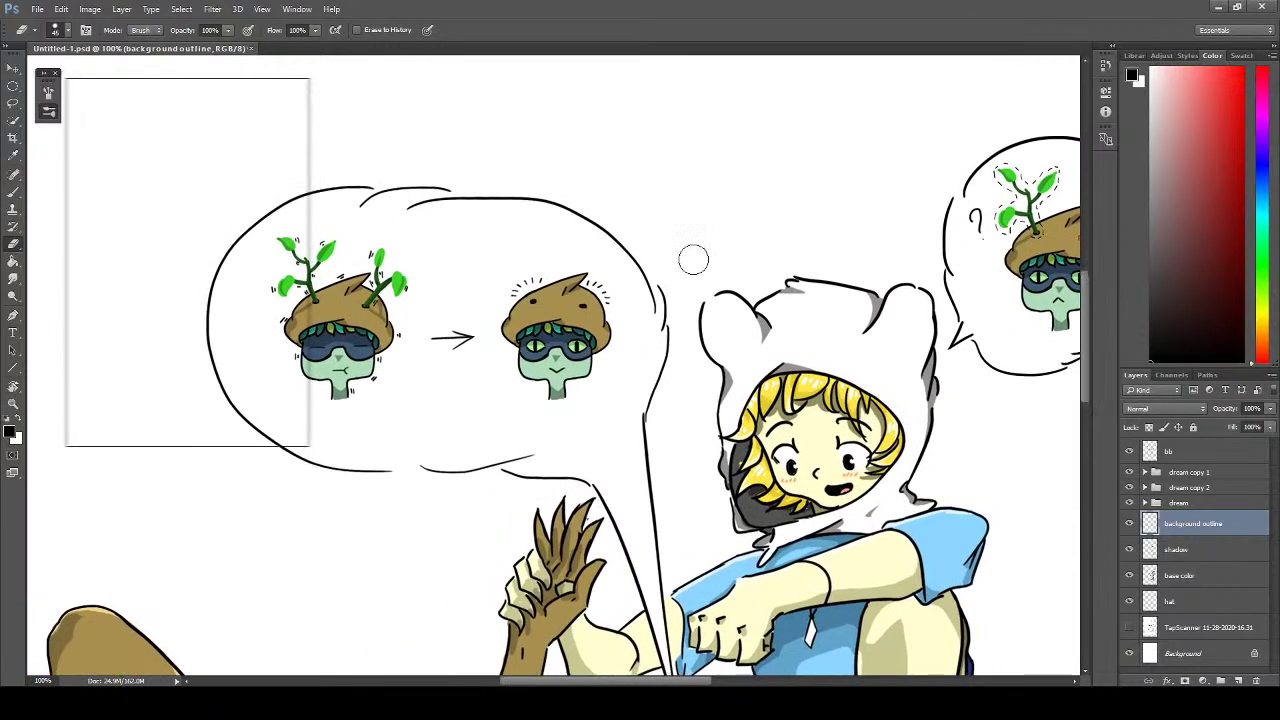
drag(666, 251, 686, 331)
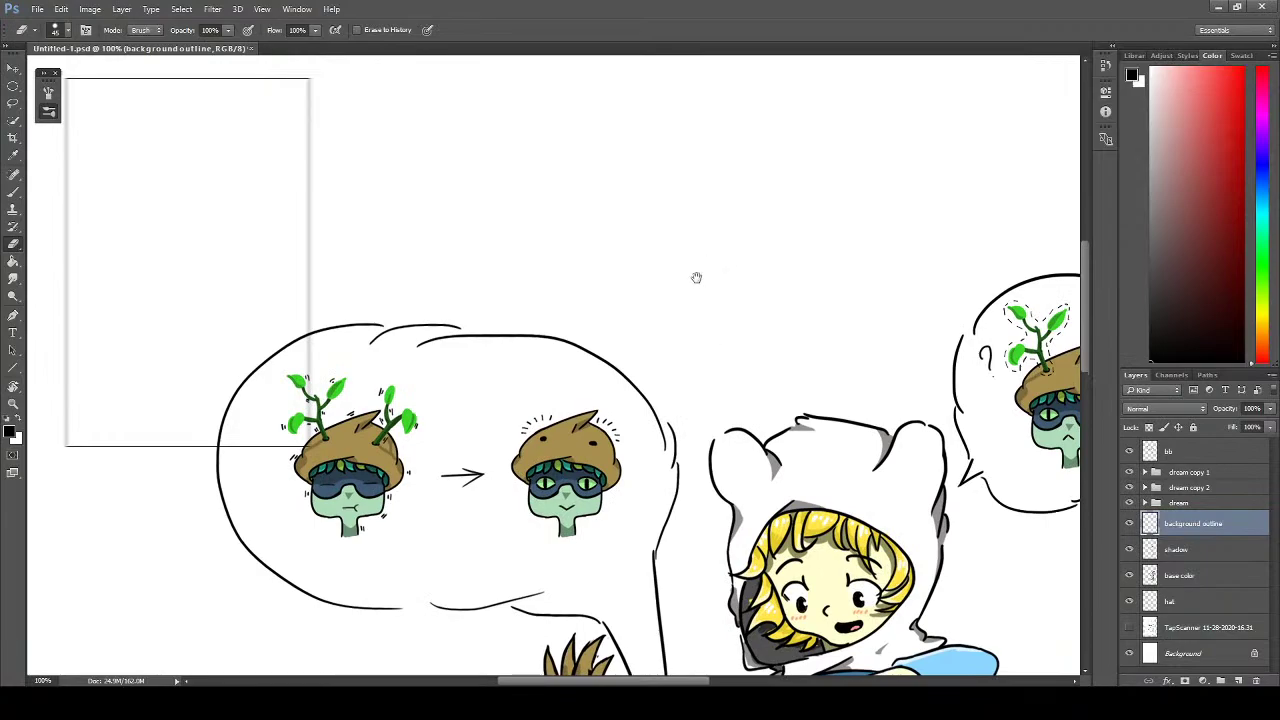
mouse_move(696, 277)
mouse_down()
mouse_move(657, 323)
mouse_move(714, 220)
mouse_move(694, 260)
mouse_up()
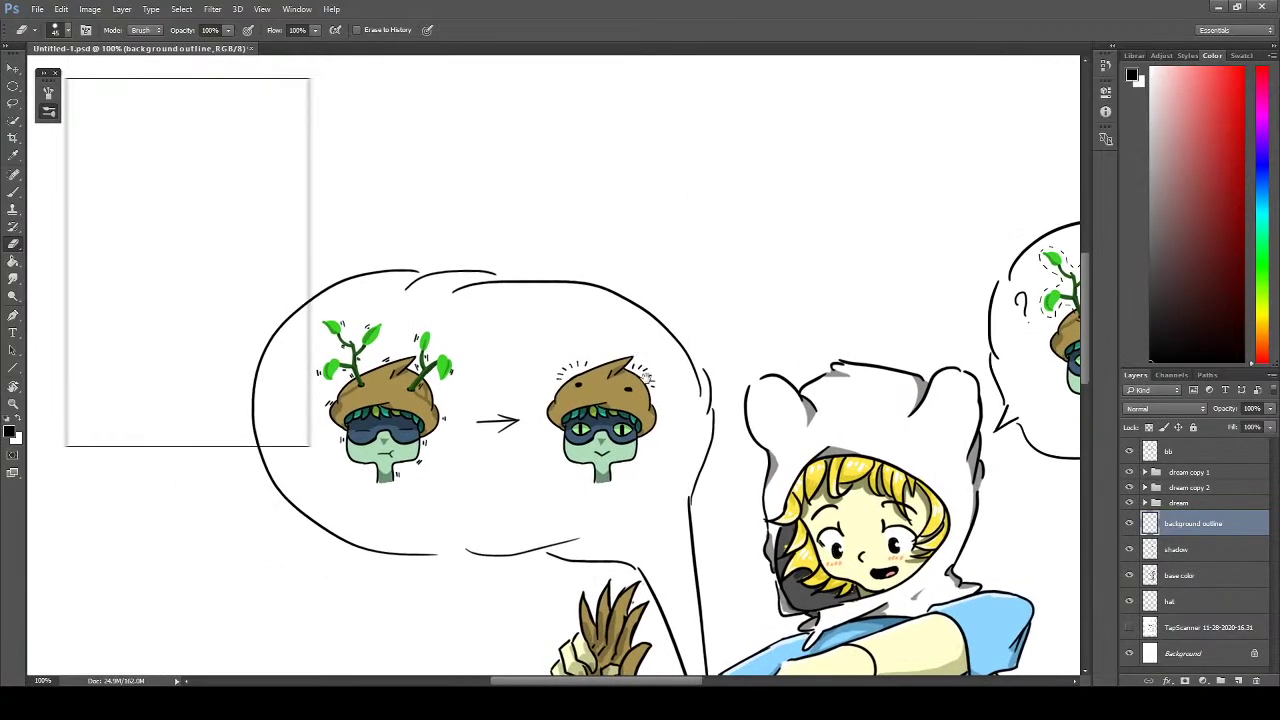
drag(646, 376, 815, 236)
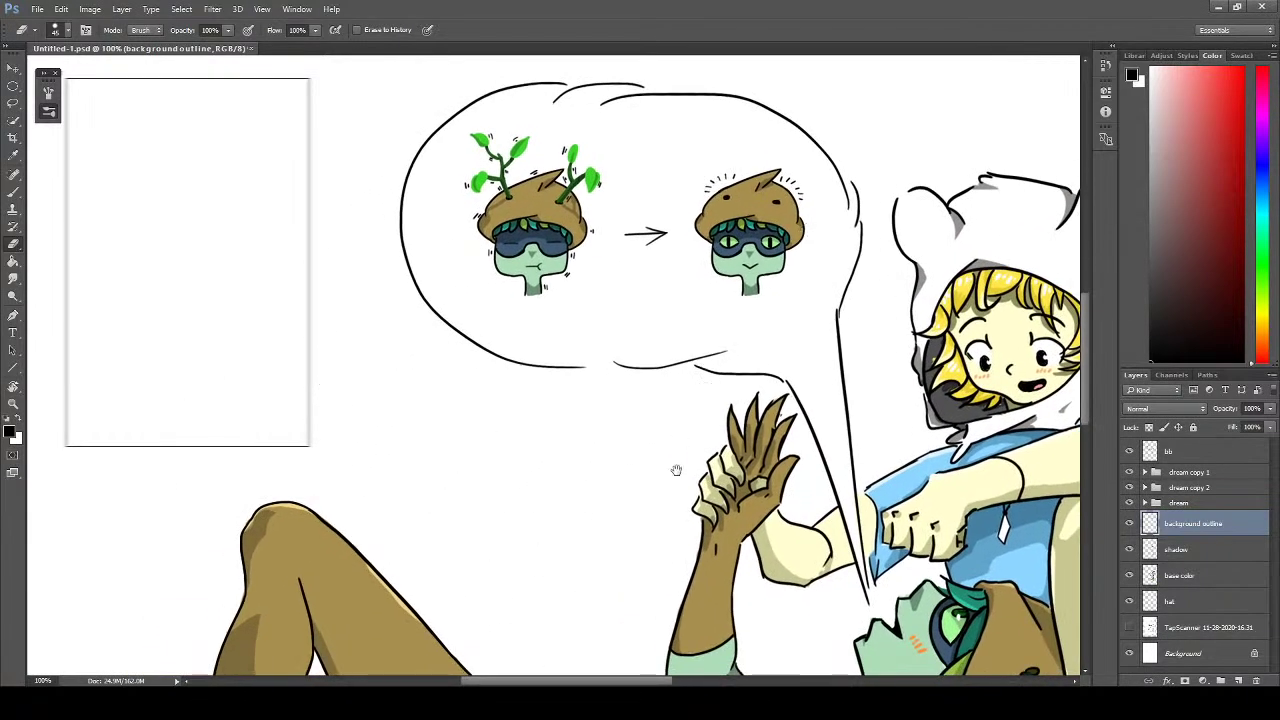
mouse_move(676, 470)
mouse_down()
mouse_move(654, 398)
mouse_move(682, 355)
mouse_move(662, 361)
mouse_move(650, 438)
mouse_move(537, 386)
mouse_move(691, 483)
mouse_move(646, 433)
mouse_move(586, 428)
mouse_up()
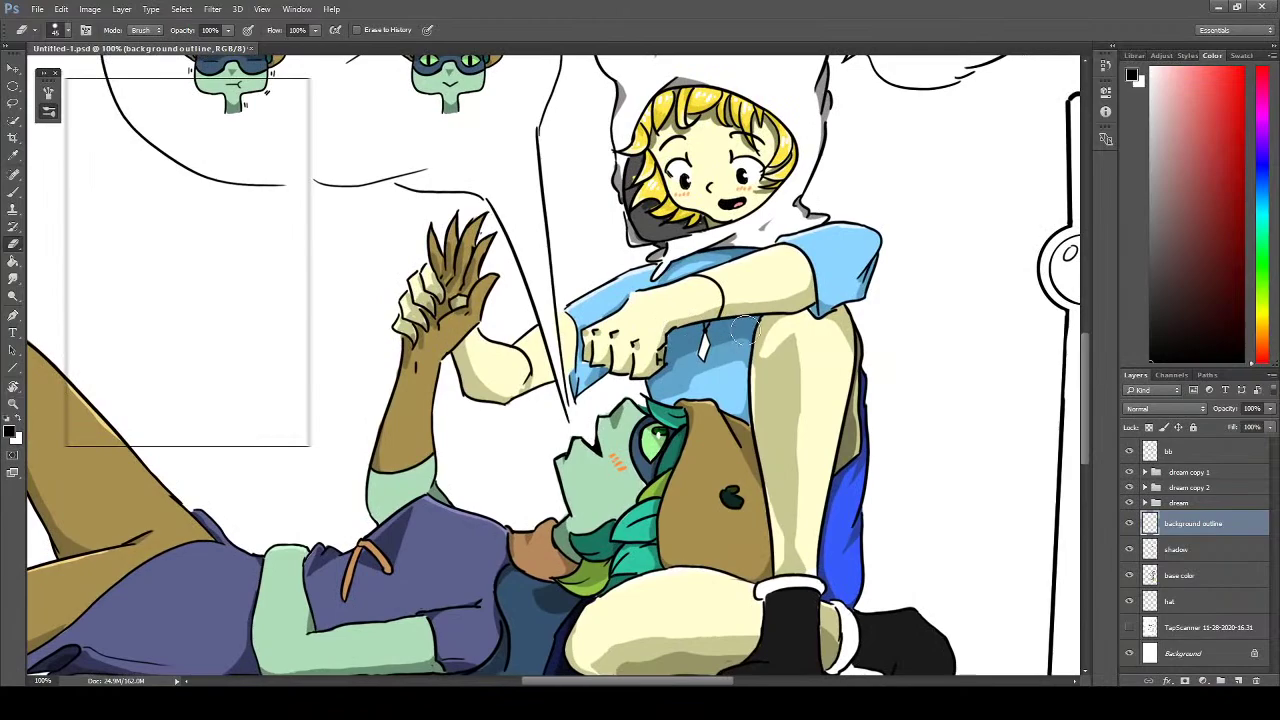
drag(745, 330, 622, 422)
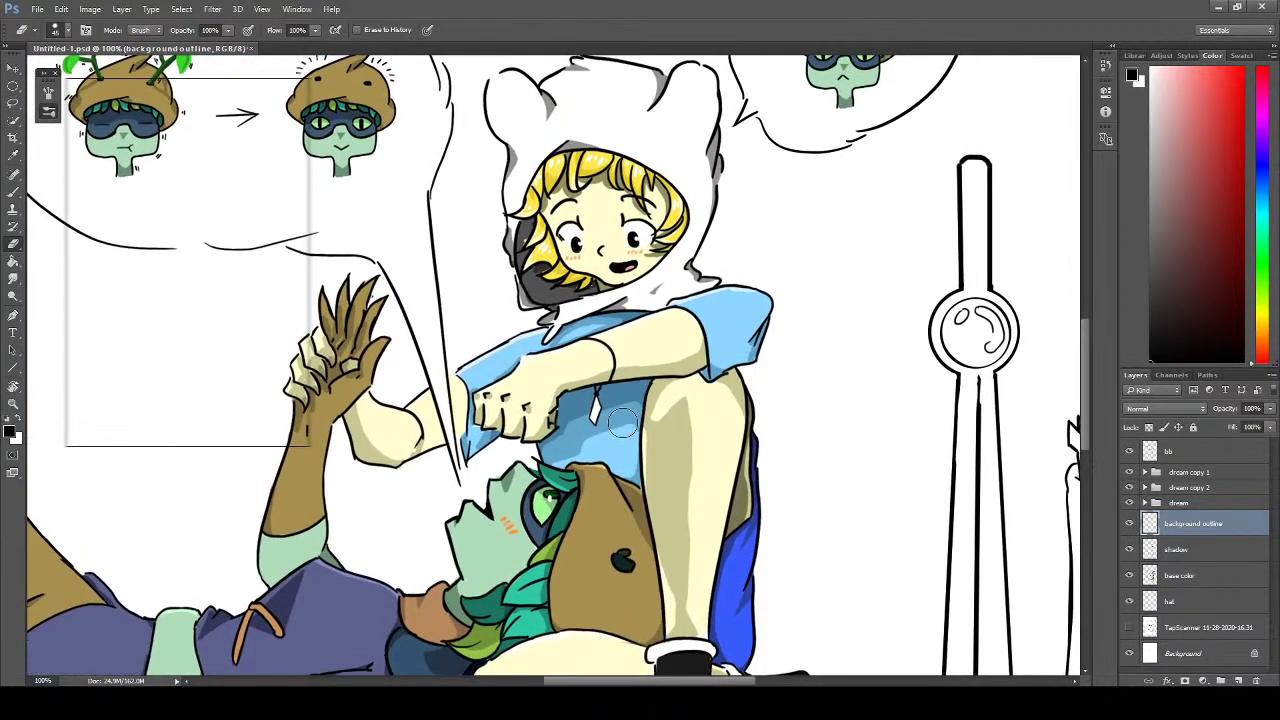
drag(746, 233, 683, 342)
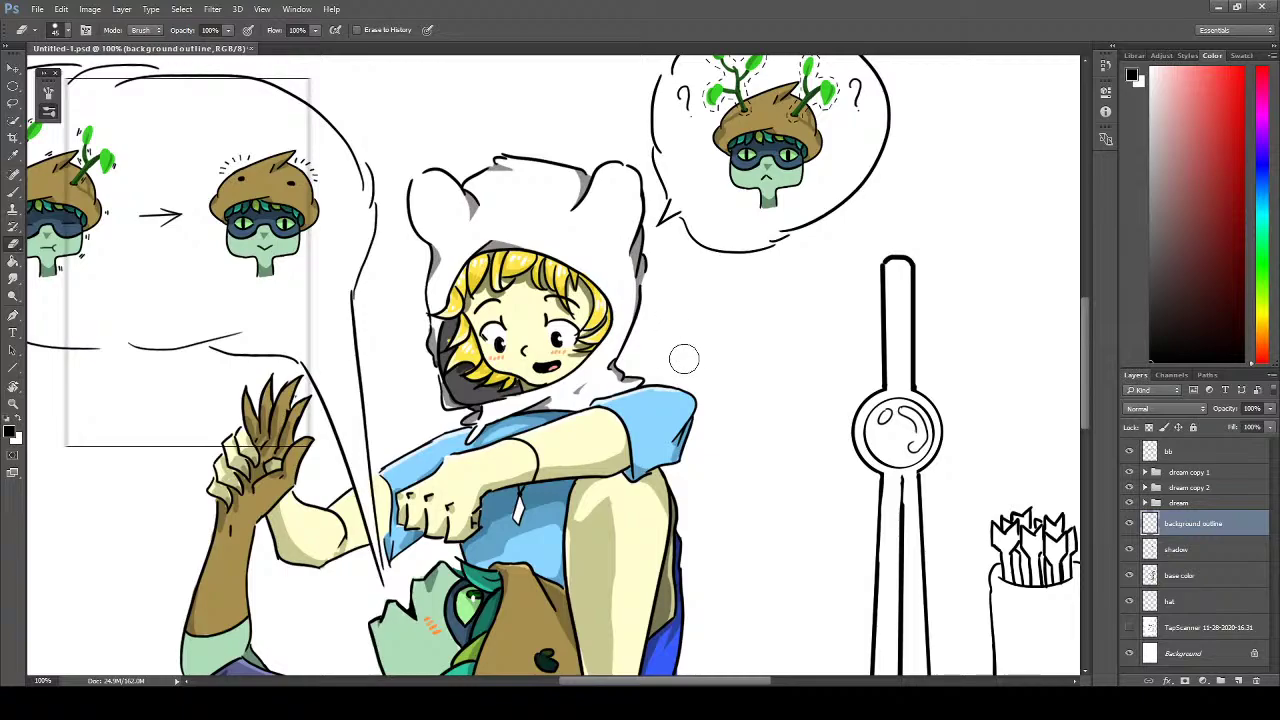
drag(686, 320, 740, 420)
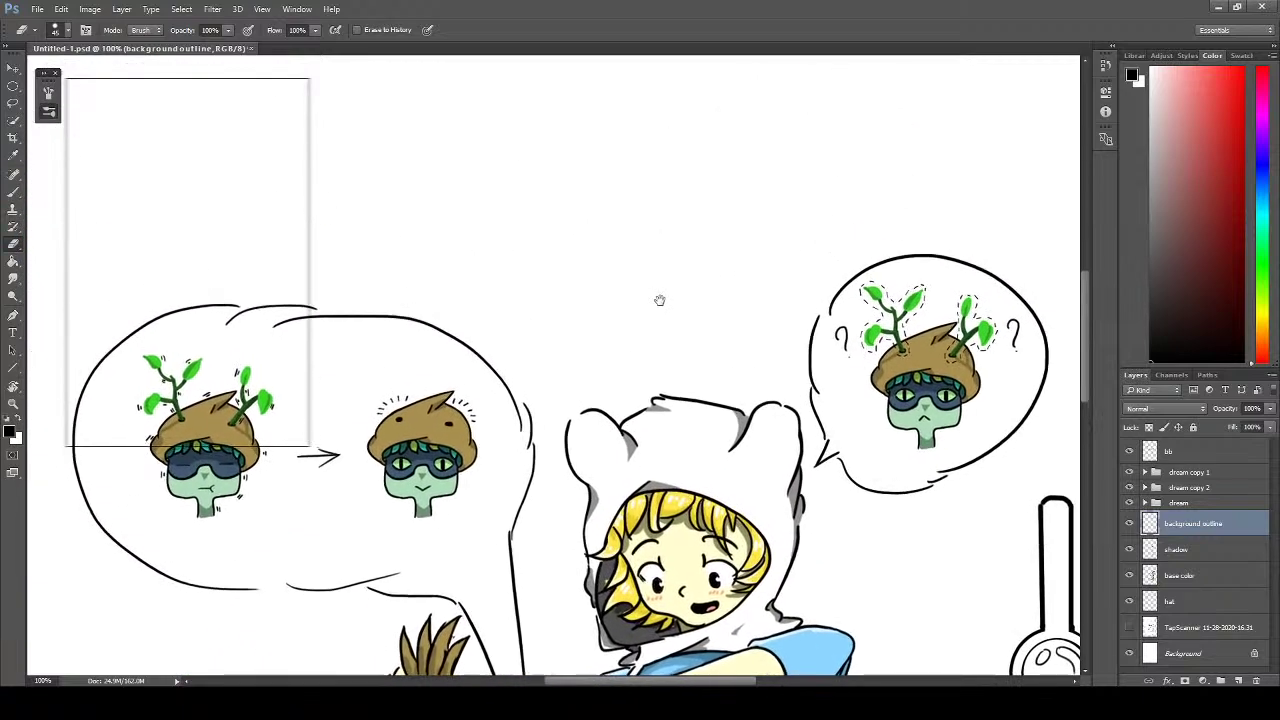
drag(660, 300, 674, 194)
drag(710, 490, 726, 293)
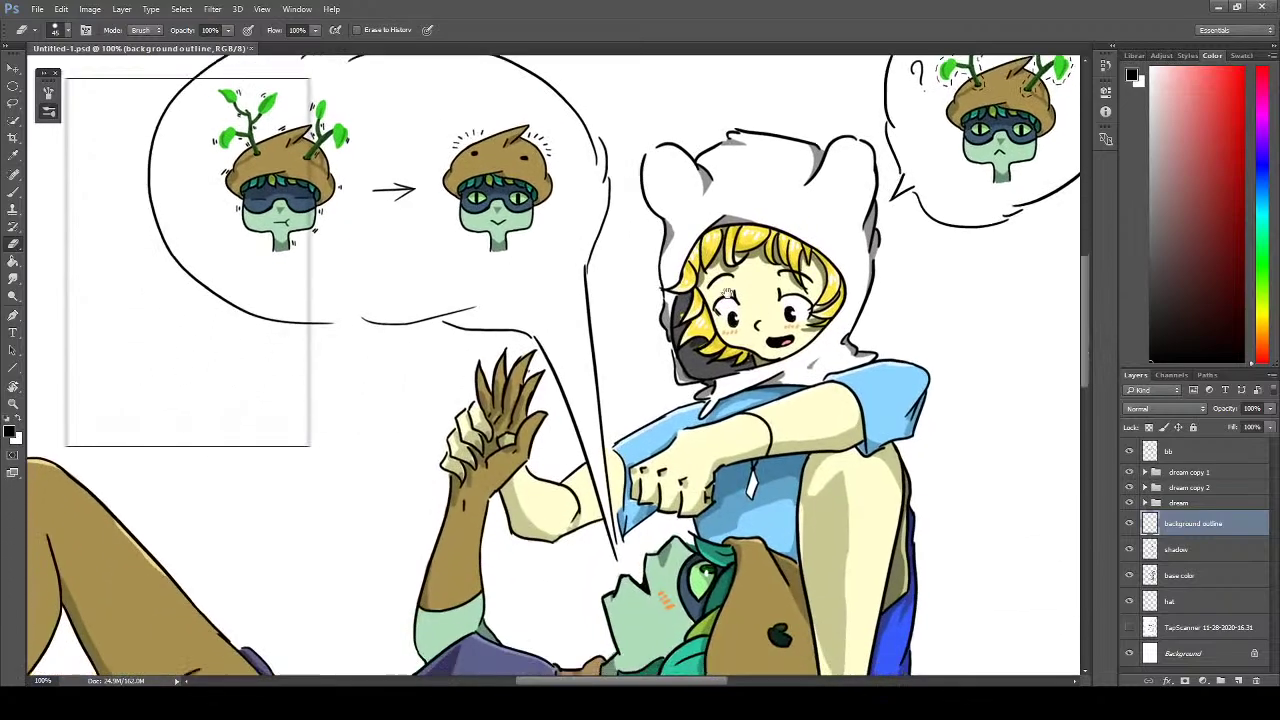
mouse_move(535, 248)
mouse_down()
mouse_move(561, 287)
mouse_move(741, 344)
mouse_move(714, 314)
mouse_up()
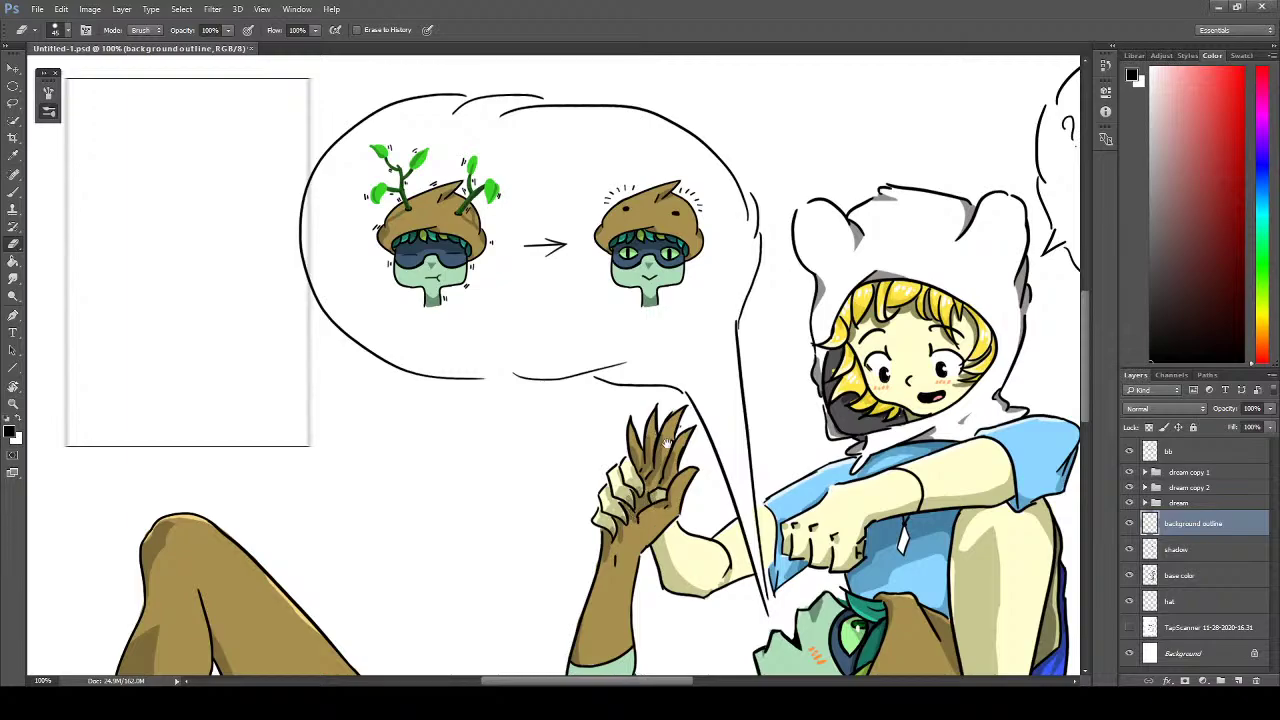
- Open the brush presets and set the eraser size to 25 px for work on the sword outline
drag(679, 452, 625, 350)
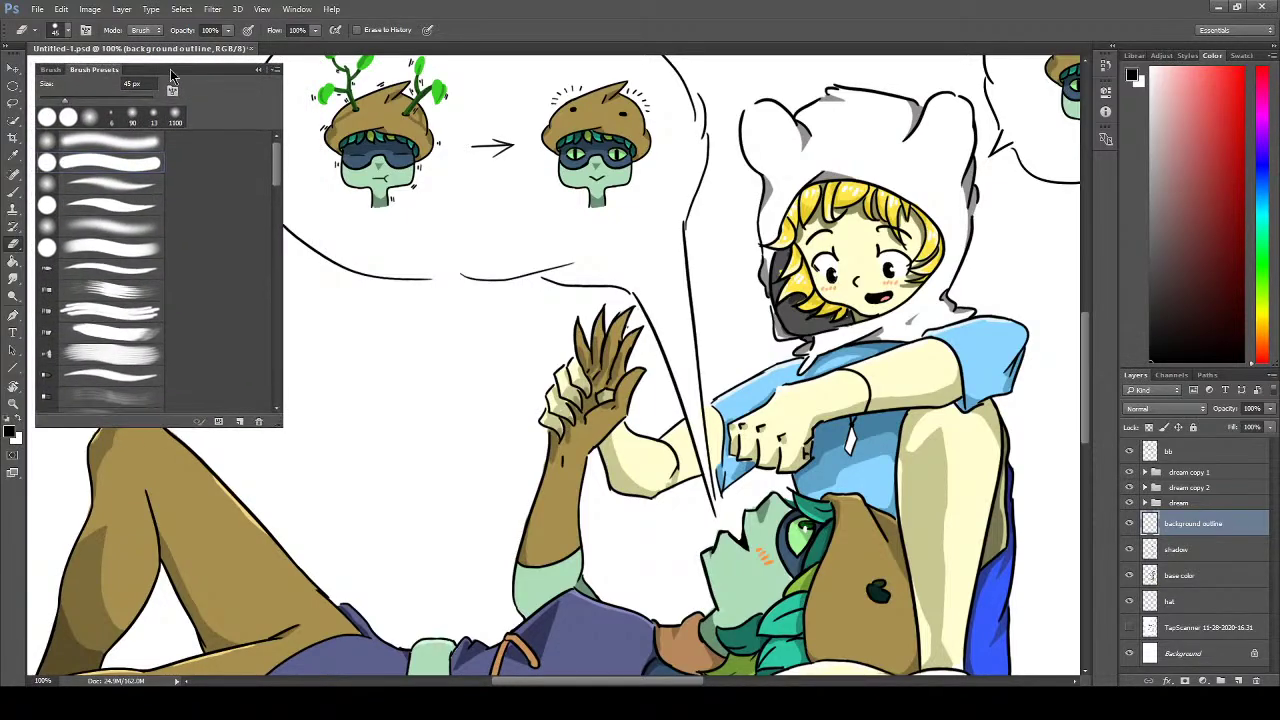
drag(494, 322, 726, 217)
drag(656, 390, 381, 259)
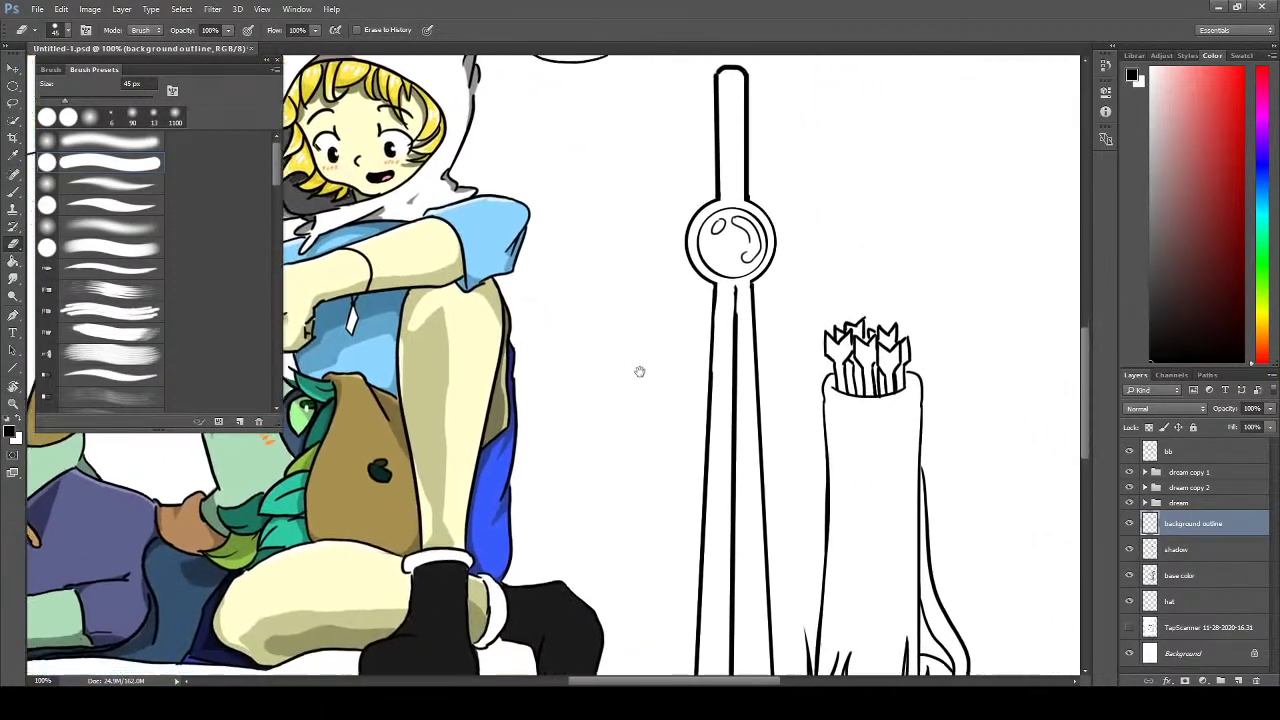
mouse_move(637, 369)
mouse_down()
mouse_move(549, 246)
mouse_move(535, 338)
mouse_up()
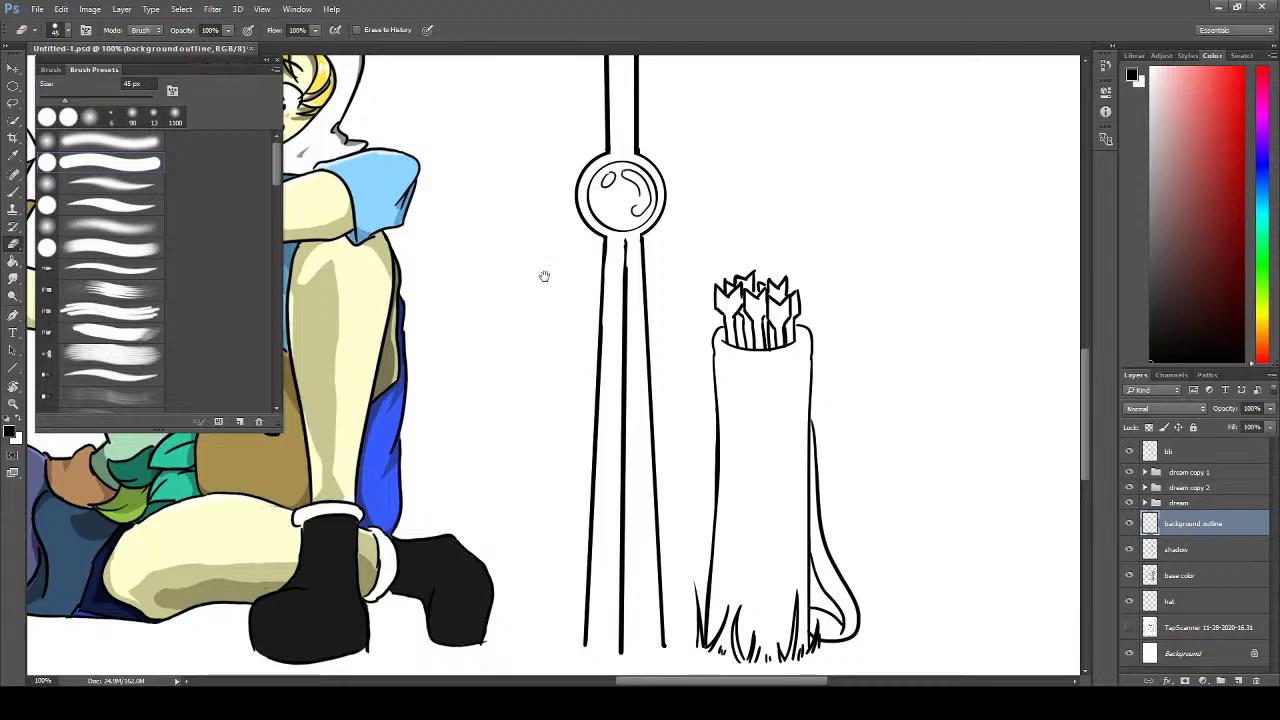
mouse_move(543, 277)
mouse_down()
mouse_move(569, 317)
mouse_move(520, 283)
mouse_move(420, 251)
mouse_up()
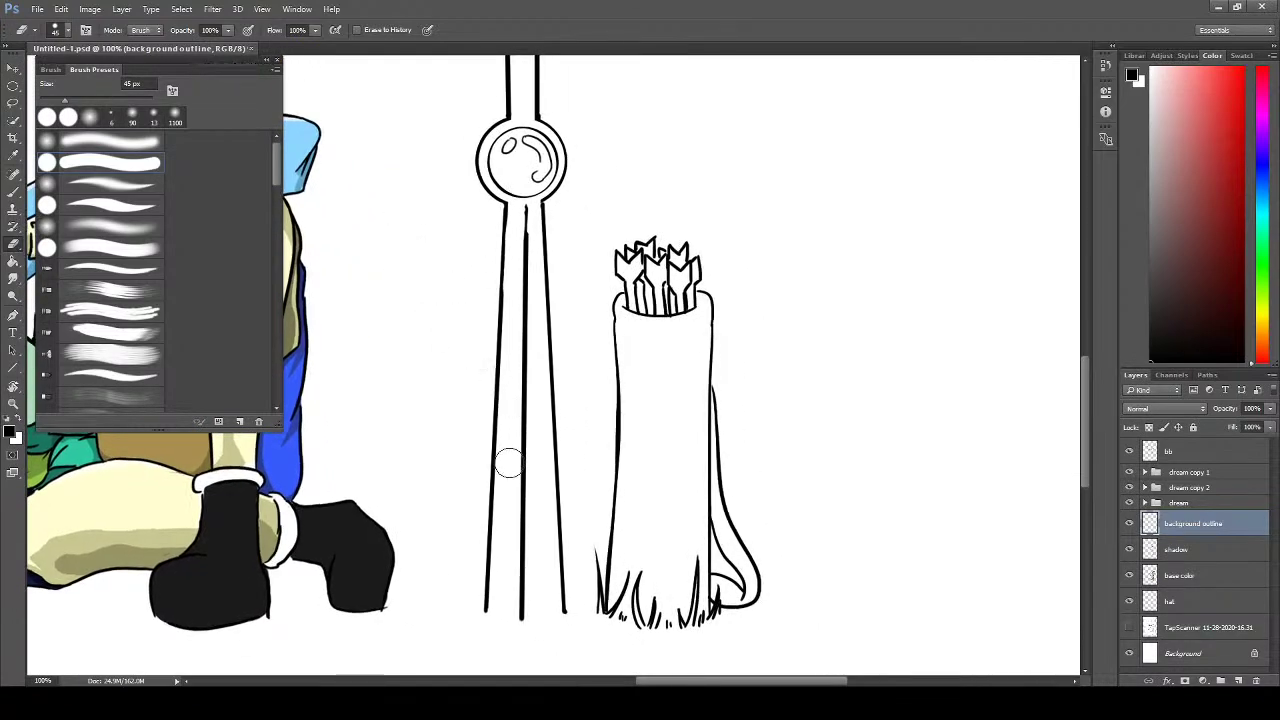
key(bracketleft)
key(bracketleft)
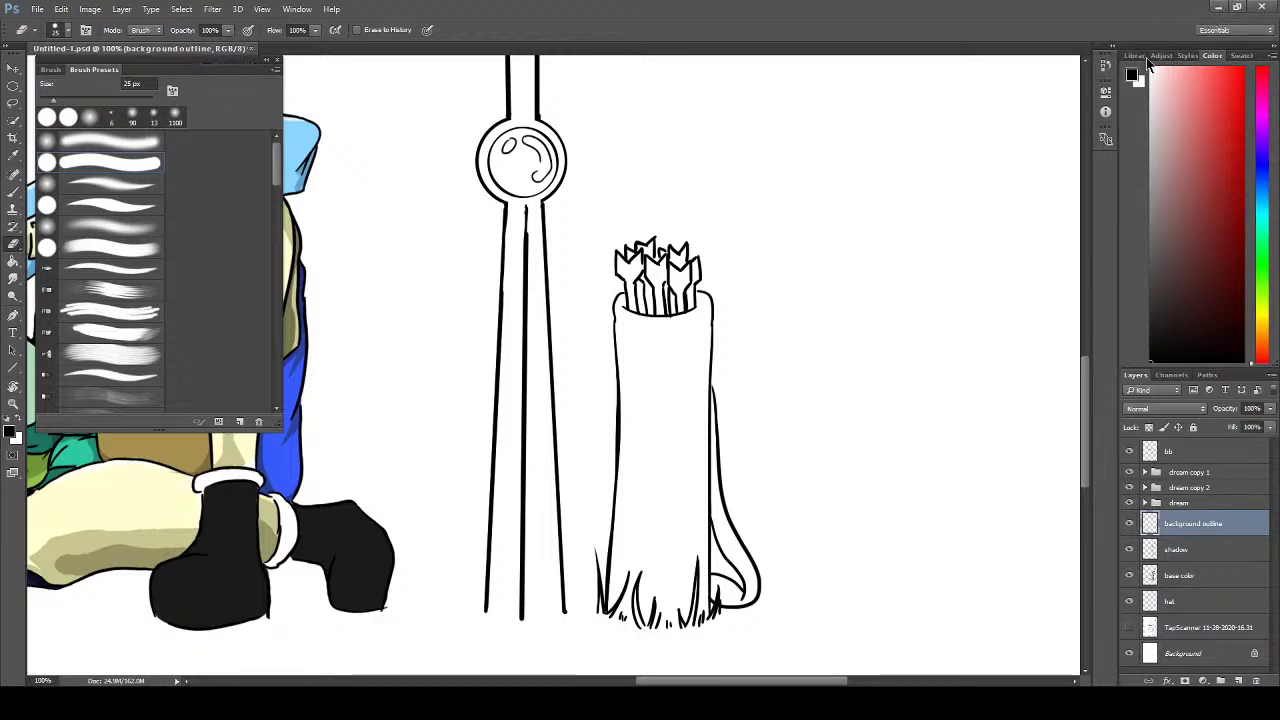
- Thin the centre line of the sword blade with the eraser, and set the eraser size to 10 px
drag(600, 366, 608, 437)
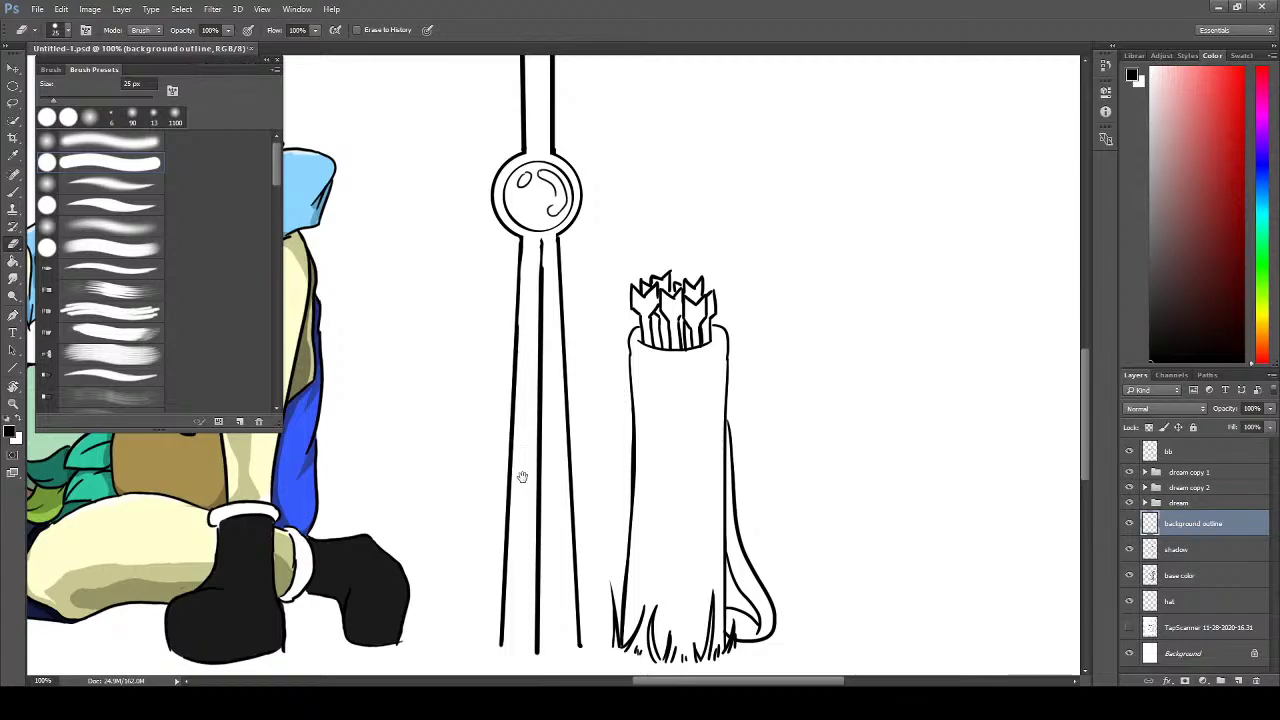
mouse_move(520, 477)
mouse_down()
mouse_move(517, 434)
mouse_move(488, 447)
mouse_up()
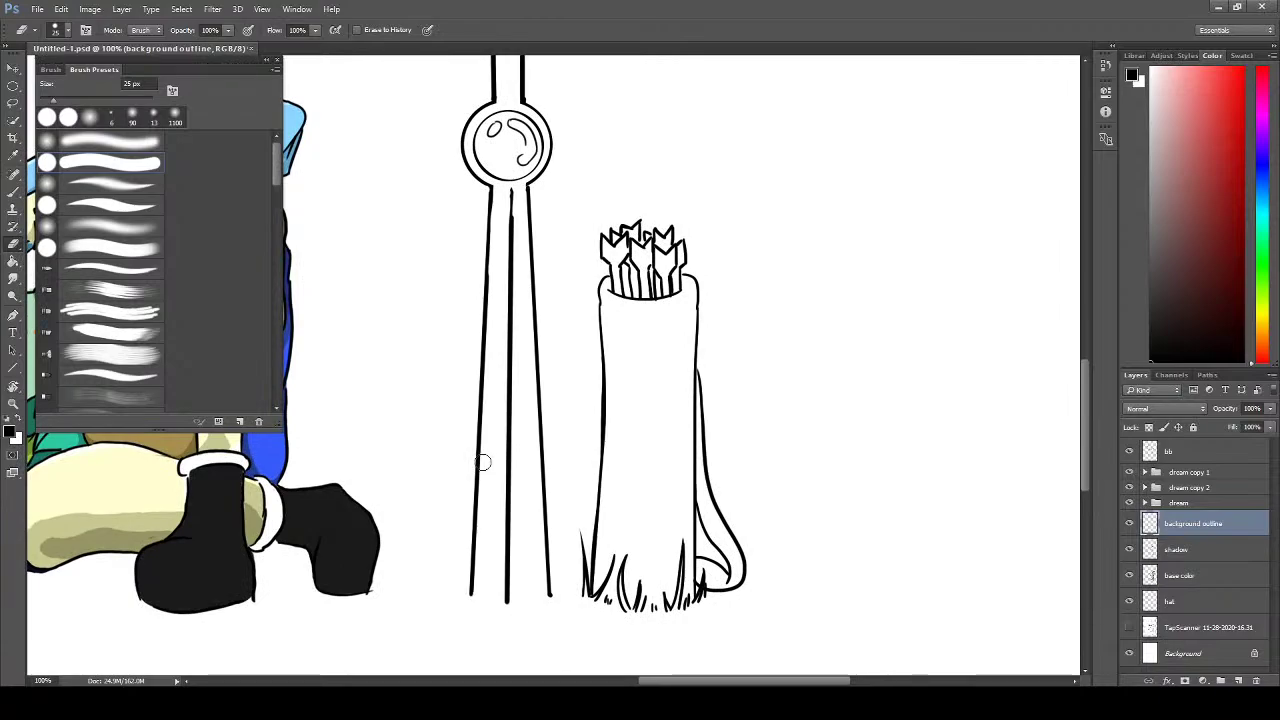
drag(524, 458, 529, 453)
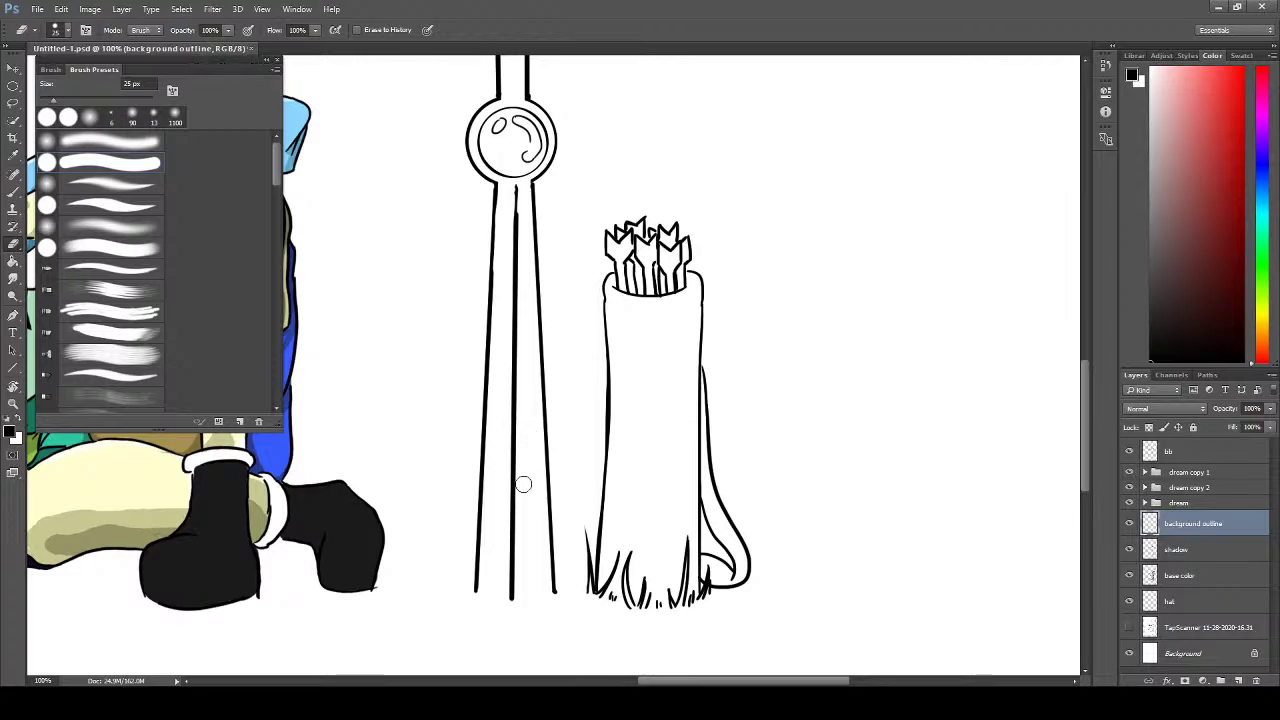
drag(518, 456, 518, 438)
key(ctrl+z)
drag(524, 444, 523, 449)
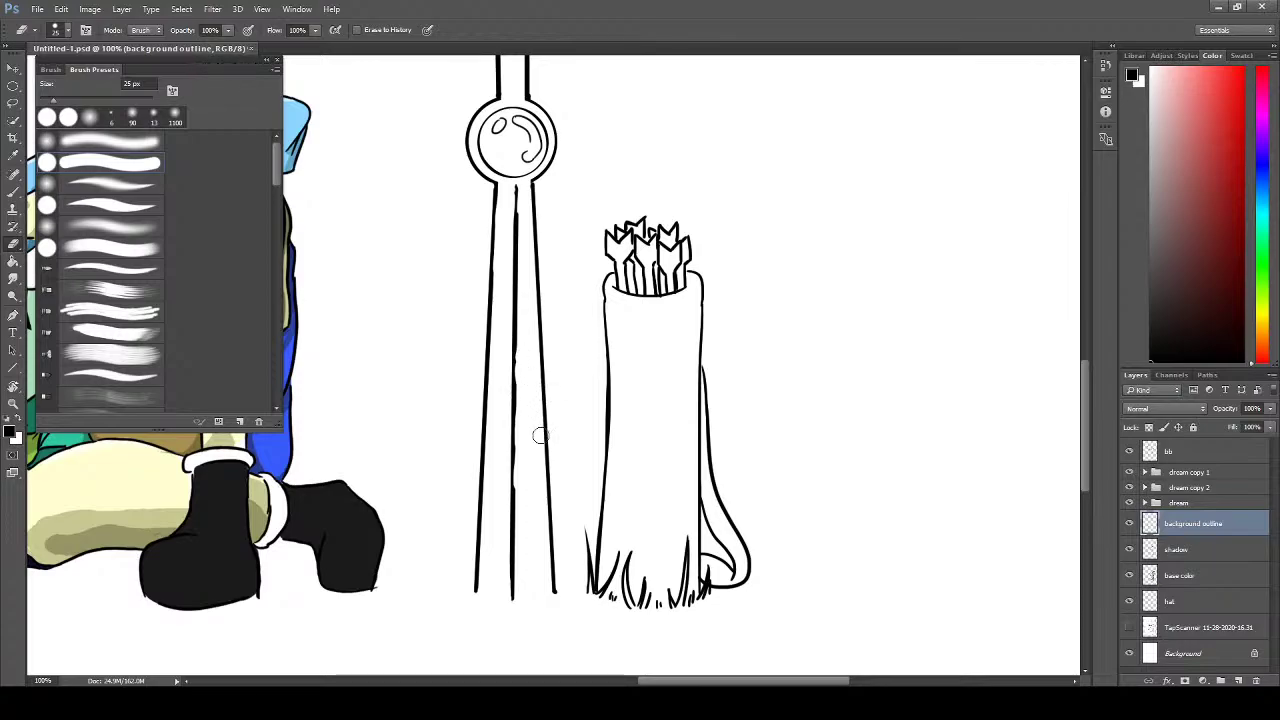
drag(546, 400, 524, 434)
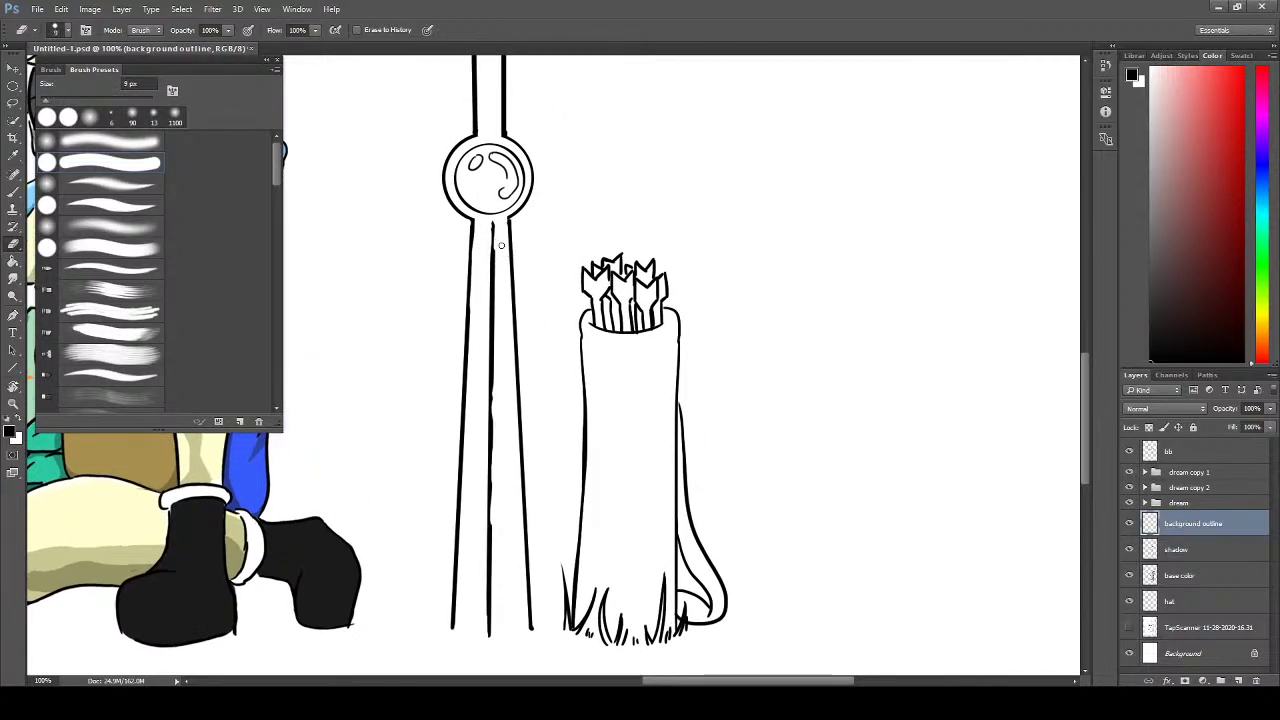
key(bracketright)
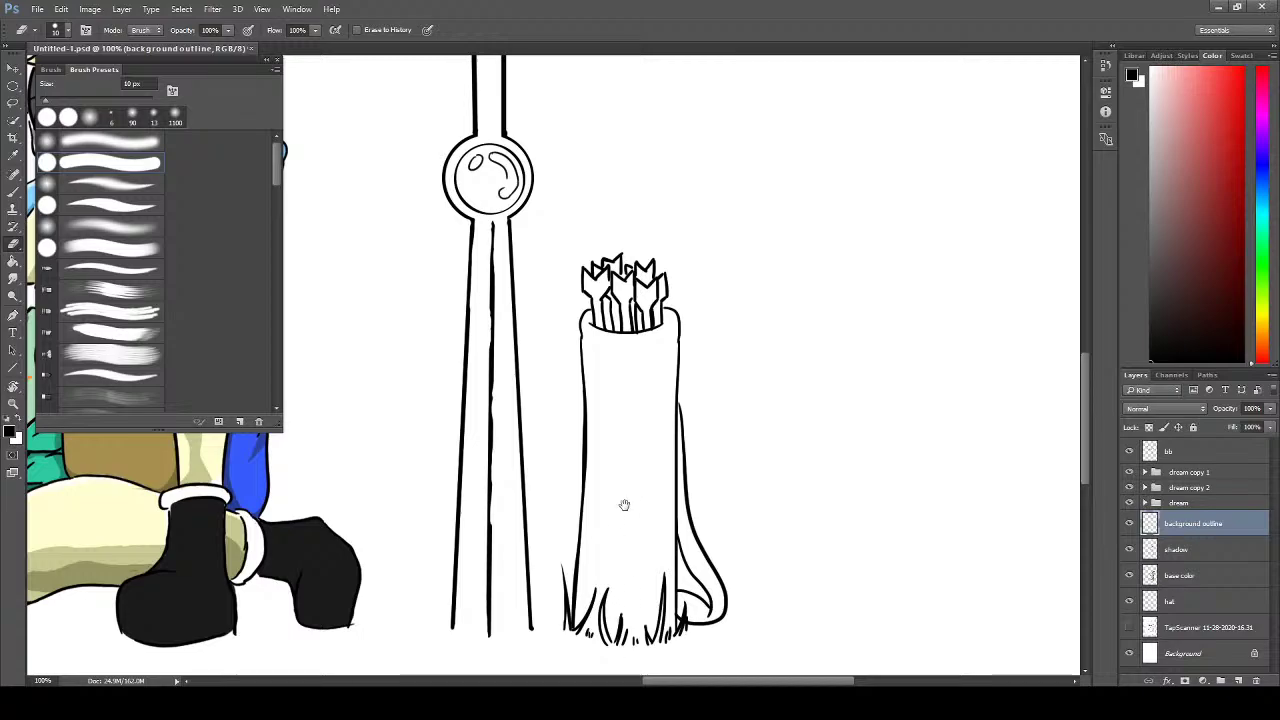
- Set the foreground colour to a light blue for the sword and quiver area
drag(624, 505, 616, 552)
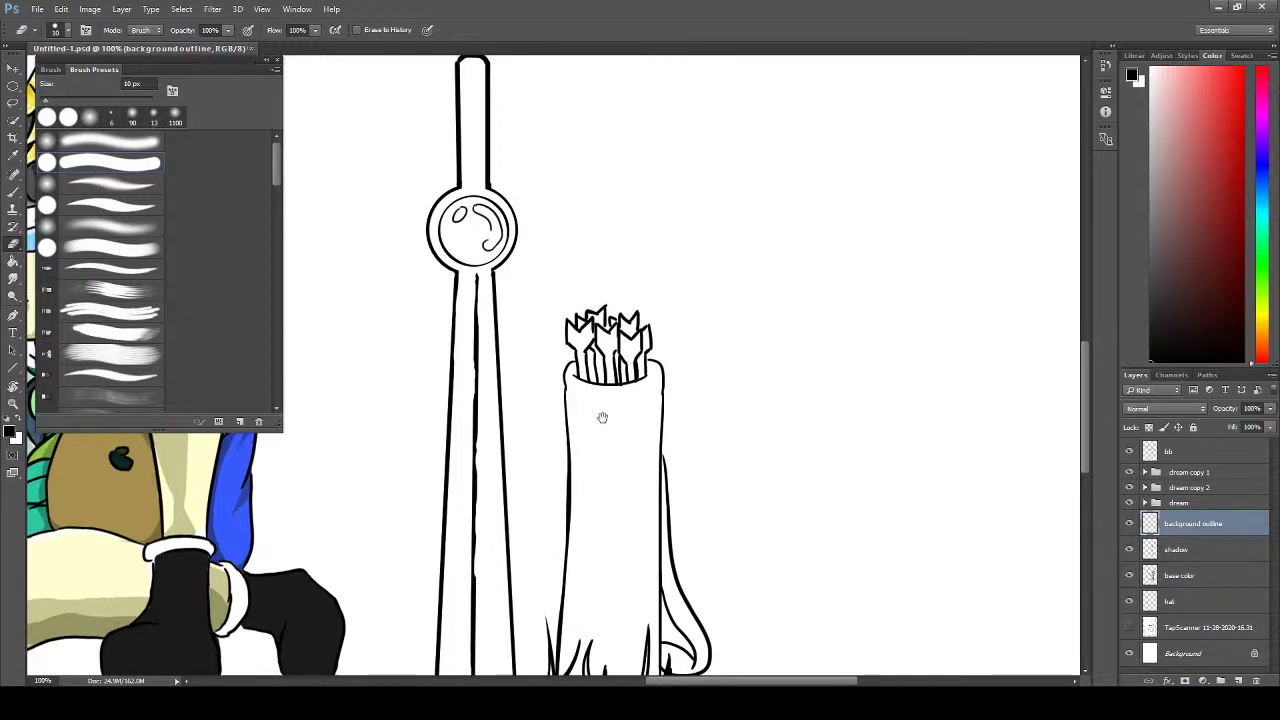
drag(604, 416, 632, 460)
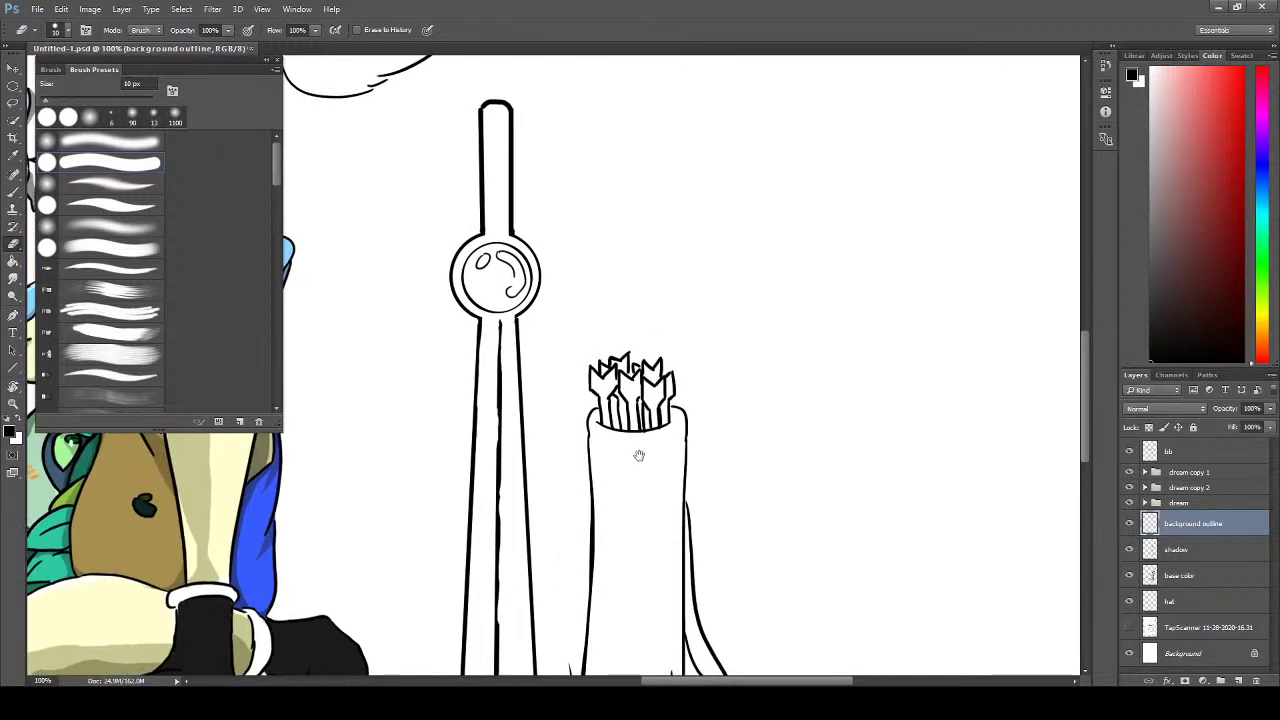
click(1262, 164)
click(1189, 68)
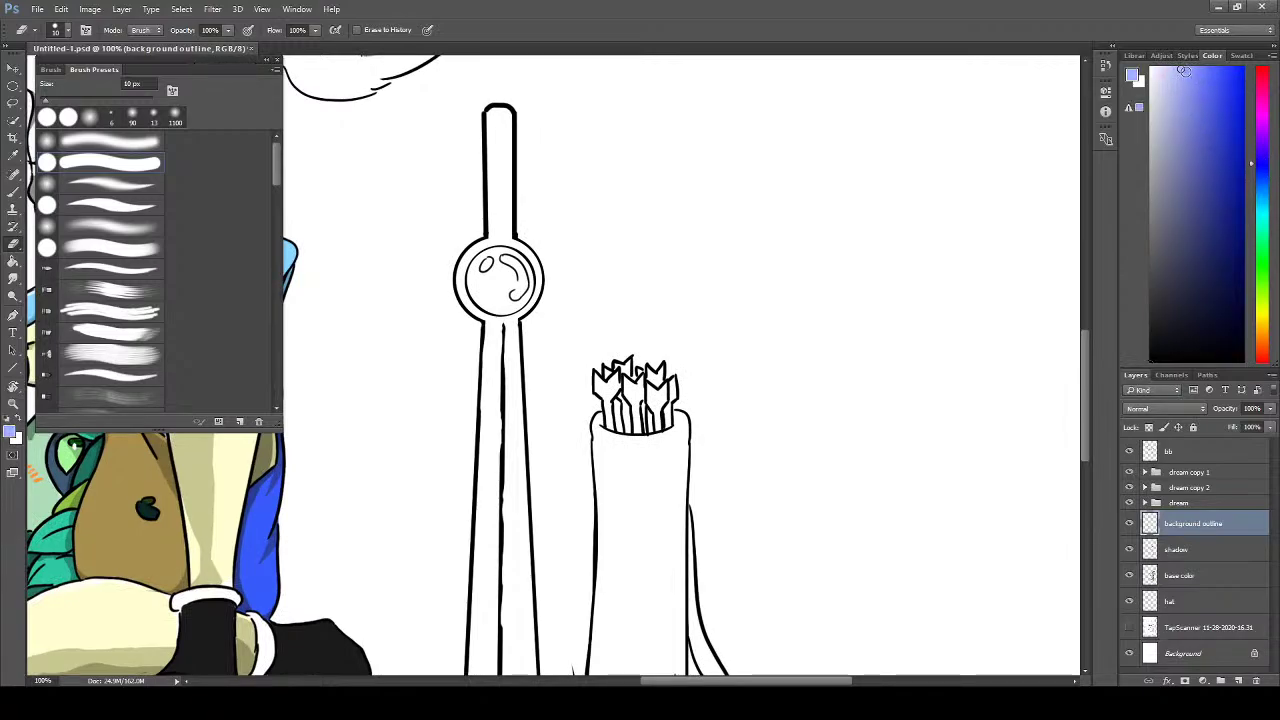
- Refine the foreground to a light periwinkle blue and activate the base color layer for painting with the Brush tool
click(1180, 66)
key(b)
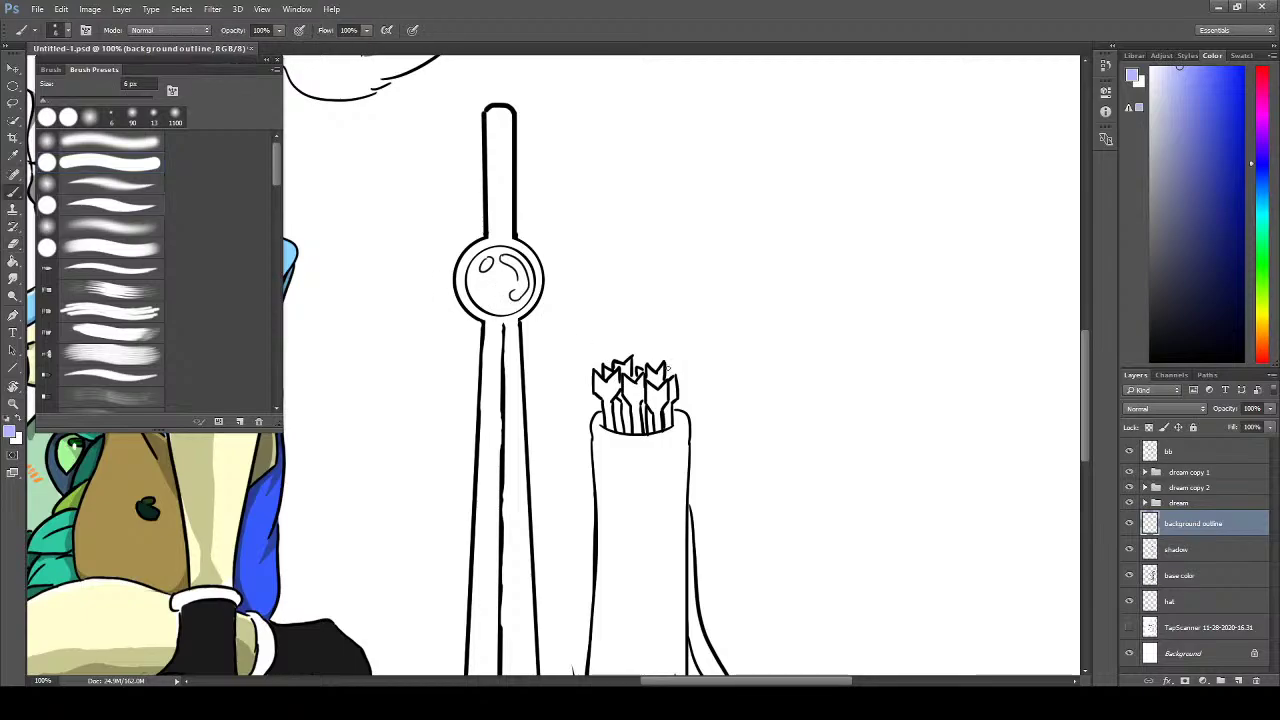
click(1201, 558)
double_click(1190, 577)
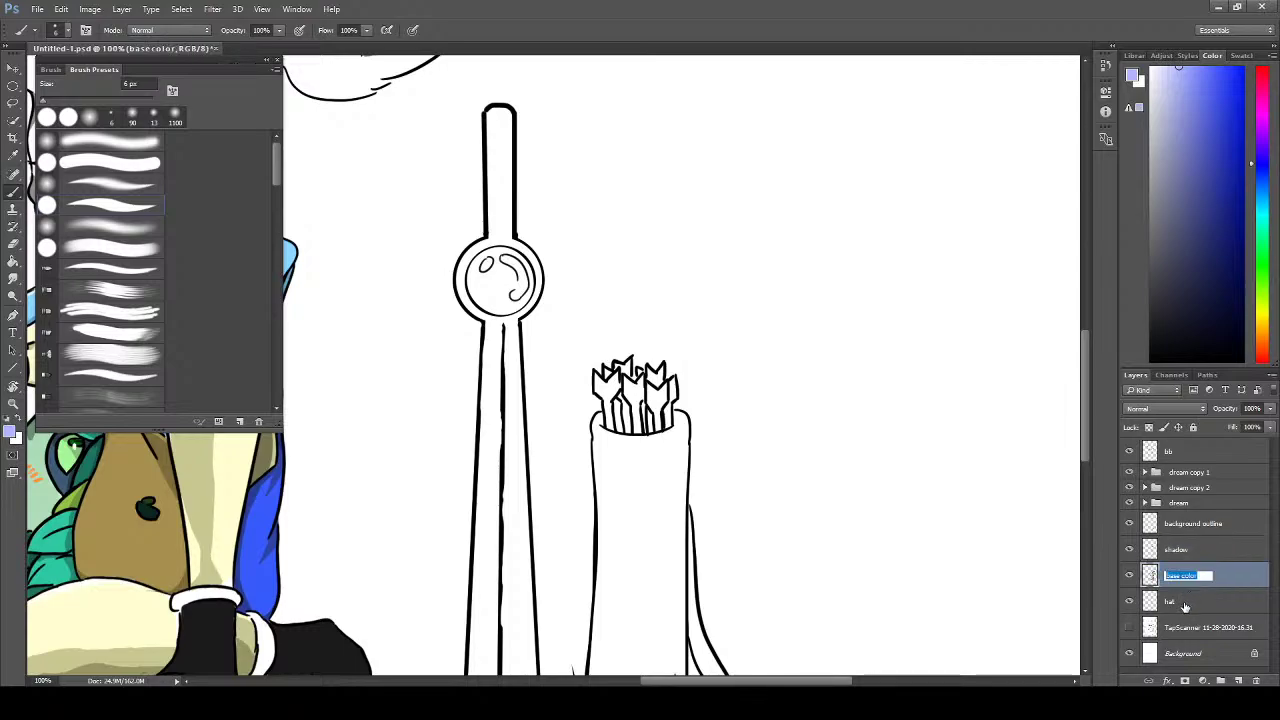
click(1186, 603)
click(1212, 597)
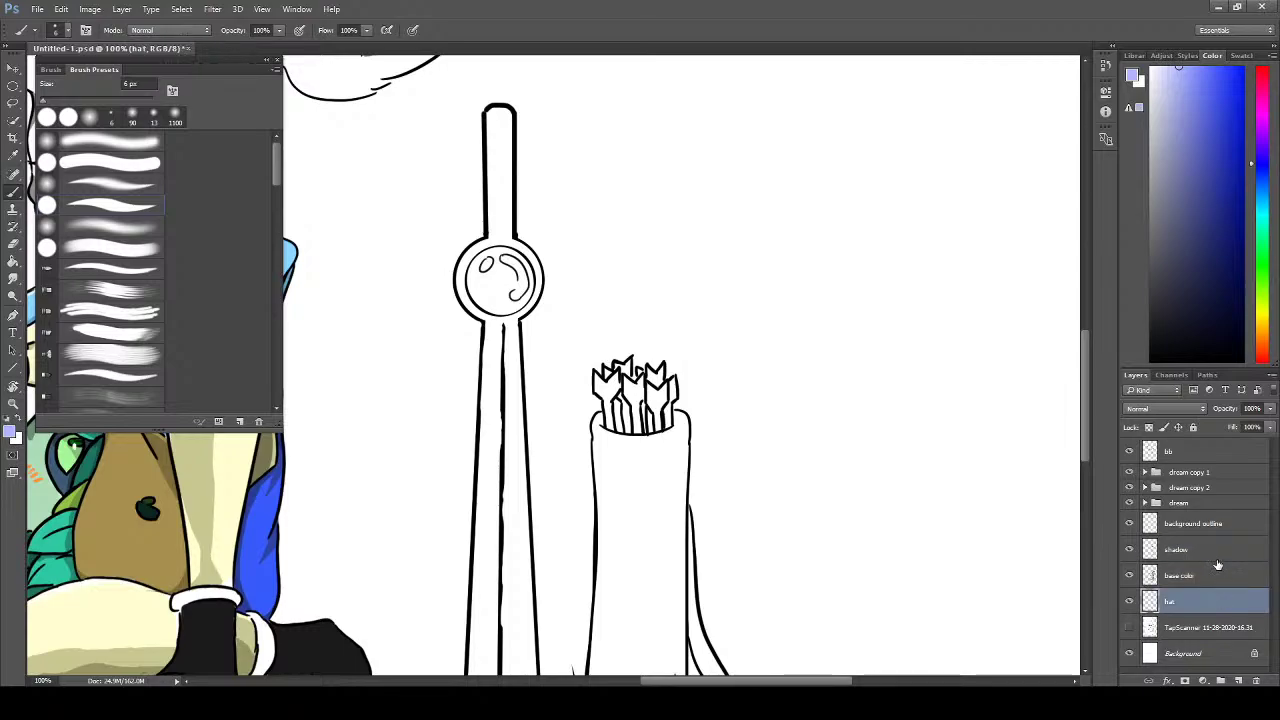
click(1216, 566)
click(1208, 551)
click(1205, 602)
click(1205, 578)
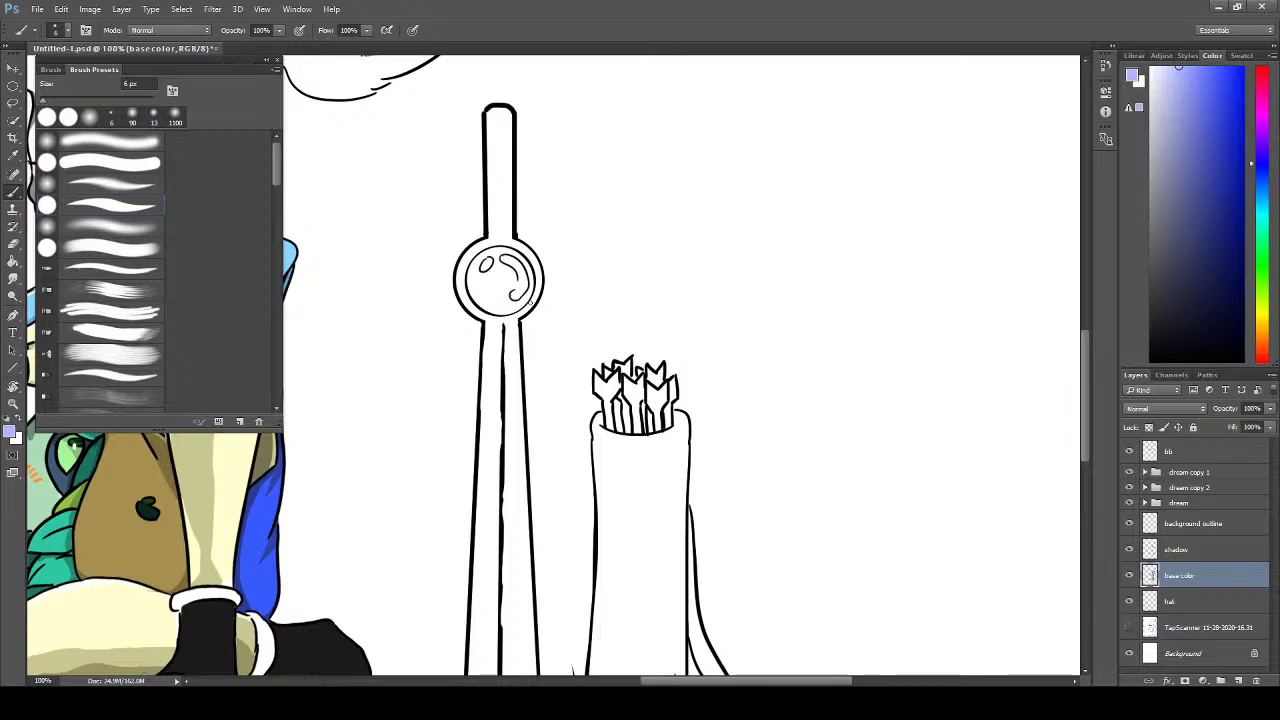
- Fill the round gem on the sword with periwinkle blue using a 45 px brush
alt+right_click(497, 277)
scroll(497, 277, up, 2)
drag(487, 250, 549, 486)
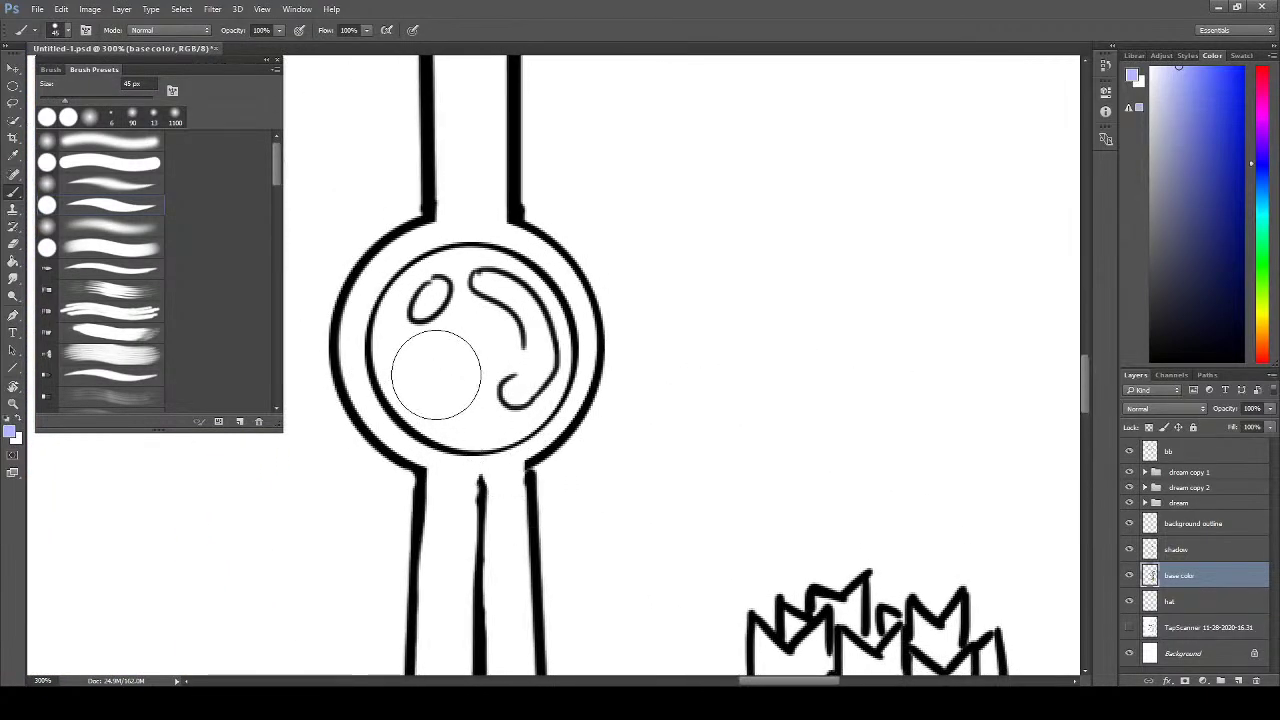
mouse_move(435, 330)
mouse_down()
mouse_move(463, 344)
mouse_move(425, 323)
mouse_move(461, 397)
mouse_move(507, 370)
mouse_move(410, 342)
mouse_move(461, 367)
mouse_move(446, 318)
mouse_move(475, 388)
mouse_move(495, 374)
mouse_move(436, 382)
mouse_move(429, 336)
mouse_move(422, 354)
mouse_move(451, 382)
mouse_move(417, 342)
mouse_move(461, 386)
mouse_move(418, 356)
mouse_move(450, 392)
mouse_move(432, 376)
mouse_move(469, 400)
mouse_move(436, 380)
mouse_move(448, 400)
mouse_move(506, 390)
mouse_move(460, 402)
mouse_move(490, 406)
mouse_move(520, 366)
mouse_move(510, 396)
mouse_move(520, 324)
mouse_move(530, 360)
mouse_move(516, 322)
mouse_move(500, 316)
mouse_move(518, 348)
mouse_move(491, 308)
mouse_move(523, 333)
mouse_move(478, 299)
mouse_move(489, 294)
mouse_move(459, 296)
mouse_move(427, 341)
mouse_move(419, 323)
mouse_move(413, 340)
mouse_move(429, 307)
mouse_move(461, 293)
mouse_move(512, 315)
mouse_move(484, 292)
mouse_up()
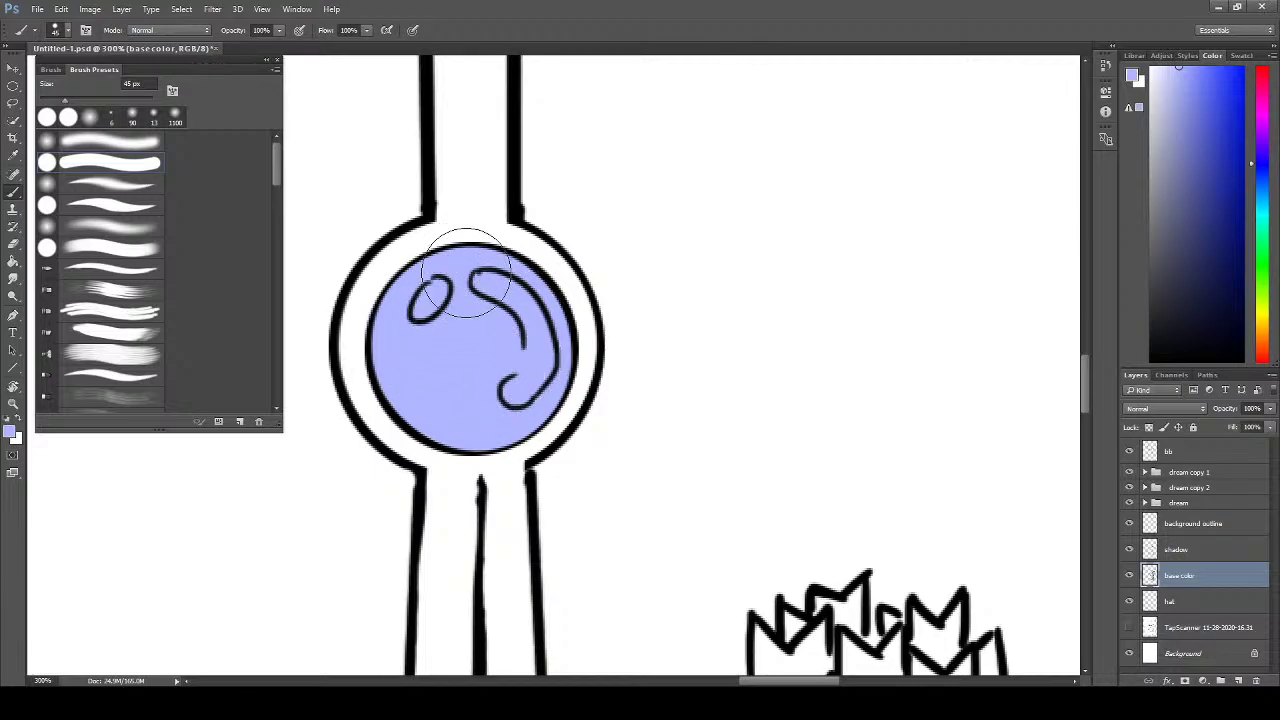
- Erase the blue inside the gem's oval and curved highlight shapes with the 10 px eraser
key(e)
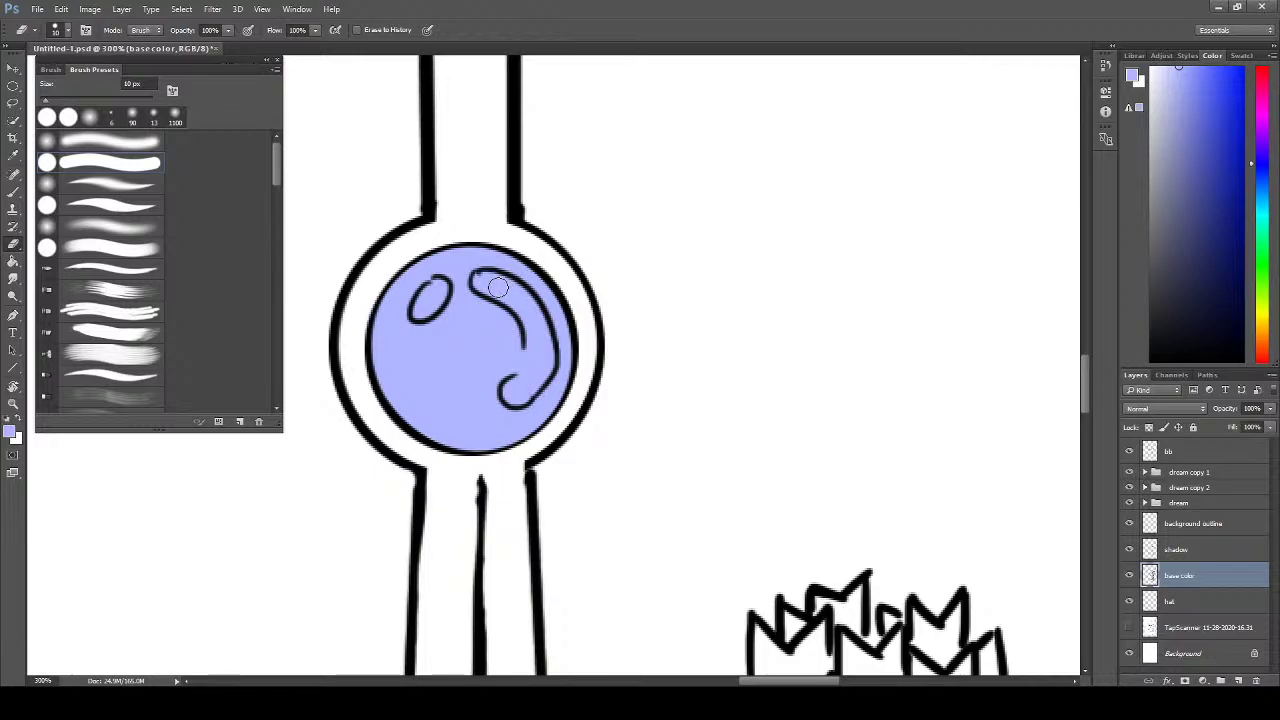
mouse_move(505, 284)
mouse_down()
mouse_move(528, 310)
mouse_move(484, 283)
mouse_move(536, 335)
mouse_move(532, 317)
mouse_move(546, 356)
mouse_move(516, 397)
mouse_move(538, 335)
mouse_move(529, 371)
mouse_up()
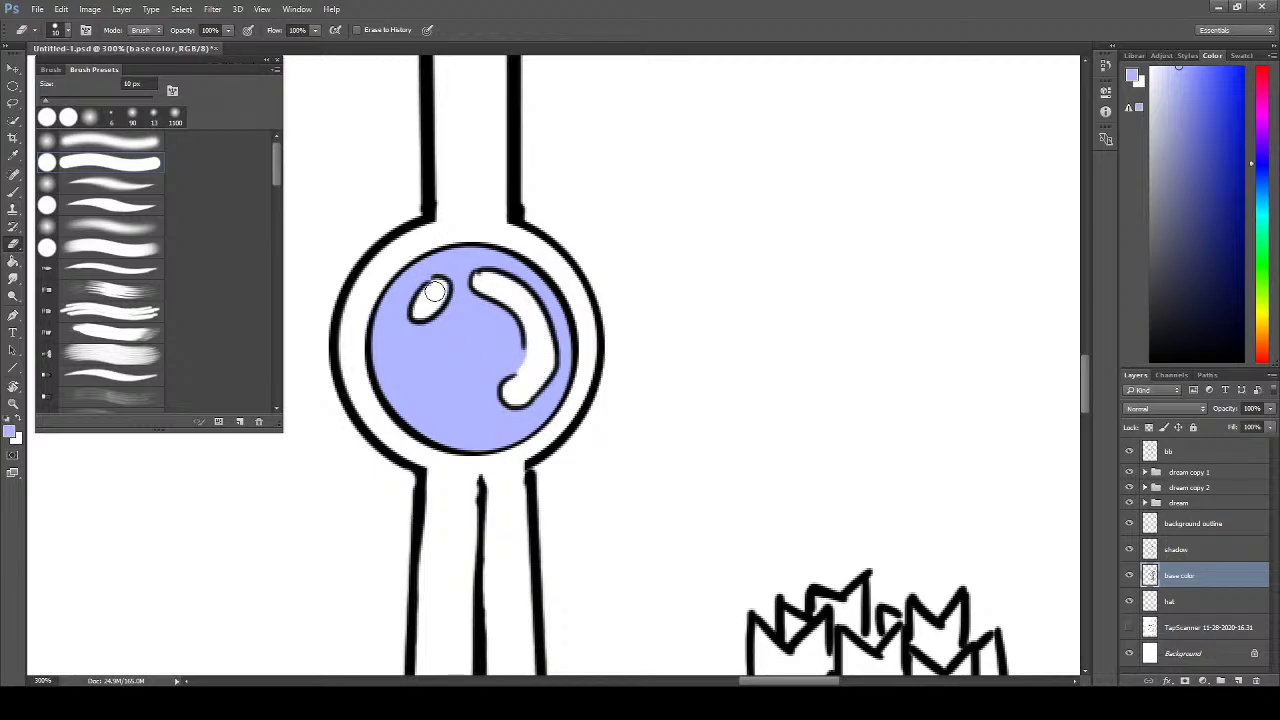
key(bracketright)
key(bracketright)
key(bracketright)
key(bracketright)
key(bracketright)
key(bracketright)
key(bracketright)
- Paint the gem's oval and curved highlights in a paler blue with an 8 px brush
key(b)
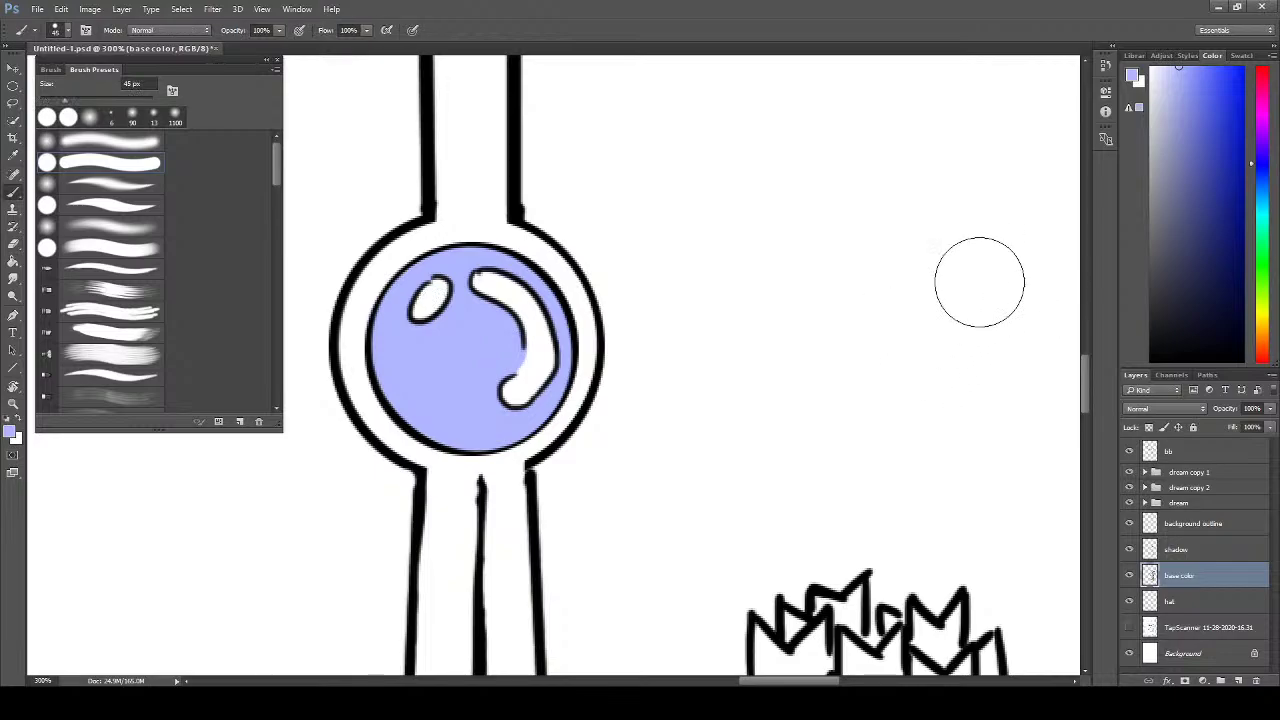
drag(1176, 72, 1162, 66)
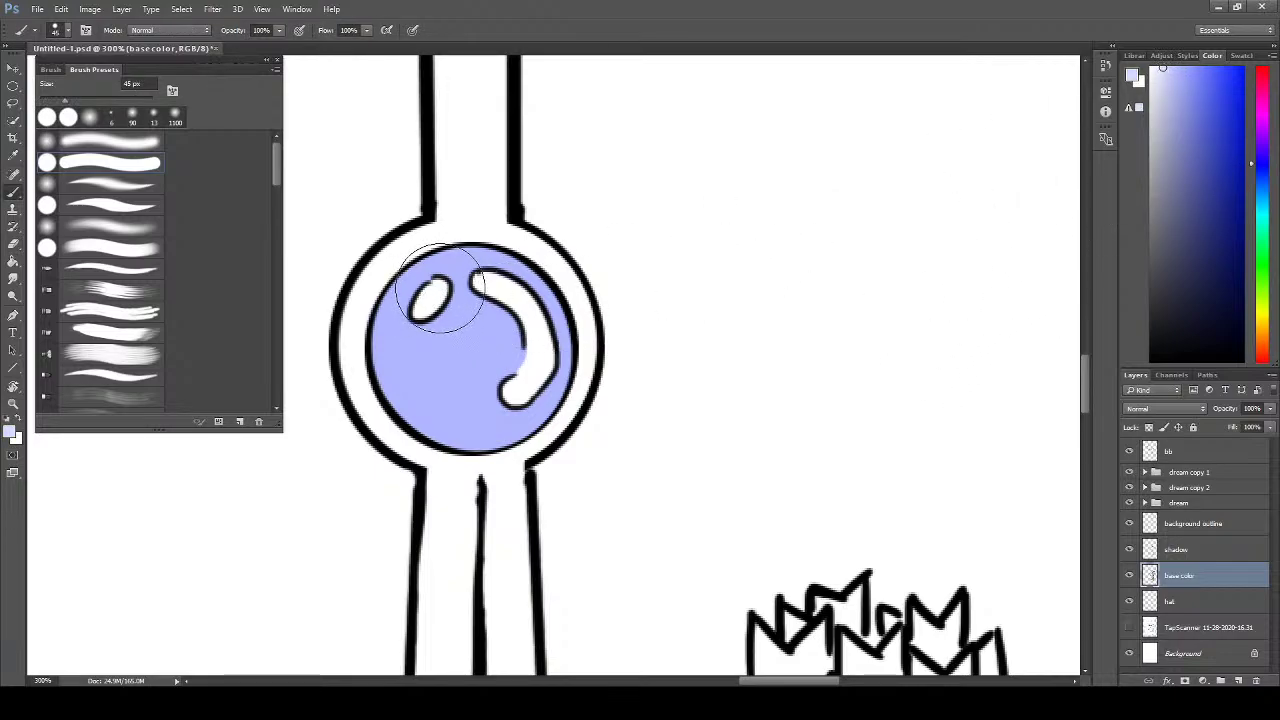
key(bracketleft)
key(bracketleft)
key(bracketleft)
key(bracketleft)
key(bracketleft)
key(bracketleft)
key(bracketleft)
key(bracketleft)
key(bracketleft)
key(bracketleft)
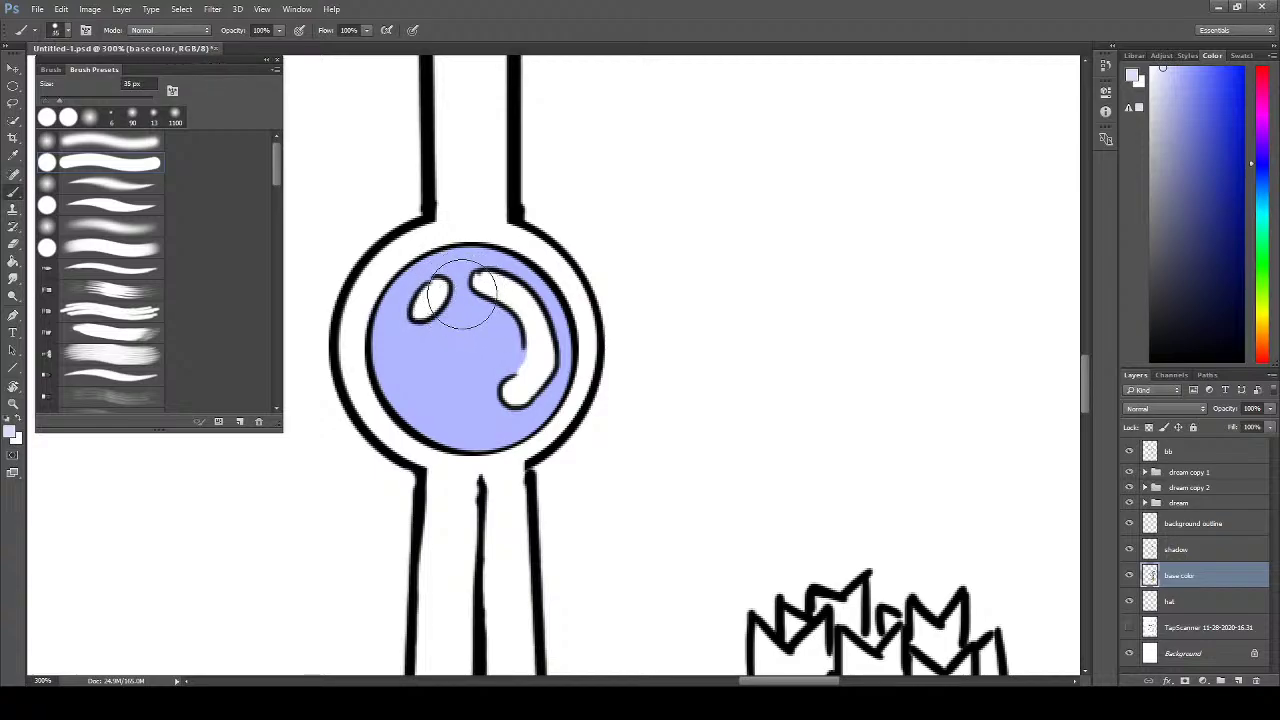
mouse_move(453, 297)
mouse_down()
mouse_move(418, 310)
mouse_move(438, 285)
mouse_move(420, 306)
mouse_move(432, 303)
mouse_up()
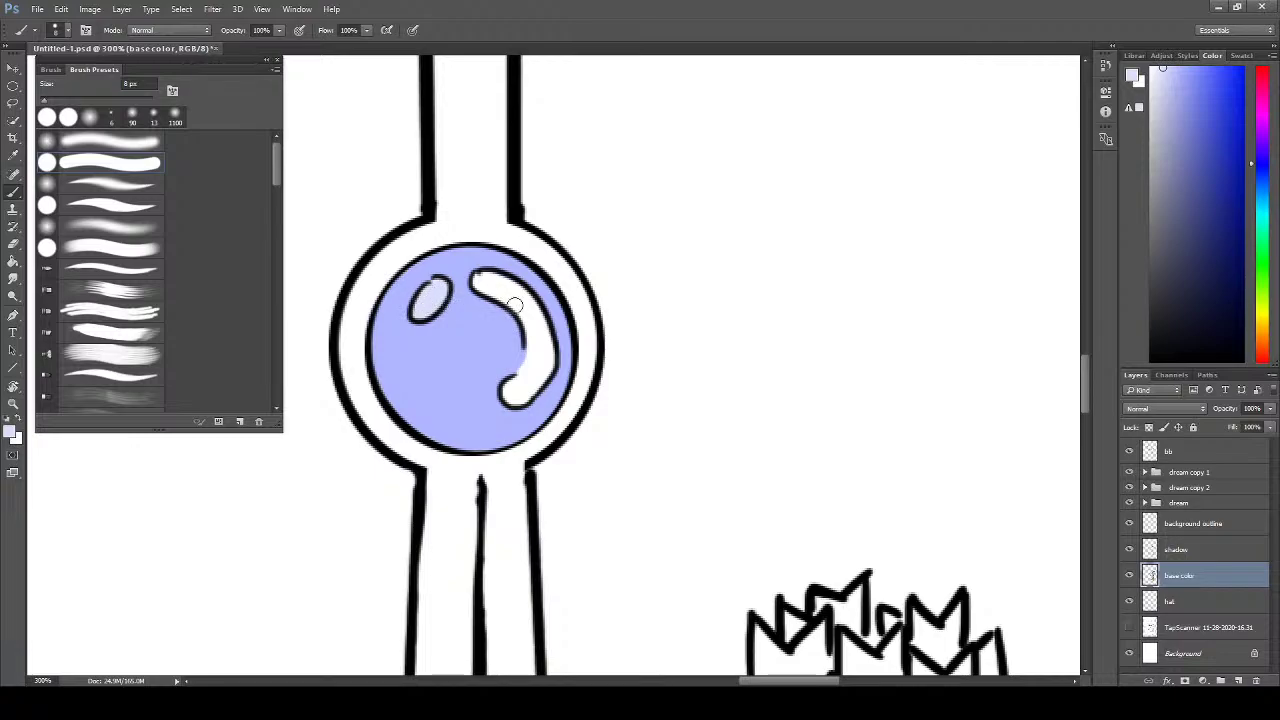
mouse_move(515, 305)
mouse_down()
mouse_move(501, 292)
mouse_move(479, 282)
mouse_move(520, 301)
mouse_move(514, 292)
mouse_move(536, 329)
mouse_move(516, 294)
mouse_move(497, 283)
mouse_move(542, 347)
mouse_move(540, 329)
mouse_move(543, 365)
mouse_move(526, 391)
mouse_move(509, 389)
mouse_move(520, 397)
mouse_move(543, 345)
mouse_move(516, 295)
mouse_move(490, 283)
mouse_move(517, 296)
mouse_move(530, 326)
mouse_up()
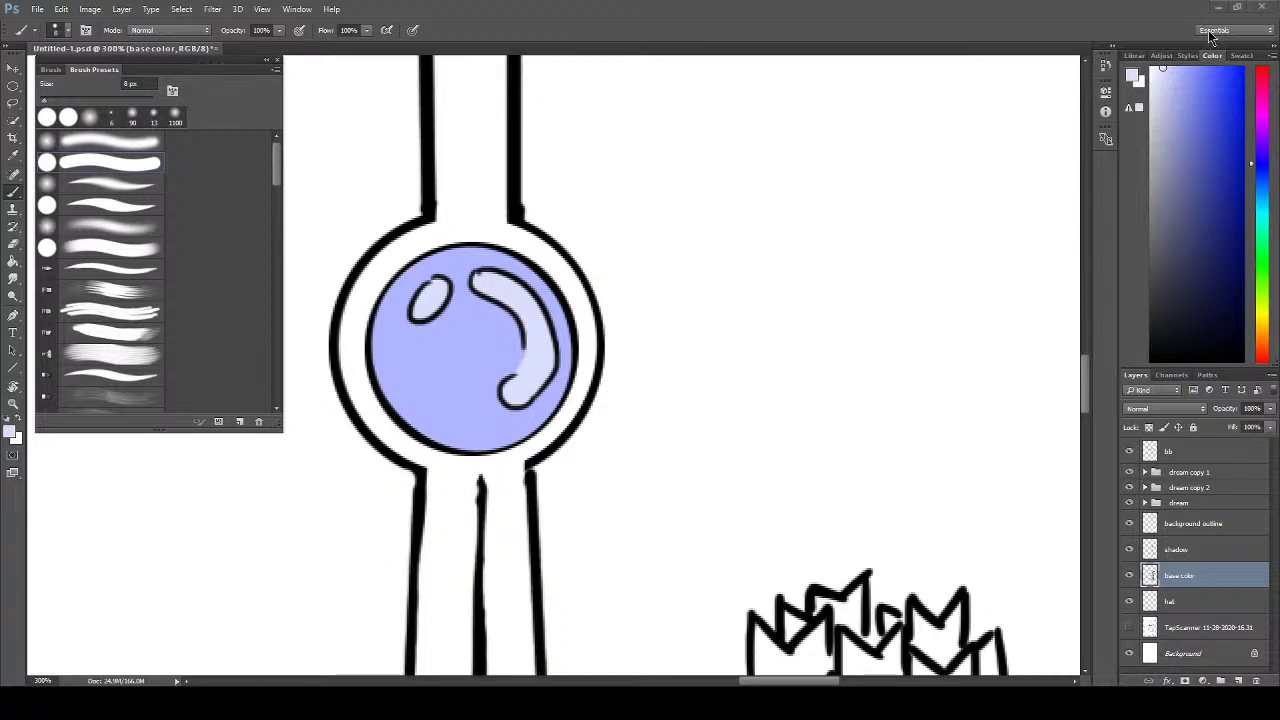
- Pick the periwinkle blue again and remove the pale highlights so the gem is one even colour
drag(640, 447, 677, 391)
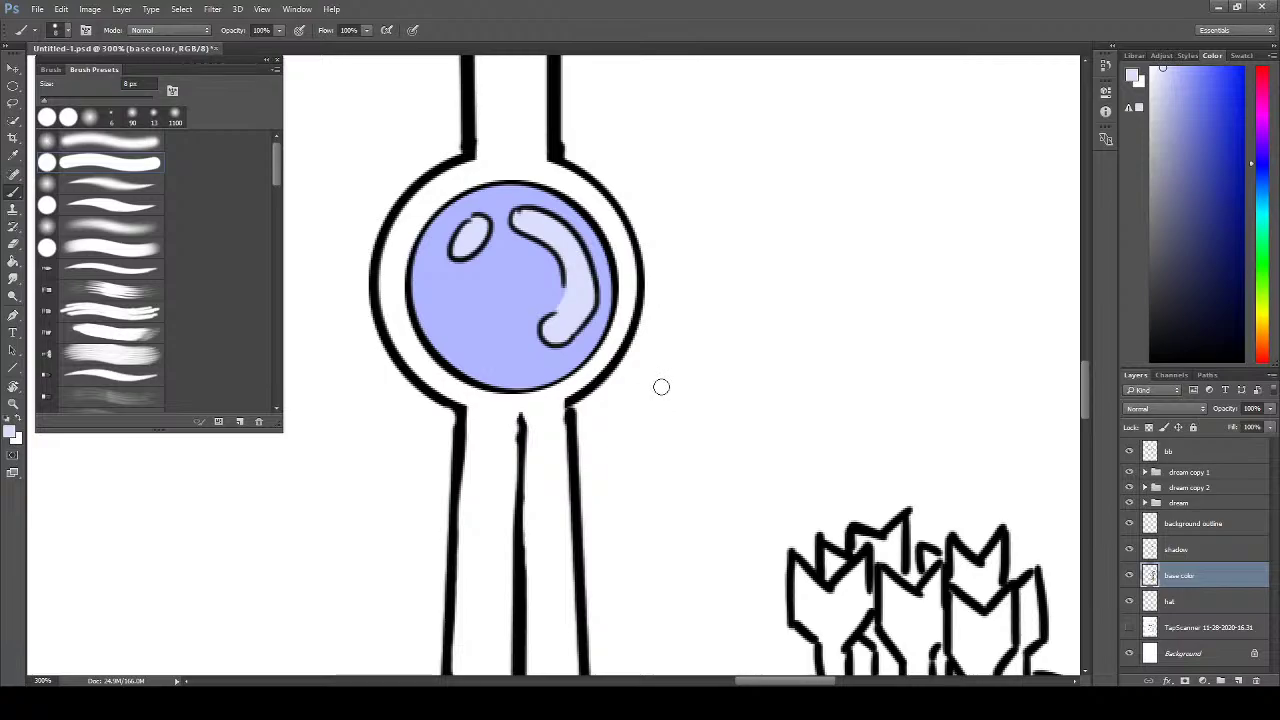
mouse_move(641, 425)
mouse_down()
mouse_move(663, 400)
mouse_move(630, 469)
mouse_up()
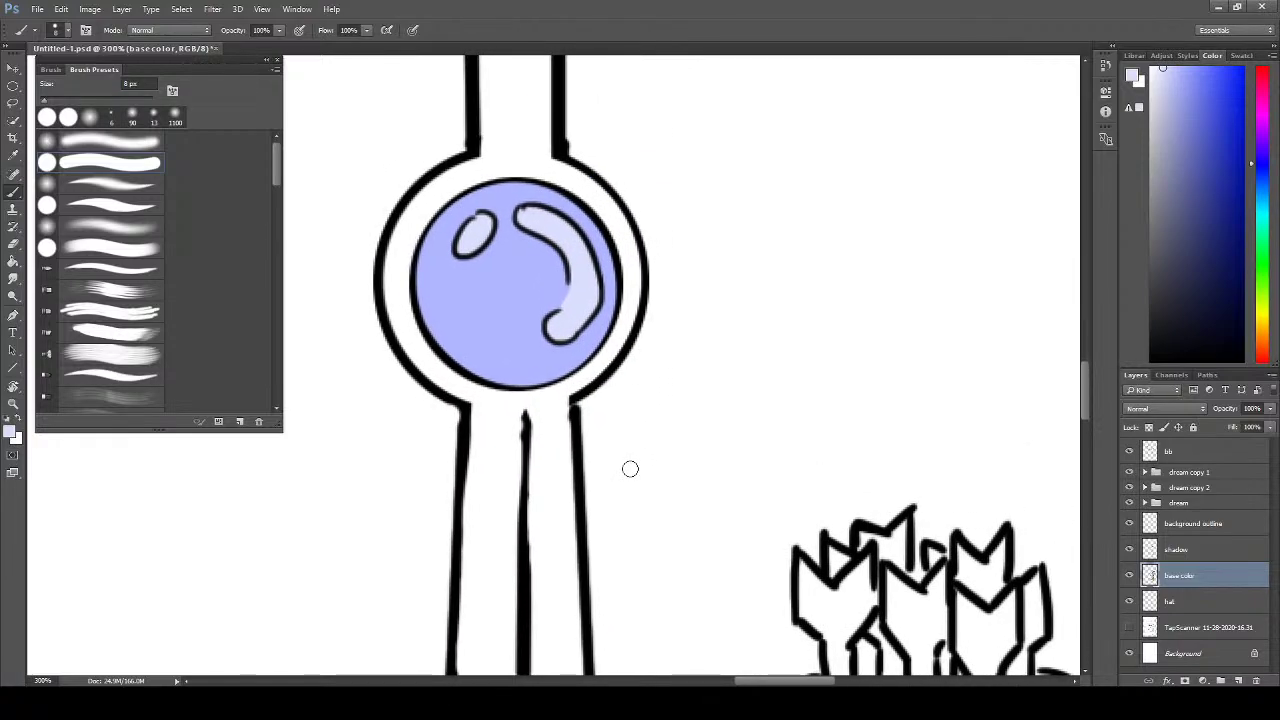
drag(714, 451, 683, 417)
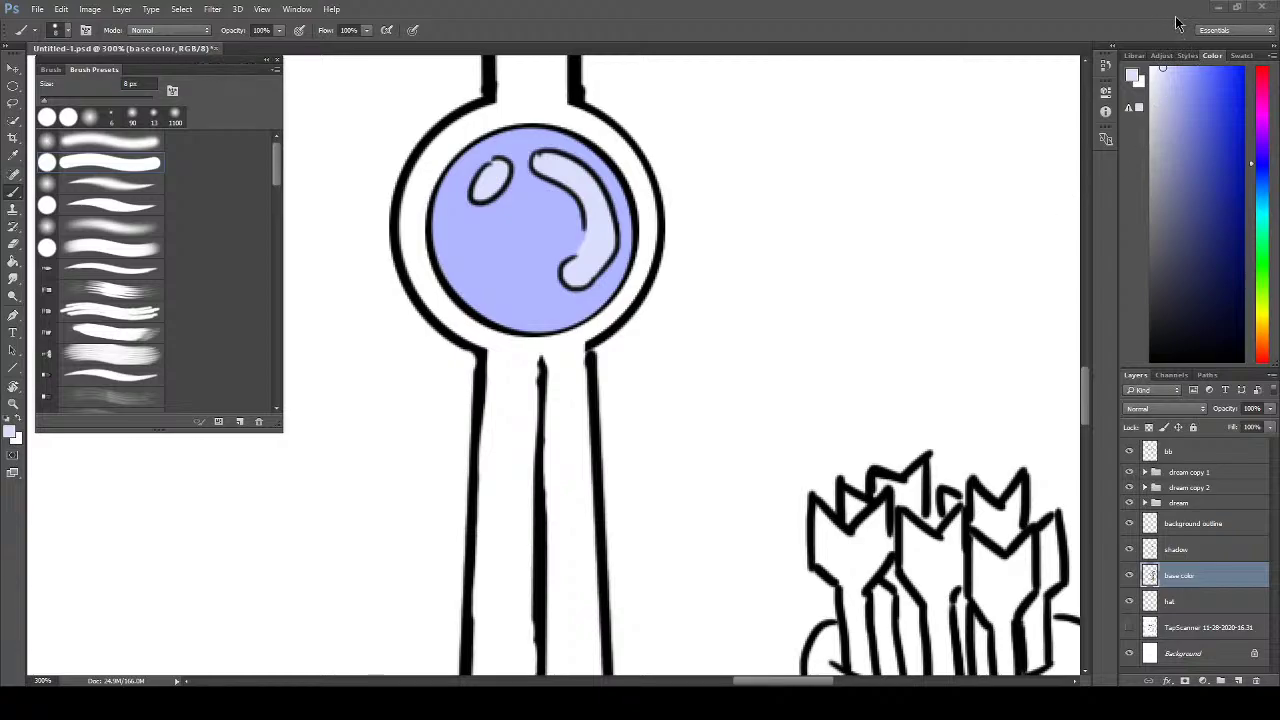
drag(735, 330, 710, 390)
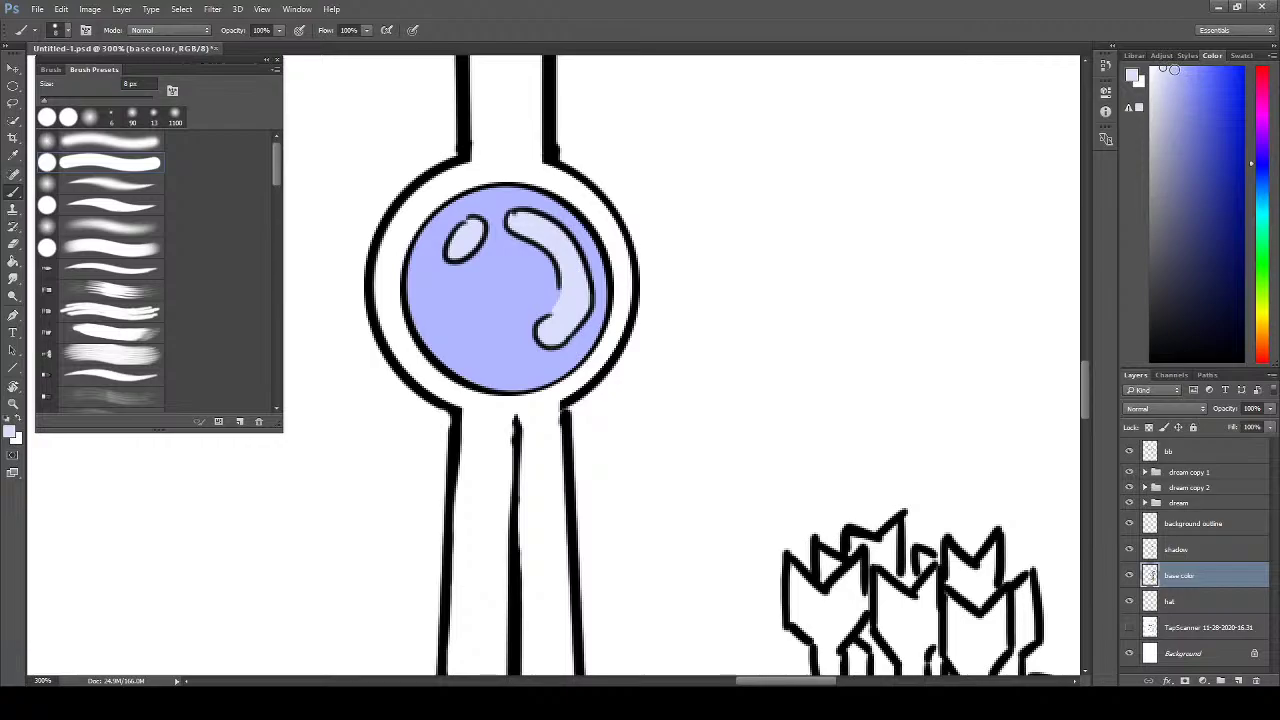
click(1175, 70)
key(e)
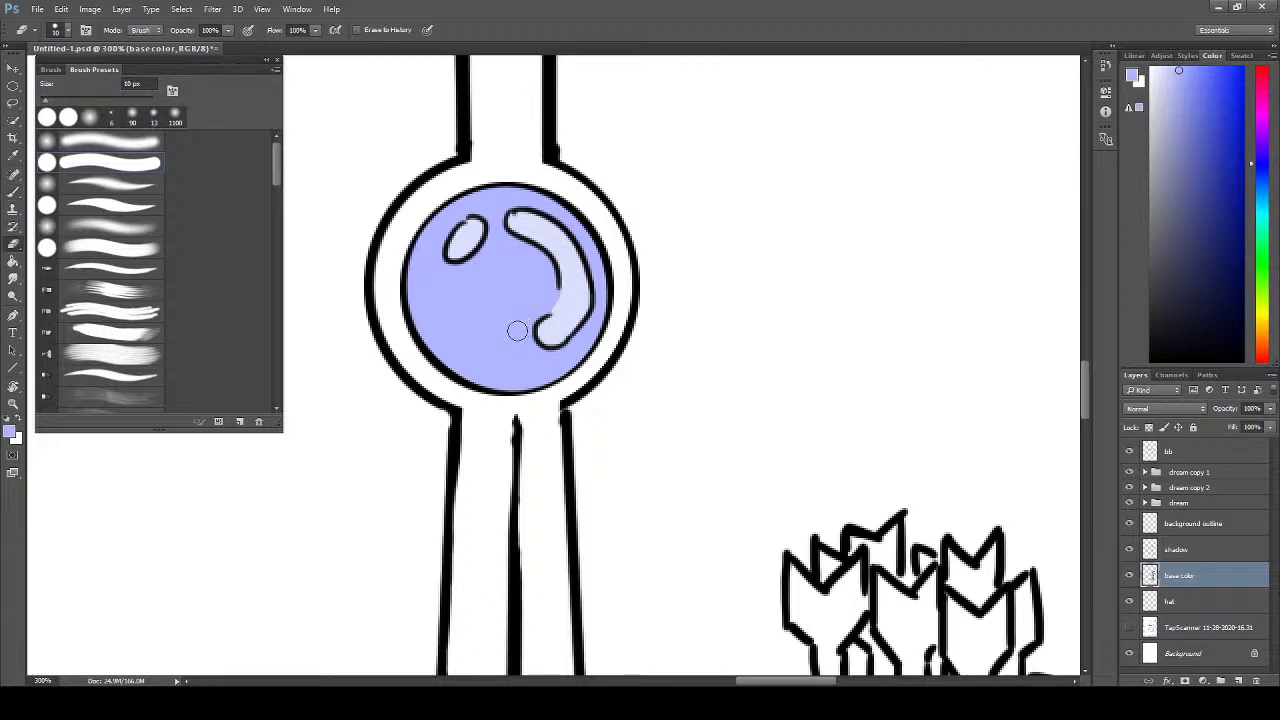
key(bracketright)
key(bracketright)
key(bracketright)
key(bracketright)
key(bracketright)
key(bracketright)
key(bracketright)
key(bracketright)
mouse_move(486, 337)
mouse_down()
mouse_move(500, 337)
mouse_move(471, 314)
mouse_move(490, 290)
mouse_move(500, 320)
mouse_move(482, 262)
mouse_move(491, 309)
mouse_move(476, 290)
mouse_move(505, 320)
mouse_move(480, 312)
mouse_move(505, 255)
mouse_move(484, 256)
mouse_move(514, 263)
mouse_move(528, 286)
mouse_move(480, 277)
mouse_move(503, 309)
mouse_move(543, 300)
mouse_move(501, 305)
mouse_up()
- Repaint the whole gem in a slightly lighter periwinkle blue using a 45 px brush
key(b)
key(bracketright)
key(bracketright)
key(bracketright)
key(bracketright)
key(bracketright)
key(bracketright)
key(bracketright)
key(bracketright)
key(bracketright)
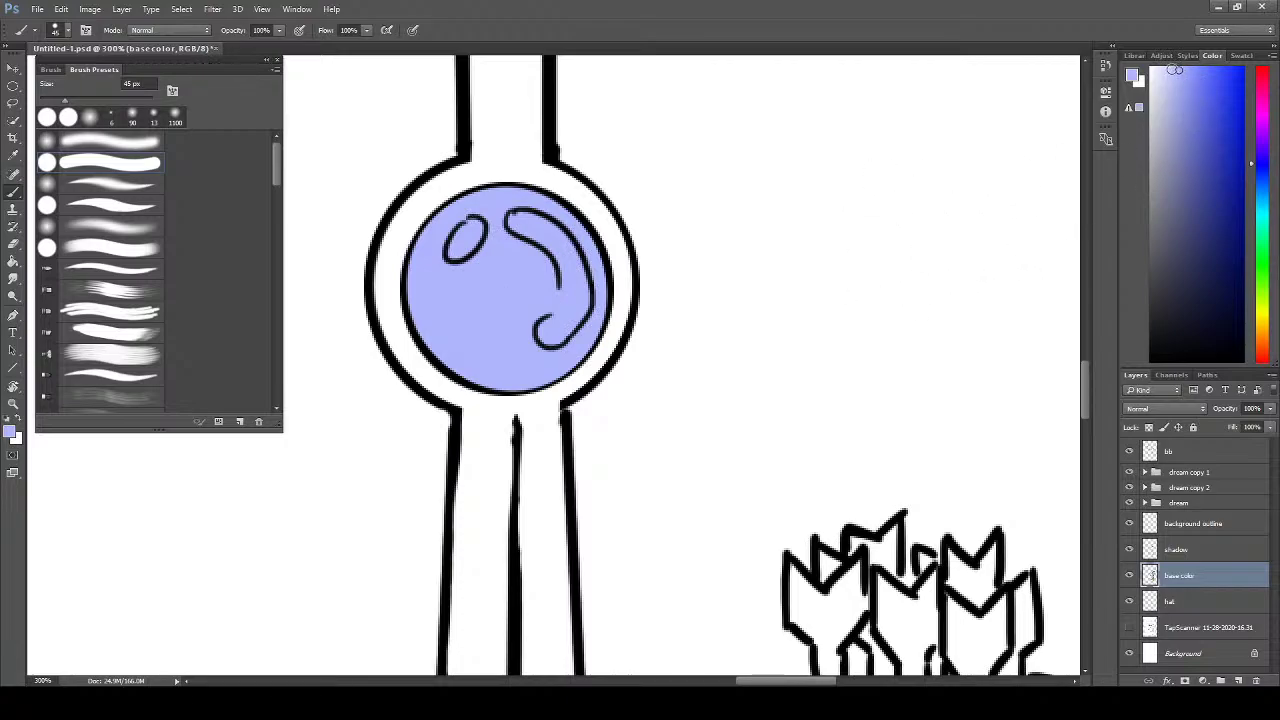
click(1174, 68)
mouse_move(486, 271)
mouse_down()
mouse_move(518, 321)
mouse_move(466, 259)
mouse_move(480, 315)
mouse_move(464, 295)
mouse_move(499, 328)
mouse_move(524, 329)
mouse_move(462, 303)
mouse_move(470, 323)
mouse_move(546, 329)
mouse_move(502, 339)
mouse_move(512, 345)
mouse_move(522, 342)
mouse_move(465, 330)
mouse_move(449, 278)
mouse_move(458, 313)
mouse_move(469, 256)
mouse_move(454, 261)
mouse_move(502, 247)
mouse_move(549, 322)
mouse_move(547, 310)
mouse_move(509, 344)
mouse_move(549, 310)
mouse_move(510, 334)
mouse_move(458, 288)
mouse_move(471, 240)
mouse_move(458, 281)
mouse_move(488, 245)
mouse_move(466, 256)
mouse_move(459, 298)
mouse_move(466, 252)
mouse_move(510, 230)
mouse_move(549, 252)
mouse_move(560, 281)
mouse_move(540, 322)
mouse_move(508, 318)
mouse_move(552, 319)
mouse_move(483, 324)
mouse_move(509, 264)
mouse_move(605, 315)
mouse_up()
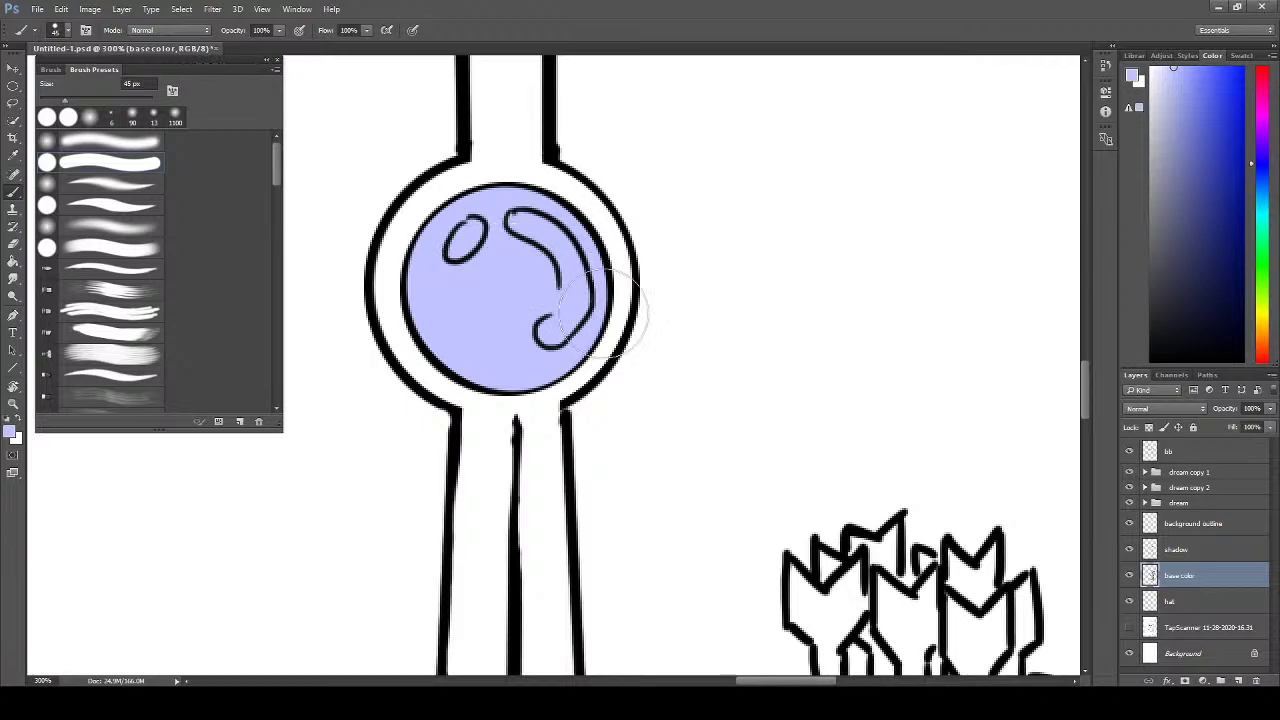
- Paint the gem's curved highlight in a very pale blue with a 10 px brush
drag(1173, 68, 1162, 72)
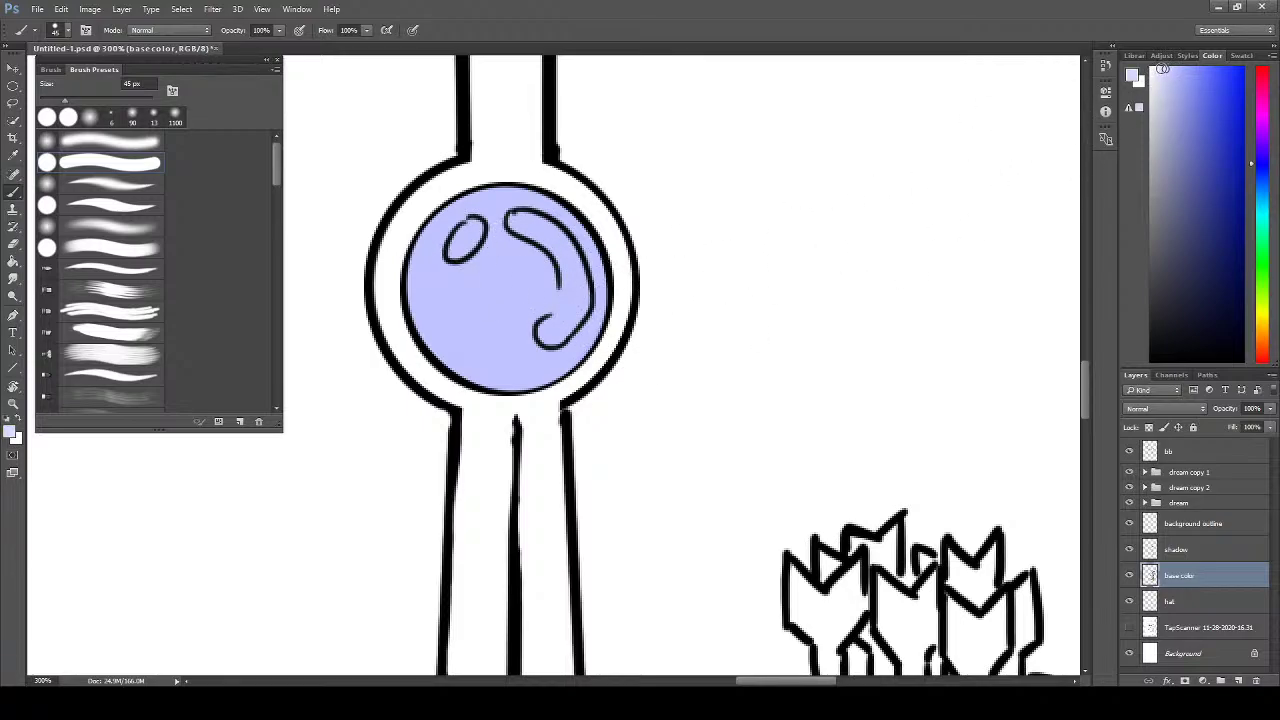
key(bracketleft)
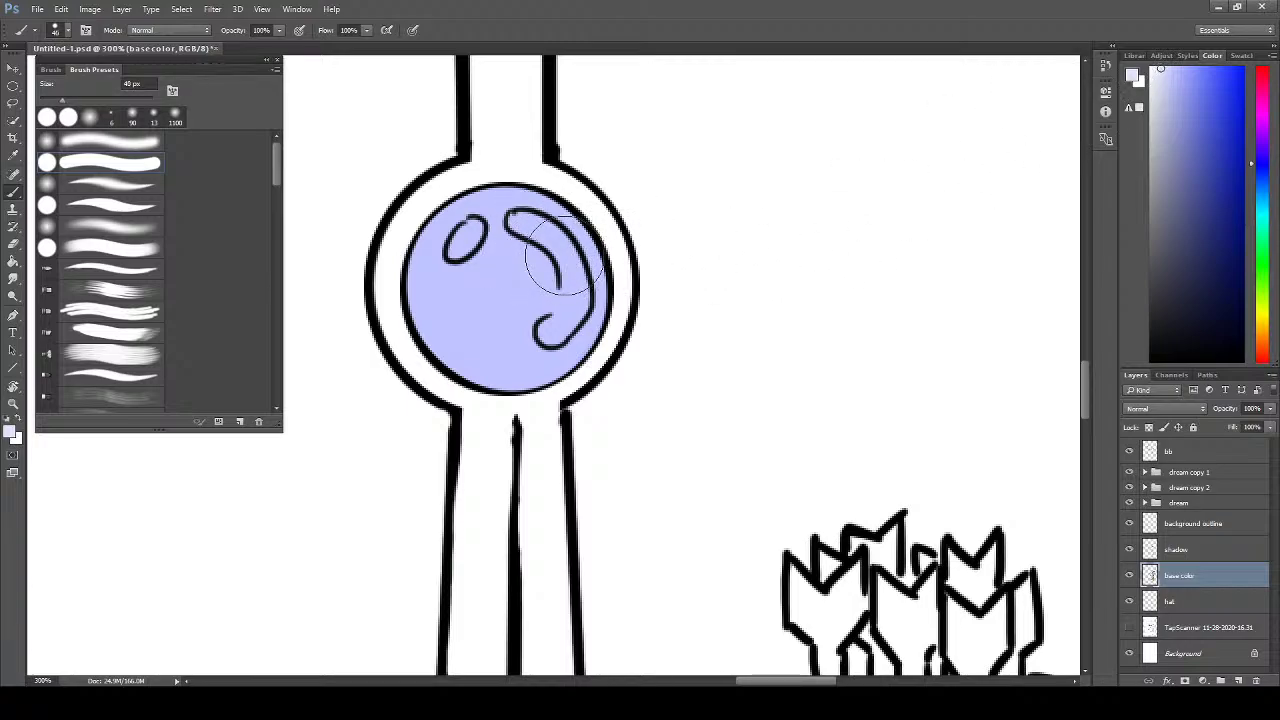
key(bracketleft)
key(bracketleft)
key(bracketleft)
key(bracketleft)
key(bracketleft)
key(bracketleft)
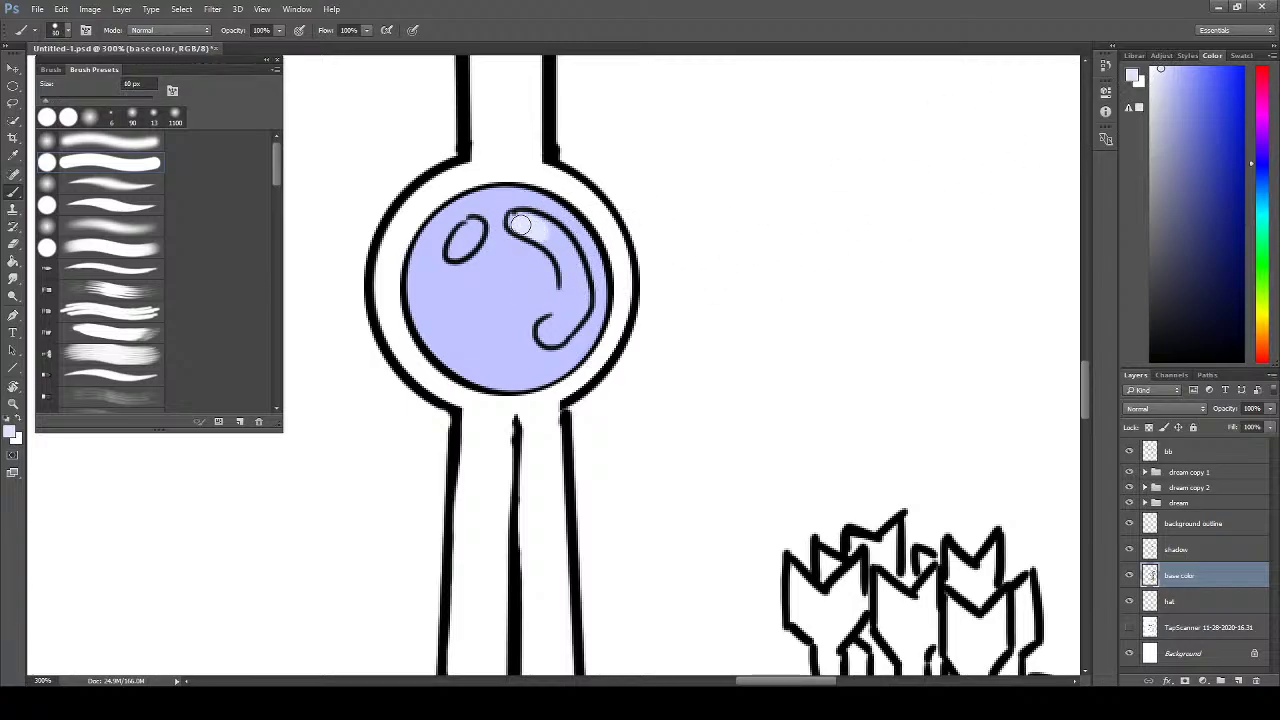
drag(519, 222, 542, 230)
mouse_move(553, 235)
mouse_down()
mouse_move(575, 309)
mouse_move(555, 333)
mouse_move(575, 304)
mouse_move(573, 266)
mouse_move(580, 295)
mouse_move(568, 254)
mouse_move(583, 289)
mouse_move(550, 236)
mouse_move(516, 220)
mouse_move(566, 286)
mouse_up()
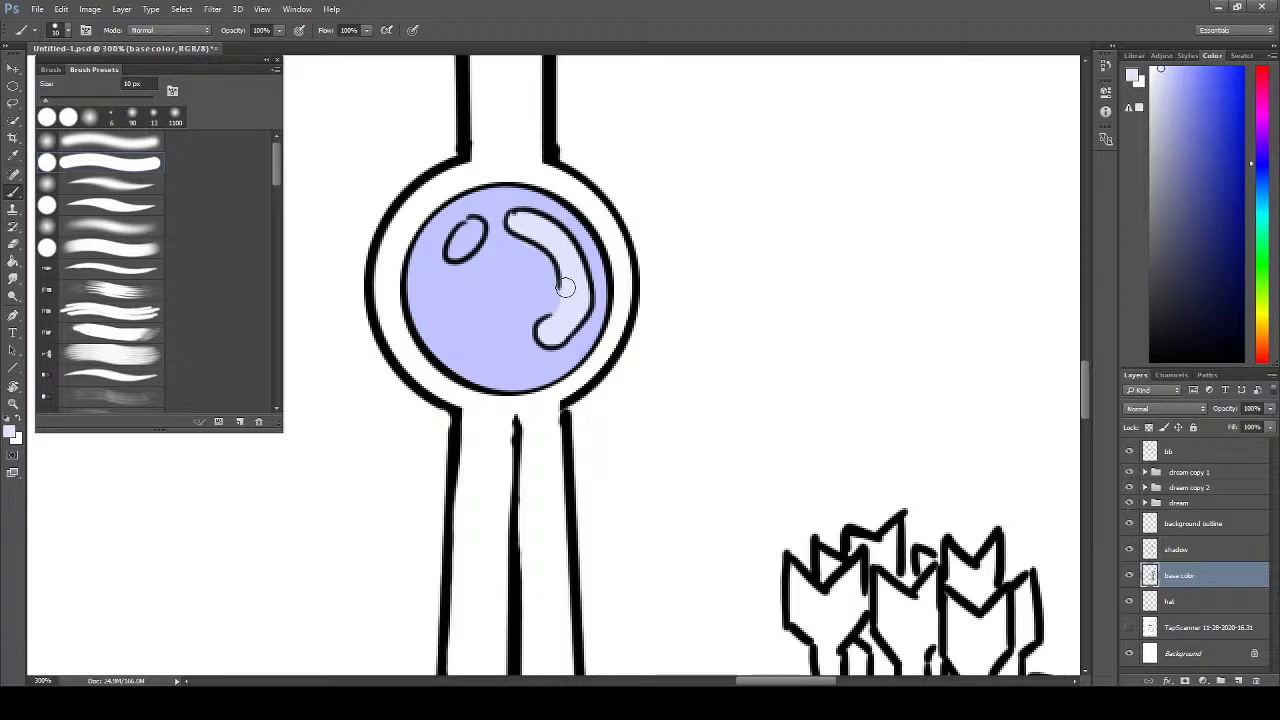
- Sample the pale blue of the curved highlight and paint the gem's small oval highlight with it
alt+click(497, 298)
key(i)
click(573, 280)
key(b)
mouse_move(462, 244)
mouse_down()
mouse_move(474, 227)
mouse_move(460, 245)
mouse_up()
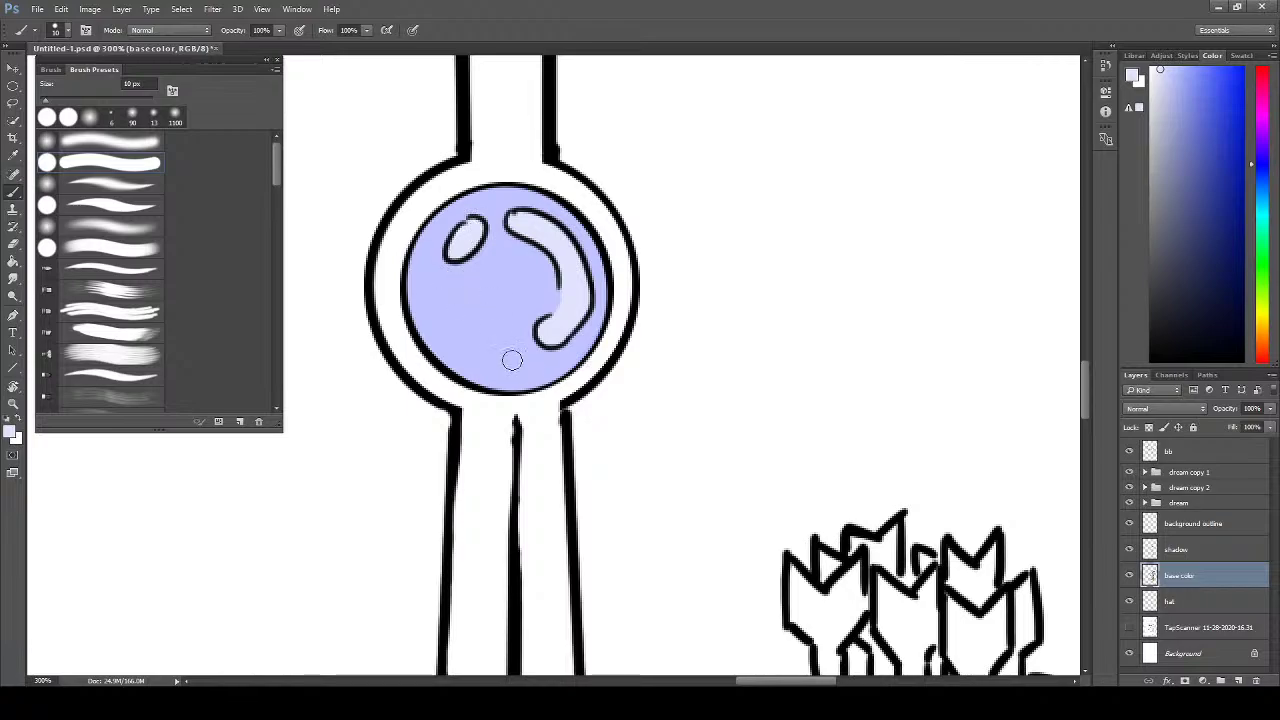
- Try a light grey stroke on the upper sword blade with the 10 px brush, and undo it
drag(509, 334, 486, 380)
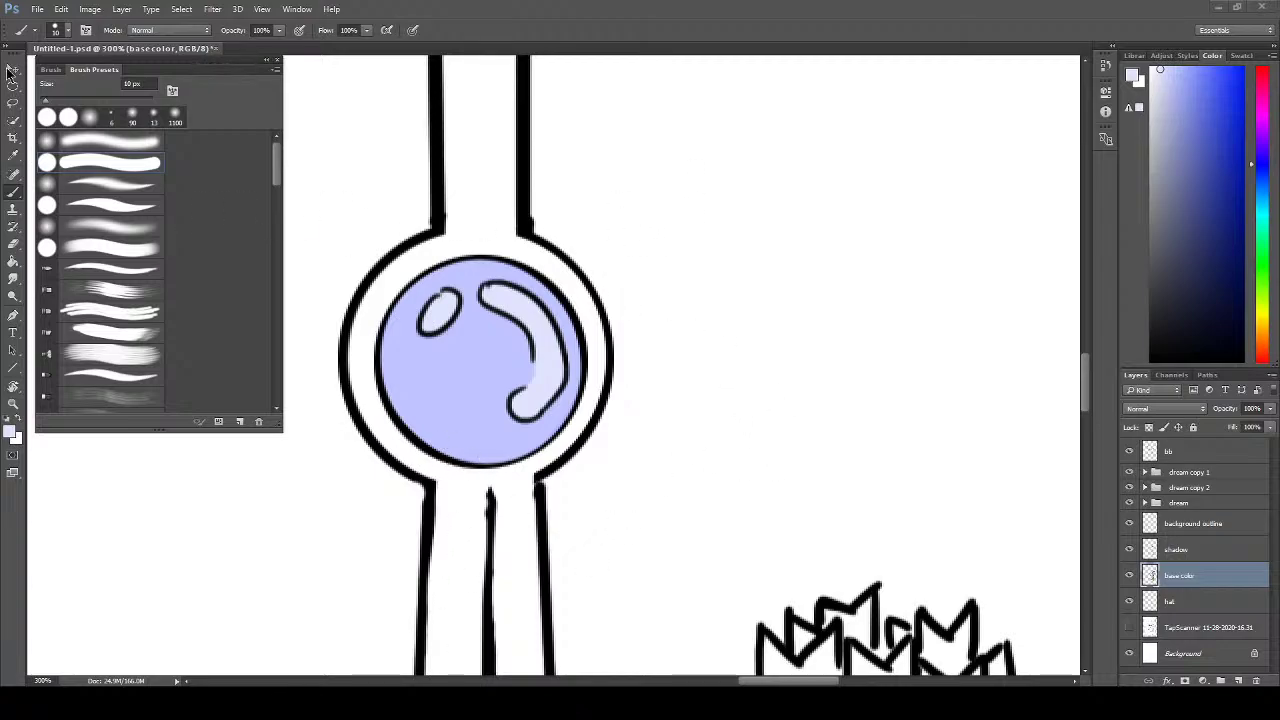
key(ctrl+space)
drag(709, 289, 666, 440)
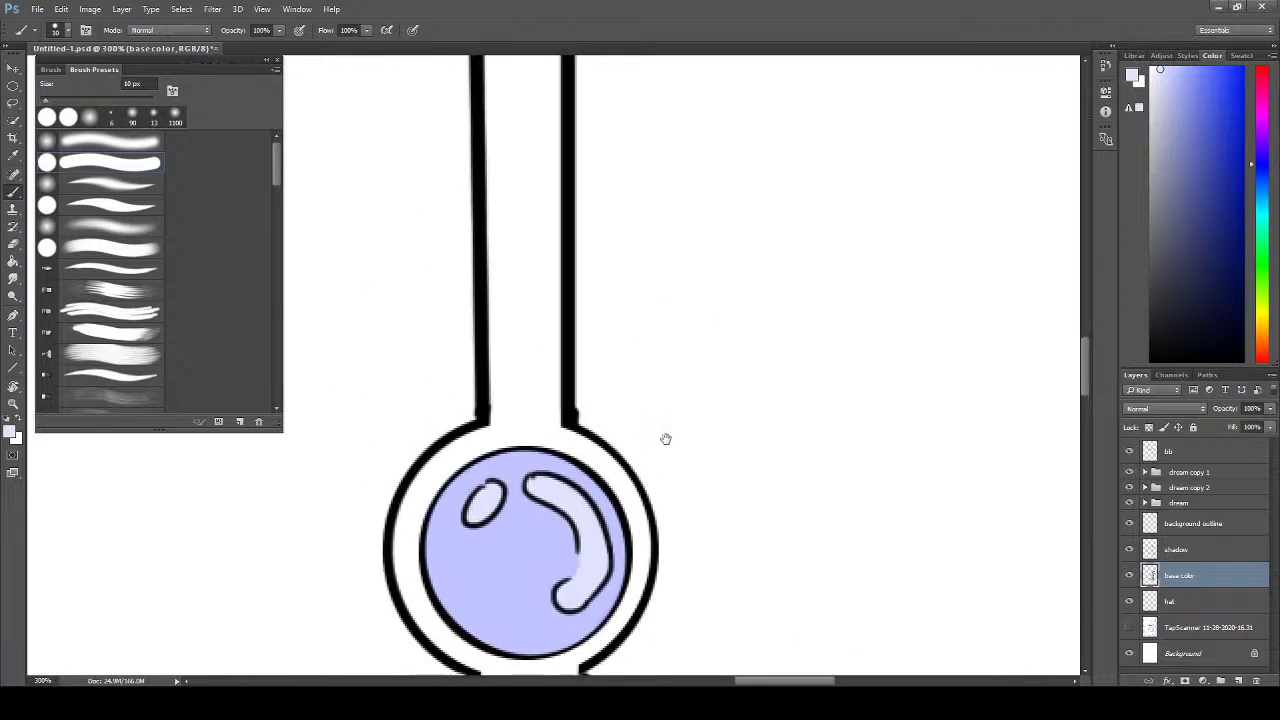
drag(650, 278, 623, 260)
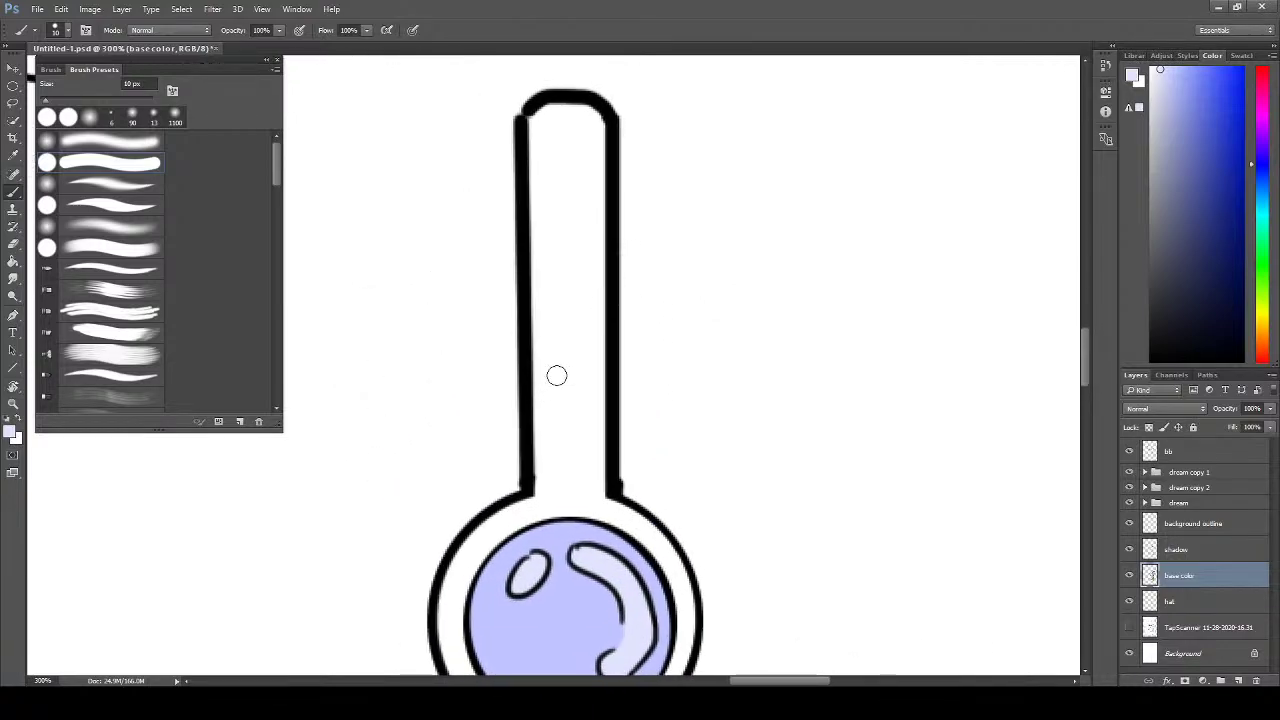
drag(595, 391, 643, 251)
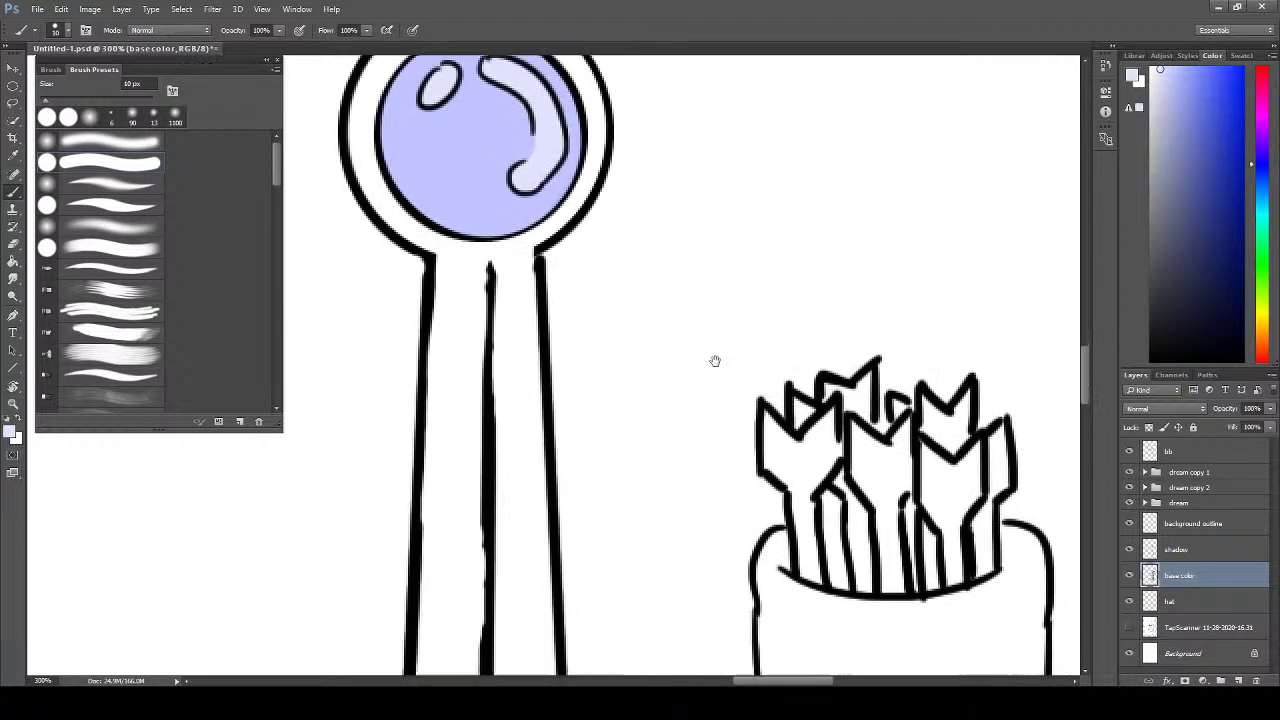
drag(701, 403, 703, 418)
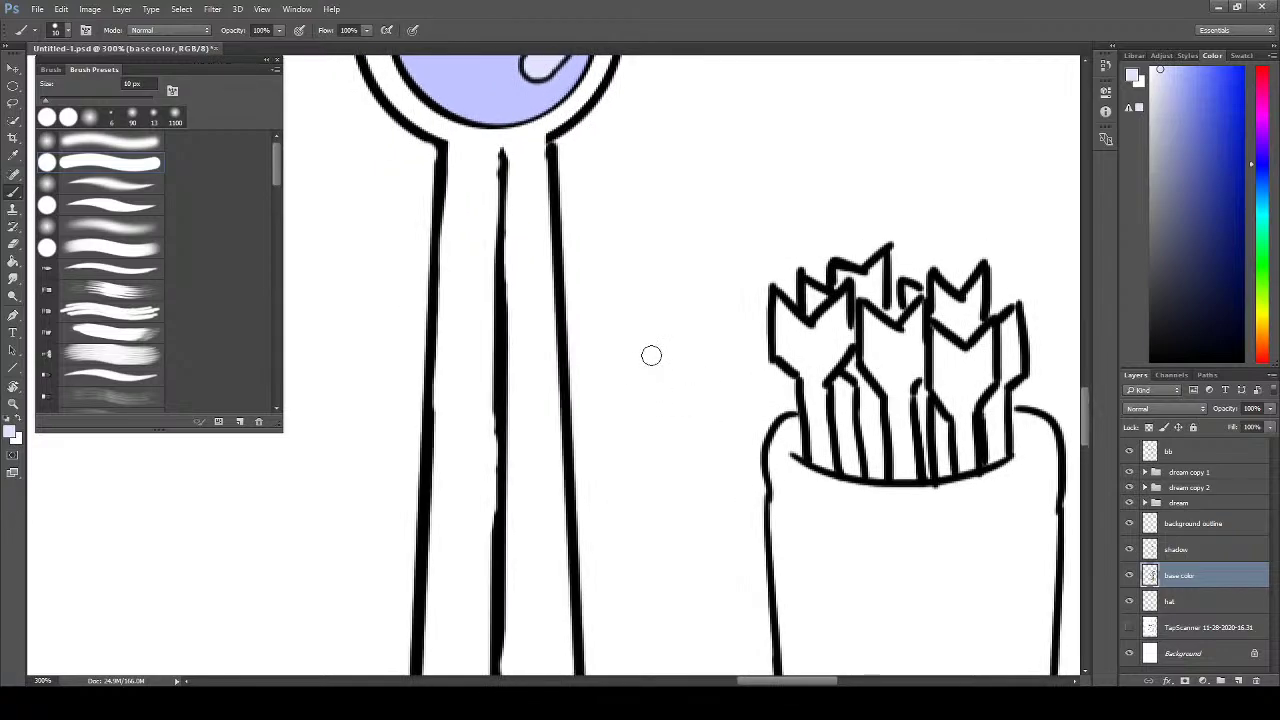
key(i)
click(598, 438)
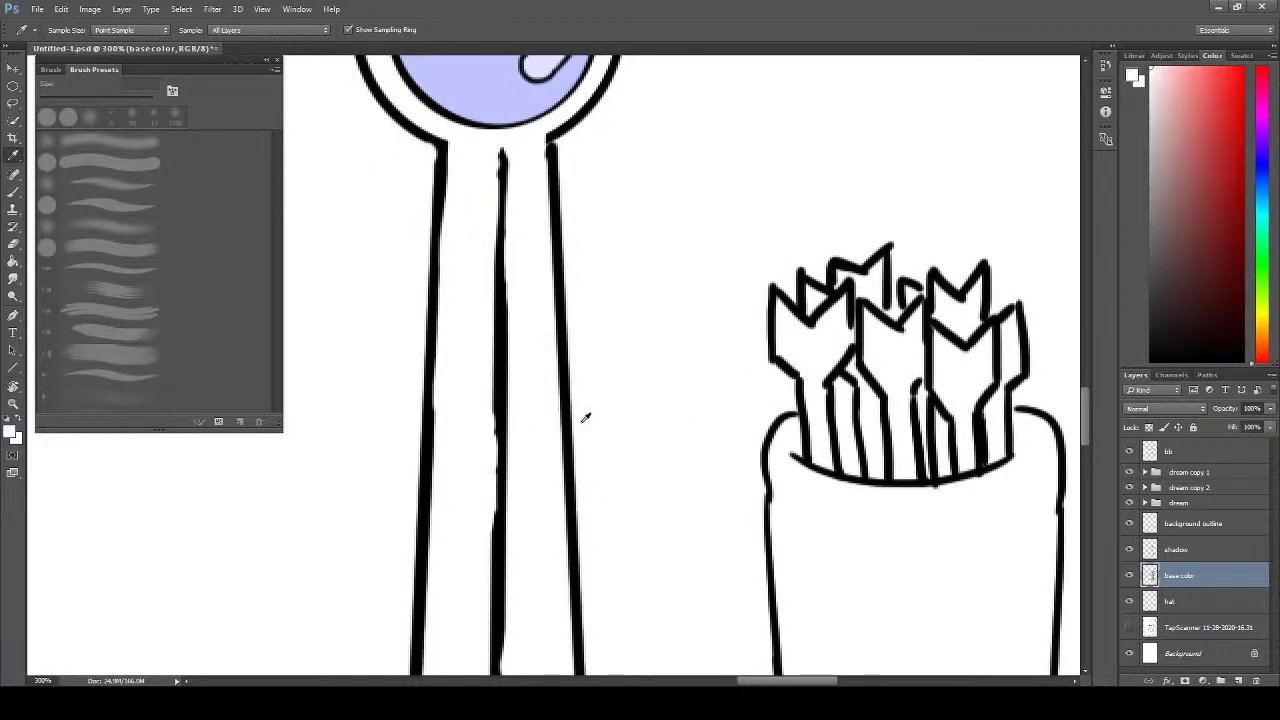
key(b)
click(1154, 97)
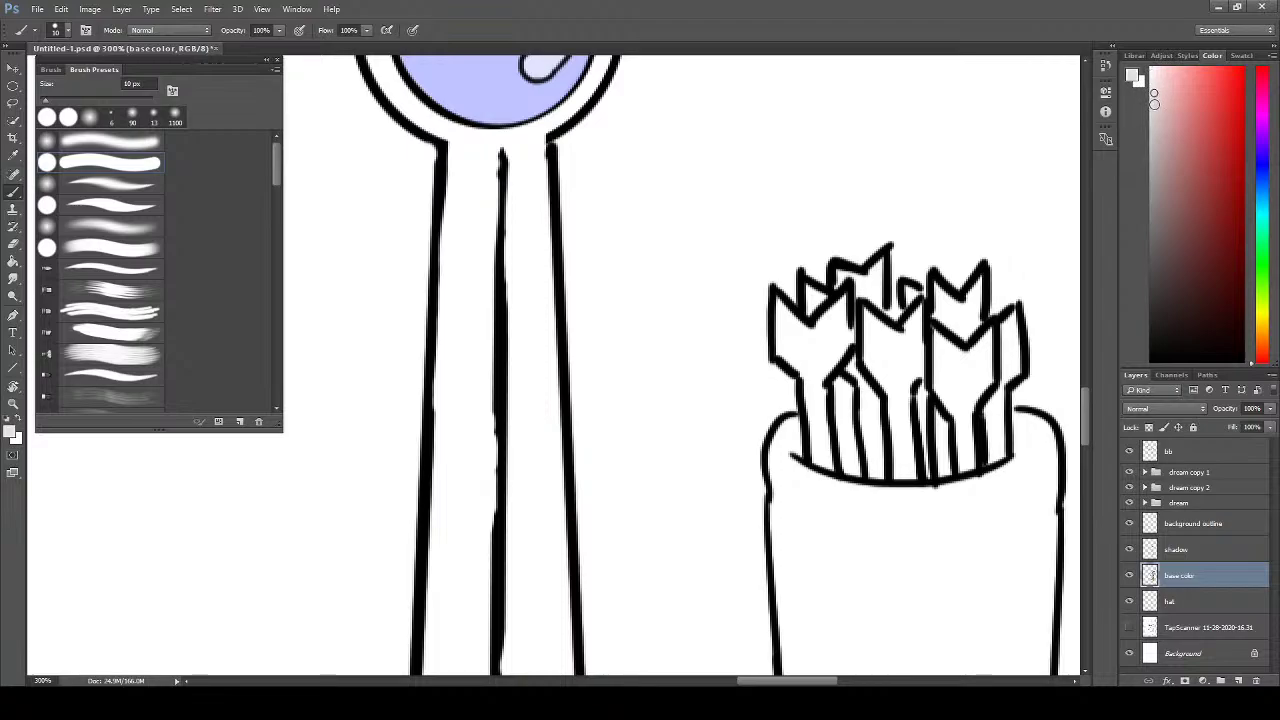
click(1156, 97)
drag(448, 145, 485, 233)
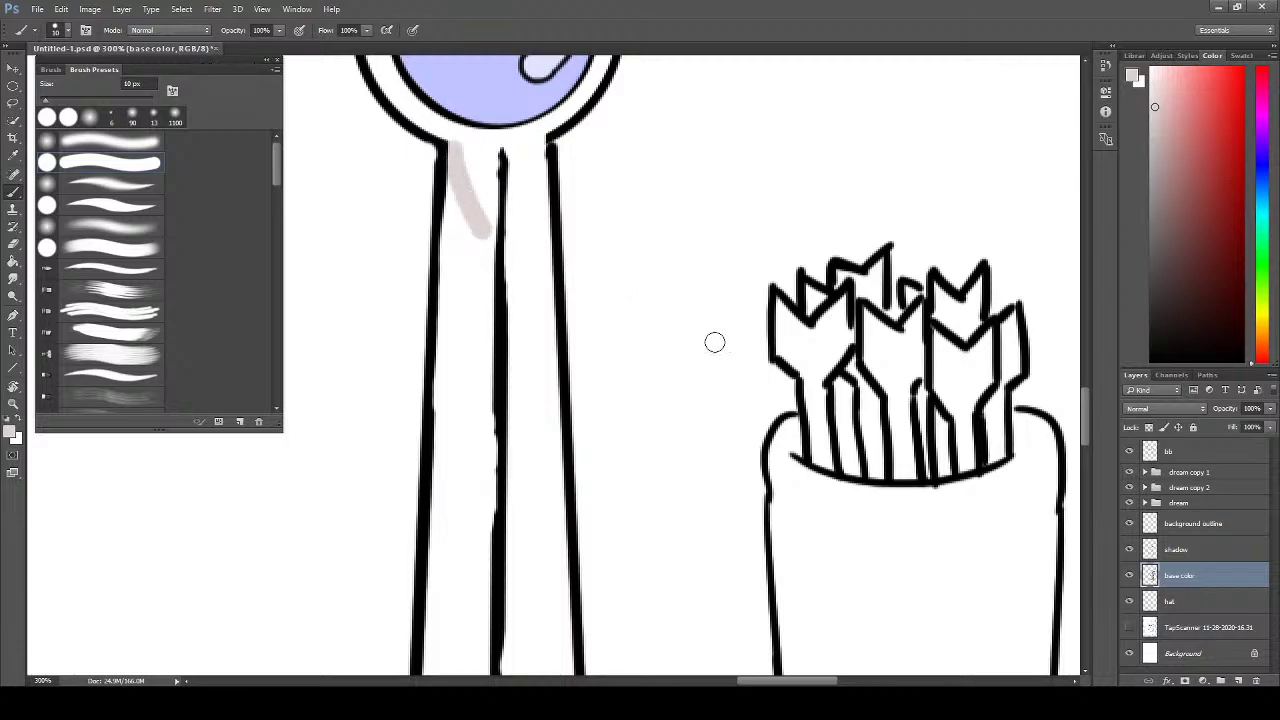
key(ctrl+z)
- Try a near-white grey stroke on the upper part of the sword blade's left half
drag(1150, 114, 1144, 78)
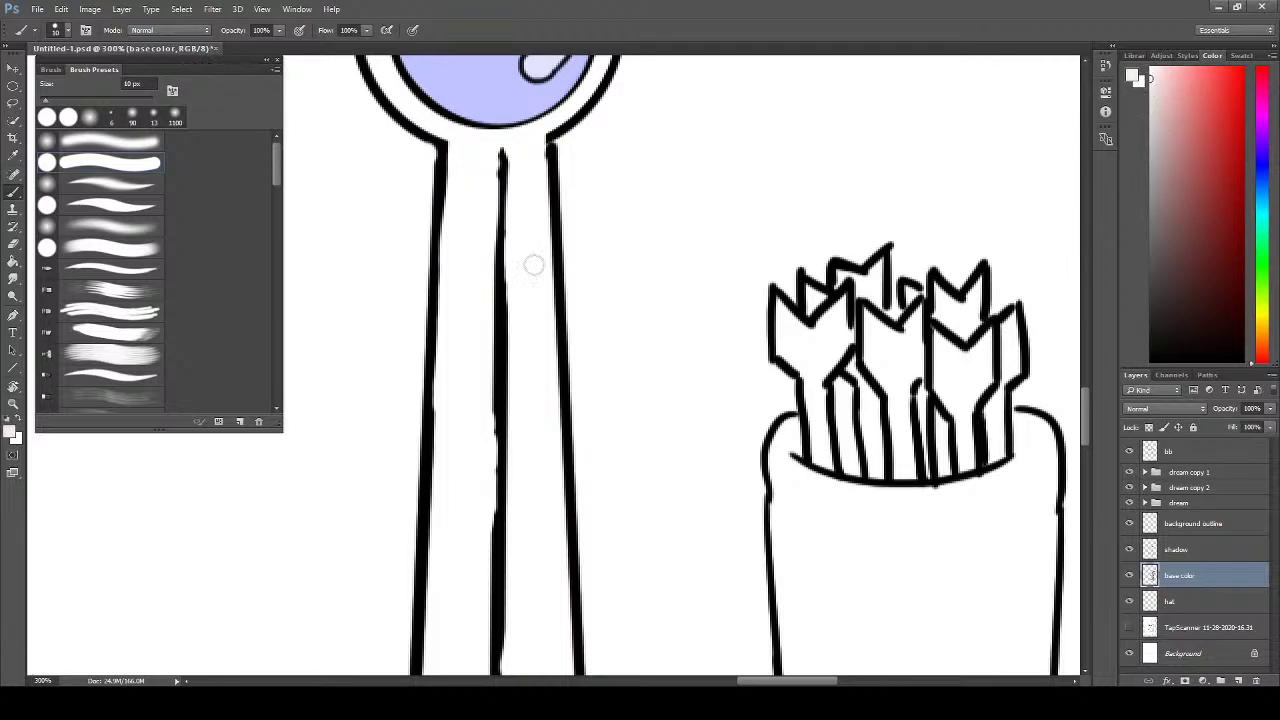
drag(449, 152, 490, 290)
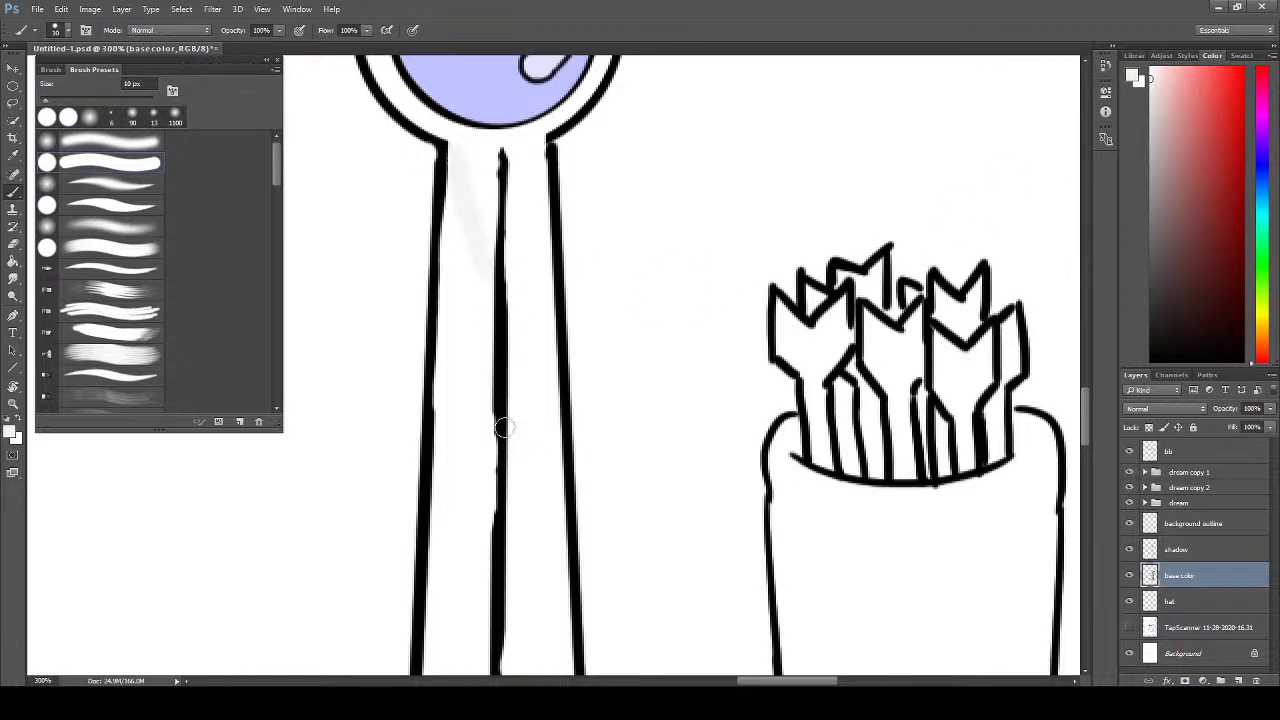
scroll(549, 390, down, 1)
scroll(551, 400, up, 2)
scroll(551, 409, down, 3)
scroll(549, 436, down, 1)
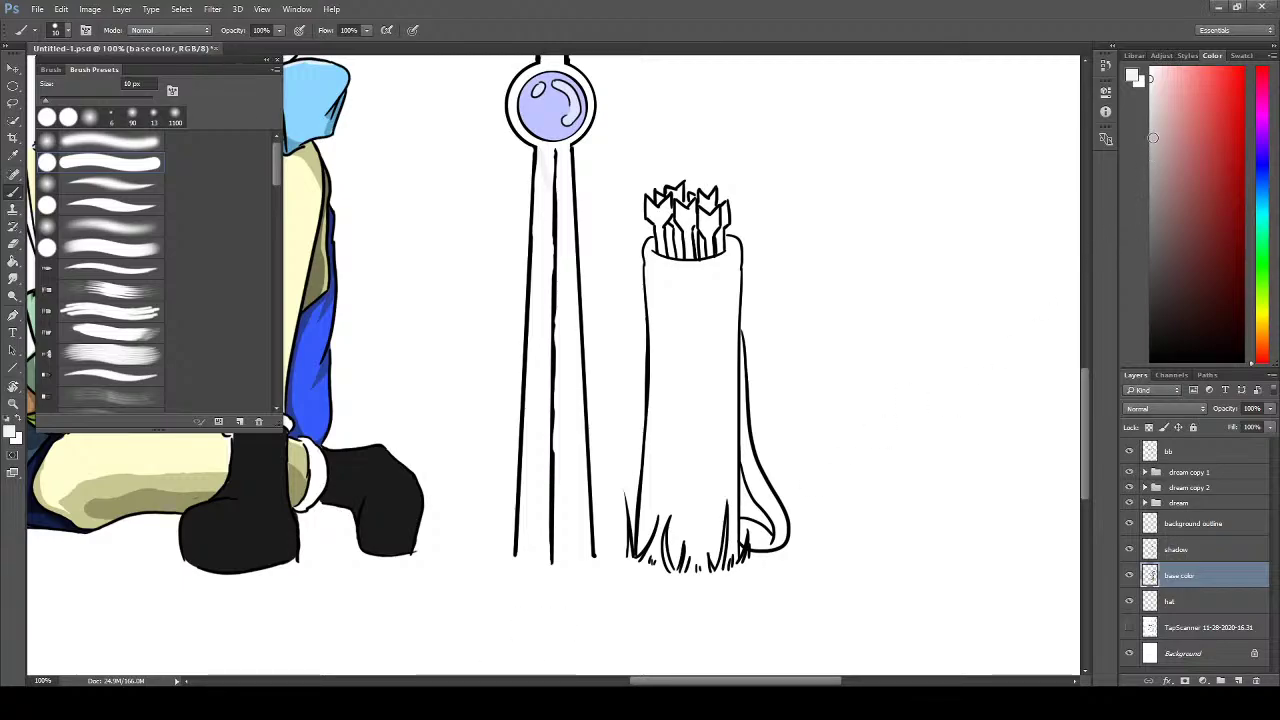
- Pick a medium-light grey and fill the left half of the sword blade with the 10 px brush
mouse_move(1150, 142)
mouse_down()
mouse_move(1166, 123)
mouse_move(1150, 133)
mouse_up()
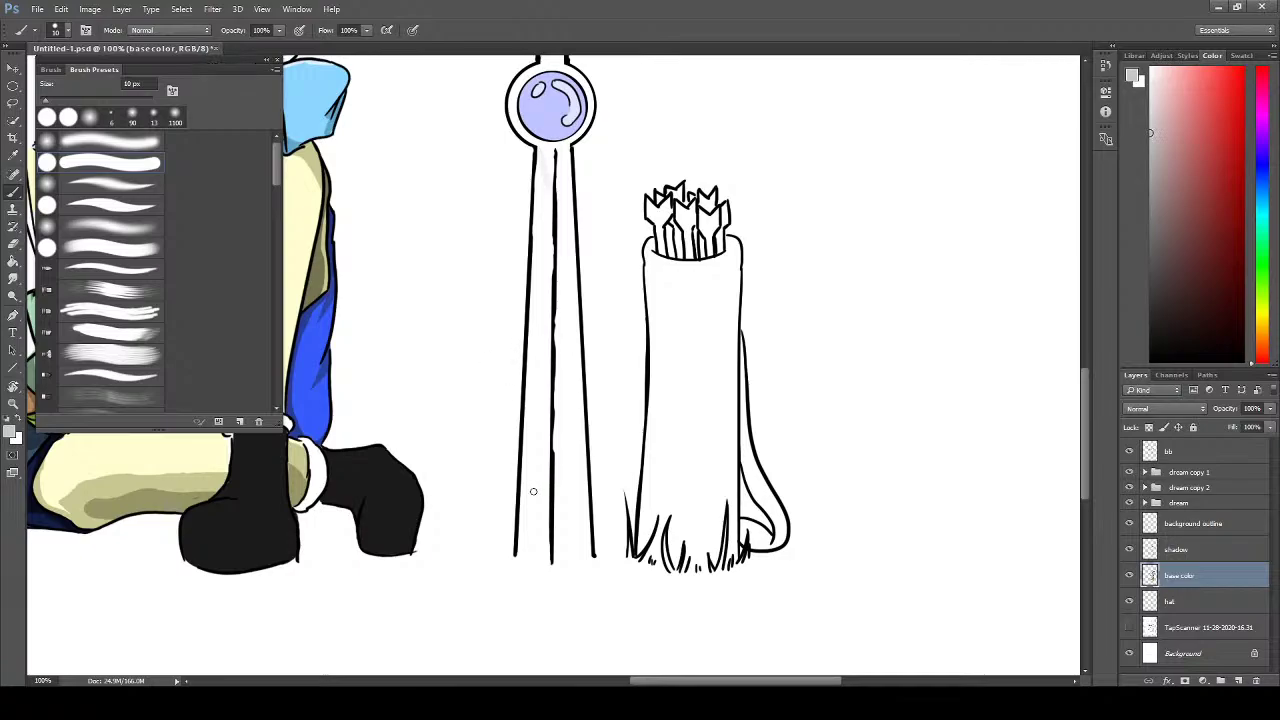
mouse_move(531, 469)
mouse_down()
mouse_move(541, 564)
mouse_move(543, 438)
mouse_move(521, 542)
mouse_move(528, 394)
mouse_move(539, 407)
mouse_move(544, 373)
mouse_move(532, 420)
mouse_move(536, 321)
mouse_move(535, 462)
mouse_move(548, 381)
mouse_up()
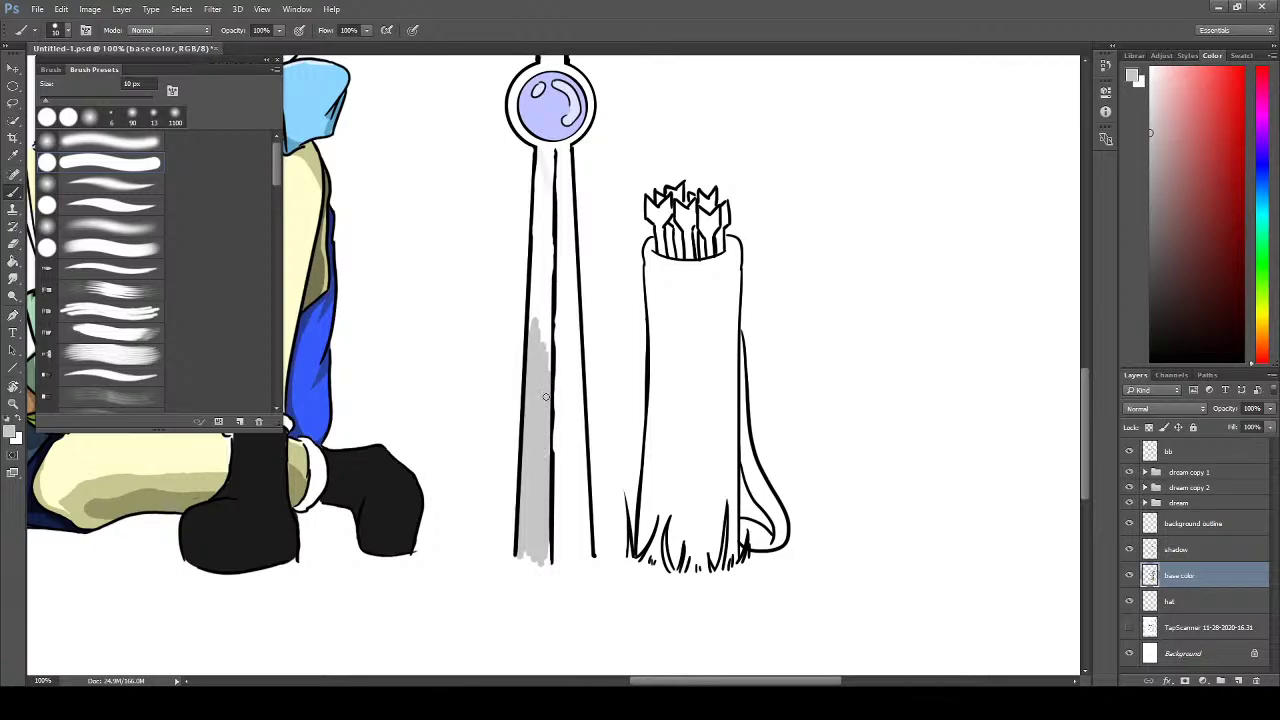
mouse_move(539, 278)
mouse_down()
mouse_move(548, 386)
mouse_move(541, 232)
mouse_move(534, 271)
mouse_move(529, 243)
mouse_move(527, 370)
mouse_up()
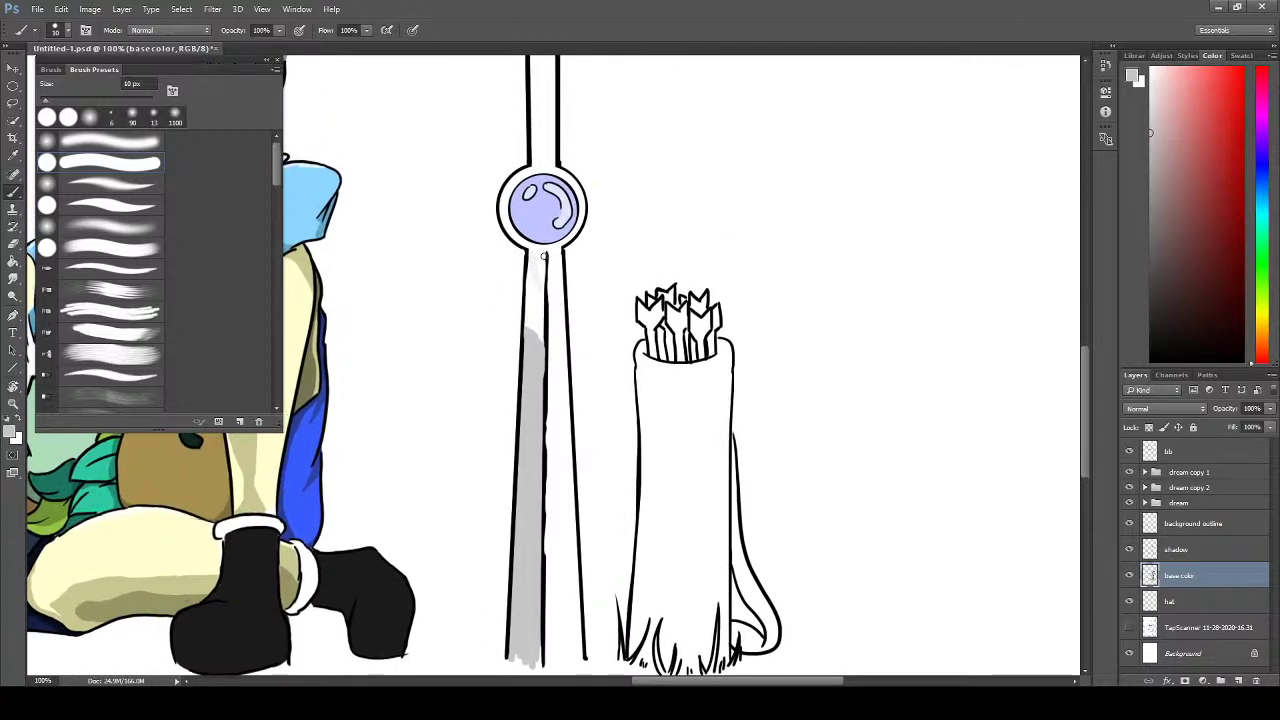
mouse_move(544, 256)
mouse_down()
mouse_move(525, 302)
mouse_move(536, 297)
mouse_move(531, 338)
mouse_move(539, 287)
mouse_move(540, 348)
mouse_move(540, 293)
mouse_up()
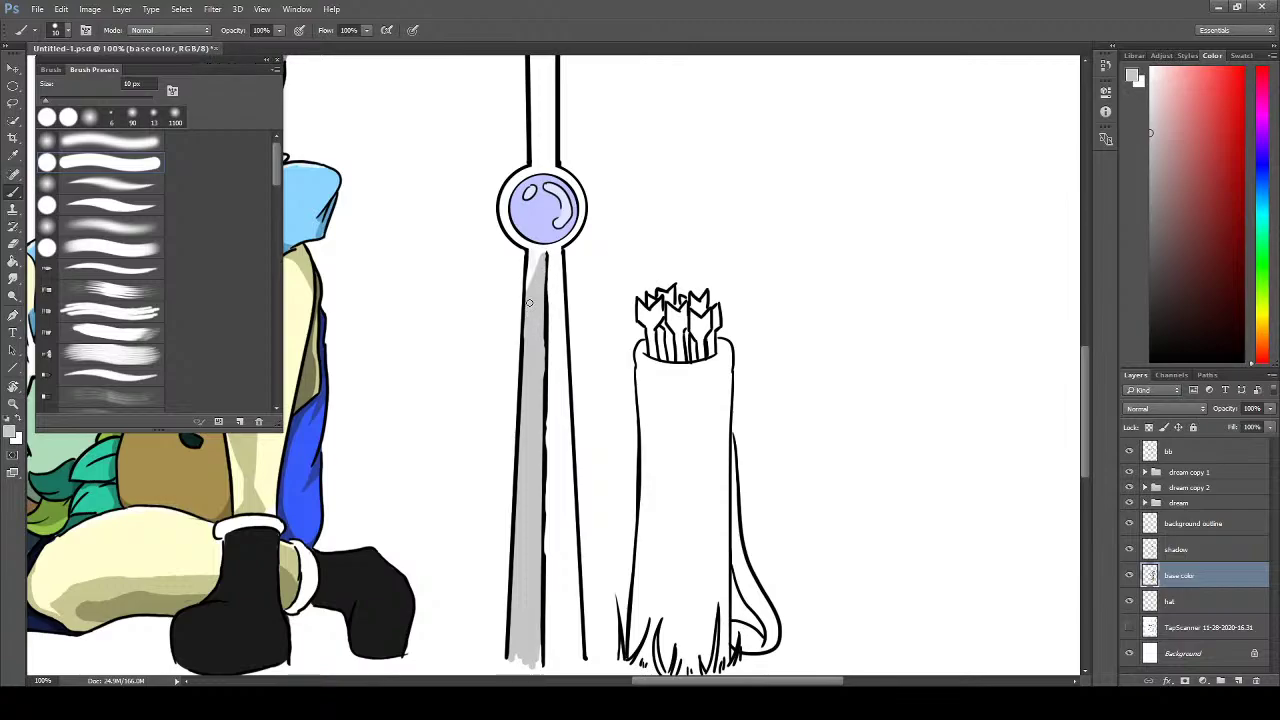
- Reduce the eraser to 9 px for trimming the grey paint on the sword blade
key(e)
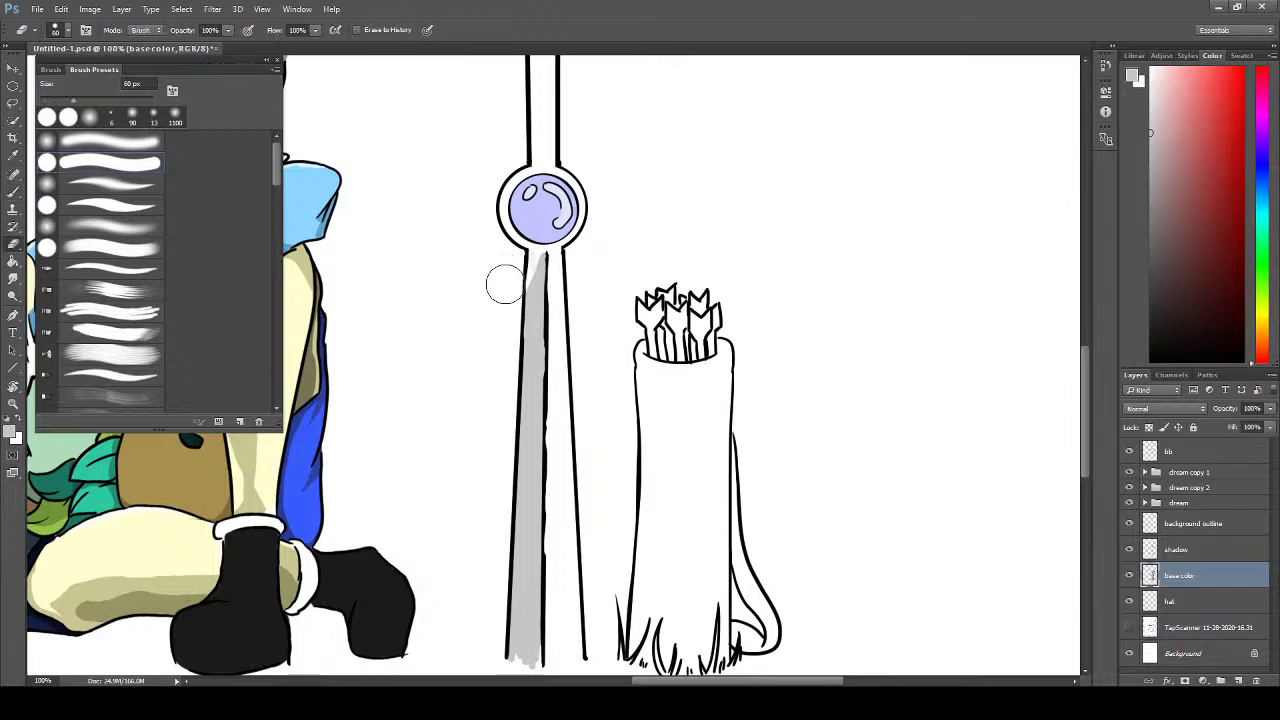
key(bracketleft)
key(bracketleft)
key(bracketleft)
key(bracketleft)
key(bracketleft)
key(bracketleft)
scroll(538, 400, down, 1)
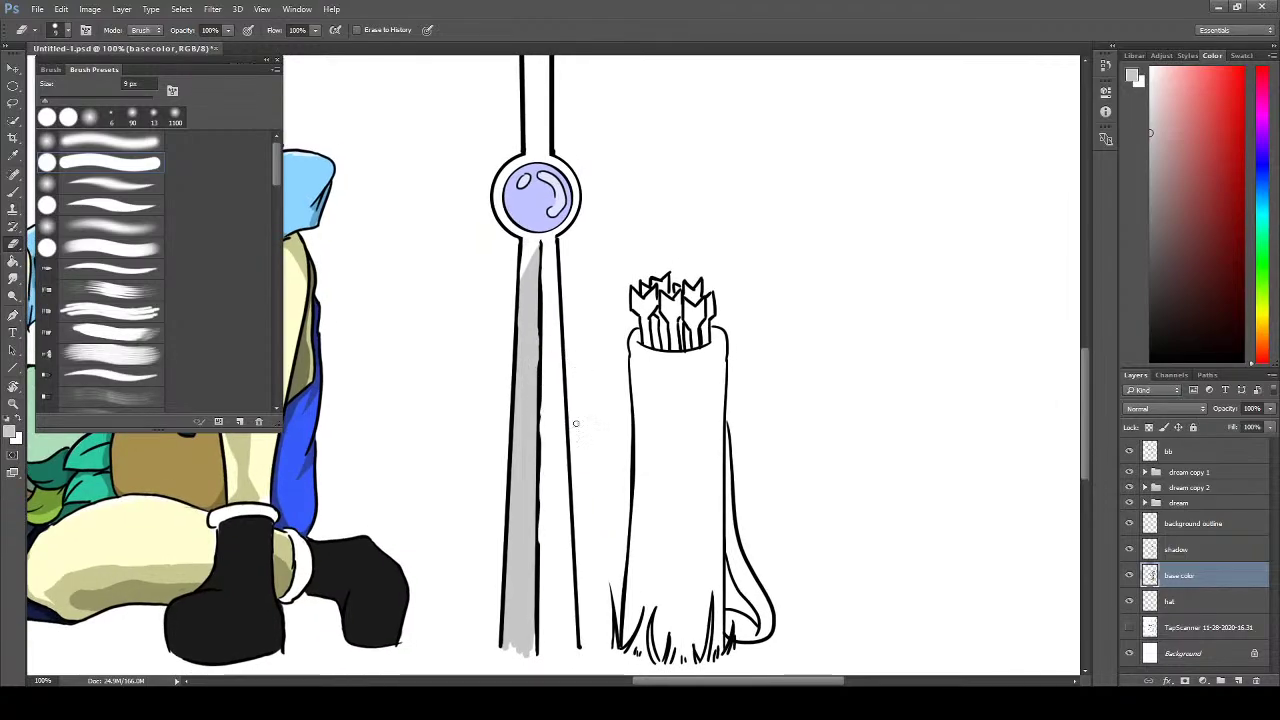
drag(577, 445, 571, 415)
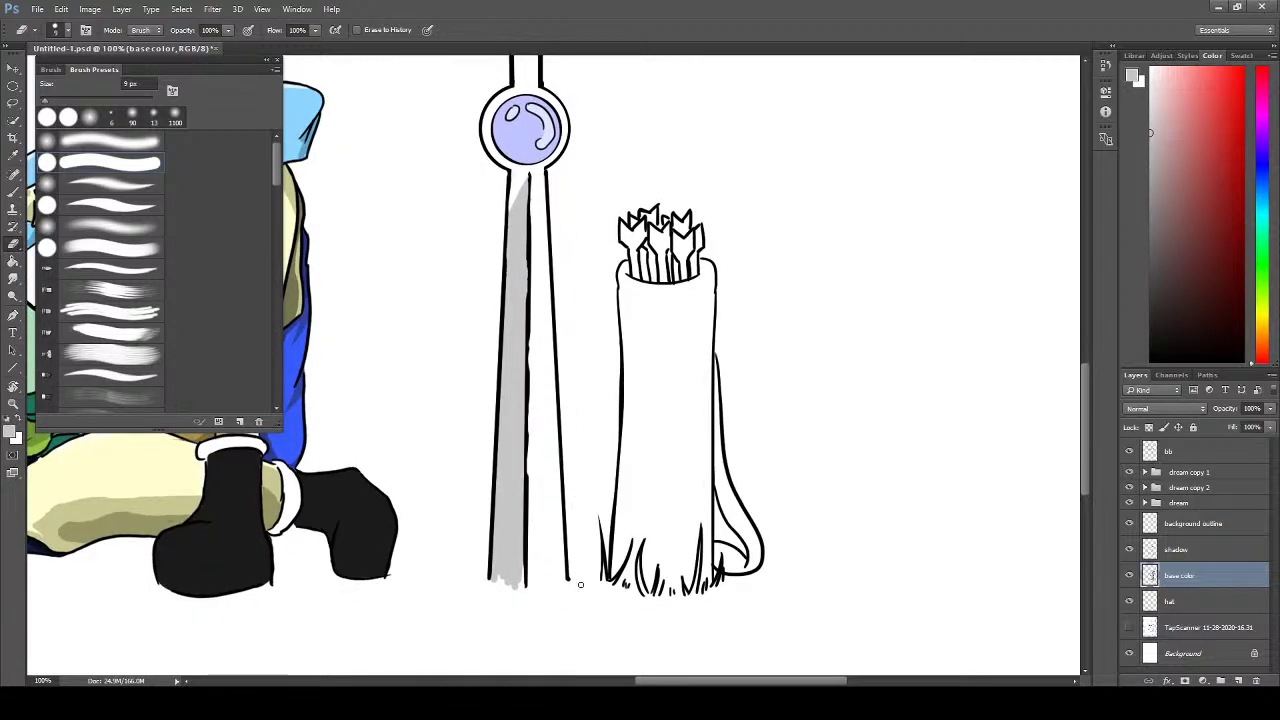
- Reshape the upper end of the blade's grey fill into a downward diagonal edge with the 10 px brush and 9 px eraser
key(b)
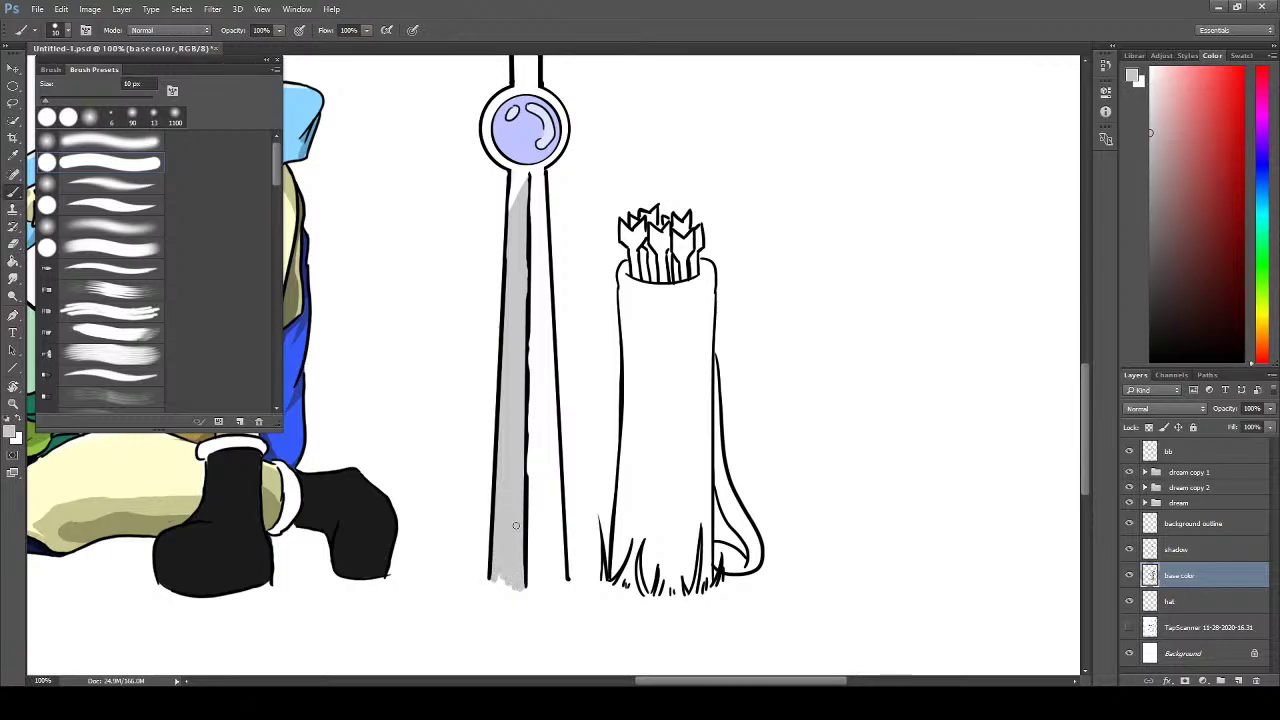
scroll(470, 400, up, 3)
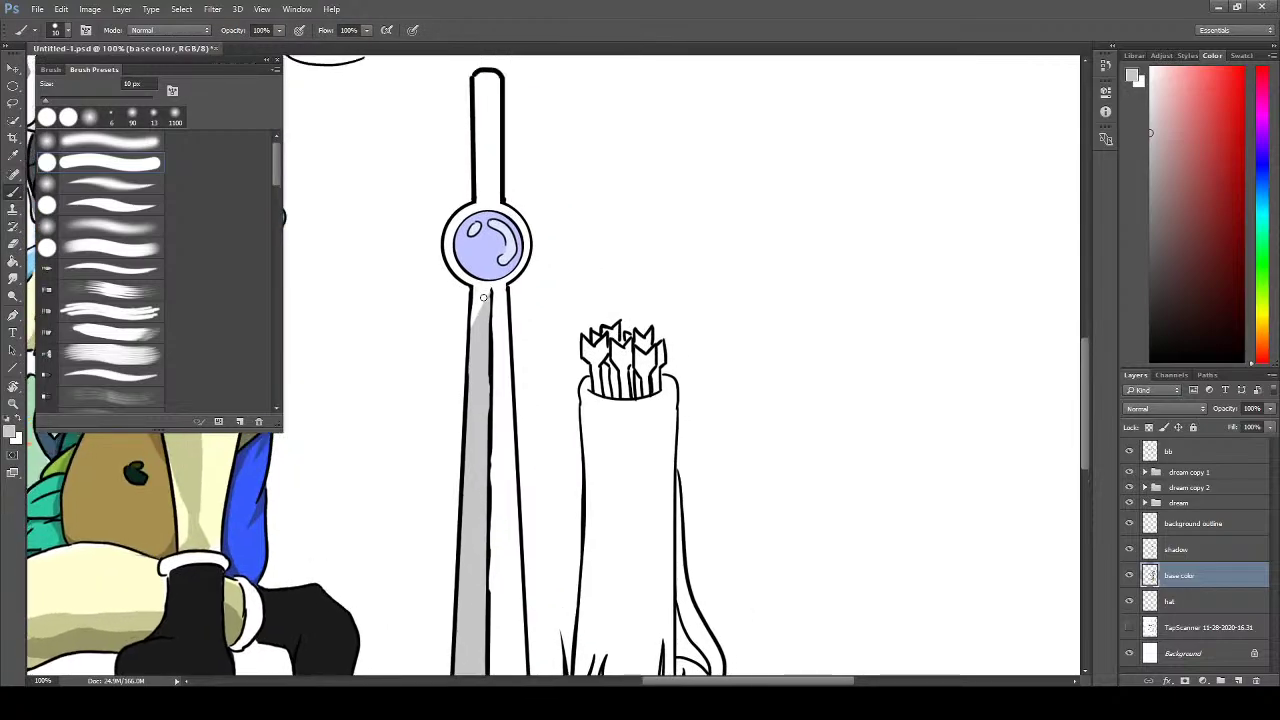
mouse_move(483, 297)
mouse_down()
mouse_move(473, 331)
mouse_move(480, 295)
mouse_up()
key(e)
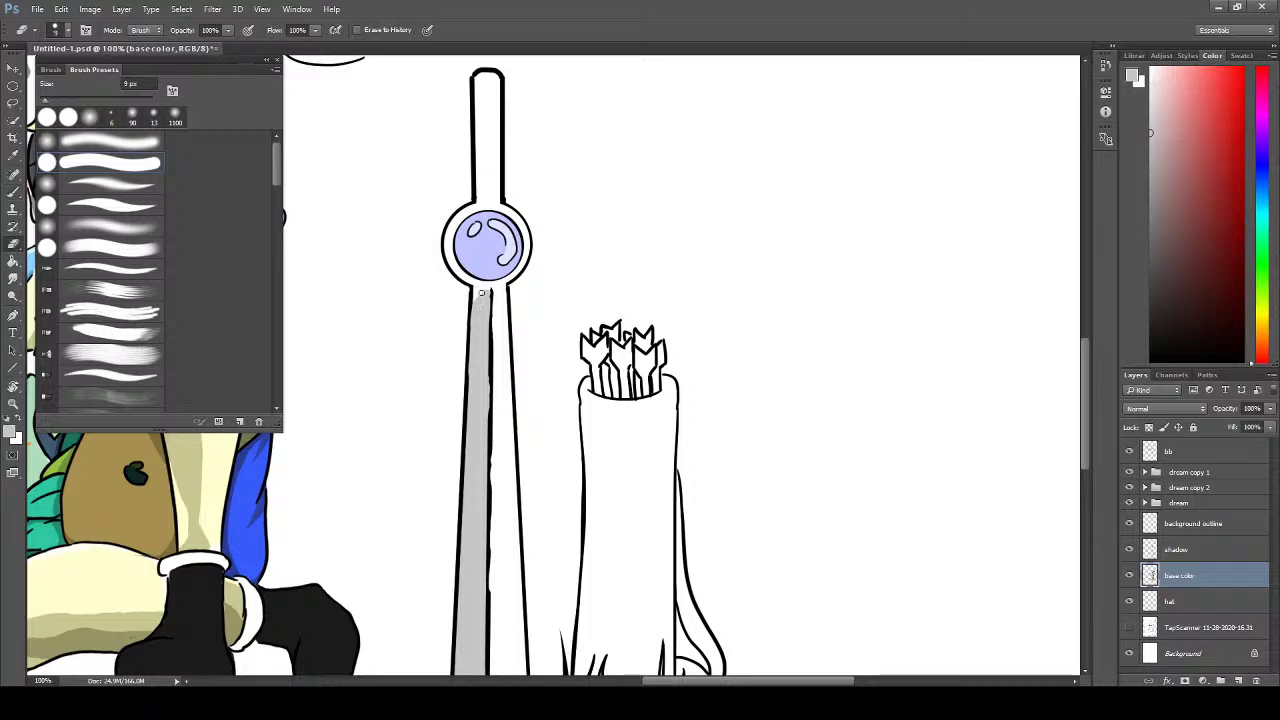
key(b)
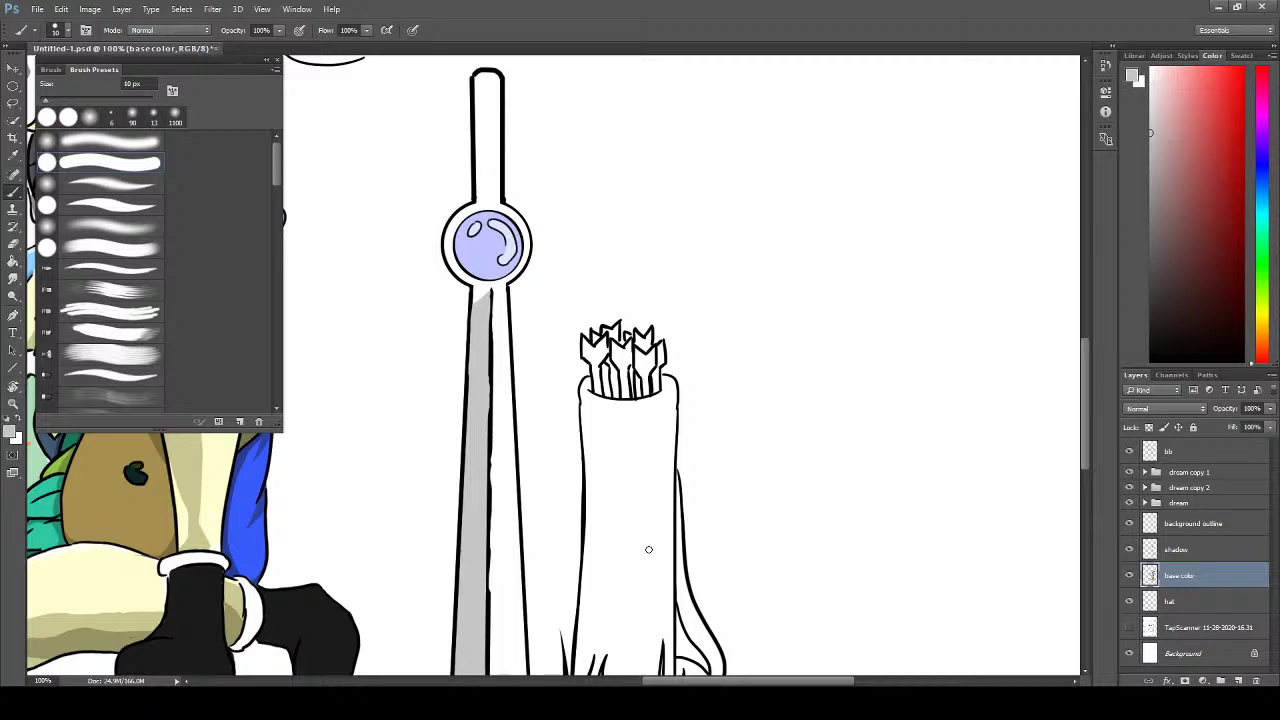
key(e)
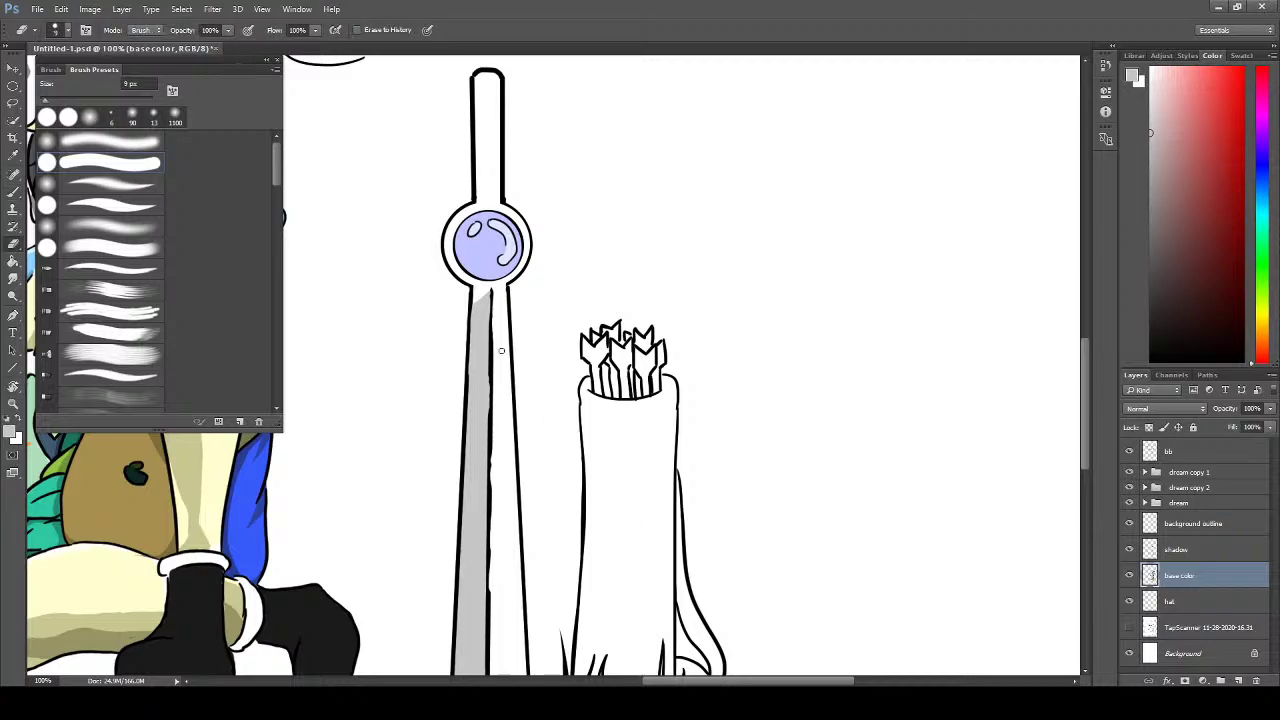
drag(480, 296, 474, 309)
key(b)
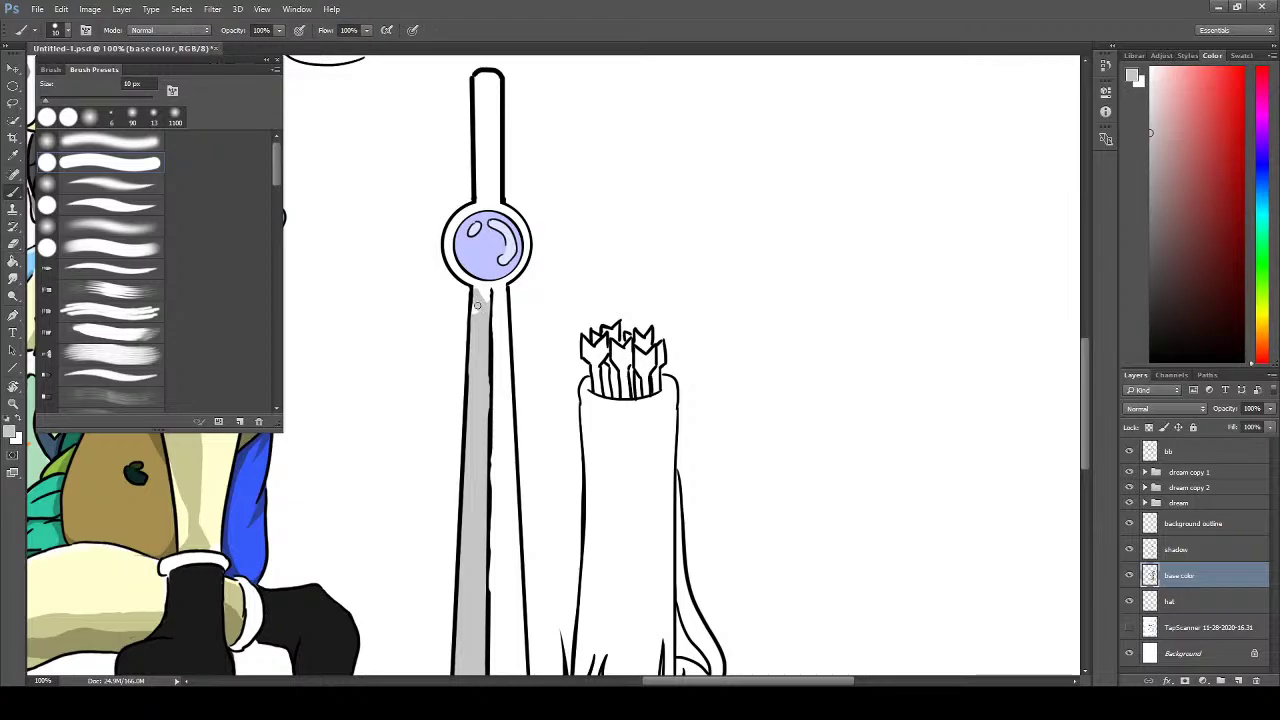
key(e)
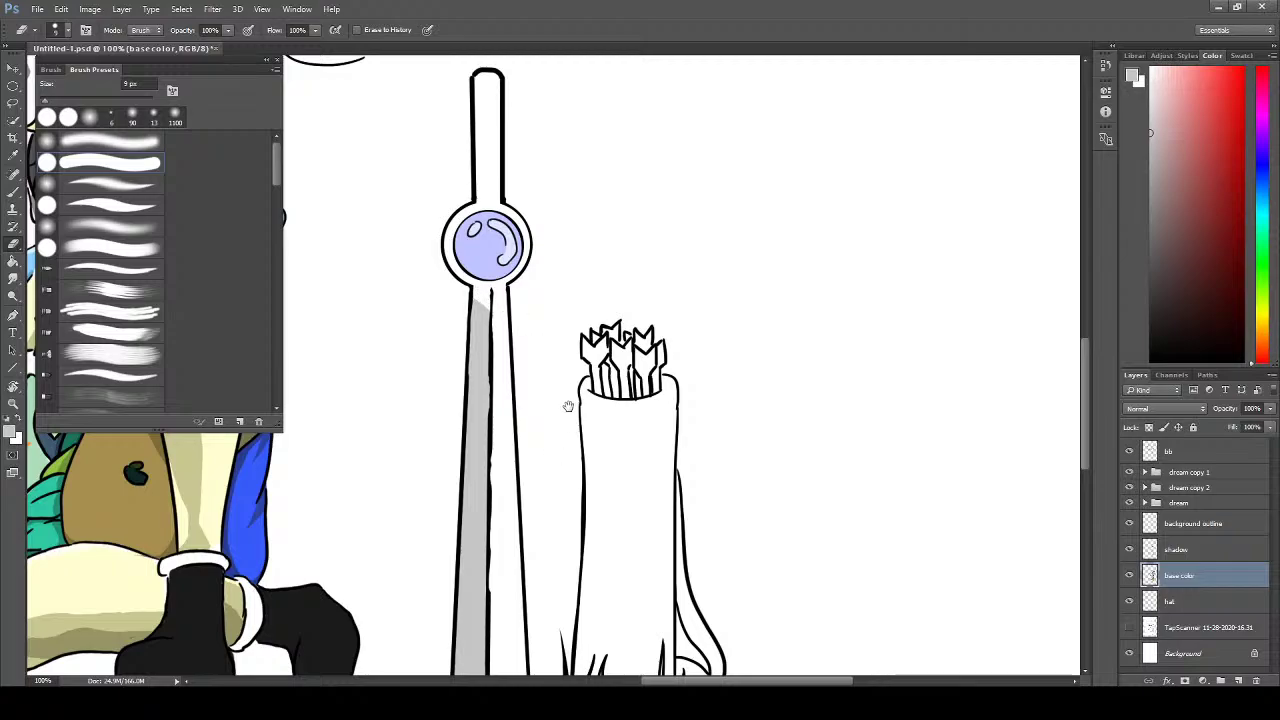
- Paint a lighter grey diagonal shine band across the upper part of the grey blade half and erase its overspill
drag(555, 456, 581, 348)
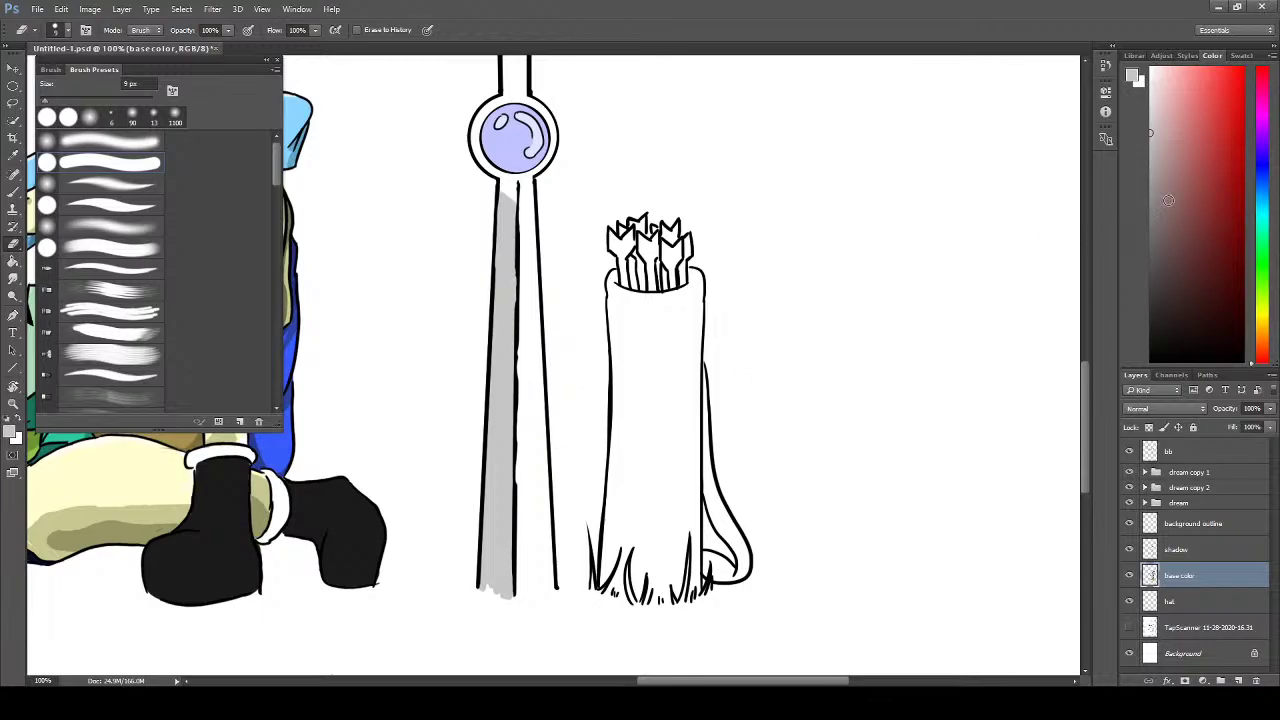
click(1154, 110)
key(b)
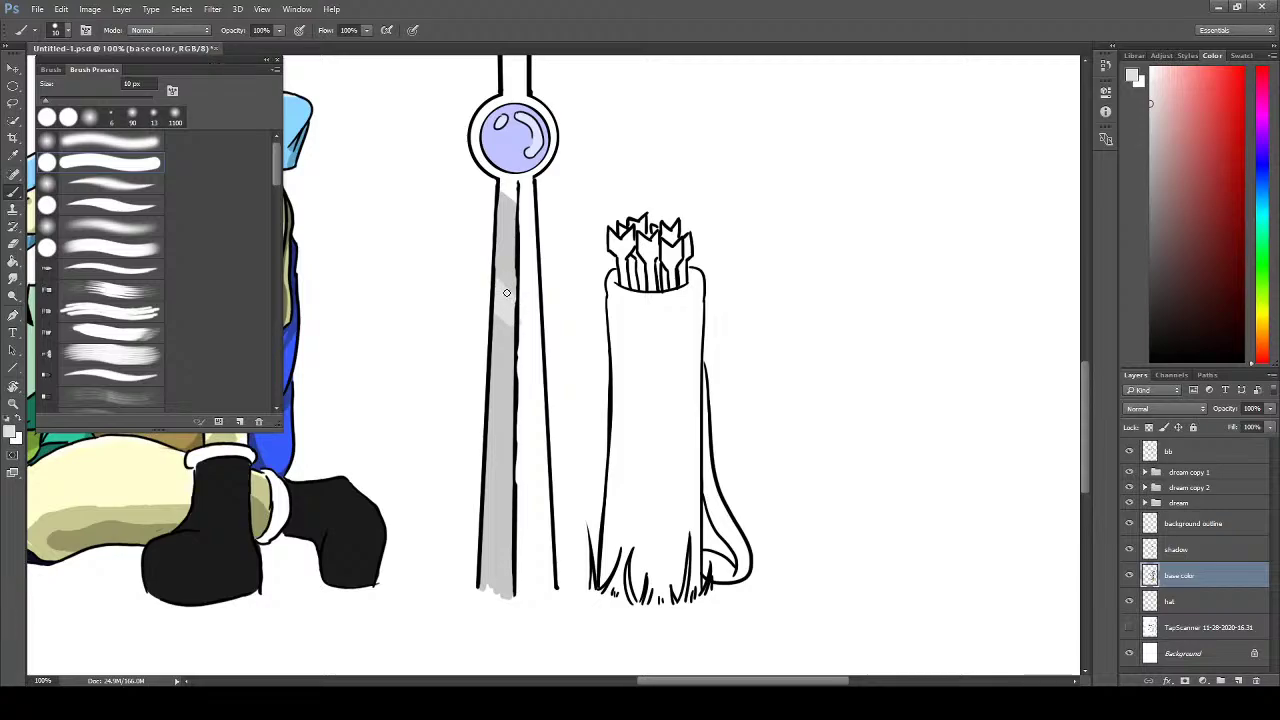
key(e)
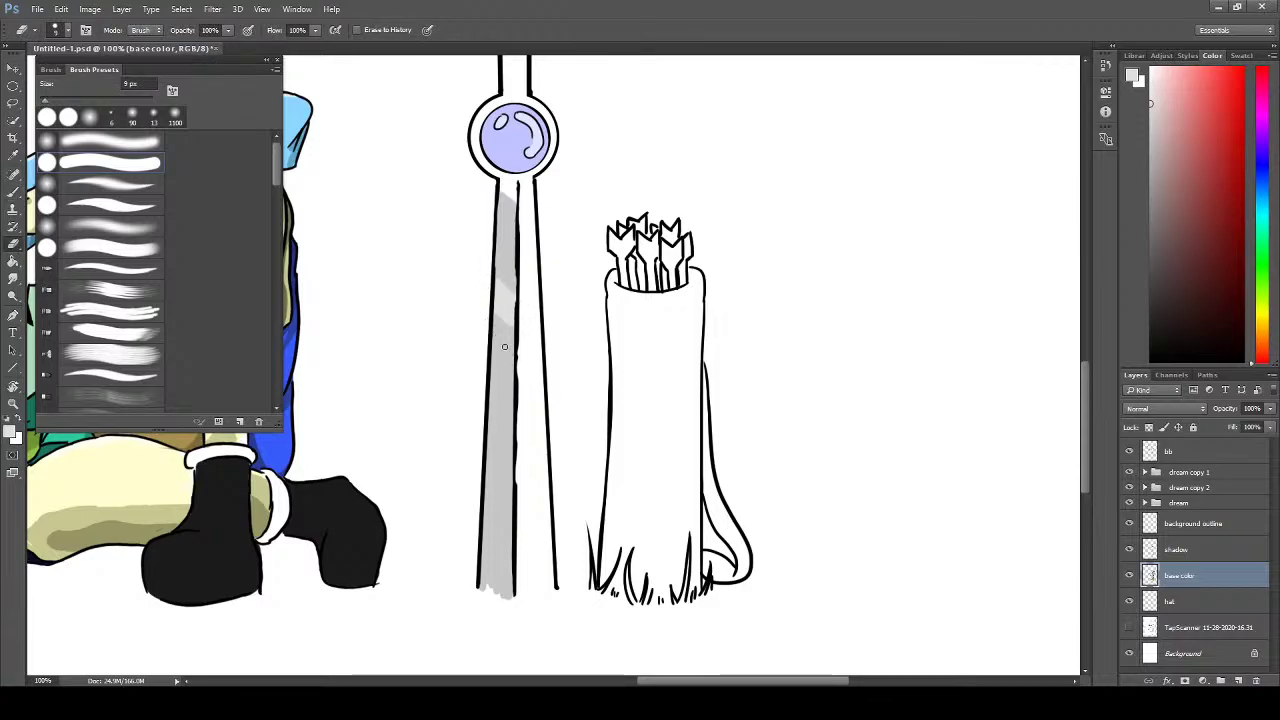
key(b)
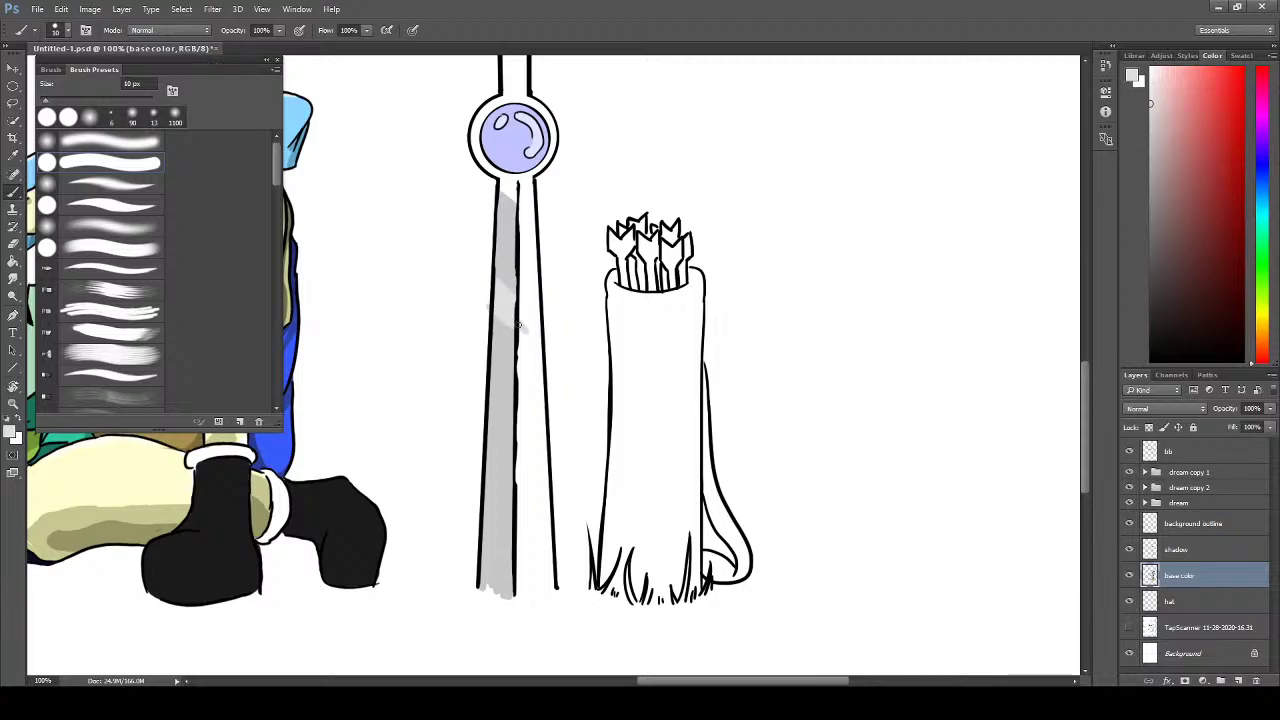
drag(482, 275, 518, 306)
key(e)
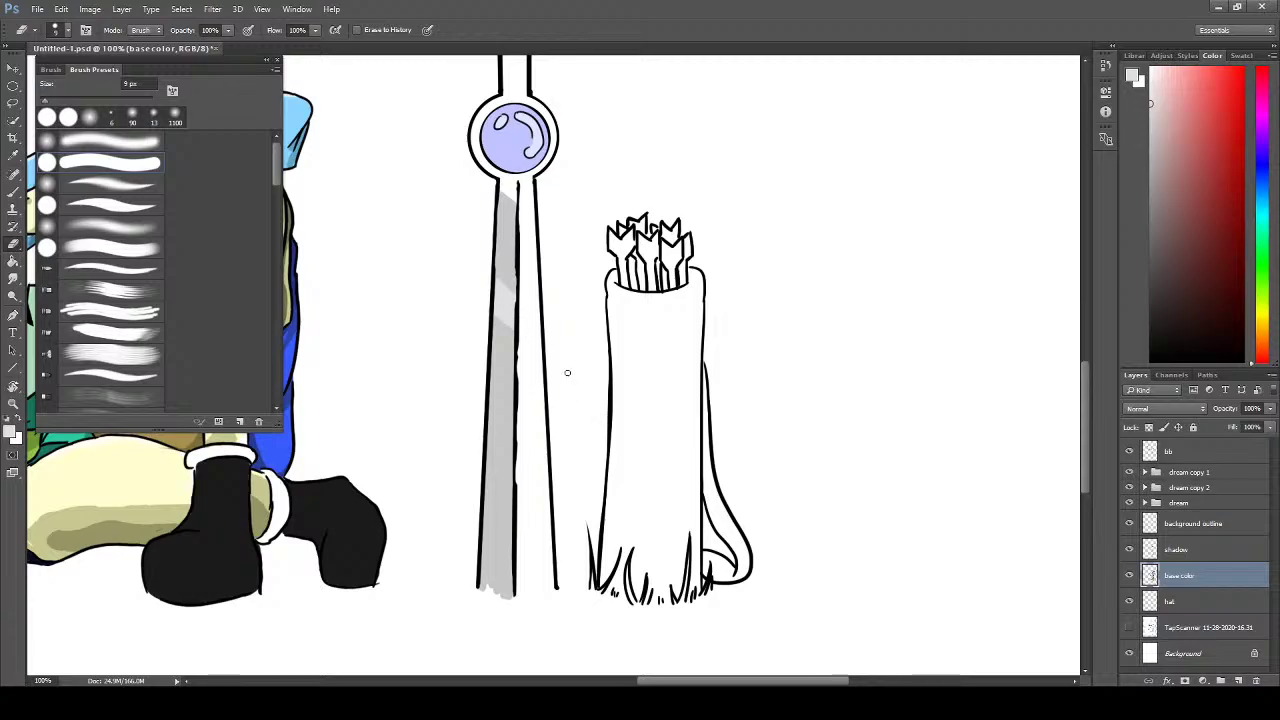
- Paint a second light grey diagonal shine band lower on the grey blade half and erase what spills past the outlines
key(b)
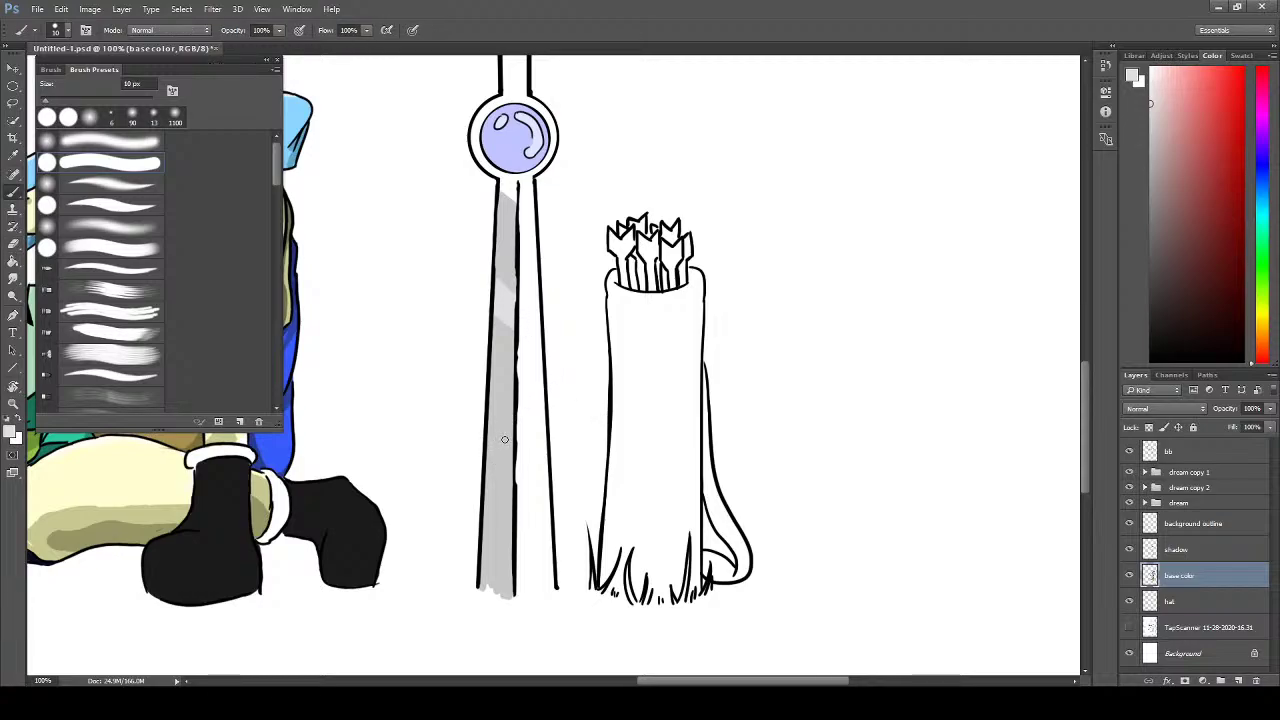
mouse_move(478, 426)
mouse_down()
mouse_move(515, 459)
mouse_move(475, 423)
mouse_move(524, 454)
mouse_move(483, 415)
mouse_move(522, 448)
mouse_move(483, 405)
mouse_up()
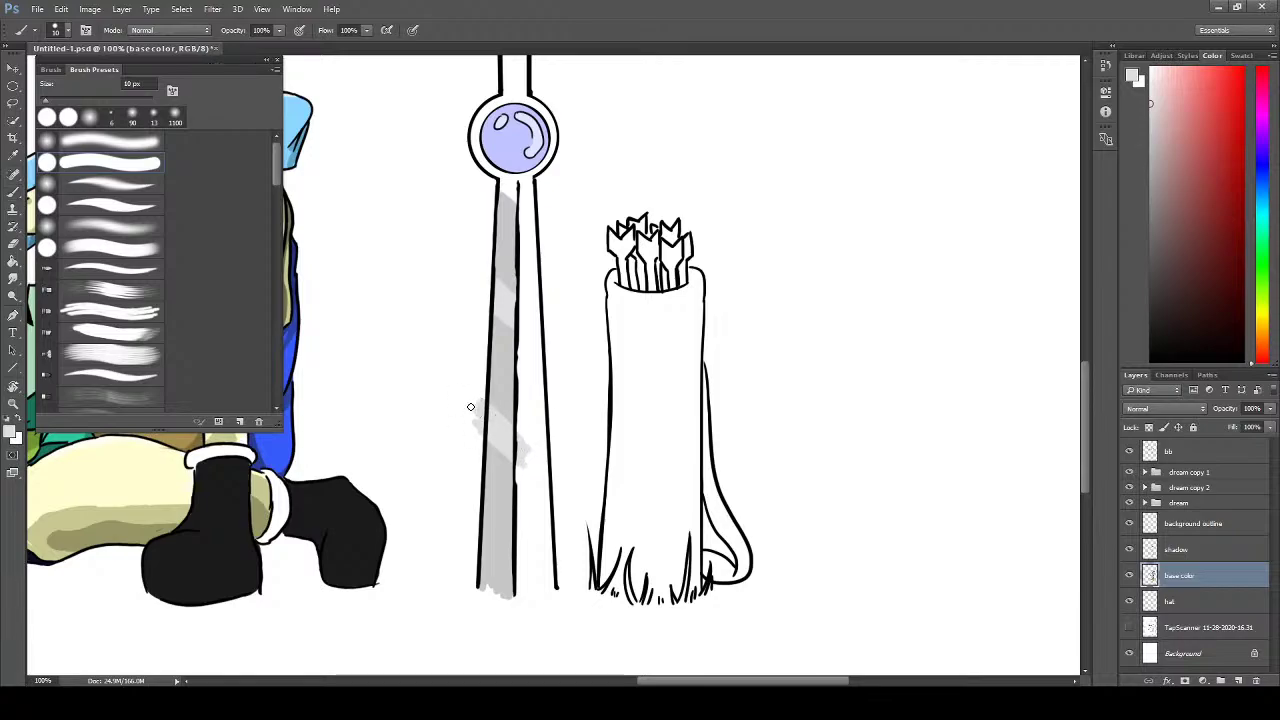
key(e)
mouse_move(474, 384)
mouse_down()
mouse_move(476, 444)
mouse_move(480, 407)
mouse_up()
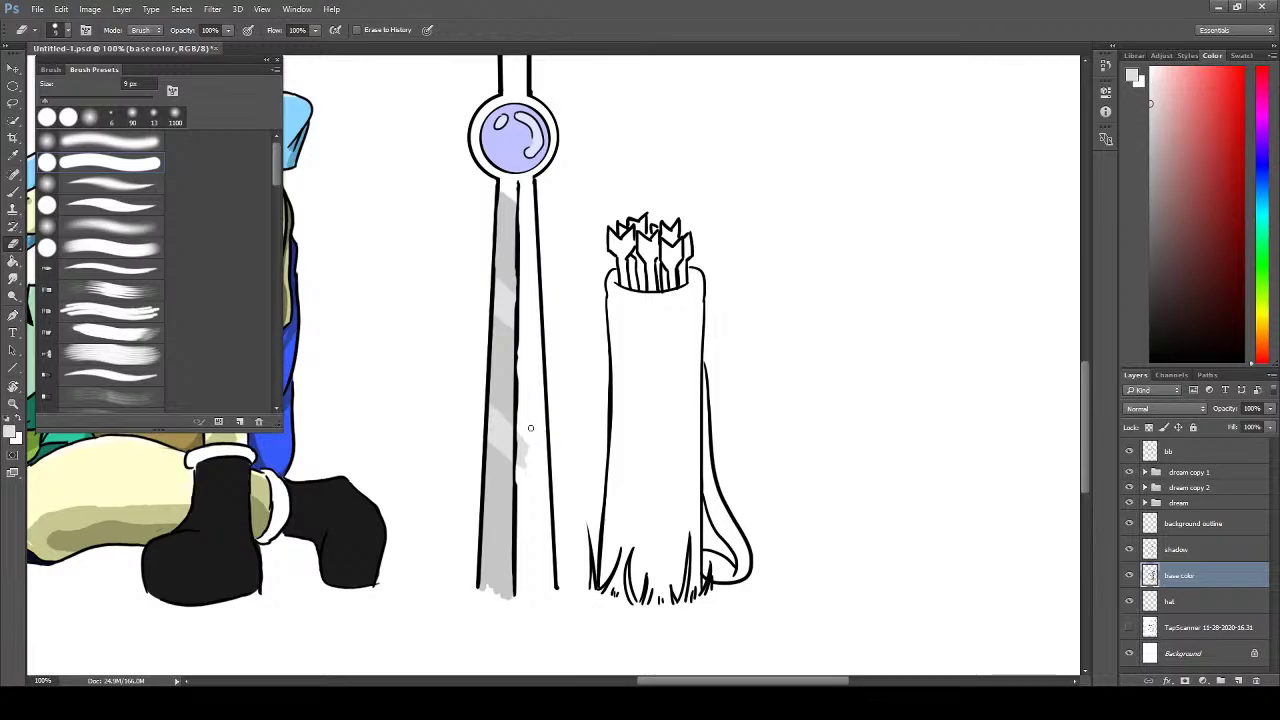
drag(523, 451, 519, 443)
- Sample the blade's medium grey, fill in the ragged bottom end of the grey half, and trim it to a clean edge
drag(396, 359, 406, 392)
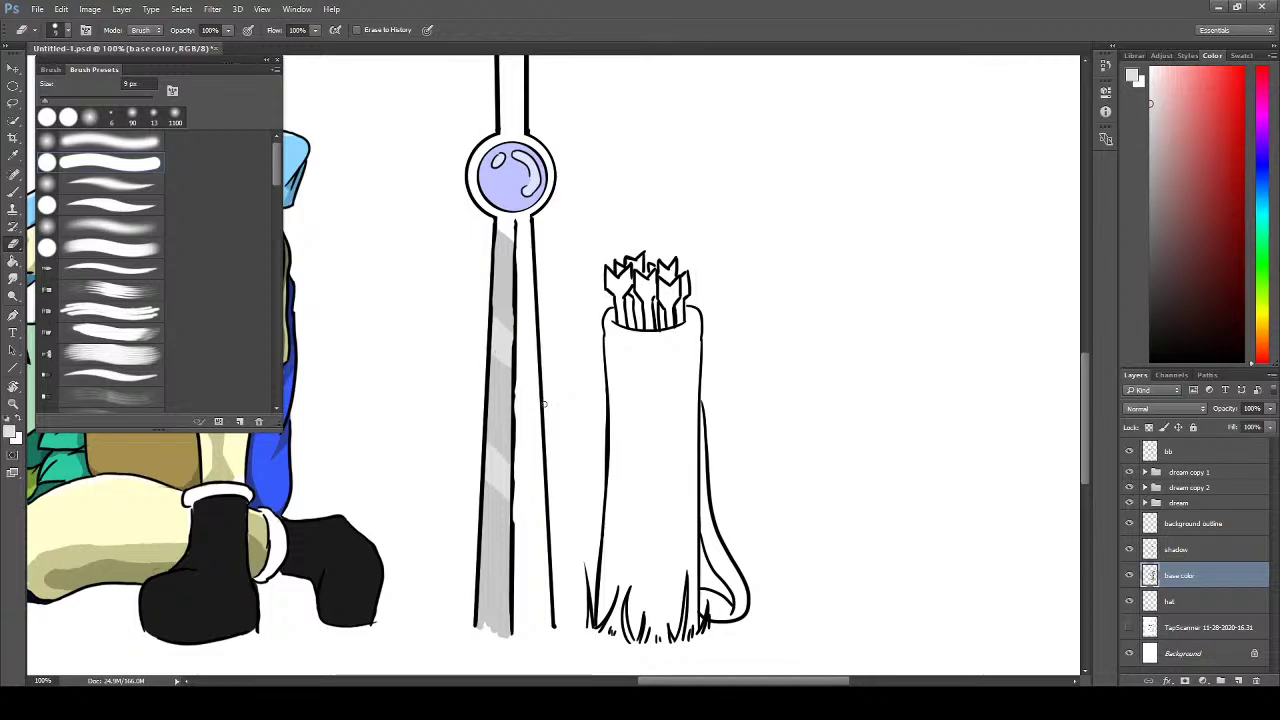
drag(544, 400, 522, 447)
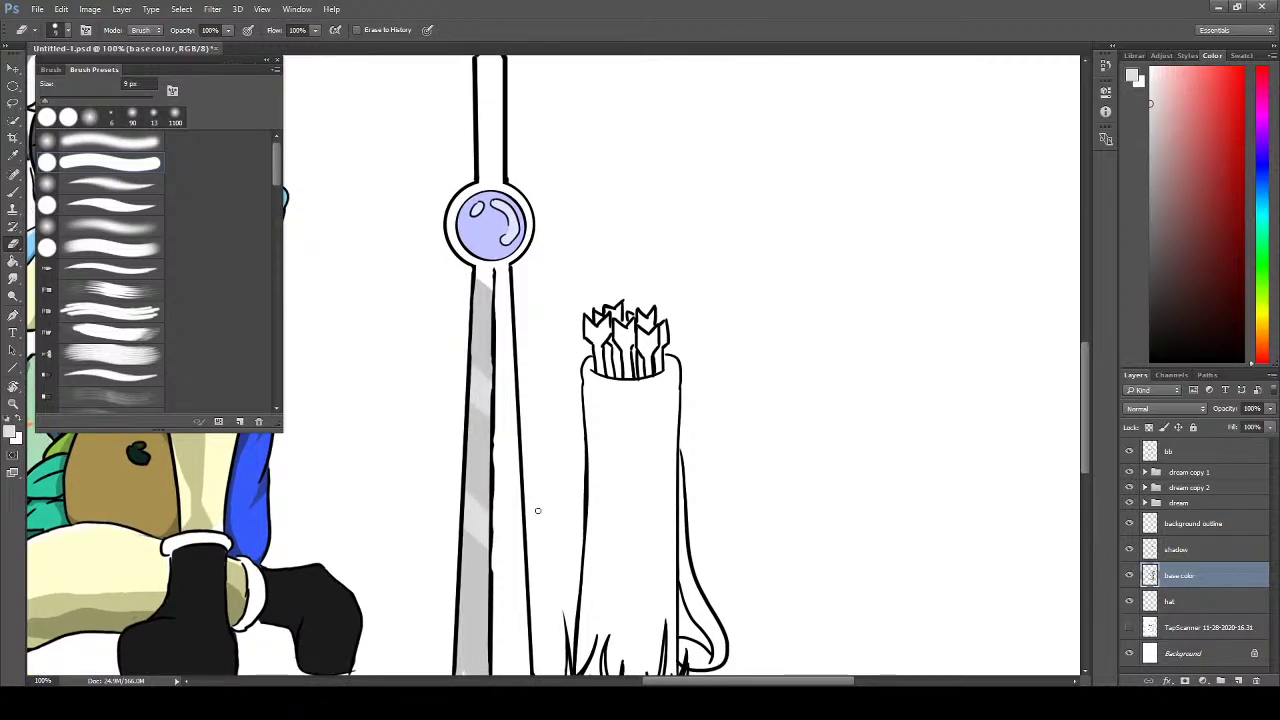
drag(594, 553, 574, 400)
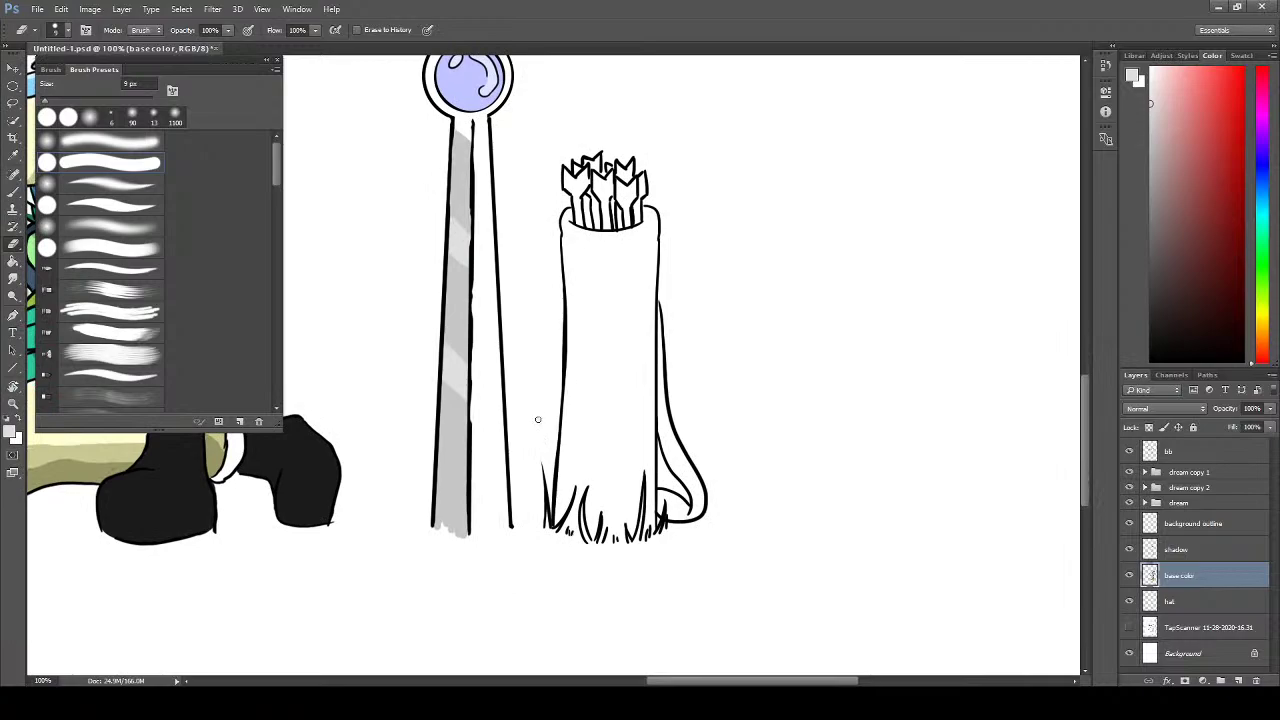
key(i)
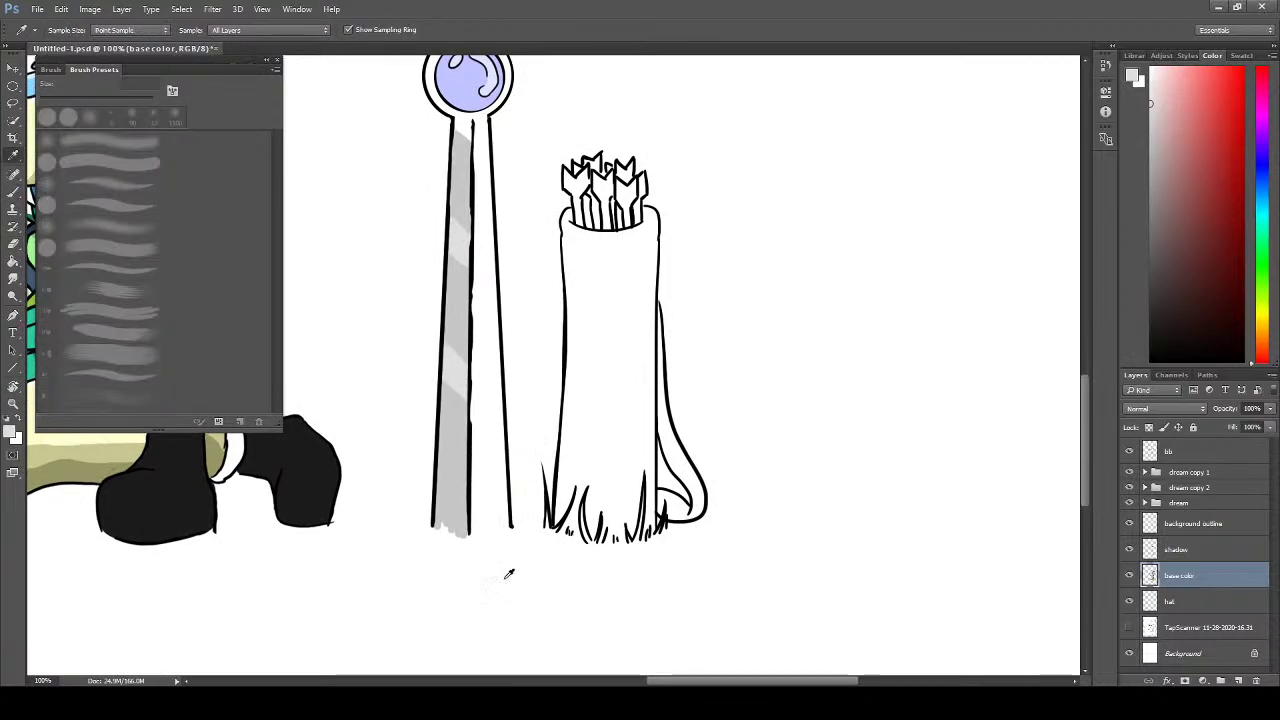
click(468, 472)
key(b)
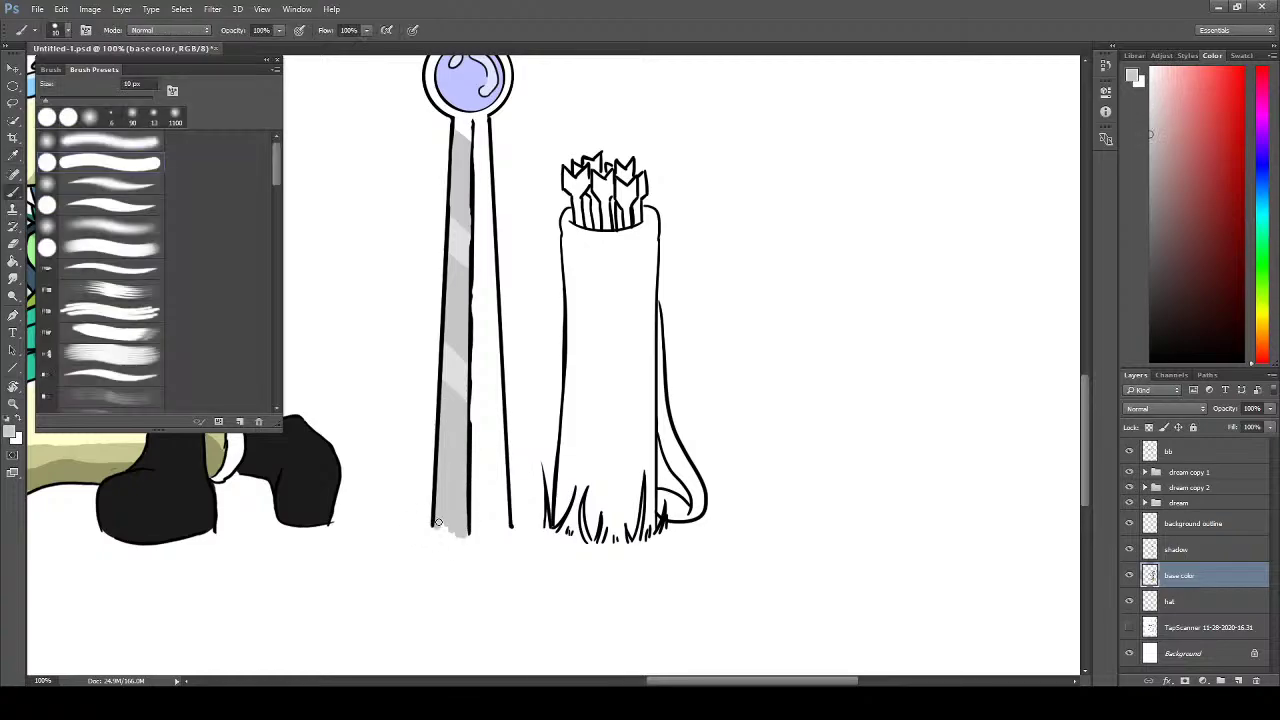
drag(455, 533, 455, 539)
key(e)
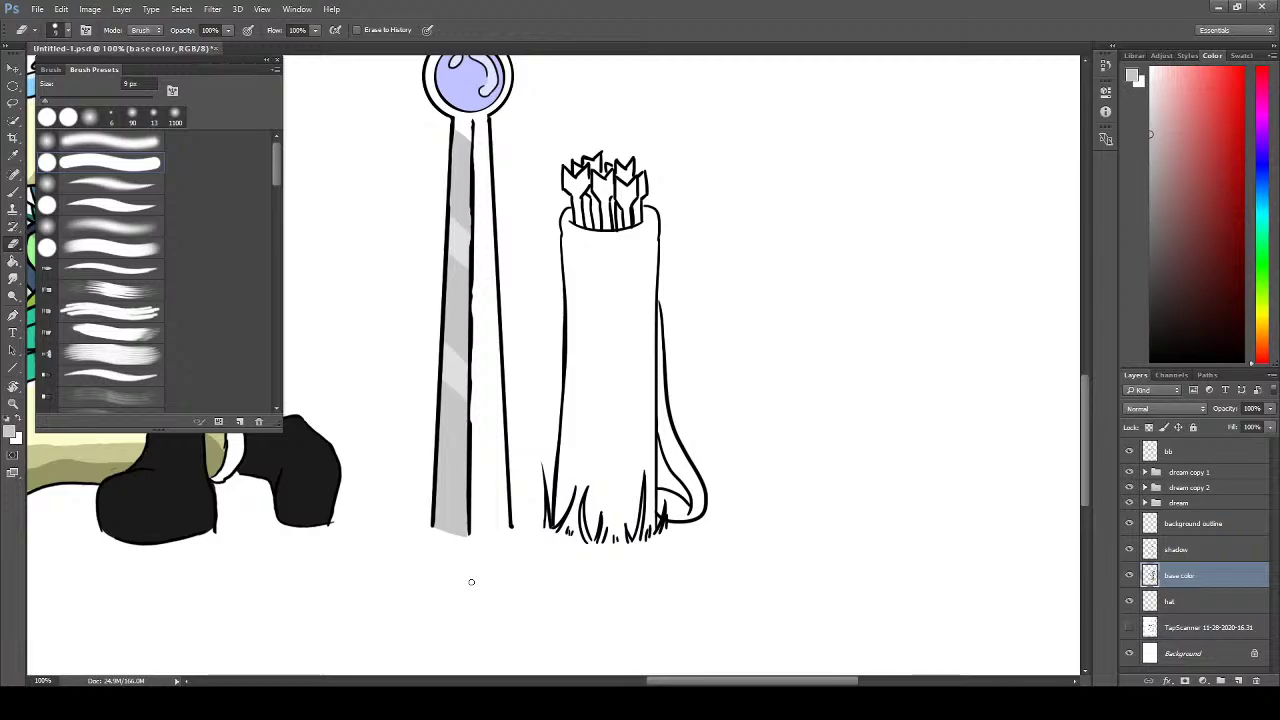
scroll(472, 483, up, 8)
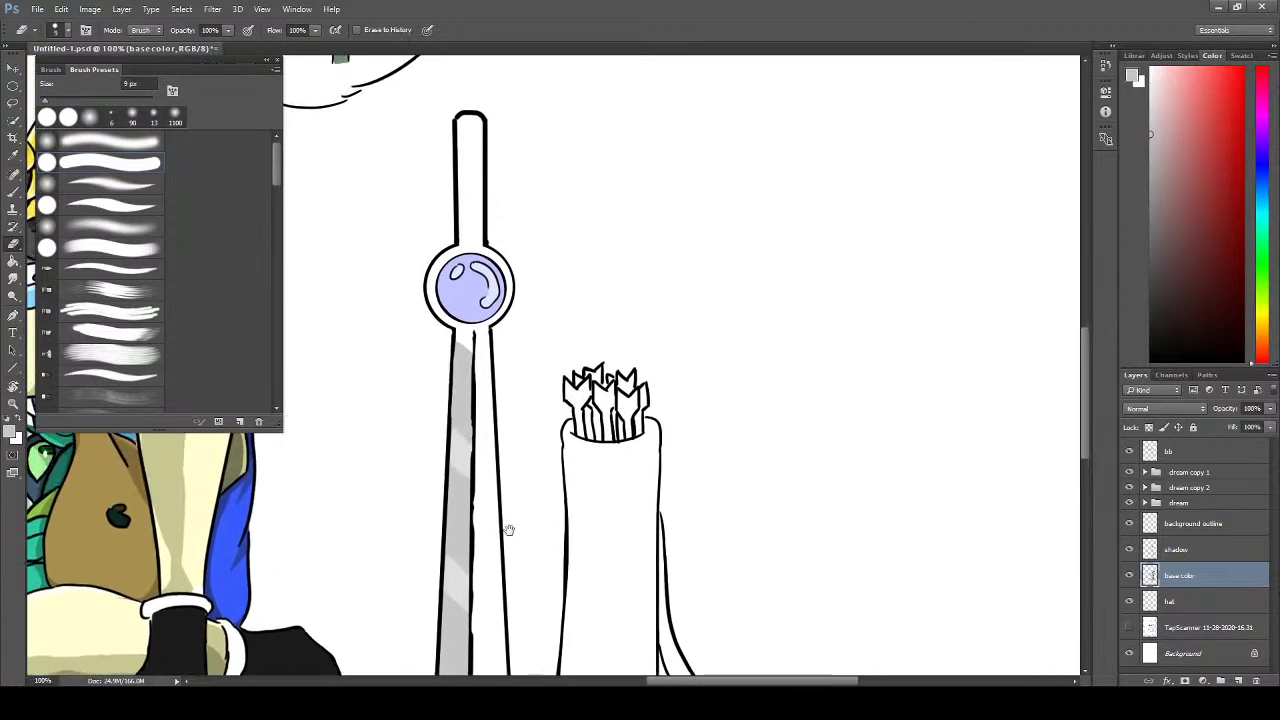
drag(505, 553, 495, 559)
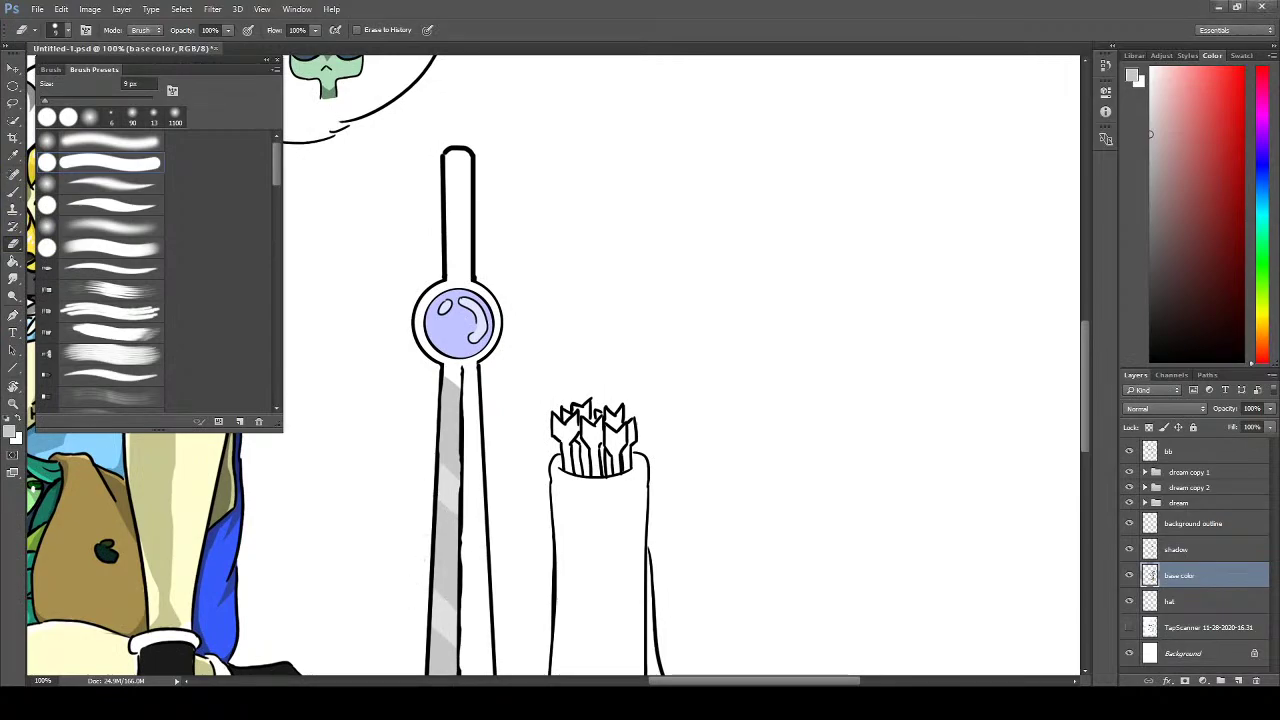
drag(505, 401, 593, 554)
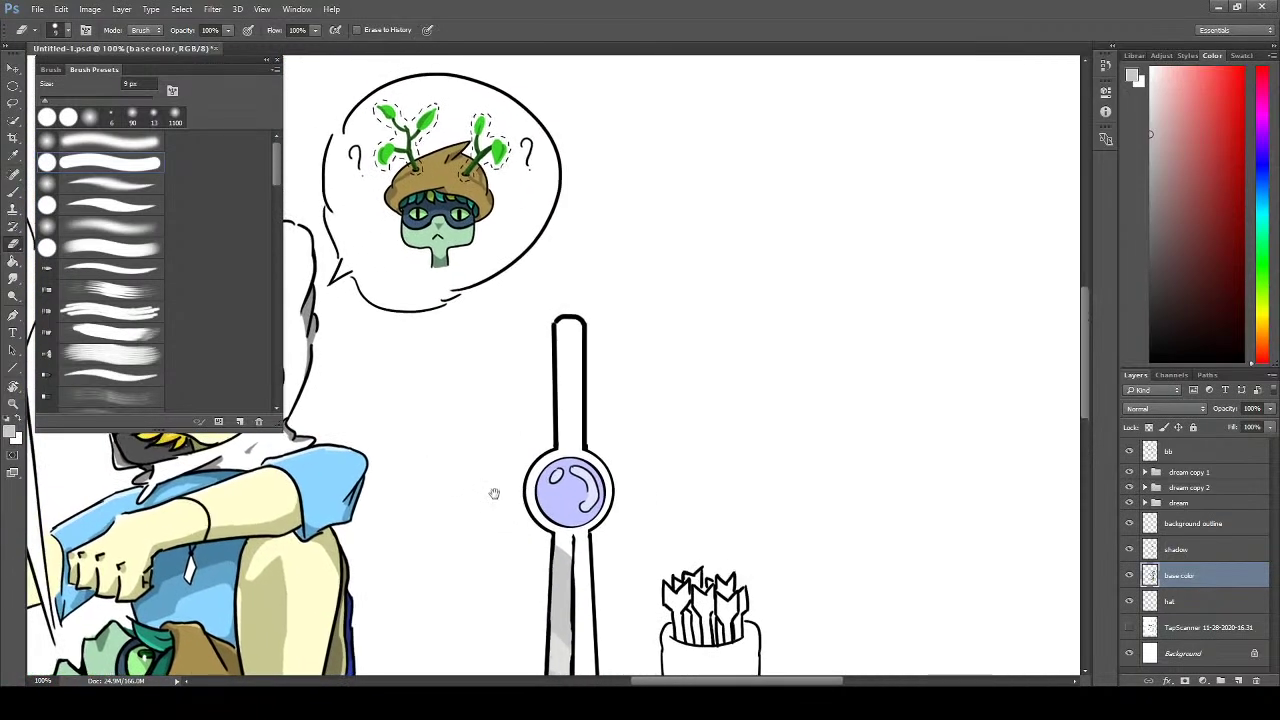
drag(494, 491, 677, 341)
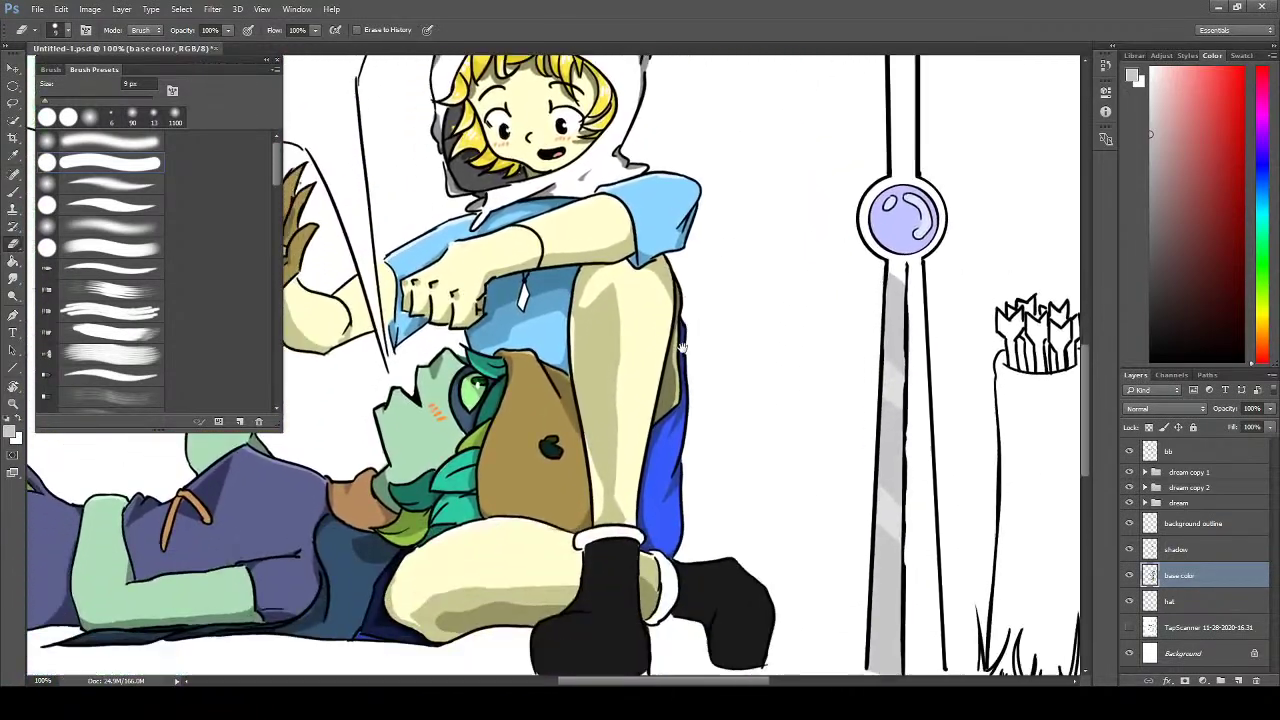
mouse_move(440, 380)
mouse_down()
mouse_move(620, 371)
mouse_move(608, 366)
mouse_move(627, 387)
mouse_up()
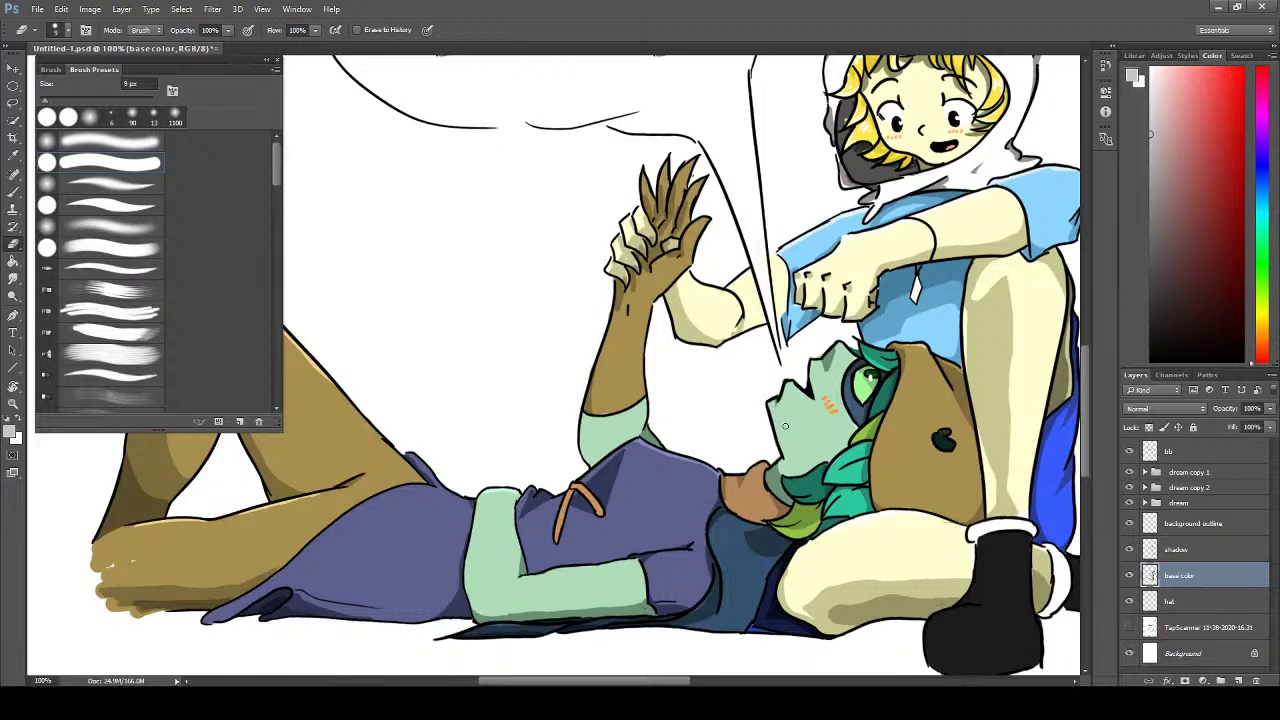
mouse_move(763, 121)
mouse_down()
mouse_move(814, 277)
mouse_move(700, 519)
mouse_move(633, 391)
mouse_move(529, 355)
mouse_up()
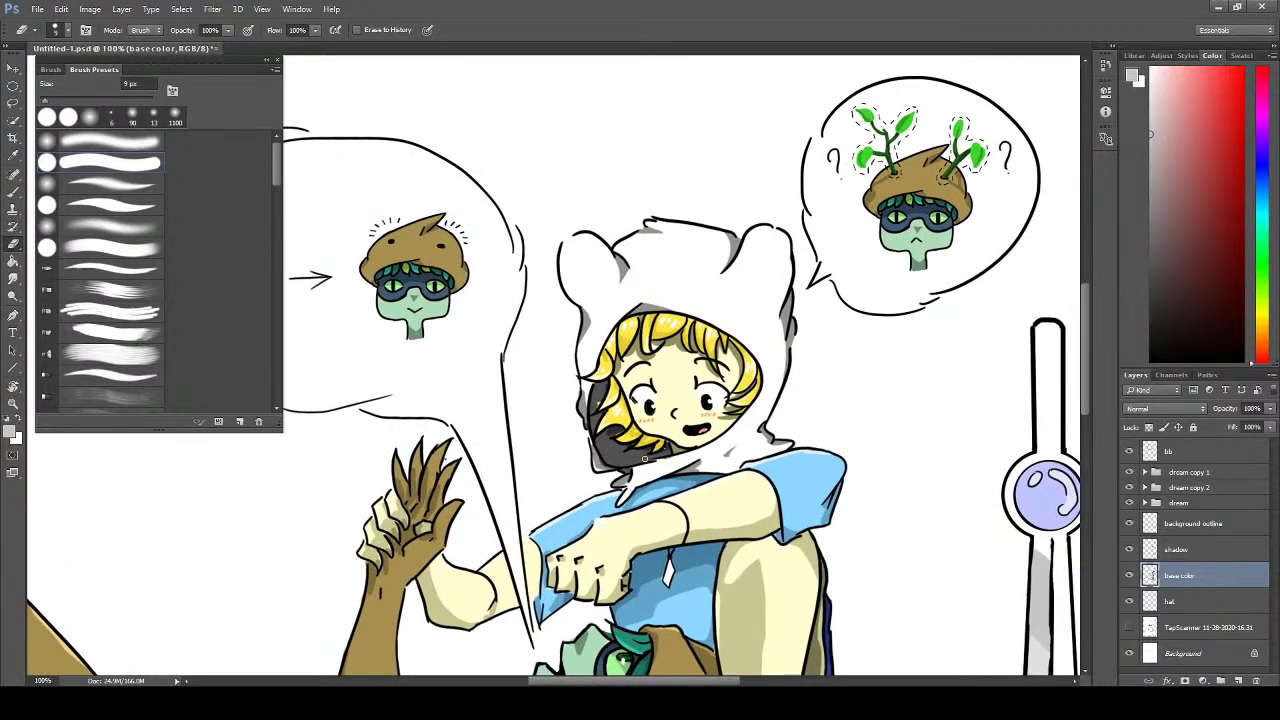
mouse_move(645, 459)
mouse_down()
mouse_move(560, 373)
mouse_move(646, 413)
mouse_up()
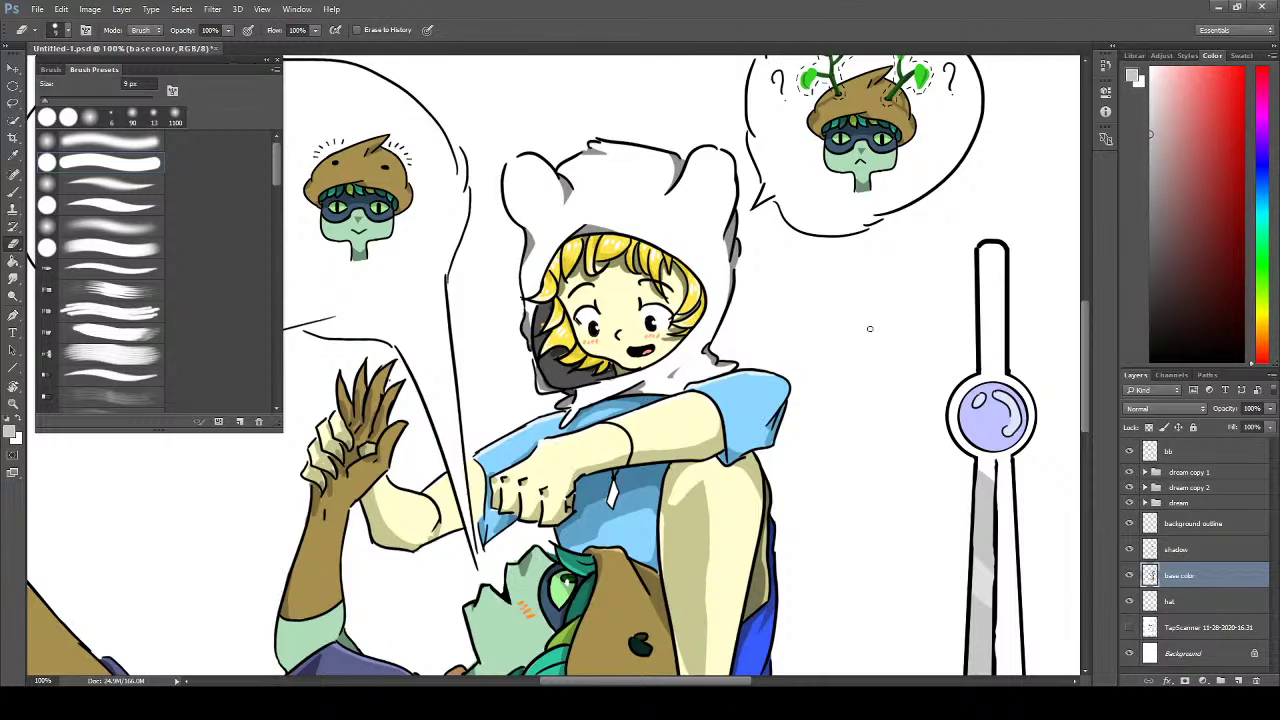
drag(814, 286, 518, 352)
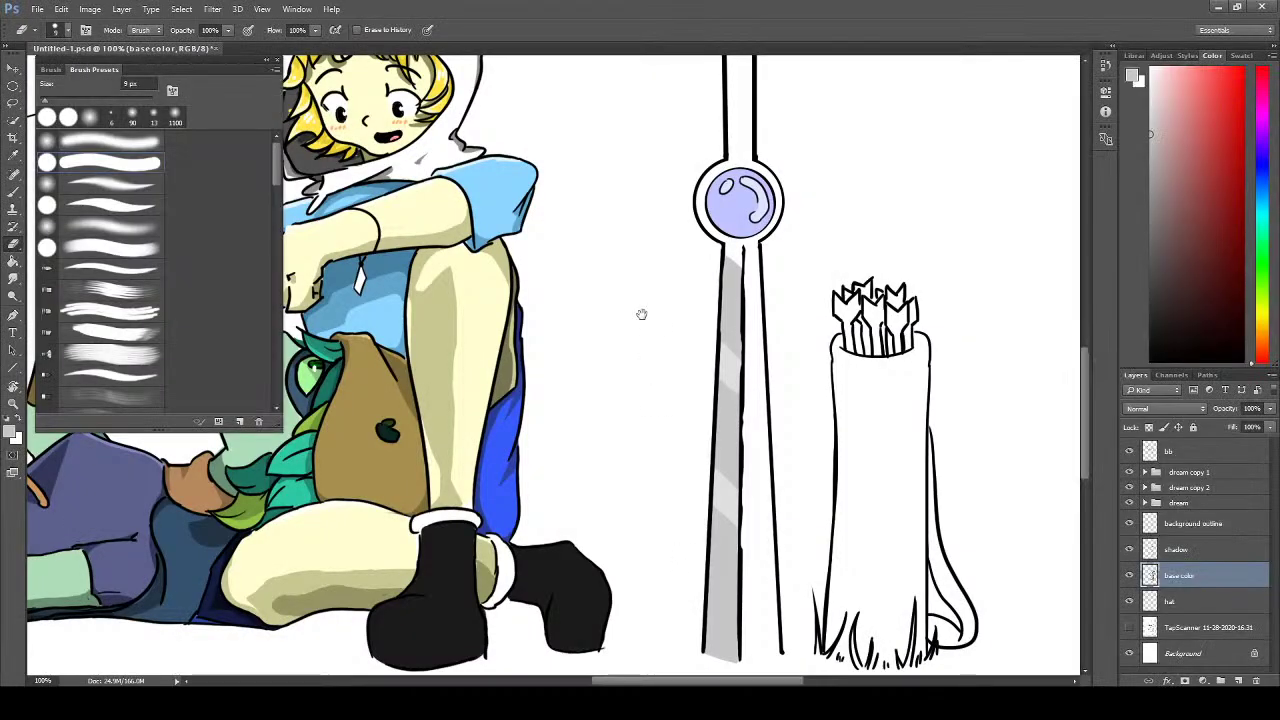
drag(640, 314, 686, 403)
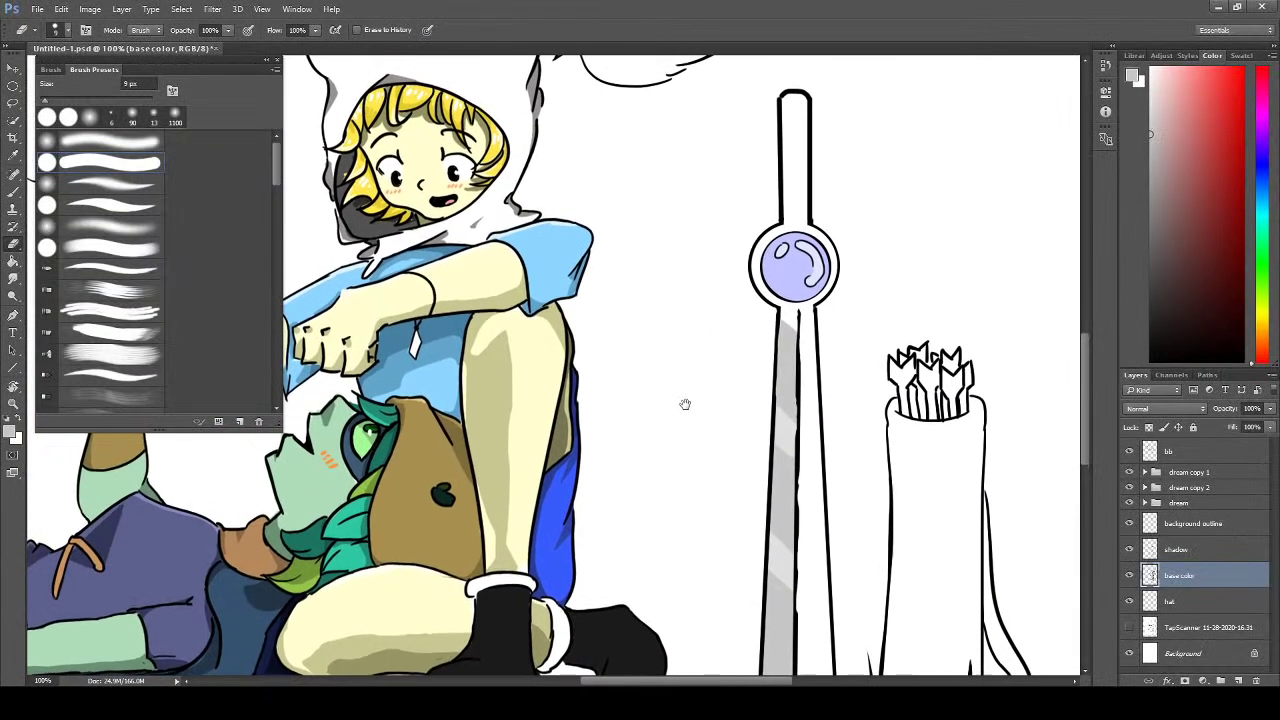
- Sample the brown already used in the illustration and fill the quiver's body on the base color layer with a 50 px brush
key(i)
click(425, 444)
scroll(580, 374, down, 3)
scroll(580, 374, right, 5)
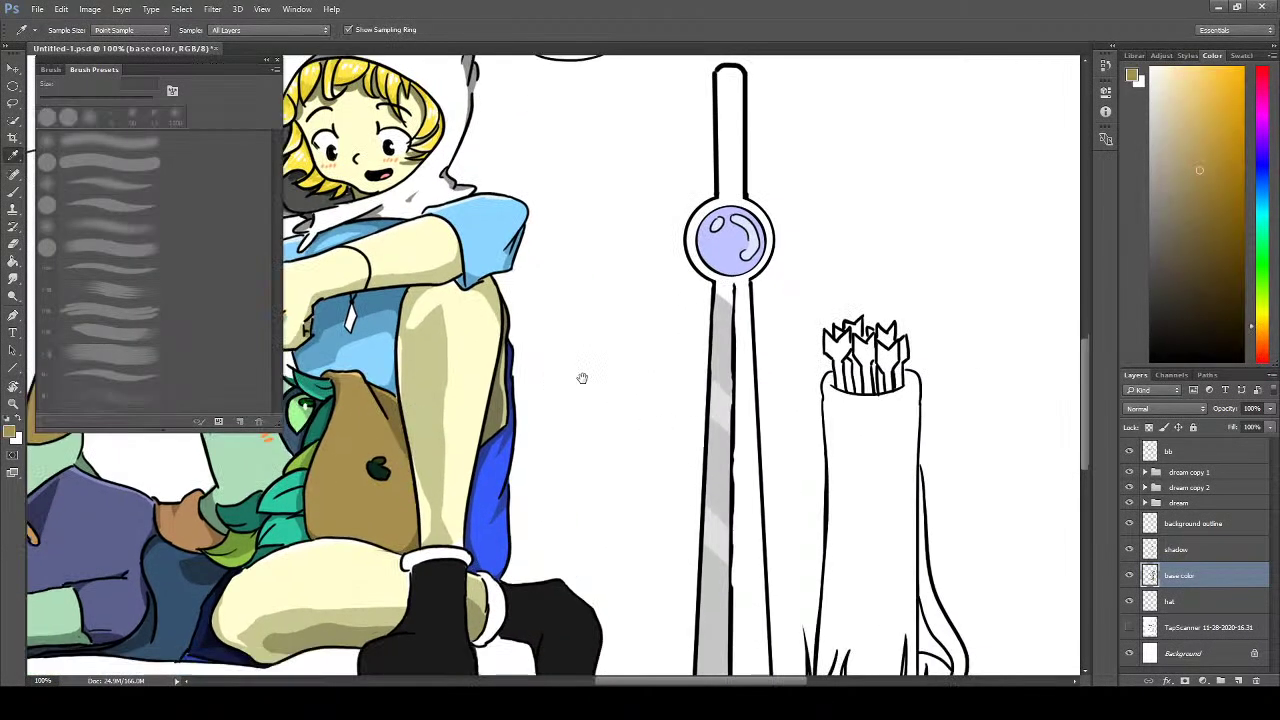
key(b)
scroll(660, 354, right, 3)
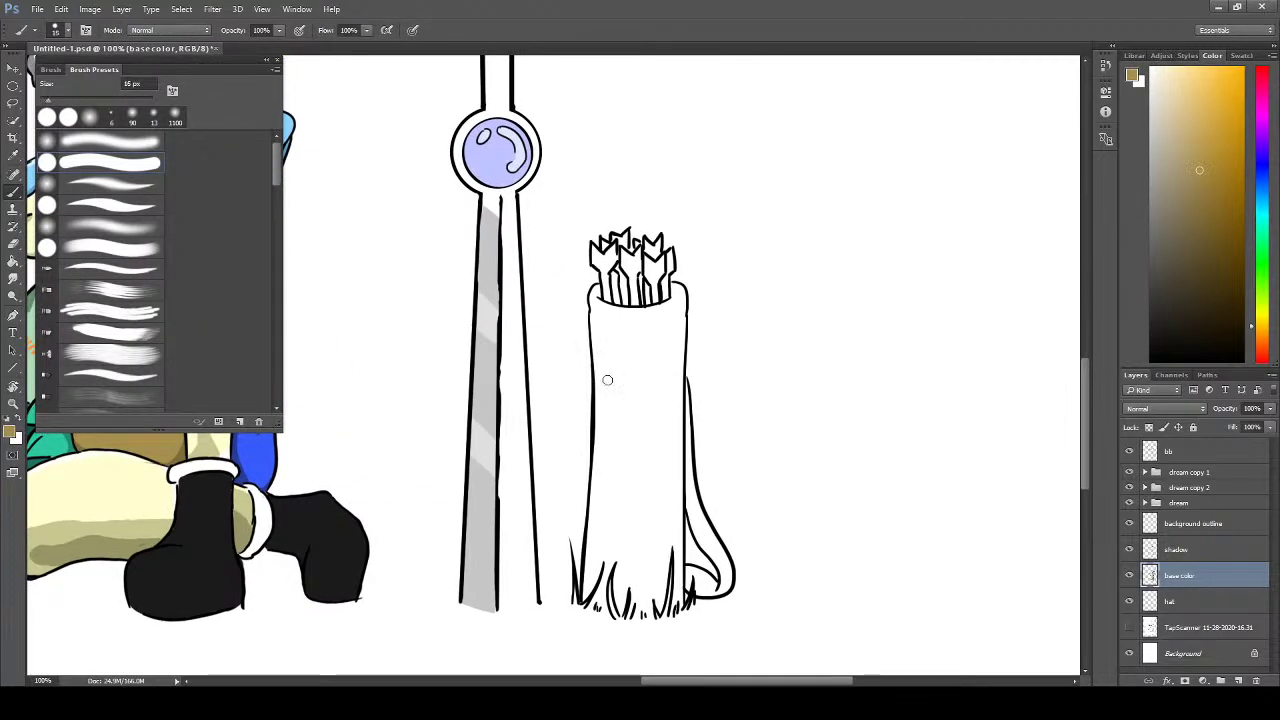
key(bracketright)
key(bracketright)
key(bracketright)
key(bracketright)
mouse_move(621, 394)
mouse_down()
mouse_move(619, 437)
mouse_move(610, 354)
mouse_move(606, 478)
mouse_move(631, 476)
mouse_move(637, 363)
mouse_move(631, 497)
mouse_move(648, 342)
mouse_move(657, 465)
mouse_move(665, 371)
mouse_move(661, 511)
mouse_move(665, 424)
mouse_move(660, 465)
mouse_move(643, 477)
mouse_move(683, 522)
mouse_up()
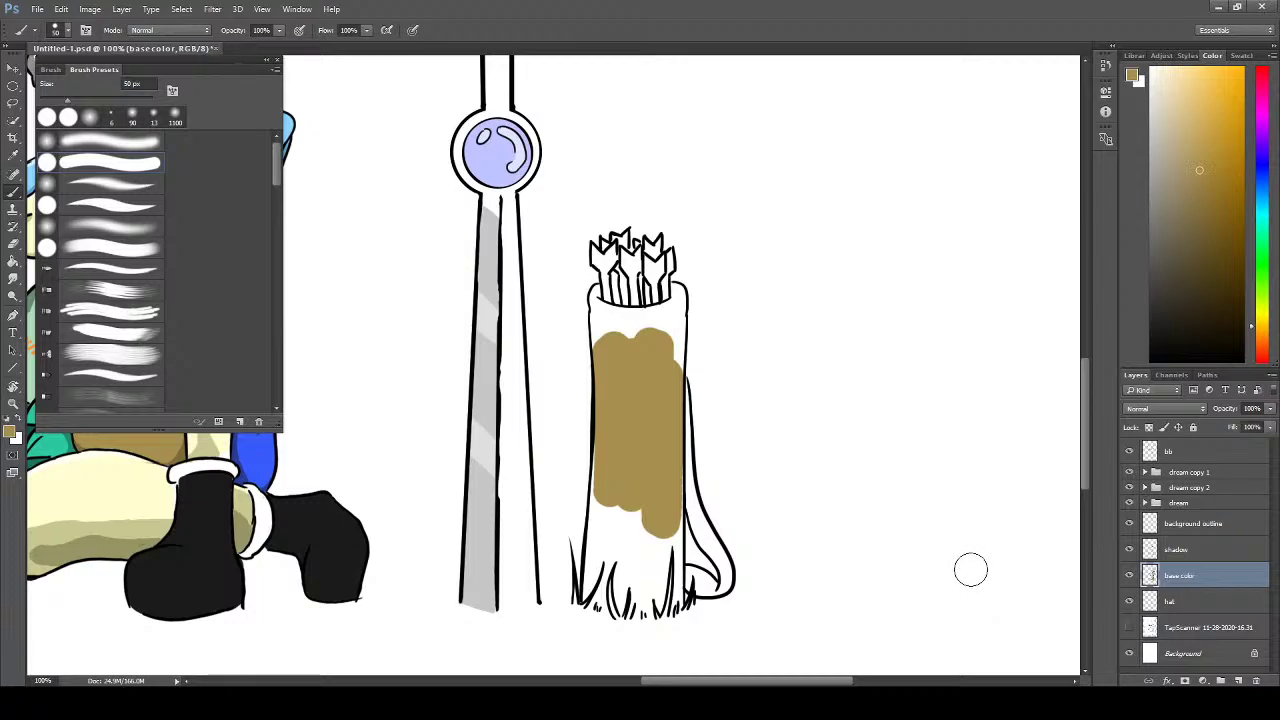
mouse_move(643, 463)
mouse_down()
mouse_move(618, 476)
mouse_move(610, 525)
mouse_move(605, 452)
mouse_move(597, 579)
mouse_move(625, 596)
mouse_move(662, 584)
mouse_move(650, 491)
mouse_move(655, 552)
mouse_move(669, 480)
mouse_move(664, 591)
mouse_move(630, 597)
mouse_move(652, 587)
mouse_move(630, 561)
mouse_move(624, 492)
mouse_move(620, 540)
mouse_up()
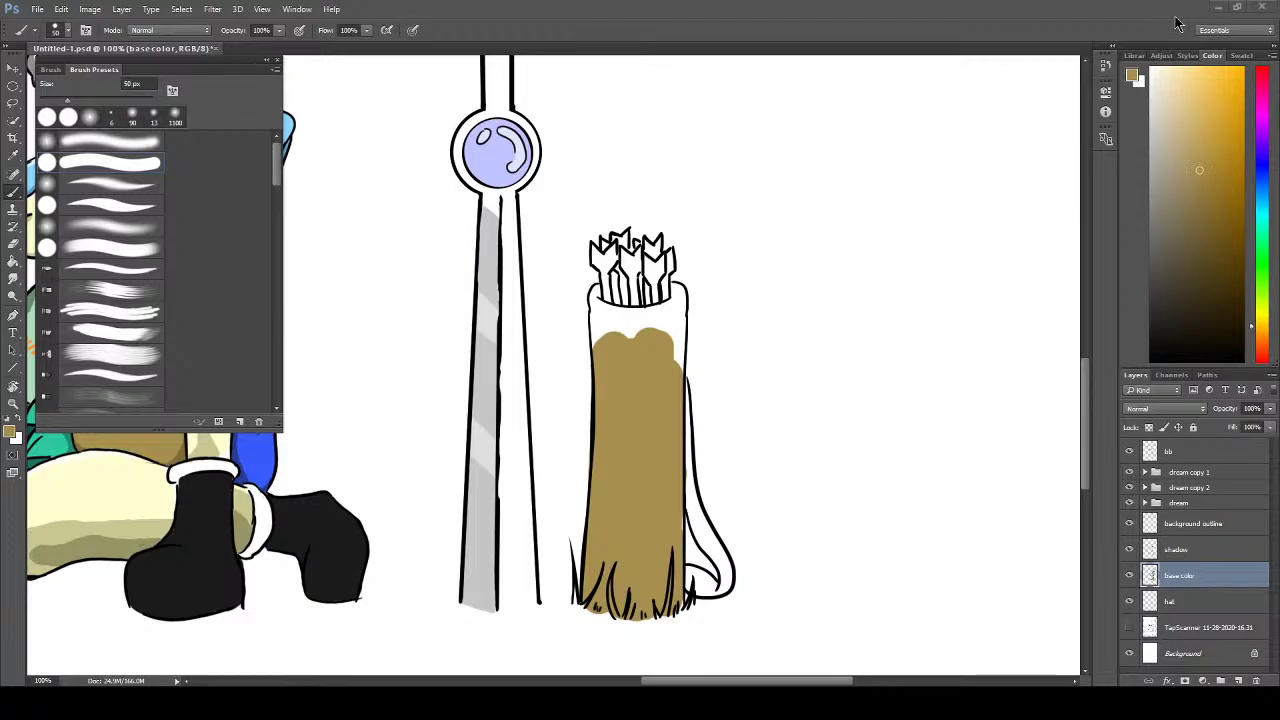
mouse_move(663, 403)
mouse_down()
mouse_move(606, 429)
mouse_move(623, 377)
mouse_move(607, 335)
mouse_move(602, 344)
mouse_move(625, 335)
mouse_move(664, 357)
mouse_move(670, 328)
mouse_up()
mouse_move(670, 328)
mouse_down()
mouse_move(602, 322)
mouse_move(631, 335)
mouse_up()
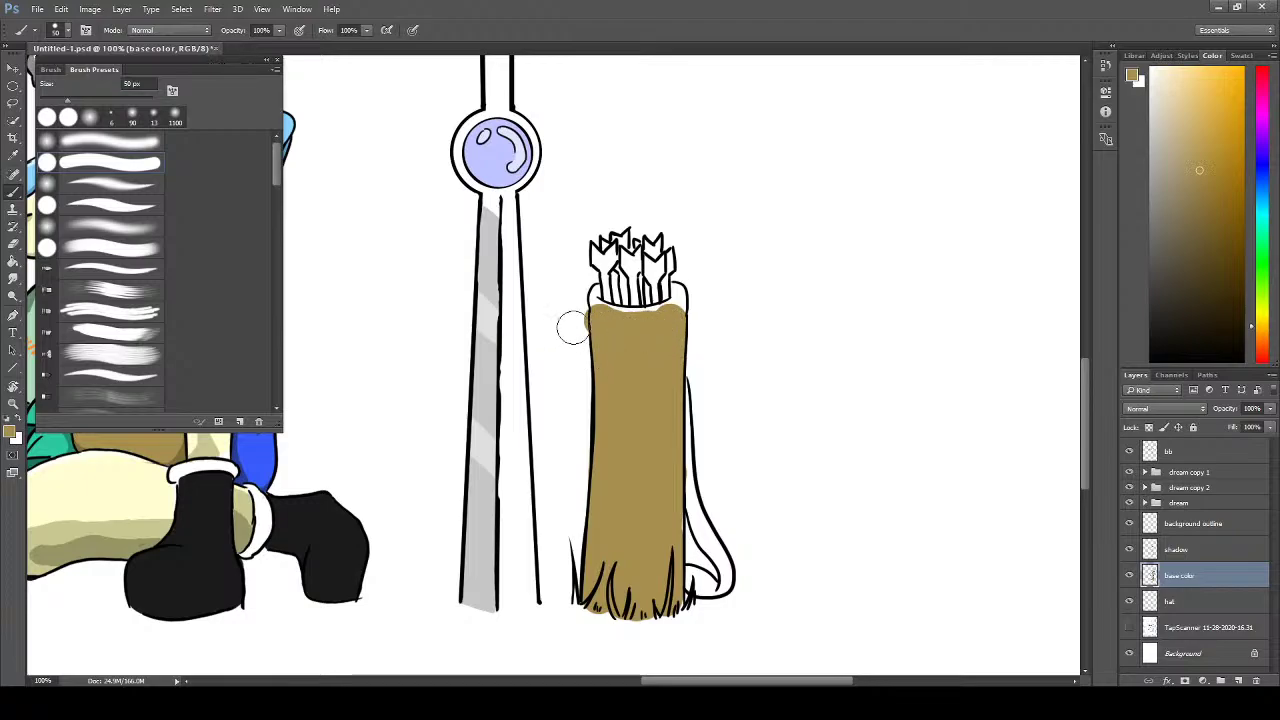
- Fill the quiver's rim and the unpainted gaps below the arrows with the same brown, using a 10 px brush
key(e)
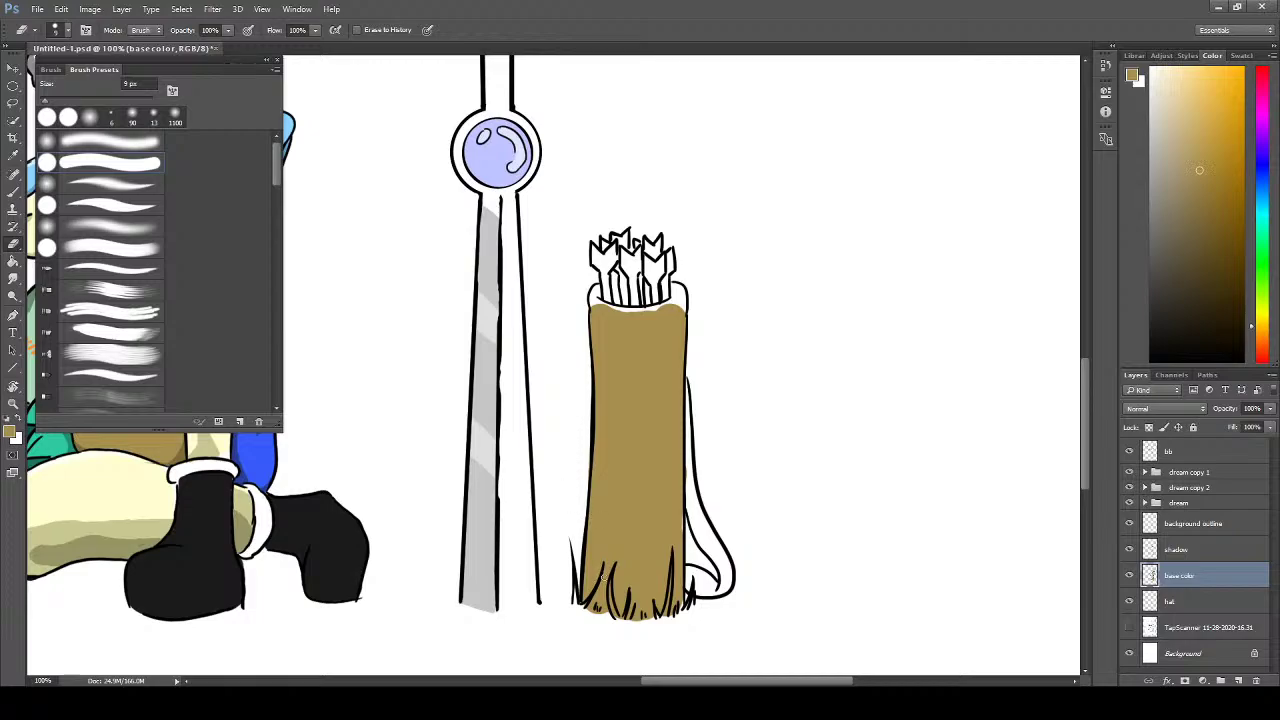
scroll(605, 572, up, 2)
mouse_move(646, 451)
mouse_down()
mouse_move(534, 537)
mouse_move(500, 545)
mouse_up()
key(b)
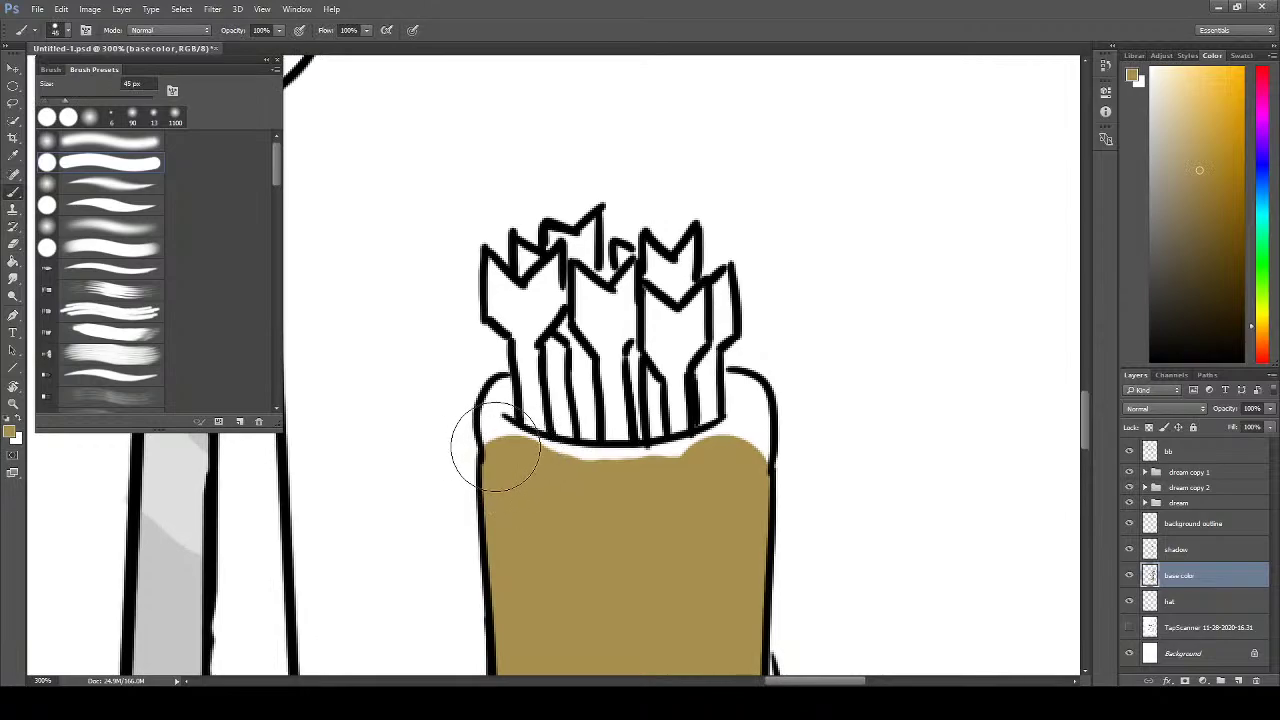
mouse_move(506, 442)
mouse_down()
mouse_move(489, 414)
mouse_move(504, 386)
mouse_move(505, 432)
mouse_move(528, 443)
mouse_move(511, 430)
mouse_up()
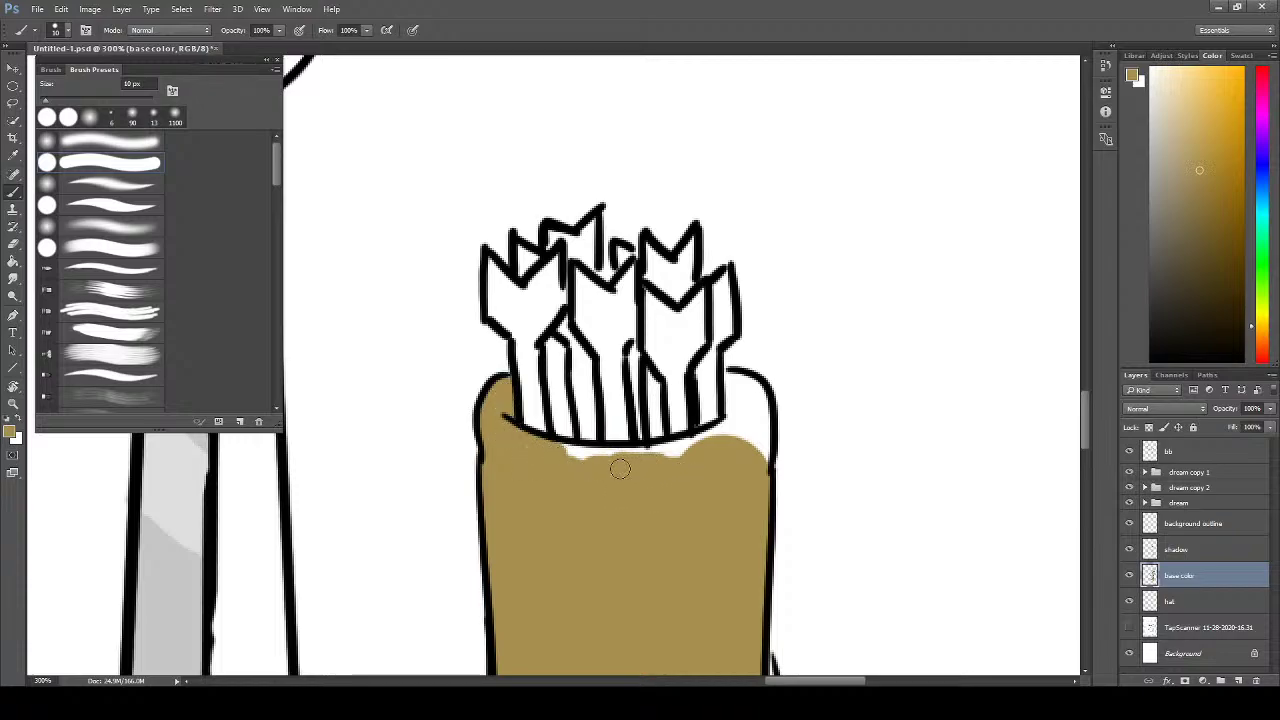
mouse_move(576, 461)
mouse_down()
mouse_move(705, 444)
mouse_move(750, 413)
mouse_move(738, 424)
mouse_move(740, 378)
mouse_move(762, 408)
mouse_move(762, 455)
mouse_move(750, 458)
mouse_move(764, 410)
mouse_move(755, 390)
mouse_move(754, 462)
mouse_up()
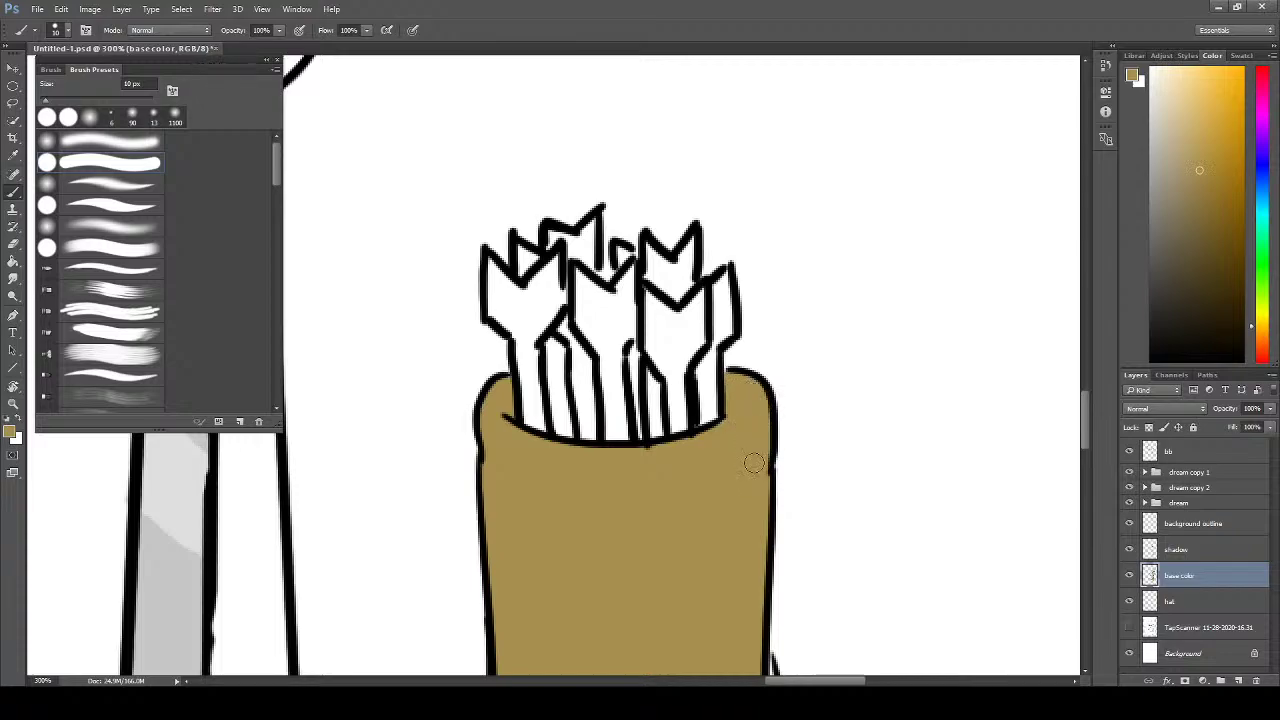
- Pick a darker brown and paint shading inside the right end of the quiver's opening on the shadow layer, trimming its edge
click(1199, 211)
drag(735, 381, 735, 403)
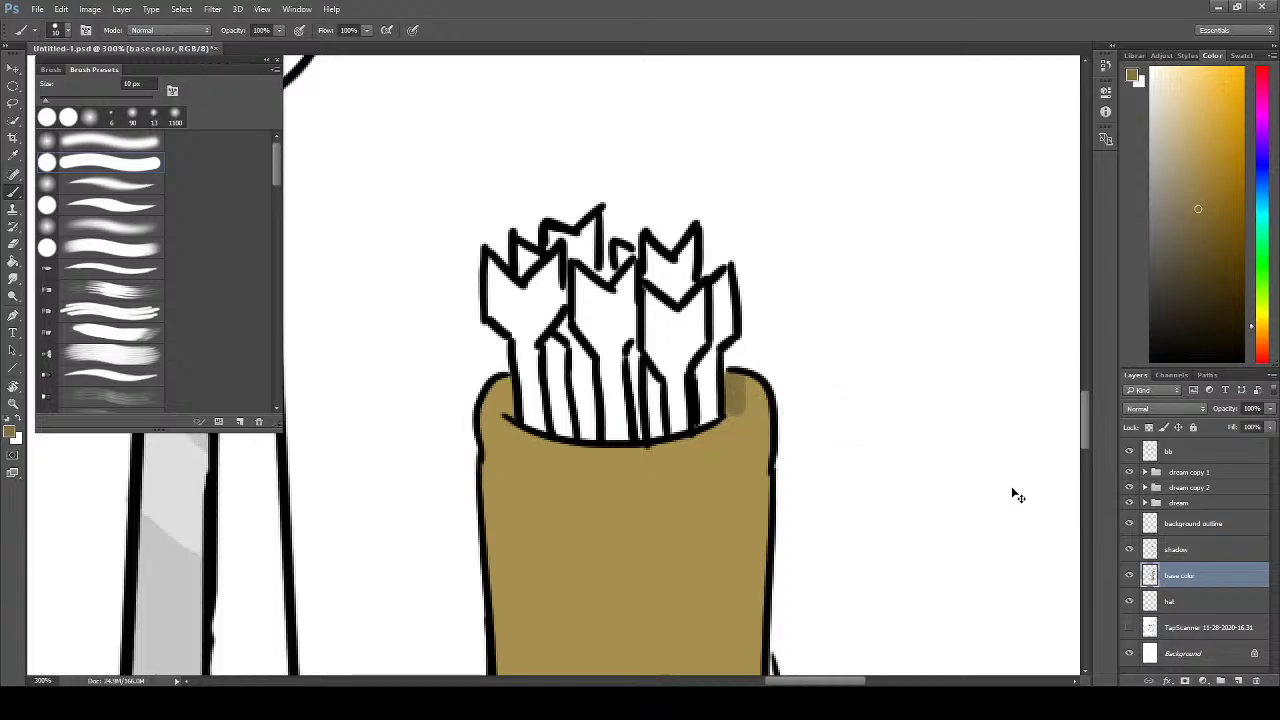
key(ctrl+z)
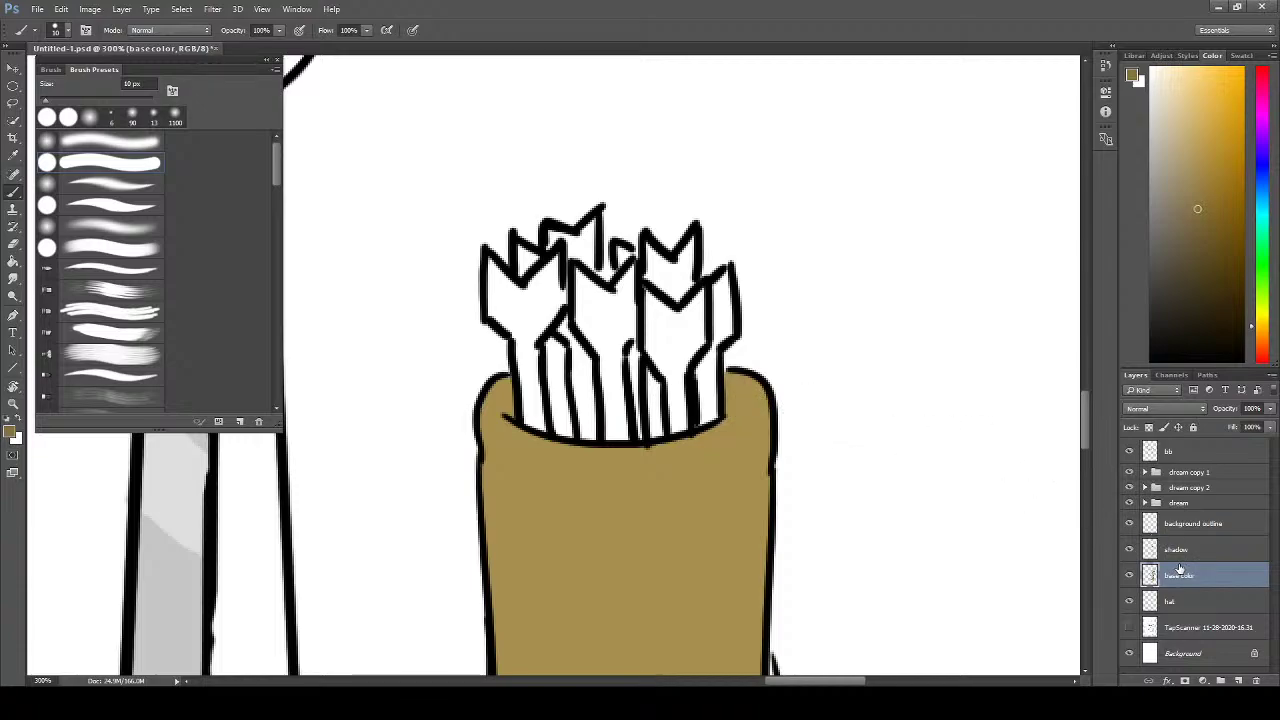
click(1187, 551)
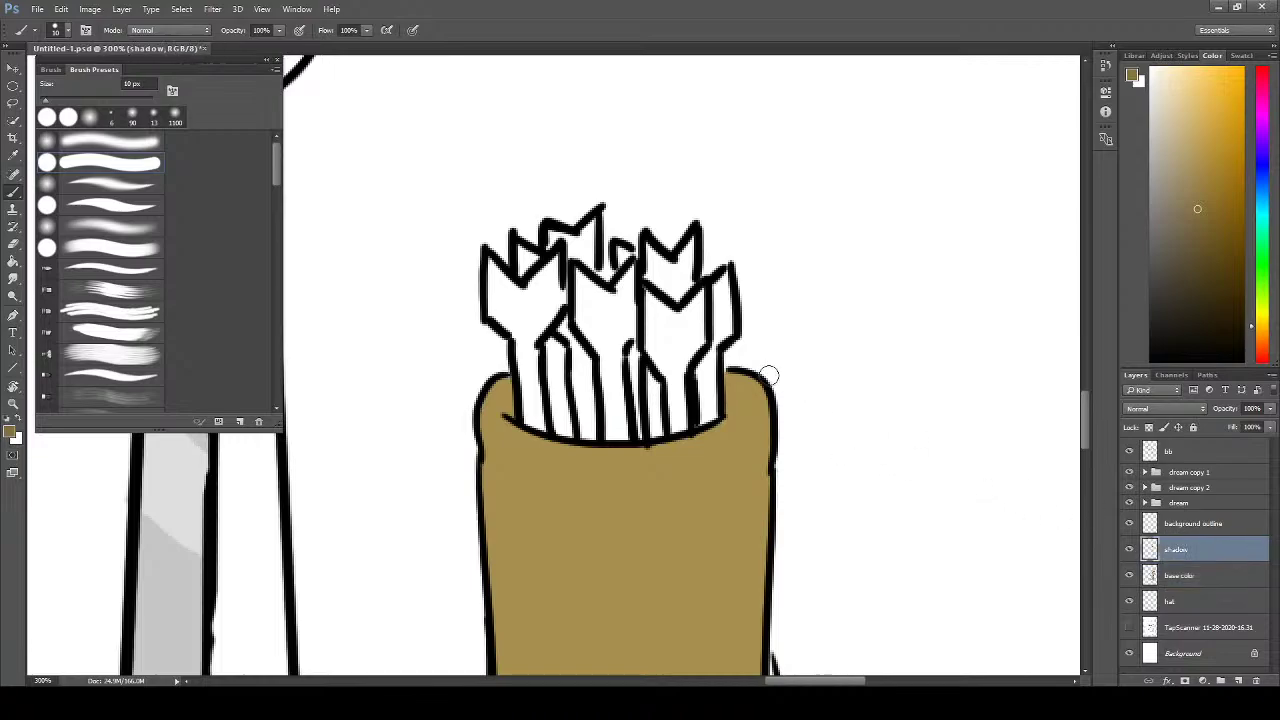
drag(728, 376, 735, 402)
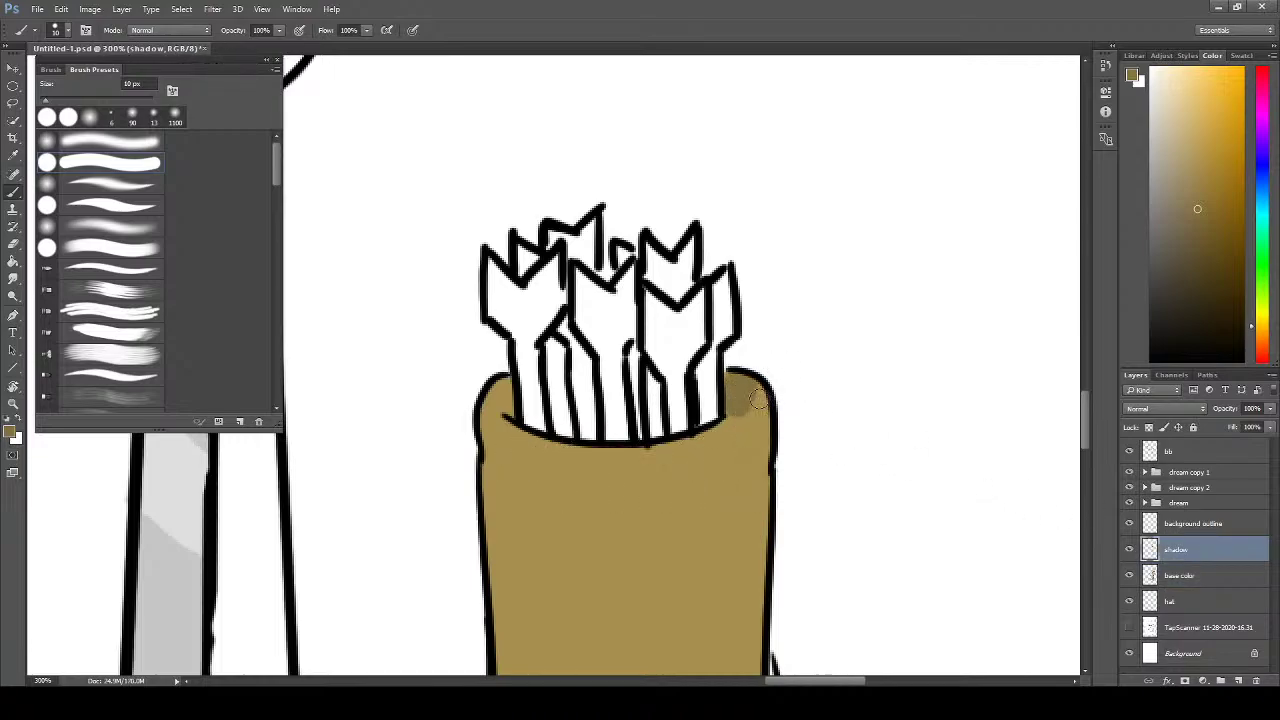
mouse_move(757, 400)
mouse_down()
mouse_move(762, 410)
mouse_move(782, 398)
mouse_move(770, 382)
mouse_up()
key(e)
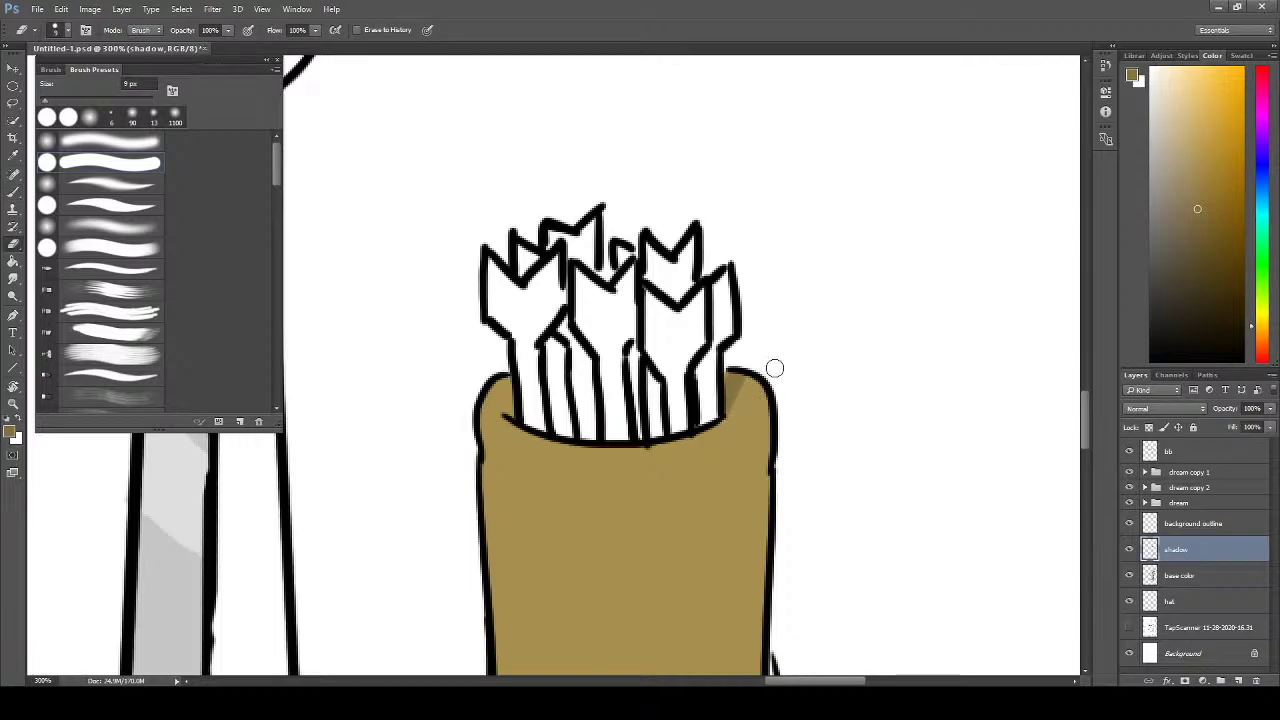
- Shade the left inner end of the quiver's opening, extend the right shadow, and clean both edges with the 9 px eraser
key(b)
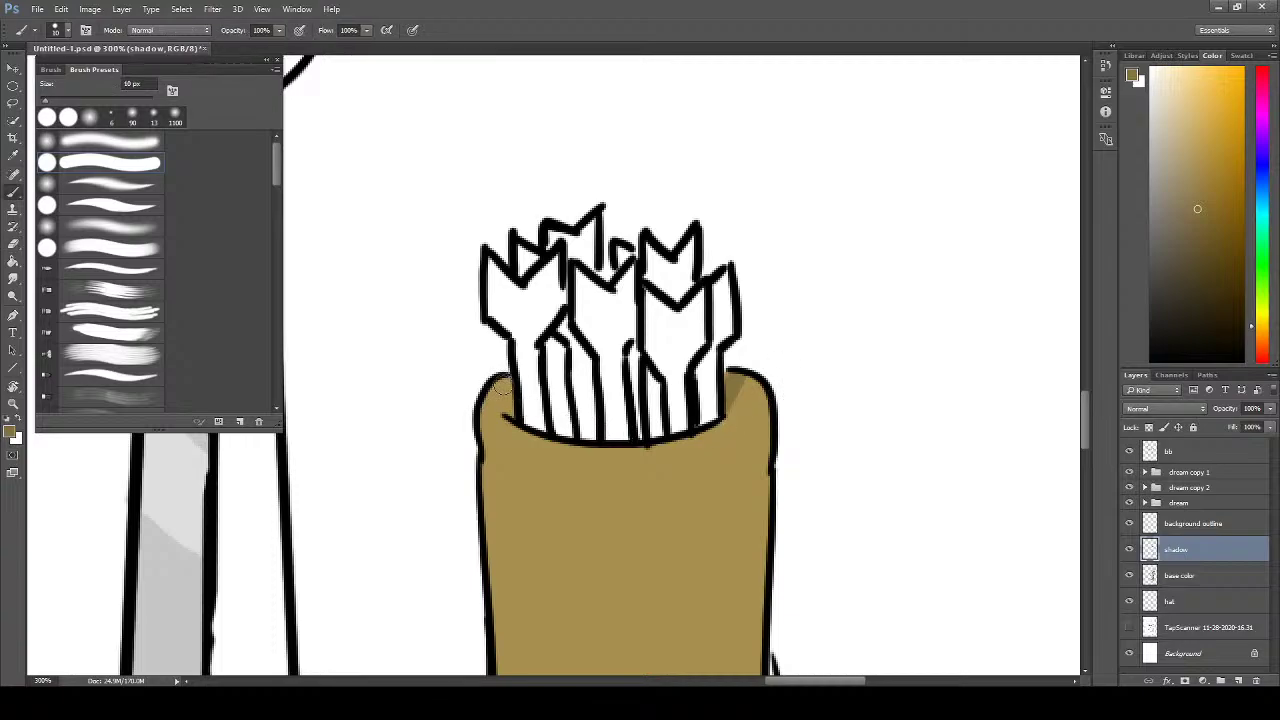
key(e)
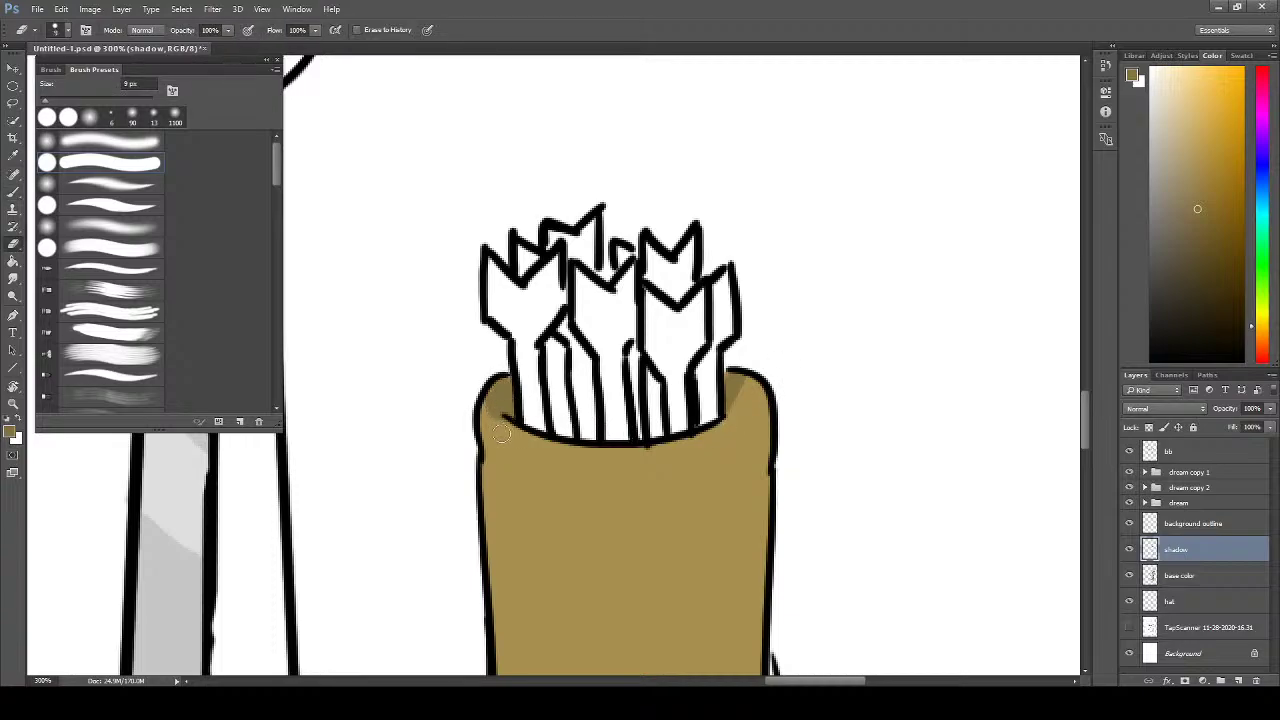
key(b)
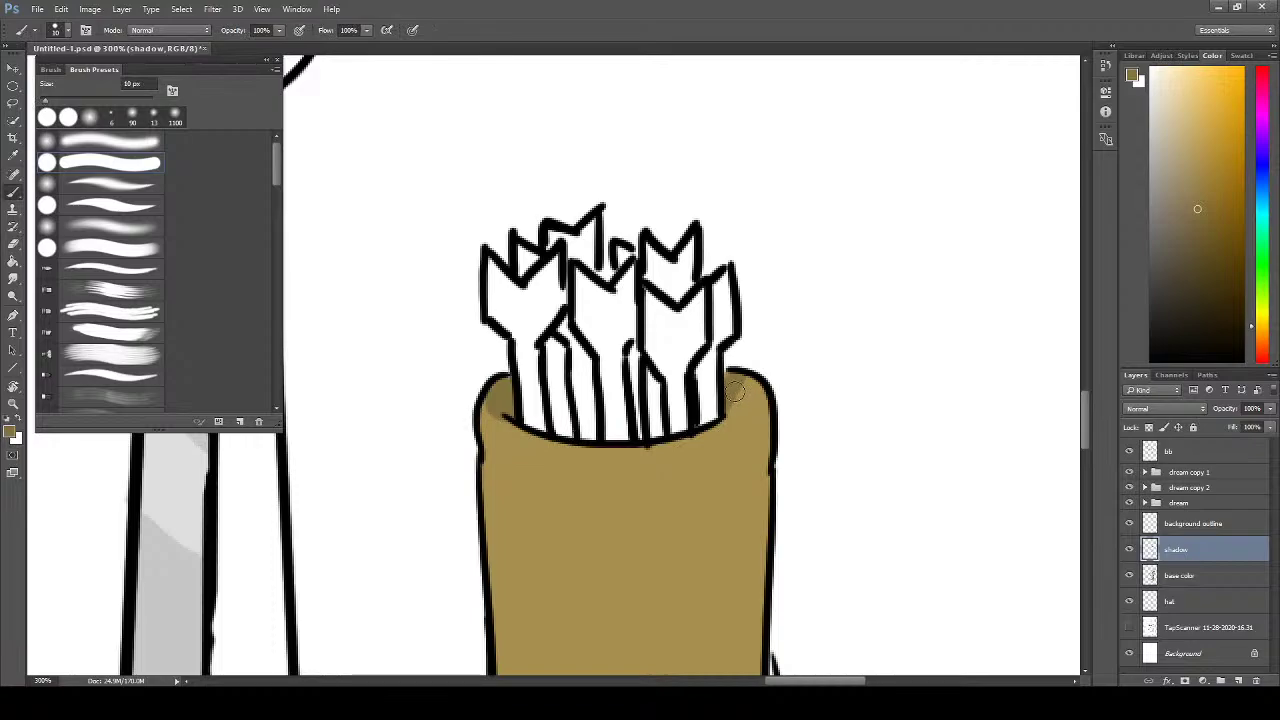
key(e)
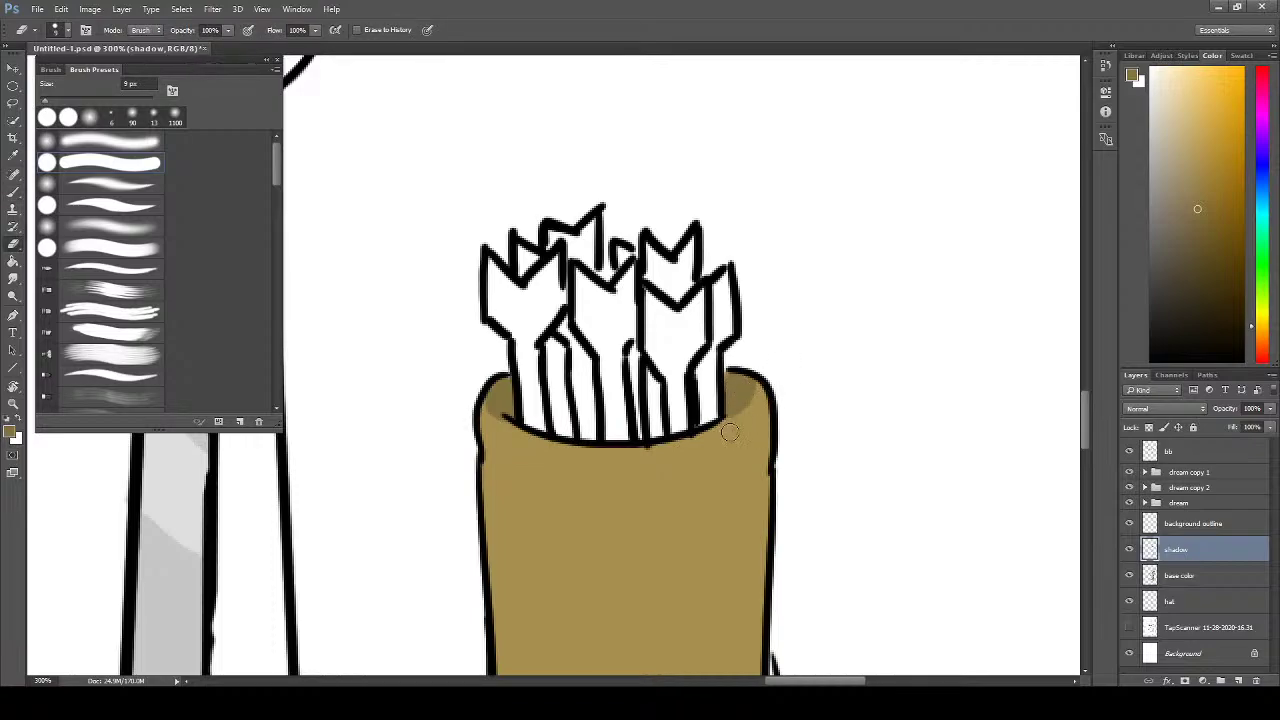
mouse_move(737, 560)
mouse_down()
mouse_move(680, 514)
mouse_move(658, 543)
mouse_up()
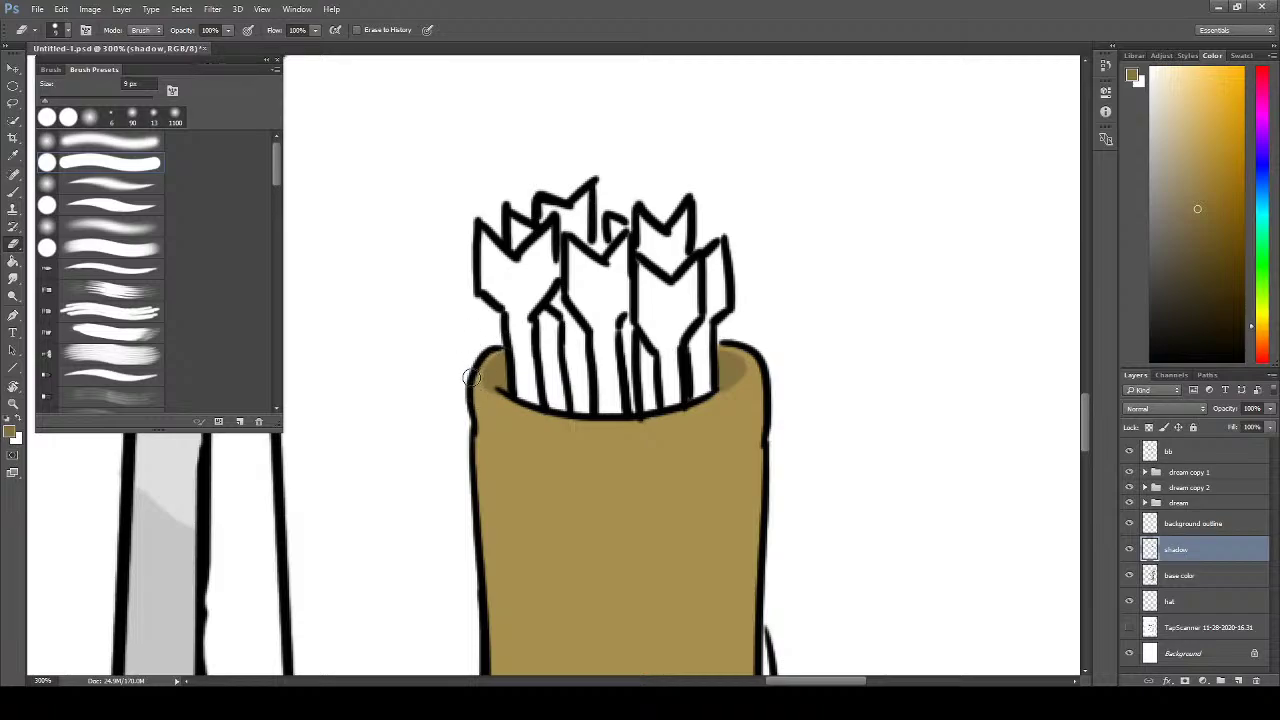
- Try to draw a dark brown shadow boundary from the quiver's upper left edge down its middle to the grass, redoing the lower part
scroll(600, 414, down, 5)
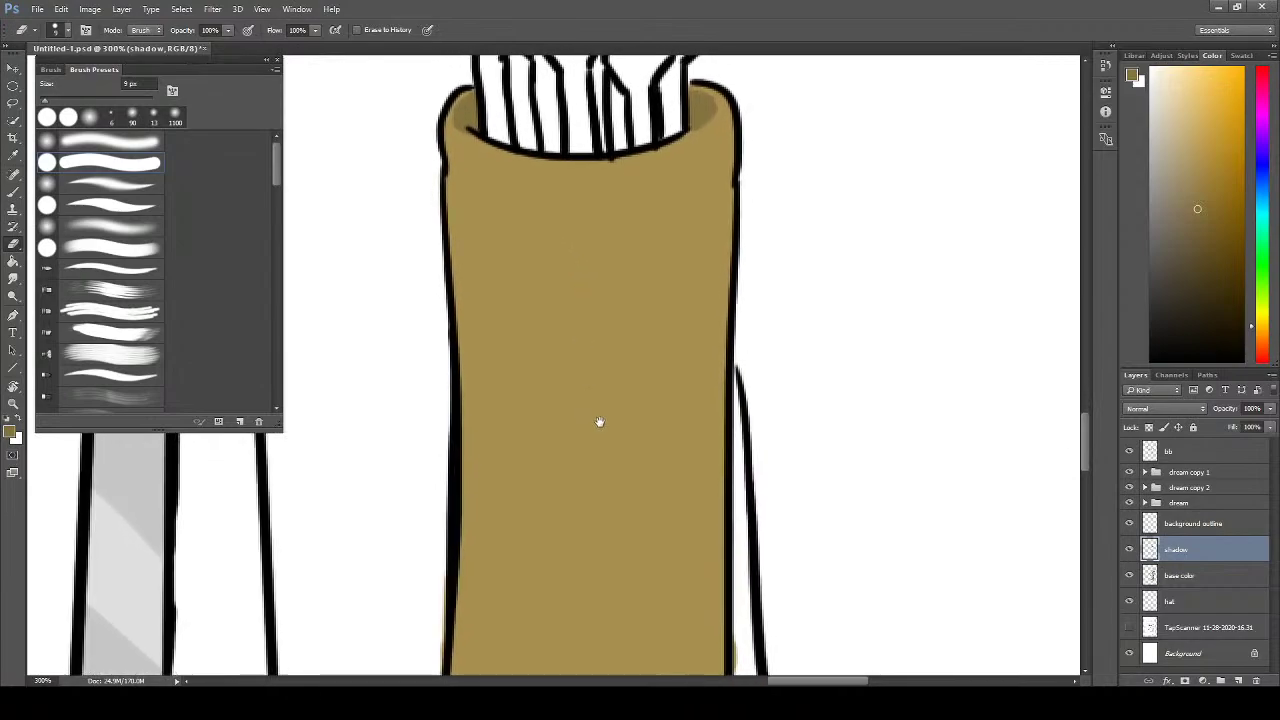
key(b)
mouse_move(597, 449)
mouse_down()
mouse_move(654, 343)
mouse_move(651, 273)
mouse_move(634, 437)
mouse_move(620, 400)
mouse_up()
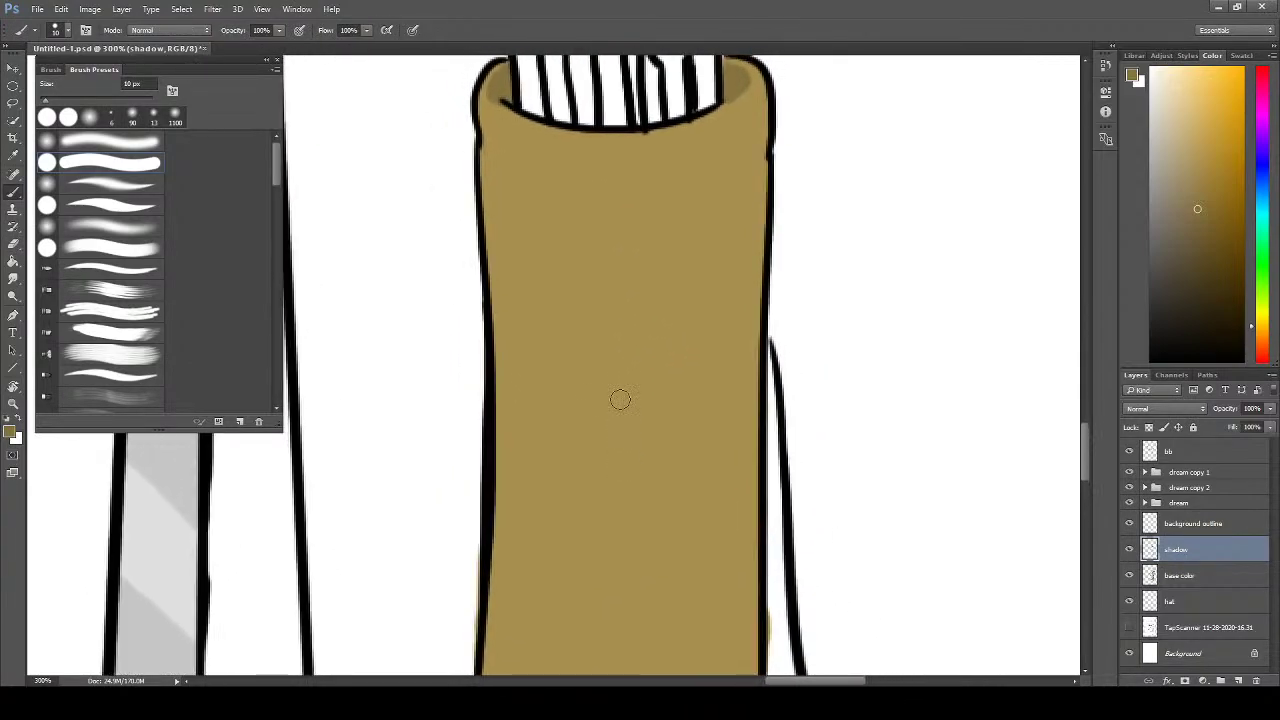
mouse_move(490, 224)
mouse_down()
mouse_move(560, 340)
mouse_move(668, 360)
mouse_move(665, 525)
mouse_move(615, 458)
mouse_move(595, 372)
mouse_move(573, 370)
mouse_move(587, 354)
mouse_move(628, 625)
mouse_move(593, 254)
mouse_move(631, 435)
mouse_move(626, 655)
mouse_up()
drag(645, 546, 643, 437)
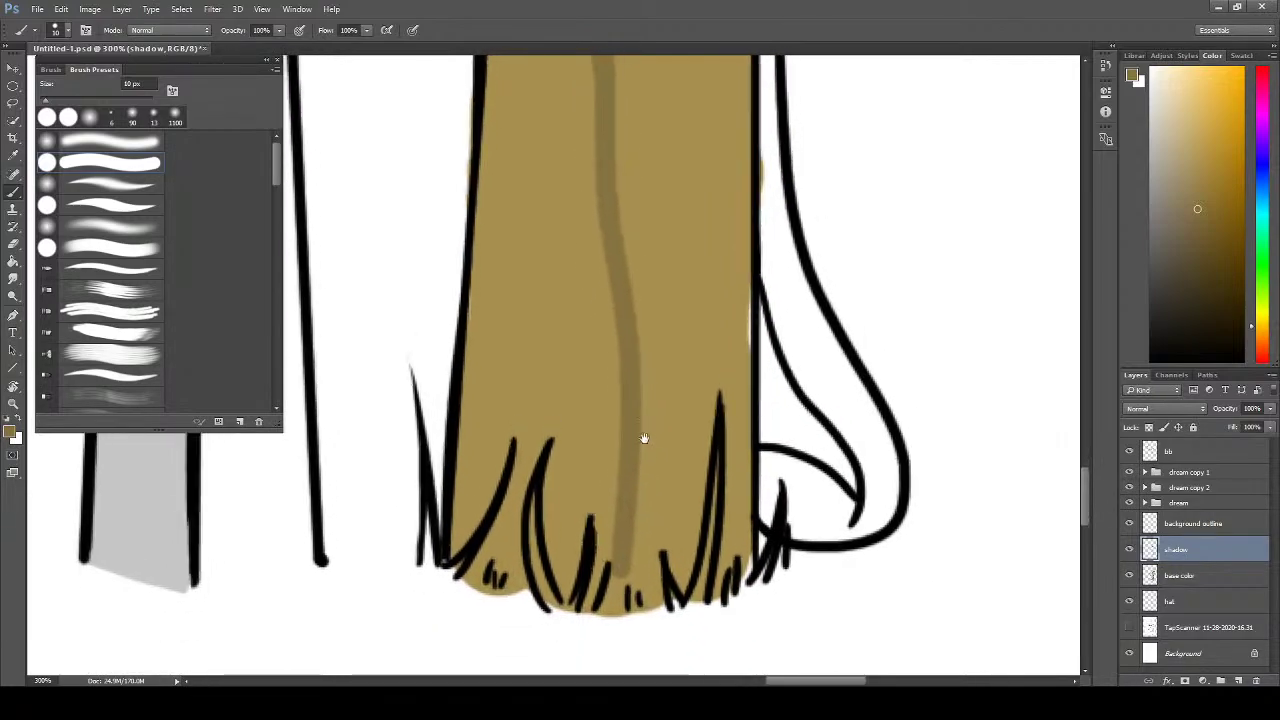
key(ctrl+z)
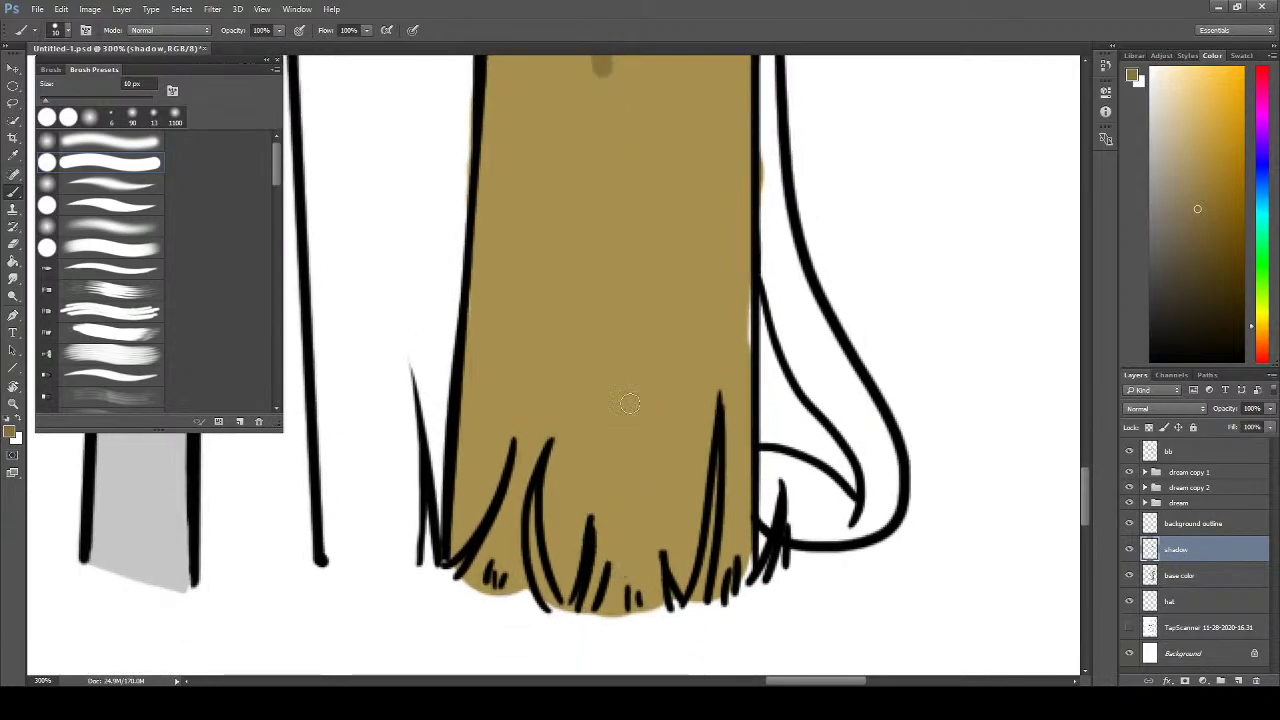
drag(654, 271, 626, 357)
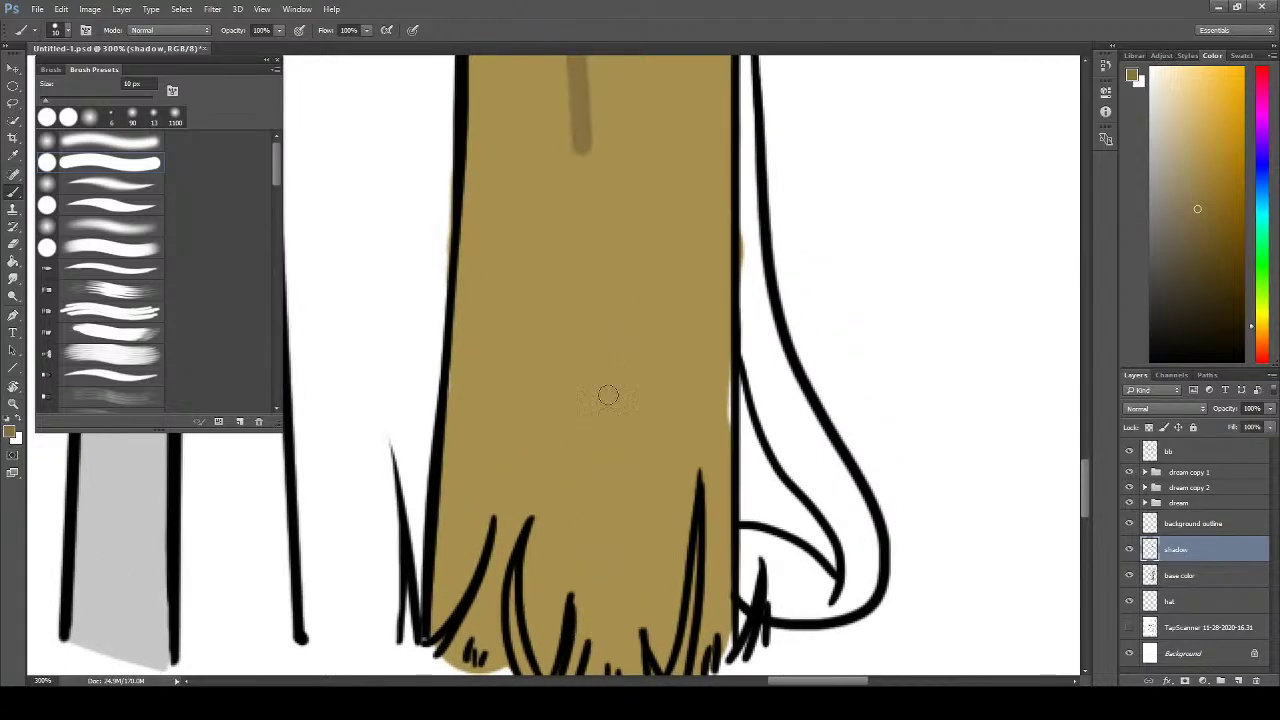
drag(608, 183, 597, 605)
mouse_move(662, 432)
mouse_down()
mouse_move(663, 342)
mouse_move(640, 520)
mouse_move(634, 506)
mouse_up()
drag(611, 360, 601, 392)
- Erase the shadow boundary strokes from the quiver's body with the 9 px eraser
key(e)
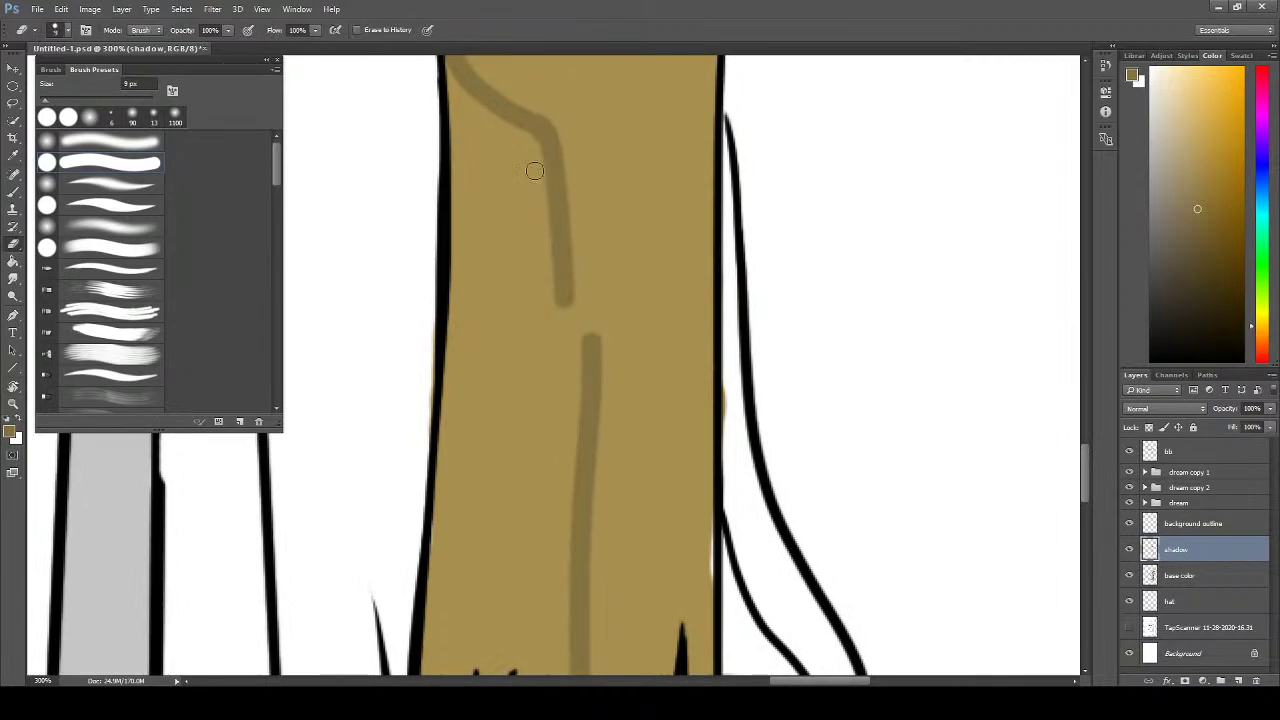
mouse_move(531, 166)
mouse_down()
mouse_move(554, 171)
mouse_move(563, 294)
mouse_move(583, 259)
mouse_move(600, 330)
mouse_up()
mouse_move(488, 80)
mouse_down()
mouse_move(501, 108)
mouse_move(482, 84)
mouse_move(469, 122)
mouse_move(485, 131)
mouse_move(500, 95)
mouse_move(533, 200)
mouse_move(544, 142)
mouse_move(592, 213)
mouse_move(576, 179)
mouse_up()
mouse_move(646, 316)
mouse_down()
mouse_move(583, 194)
mouse_move(546, 157)
mouse_up()
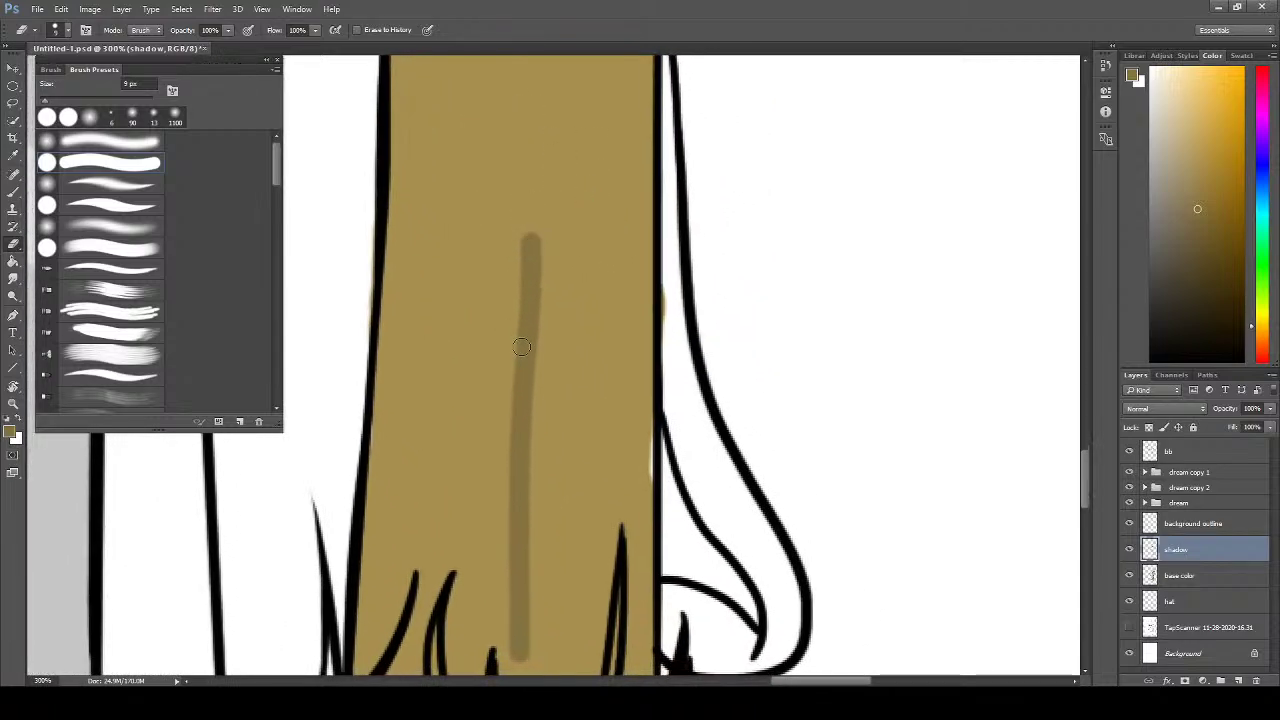
mouse_move(526, 240)
mouse_down()
mouse_move(528, 520)
mouse_move(509, 651)
mouse_up()
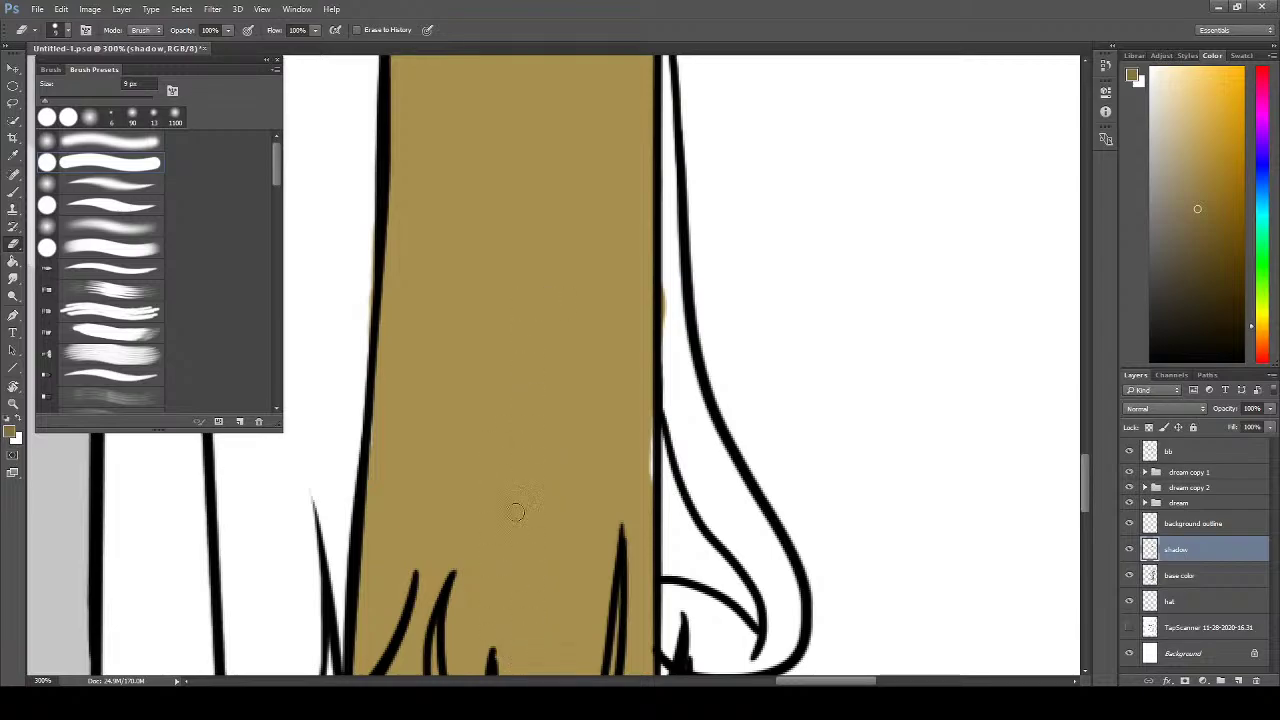
scroll(545, 435, down, 2)
scroll(540, 414, down, 3)
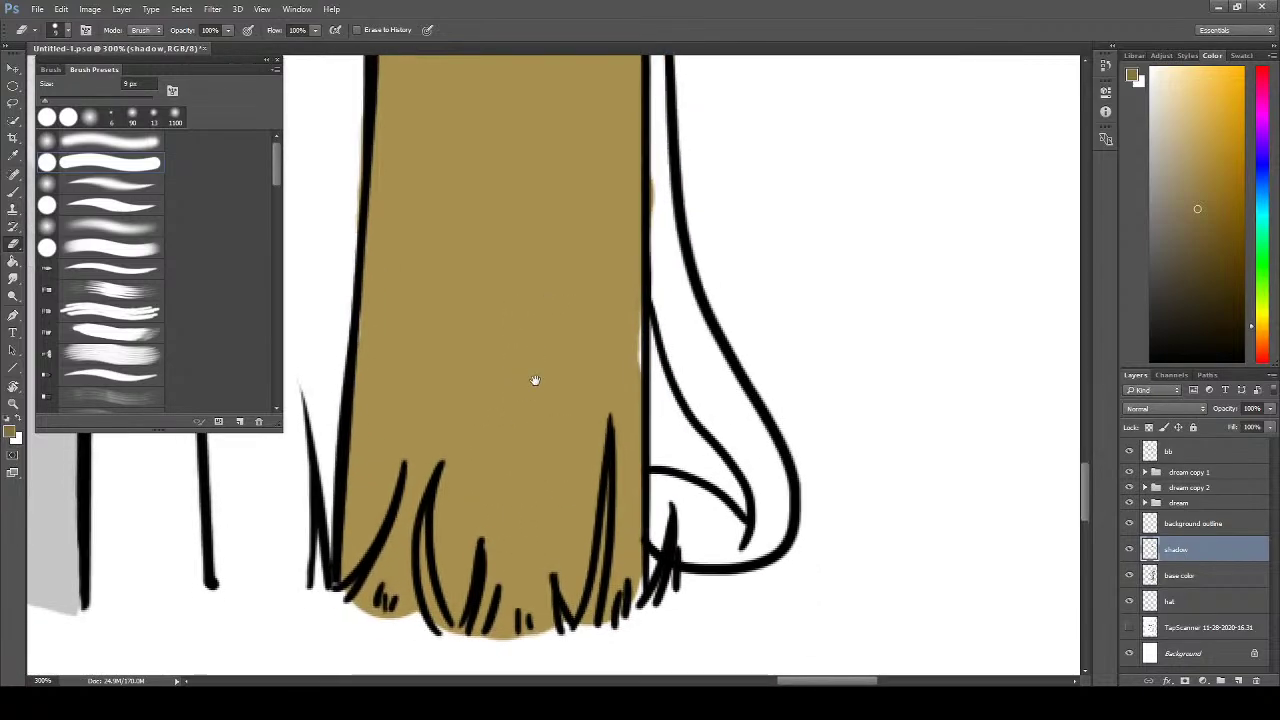
scroll(563, 376, down, 1)
scroll(557, 365, down, 2)
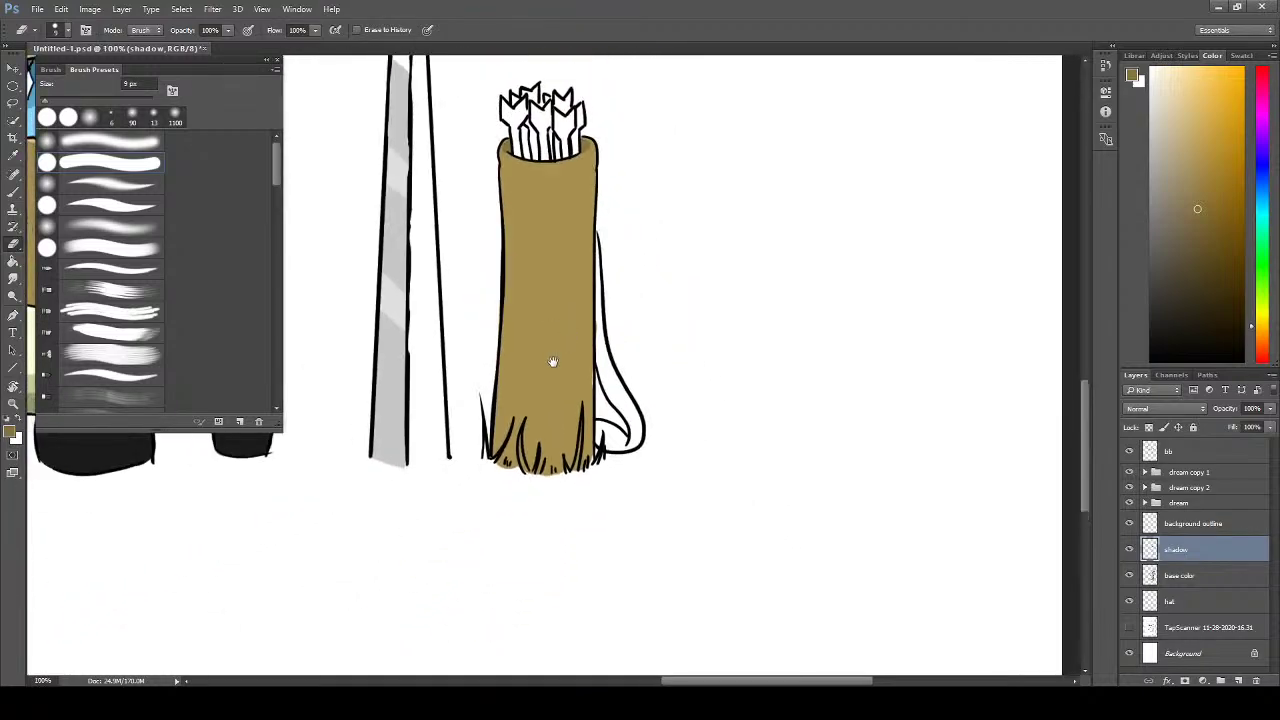
scroll(549, 360, up, 1)
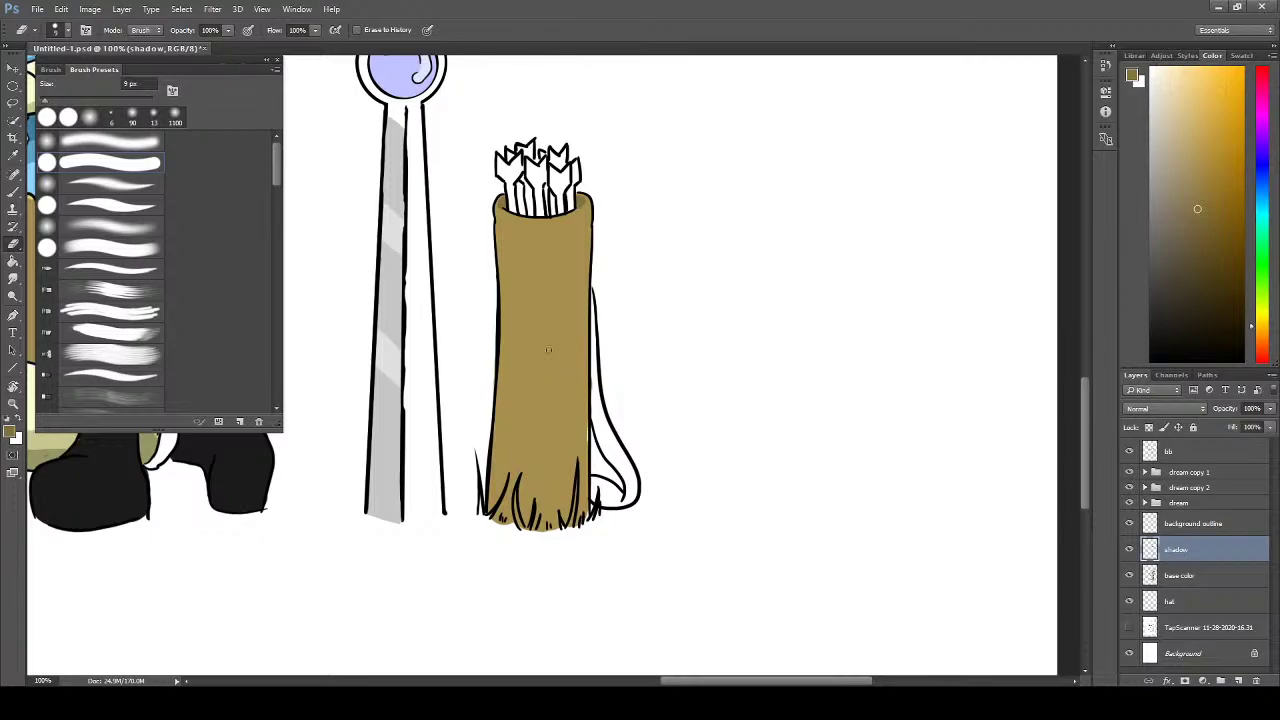
- Sample the dark brown from the opening's shading and draw a straight vertical shadow boundary down the quiver's middle to the grass, 10 px wide
key(alt)
key(alt)
key(alt)
key(ctrl+plus)
key(ctrl+plus)
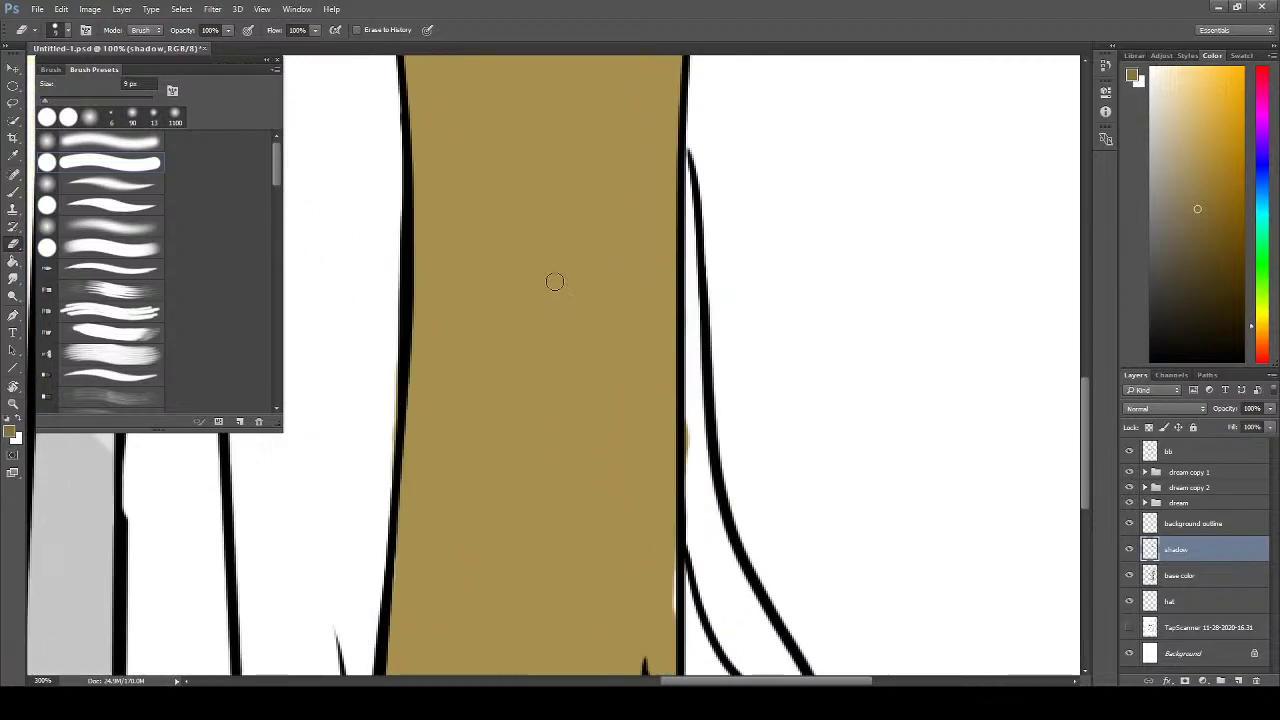
scroll(555, 281, up, 10)
key(i)
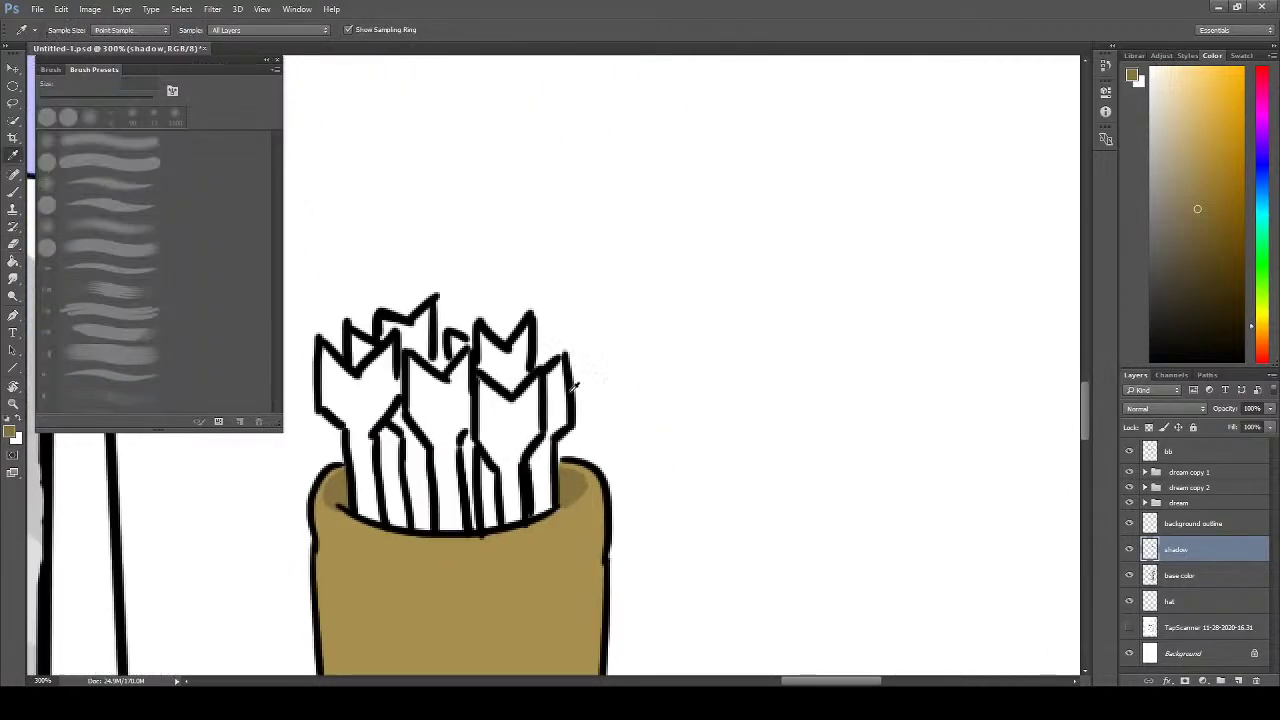
click(578, 482)
drag(580, 474, 671, 294)
key(b)
mouse_move(558, 405)
mouse_down()
mouse_move(558, 573)
mouse_move(530, 423)
mouse_up()
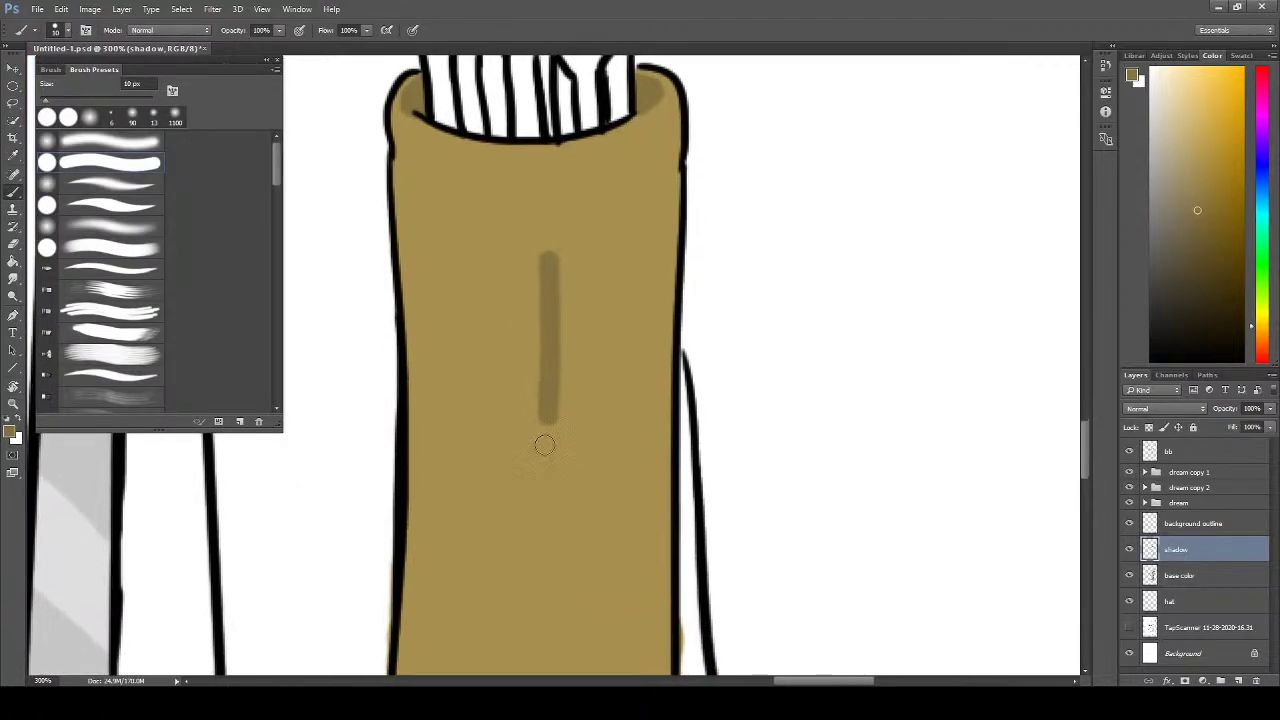
key(ctrl+minus)
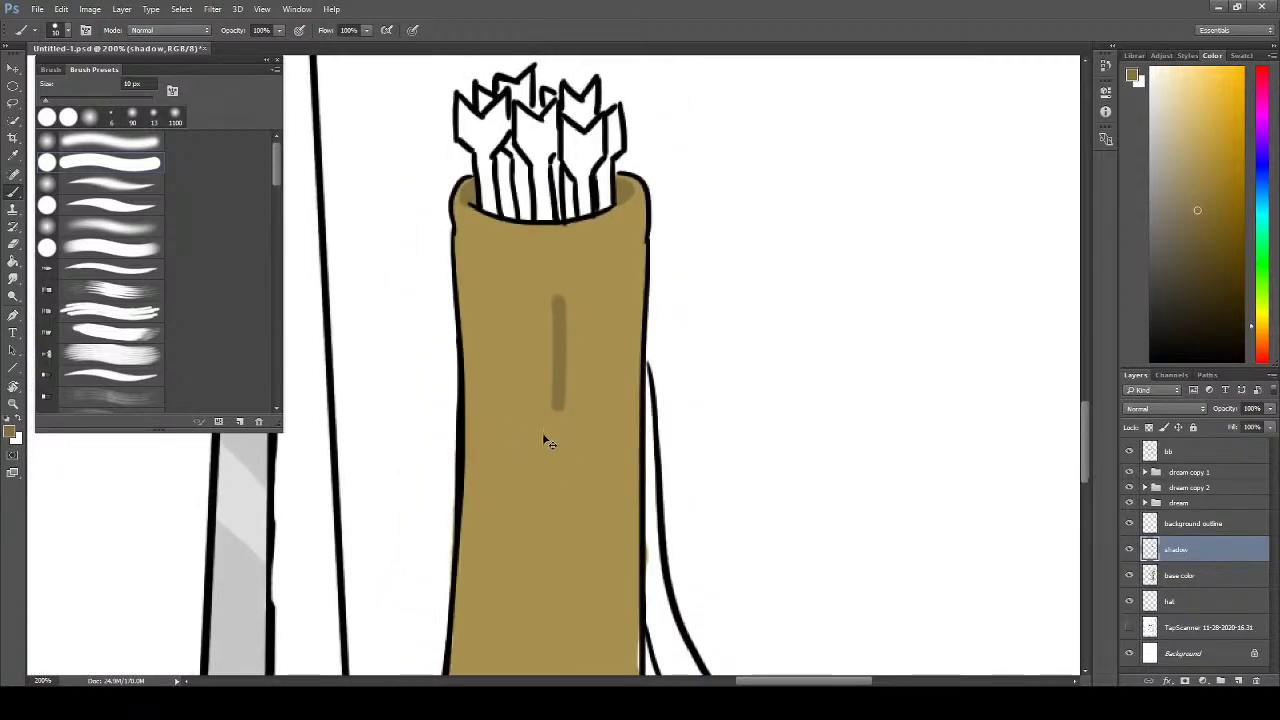
key(ctrl+minus)
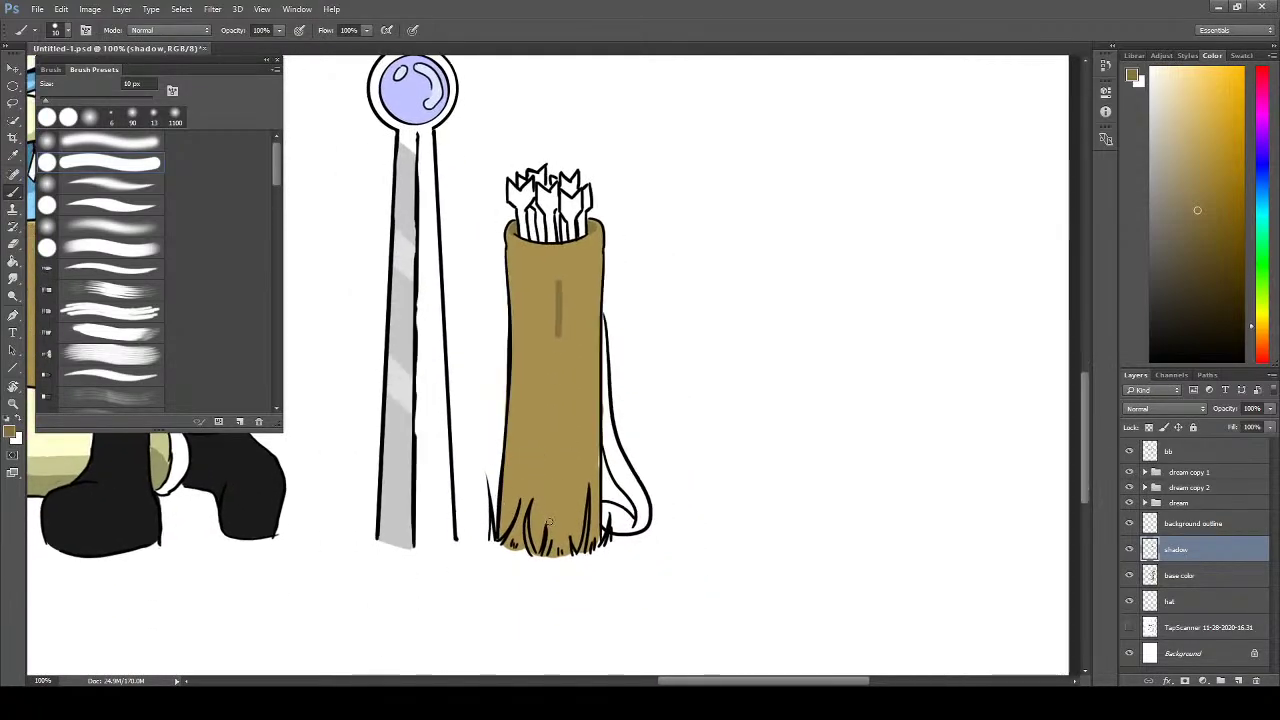
shift+click(556, 552)
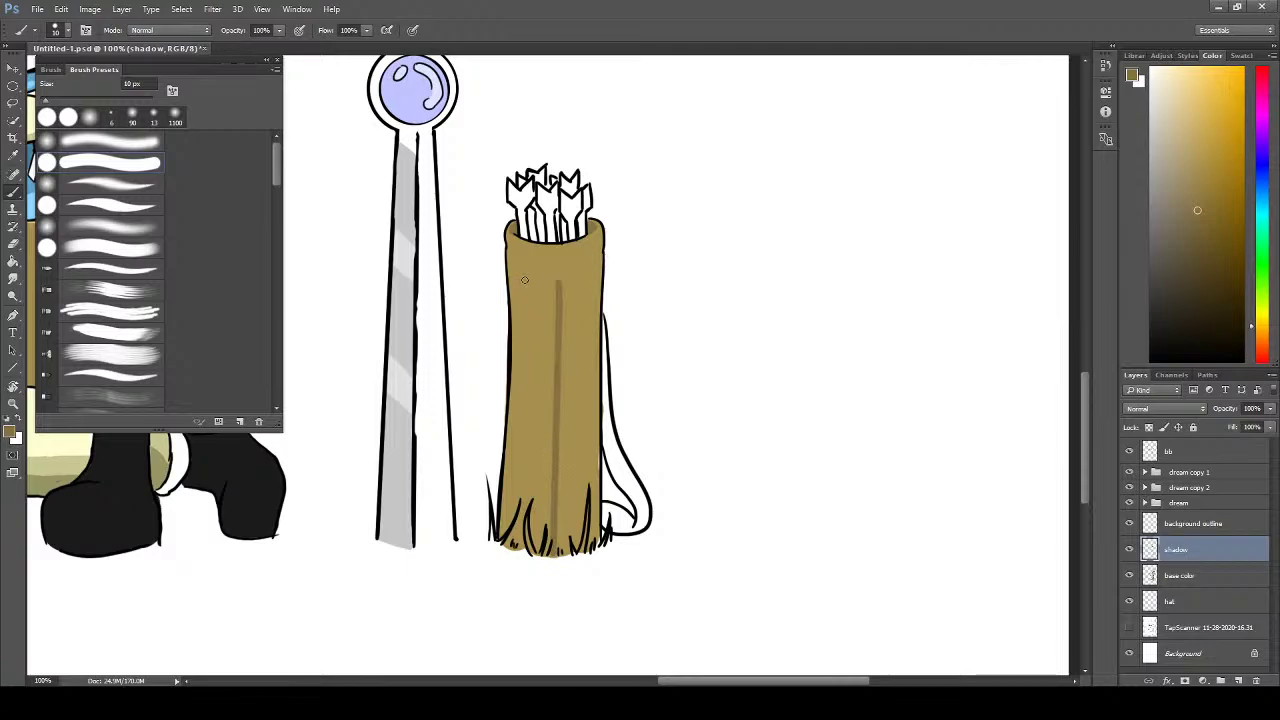
- Try to draw a curved shadow edge from the quiver's upper left side to the vertical line, then erase the curve
drag(511, 282, 567, 339)
mouse_move(517, 308)
mouse_down()
mouse_move(558, 343)
mouse_move(573, 336)
mouse_move(559, 287)
mouse_up()
key(e)
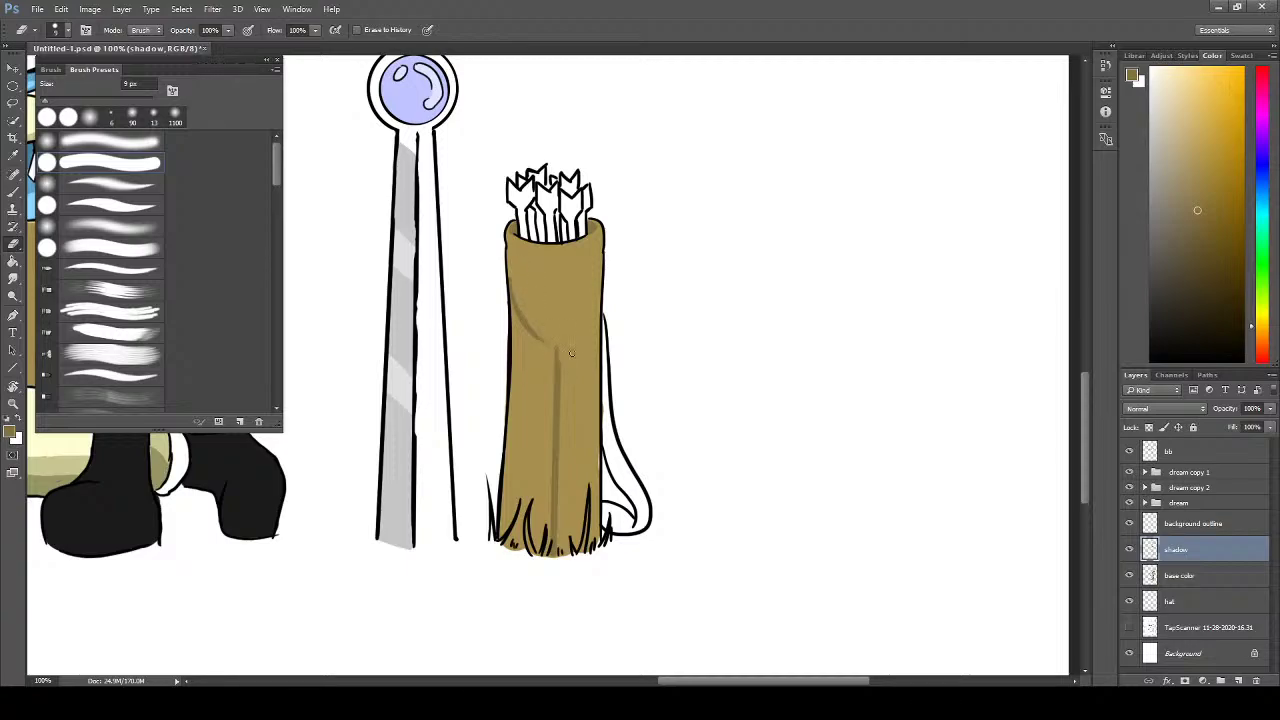
key(b)
key(e)
drag(528, 330, 509, 288)
key(b)
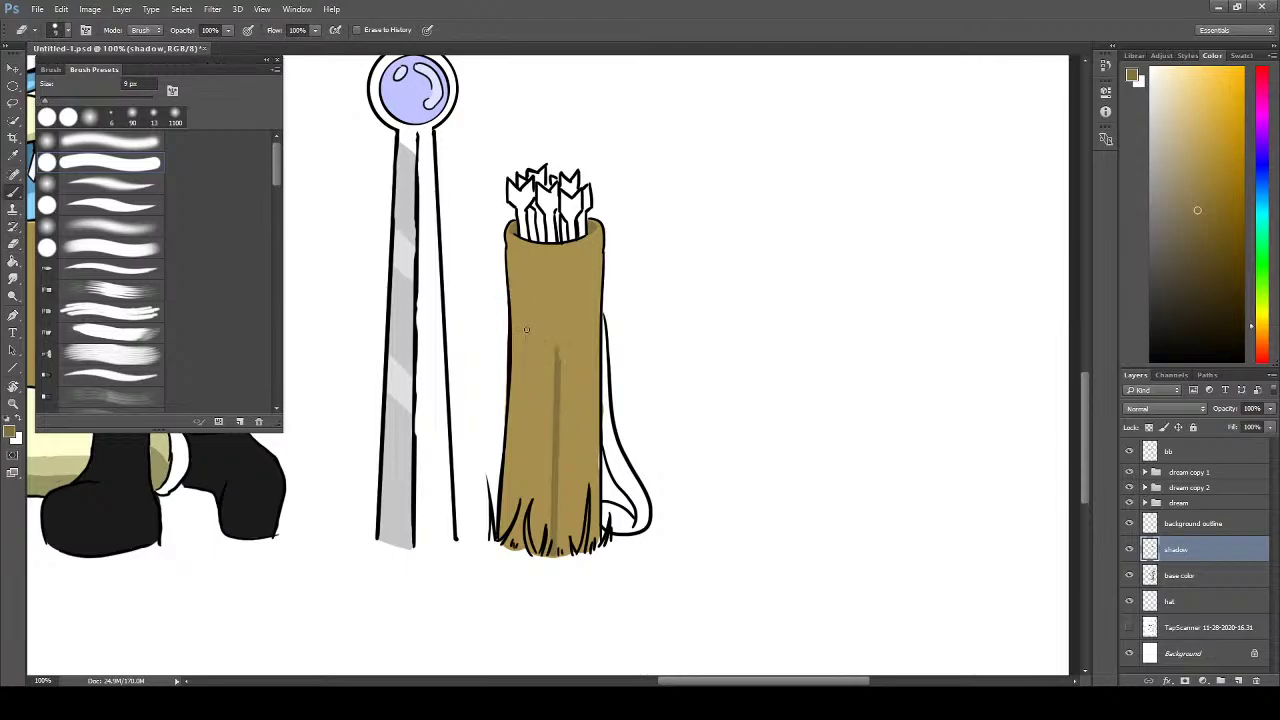
- Draw a curved shadow edge from the quiver's left side and extend the vertical boundary up to meet it, redoing misplaced strokes
drag(512, 337, 553, 361)
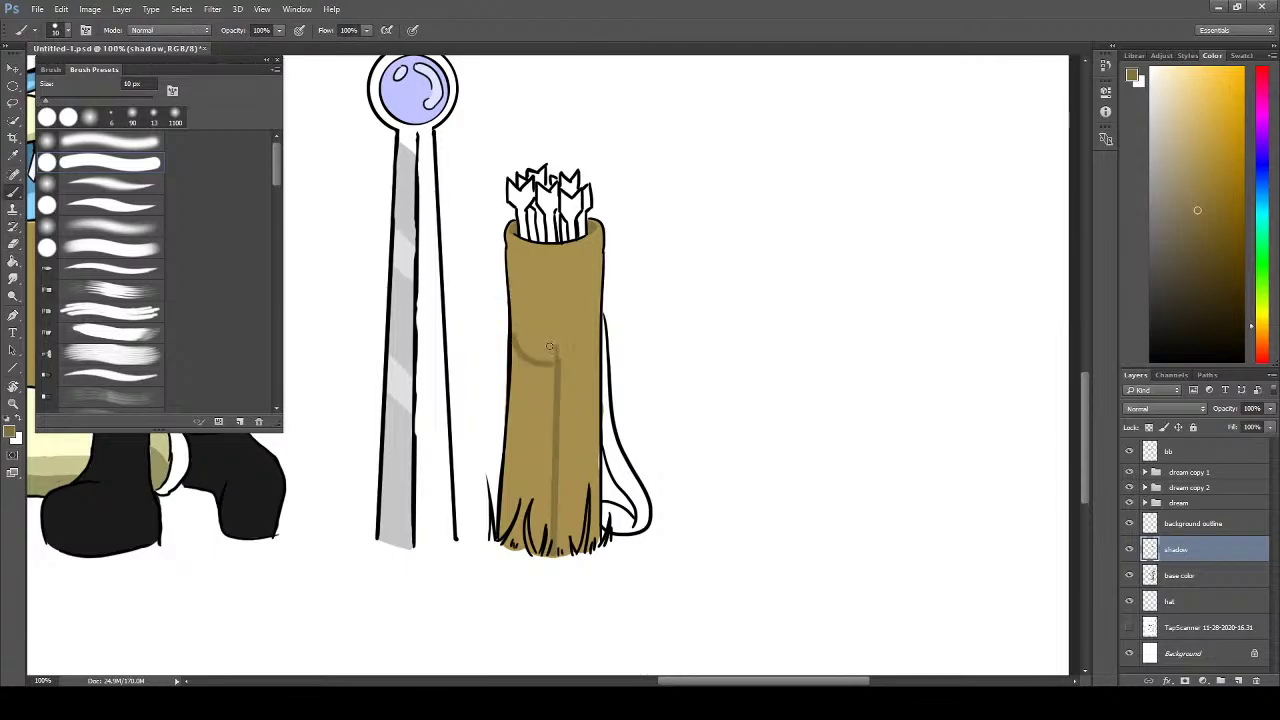
drag(516, 305, 565, 319)
key(ctrl+z)
drag(513, 292, 556, 327)
key(e)
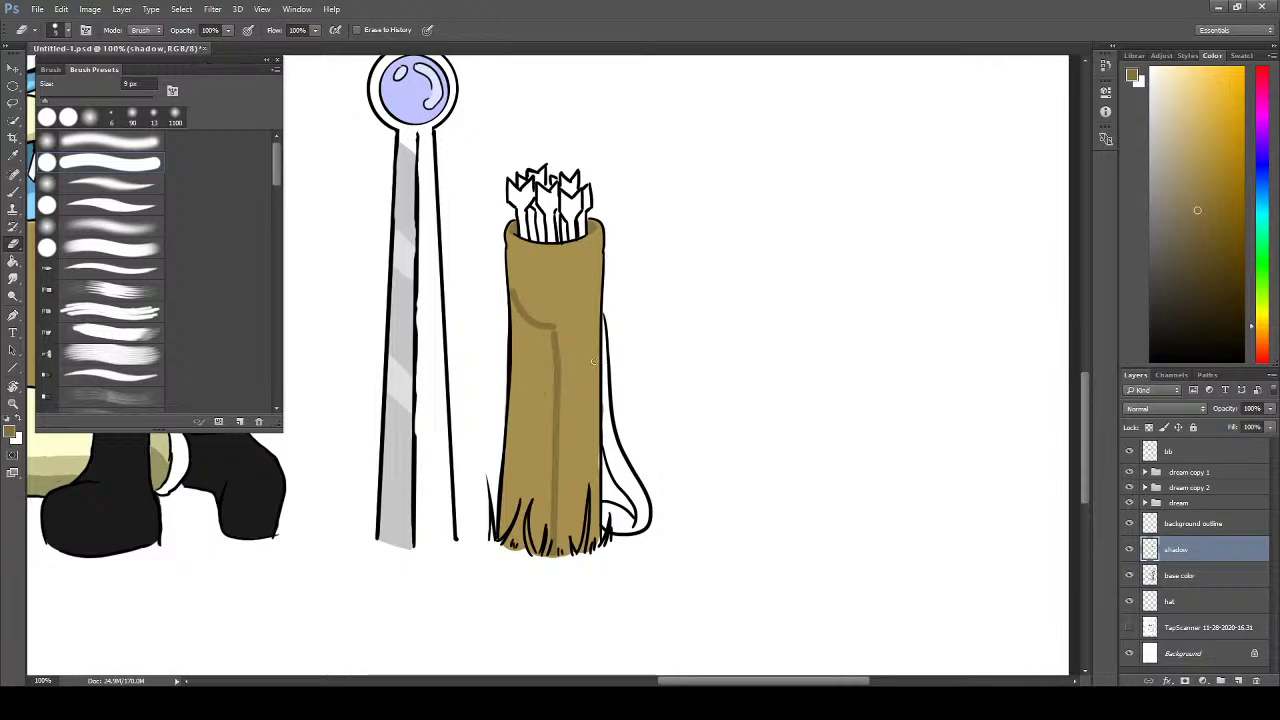
- Erase the curved shadow edge on the quiver's left side with the 9 px eraser, keeping the vertical boundary
key(ctrl+plus)
mouse_move(571, 389)
mouse_down()
mouse_move(589, 376)
mouse_move(585, 386)
mouse_up()
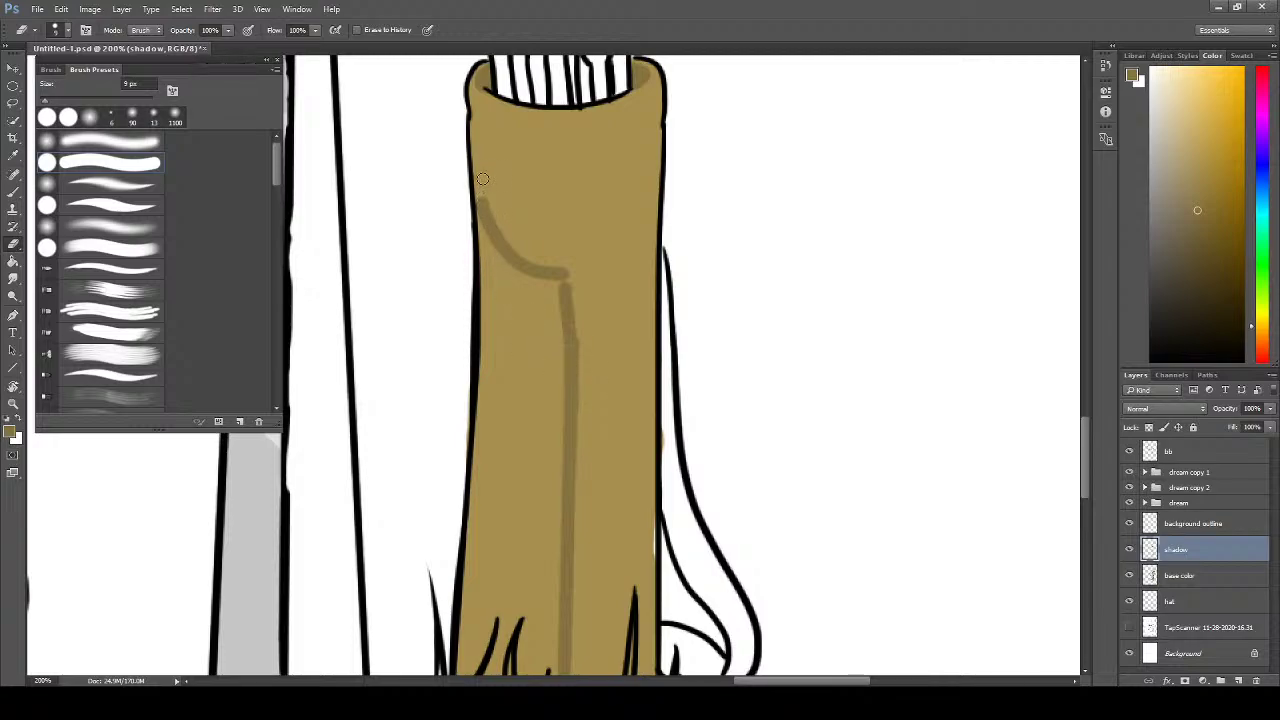
mouse_move(482, 178)
mouse_down()
mouse_move(471, 258)
mouse_move(489, 185)
mouse_move(487, 276)
mouse_move(506, 210)
mouse_move(508, 299)
mouse_up()
mouse_move(545, 252)
mouse_down()
mouse_move(562, 274)
mouse_move(551, 271)
mouse_up()
- Redraw the curved shadow edge slightly lower from the quiver's left side, join it to the vertical boundary's top and trim the corner
key(b)
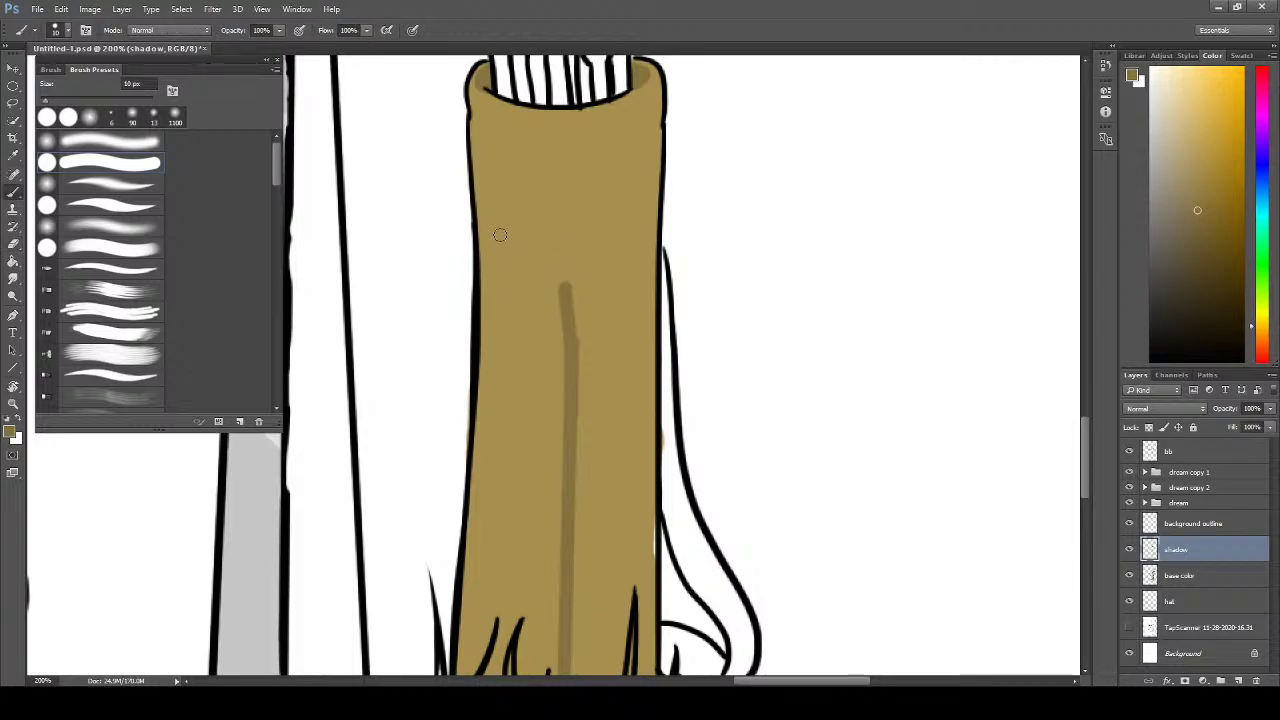
mouse_move(477, 221)
mouse_down()
mouse_move(536, 284)
mouse_move(556, 286)
mouse_up()
key(ctrl+z)
mouse_move(478, 232)
mouse_down()
mouse_move(491, 260)
mouse_move(568, 287)
mouse_up()
key(ctrl+z)
mouse_move(481, 228)
mouse_down()
mouse_move(526, 288)
mouse_move(562, 284)
mouse_up()
key(e)
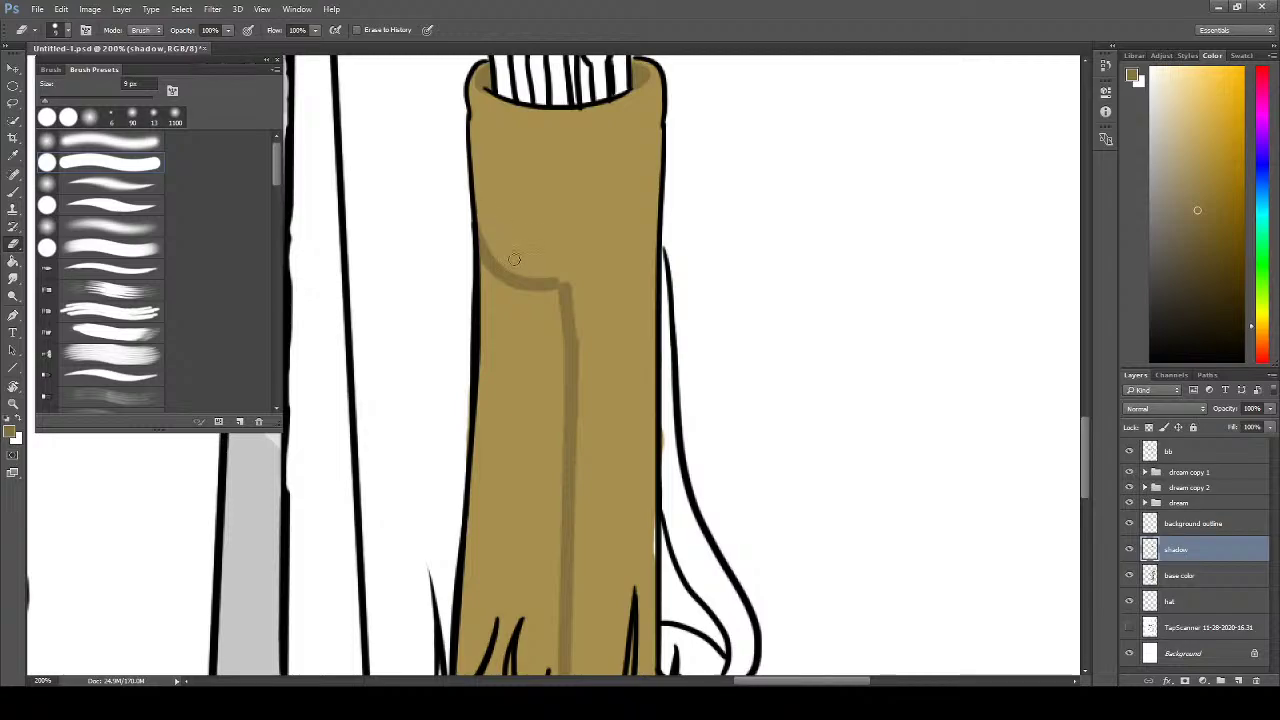
key(b)
drag(562, 283, 568, 292)
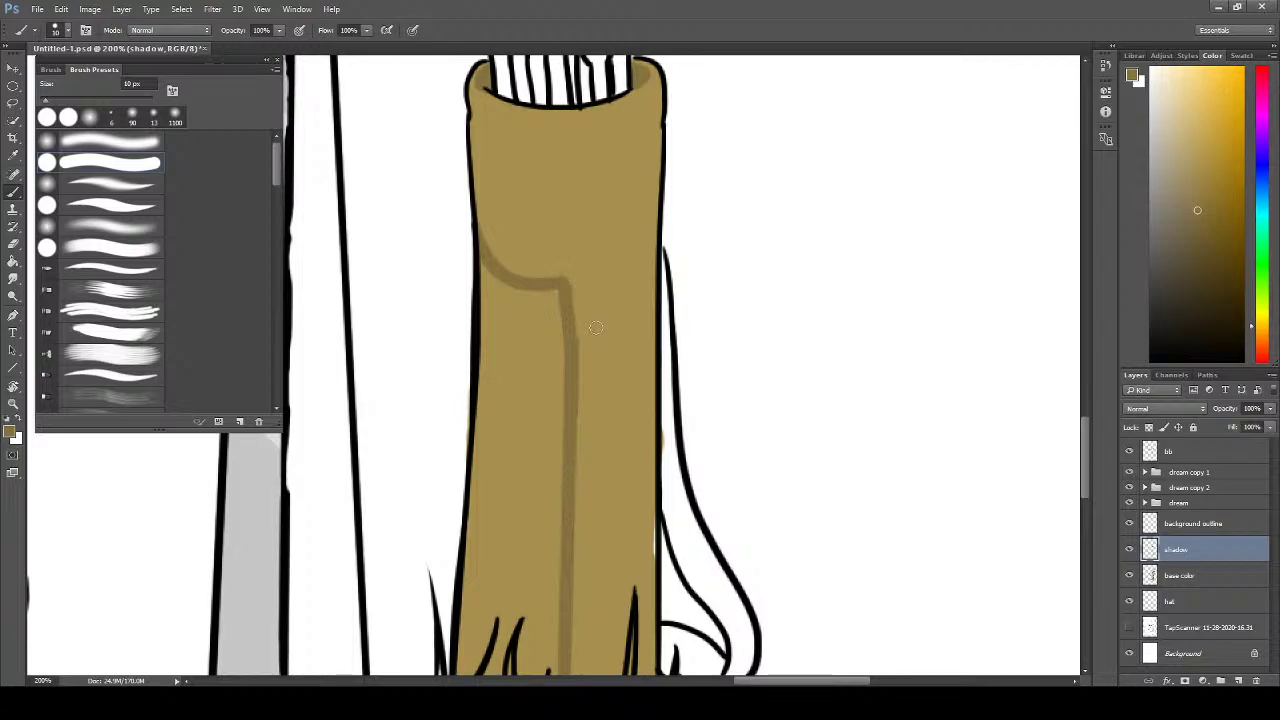
key(e)
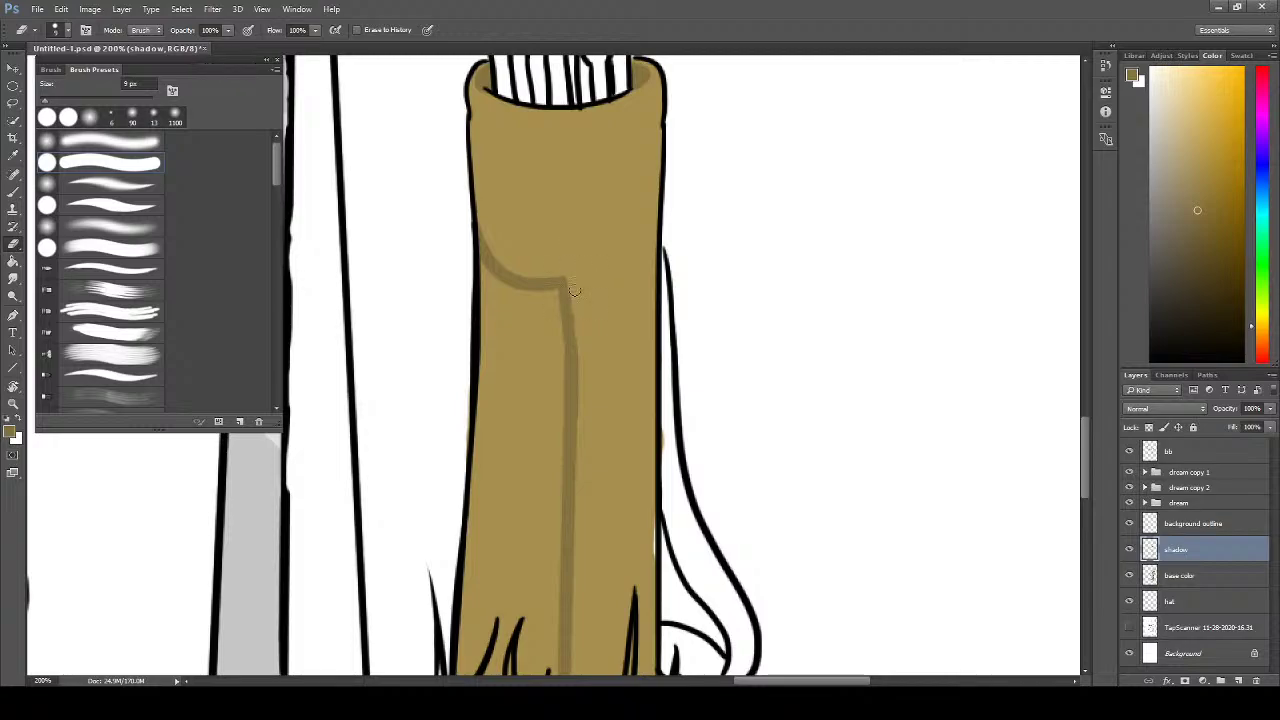
key(b)
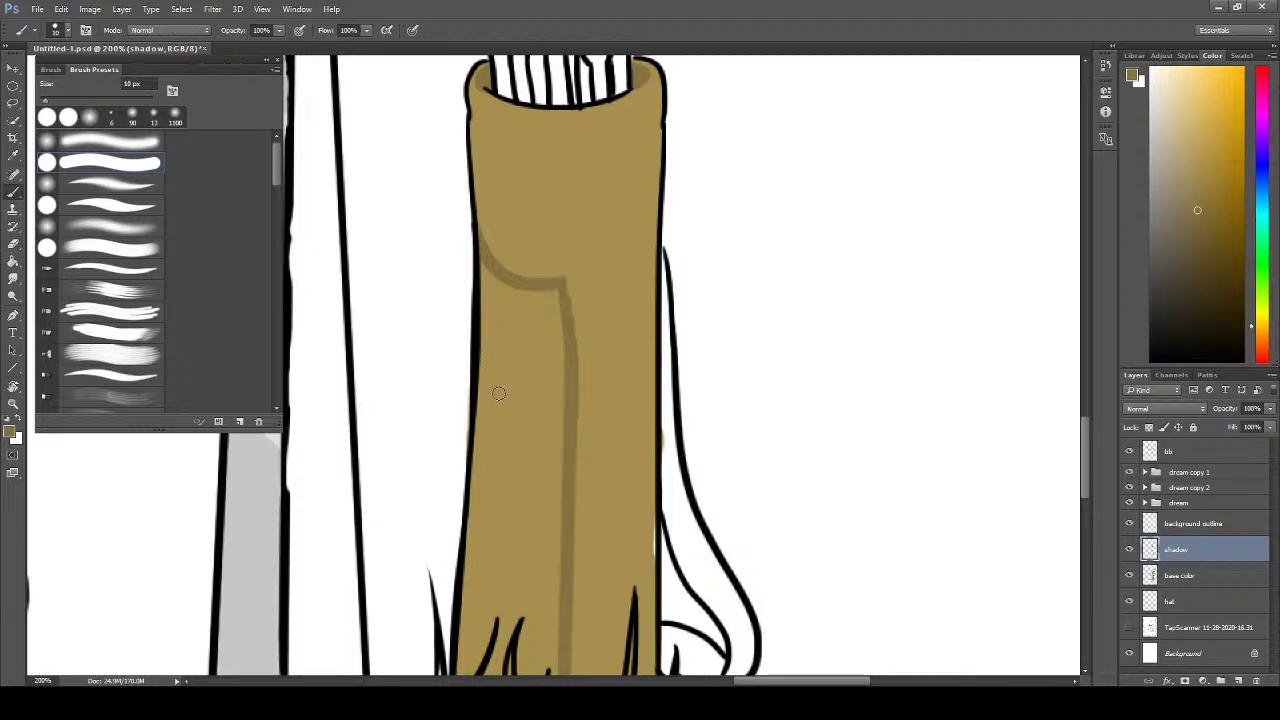
- Fill the area enclosed by the shadow boundary on the quiver's left half with dark brown, enlarging the brush to 45 px
mouse_move(500, 391)
mouse_down()
mouse_move(488, 602)
mouse_move(483, 590)
mouse_up()
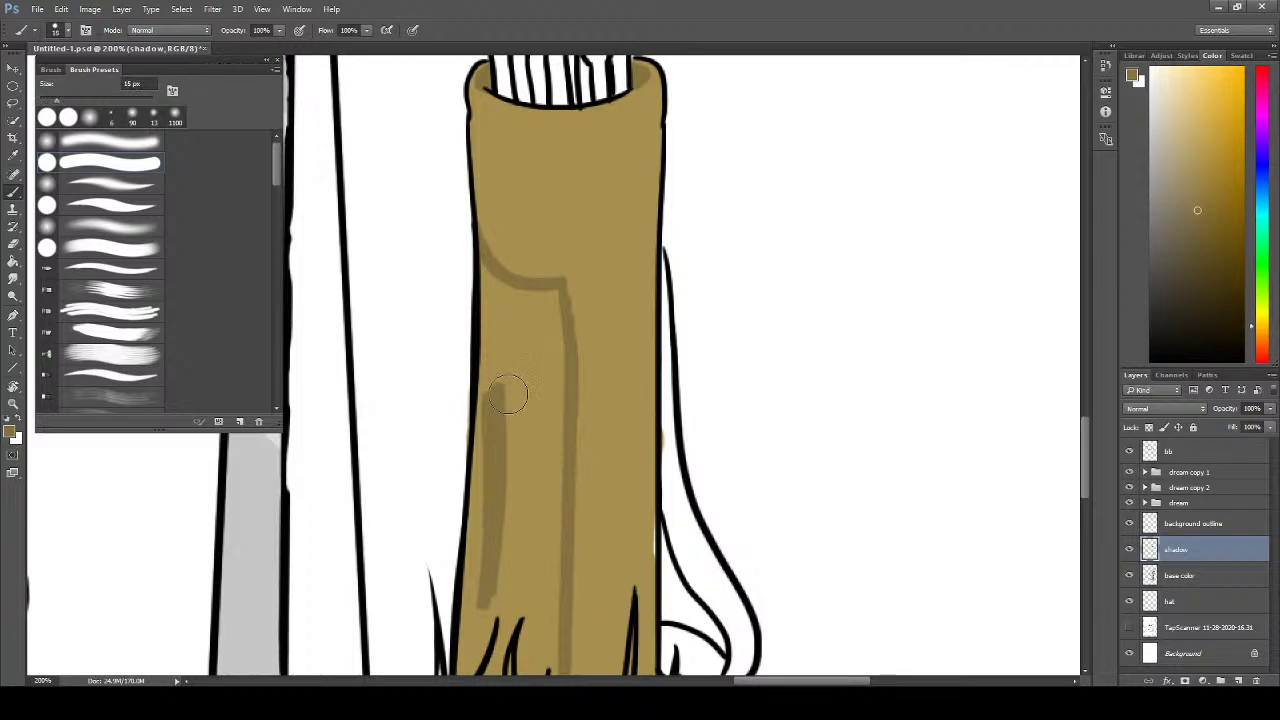
key(bracketright)
key(bracketright)
key(bracketright)
key(bracketright)
key(bracketright)
key(bracketright)
key(bracketright)
mouse_move(518, 356)
mouse_down()
mouse_move(524, 530)
mouse_move(556, 410)
mouse_move(558, 470)
mouse_move(537, 455)
mouse_move(548, 360)
mouse_move(540, 310)
mouse_move(530, 320)
mouse_move(488, 305)
mouse_move(509, 366)
mouse_move(470, 540)
mouse_move(480, 394)
mouse_move(468, 592)
mouse_move(495, 605)
mouse_move(514, 400)
mouse_move(518, 560)
mouse_move(505, 515)
mouse_up()
drag(505, 396, 502, 478)
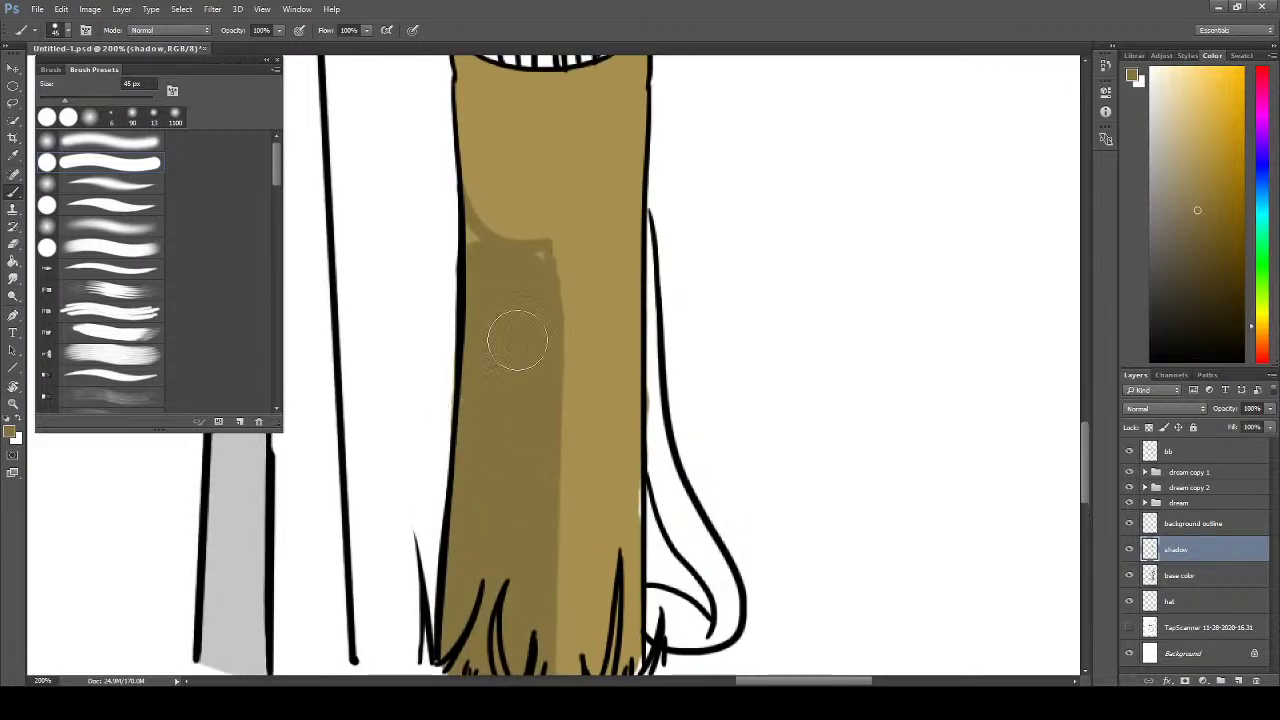
- Fill the gaps along the shadow's upper edge with an 8 px brush and smooth its upper right side with the 9 px eraser
key(bracketleft)
key(bracketleft)
key(bracketleft)
key(bracketleft)
key(bracketleft)
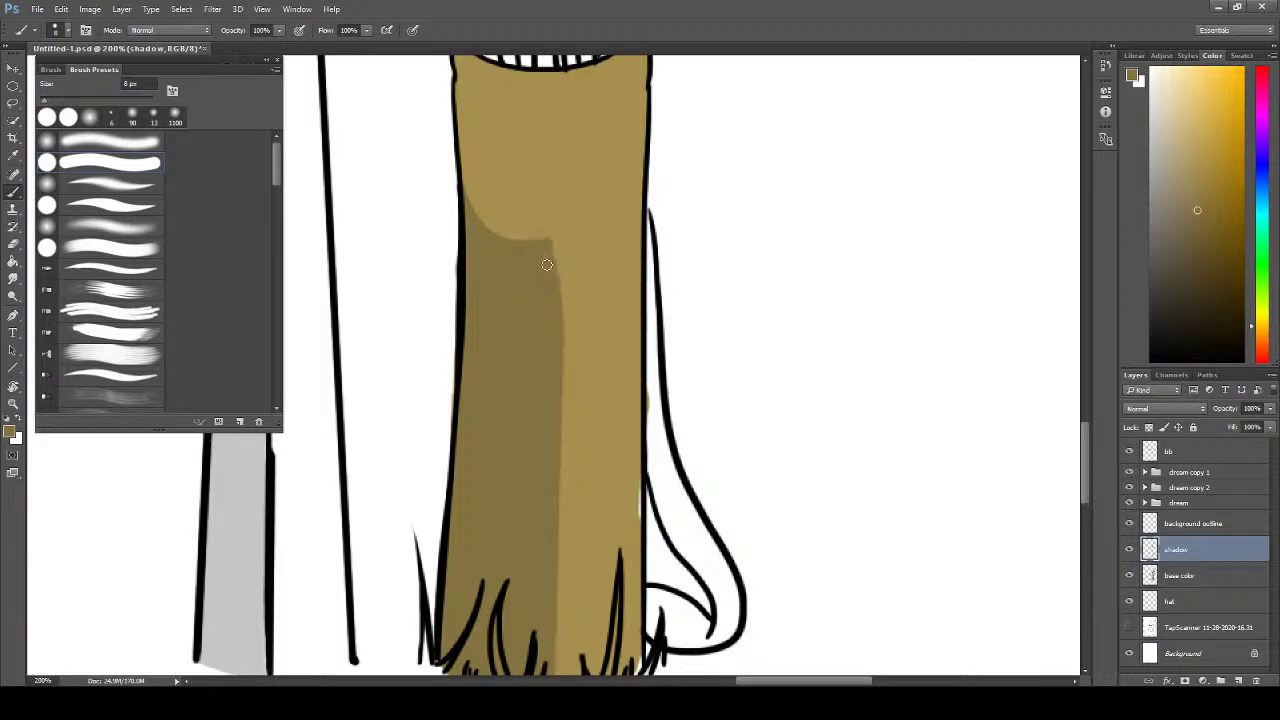
key(e)
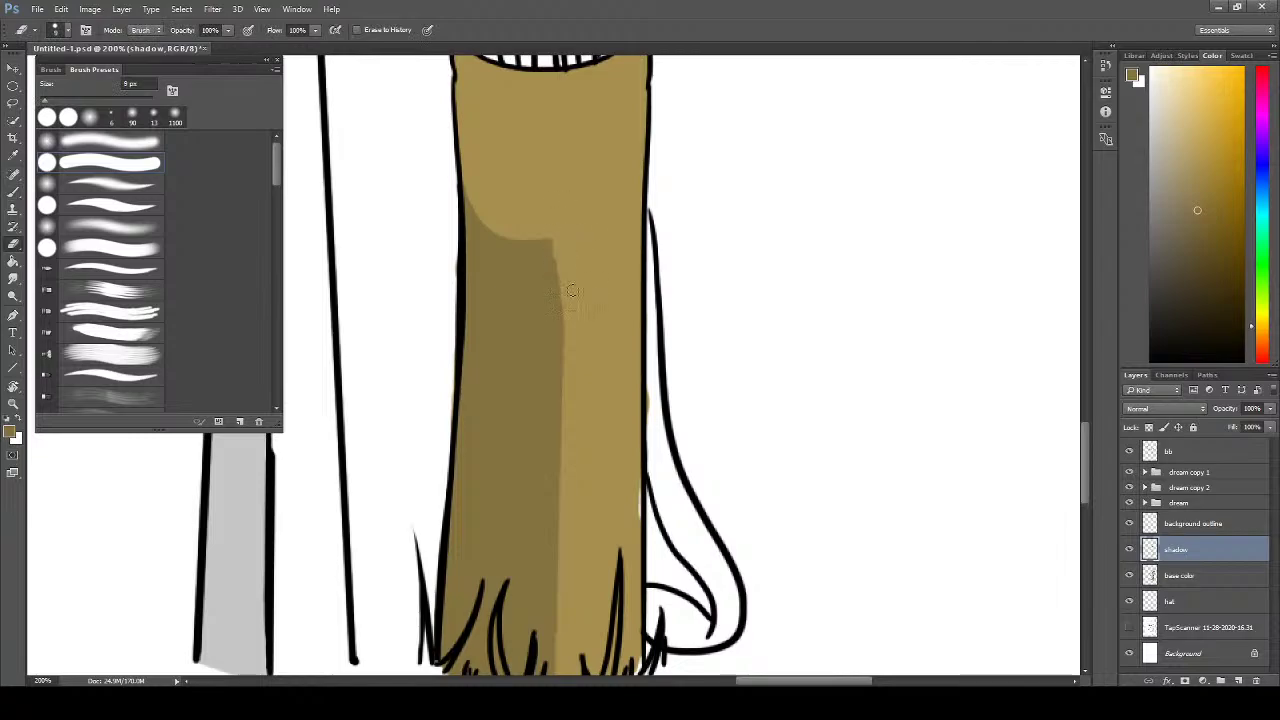
drag(561, 268, 567, 294)
drag(568, 306, 576, 360)
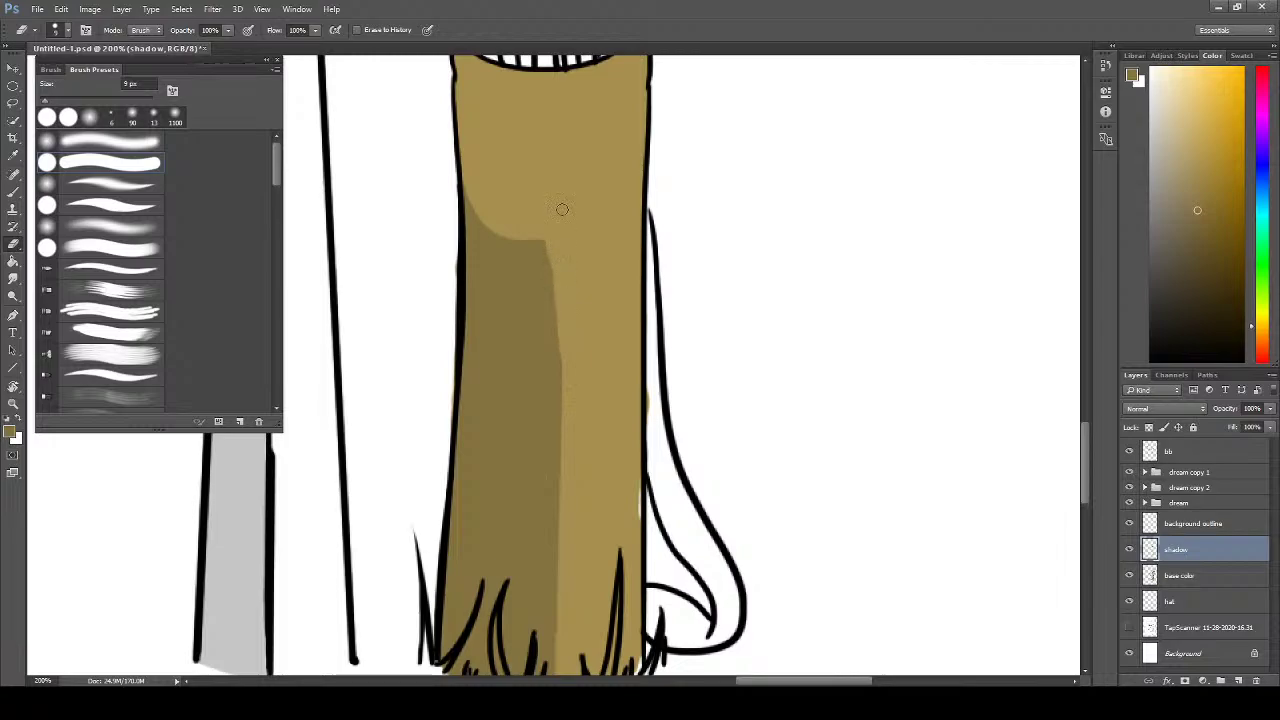
- Erase the brown spilling below the grass at the quiver's foot on the shadow layer and the base color layer
mouse_move(488, 424)
mouse_down()
mouse_move(466, 534)
mouse_move(463, 344)
mouse_up()
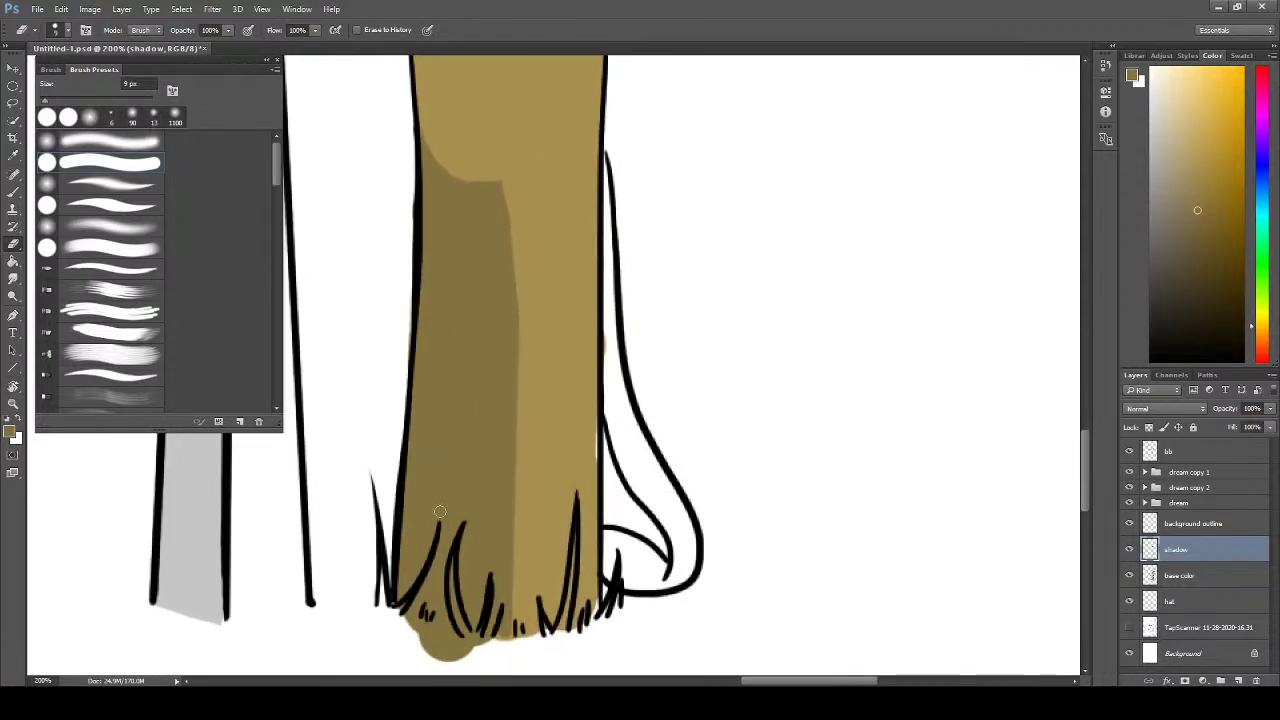
mouse_move(415, 640)
mouse_down()
mouse_move(483, 650)
mouse_move(429, 650)
mouse_move(454, 660)
mouse_move(490, 652)
mouse_move(416, 633)
mouse_move(501, 647)
mouse_move(416, 633)
mouse_up()
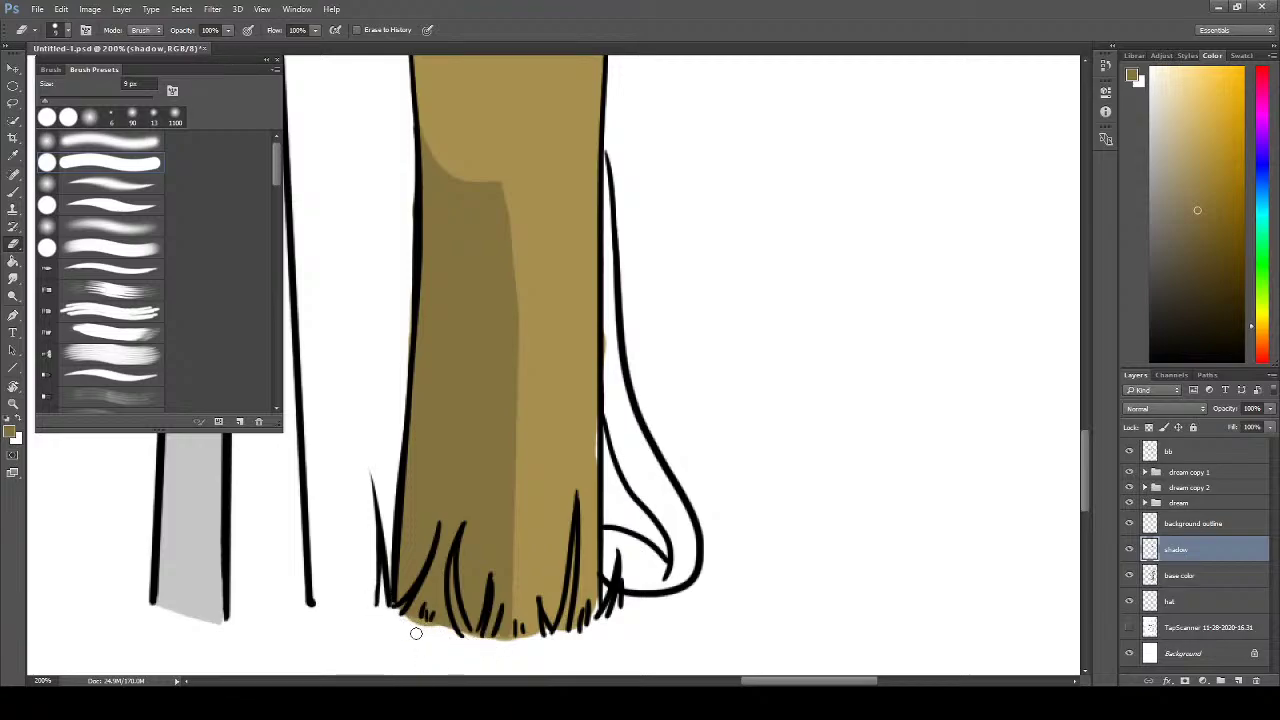
click(1206, 580)
mouse_move(417, 582)
mouse_down()
mouse_move(438, 632)
mouse_move(507, 651)
mouse_move(620, 553)
mouse_up()
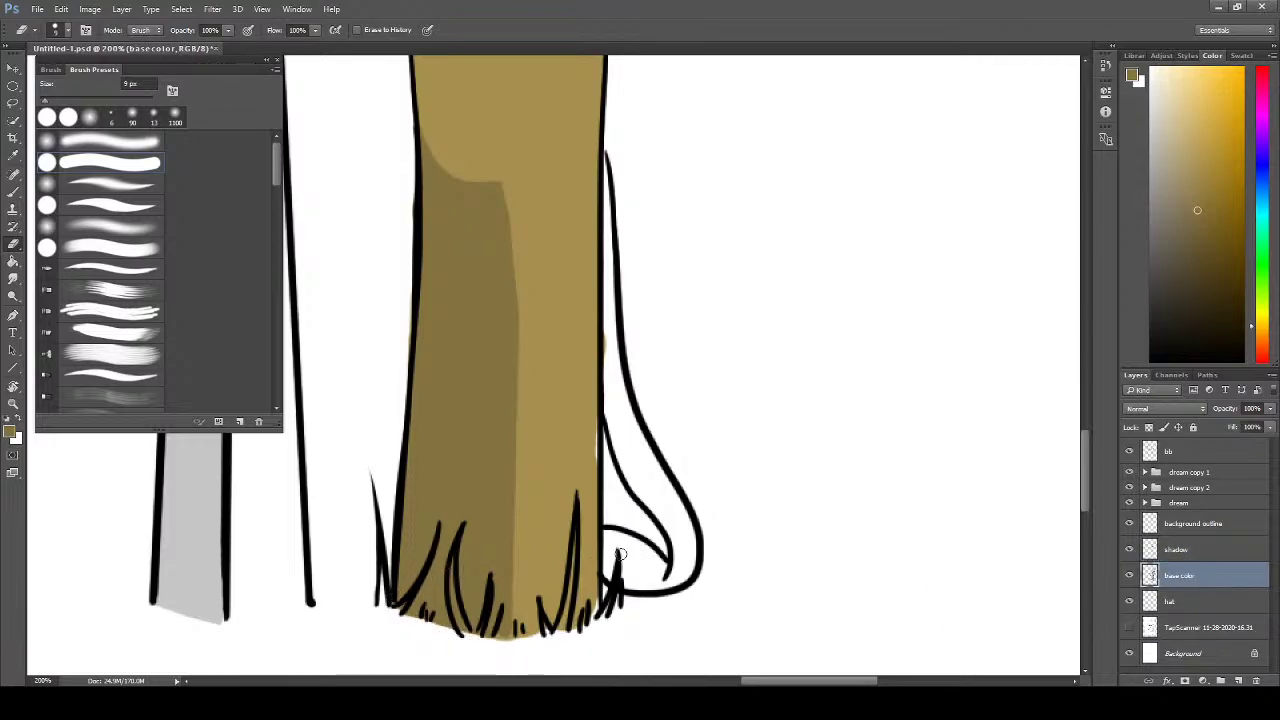
- Pick a light mint green and fill the front right arrow and two small rear arrow pieces on the base color layer
drag(645, 425, 751, 553)
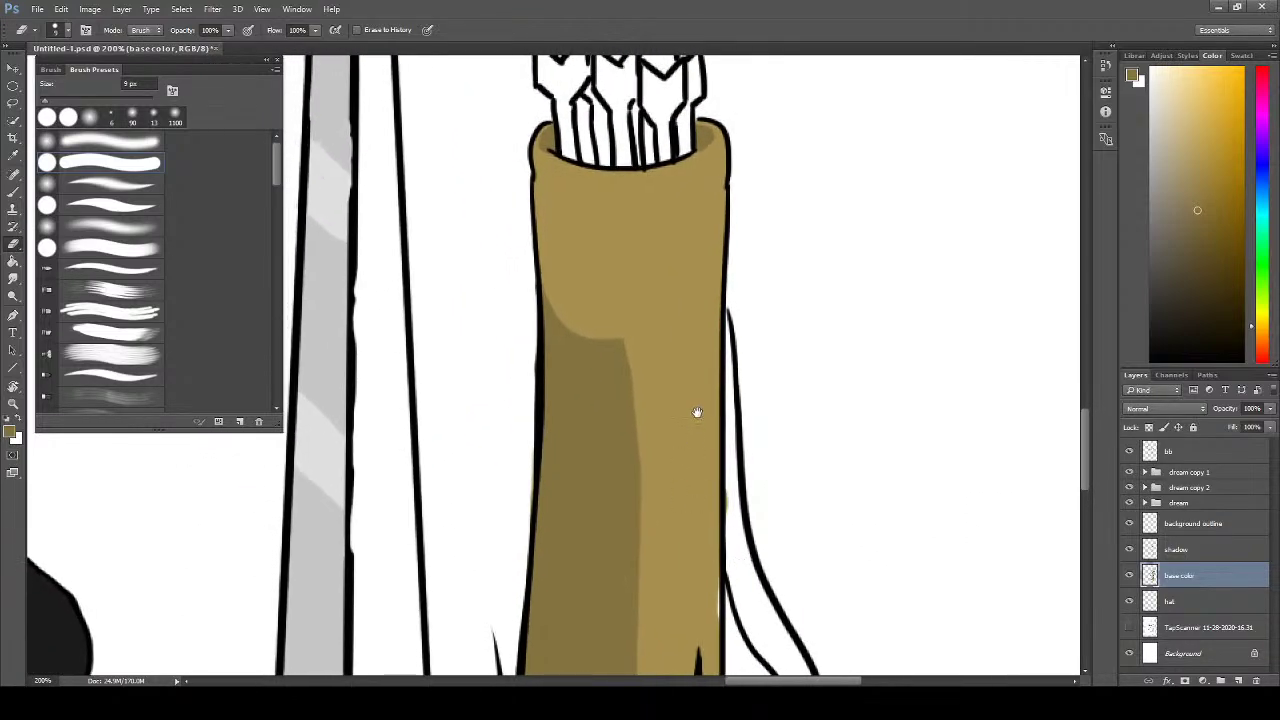
drag(697, 412, 683, 469)
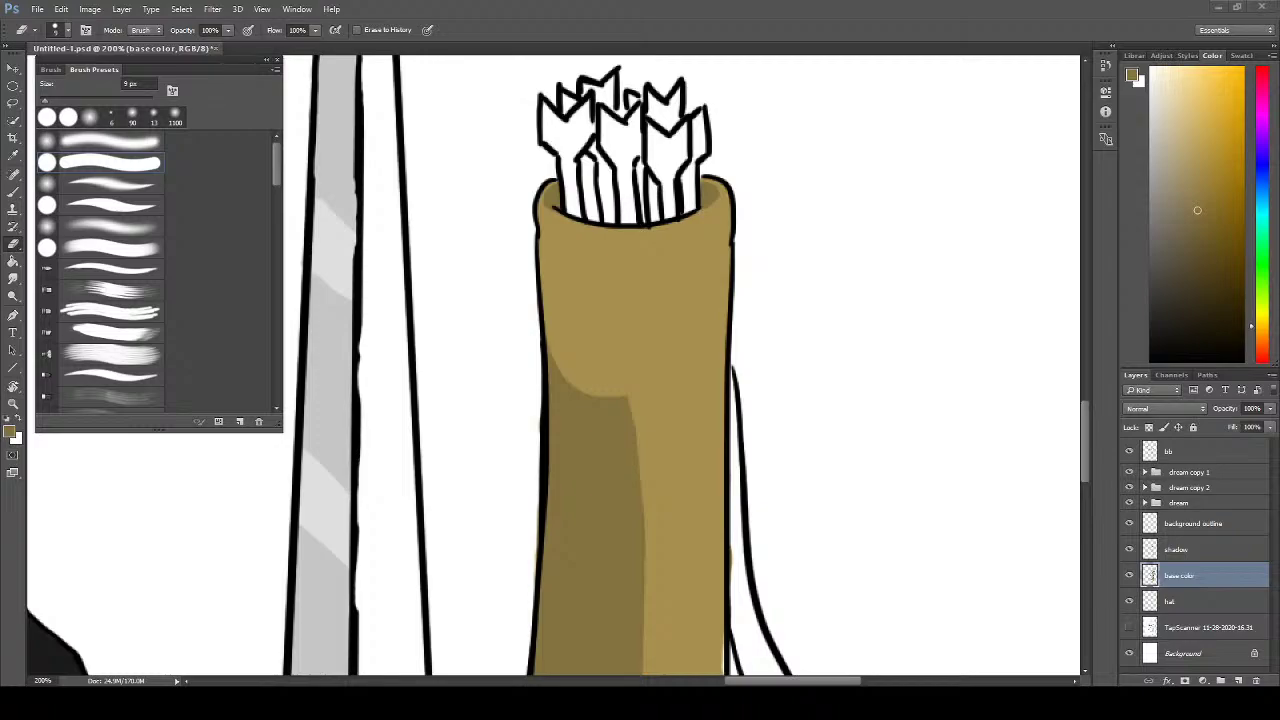
mouse_move(689, 414)
mouse_down()
mouse_move(713, 485)
mouse_move(704, 497)
mouse_up()
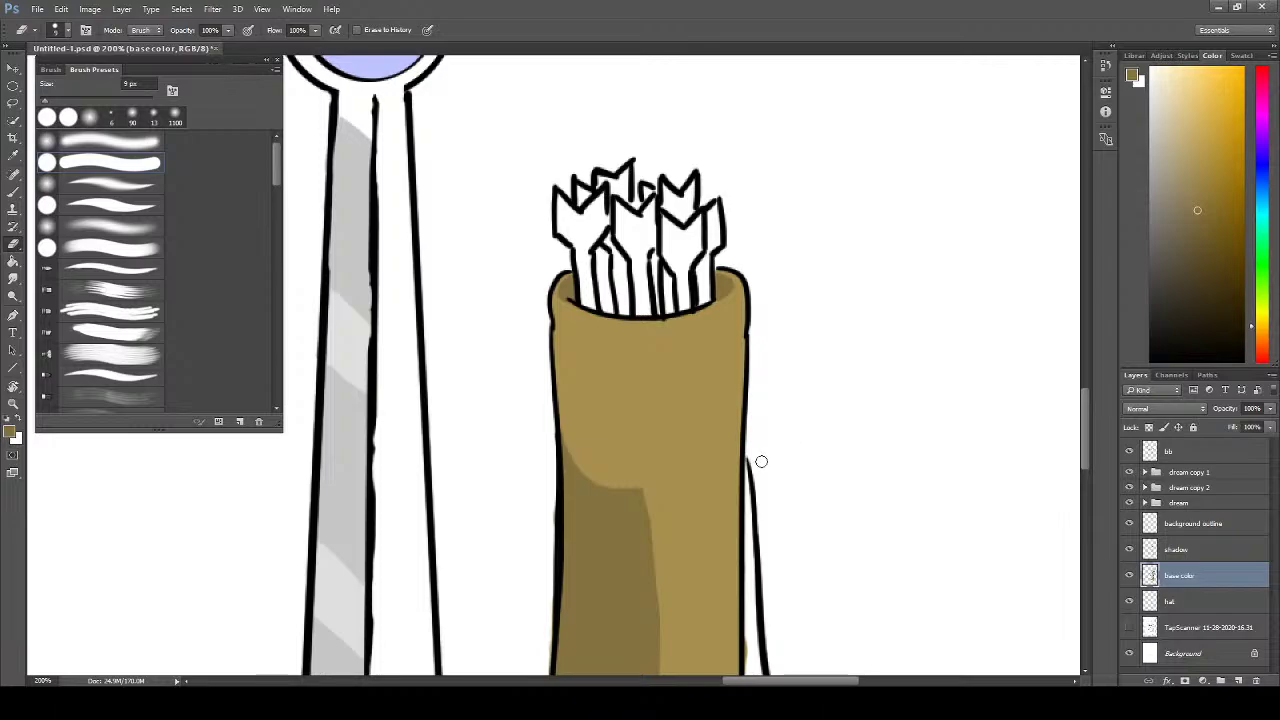
drag(817, 251, 746, 294)
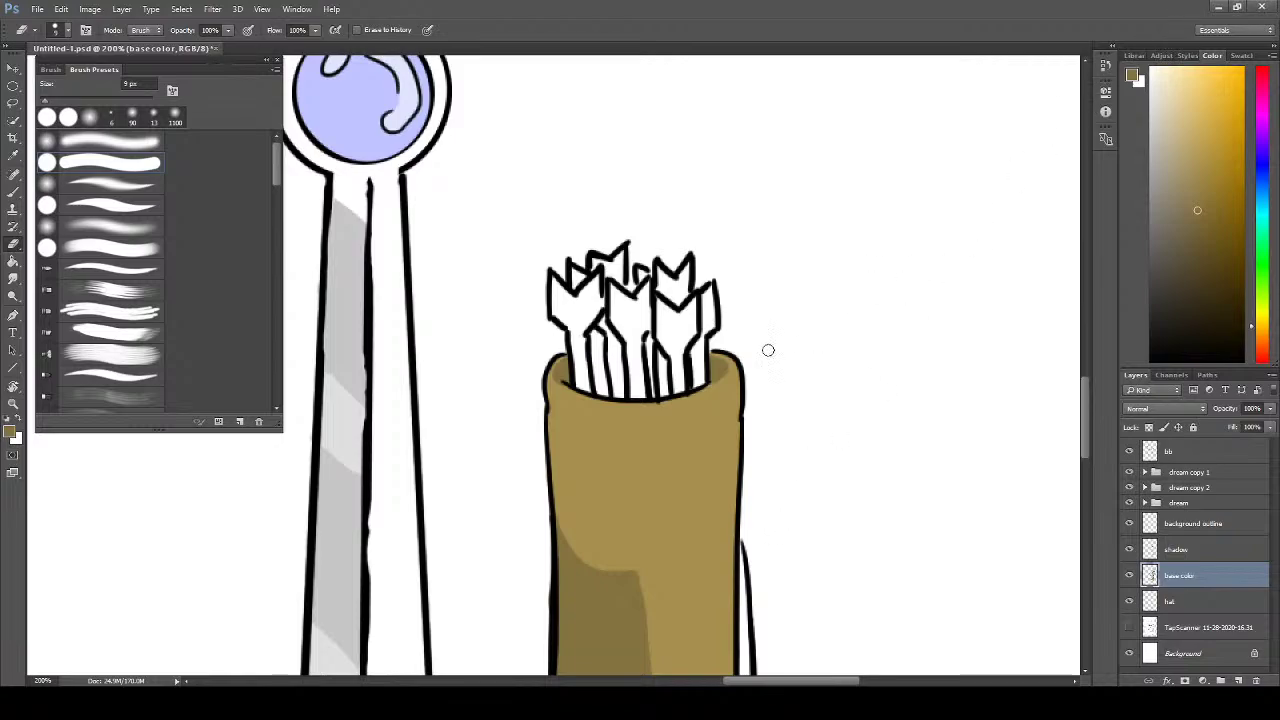
click(1267, 164)
mouse_move(1264, 180)
mouse_down()
mouse_move(1268, 242)
mouse_move(1268, 230)
mouse_up()
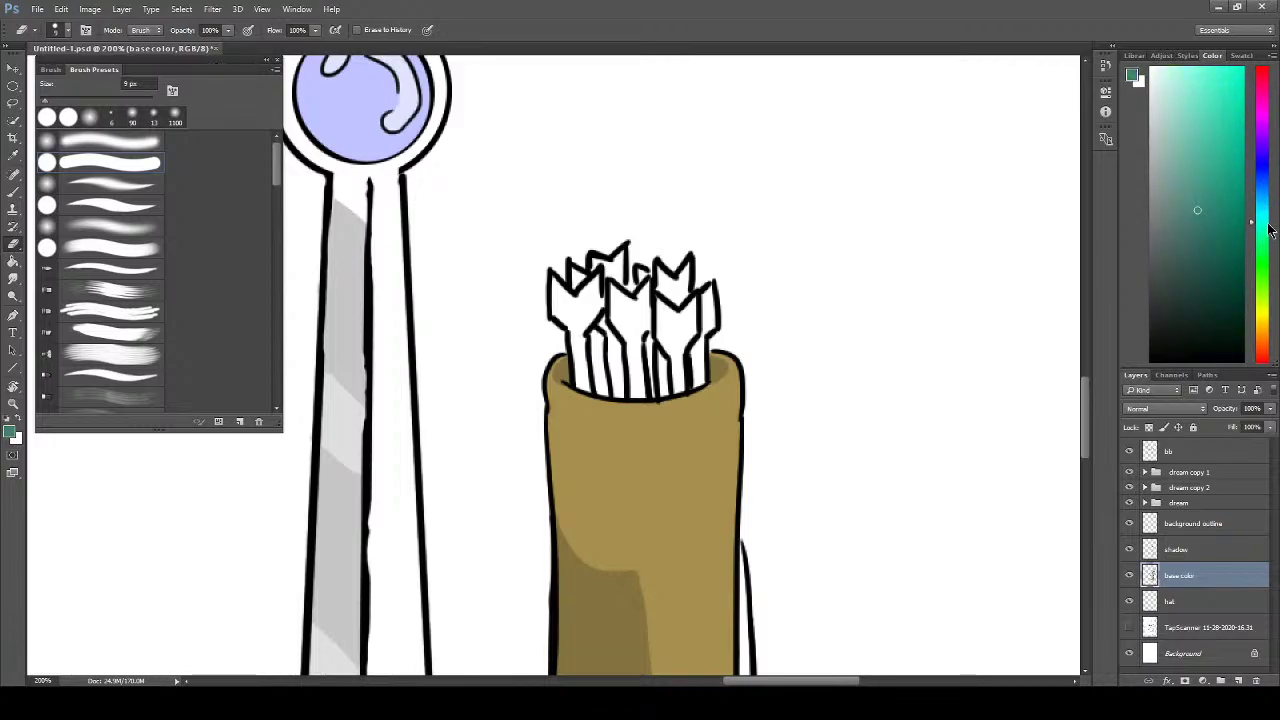
click(1192, 132)
drag(1192, 132, 1183, 82)
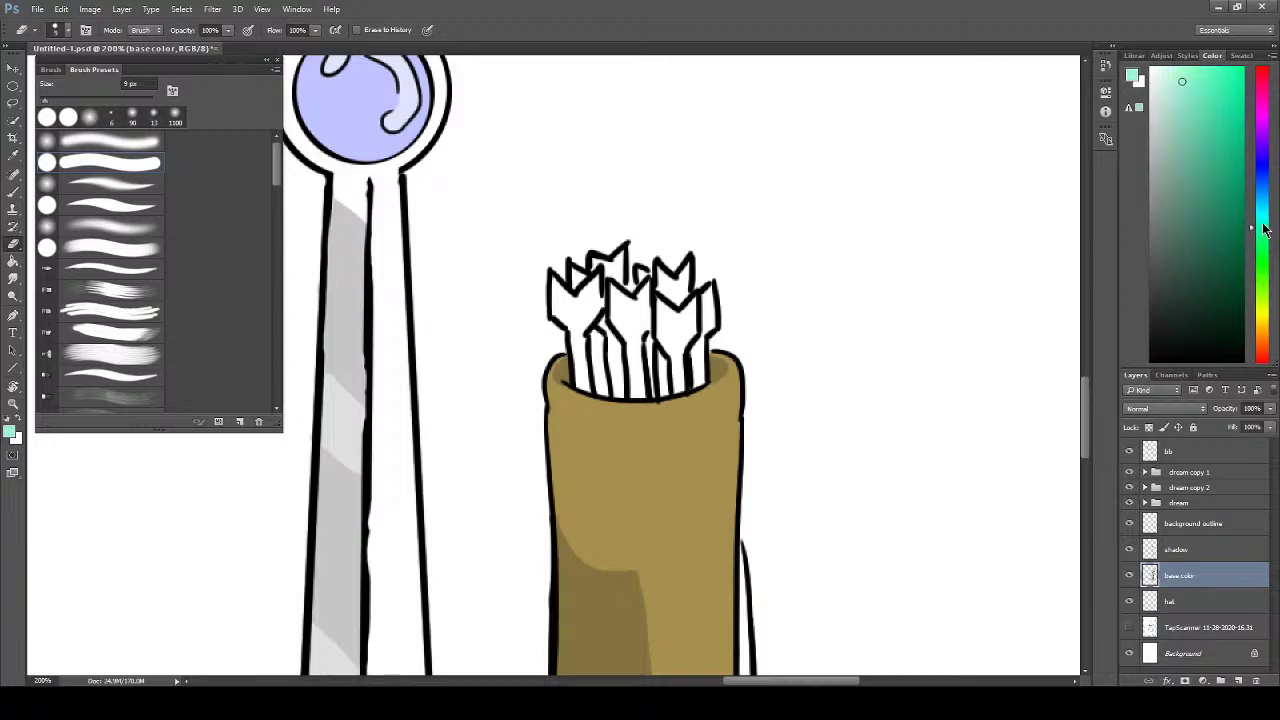
mouse_move(1197, 80)
mouse_down()
mouse_move(1178, 82)
mouse_move(1192, 74)
mouse_up()
key(b)
mouse_move(662, 318)
mouse_down()
mouse_move(678, 390)
mouse_move(662, 307)
mouse_move(677, 336)
mouse_move(690, 322)
mouse_up()
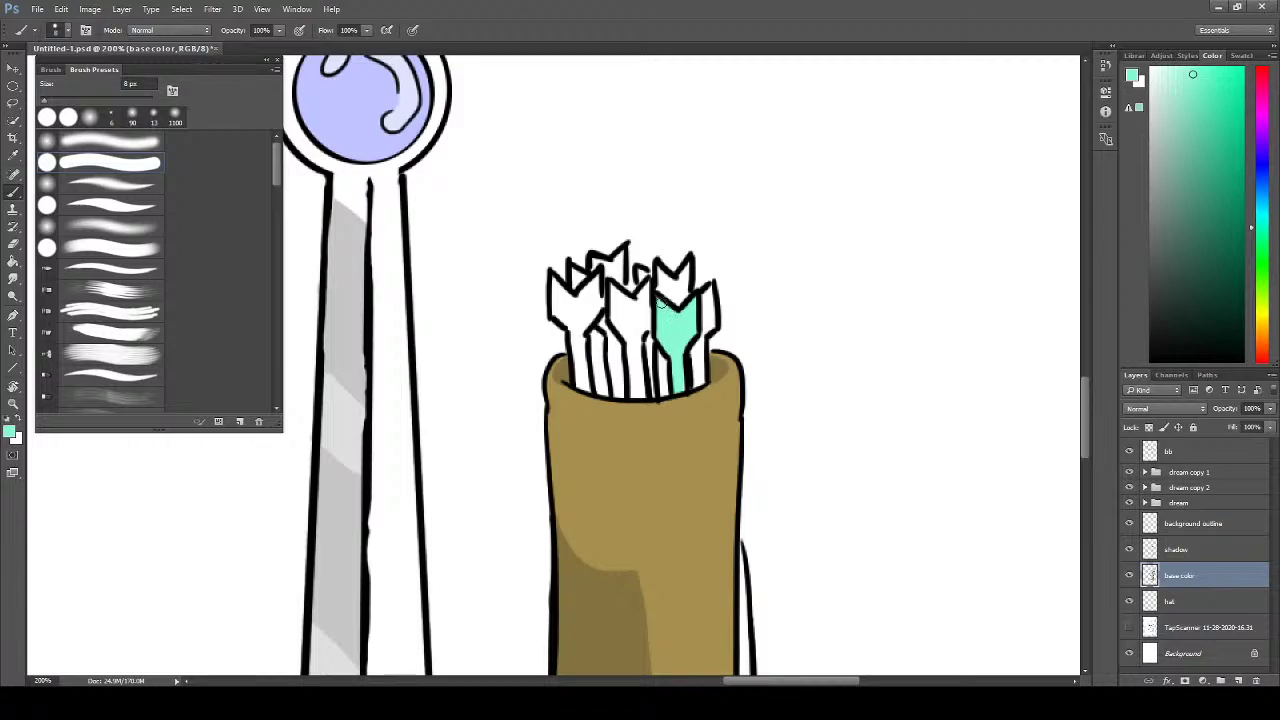
mouse_move(567, 290)
mouse_down()
mouse_move(576, 270)
mouse_move(577, 291)
mouse_up()
drag(645, 275, 644, 280)
- Pick a darker saturated green and fill the front left arrow, the tall rear arrow and the far right arrow
drag(1190, 182, 1223, 90)
drag(1249, 71, 1243, 157)
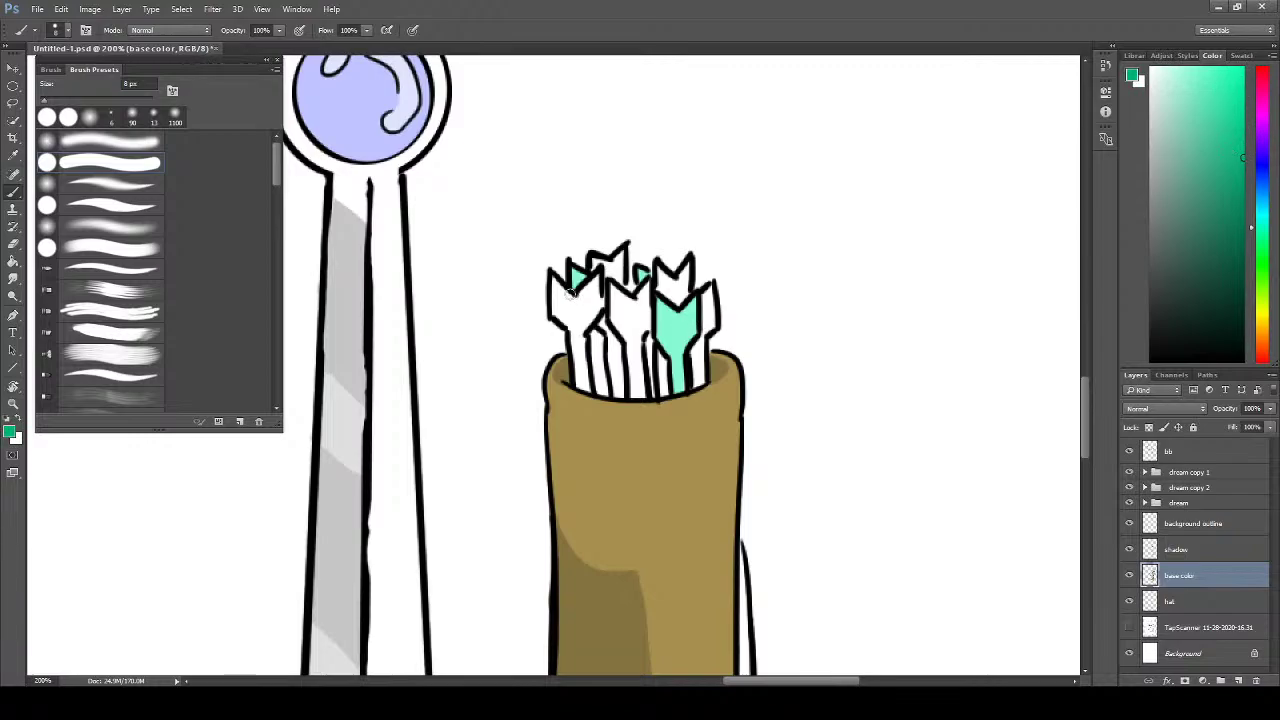
mouse_move(556, 290)
mouse_down()
mouse_move(553, 318)
mouse_move(556, 288)
mouse_move(576, 383)
mouse_move(590, 388)
mouse_move(576, 313)
mouse_move(596, 282)
mouse_move(599, 305)
mouse_move(584, 314)
mouse_up()
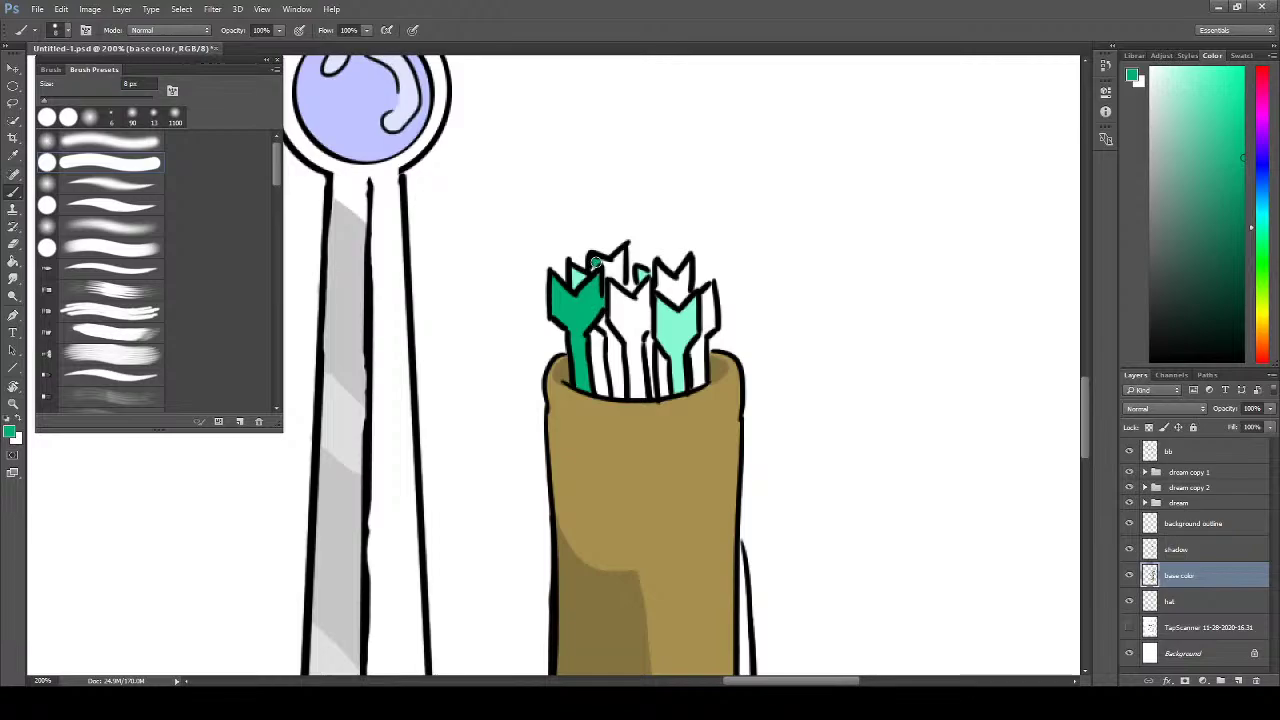
mouse_move(596, 265)
mouse_down()
mouse_move(620, 256)
mouse_move(613, 276)
mouse_up()
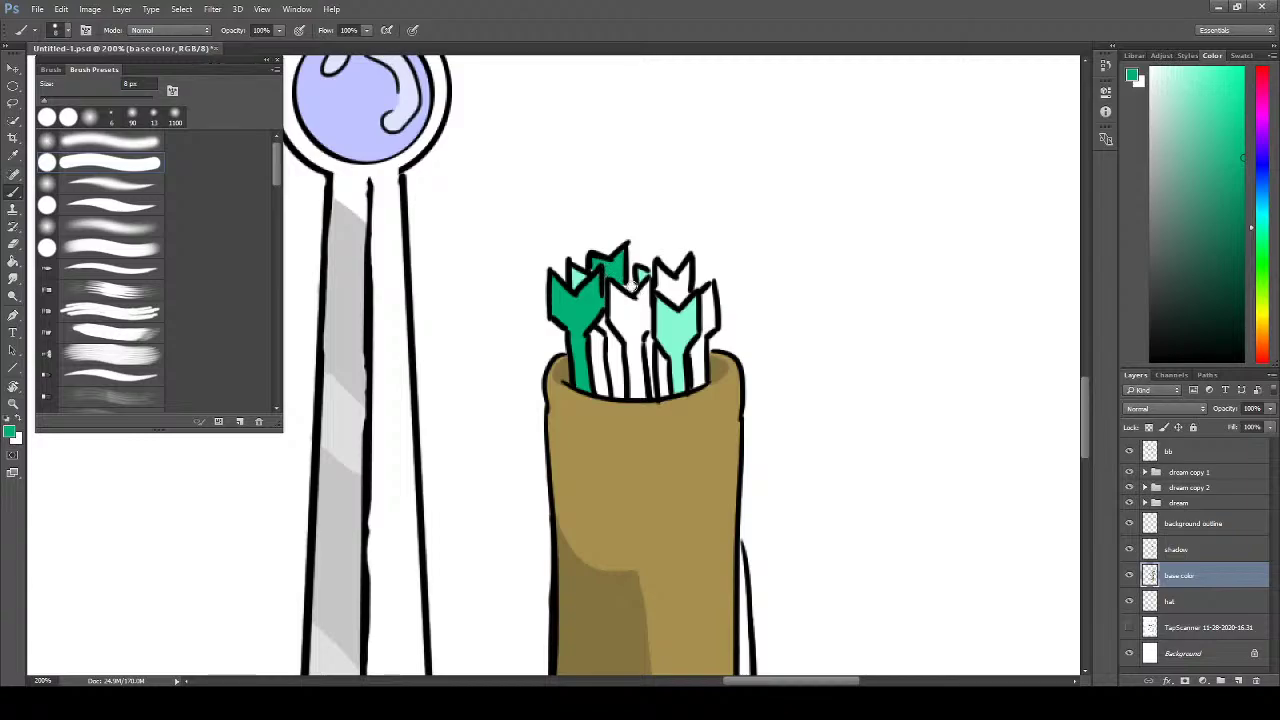
mouse_move(707, 300)
mouse_down()
mouse_move(697, 382)
mouse_move(695, 352)
mouse_up()
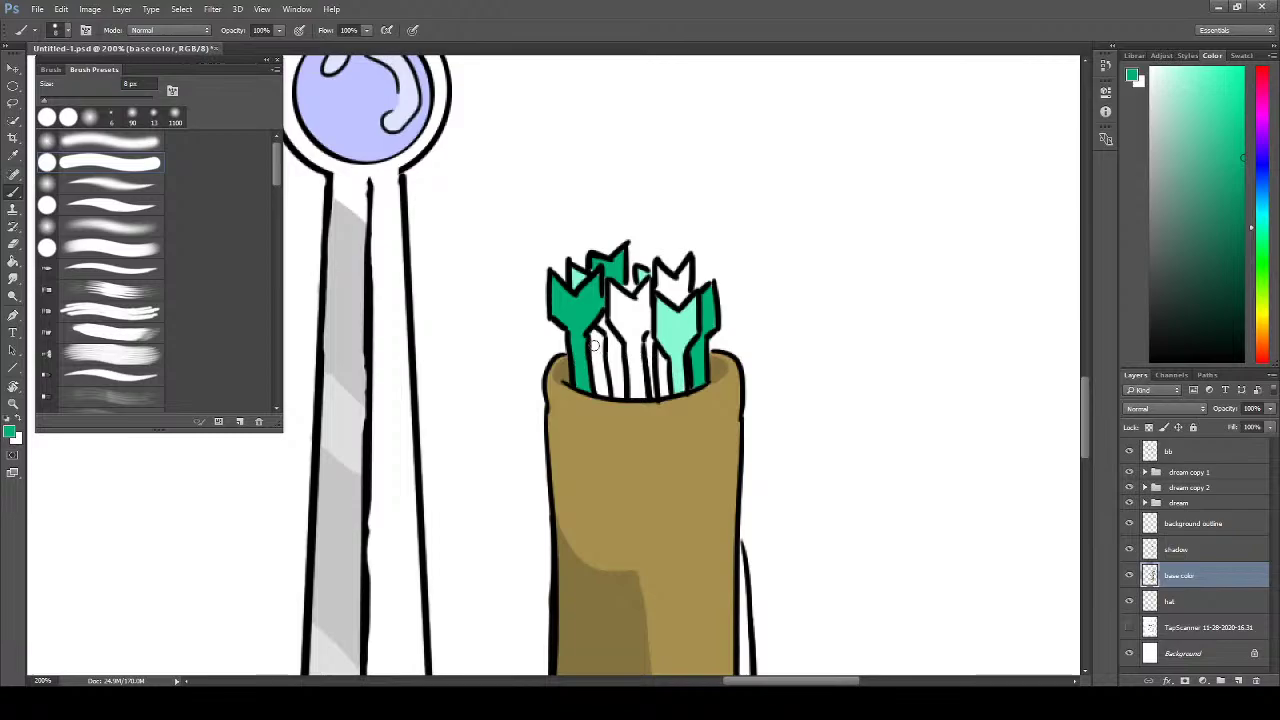
- Pick a dark muted green and fill the narrow shafts beside the front left arrow and just right of the central arrow
mouse_move(594, 345)
mouse_down()
mouse_move(602, 392)
mouse_move(599, 377)
mouse_up()
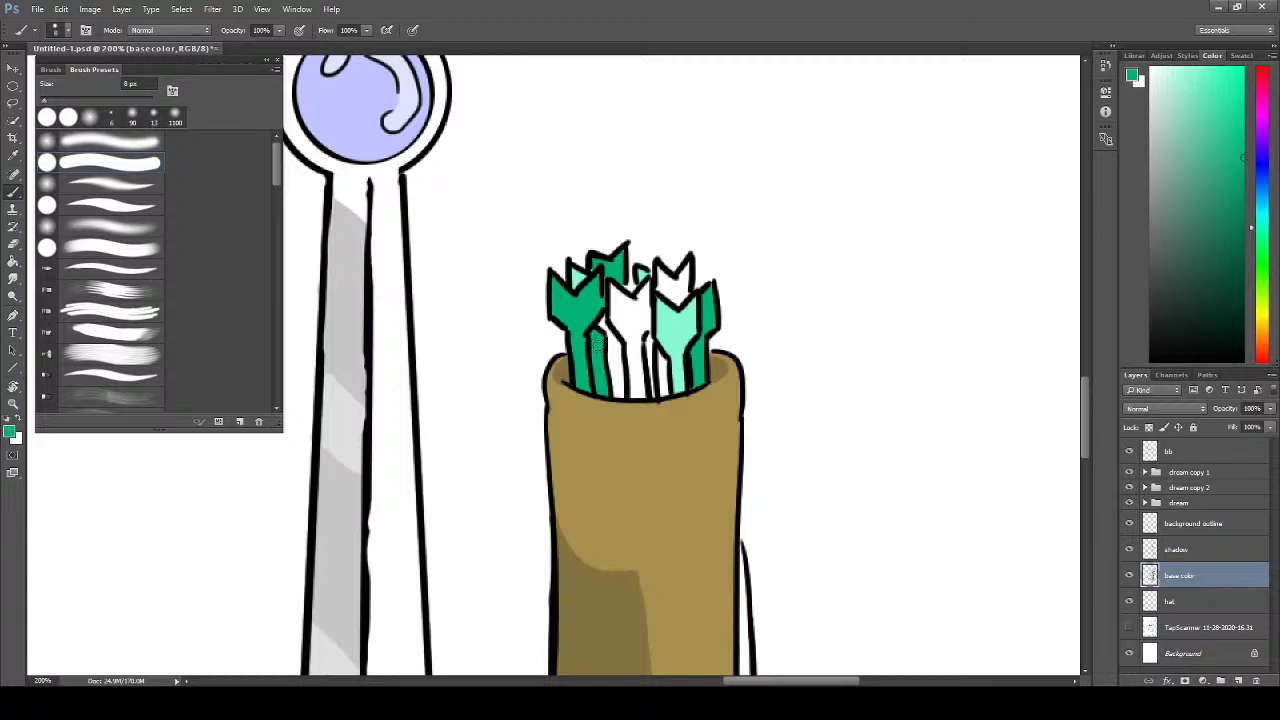
click(1265, 252)
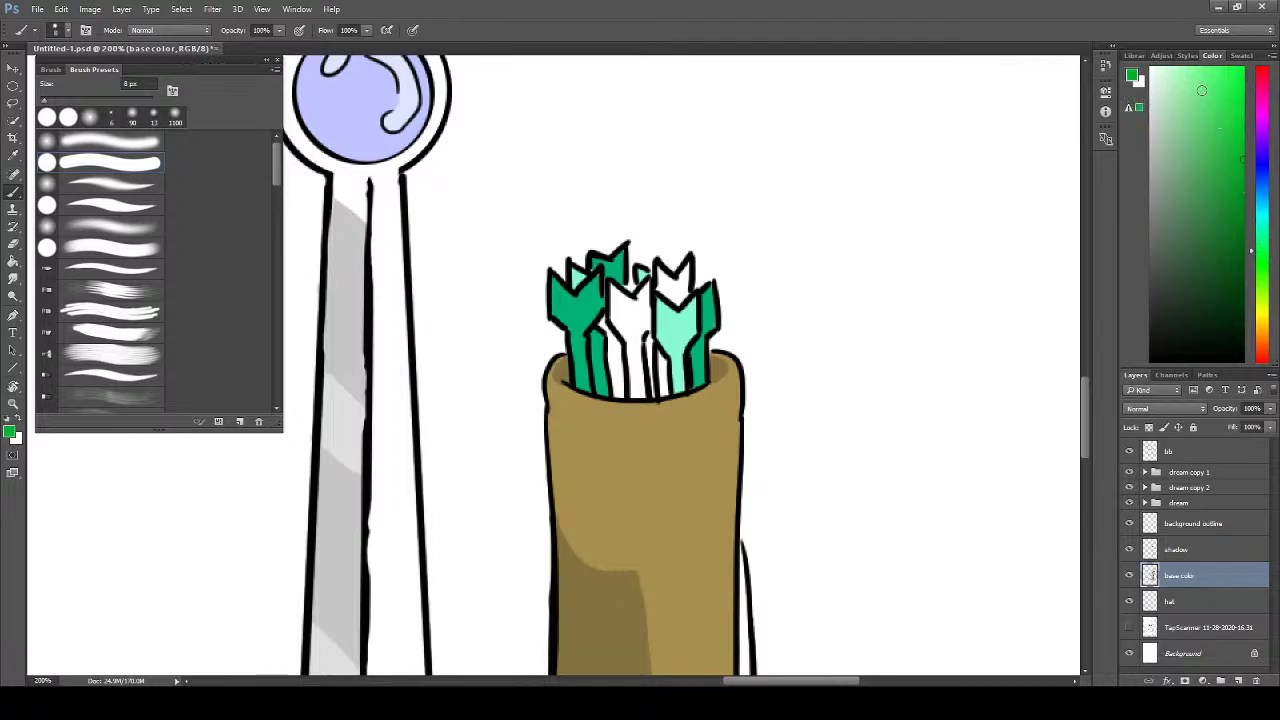
drag(1209, 110, 1213, 183)
drag(592, 347, 601, 389)
click(1204, 231)
mouse_move(598, 381)
mouse_down()
mouse_move(596, 345)
mouse_move(602, 393)
mouse_move(597, 347)
mouse_up()
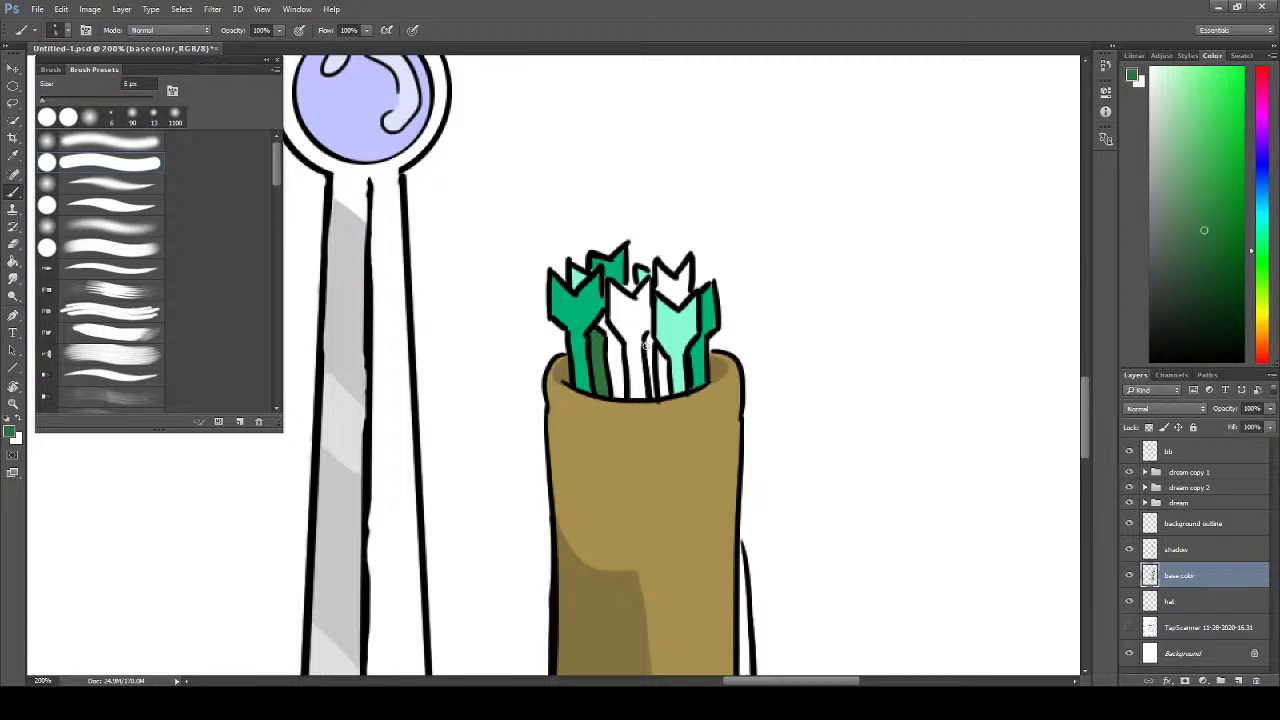
drag(645, 345, 650, 372)
drag(647, 341, 657, 383)
- Pick a medium muted green and fill the two narrow shafts directly left of the central arrow and left of the mint arrow
click(1202, 184)
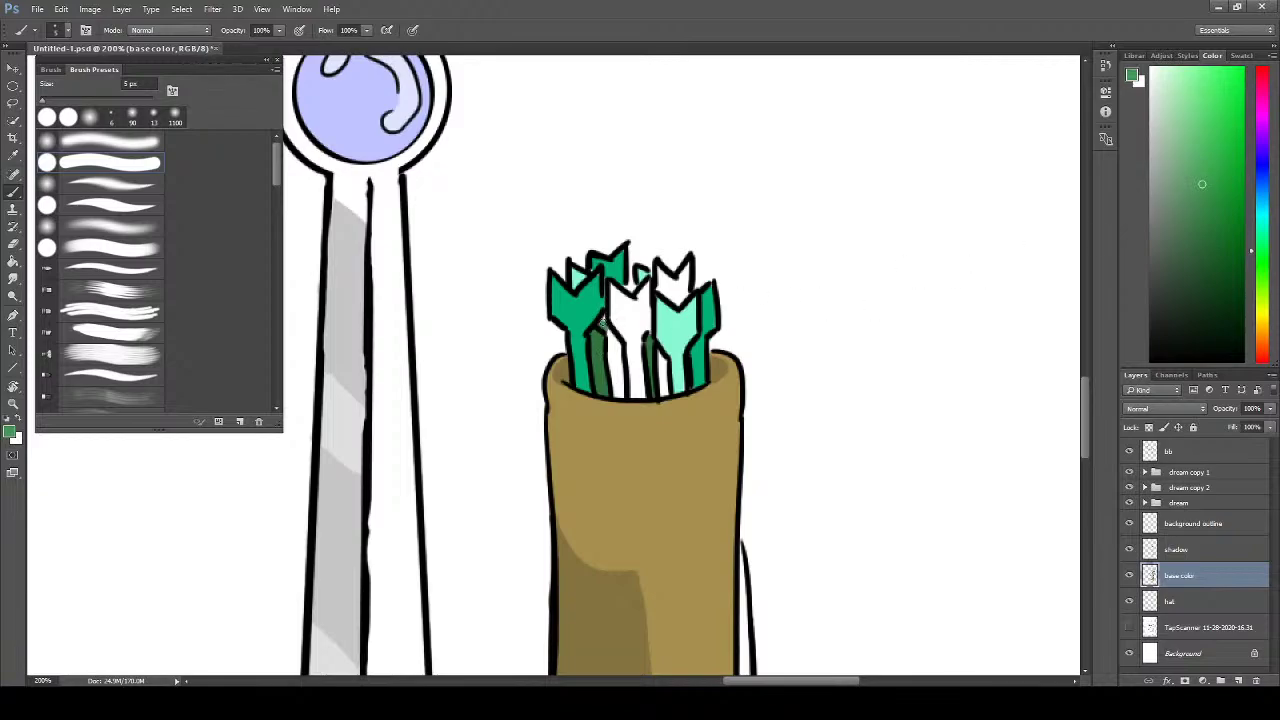
mouse_move(603, 320)
mouse_down()
mouse_move(615, 387)
mouse_move(618, 343)
mouse_move(603, 322)
mouse_up()
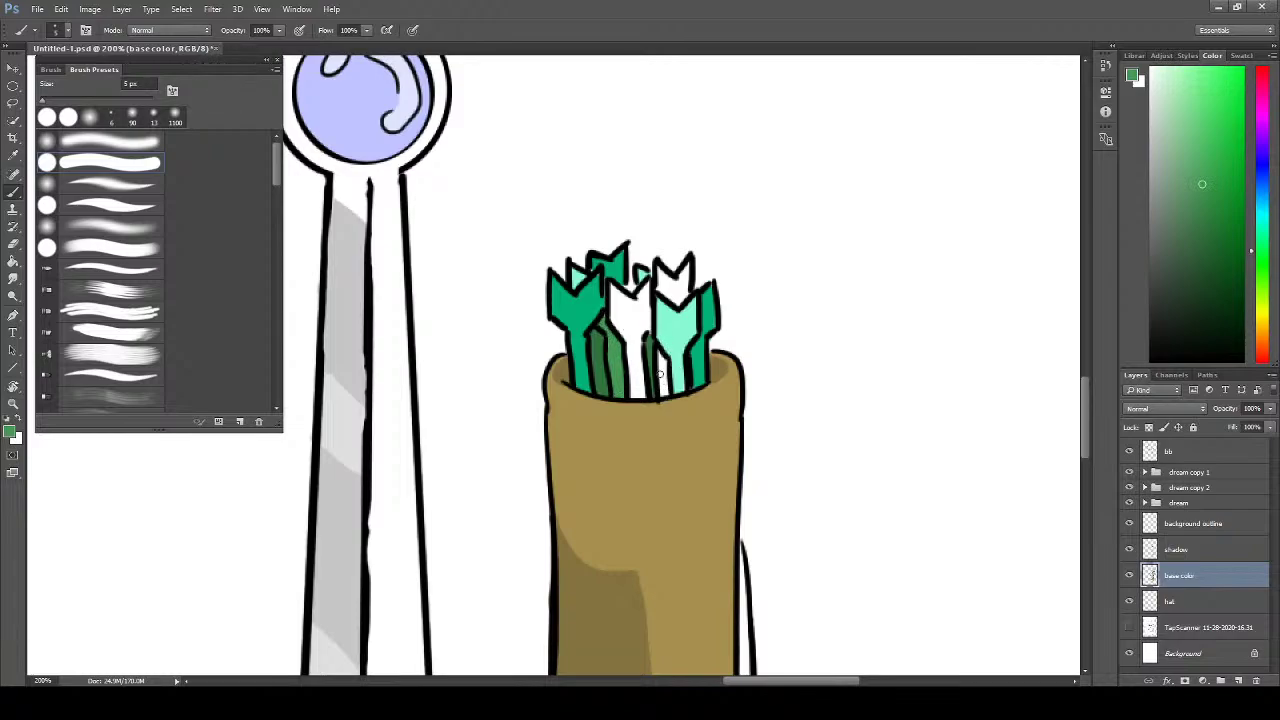
mouse_move(661, 356)
mouse_down()
mouse_move(663, 395)
mouse_move(663, 378)
mouse_up()
- Pick a light green and fill the central front arrow and the rear arrow above the mint one
click(1198, 108)
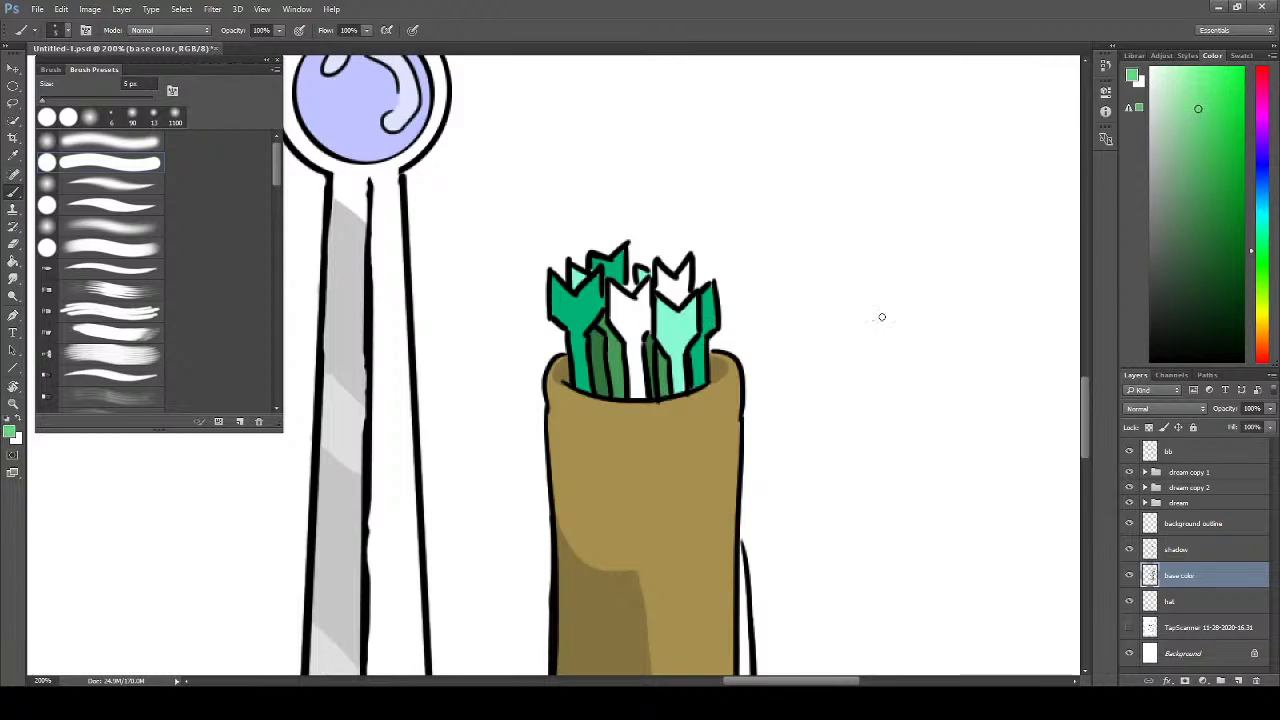
mouse_move(612, 300)
mouse_down()
mouse_move(640, 392)
mouse_move(612, 288)
mouse_move(639, 292)
mouse_move(648, 314)
mouse_move(645, 330)
mouse_move(620, 304)
mouse_move(641, 309)
mouse_move(622, 330)
mouse_up()
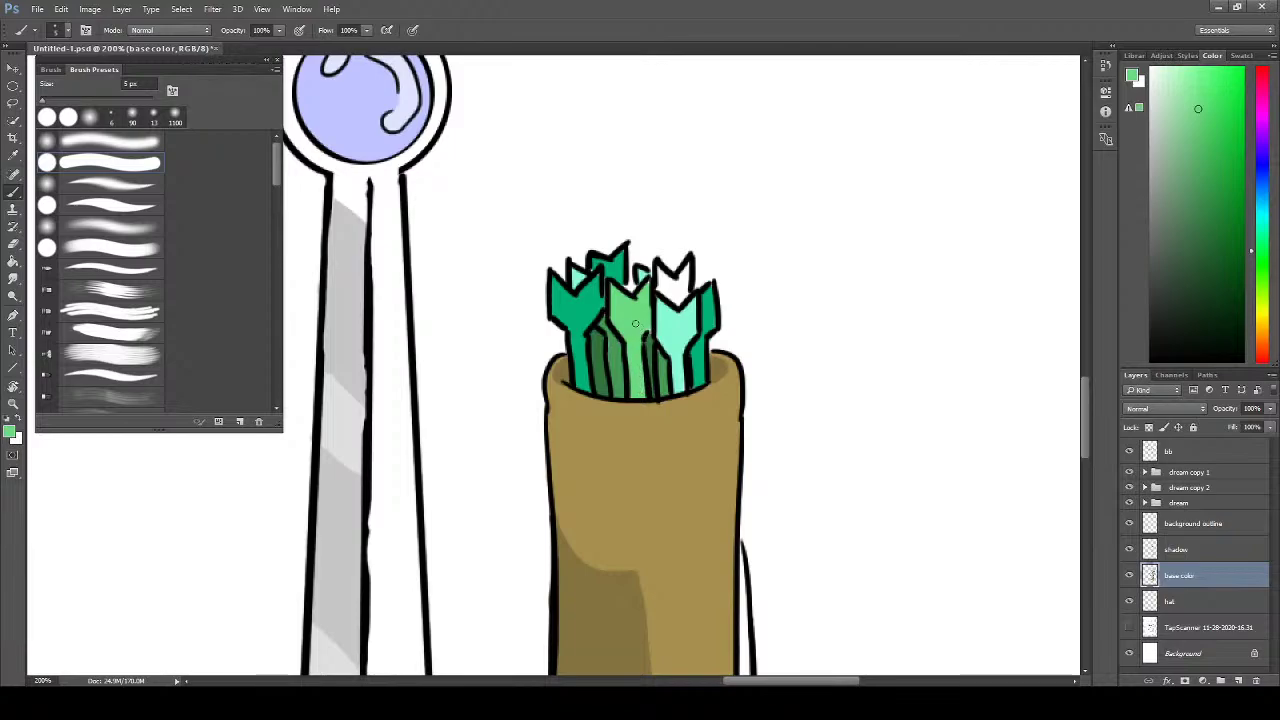
drag(661, 287, 641, 270)
mouse_move(659, 269)
mouse_down()
mouse_move(677, 284)
mouse_move(682, 270)
mouse_move(686, 291)
mouse_move(670, 288)
mouse_up()
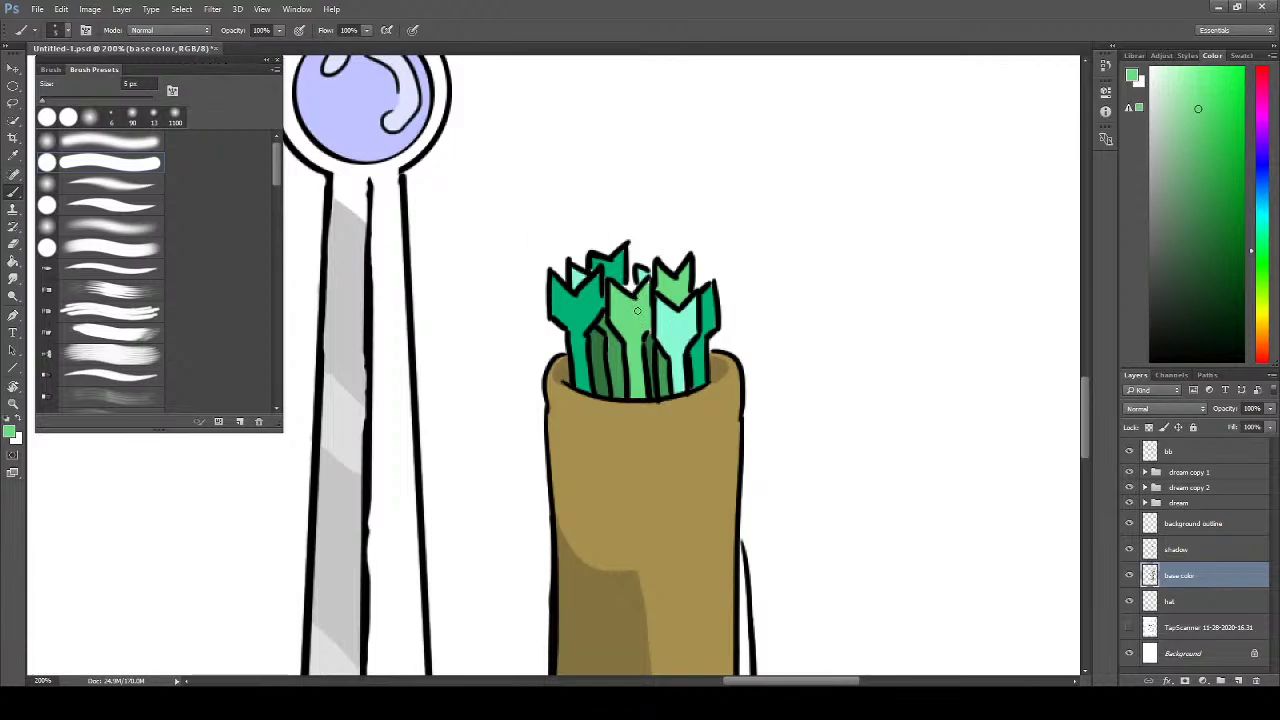
- Sample the green of the shaft directly left of the central arrow and repaint that shaft in a very dark green
key(alt)
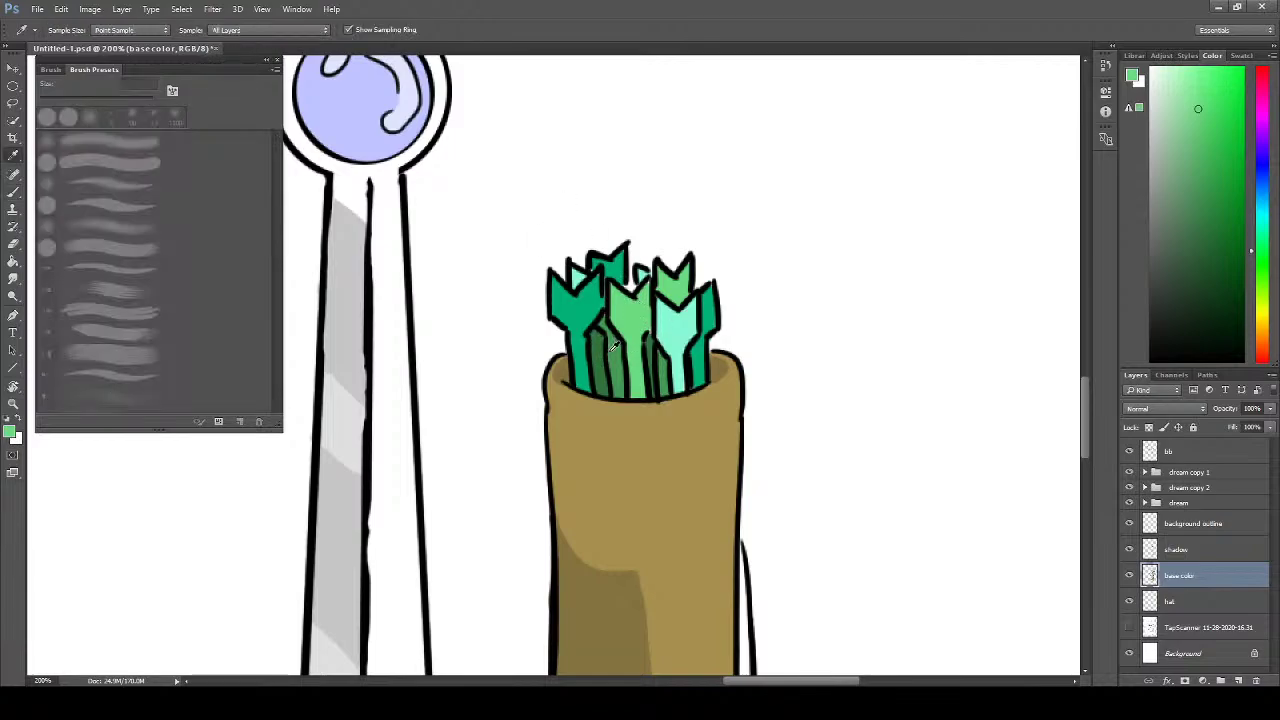
alt+click(620, 348)
key(b)
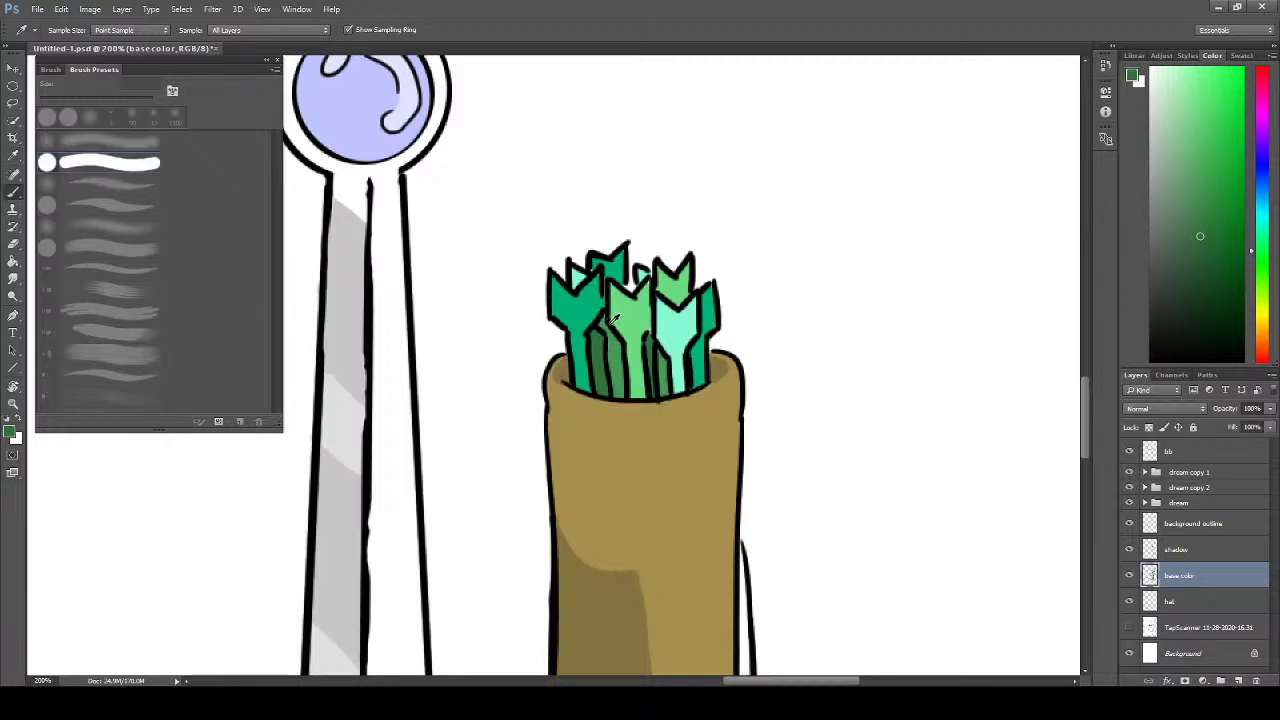
mouse_move(605, 328)
mouse_down()
mouse_move(616, 392)
mouse_move(618, 345)
mouse_up()
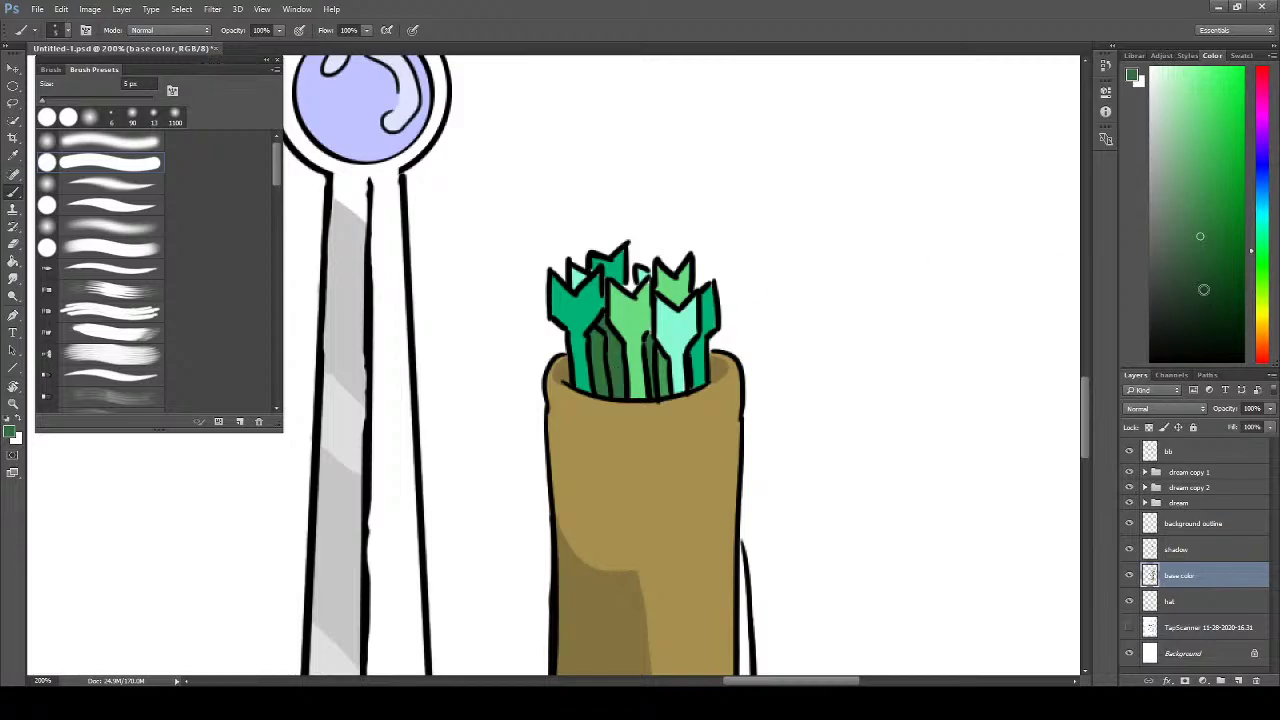
click(1200, 277)
mouse_move(590, 328)
mouse_down()
mouse_move(607, 327)
mouse_move(619, 393)
mouse_move(609, 334)
mouse_up()
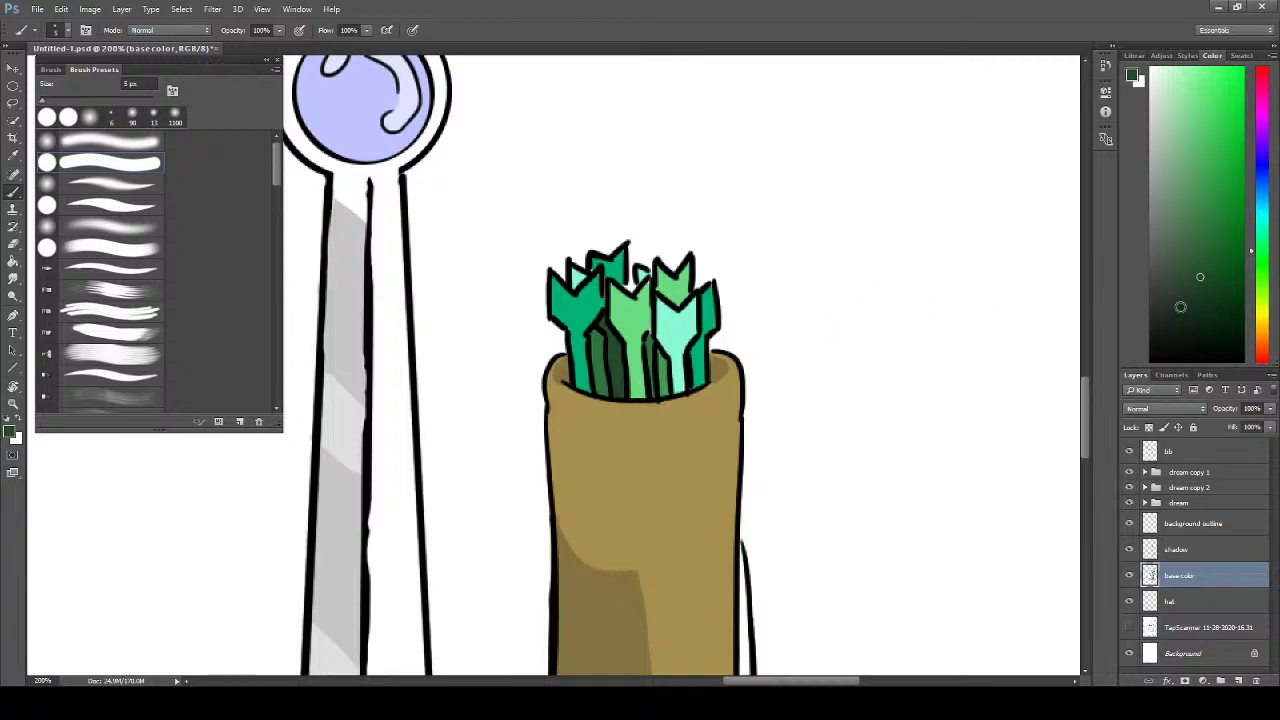
- Sample and darken the greens of the adjoining narrow shafts, repainting the one beside the front left arrow and the one right of the central arrow
key(i)
click(606, 340)
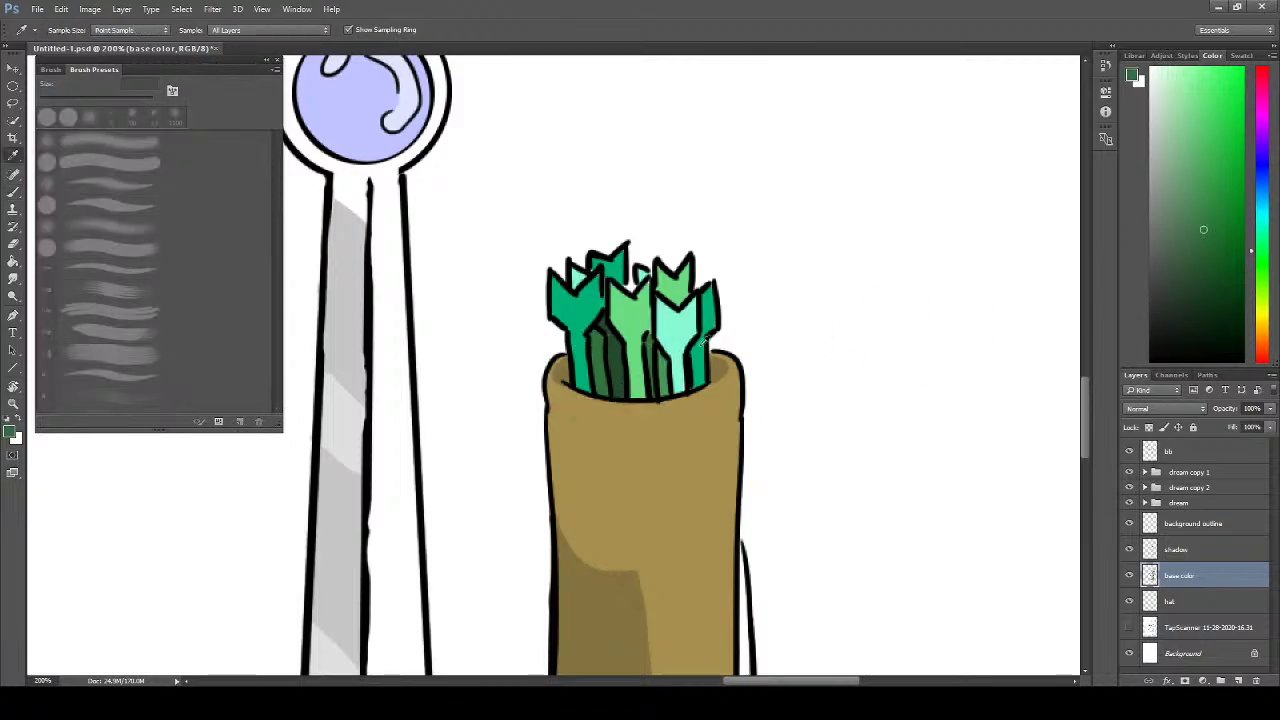
click(1204, 272)
key(b)
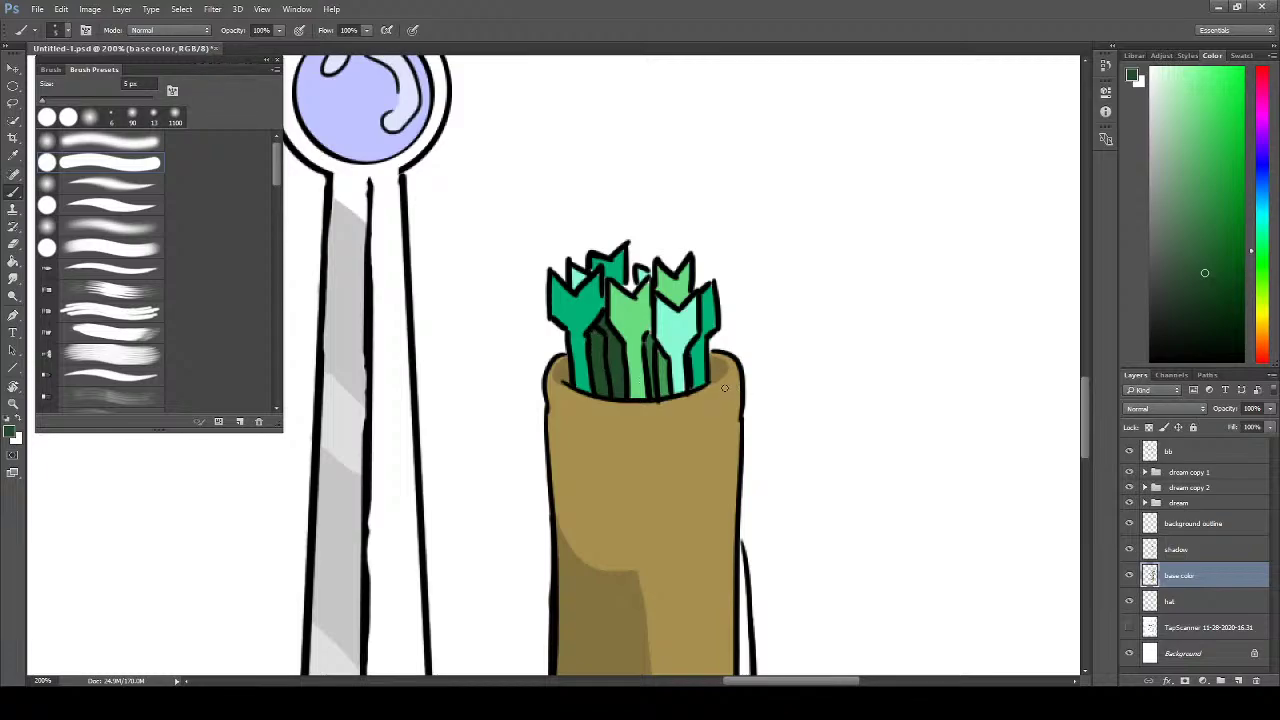
key(i)
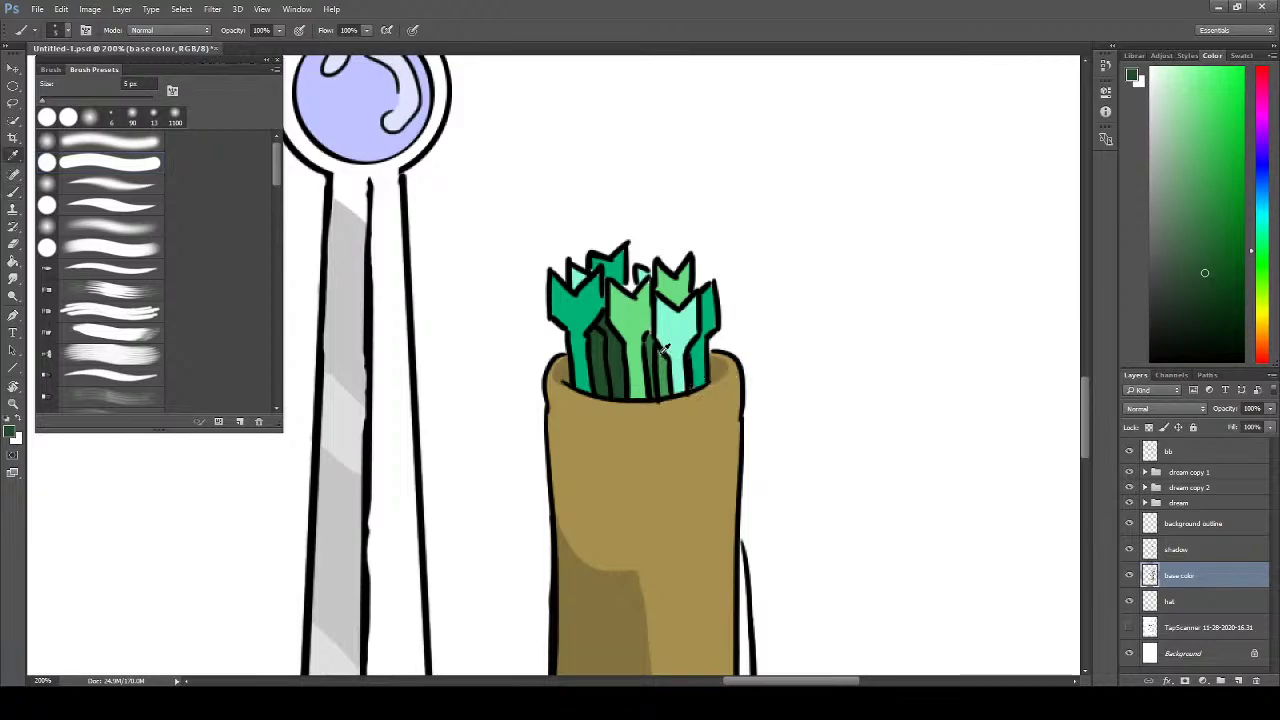
click(652, 340)
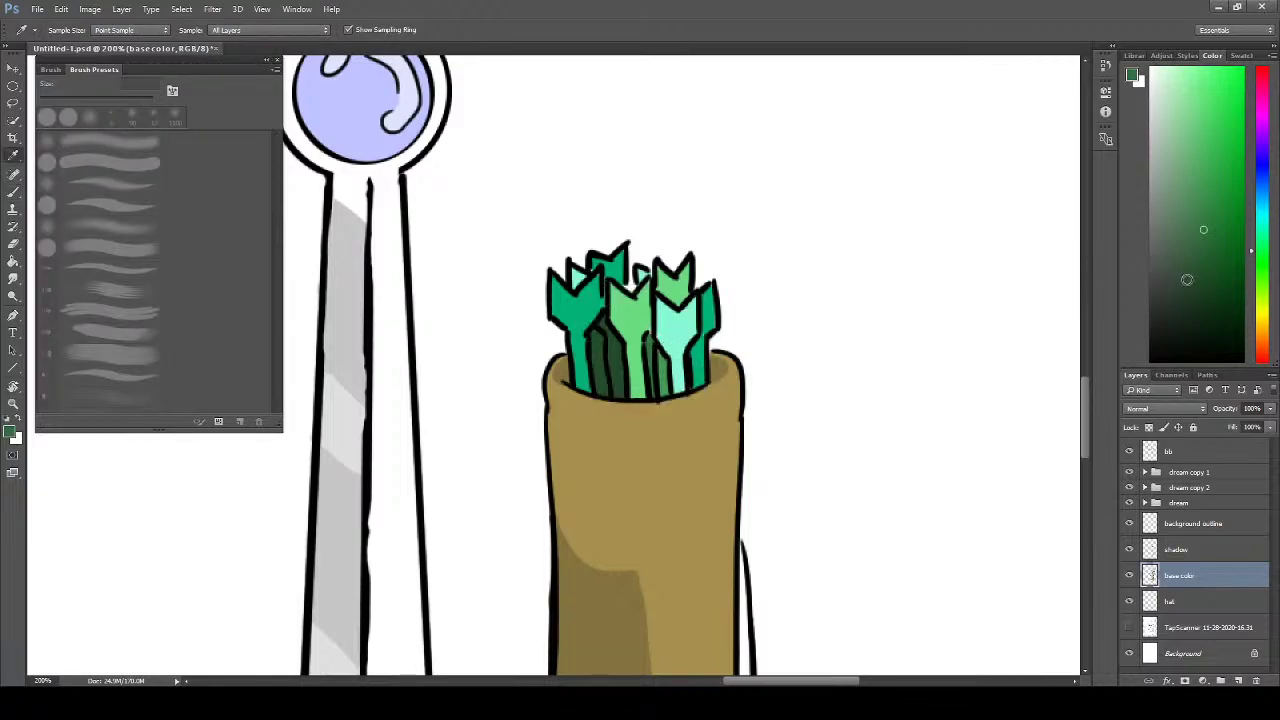
key(b)
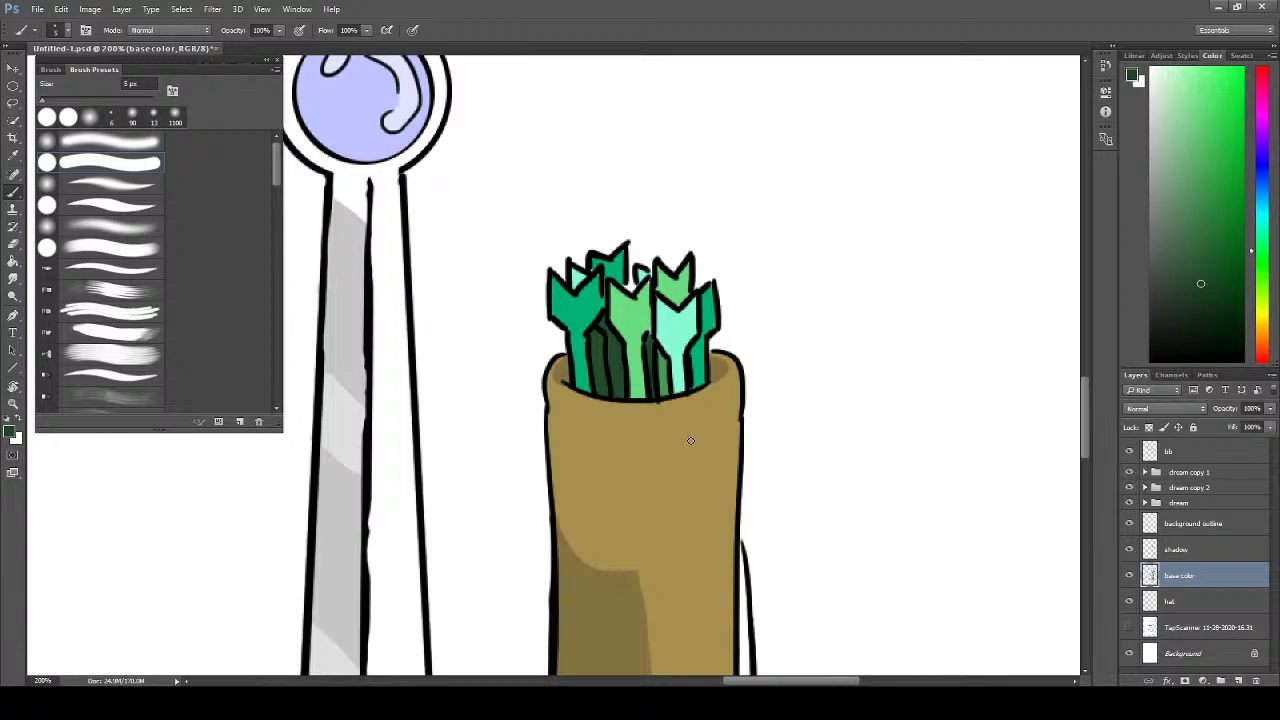
- Sample the green of the shaft directly left of the mint arrow, darken it and repaint that shaft
drag(652, 494, 657, 429)
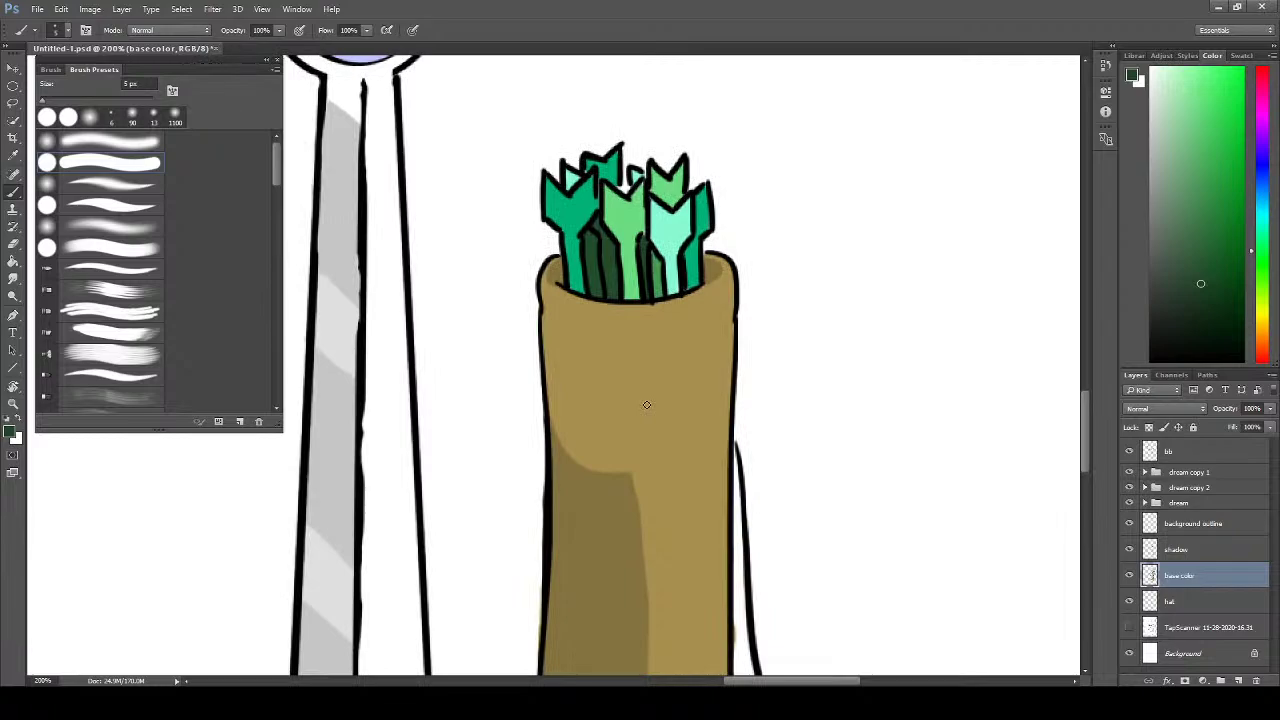
mouse_move(654, 378)
mouse_down()
mouse_move(660, 514)
mouse_move(597, 343)
mouse_move(619, 576)
mouse_move(600, 466)
mouse_up()
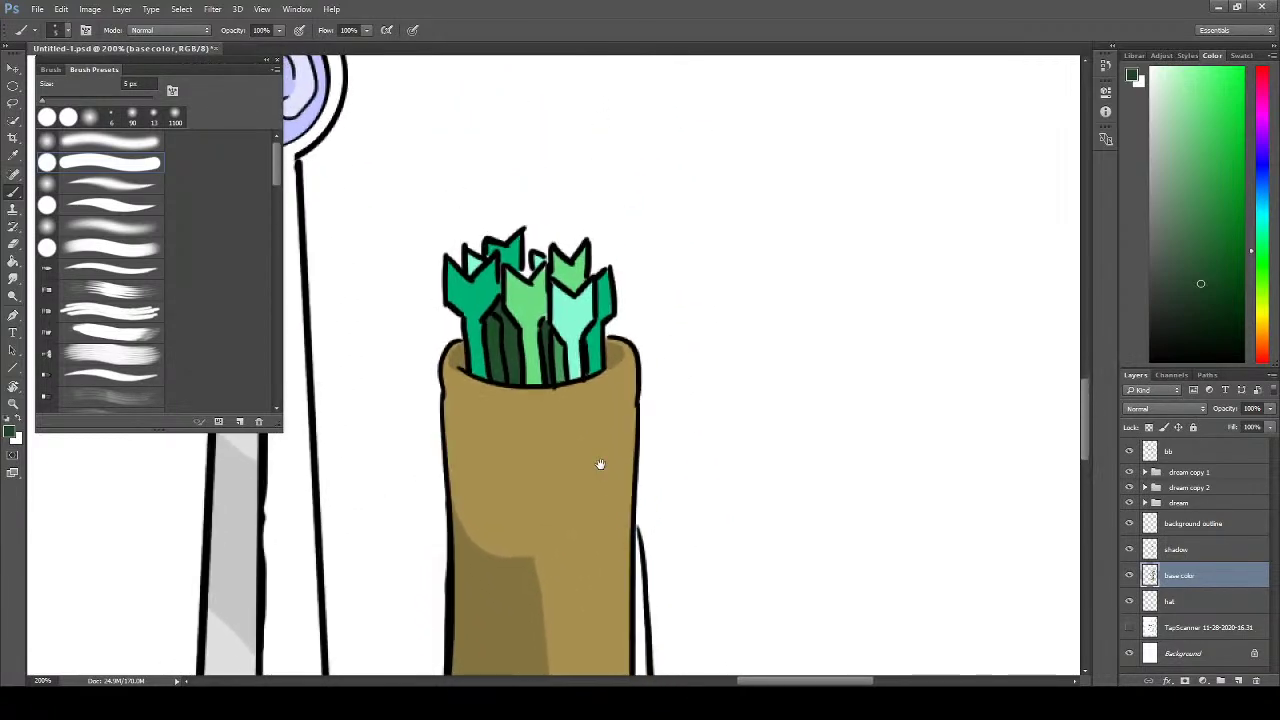
key(i)
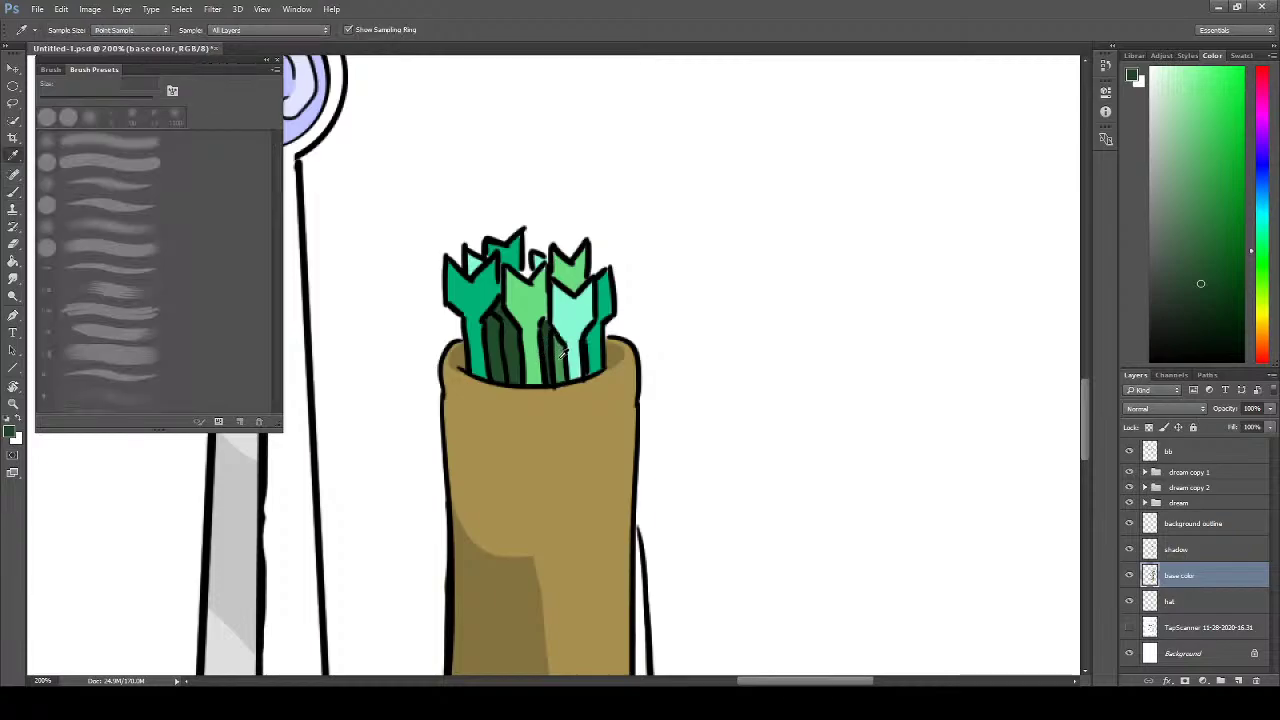
click(564, 352)
key(b)
mouse_move(1188, 238)
mouse_down()
mouse_move(1210, 246)
mouse_move(1199, 247)
mouse_up()
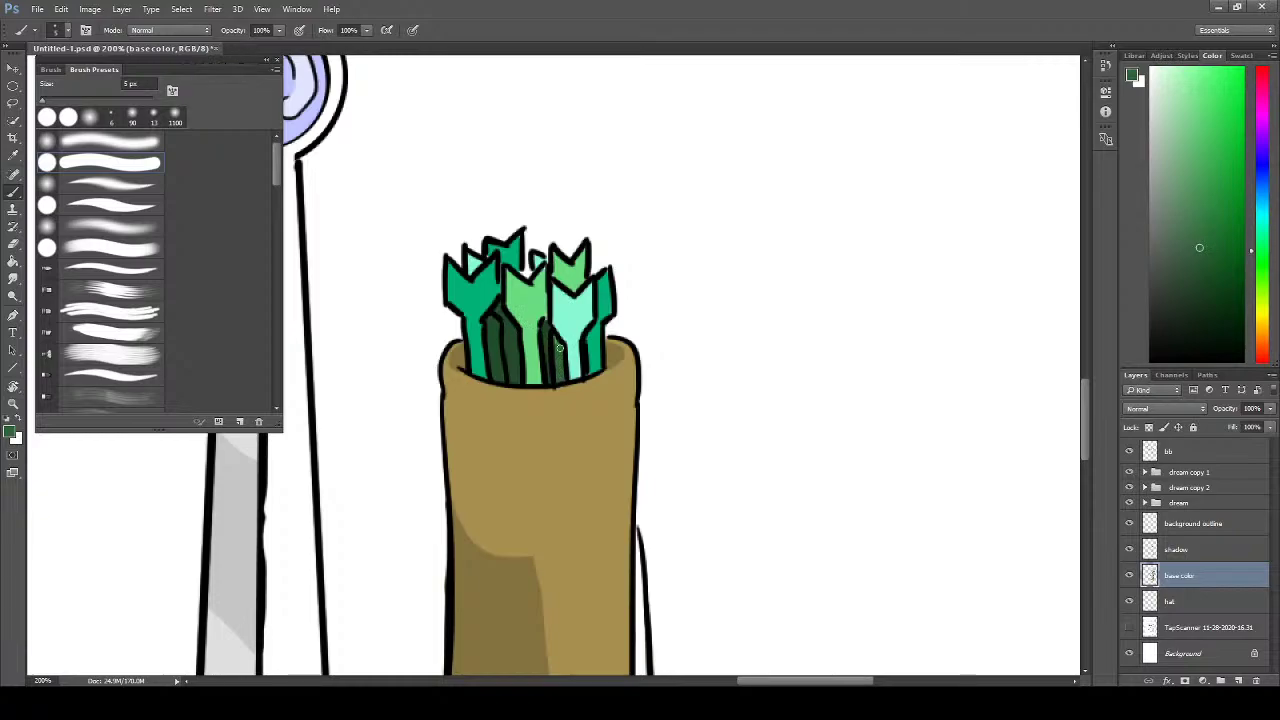
drag(554, 336, 566, 377)
- Erase the brown spilling past the quiver's lower right edge and fill the gap inside it with the sampled quiver brown
mouse_move(617, 563)
mouse_down()
mouse_move(606, 343)
mouse_move(615, 490)
mouse_move(595, 545)
mouse_up()
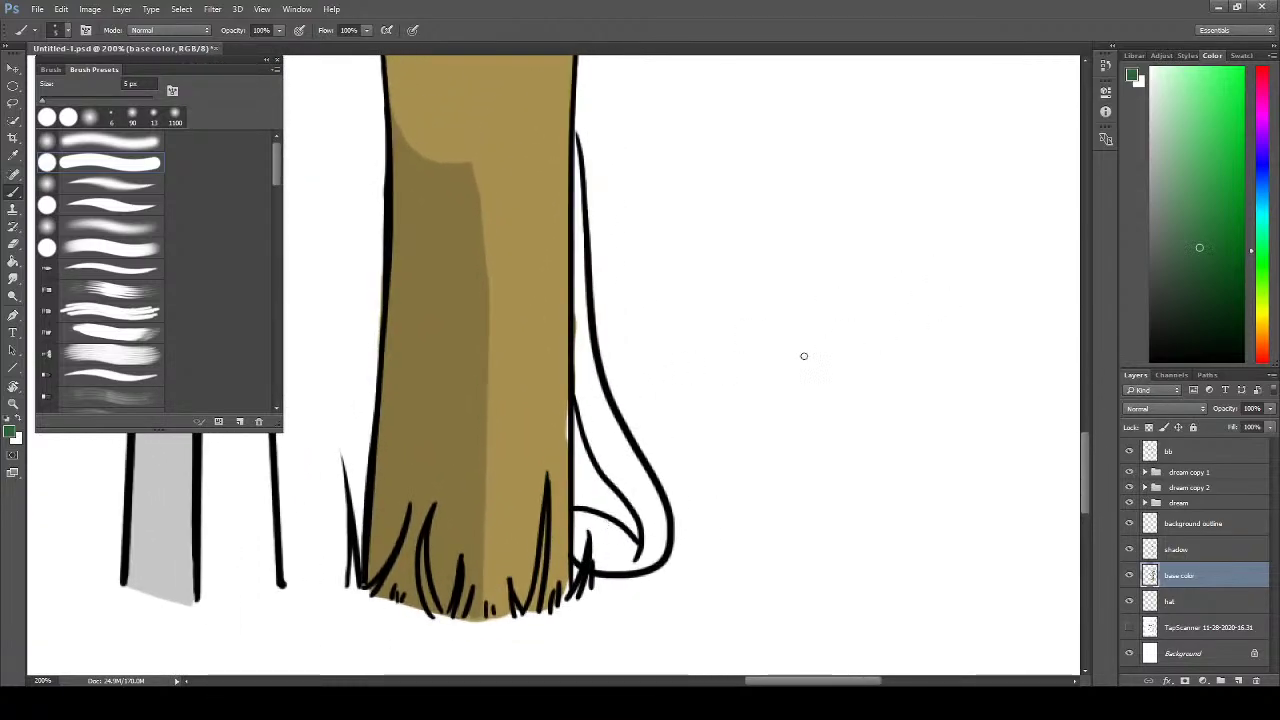
key(e)
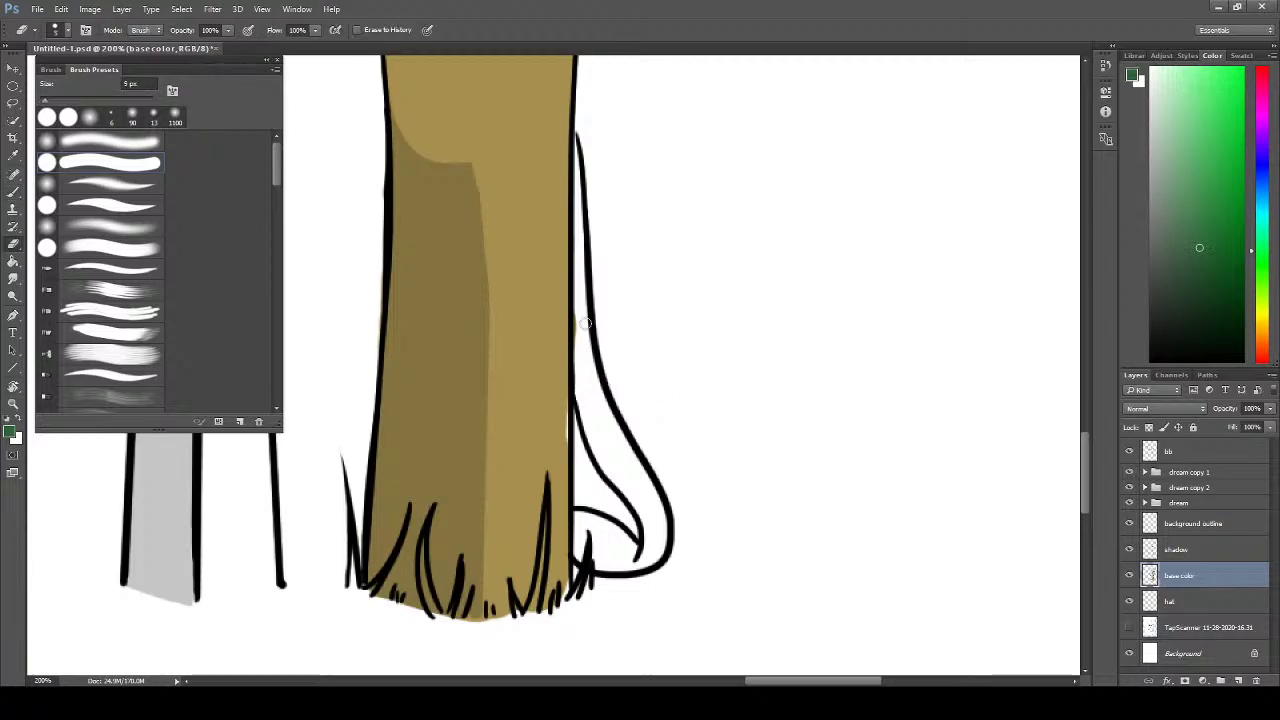
key(b)
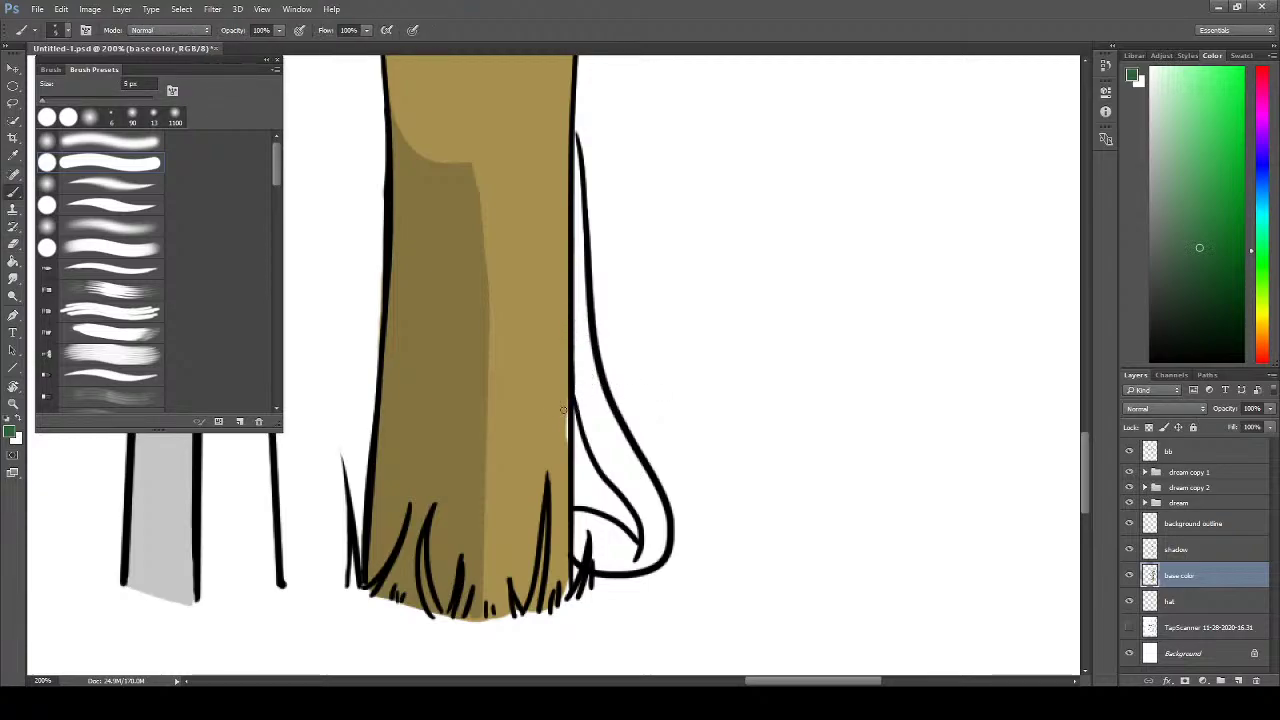
alt+click(551, 392)
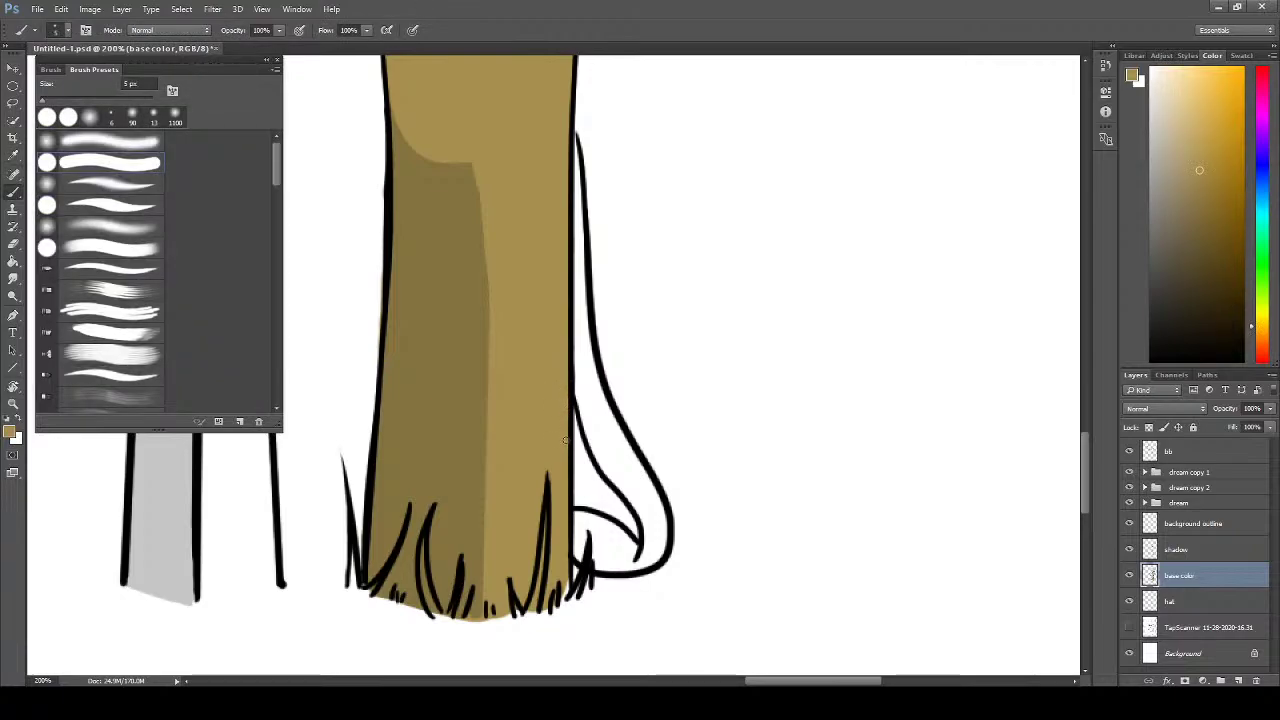
drag(549, 374, 557, 466)
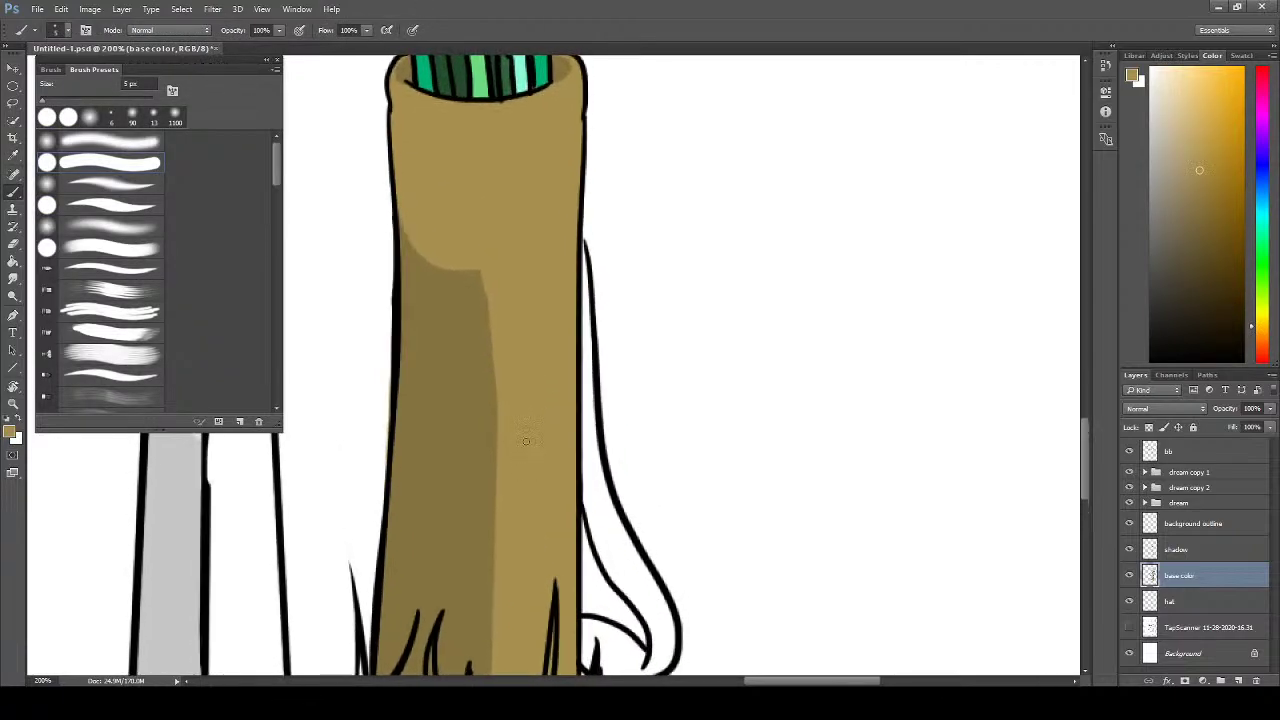
- Erase the brown spilling outside the quiver's left outline on the base color layer with the 9 px eraser
key(e)
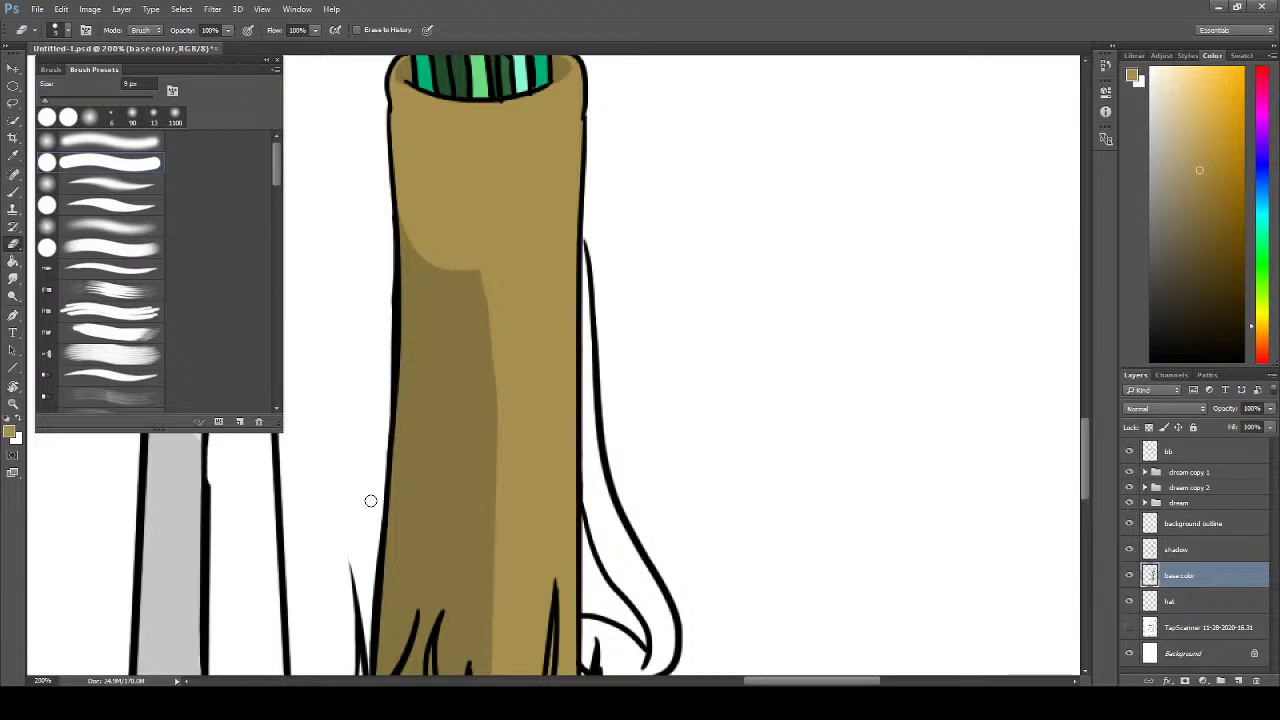
mouse_move(362, 518)
mouse_down()
mouse_move(391, 443)
mouse_move(374, 586)
mouse_move(355, 597)
mouse_up()
scroll(474, 514, up, 2)
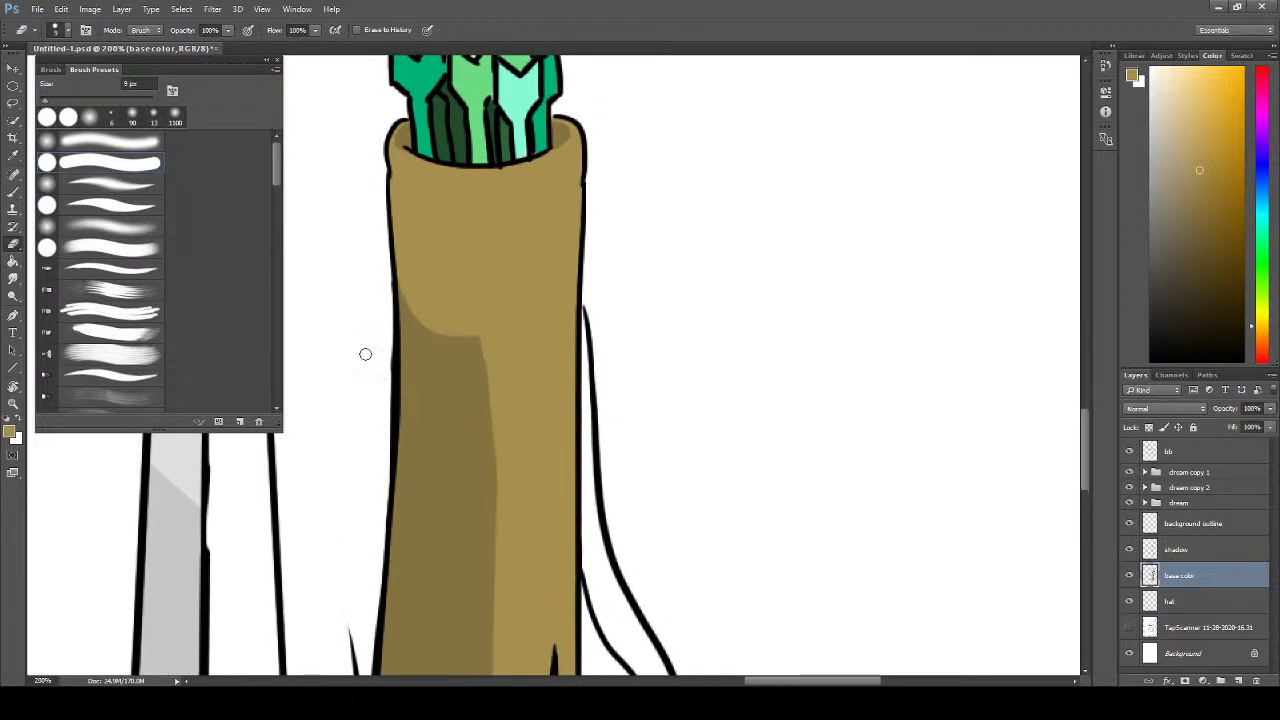
drag(517, 369, 499, 421)
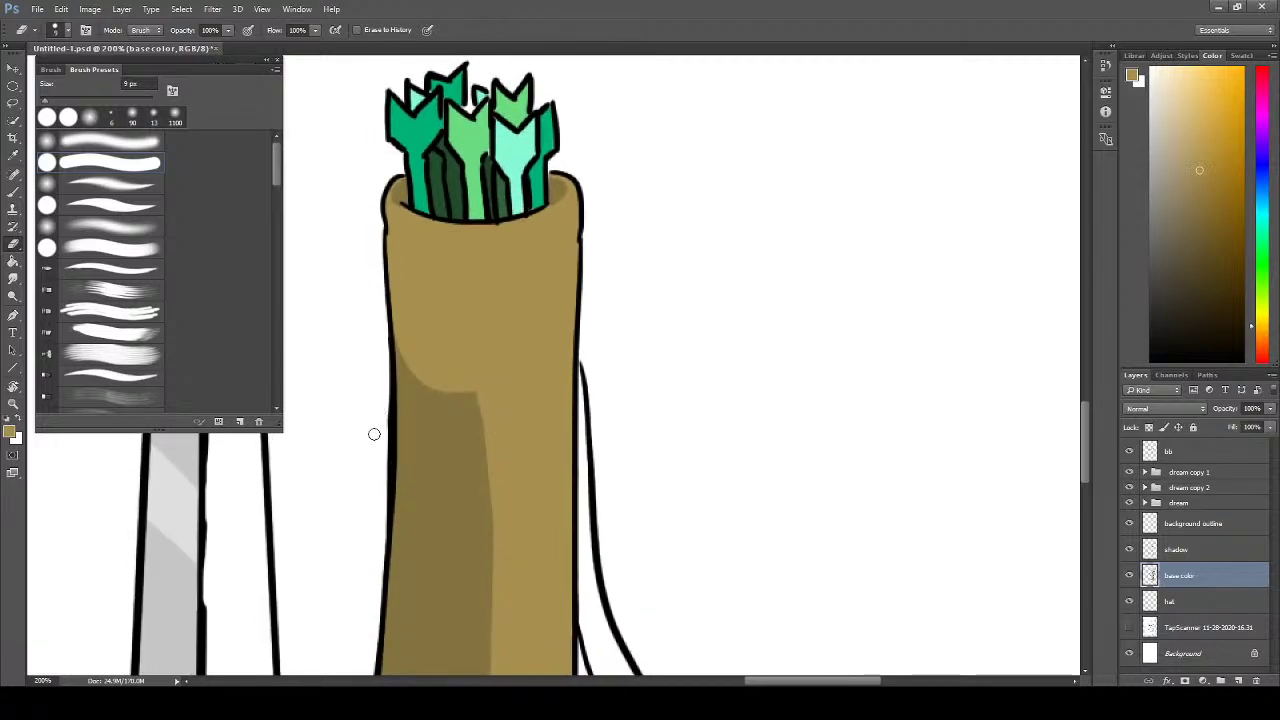
- Activate the shadow layer, sample the quiver's shaded brown and change the brush color to a medium green
click(1180, 549)
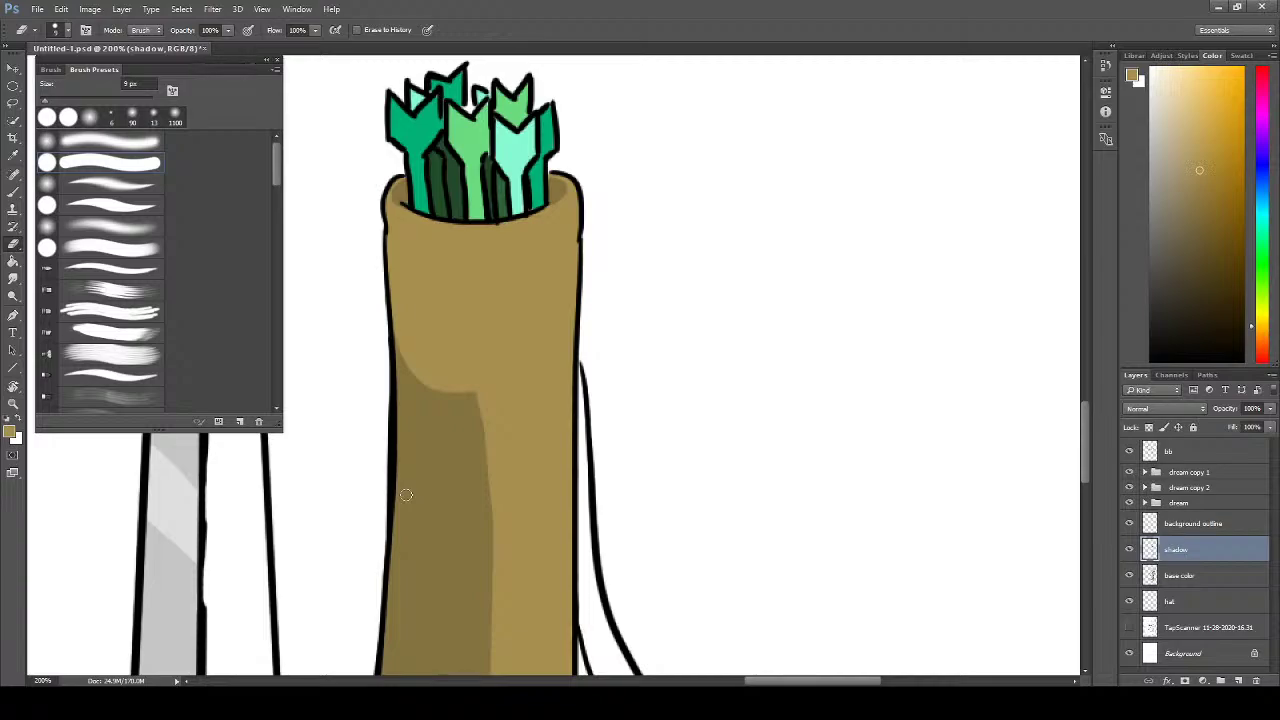
mouse_move(611, 426)
mouse_down()
mouse_move(623, 371)
mouse_move(552, 403)
mouse_move(527, 385)
mouse_up()
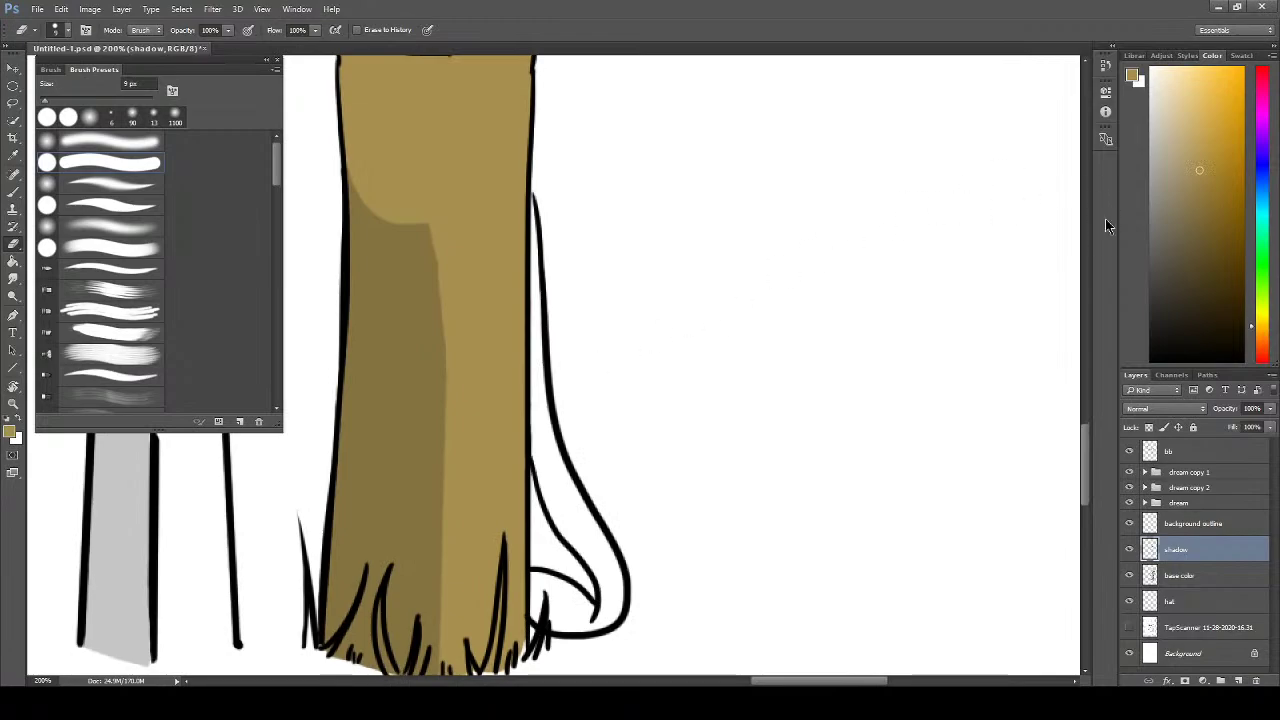
key(i)
click(417, 354)
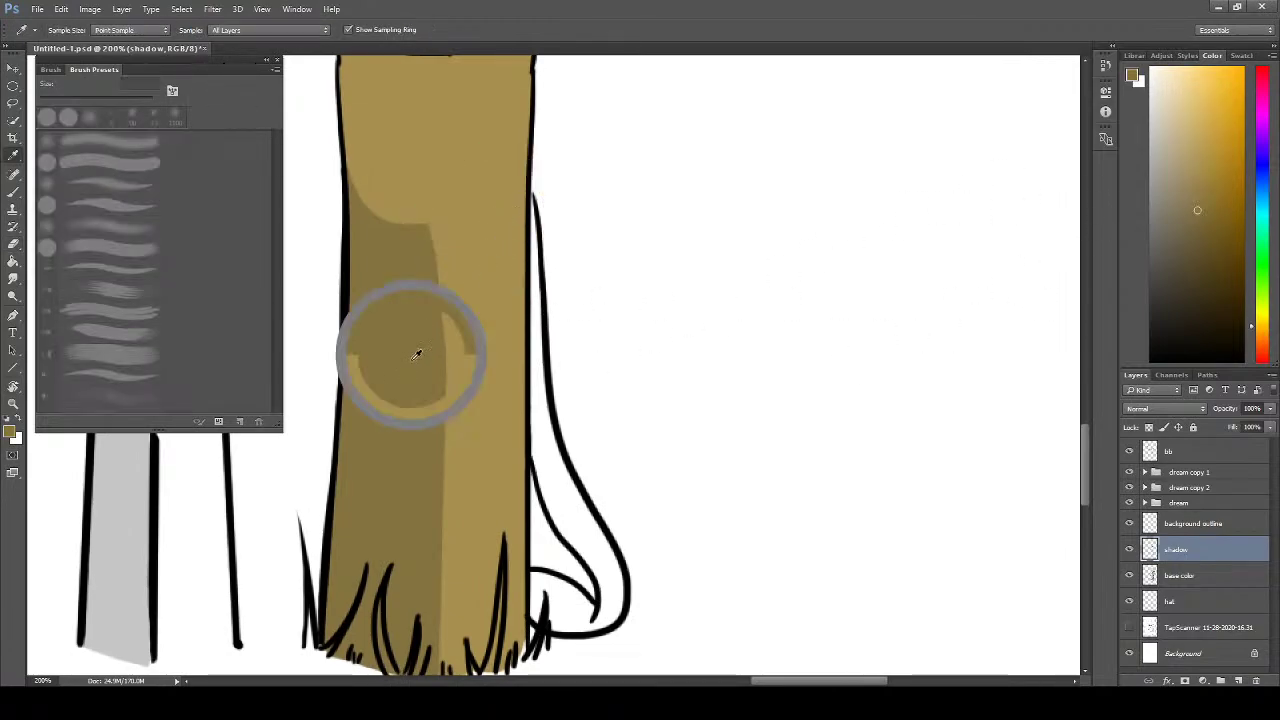
key(b)
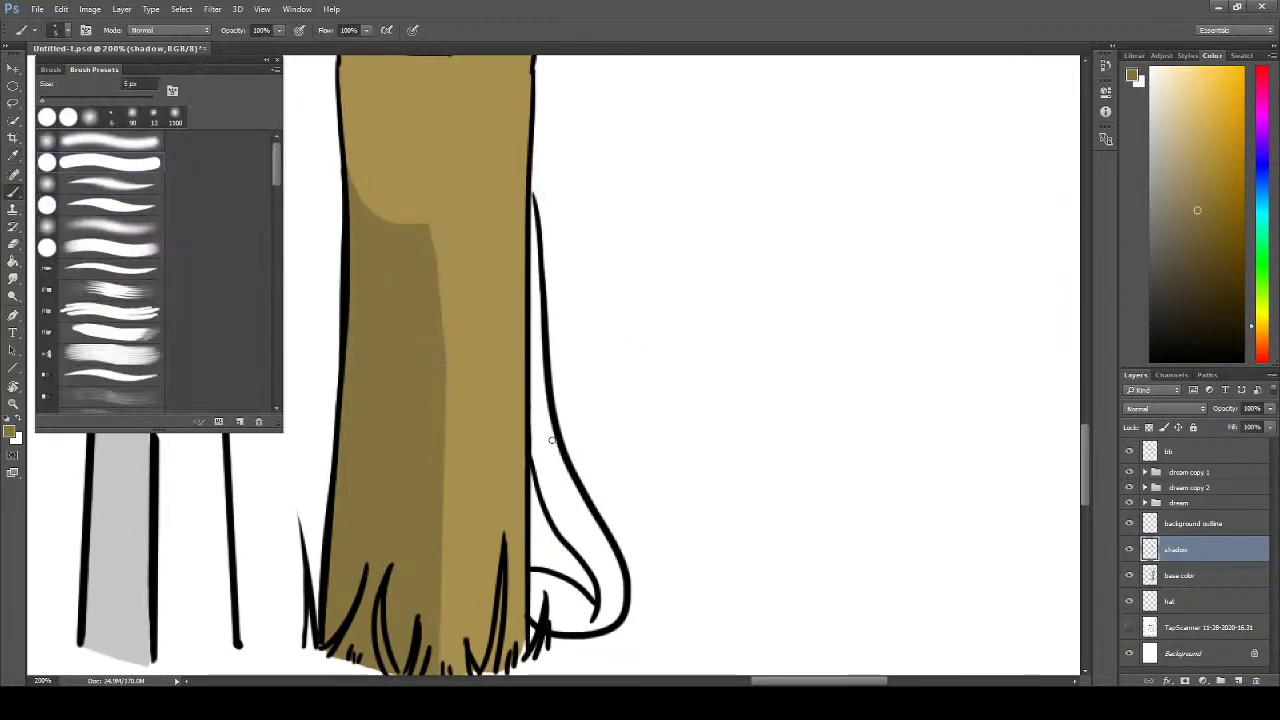
click(1266, 271)
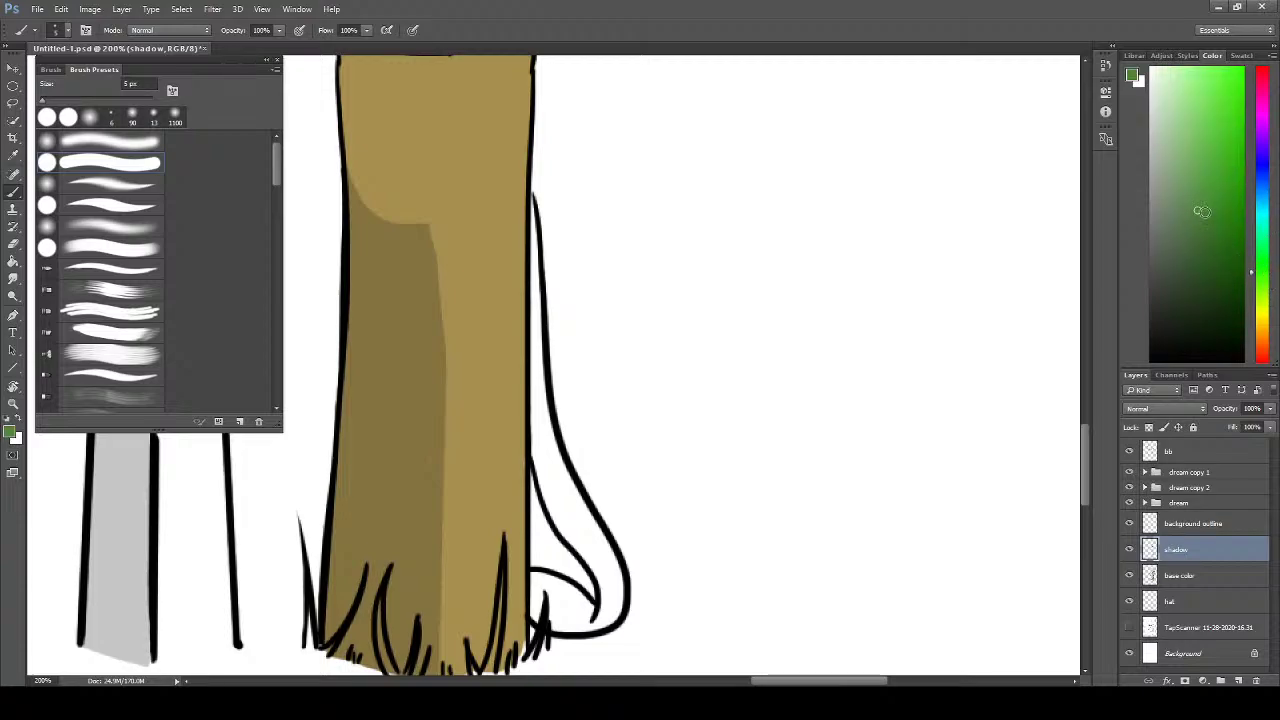
click(1197, 245)
drag(1197, 245, 1204, 218)
- Paint the curved shape behind the quiver, including its lower loop, solid green on the shadow layer with the 5 px brush
mouse_move(536, 452)
mouse_down()
mouse_move(545, 488)
mouse_move(534, 402)
mouse_up()
mouse_move(535, 354)
mouse_down()
mouse_move(535, 407)
mouse_move(534, 258)
mouse_up()
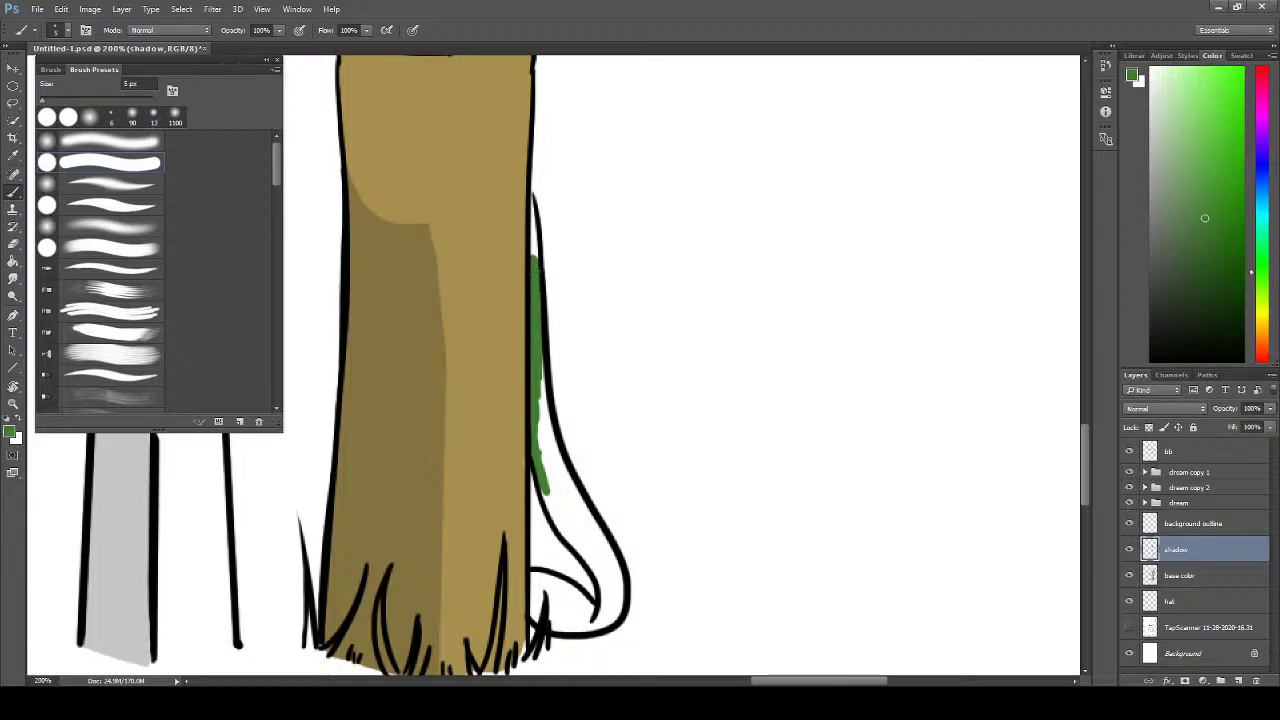
mouse_move(534, 268)
mouse_down()
mouse_move(535, 260)
mouse_move(533, 196)
mouse_up()
drag(544, 477, 536, 378)
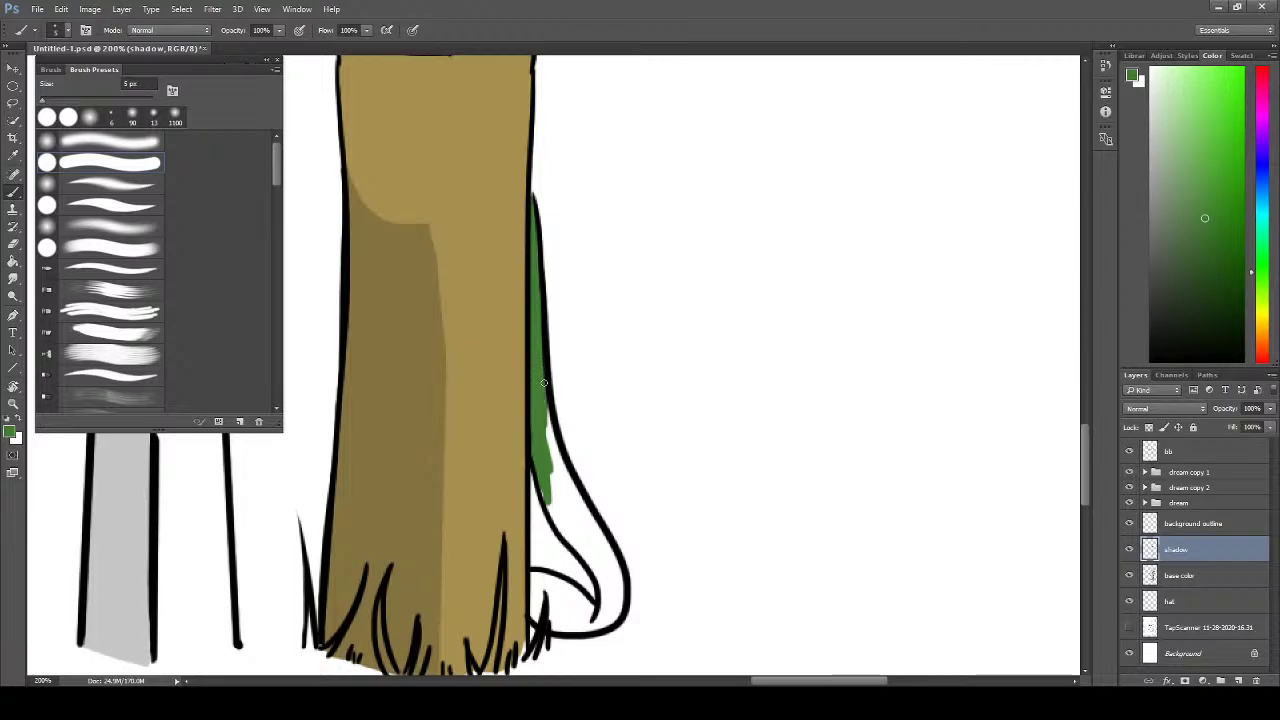
mouse_move(543, 383)
mouse_down()
mouse_move(580, 500)
mouse_move(543, 487)
mouse_move(551, 510)
mouse_move(576, 551)
mouse_move(546, 407)
mouse_move(586, 544)
mouse_move(600, 547)
mouse_move(584, 515)
mouse_move(600, 530)
mouse_move(578, 510)
mouse_move(583, 547)
mouse_move(603, 590)
mouse_move(591, 516)
mouse_move(622, 592)
mouse_move(612, 557)
mouse_move(605, 579)
mouse_move(586, 548)
mouse_move(608, 580)
mouse_move(598, 618)
mouse_move(616, 600)
mouse_move(619, 575)
mouse_move(606, 621)
mouse_move(546, 622)
mouse_up()
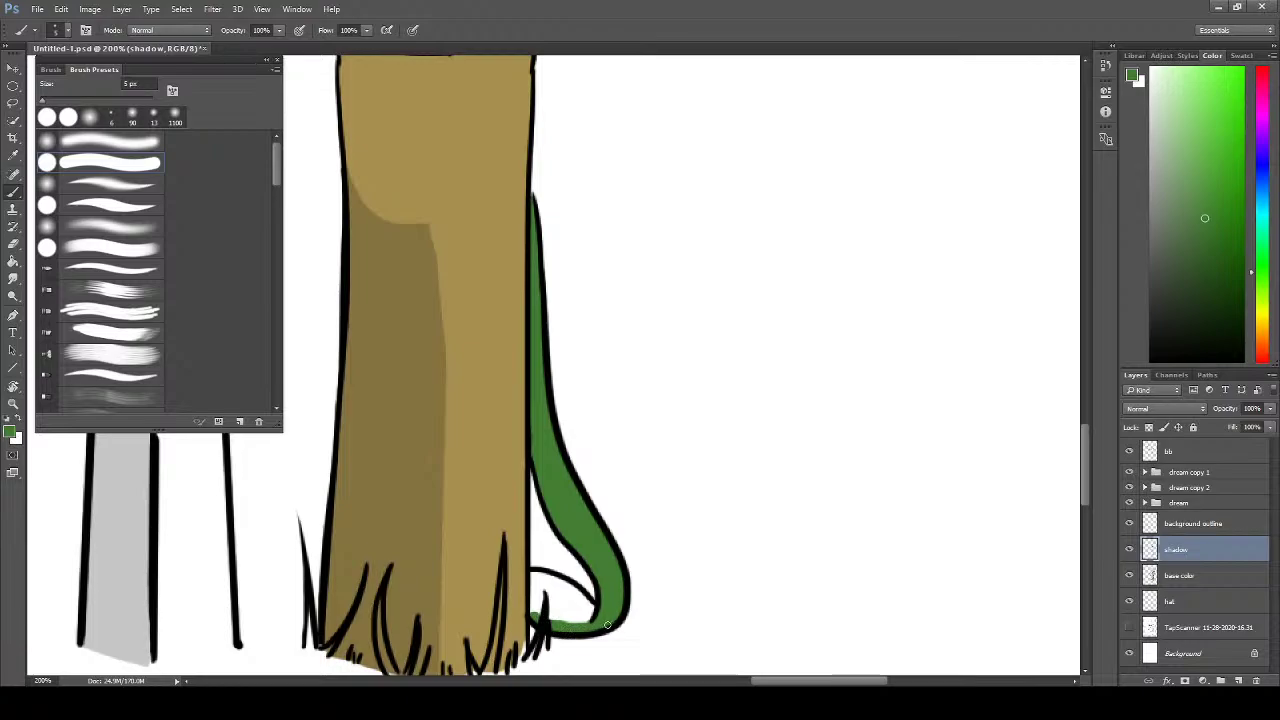
mouse_move(579, 598)
mouse_down()
mouse_move(536, 579)
mouse_move(533, 607)
mouse_up()
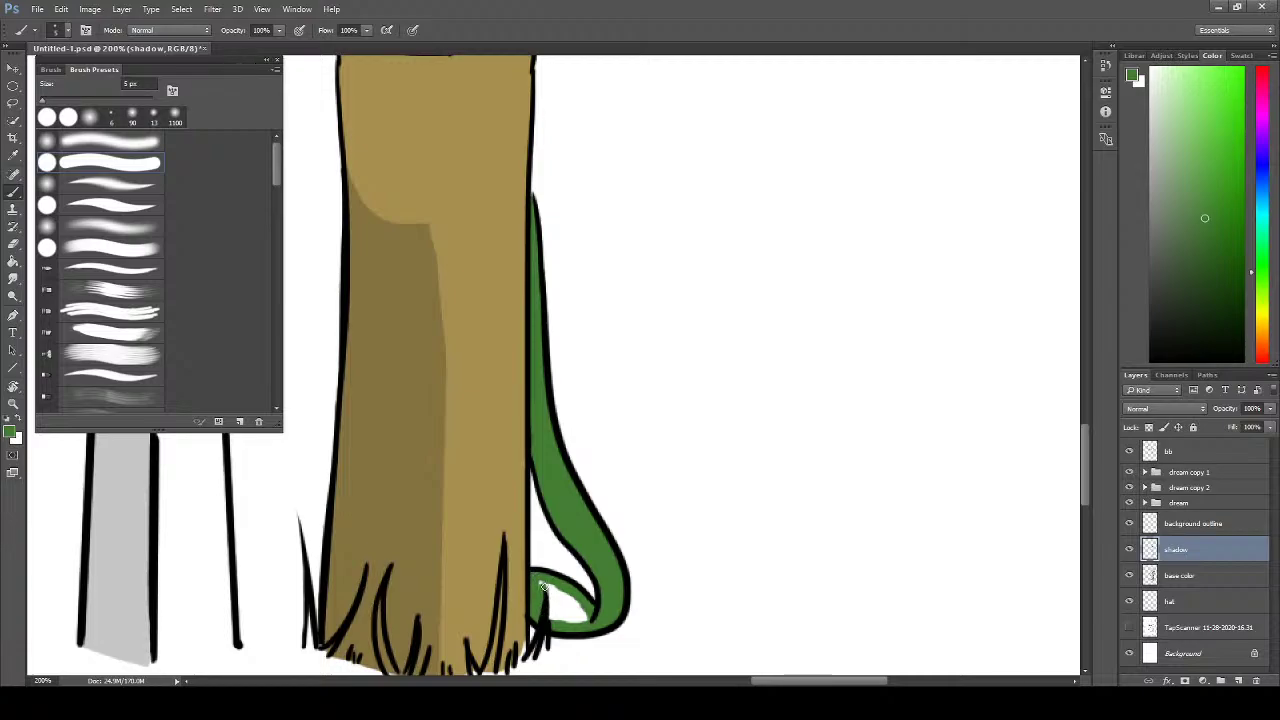
mouse_move(545, 605)
mouse_down()
mouse_move(556, 620)
mouse_move(556, 592)
mouse_move(584, 617)
mouse_move(566, 618)
mouse_move(600, 588)
mouse_up()
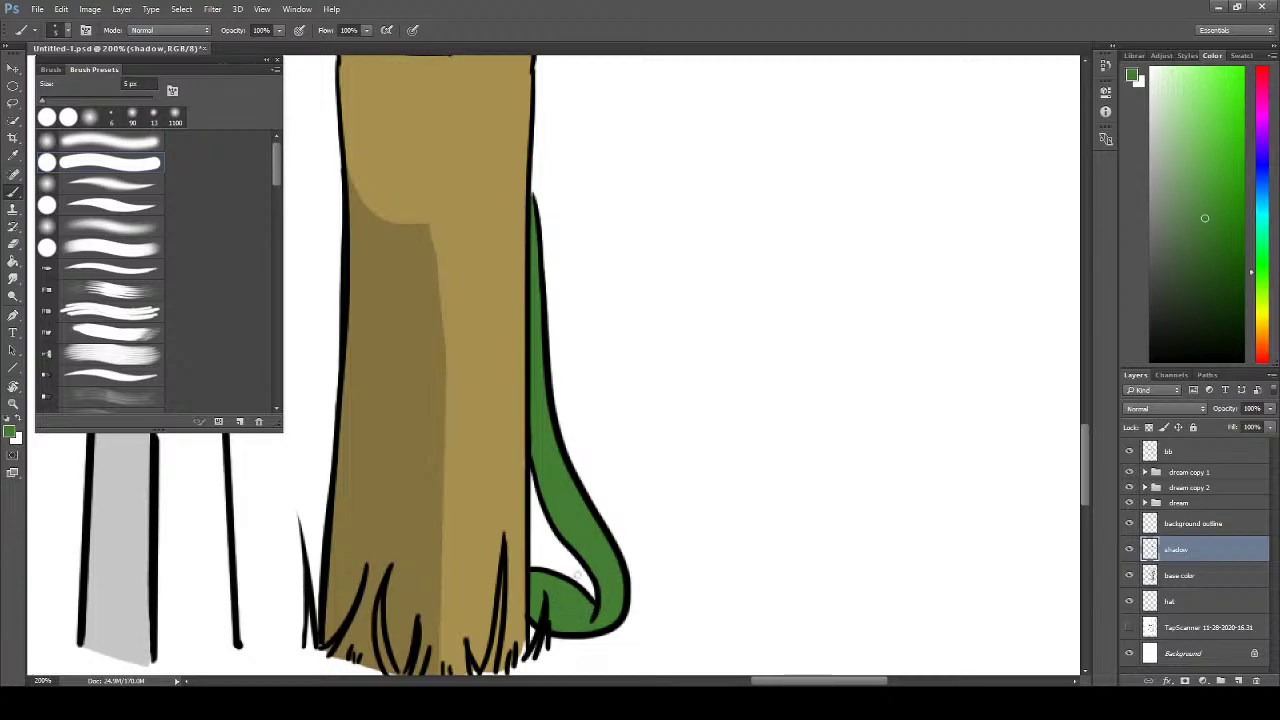
- Sample the curved shape's green, darken it, paint shading inside the lower loop and test the 9 px eraser there
alt+click(603, 549)
click(1206, 263)
drag(580, 606, 586, 602)
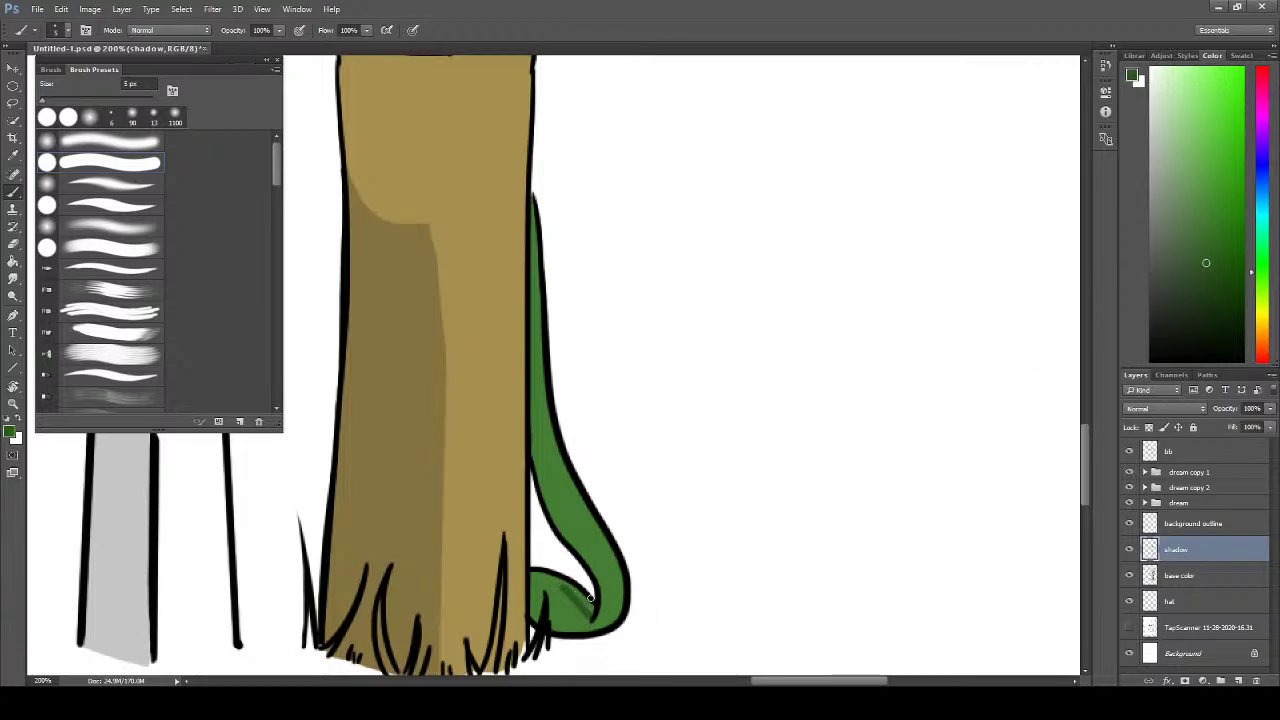
key(ctrl+z)
key(e)
click(571, 610)
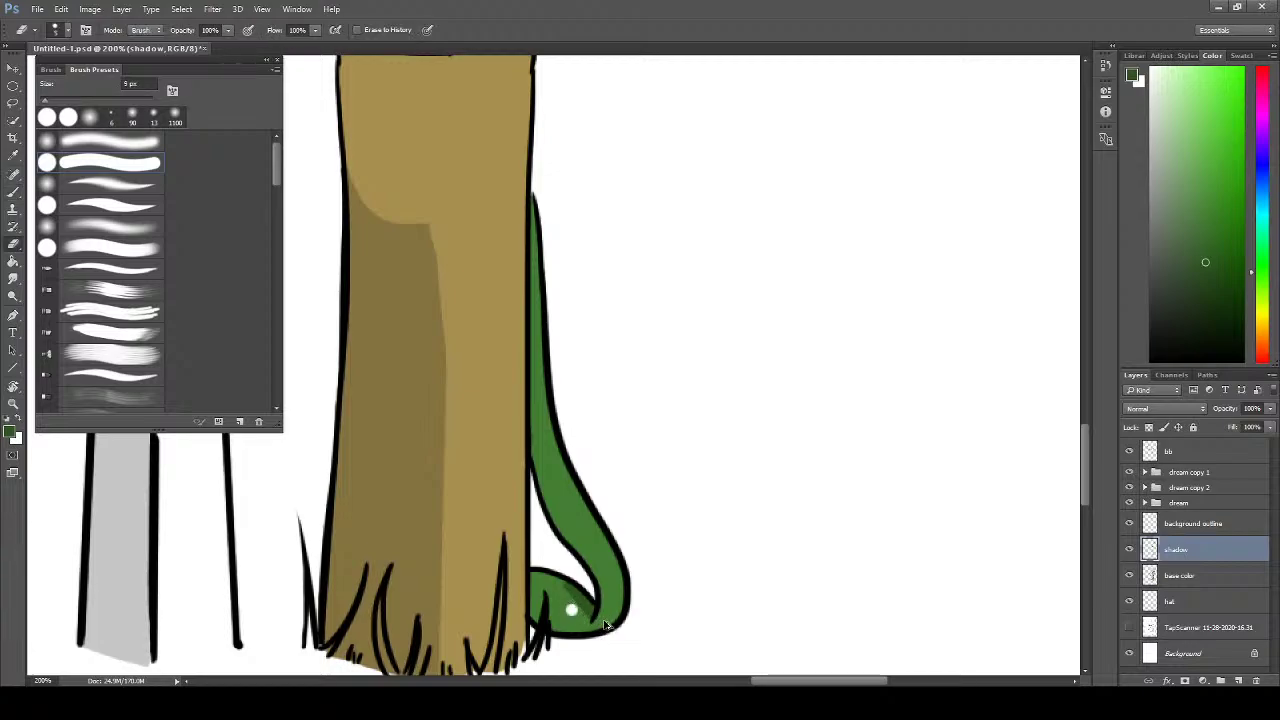
- Hide the shadow layer and paint the curved shape and its lower loop green on the base color layer with the 5 px brush
click(1172, 577)
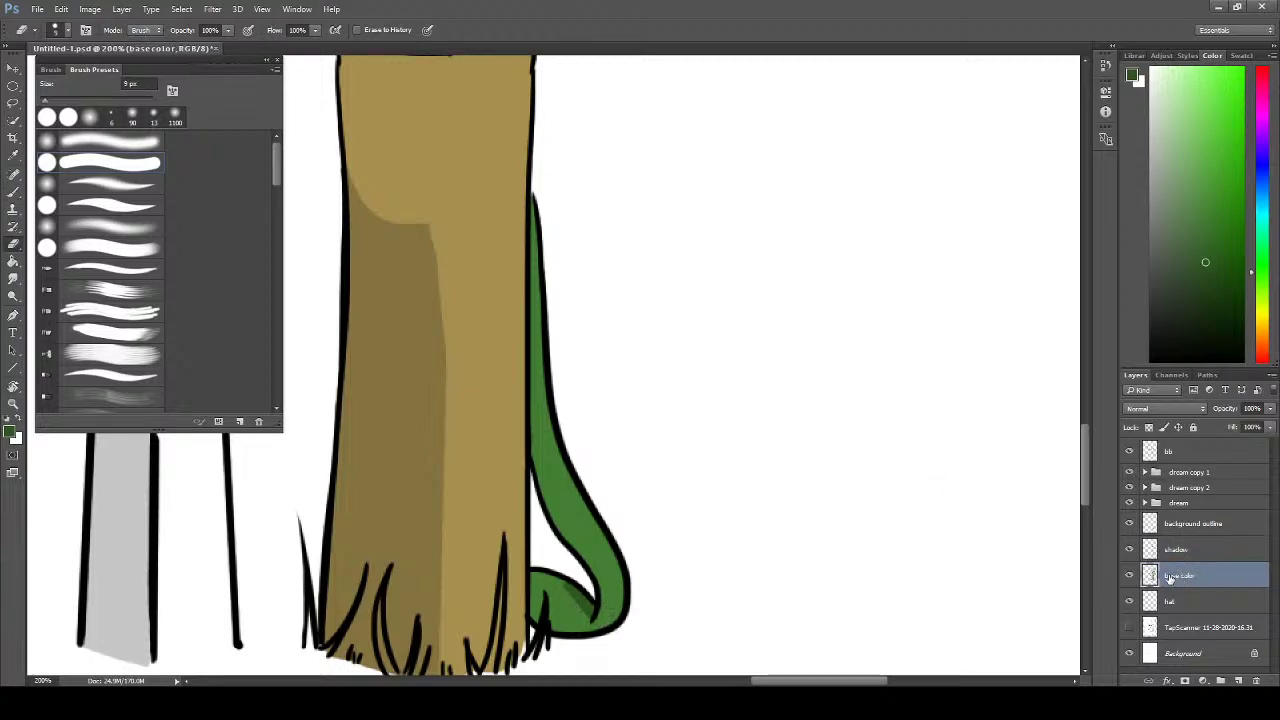
key(b)
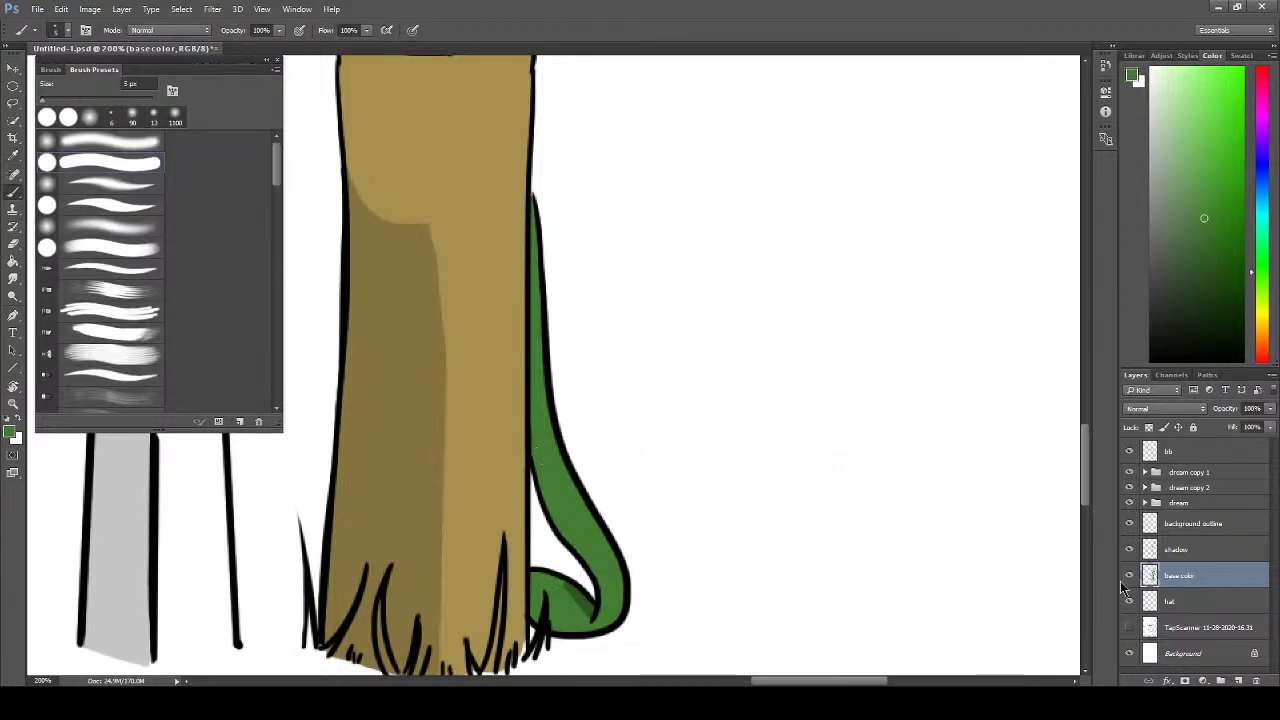
click(1129, 549)
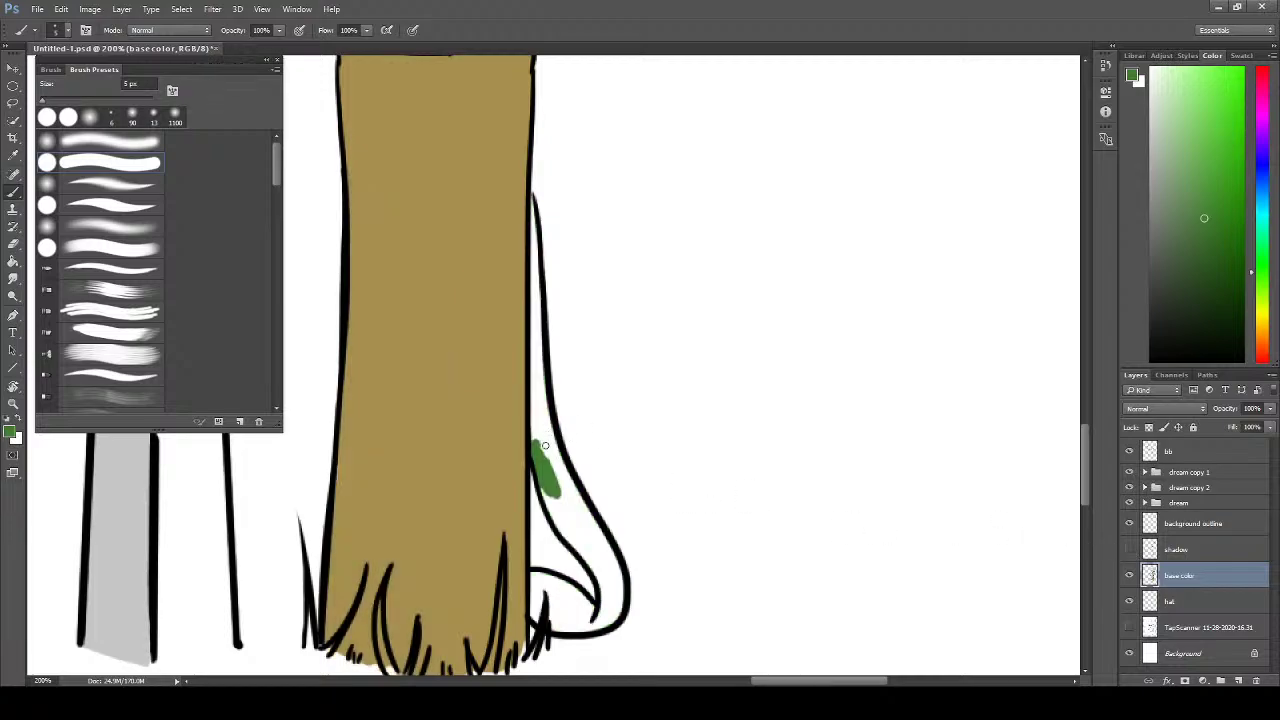
drag(545, 446, 532, 377)
mouse_move(540, 304)
mouse_down()
mouse_move(534, 369)
mouse_move(532, 198)
mouse_move(545, 437)
mouse_move(584, 553)
mouse_move(567, 422)
mouse_move(549, 461)
mouse_move(571, 530)
mouse_move(546, 488)
mouse_move(574, 537)
mouse_move(544, 492)
mouse_move(577, 545)
mouse_move(541, 418)
mouse_move(567, 503)
mouse_up()
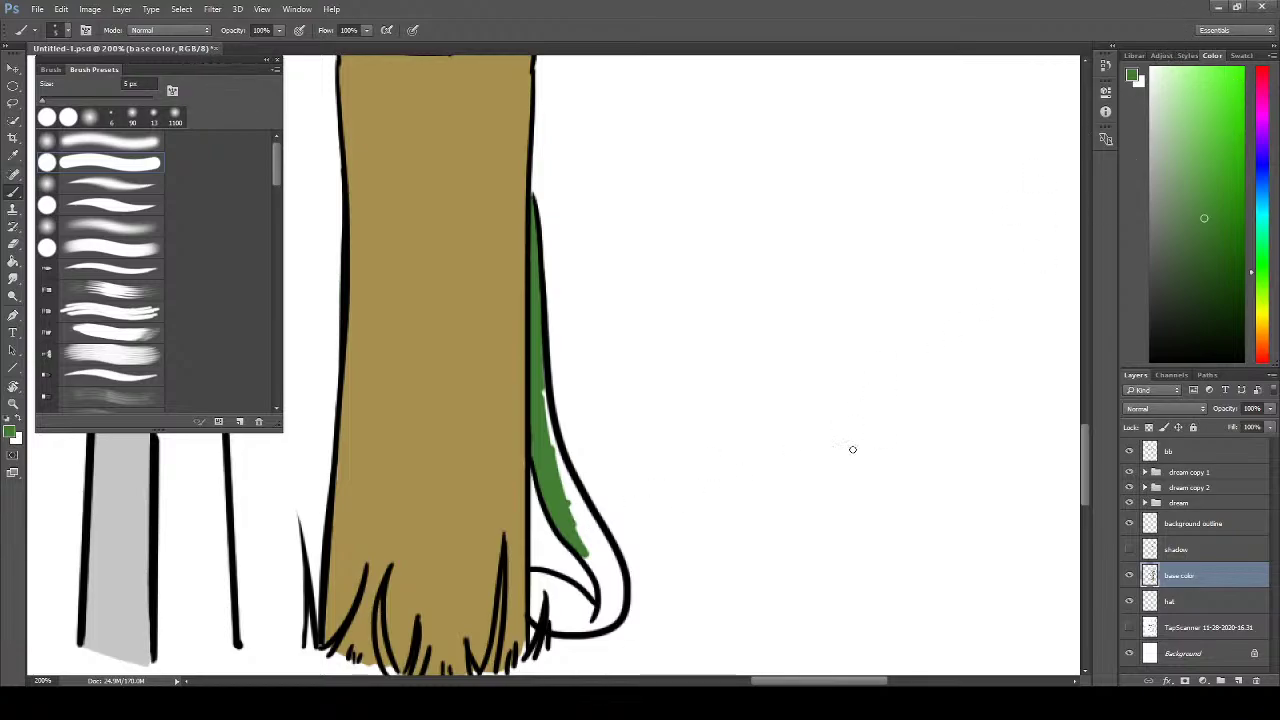
mouse_move(562, 500)
mouse_down()
mouse_move(537, 437)
mouse_move(545, 405)
mouse_up()
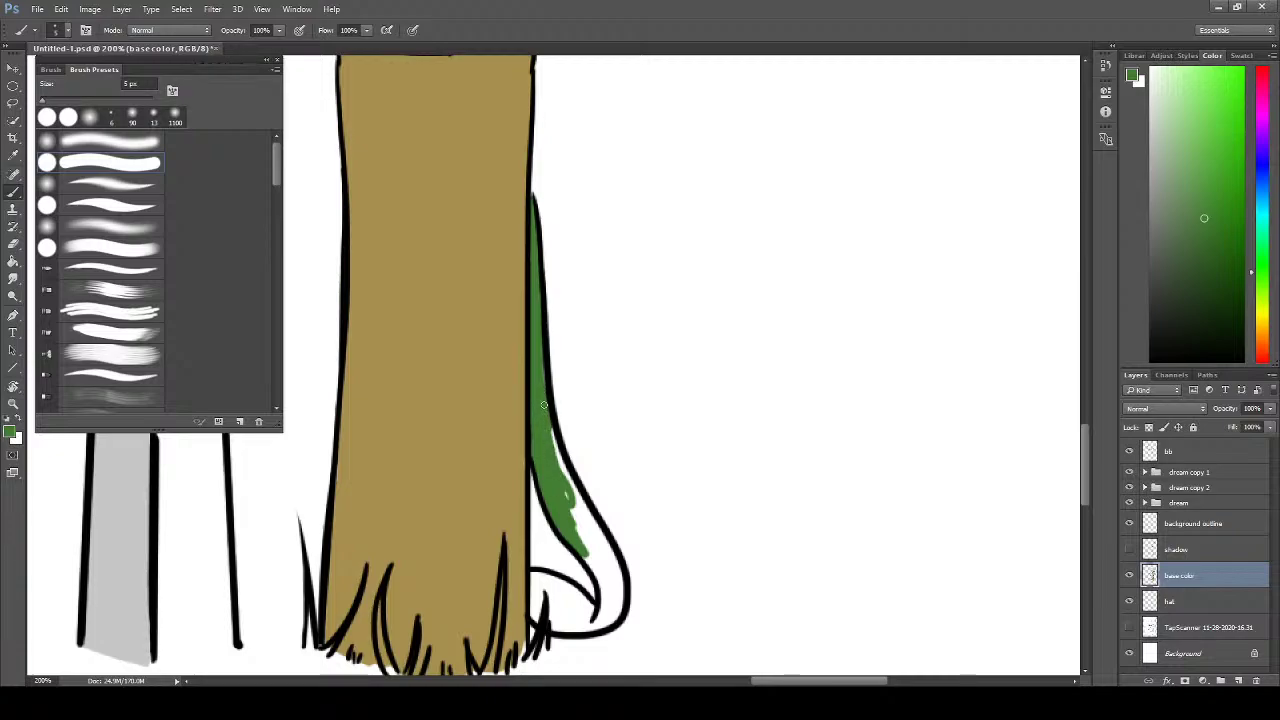
mouse_move(546, 438)
mouse_down()
mouse_move(581, 524)
mouse_move(553, 442)
mouse_move(594, 543)
mouse_move(551, 446)
mouse_move(610, 548)
mouse_move(571, 476)
mouse_move(622, 605)
mouse_move(609, 548)
mouse_move(623, 588)
mouse_move(557, 489)
mouse_move(608, 584)
mouse_up()
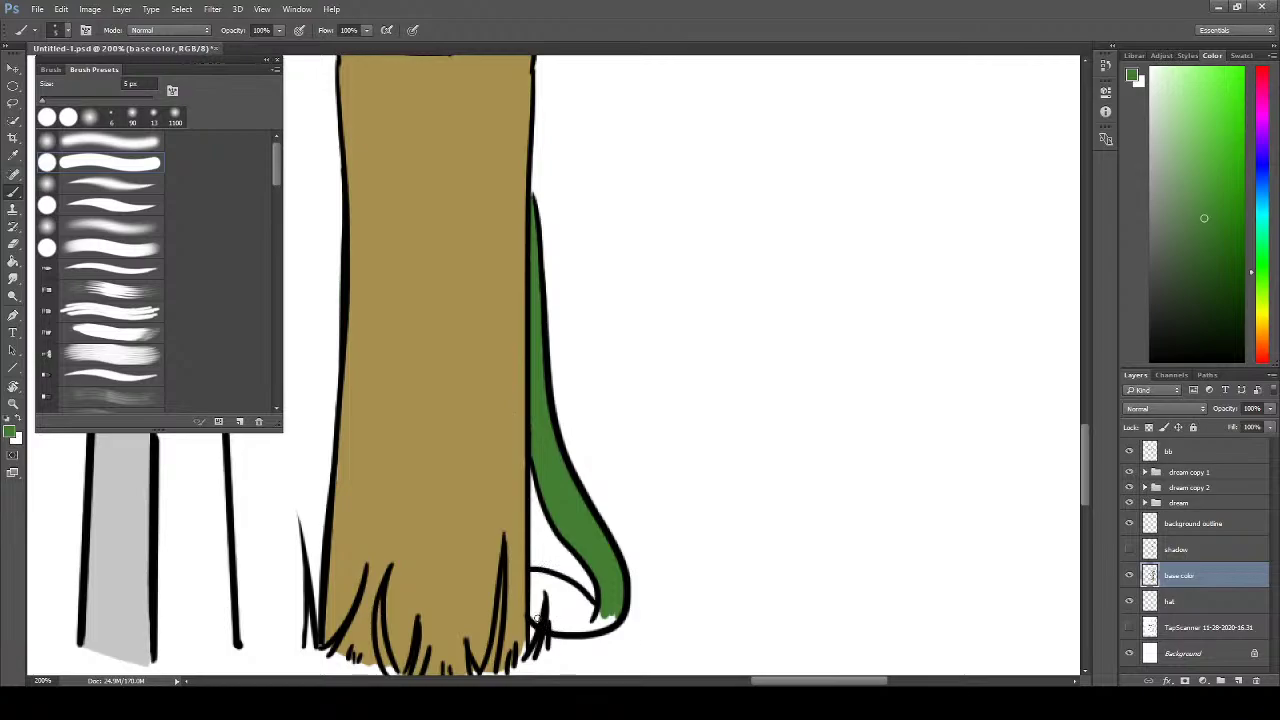
mouse_move(537, 620)
mouse_down()
mouse_move(621, 609)
mouse_move(554, 622)
mouse_move(535, 614)
mouse_move(608, 615)
mouse_move(538, 601)
mouse_move(616, 602)
mouse_move(614, 614)
mouse_move(578, 612)
mouse_move(545, 590)
mouse_move(596, 618)
mouse_move(560, 584)
mouse_up()
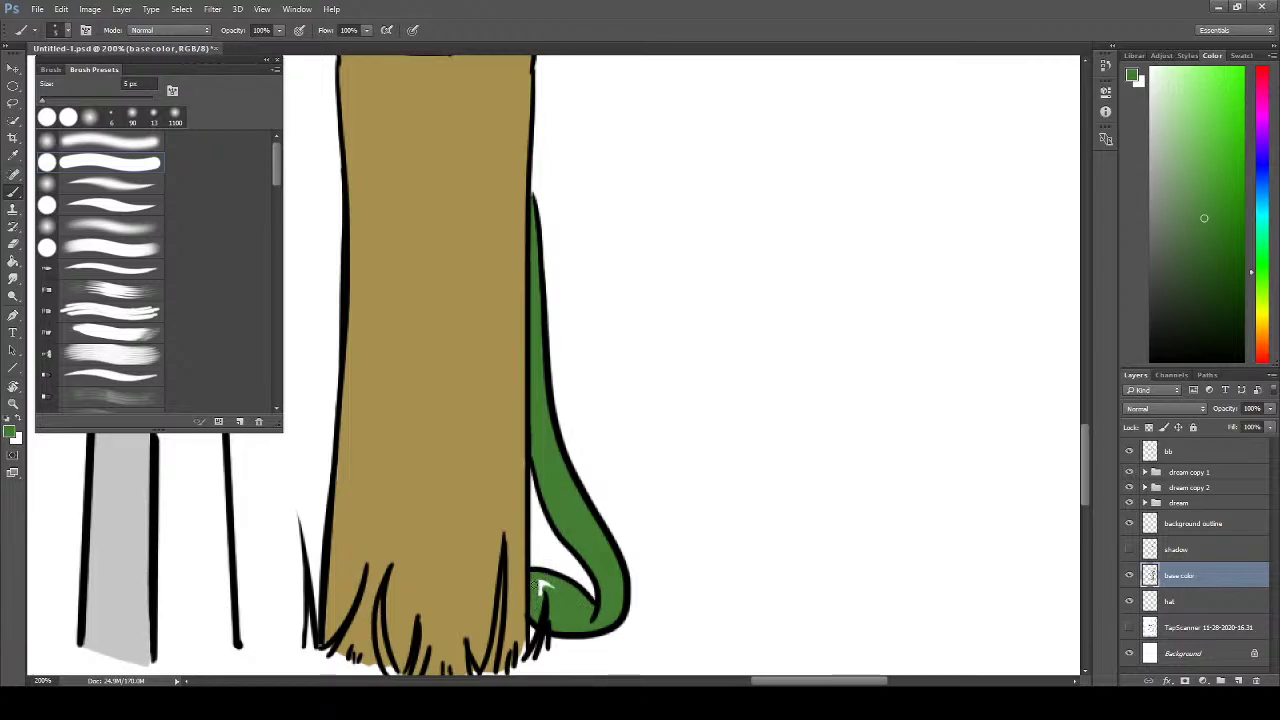
drag(540, 587, 546, 583)
- Pick a darker green, show the shadow layer and erase along the quiver's lower right edge with a 30 px eraser
click(1204, 281)
click(1129, 549)
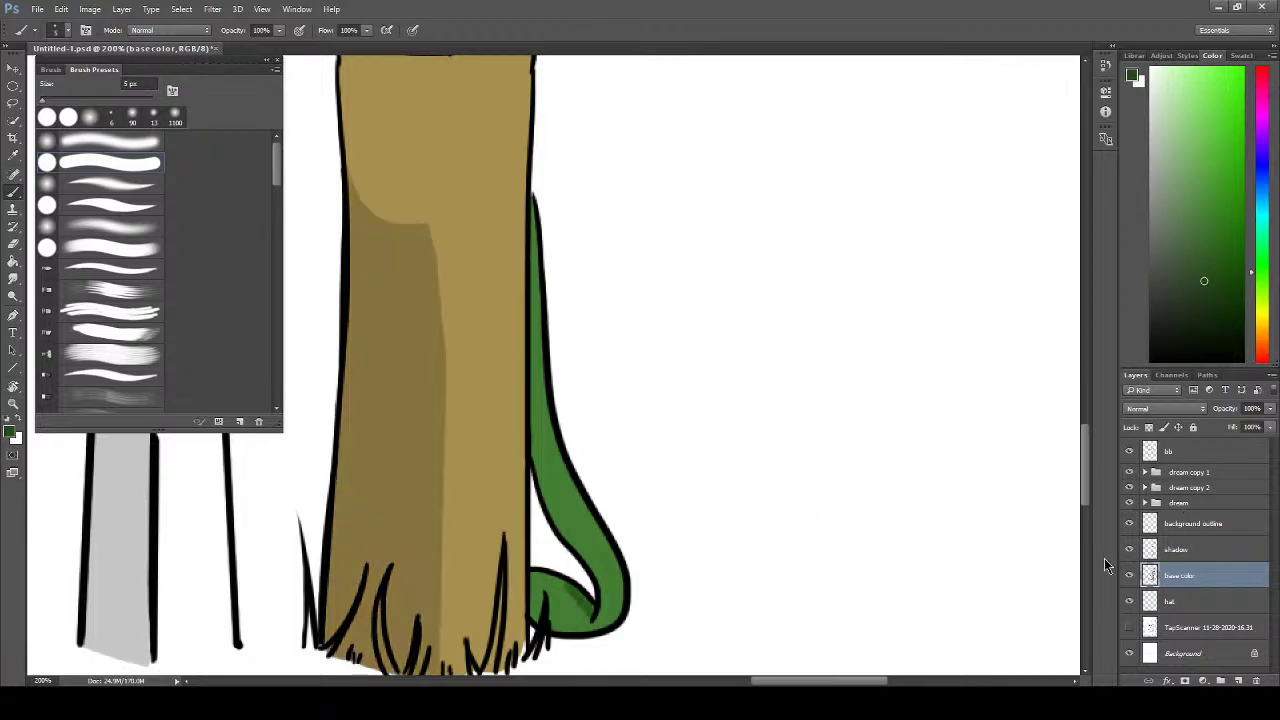
key(e)
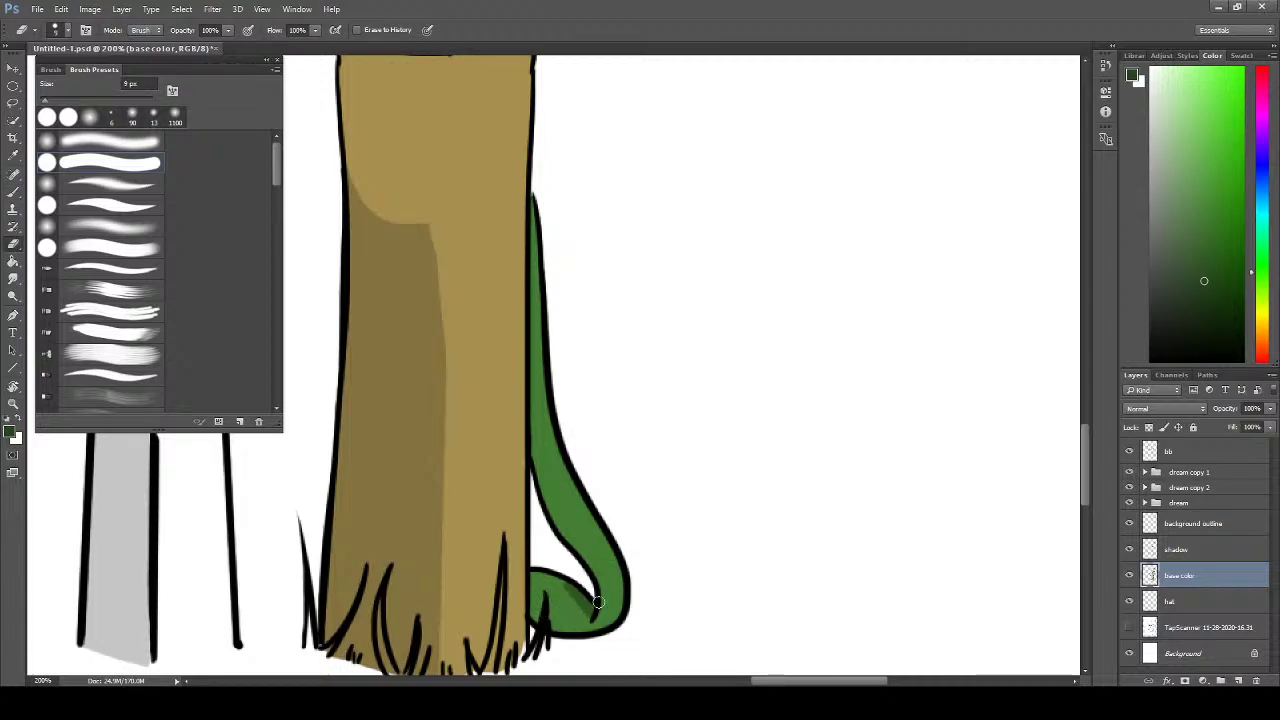
key(bracketright)
key(bracketright)
key(bracketright)
drag(522, 545, 522, 615)
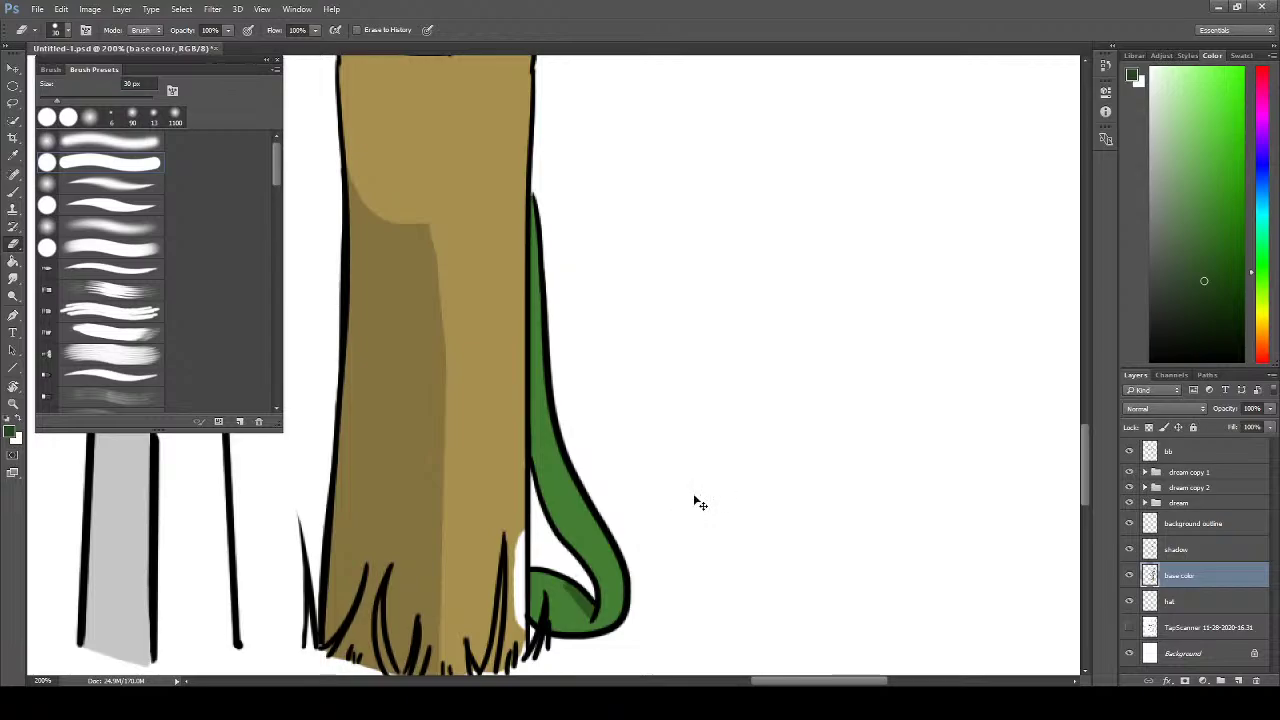
- Toggle the base color layer off and on to compare it, hide the shadow layer and enlarge the brush to 10 px
key(b)
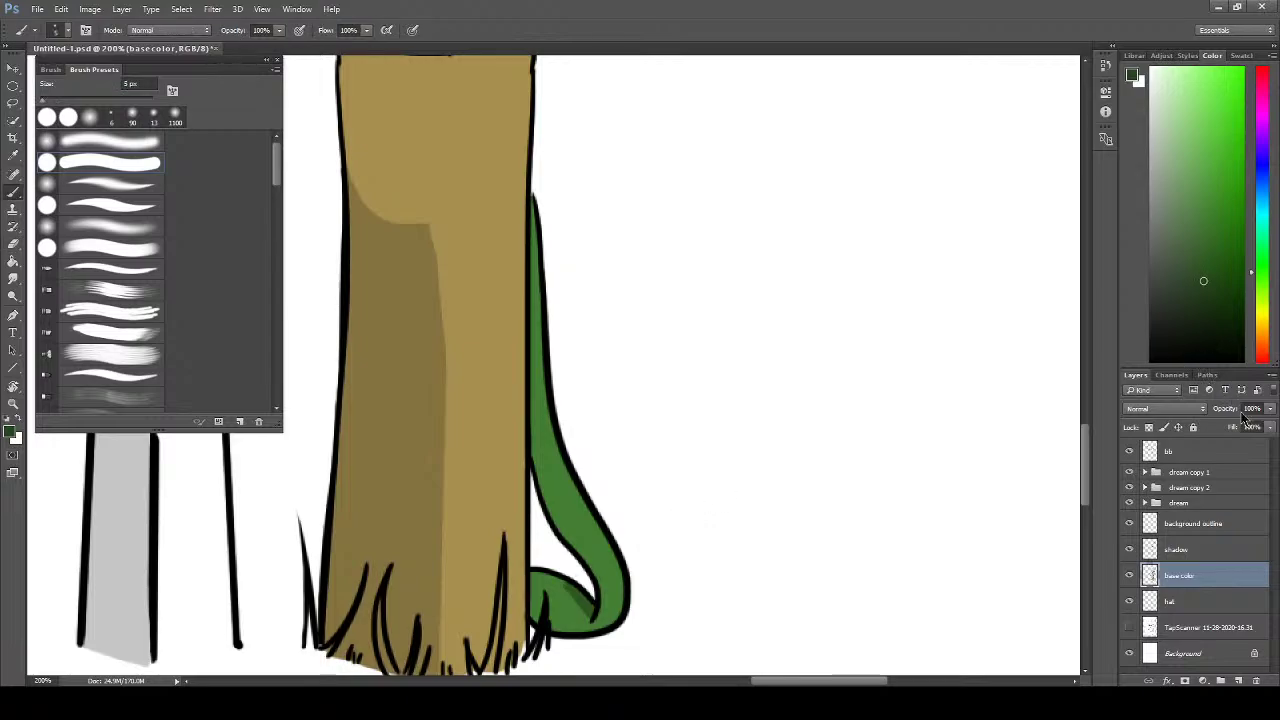
click(1130, 576)
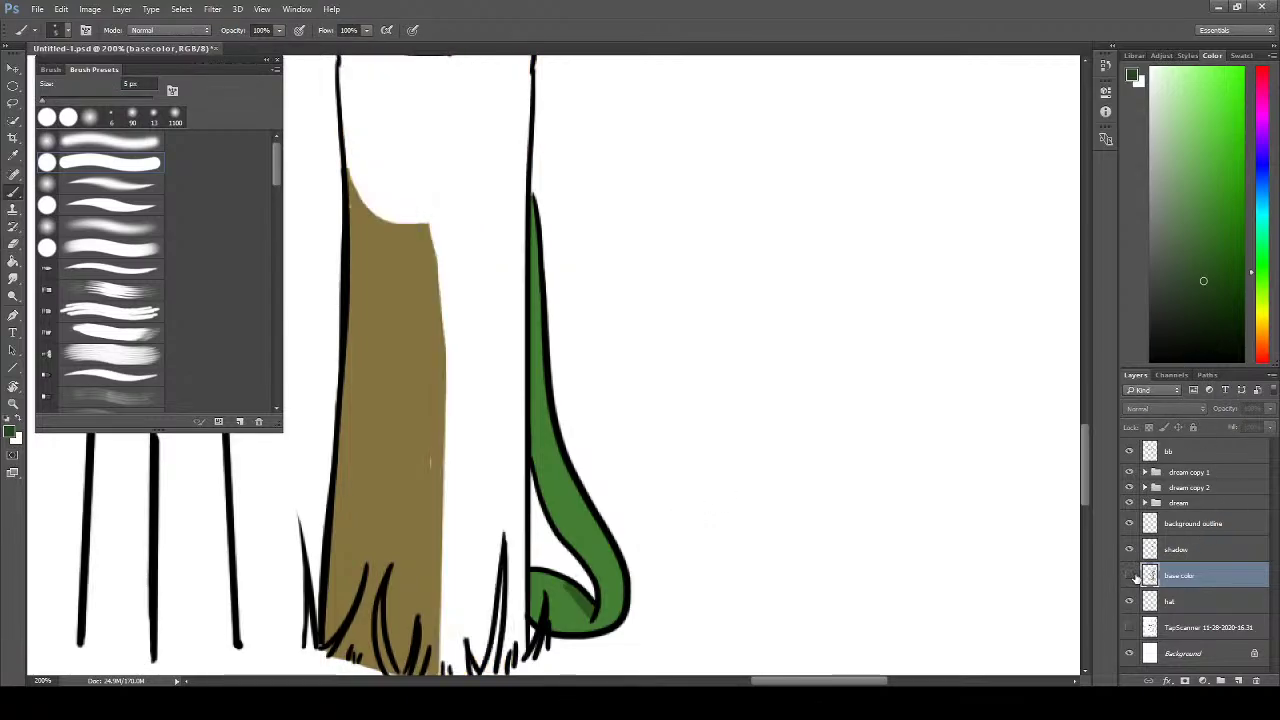
click(1130, 576)
click(1130, 549)
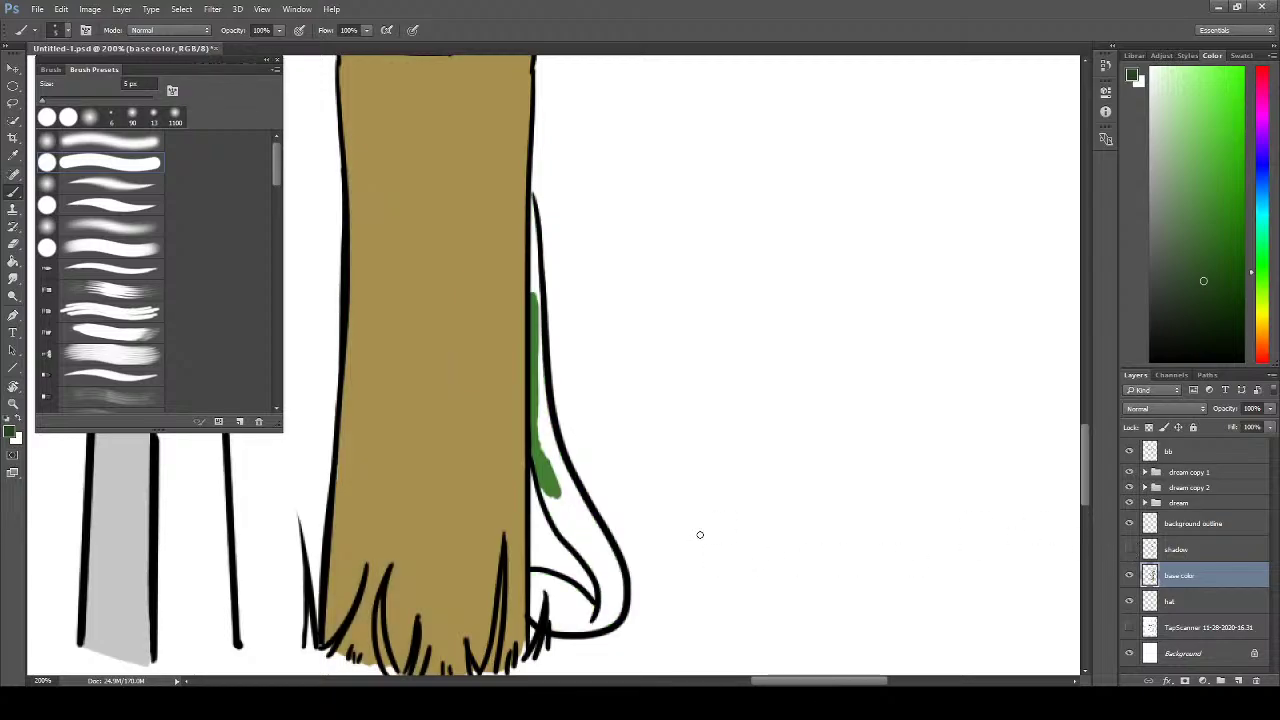
key(bracketright)
key(bracketright)
key(bracketright)
key(bracketright)
key(bracketright)
mouse_move(548, 572)
mouse_down()
mouse_move(538, 621)
mouse_move(581, 616)
mouse_up()
key(ctrl+alt+z)
key(ctrl+alt+z)
- Sample the remaining green and repaint the curved shape's long band on the base color layer with the 10 px brush
key(i)
click(547, 492)
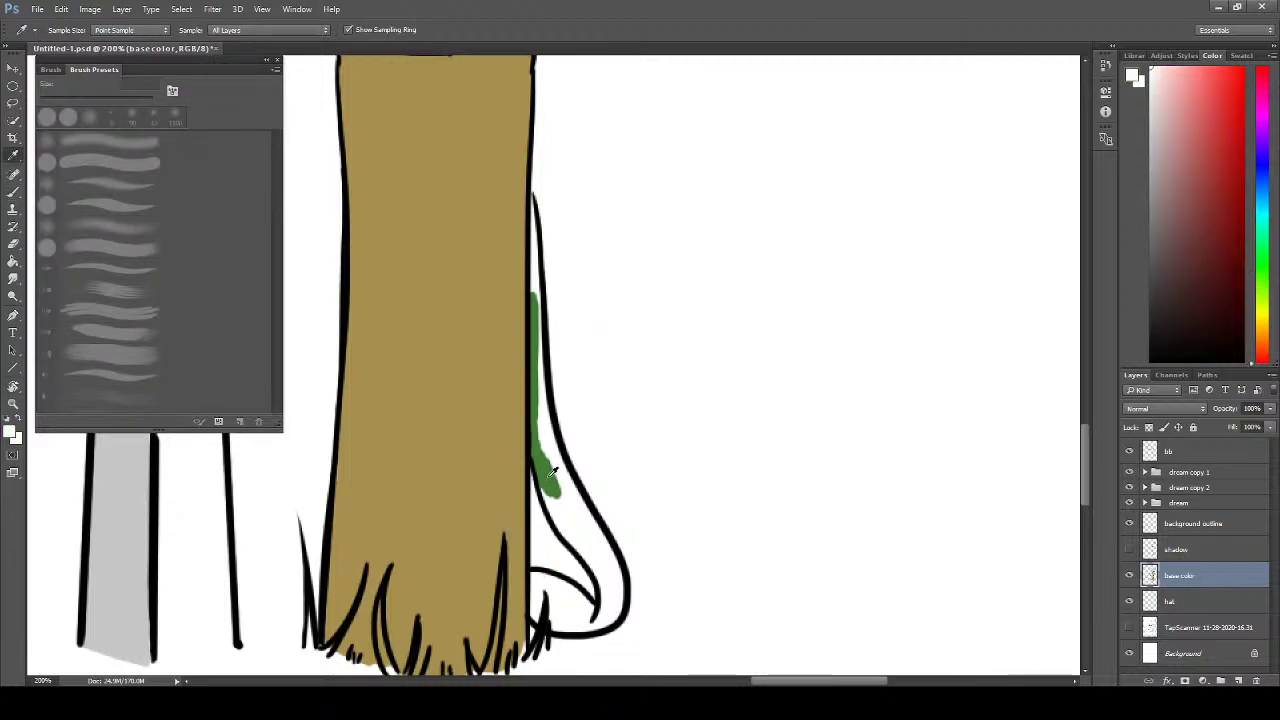
click(549, 472)
key(b)
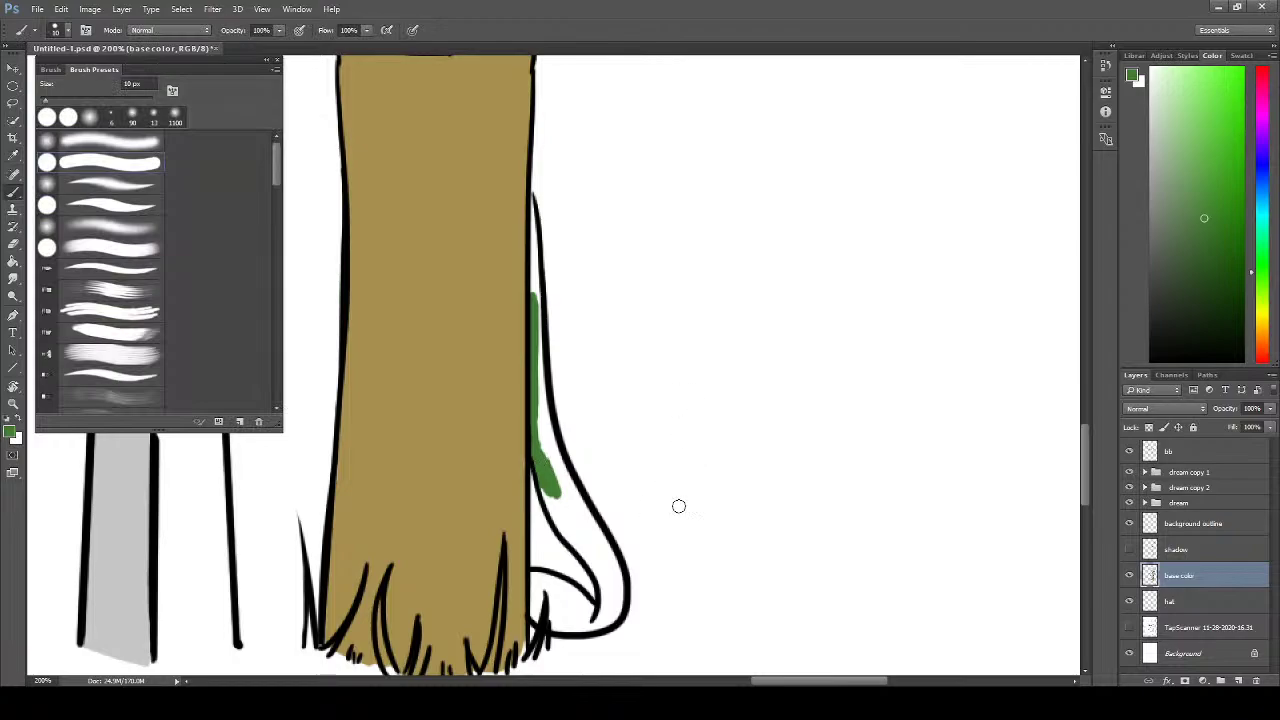
mouse_move(540, 576)
mouse_down()
mouse_move(537, 618)
mouse_move(580, 628)
mouse_move(546, 624)
mouse_move(593, 627)
mouse_move(621, 600)
mouse_move(596, 619)
mouse_move(614, 618)
mouse_move(602, 547)
mouse_move(619, 595)
mouse_move(554, 452)
mouse_move(571, 526)
mouse_move(548, 474)
mouse_move(577, 534)
mouse_move(546, 476)
mouse_move(592, 549)
mouse_move(554, 500)
mouse_move(604, 606)
mouse_move(561, 468)
mouse_move(598, 548)
mouse_move(540, 453)
mouse_move(570, 518)
mouse_move(547, 471)
mouse_move(559, 517)
mouse_move(540, 453)
mouse_move(579, 530)
mouse_move(547, 443)
mouse_move(599, 539)
mouse_move(552, 450)
mouse_move(560, 484)
mouse_move(545, 392)
mouse_move(550, 466)
mouse_move(540, 376)
mouse_move(543, 464)
mouse_move(537, 376)
mouse_up()
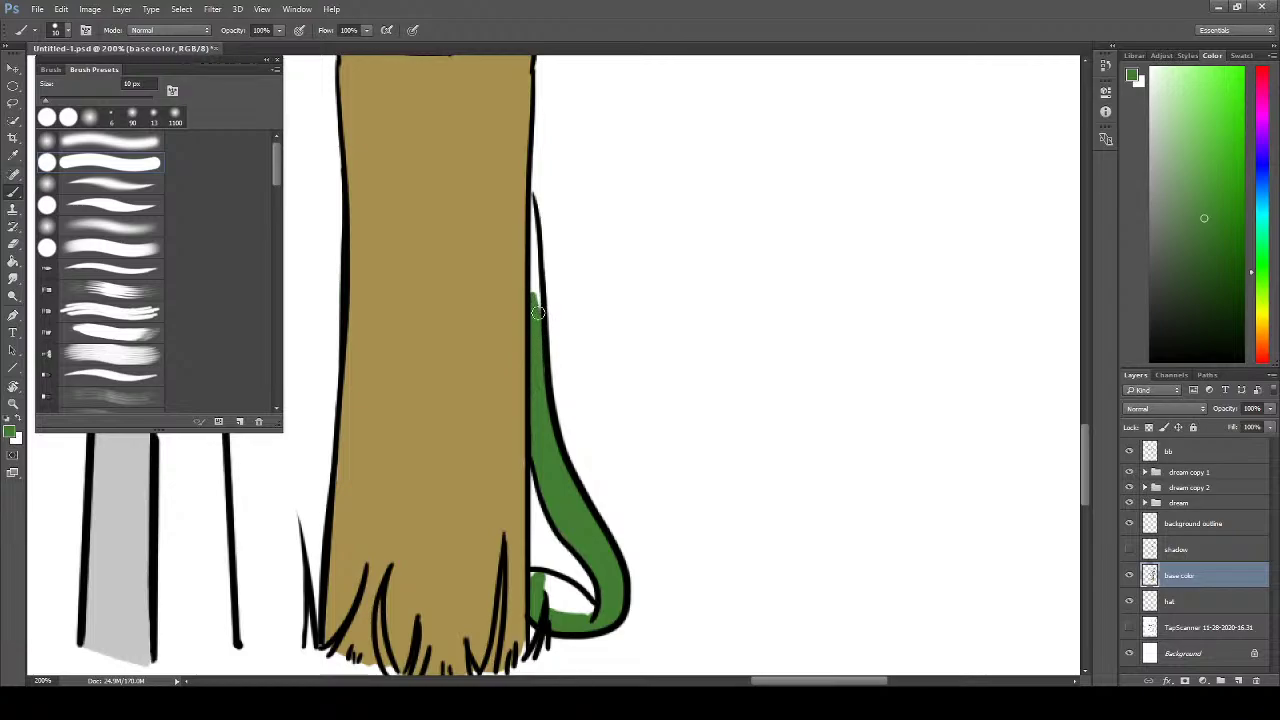
mouse_move(538, 315)
mouse_down()
mouse_move(537, 270)
mouse_move(535, 360)
mouse_move(533, 251)
mouse_up()
- Reduce the brush to 6 px and fill the rest of the curved shape's lower loop with the same green
key(bracketleft)
key(bracketleft)
key(bracketleft)
key(bracketleft)
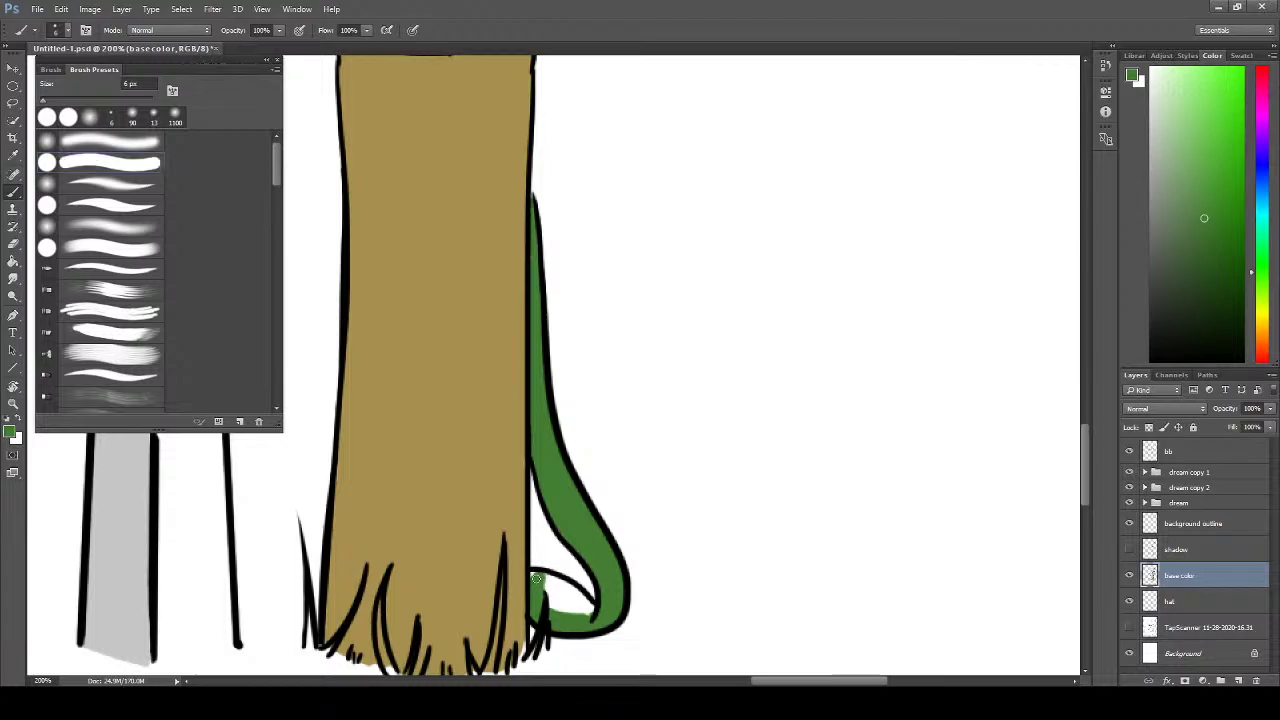
mouse_move(532, 573)
mouse_down()
mouse_move(584, 606)
mouse_move(568, 586)
mouse_move(582, 609)
mouse_move(571, 617)
mouse_up()
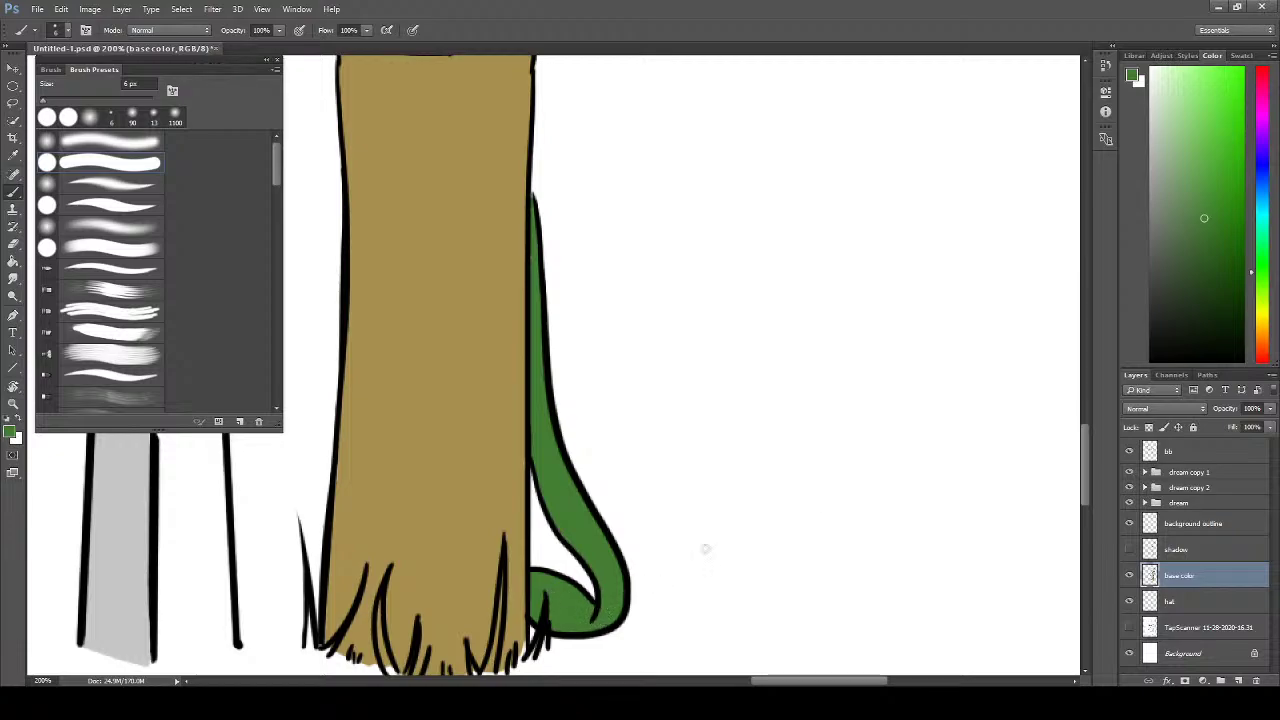
- Show the shadow layer, erase its green over the curved shape with the 30 px eraser and return to the base color layer
click(1129, 549)
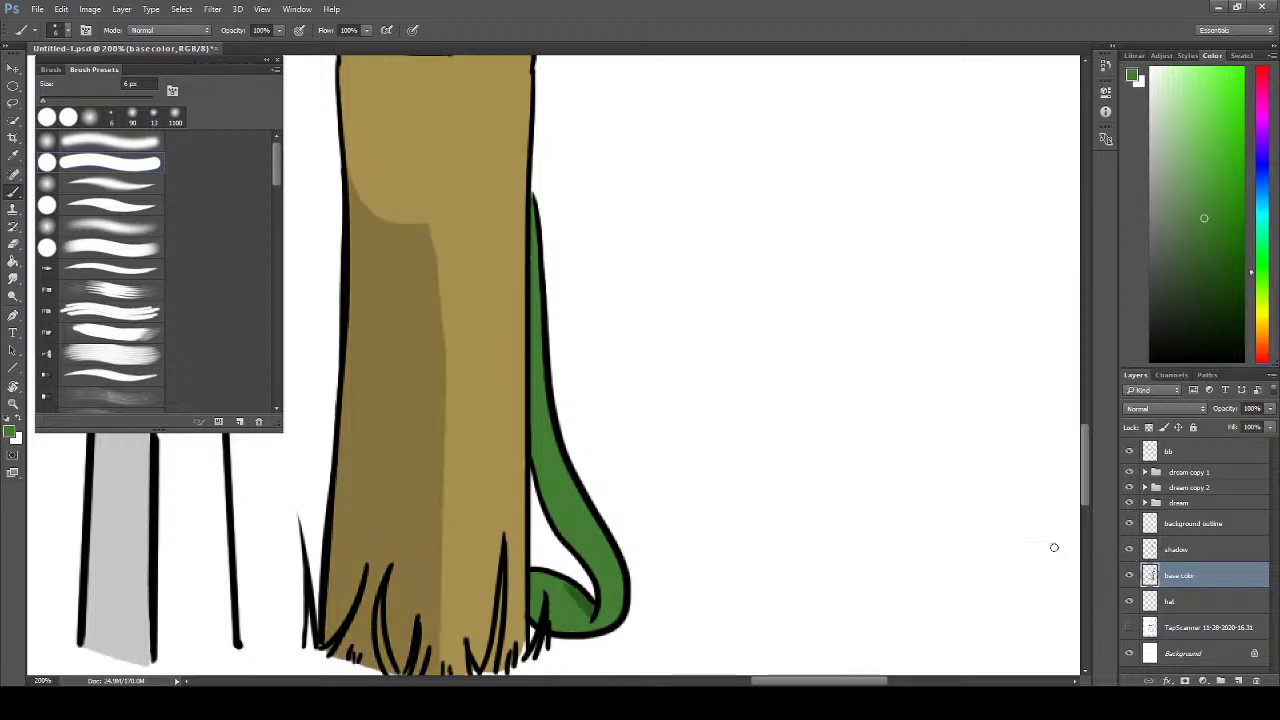
key(e)
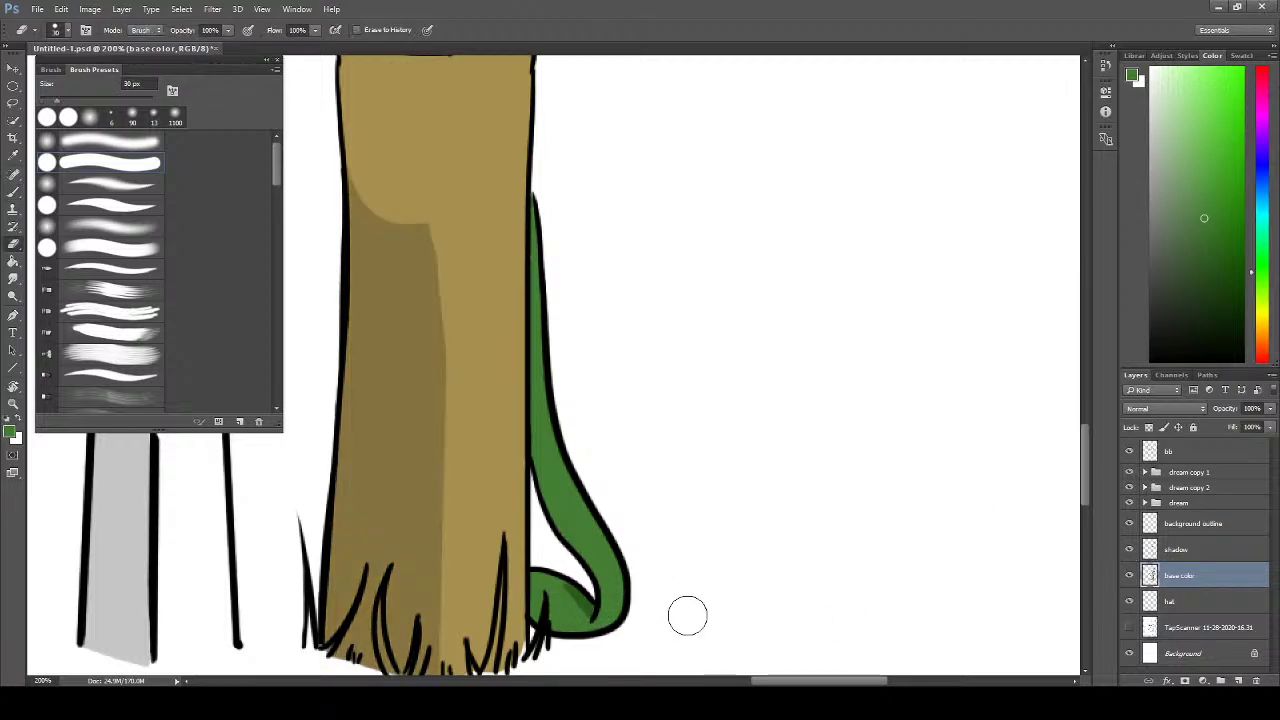
click(1163, 546)
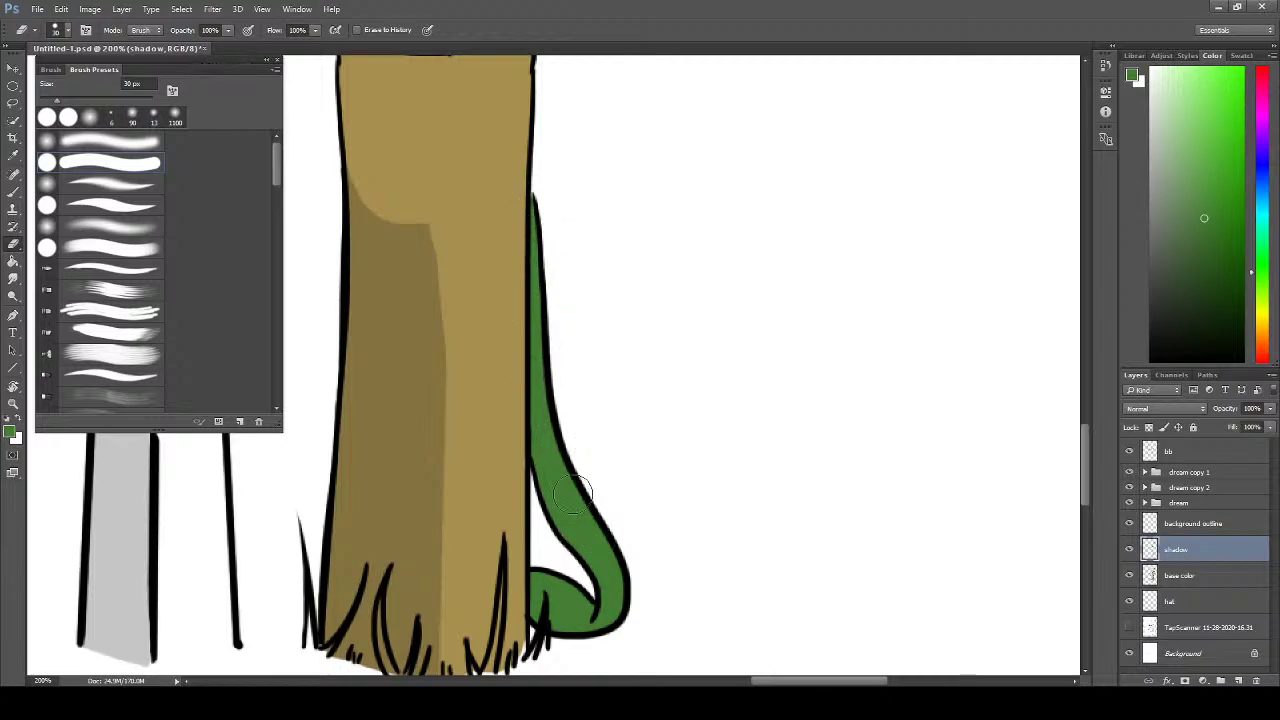
key(b)
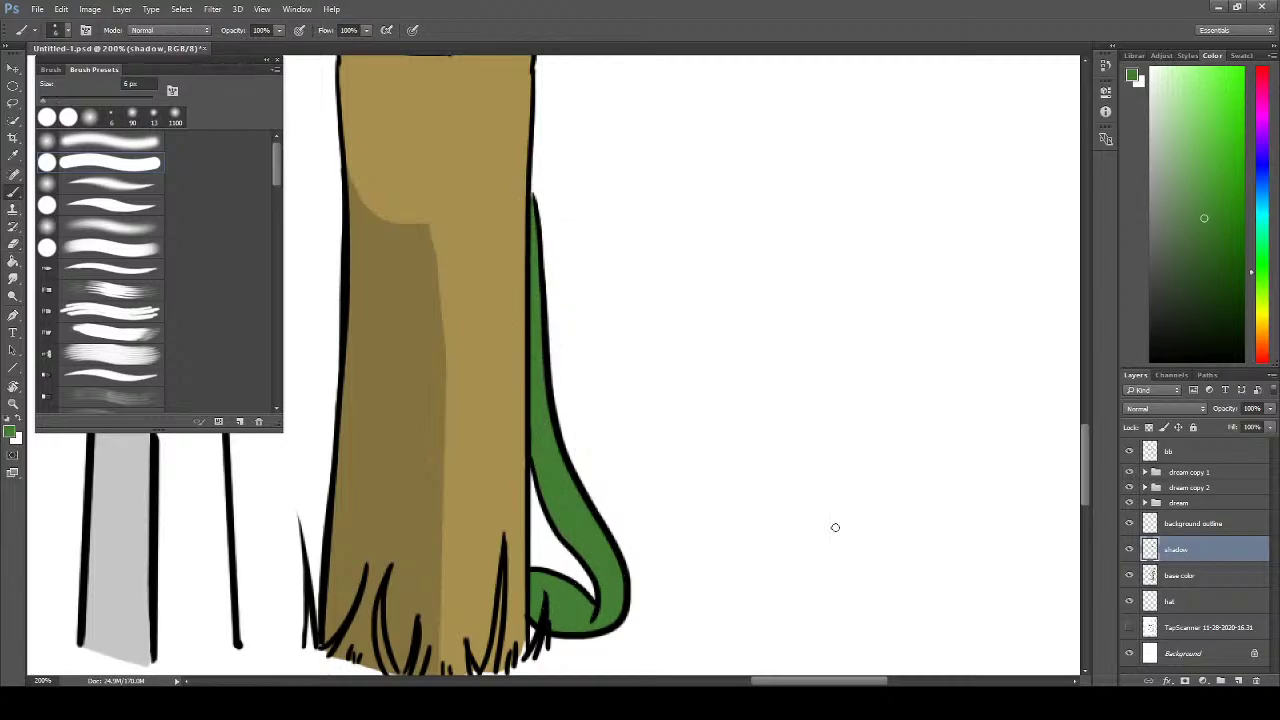
click(1180, 576)
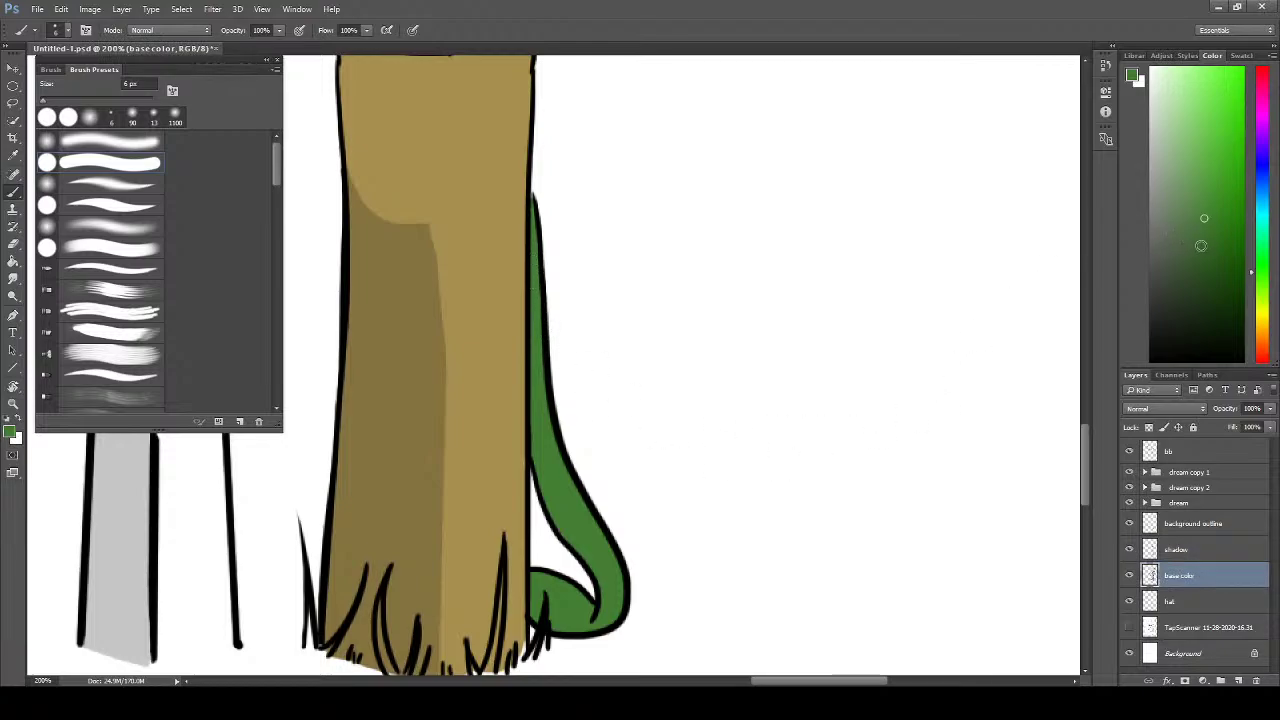
- Pick a darker green, start shading the lower loop's inner tip on the shadow layer and reduce the eraser to 7 px
click(1204, 270)
click(1180, 550)
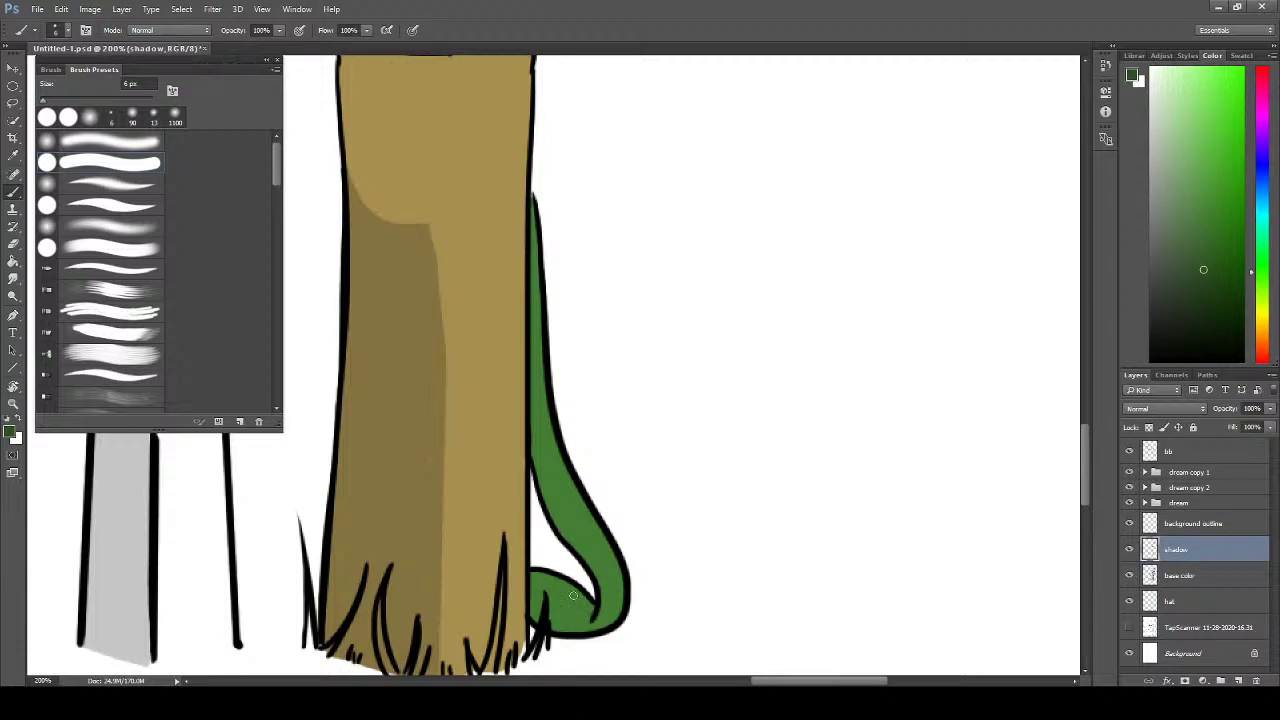
mouse_move(573, 596)
mouse_down()
mouse_move(590, 607)
mouse_move(570, 587)
mouse_up()
key(e)
key(bracketleft)
key(bracketleft)
key(bracketleft)
key(bracketleft)
key(bracketleft)
key(bracketleft)
key(bracketleft)
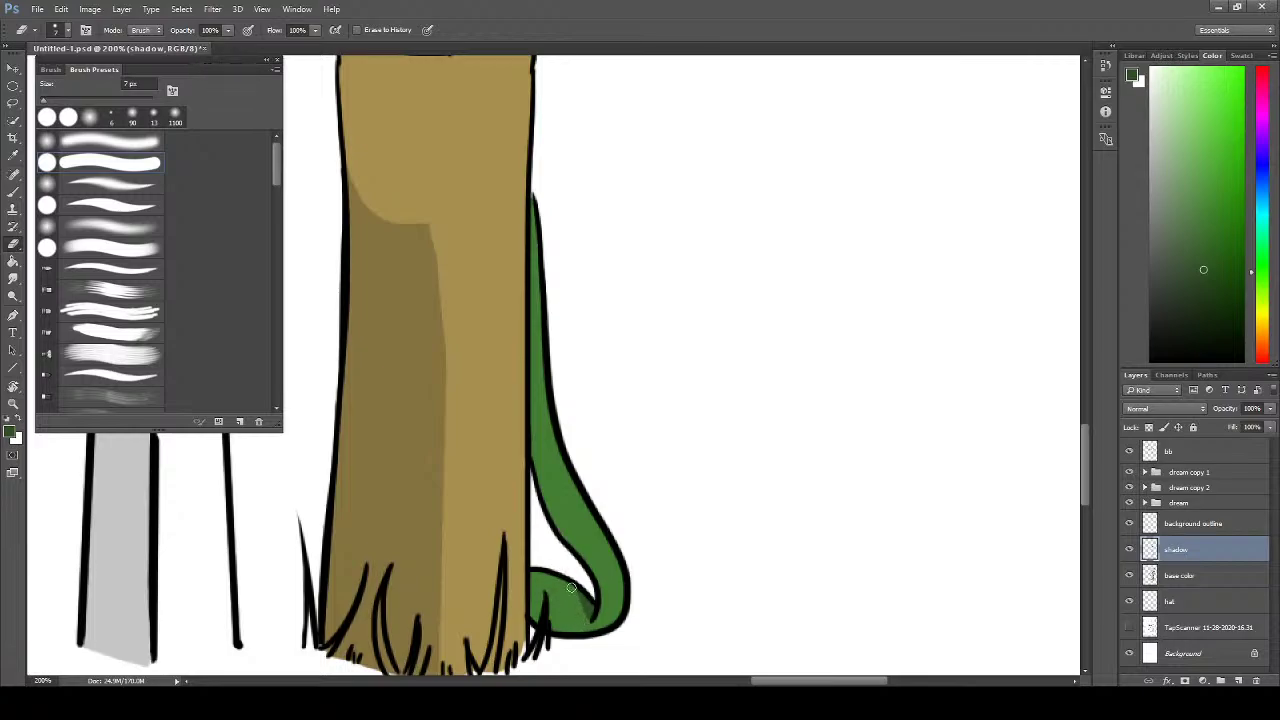
- Paint dark green shading across the inside of the curved shape's lower loop, erasing stray strokes between passes
scroll(700, 540, down, 2)
scroll(700, 540, right, 1)
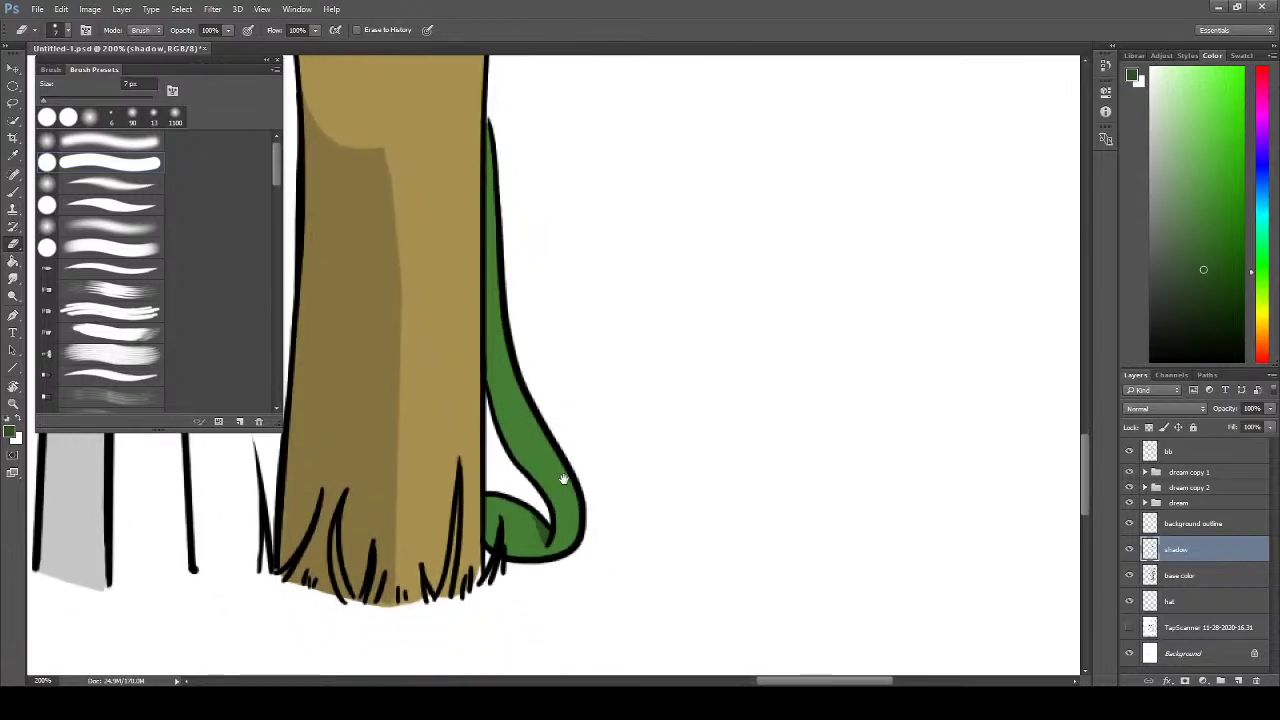
key(b)
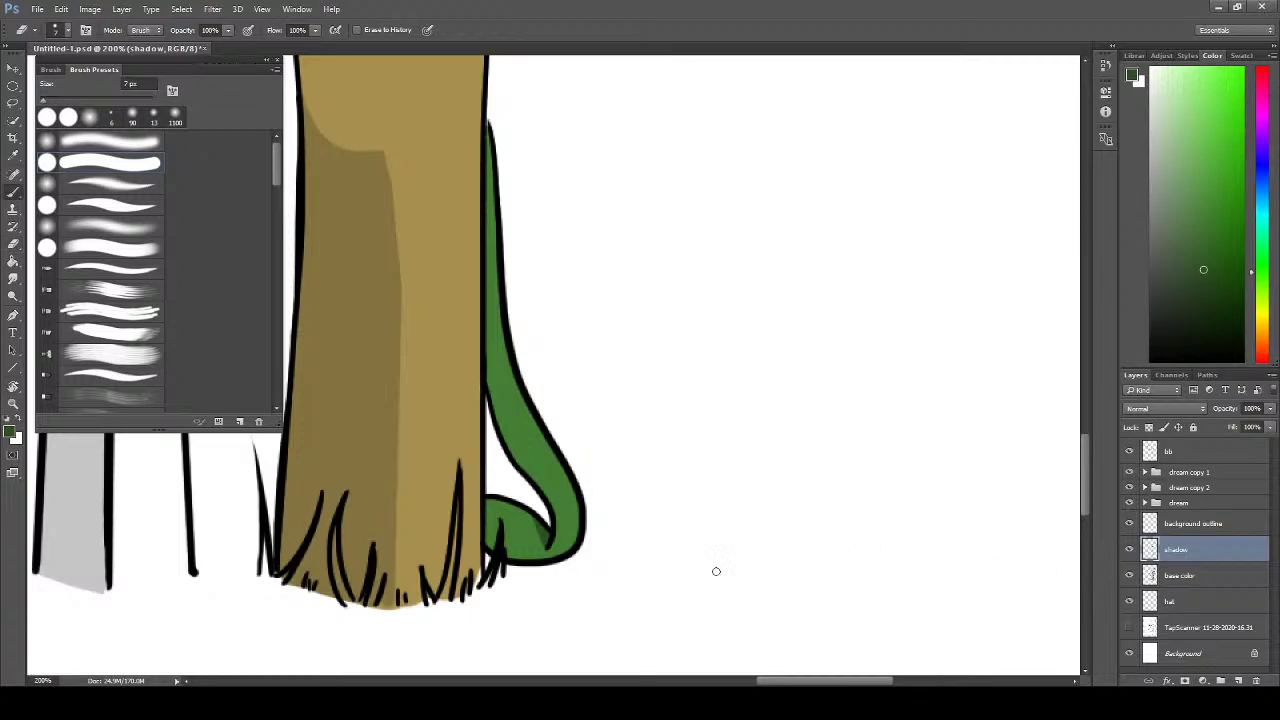
drag(540, 544, 518, 556)
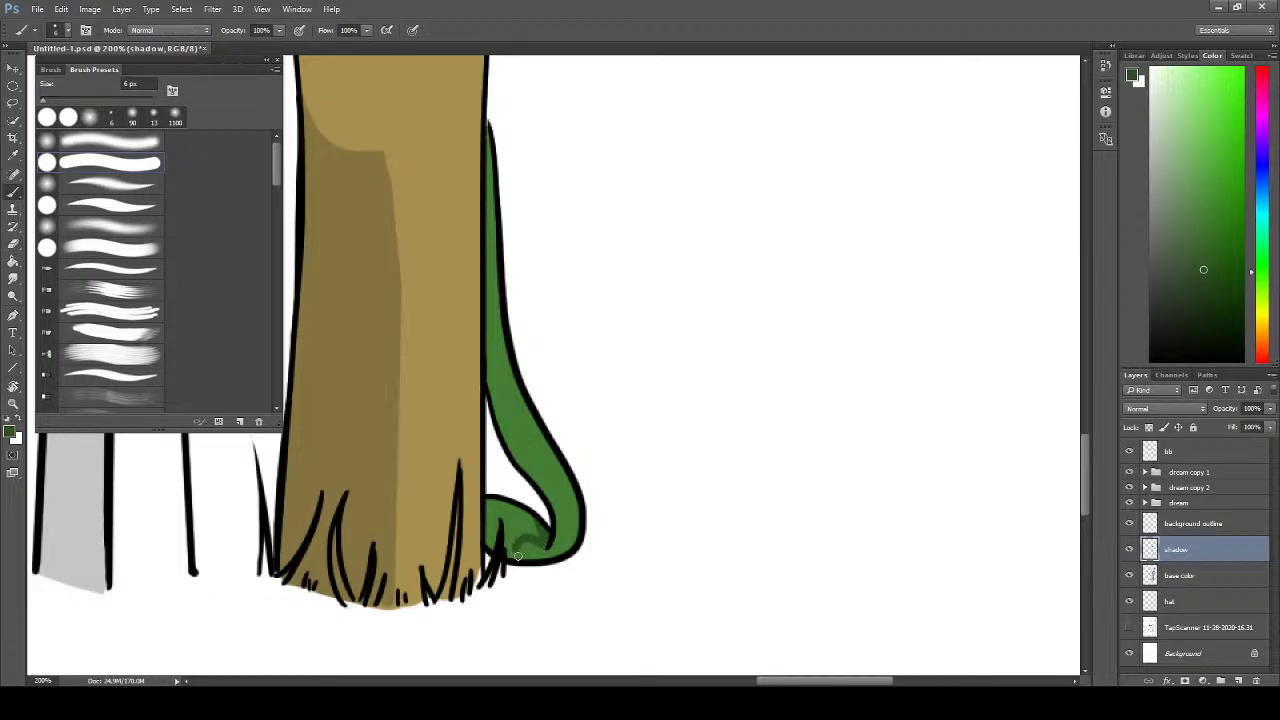
key(e)
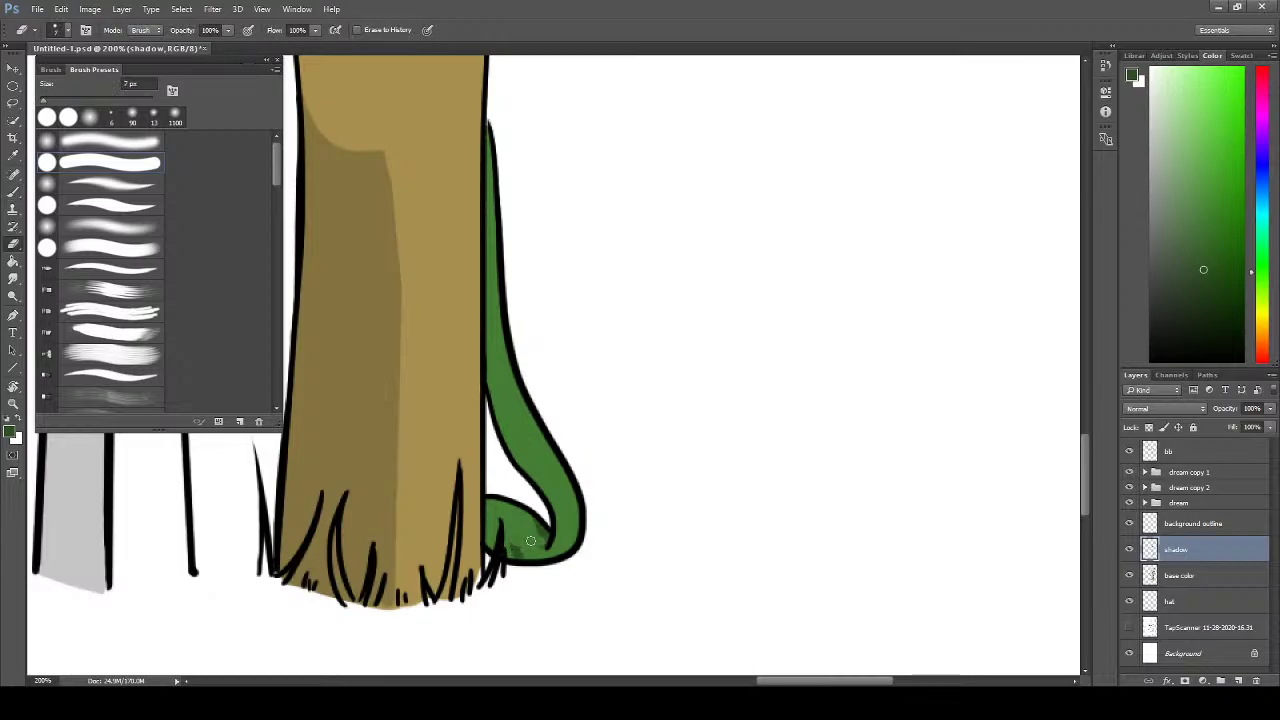
key(b)
mouse_move(543, 545)
mouse_down()
mouse_move(520, 519)
mouse_move(545, 543)
mouse_move(497, 505)
mouse_move(515, 508)
mouse_move(489, 503)
mouse_move(488, 542)
mouse_move(514, 554)
mouse_move(506, 524)
mouse_up()
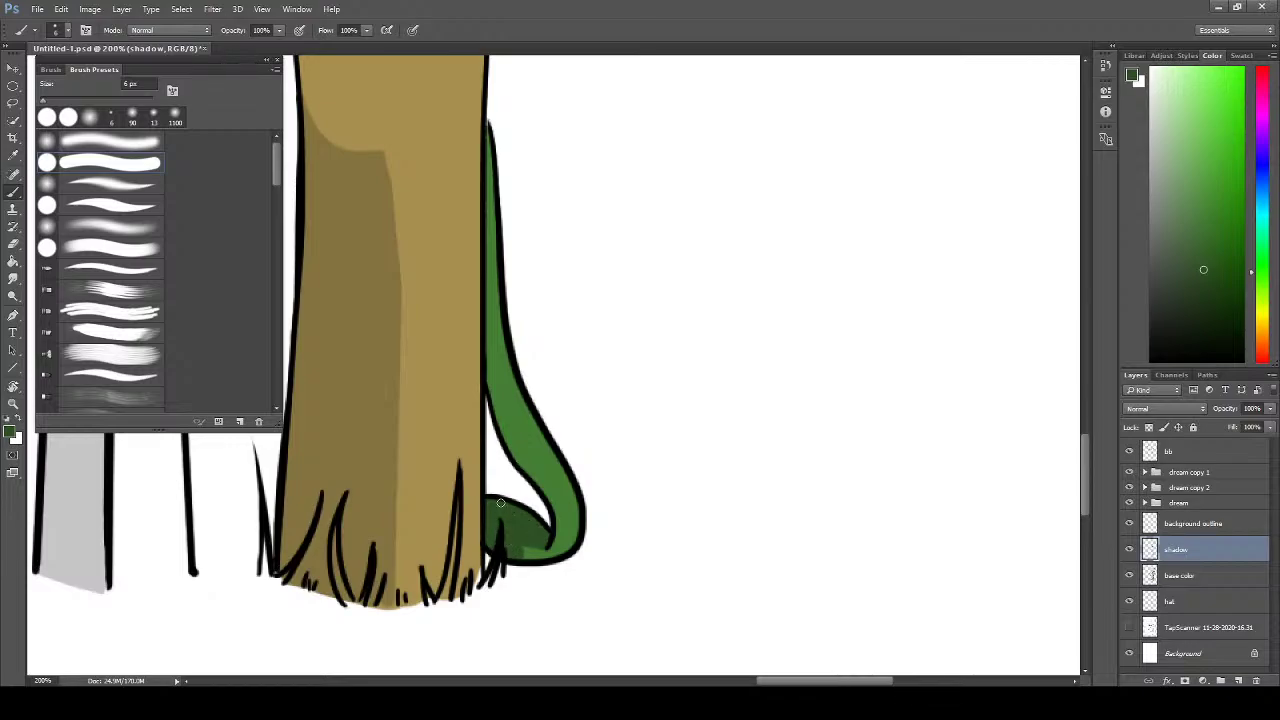
- Refine the lower edge of the loop's dark green shadow by alternating the 7 px eraser and 6 px brush
key(e)
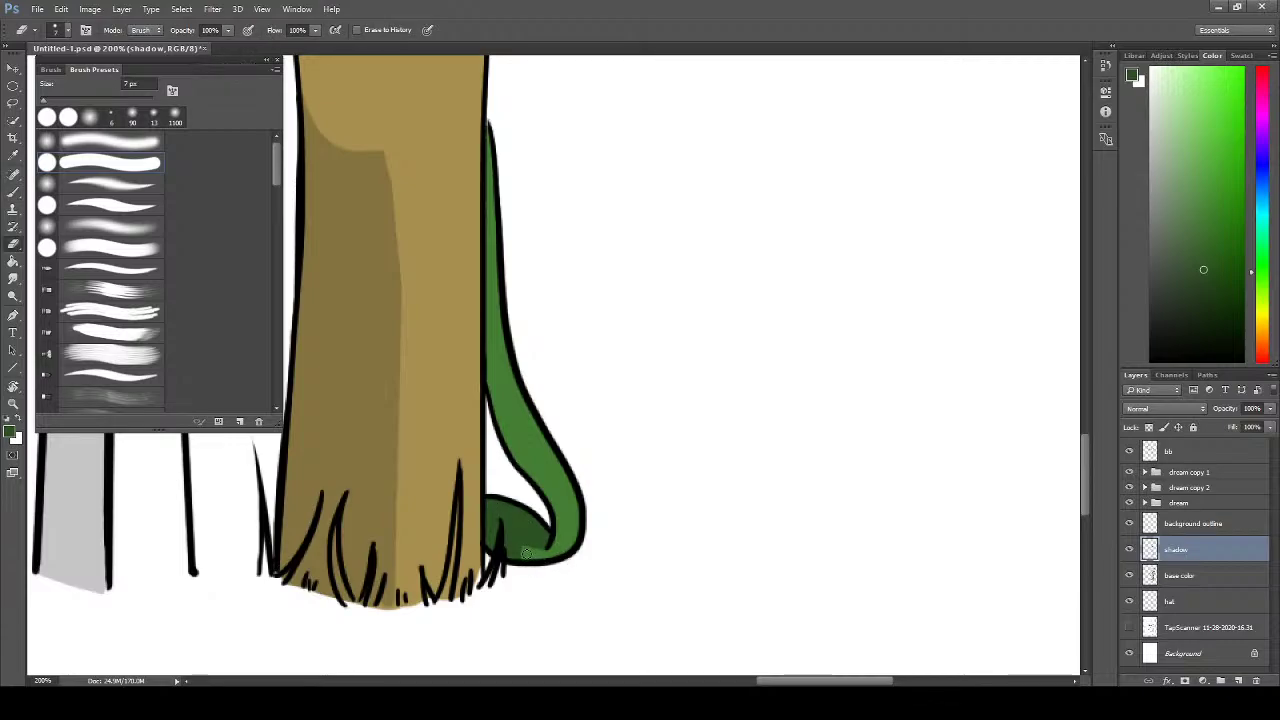
key(b)
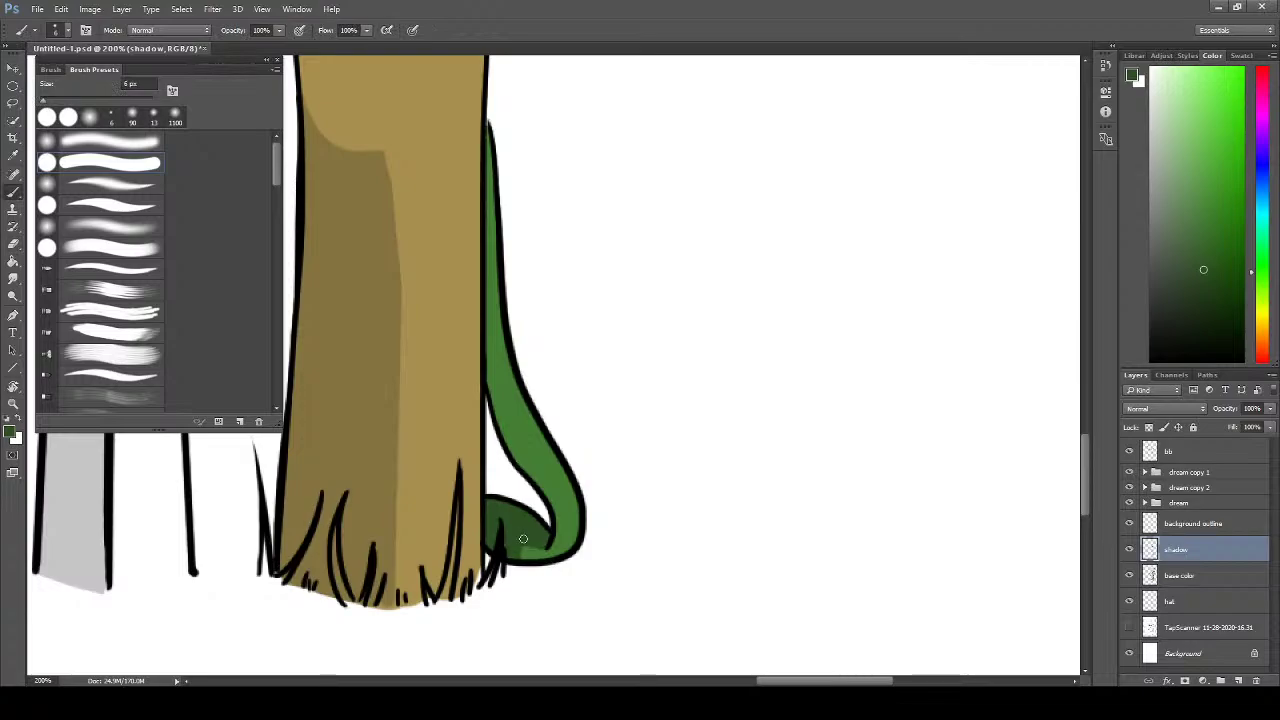
drag(522, 539, 511, 551)
scroll(460, 610, up, 1)
drag(460, 610, 456, 620)
key(e)
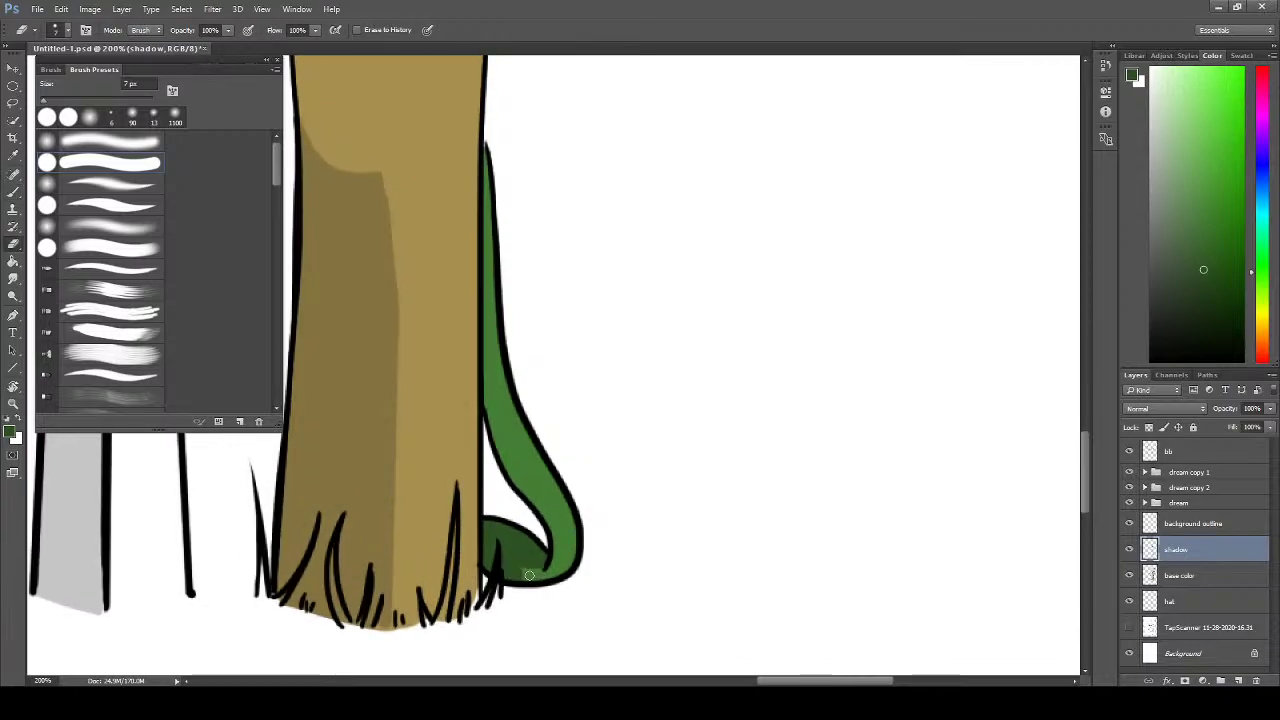
drag(529, 575, 538, 574)
key(b)
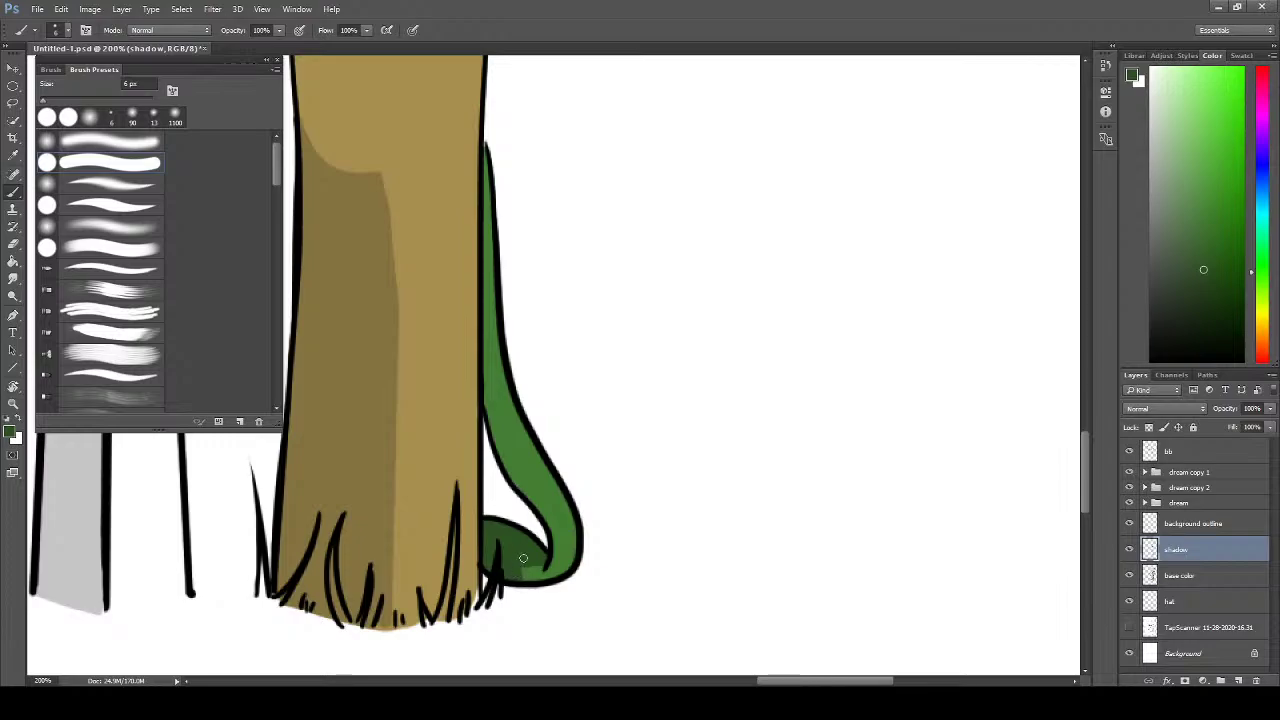
mouse_move(582, 390)
mouse_down()
mouse_move(603, 491)
mouse_move(577, 402)
mouse_move(581, 355)
mouse_up()
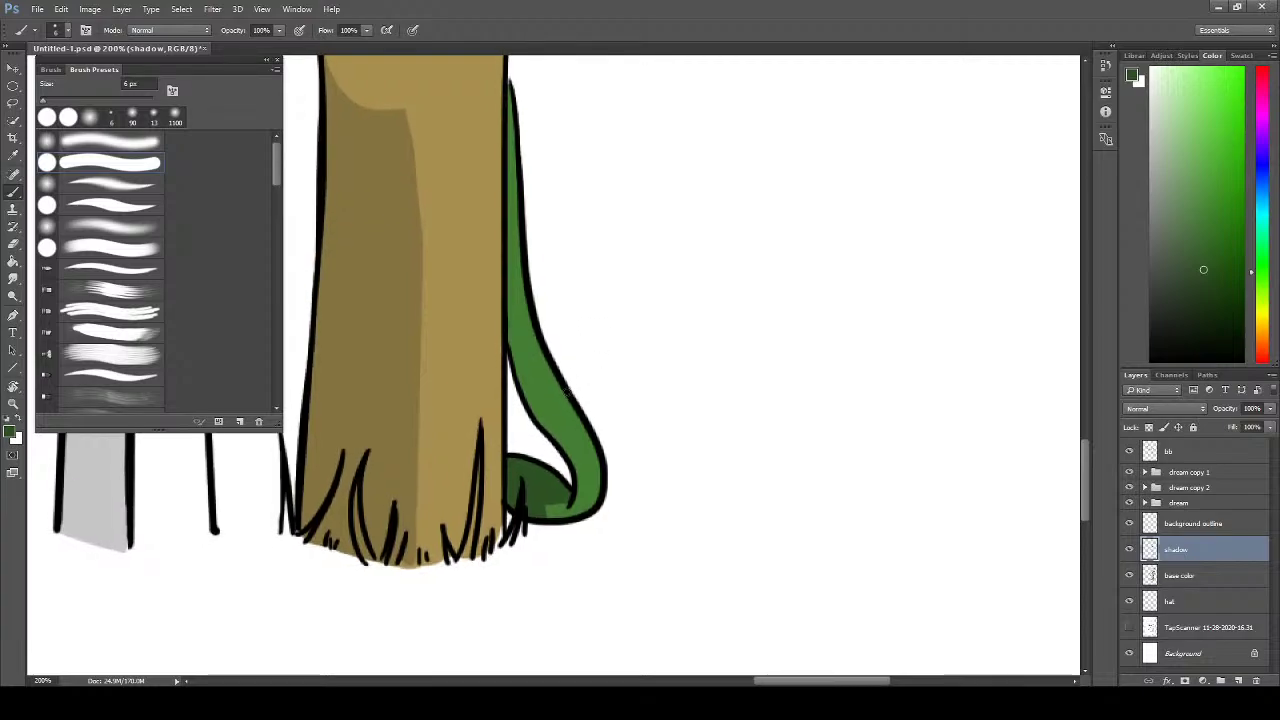
- Select the base color layer, view the whole illustration at 50% and choose a light periwinkle blue as the foreground color
click(1178, 574)
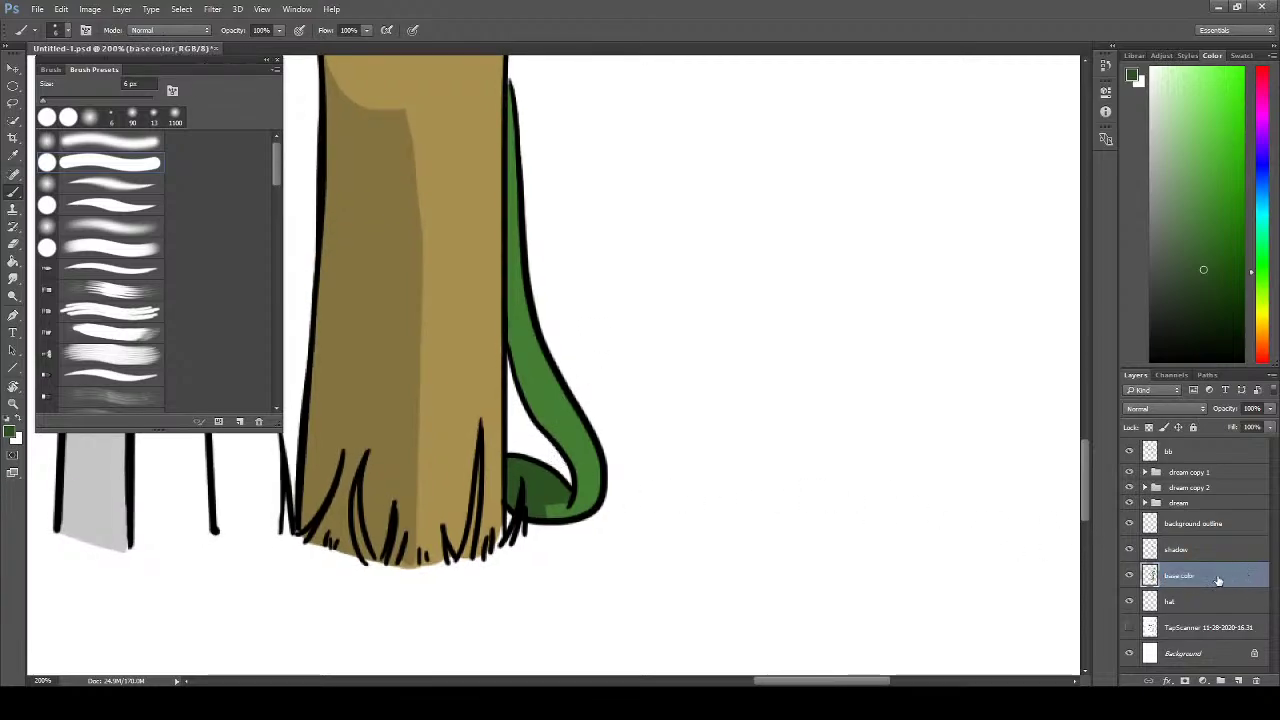
drag(540, 340, 651, 551)
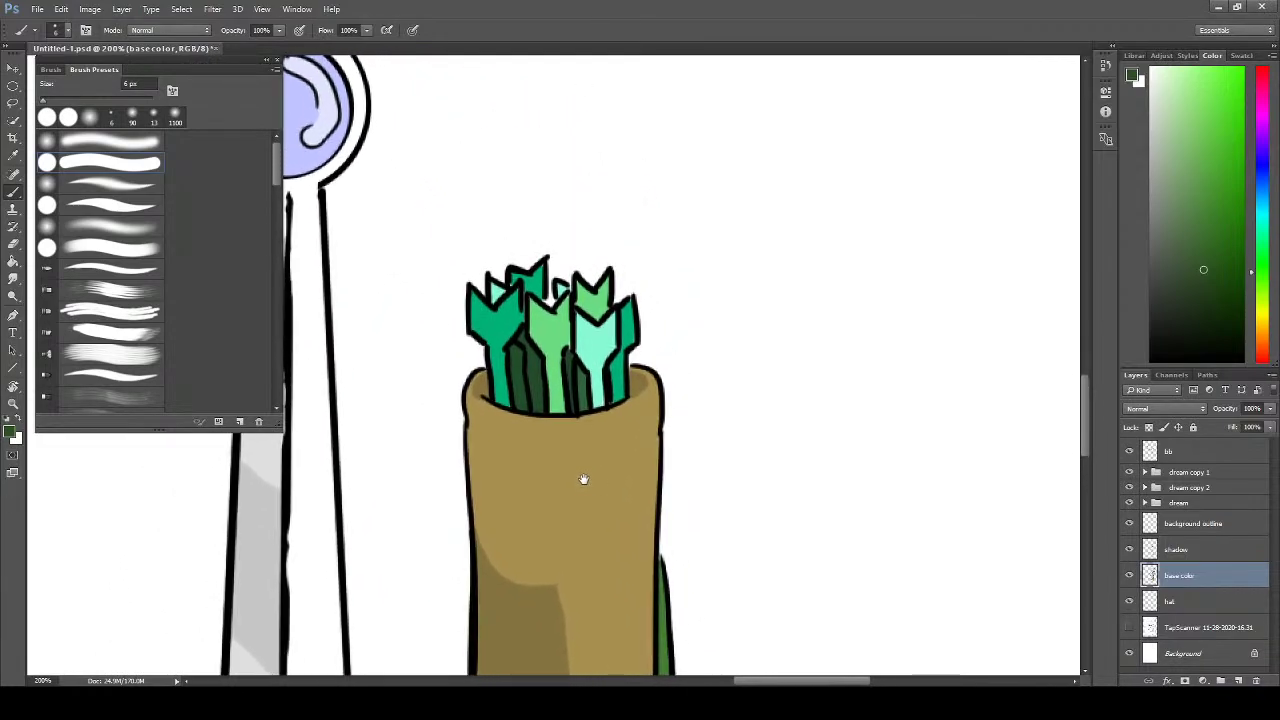
drag(583, 479, 583, 517)
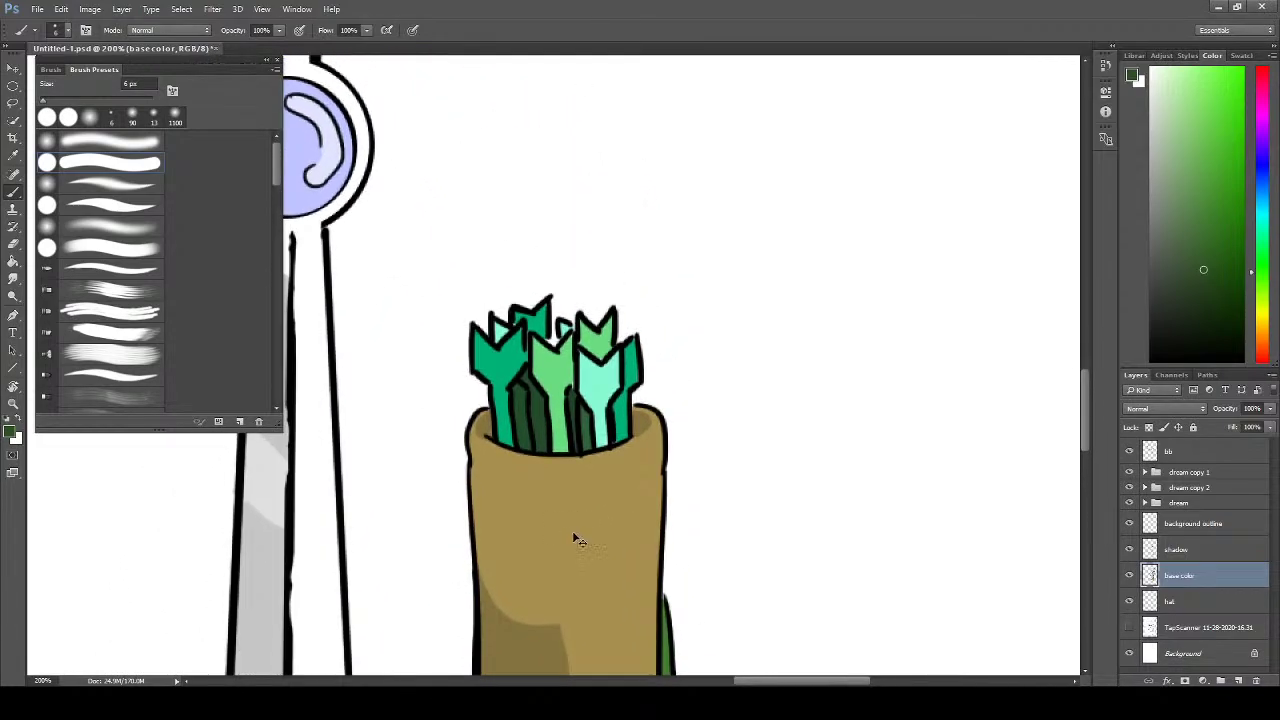
scroll(575, 540, down, 4)
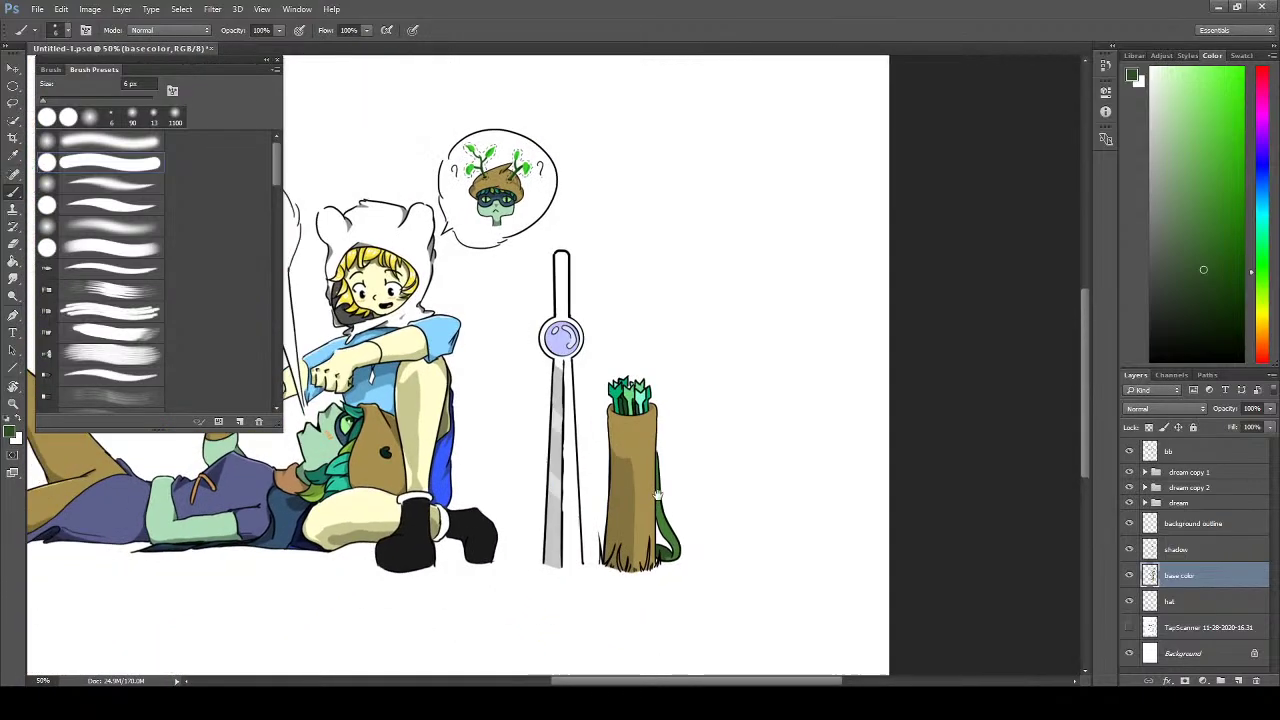
drag(656, 495, 830, 562)
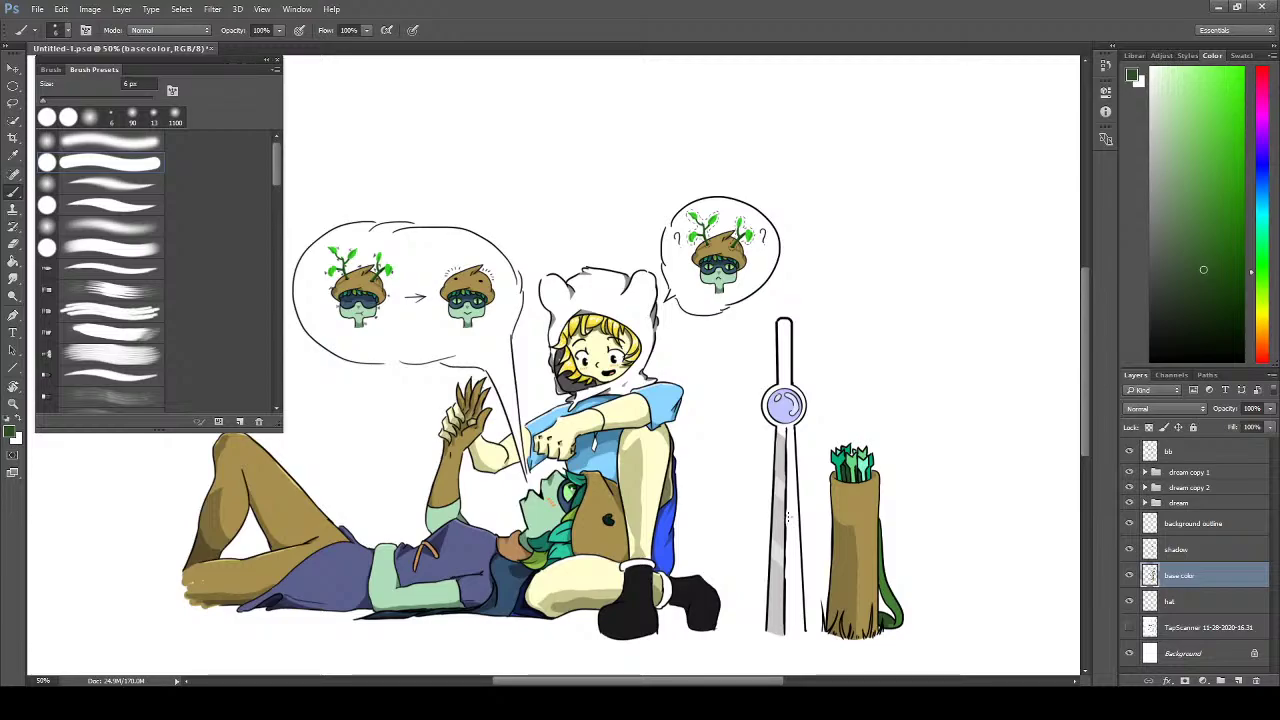
click(1268, 171)
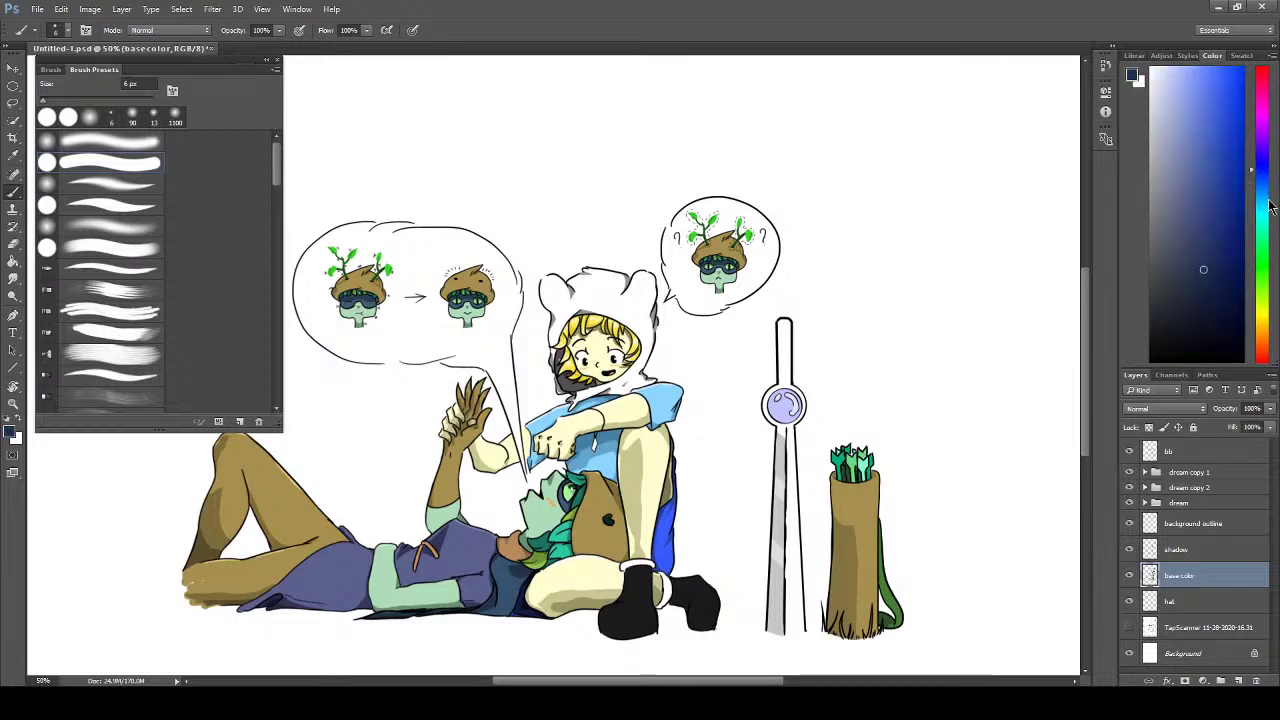
click(1268, 211)
click(1202, 64)
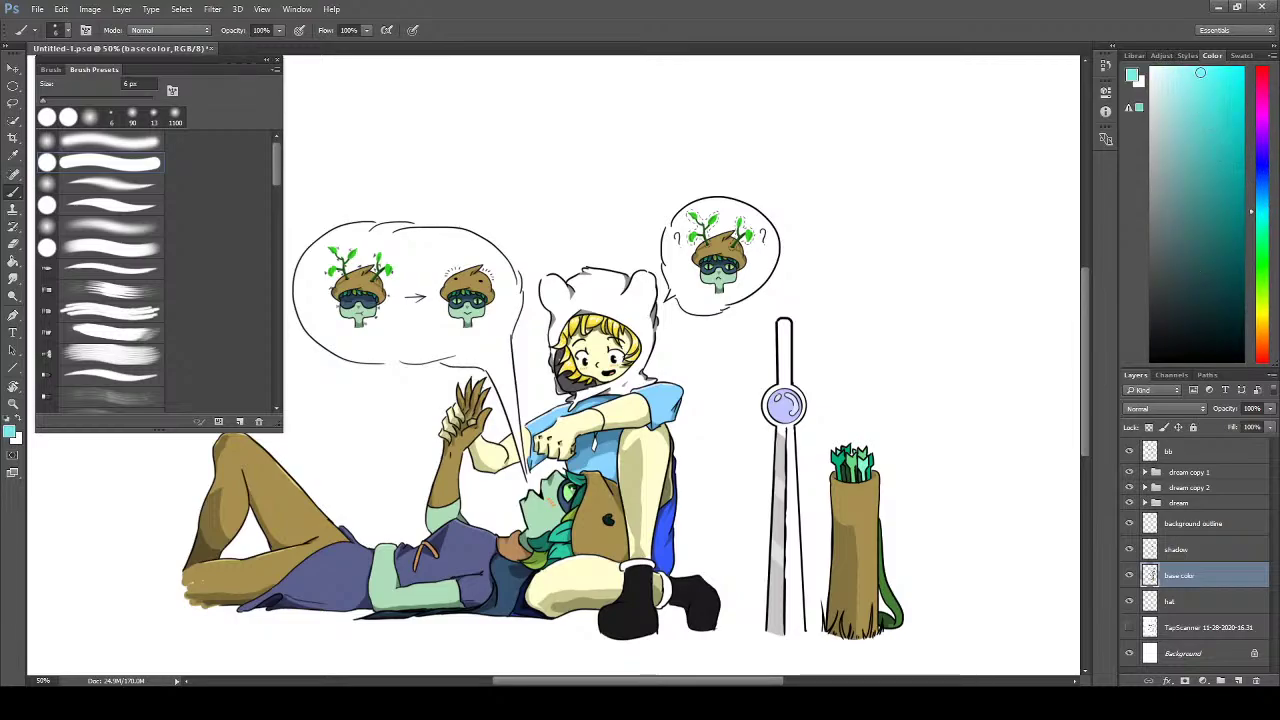
click(1194, 62)
click(1194, 78)
click(1262, 162)
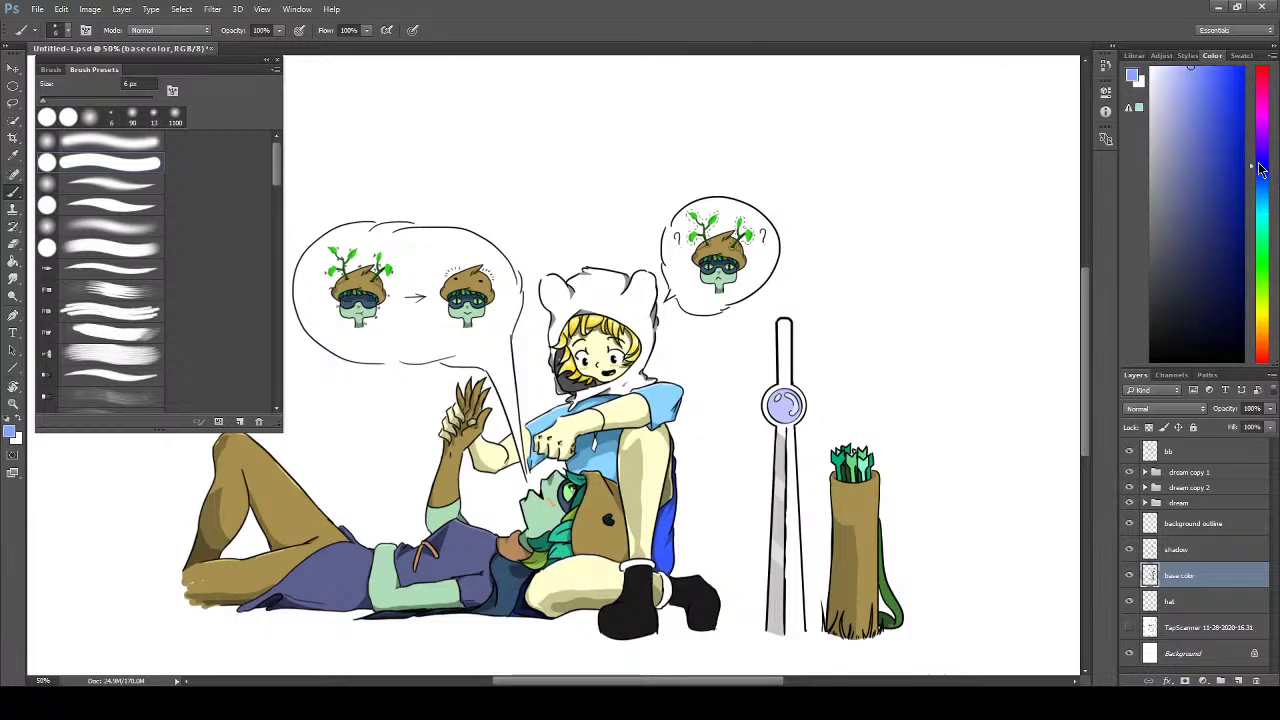
click(1182, 78)
drag(1182, 78, 1176, 82)
- Create a new layer, place it directly below the hat layer and name it "background"
click(1238, 681)
drag(1207, 556, 1196, 620)
double_click(1178, 608)
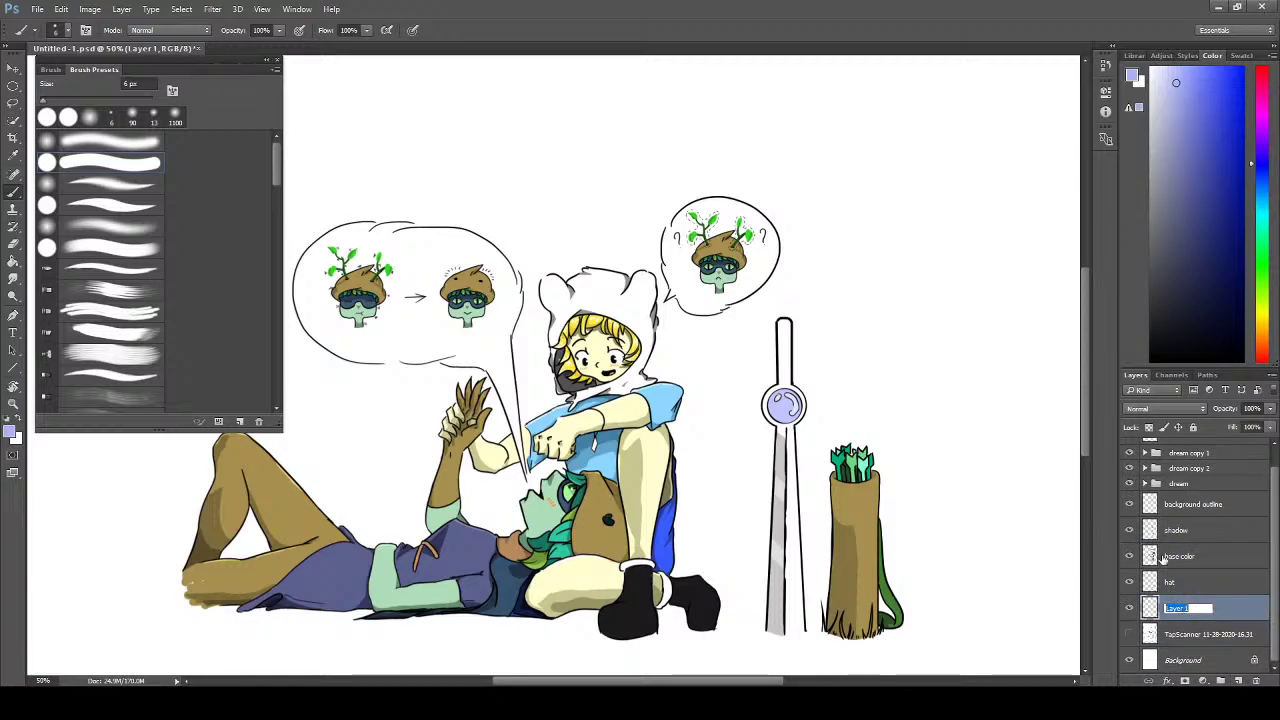
text(background)
key(Return)
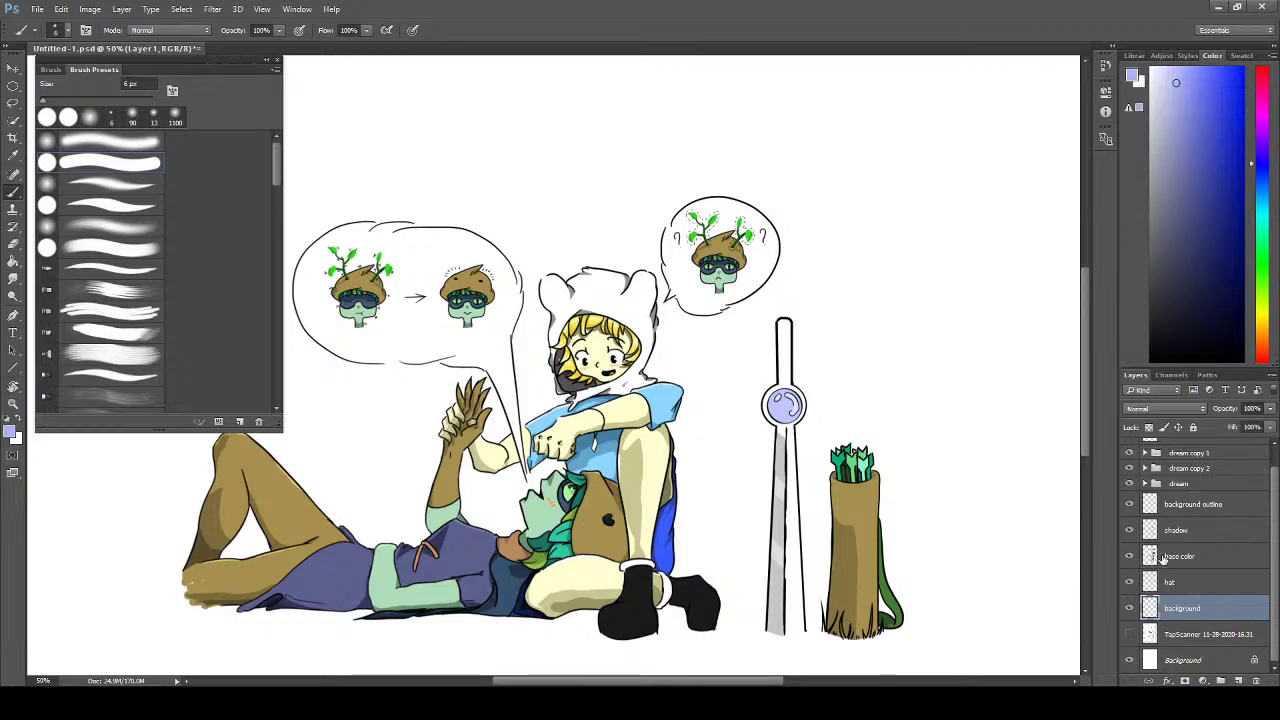
- Try filling the background layer with periwinkle blue and with a much paler lavender blue, undoing each fill
key(g)
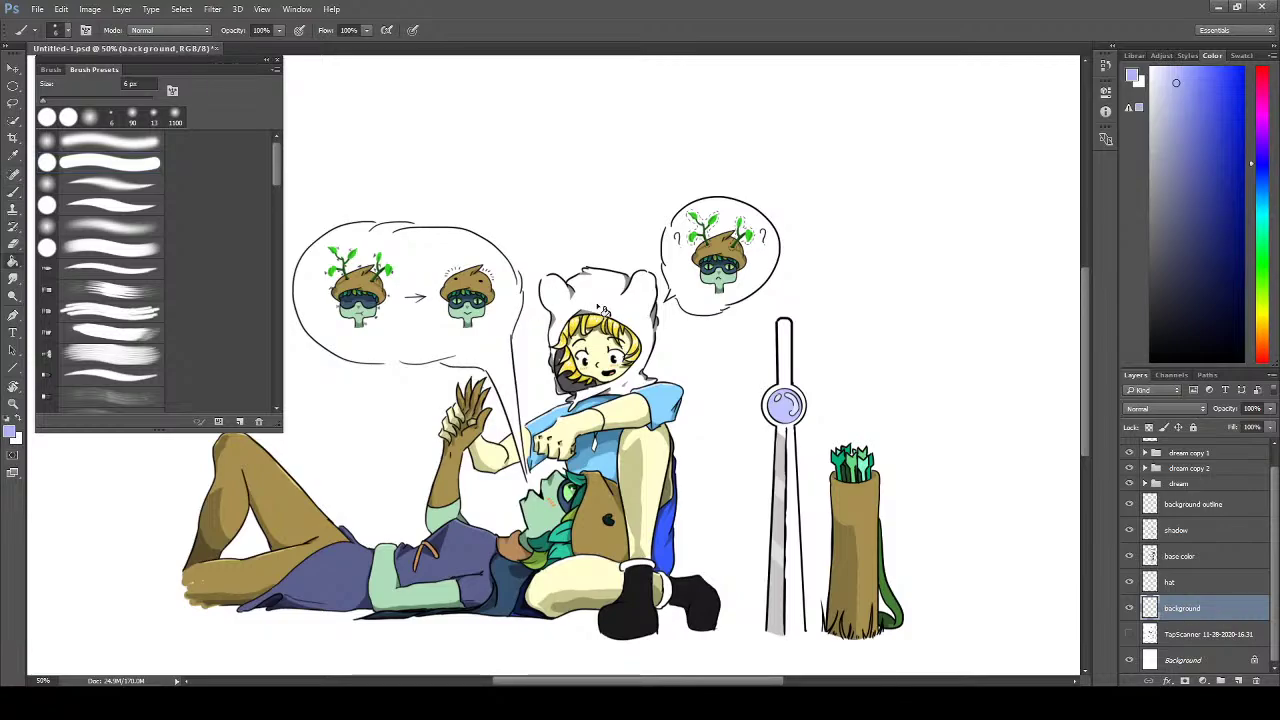
click(862, 377)
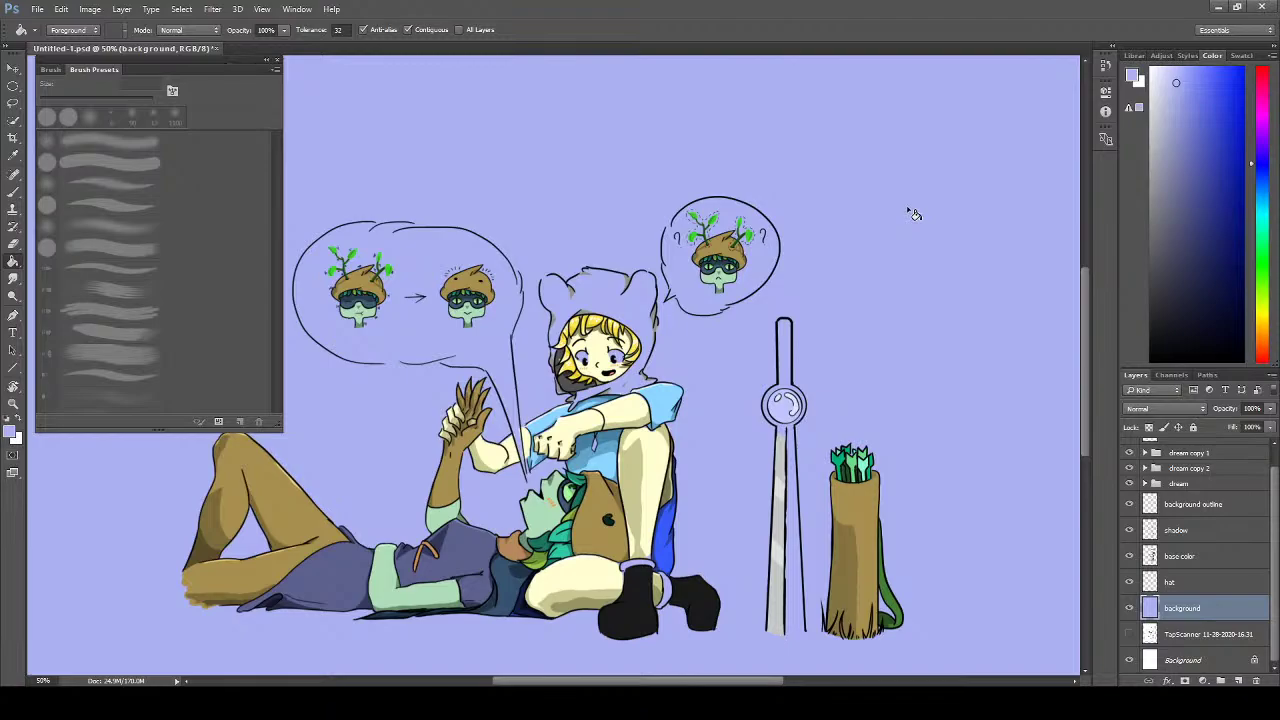
key(ctrl+z)
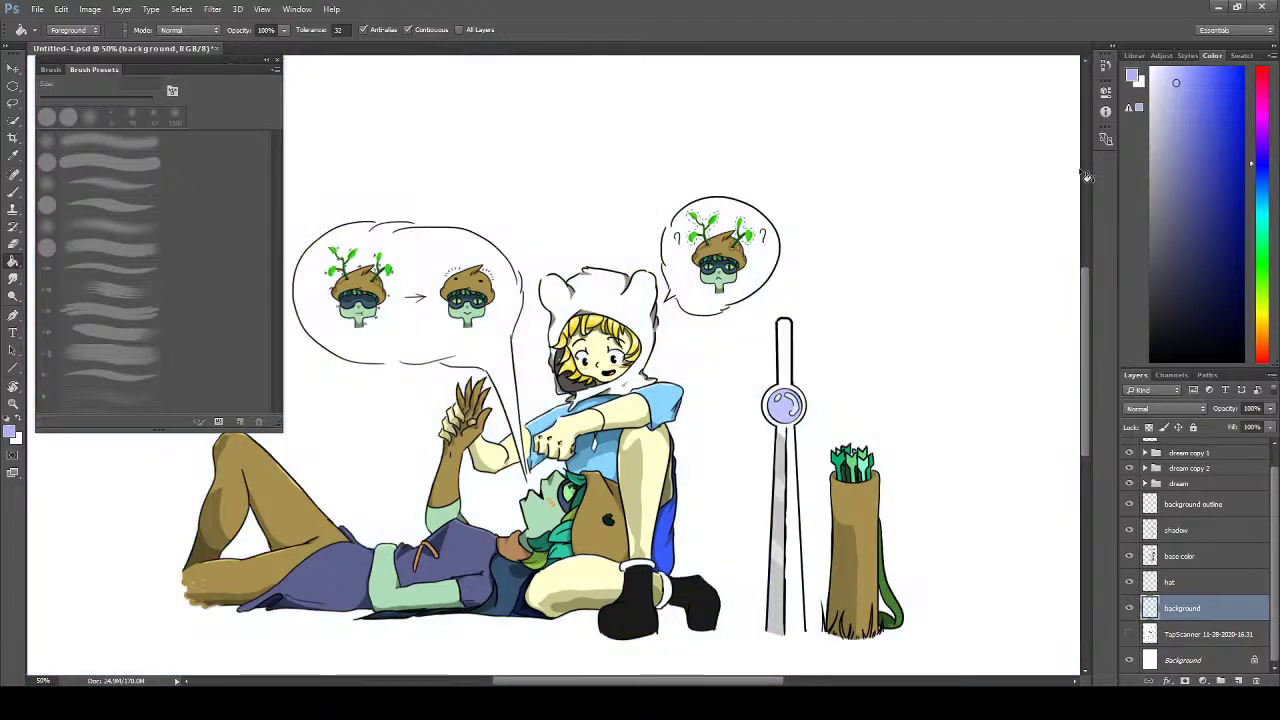
click(1164, 68)
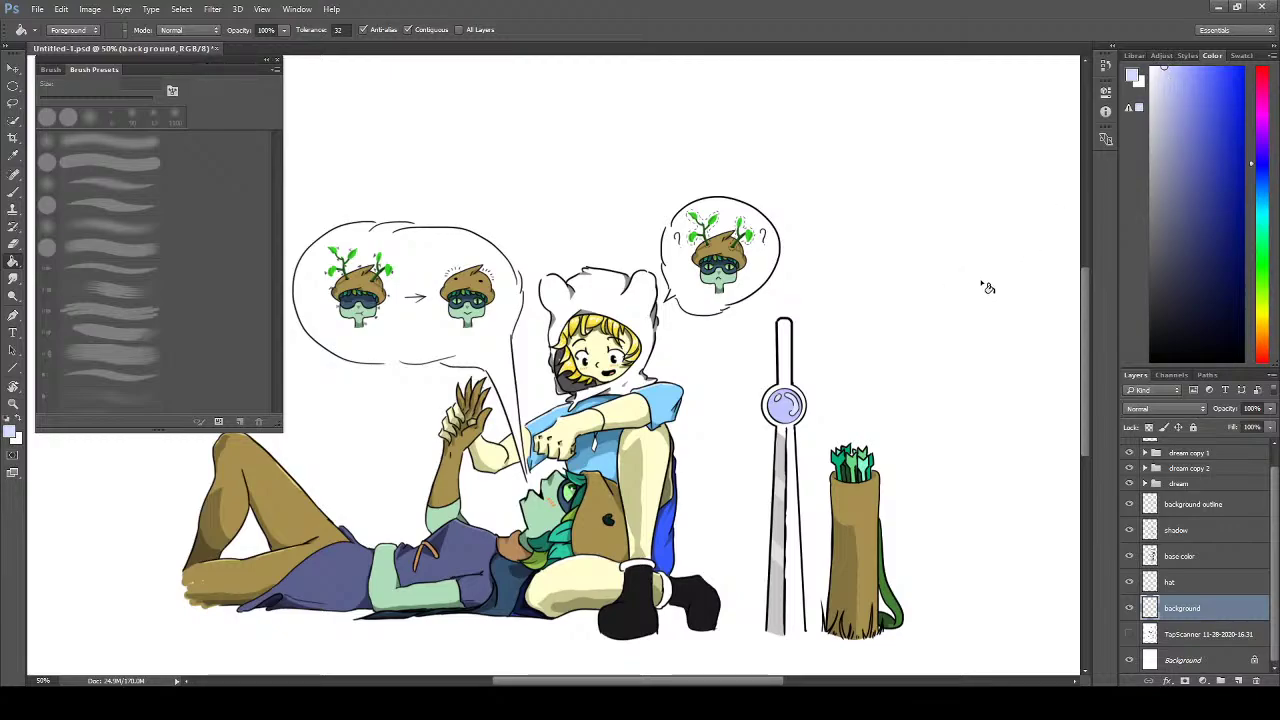
click(1043, 376)
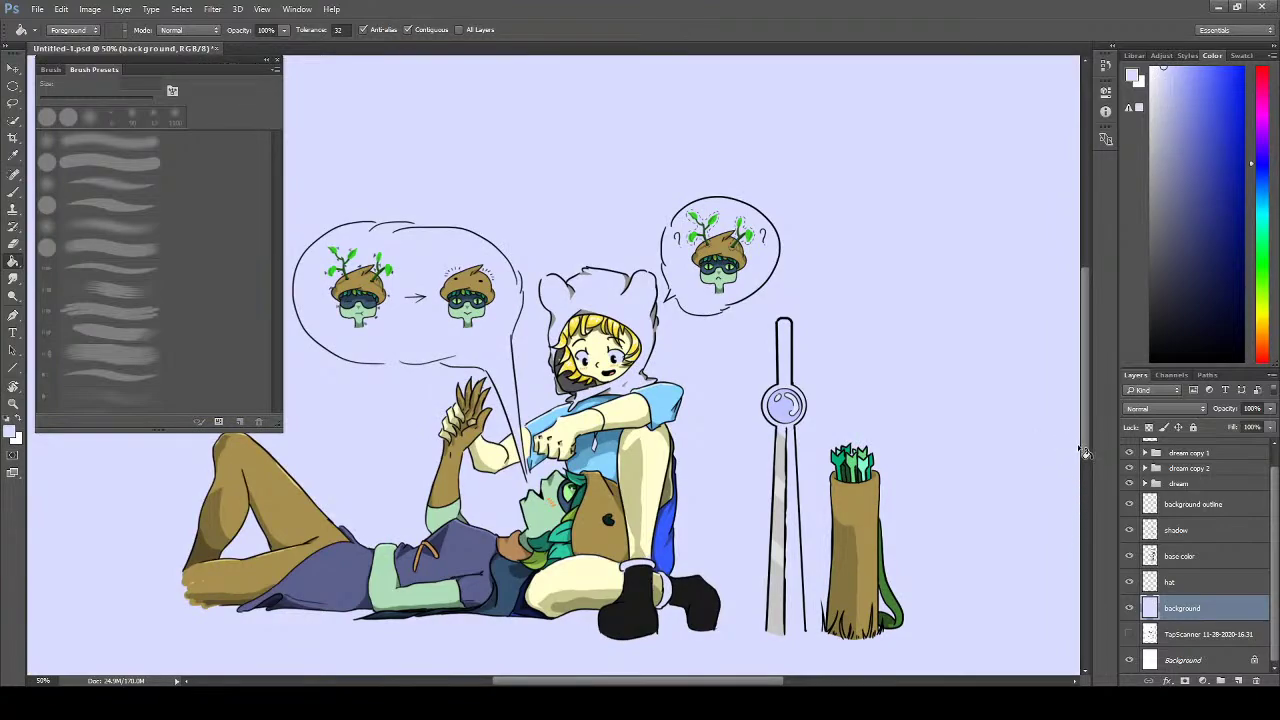
key(ctrl+z)
- Shift the hue to teal, try a pale aqua fill on the background layer and undo it
drag(1267, 180, 1266, 216)
click(1188, 106)
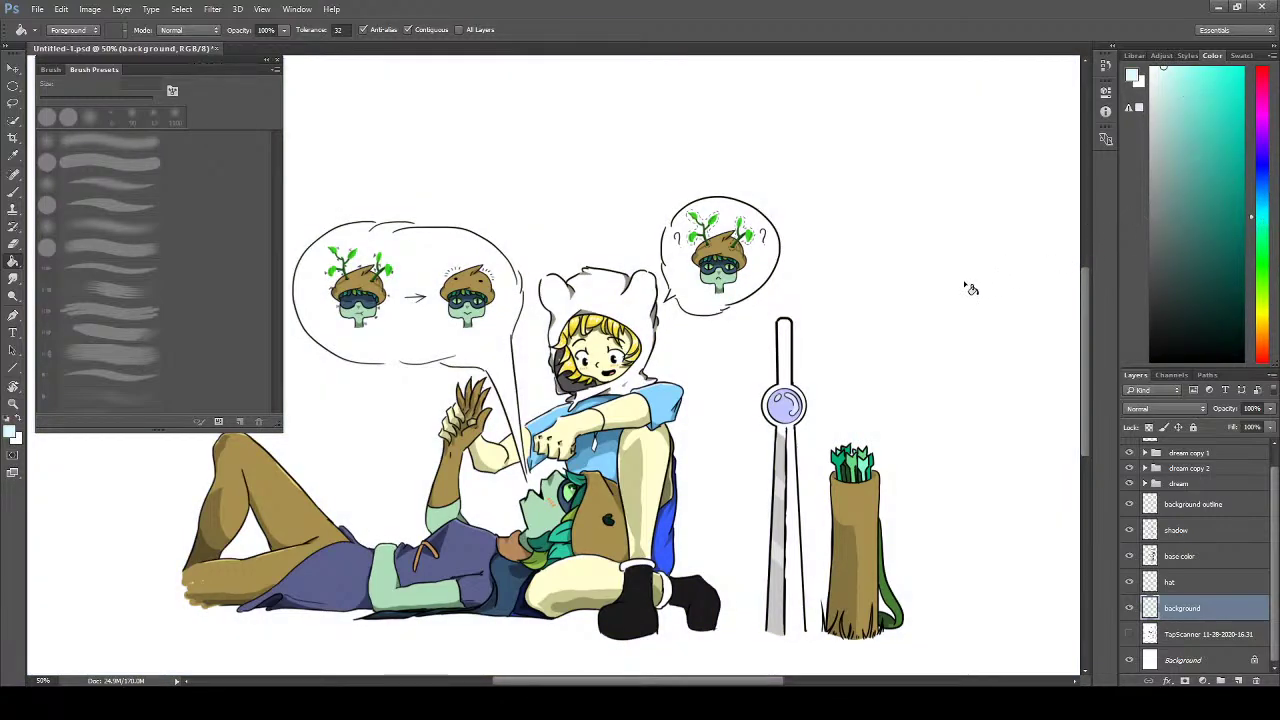
click(1044, 411)
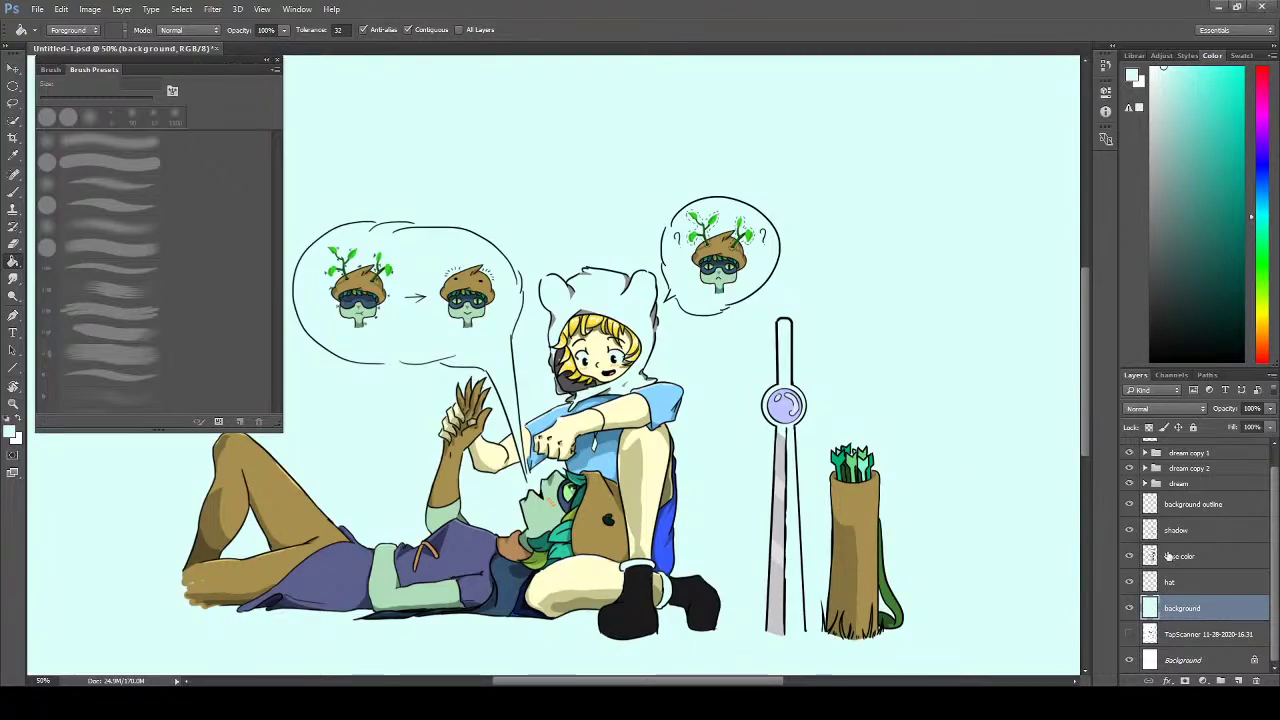
key(ctrl+z)
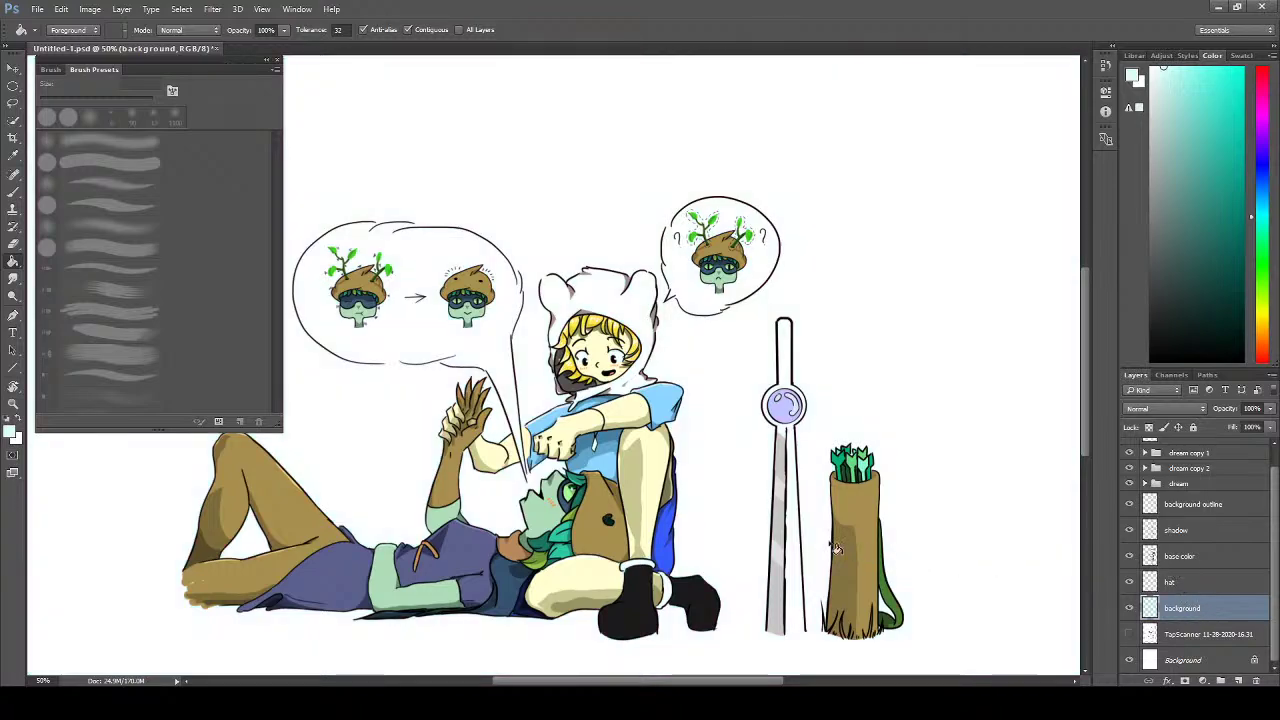
scroll(543, 409, left, 3)
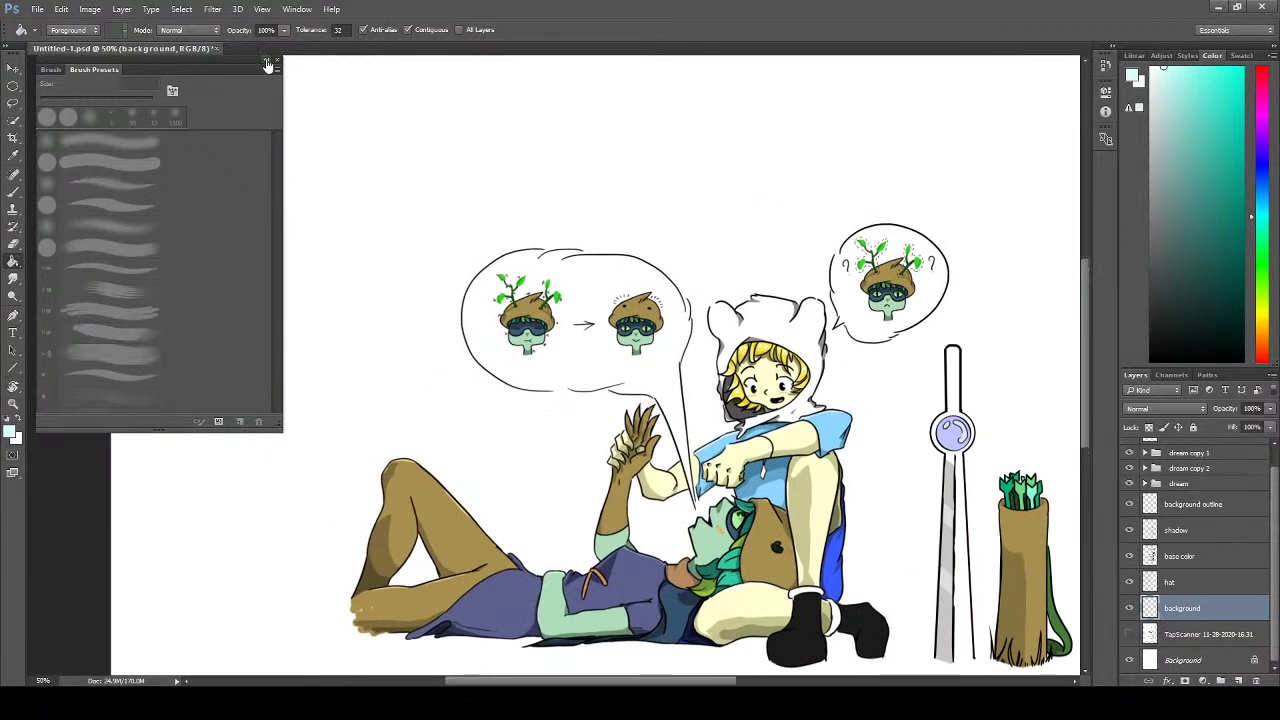
- Collapse the brush presets and ready the Brush tool with the default black foreground colour on the background layer
click(267, 60)
key(b)
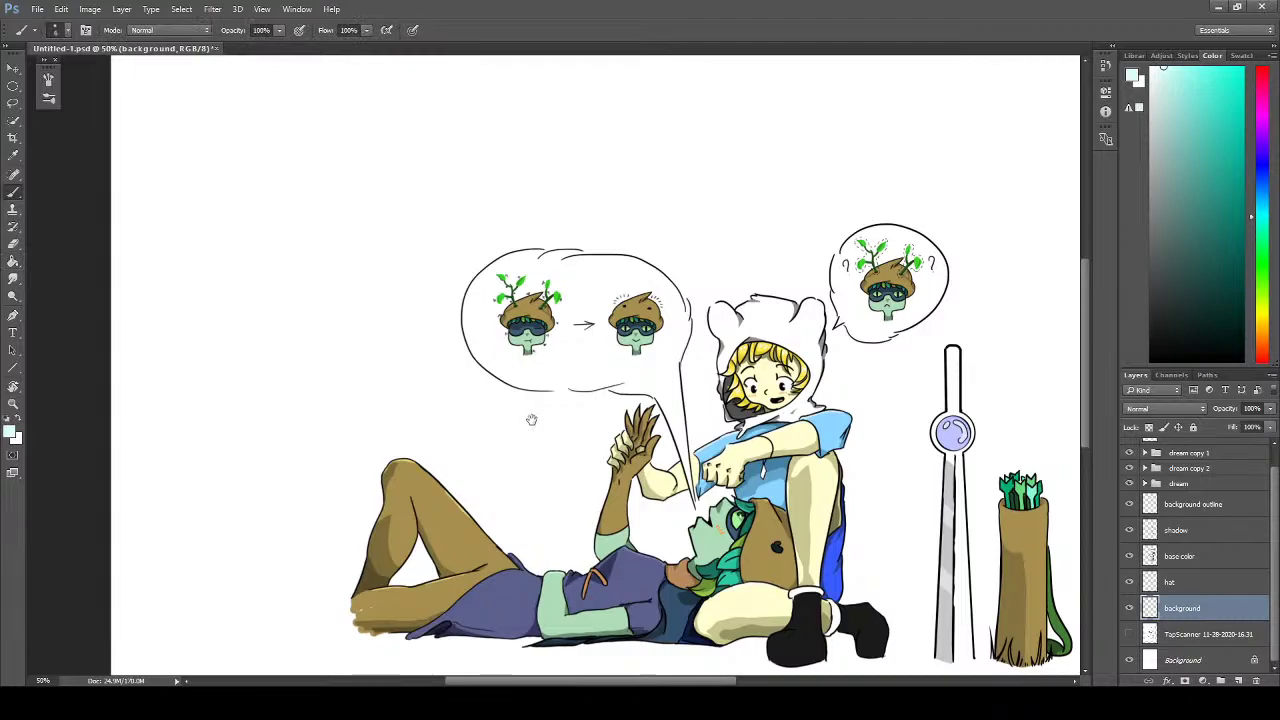
scroll(490, 417, right, 3)
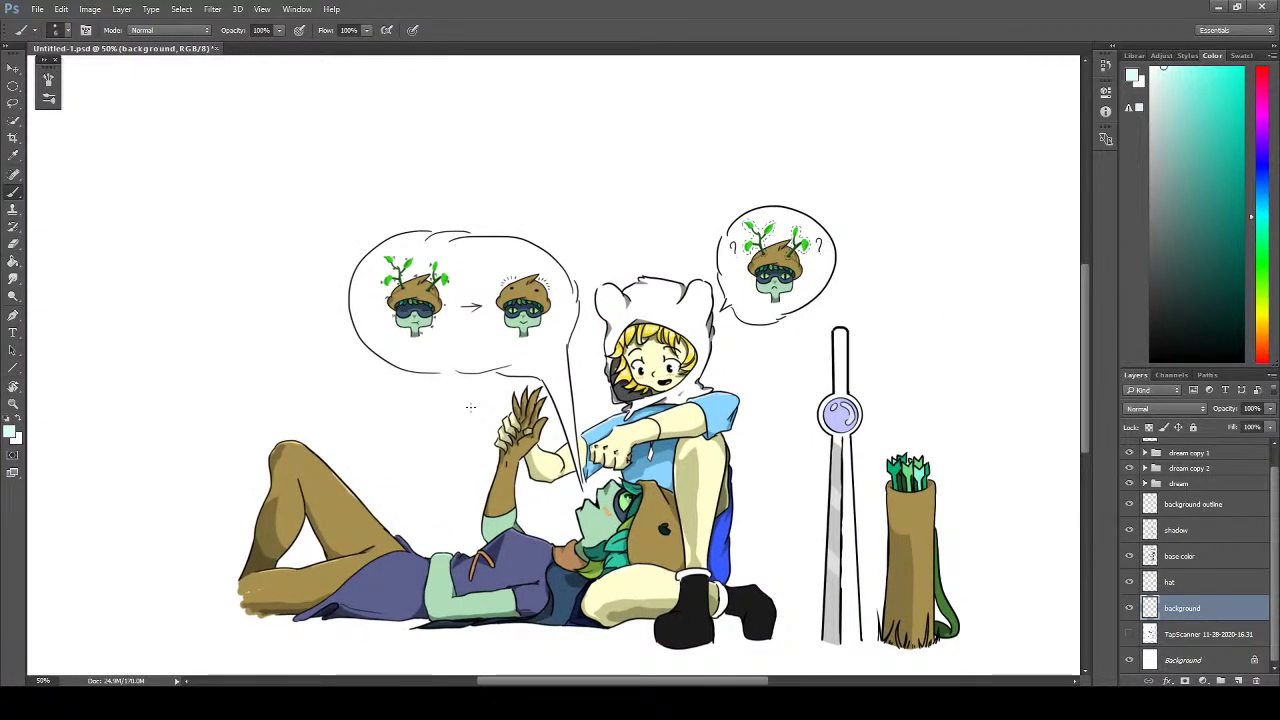
key(ctrl+minus)
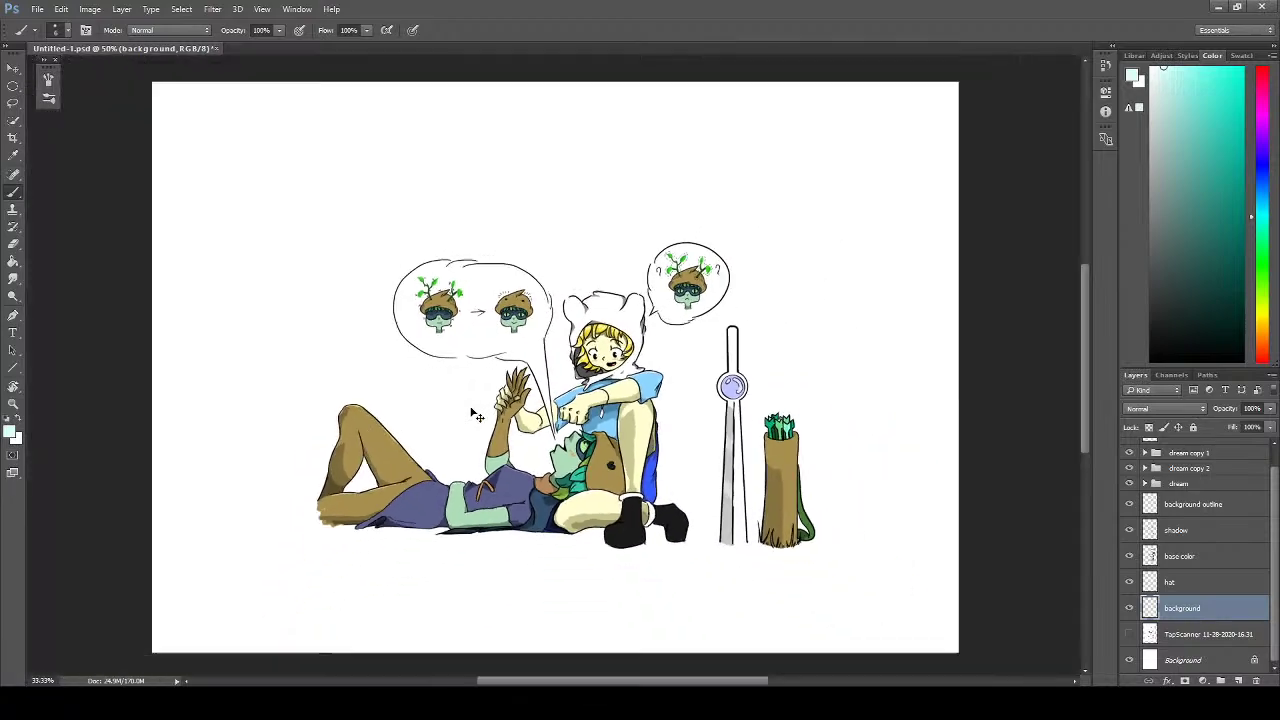
key(ctrl+plus)
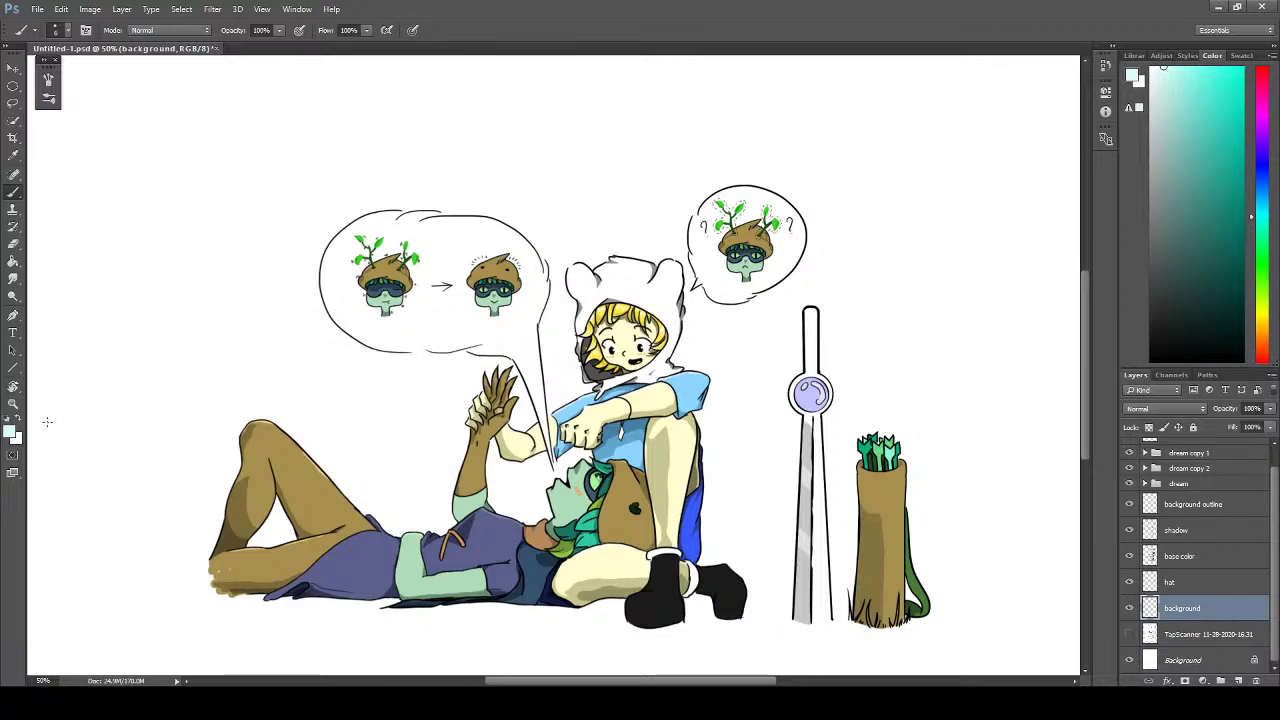
key(d)
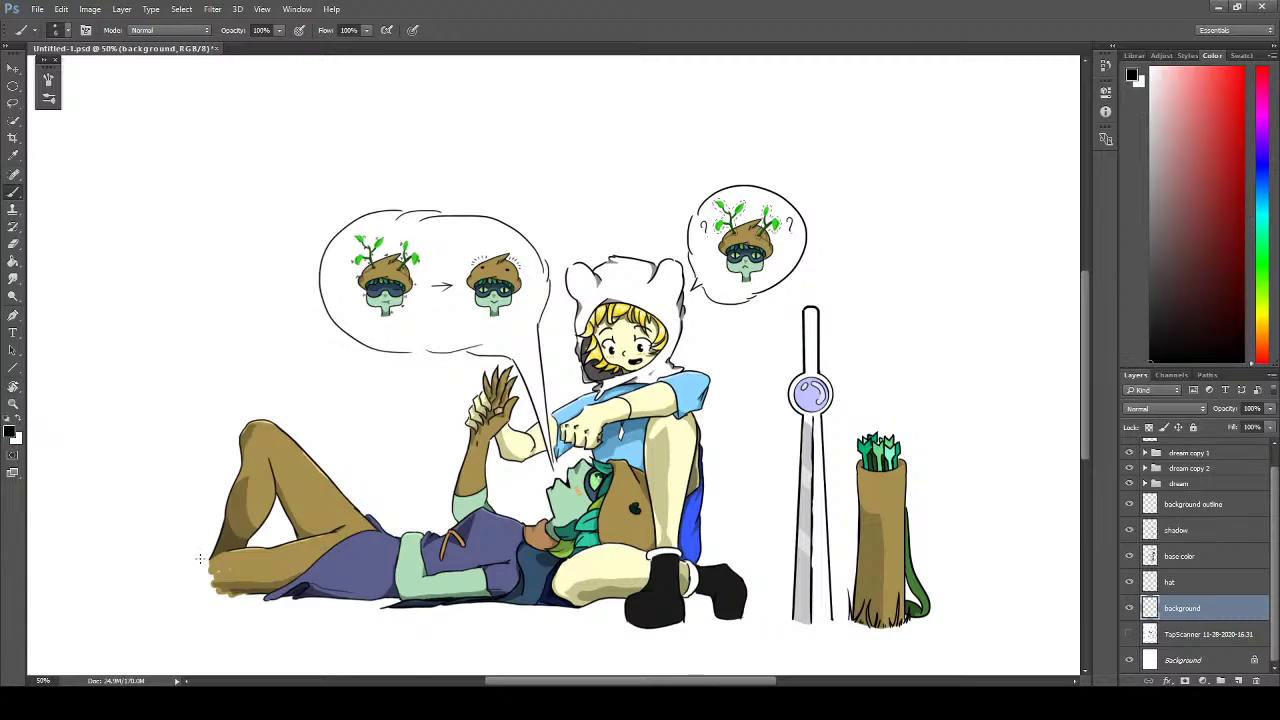
- Try two tall vertical brush lines just beside the reclining figure's knees, and undo both strokes
drag(205, 595, 198, 335)
drag(202, 538, 186, 140)
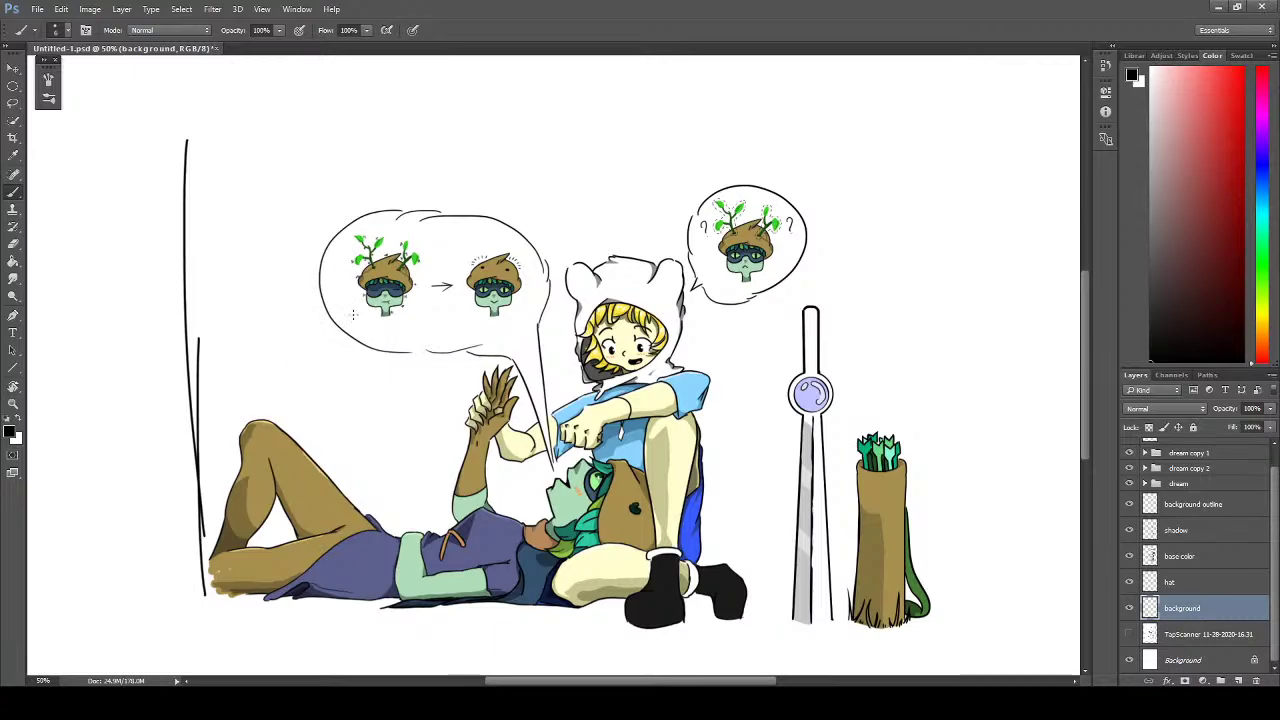
key(ctrl+alt+z)
key(ctrl+alt+z)
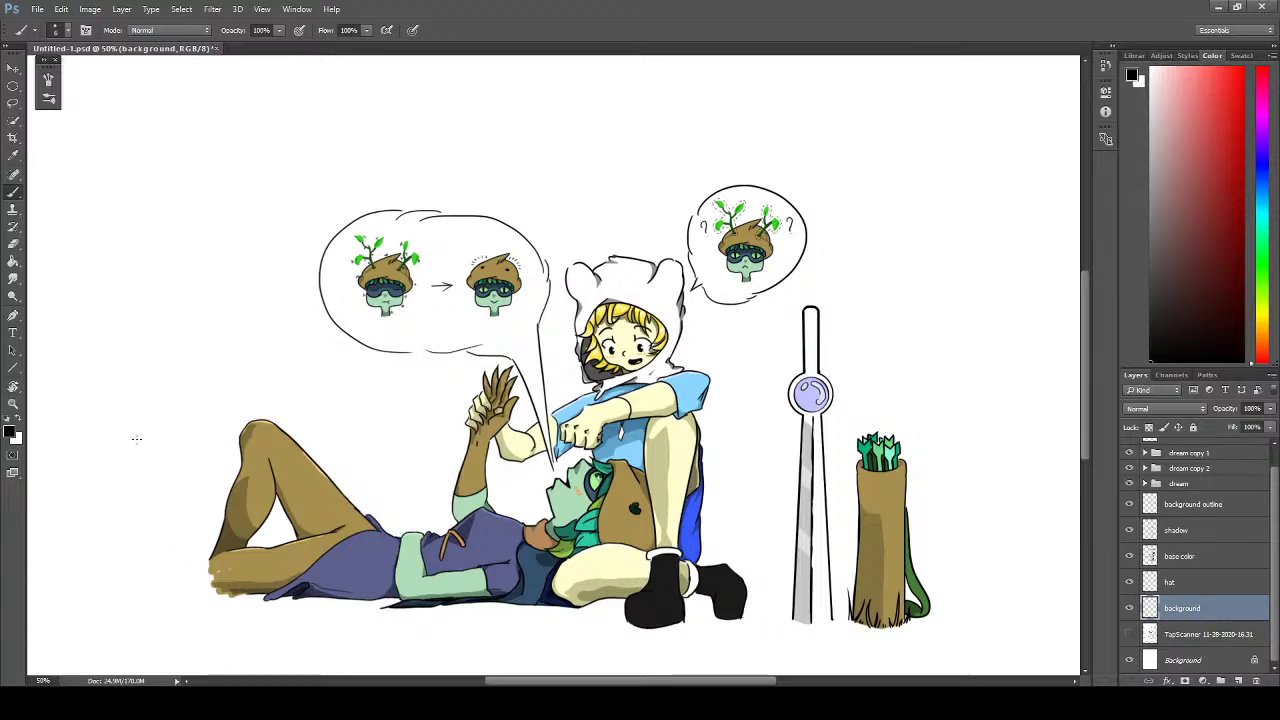
- Try a tree trunk edge with overlapping strokes beside the reclining figure, and erase it with an enlarged eraser
drag(133, 535, 178, 295)
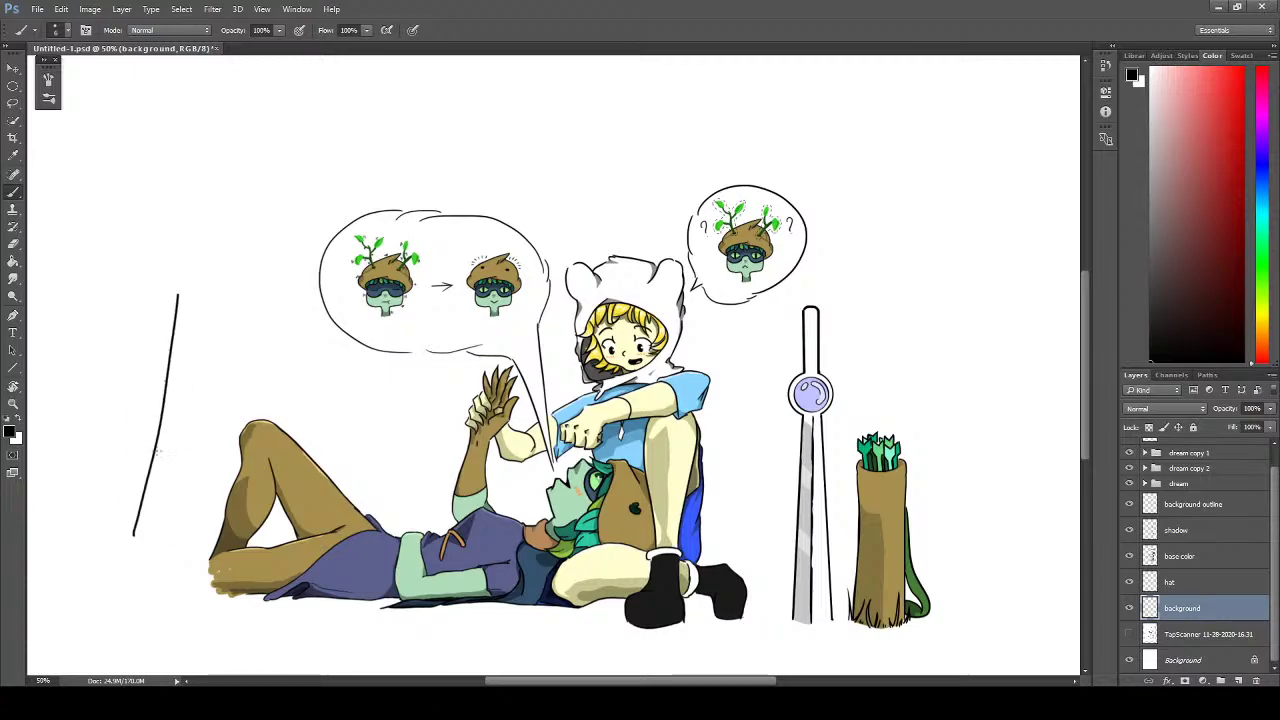
drag(141, 517, 160, 196)
drag(166, 430, 161, 133)
key(e)
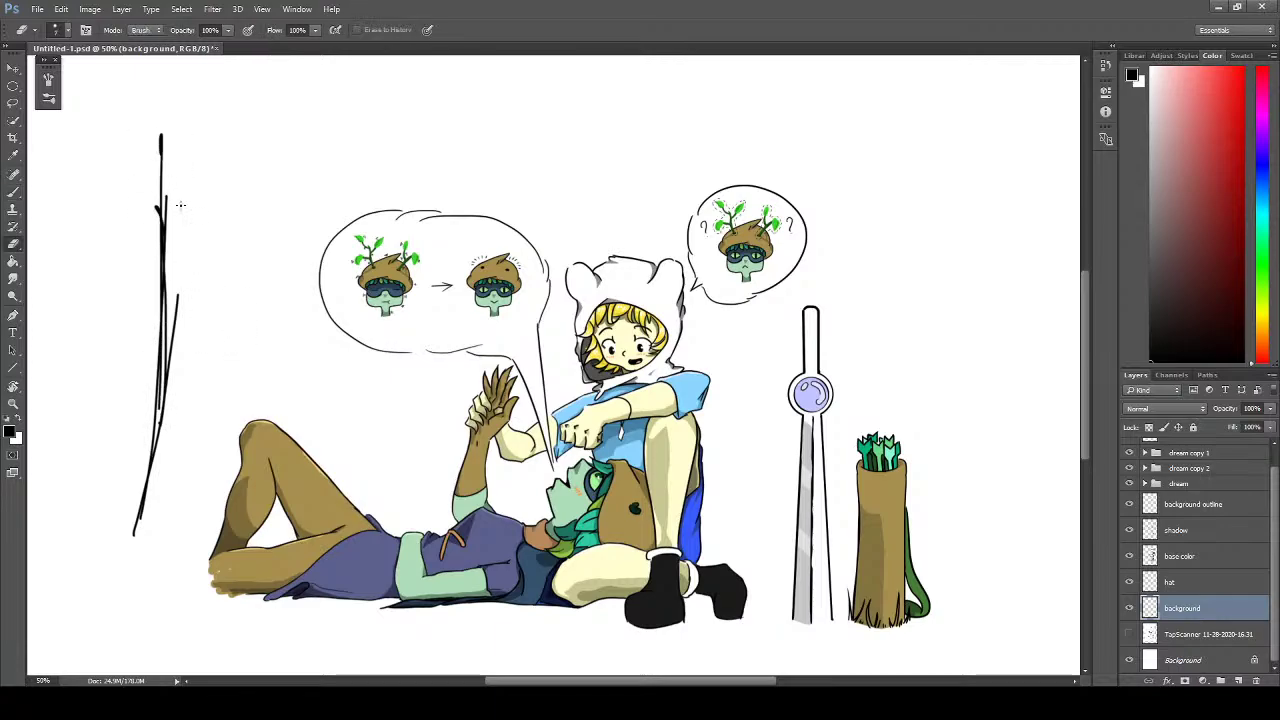
key(bracketright)
key(bracketright)
mouse_move(166, 253)
mouse_down()
mouse_move(155, 156)
mouse_move(165, 310)
mouse_move(151, 151)
mouse_up()
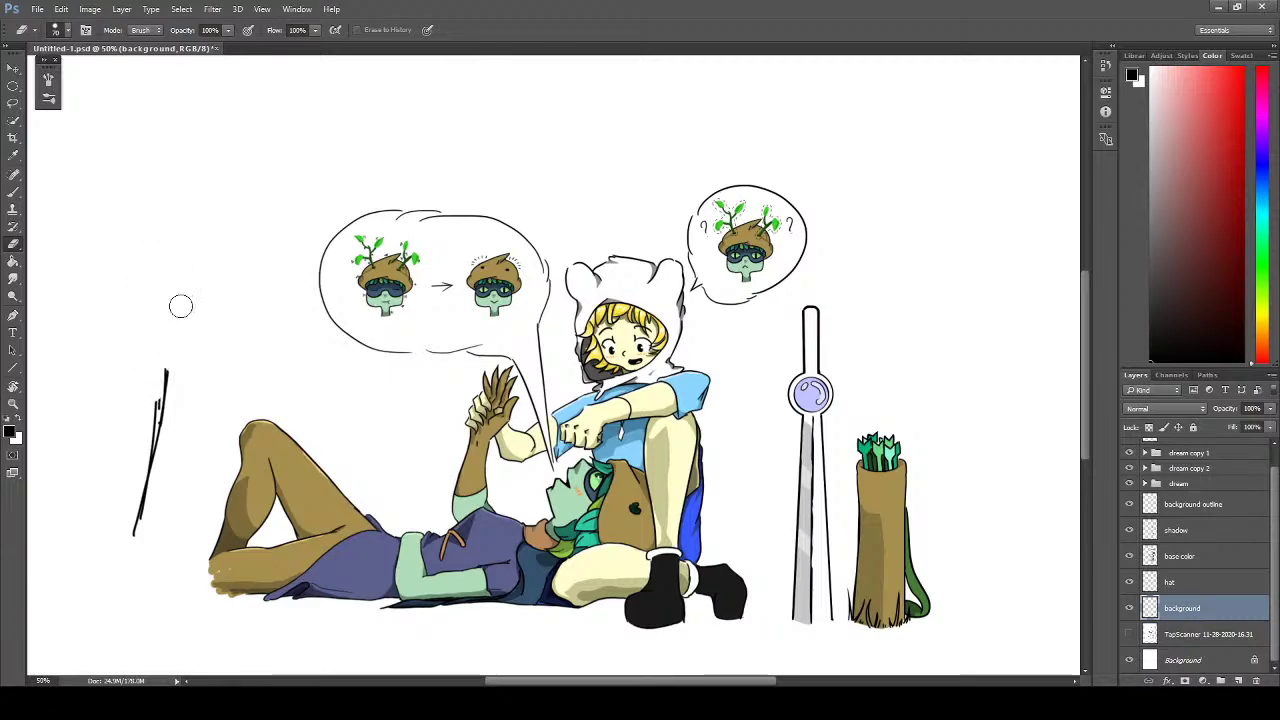
drag(180, 306, 163, 357)
- Try two long brush lines rising from one point near the reclining figure's knees, and undo both
key(b)
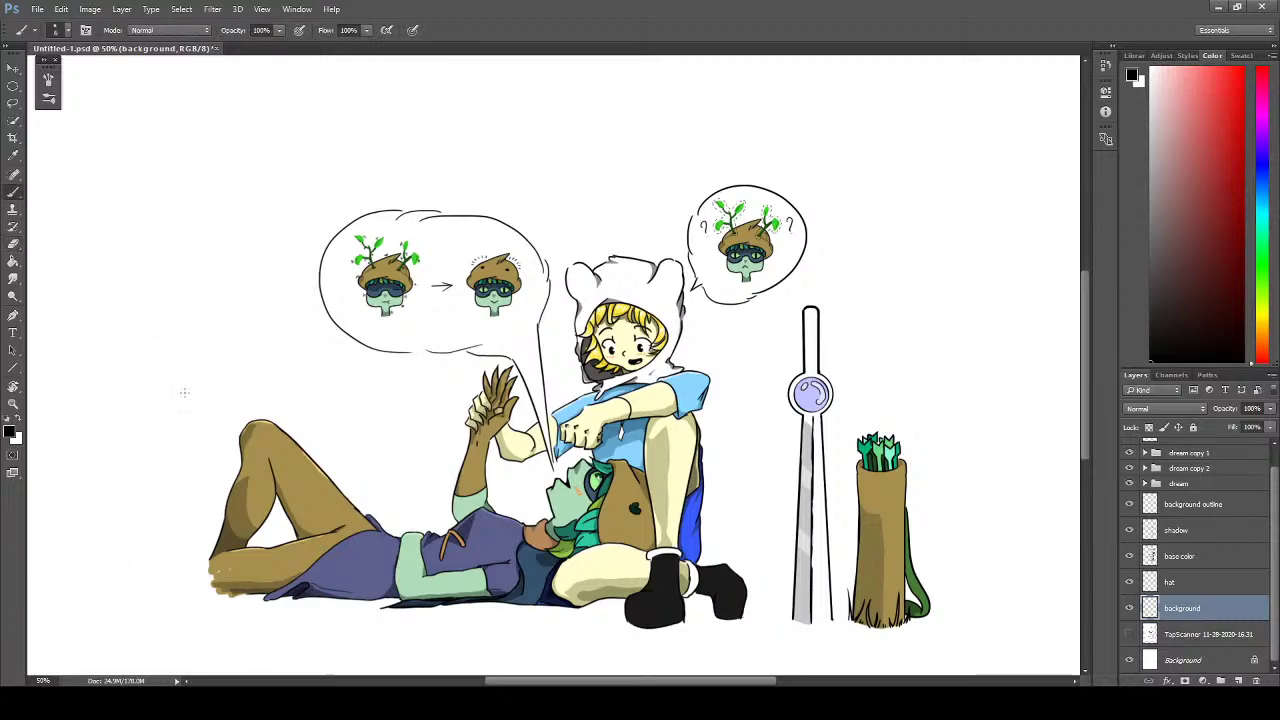
drag(148, 510, 176, 82)
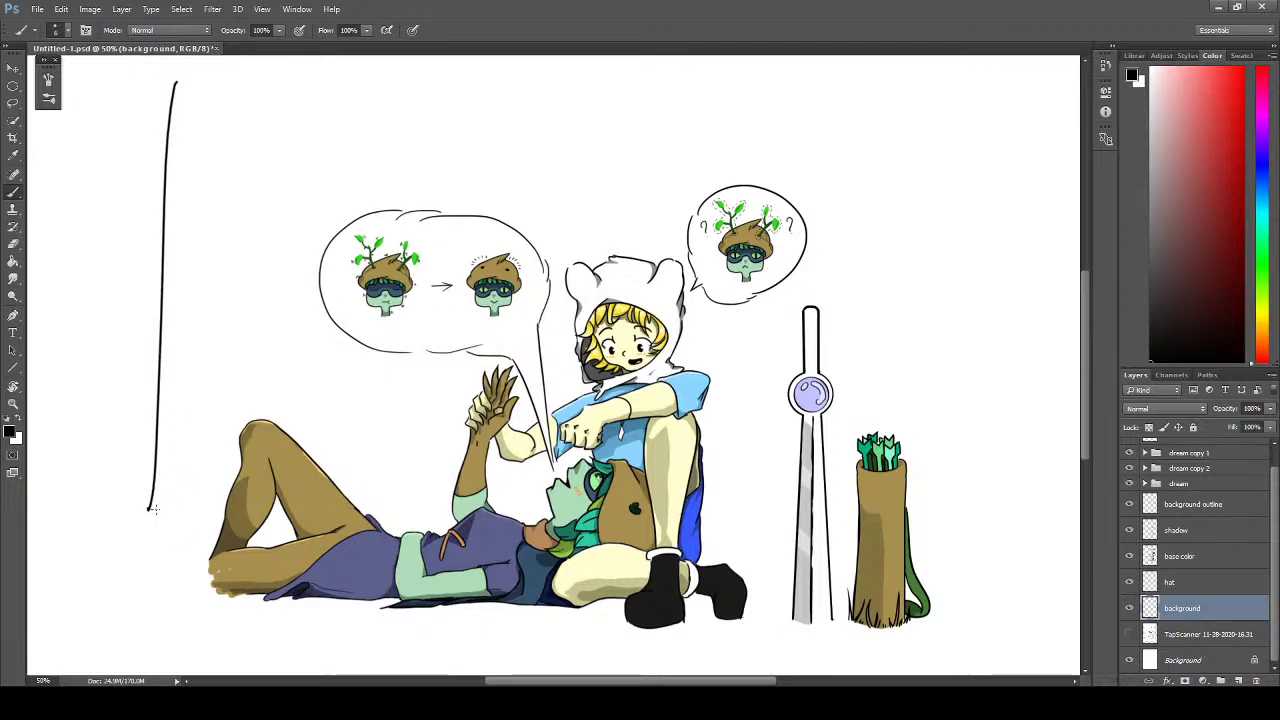
drag(150, 510, 139, 75)
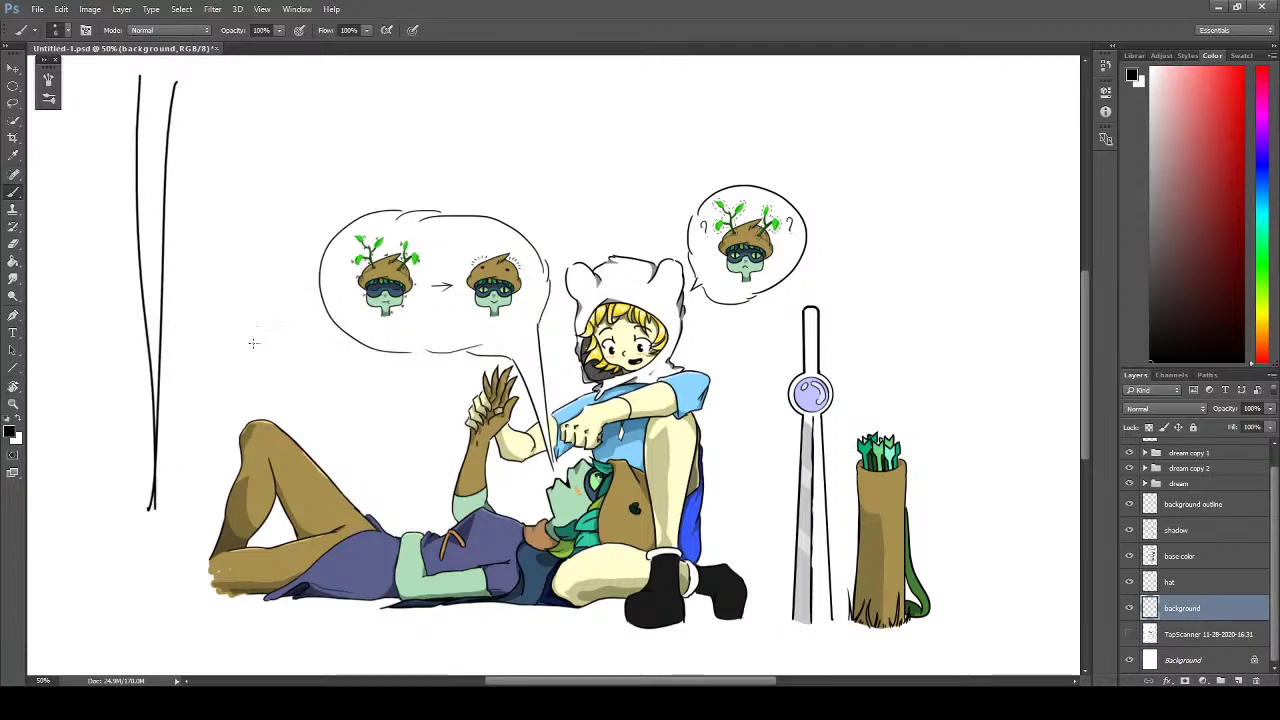
key(ctrl+alt+z)
key(ctrl+alt+z)
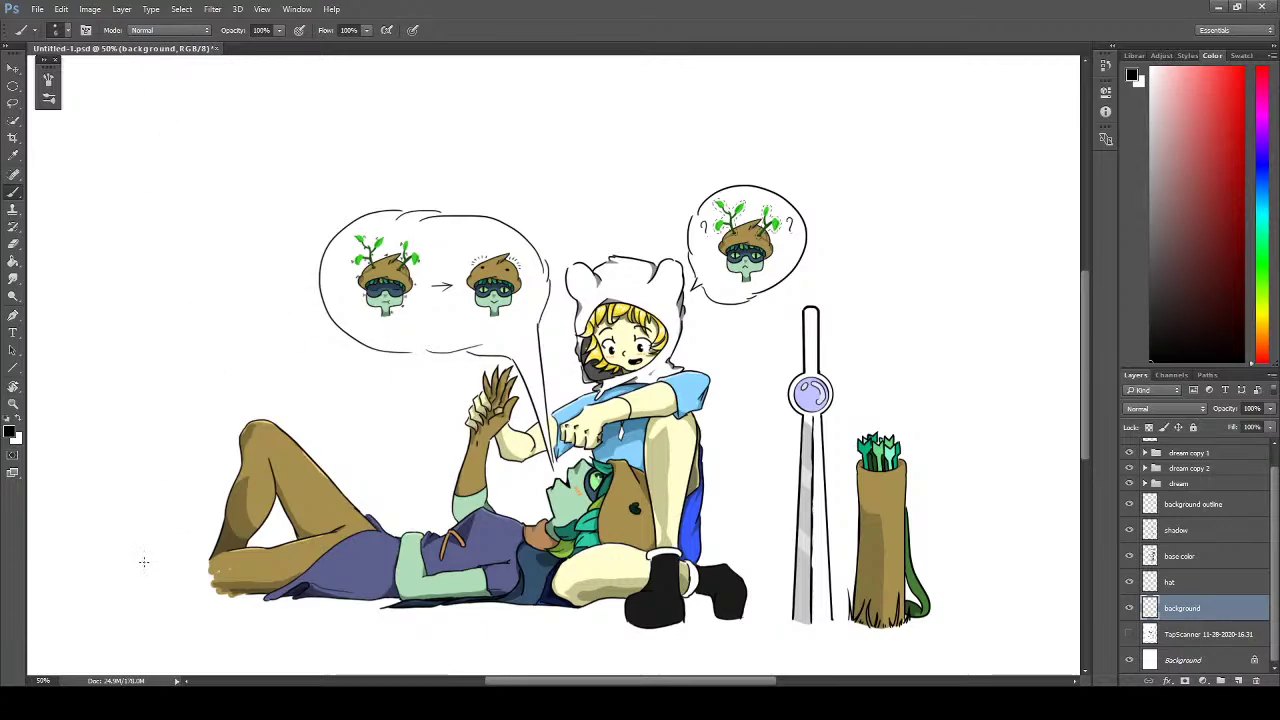
- Try to outline both sides of a tree trunk behind the reclining figure, retrying its upper edge by the speech bubble, and undo all strokes
drag(143, 562, 181, 82)
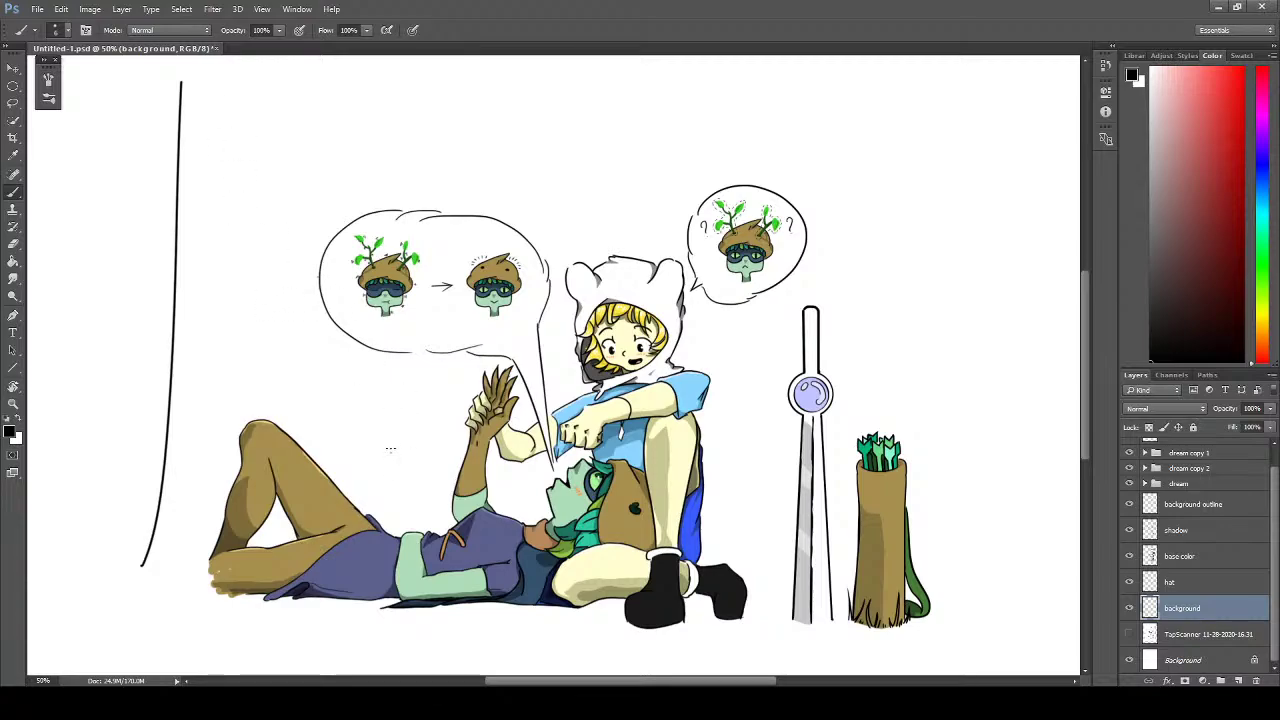
drag(393, 521, 278, 226)
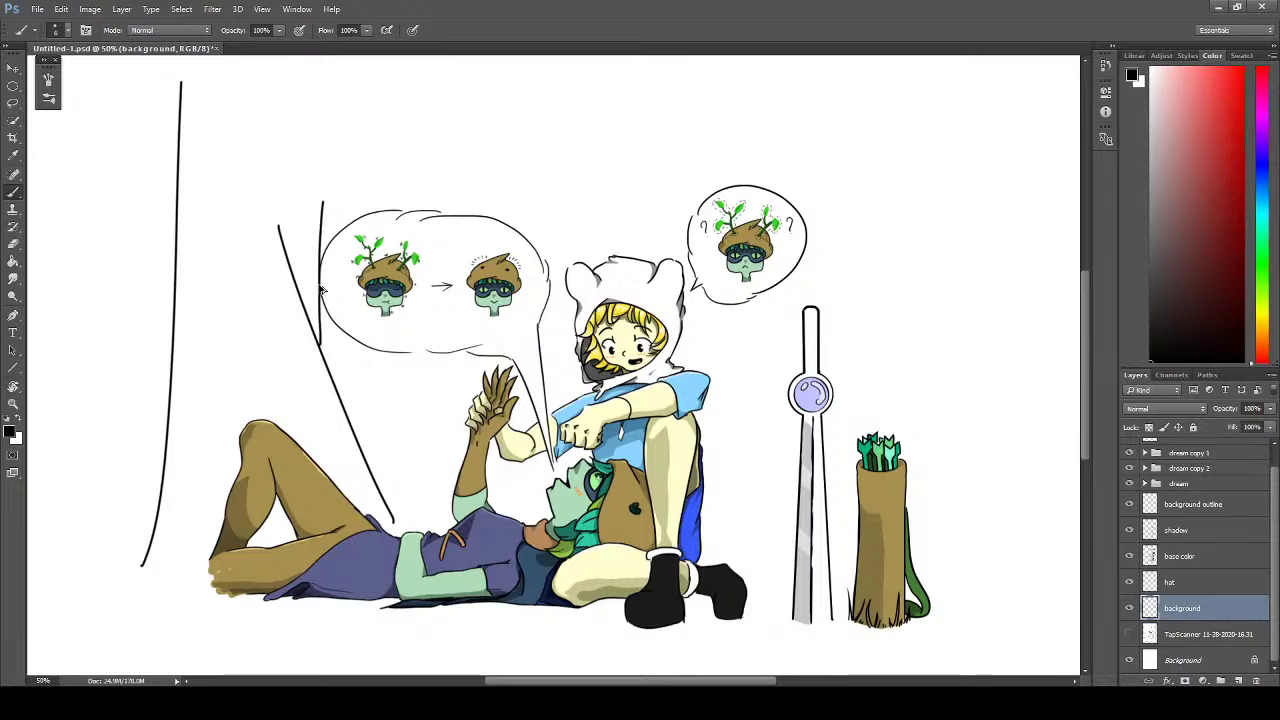
drag(320, 346, 340, 62)
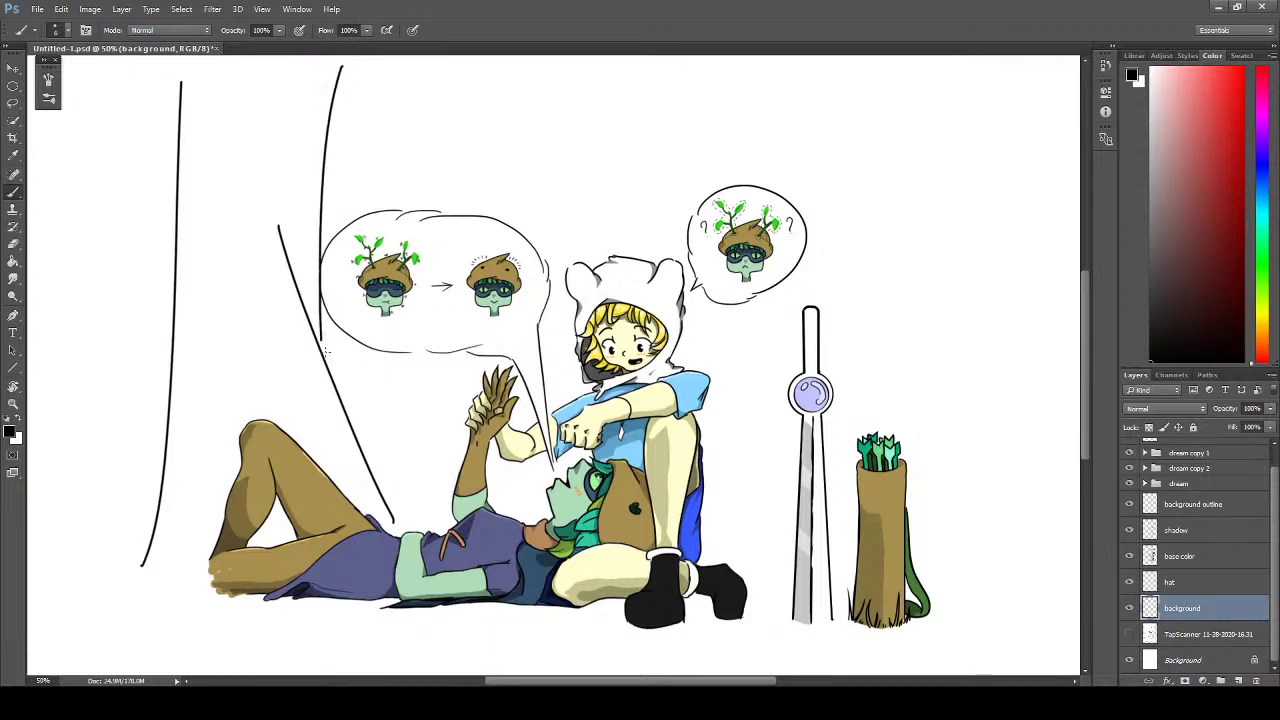
key(ctrl+z)
drag(325, 366, 340, 60)
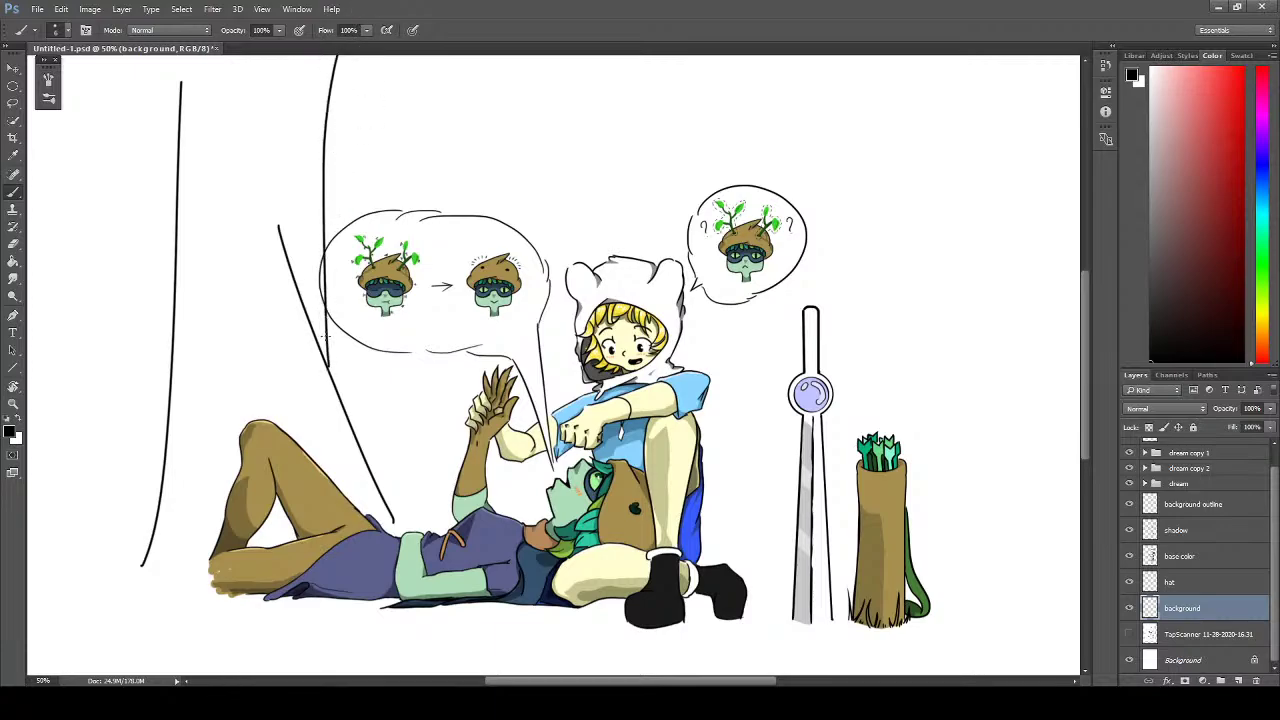
key(ctrl+z)
drag(331, 368, 348, 56)
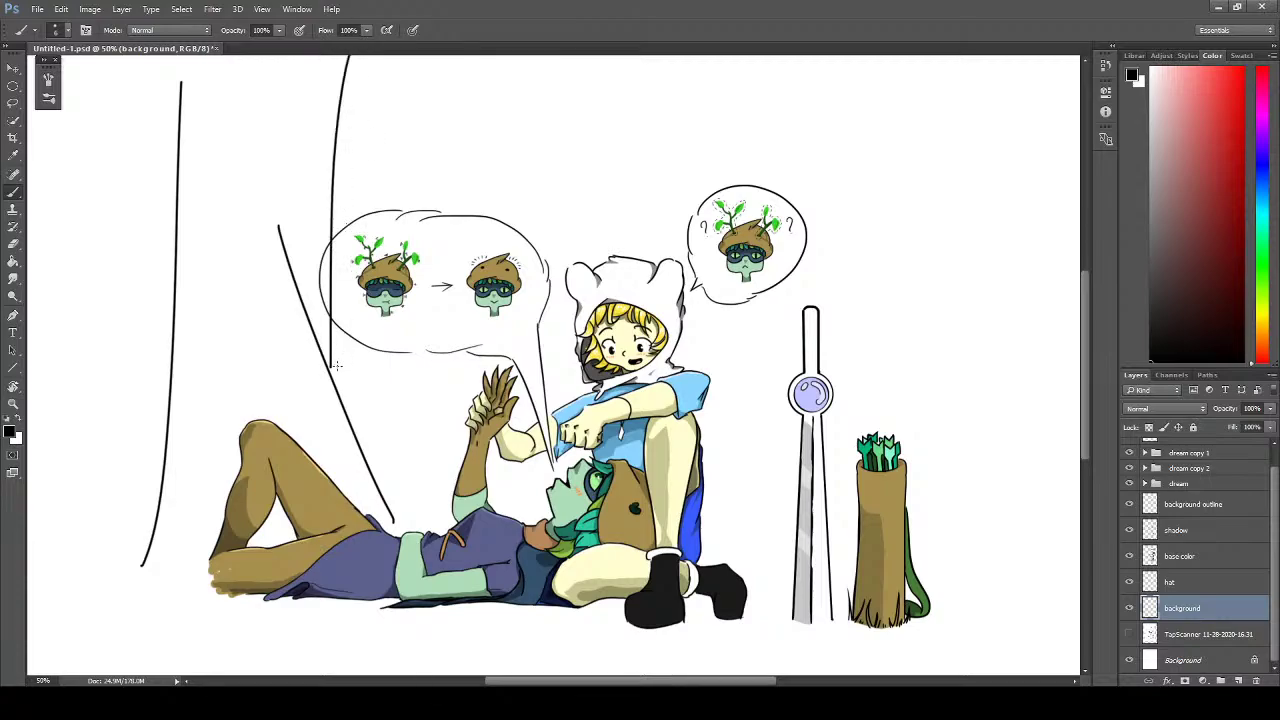
key(ctrl+z)
drag(334, 380, 341, 56)
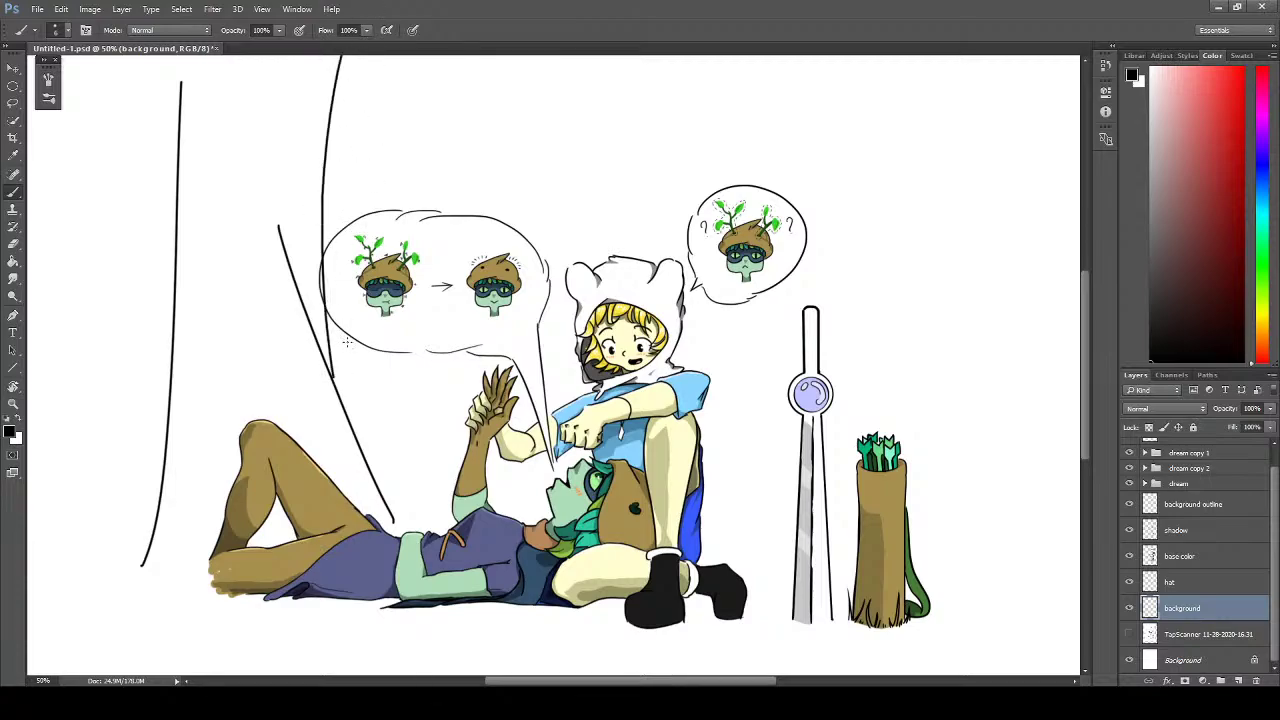
key(ctrl+z)
key(ctrl+z)
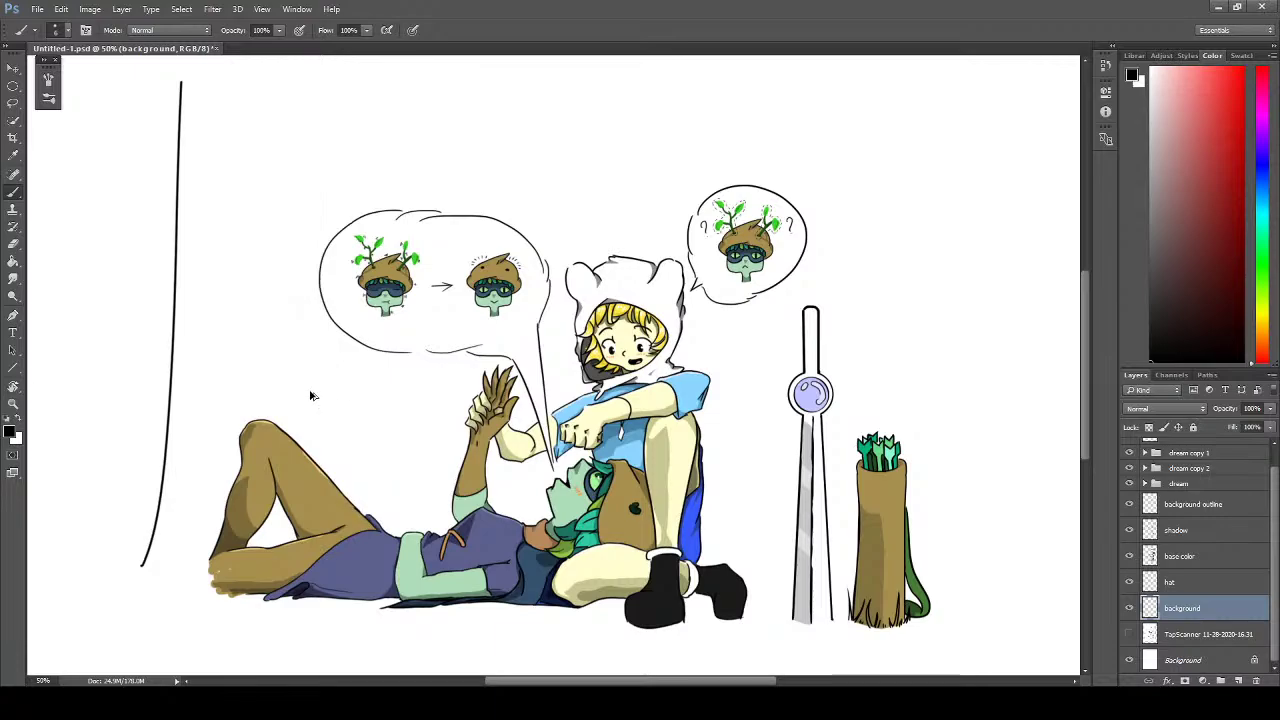
key(ctrl+z)
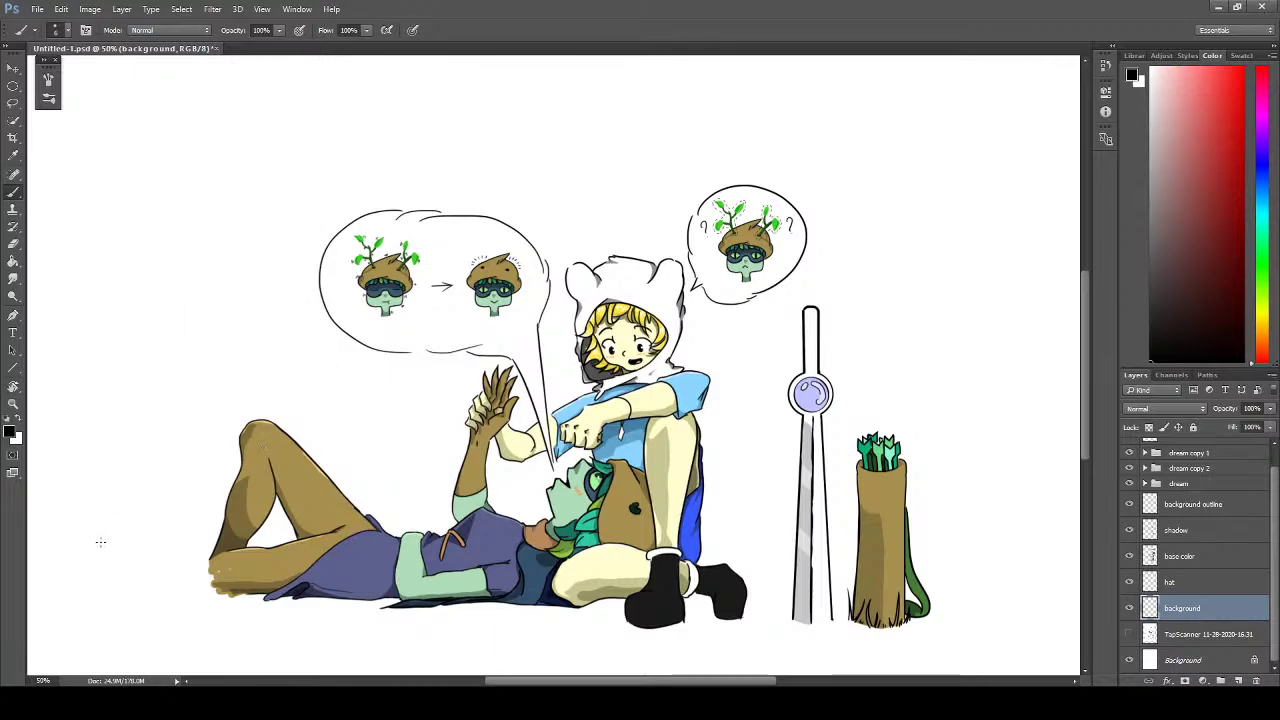
- Try to redraw the tree trunk with flared, curved edges around the reclining figure's knees, and undo the strokes
drag(166, 422, 192, 54)
key(ctrl+z)
drag(122, 522, 194, 56)
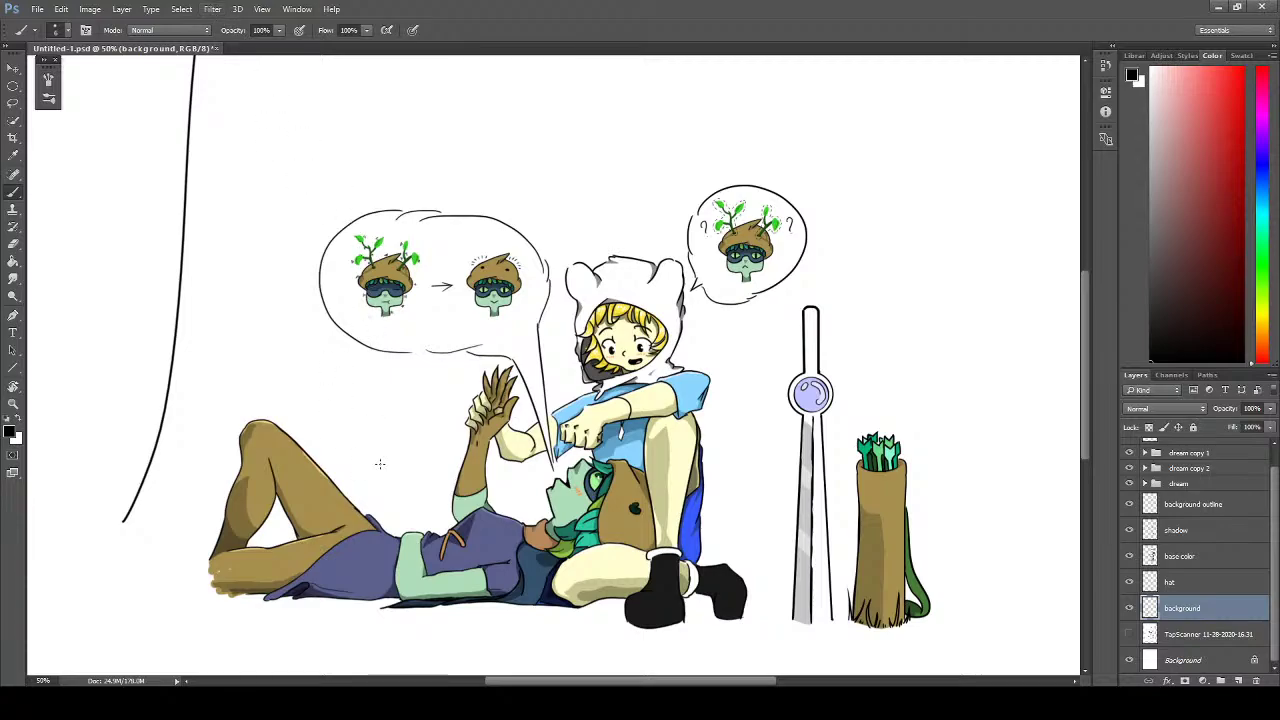
drag(394, 504, 296, 172)
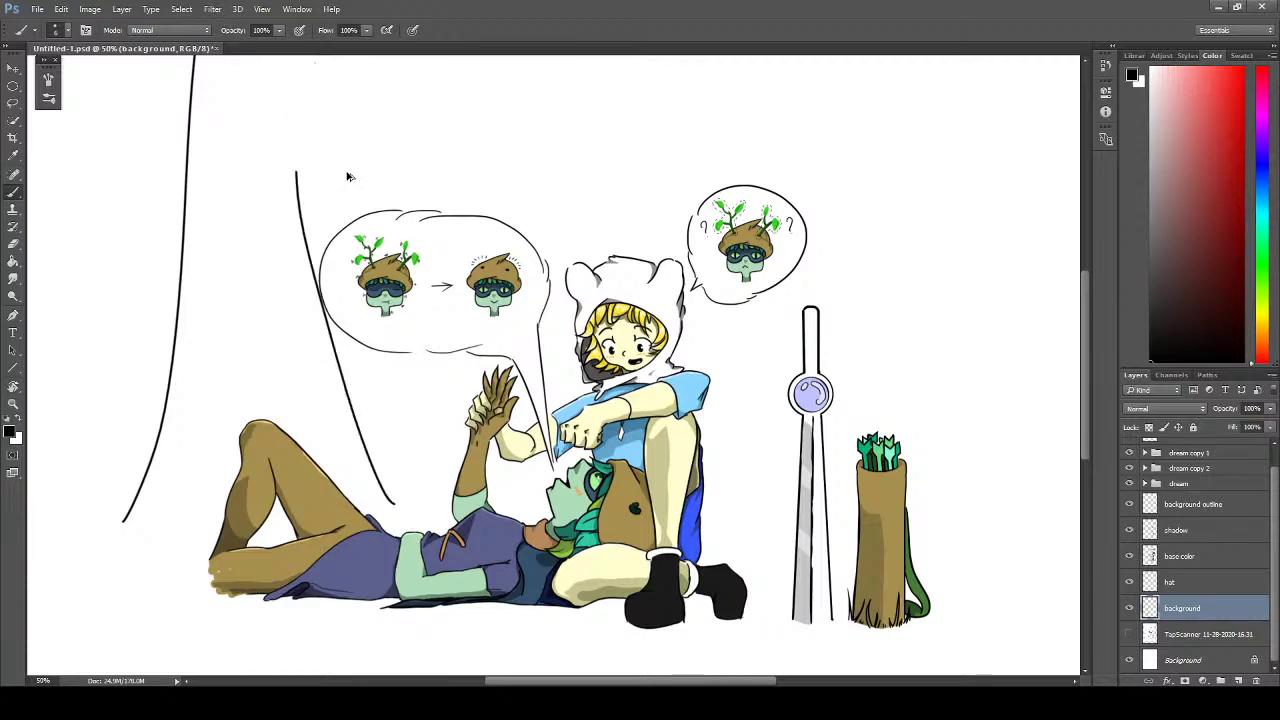
key(ctrl+z)
mouse_move(391, 498)
mouse_down()
mouse_move(305, 133)
mouse_move(334, 56)
mouse_up()
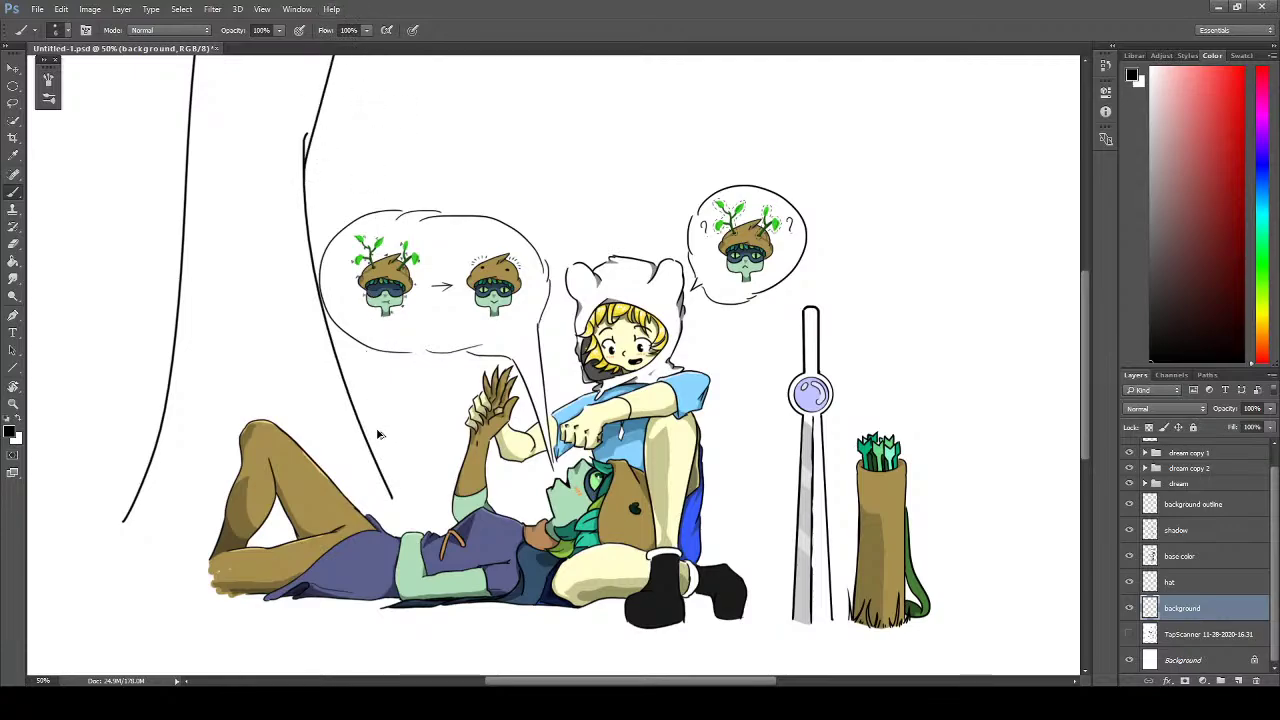
key(ctrl+z)
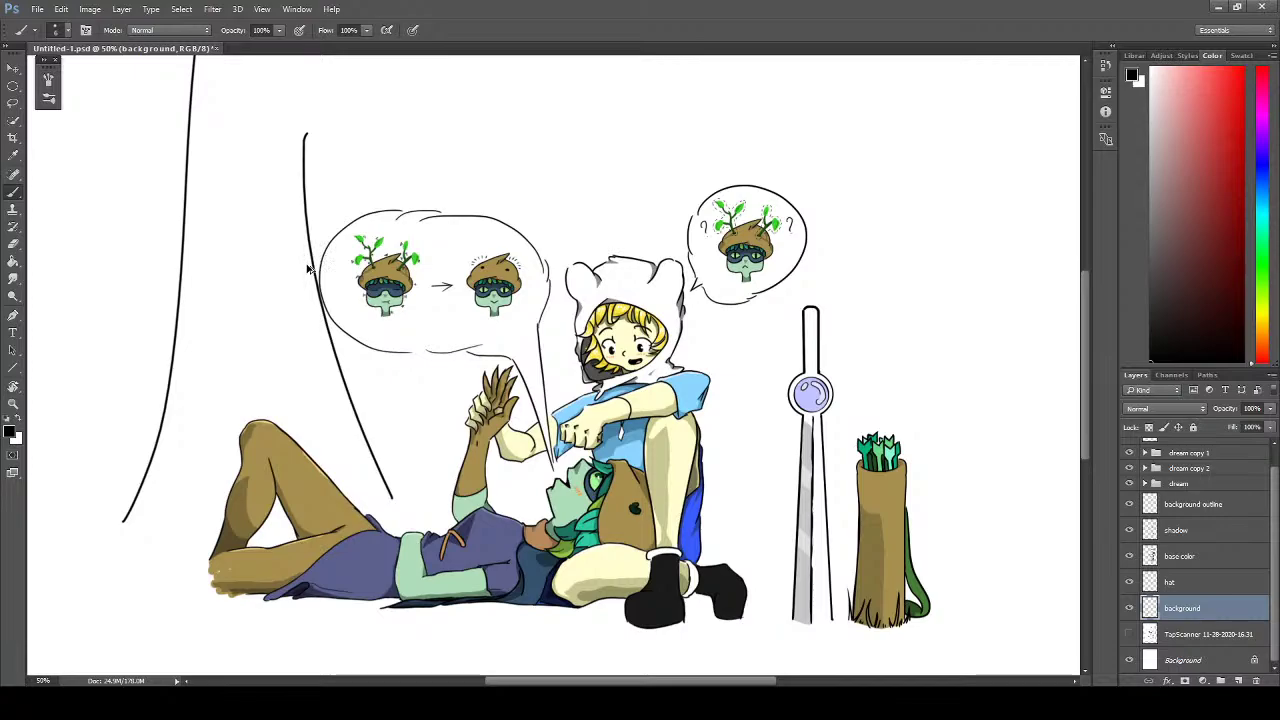
key(ctrl+z)
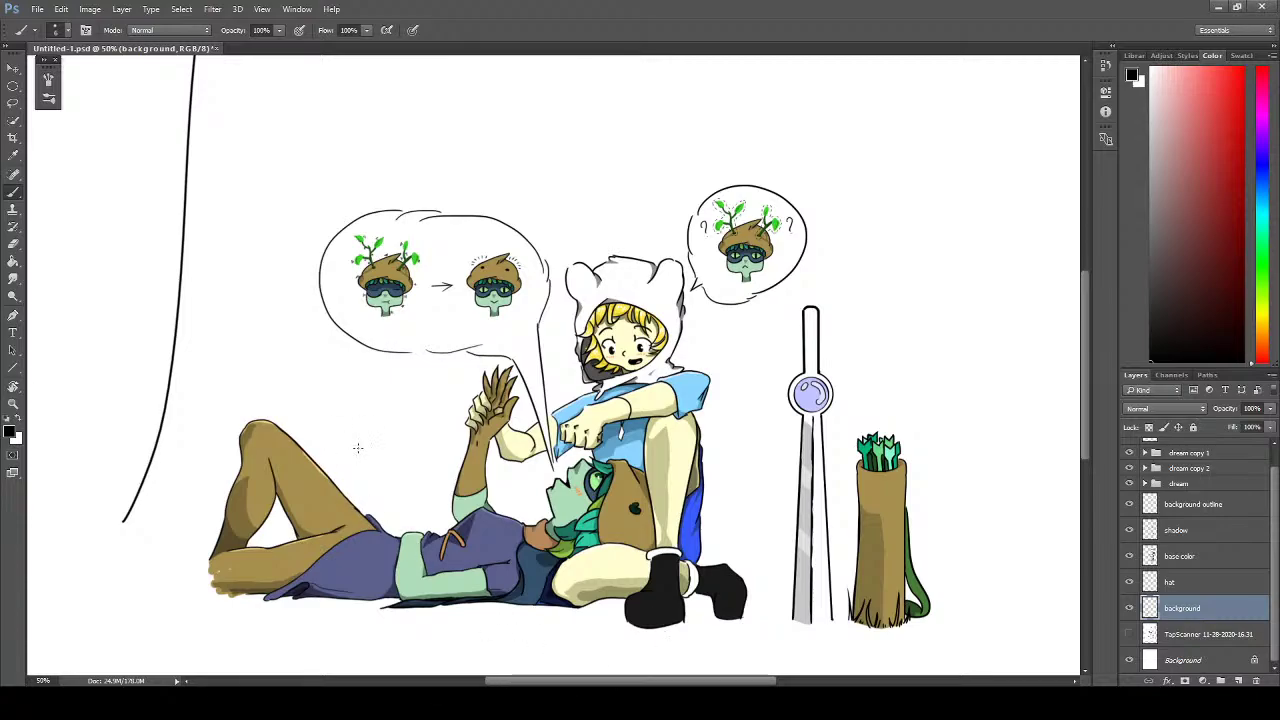
key(ctrl+z)
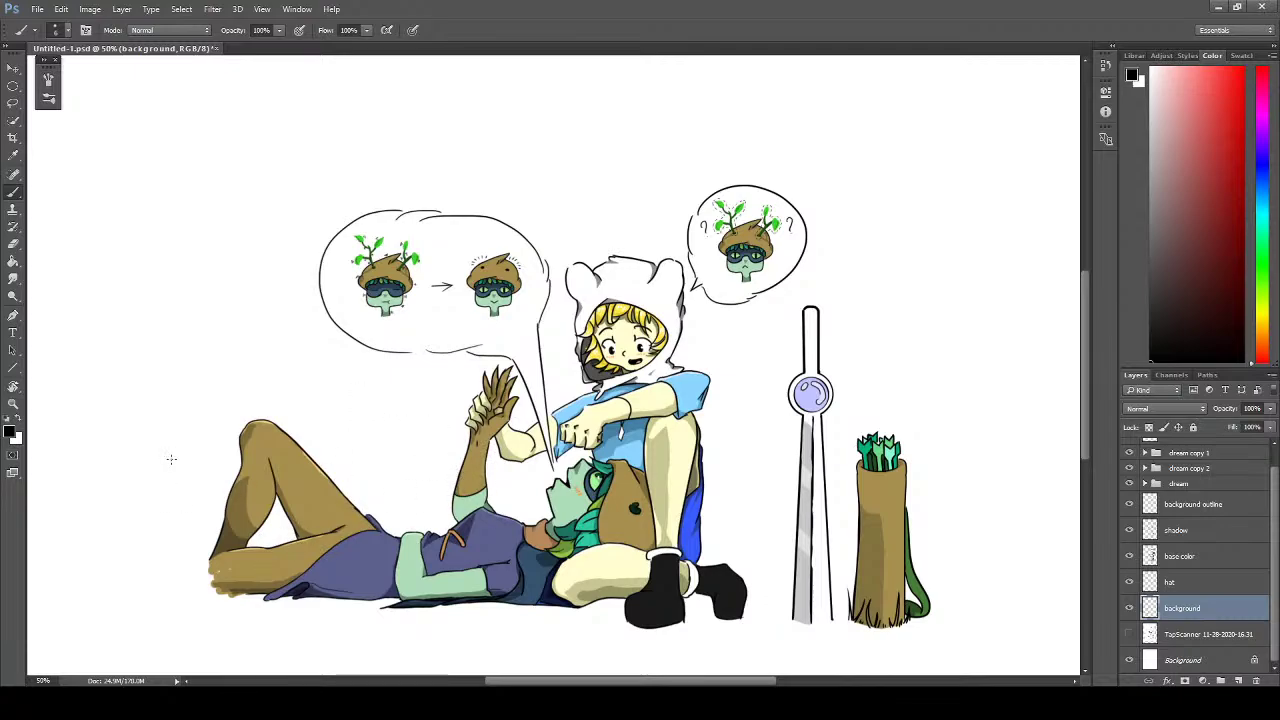
mouse_move(137, 557)
mouse_down()
mouse_move(207, 186)
mouse_move(262, 14)
mouse_up()
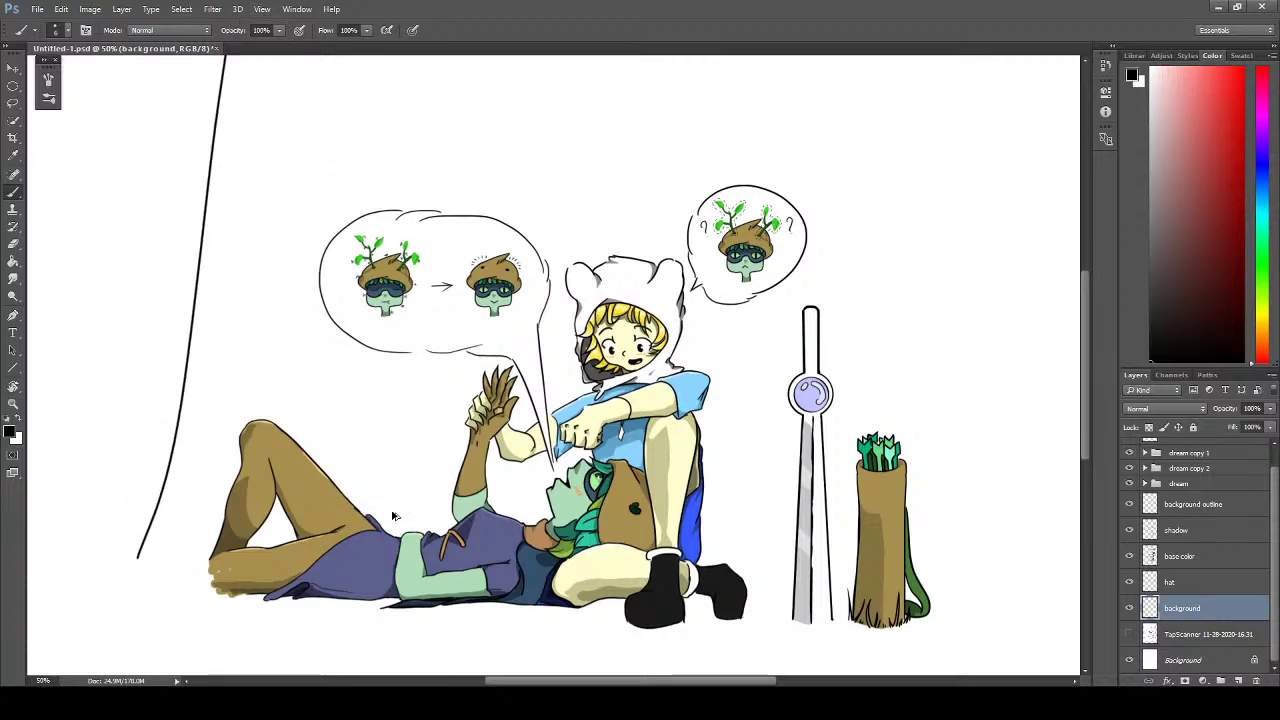
key(ctrl+z)
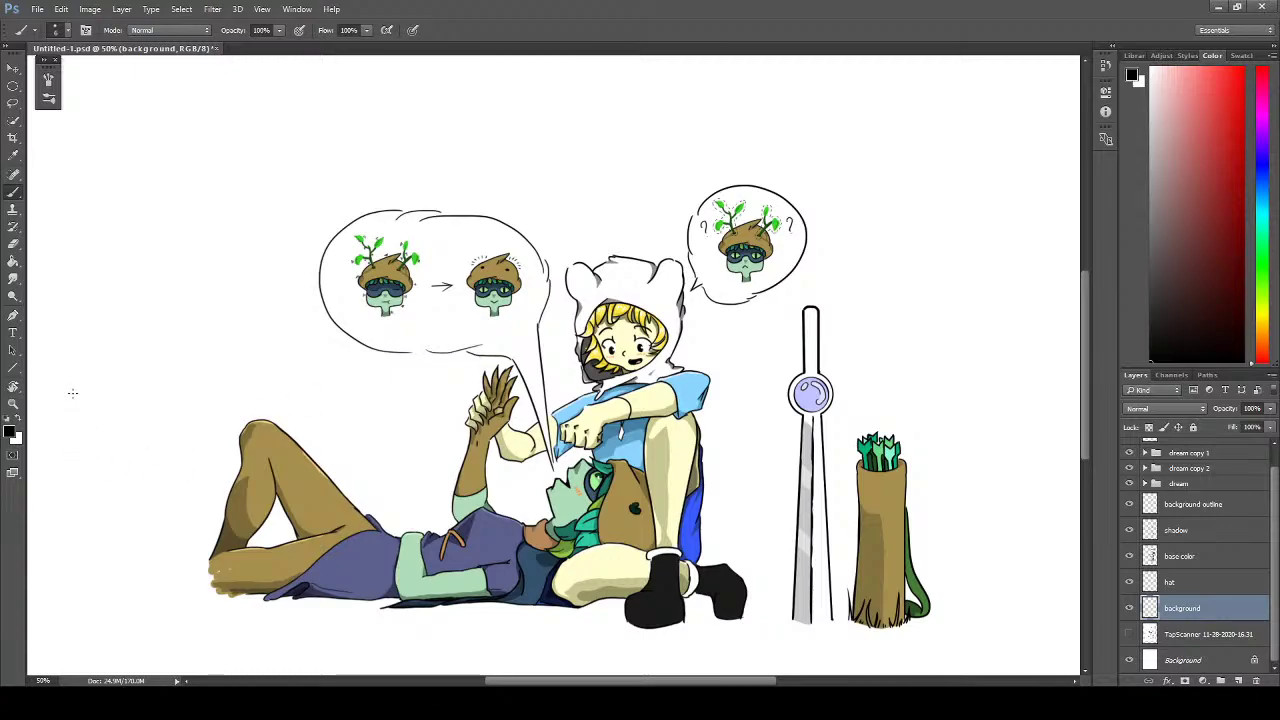
- Try a rising hill line from the canvas edge behind the reclining figure's knees, and undo it
drag(40, 405, 214, 350)
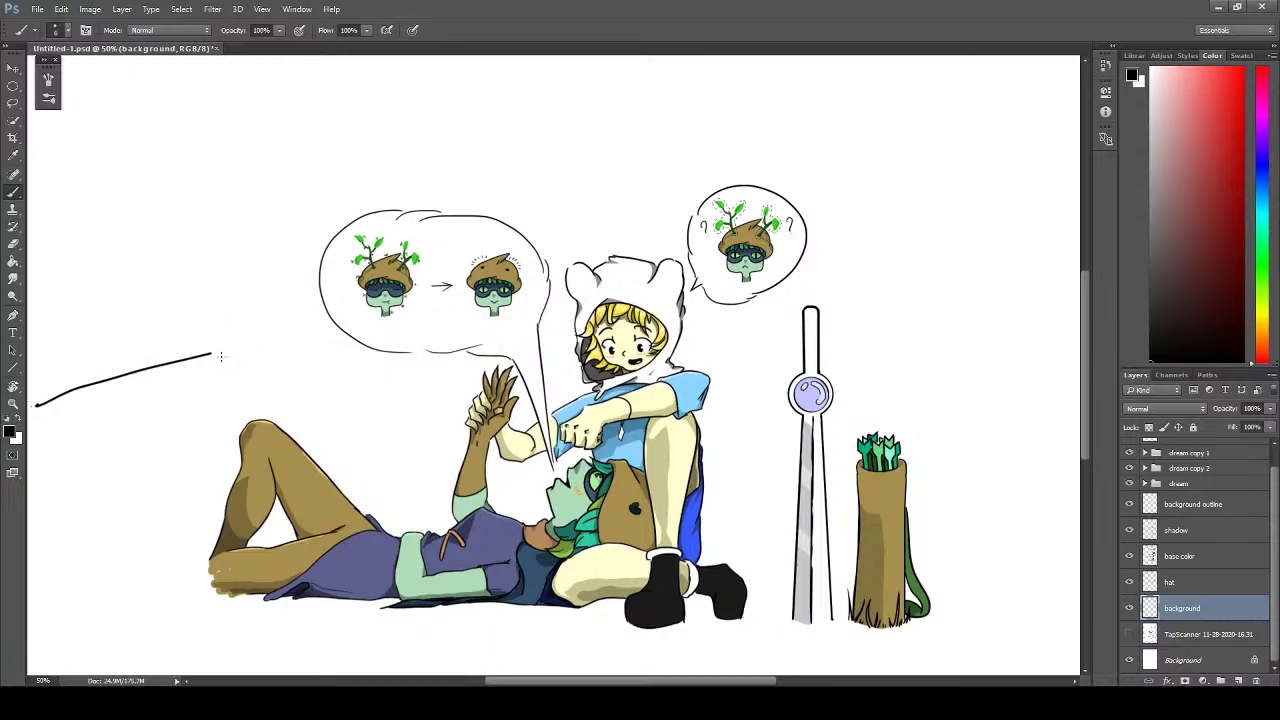
key(ctrl+z)
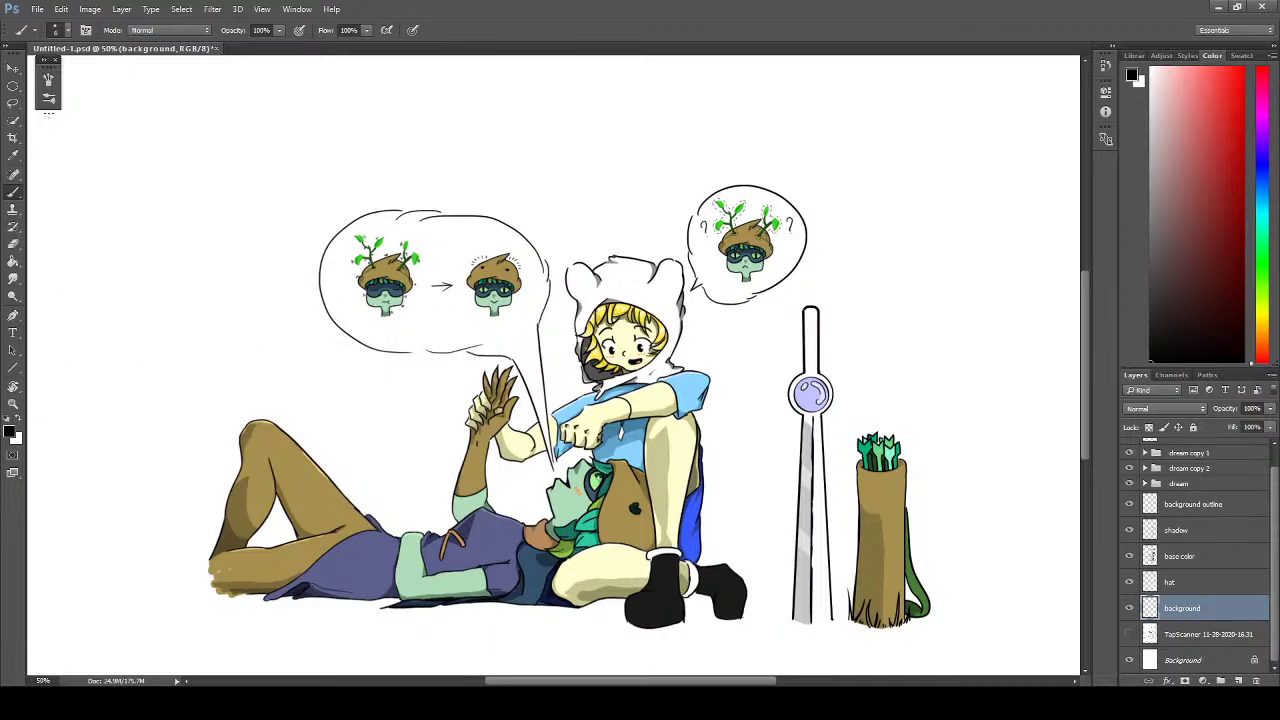
click(48, 97)
click(284, 70)
mouse_move(33, 458)
mouse_down()
mouse_move(259, 383)
mouse_move(398, 370)
mouse_up()
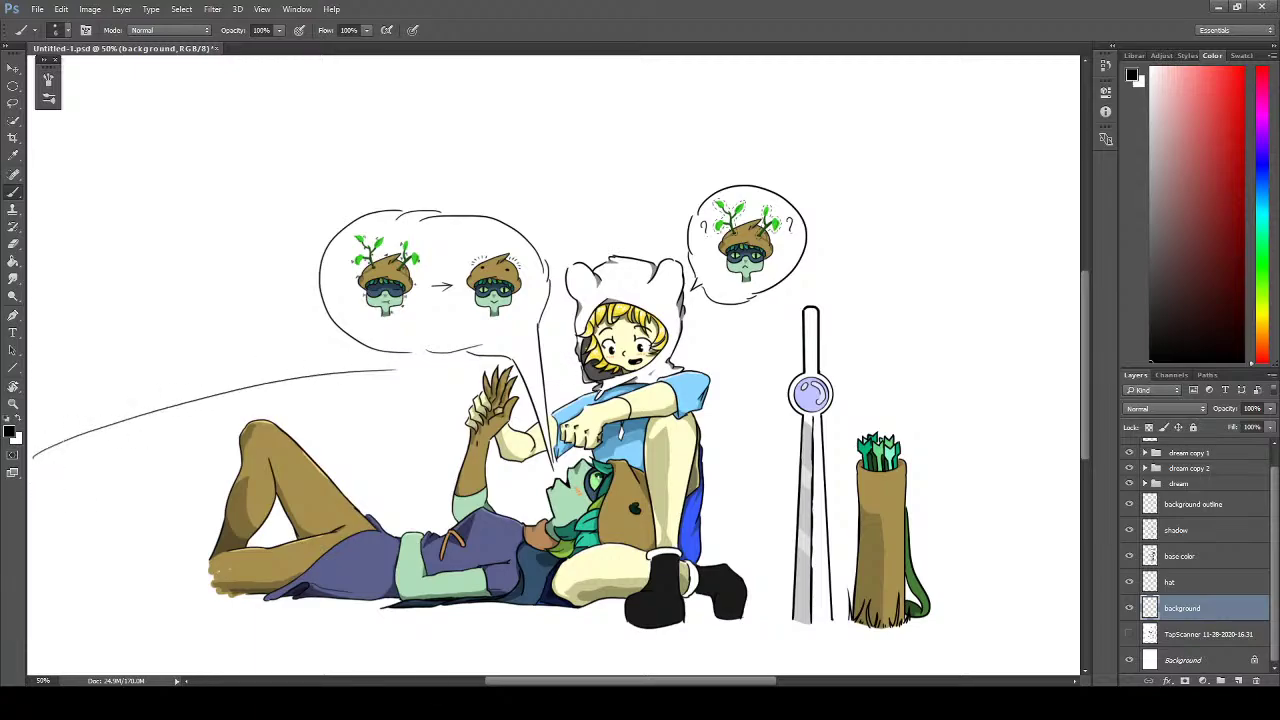
key(ctrl+z)
- Hide the hat, base color, shadow and background outline layers and the three dream groups
drag(1130, 582, 1130, 504)
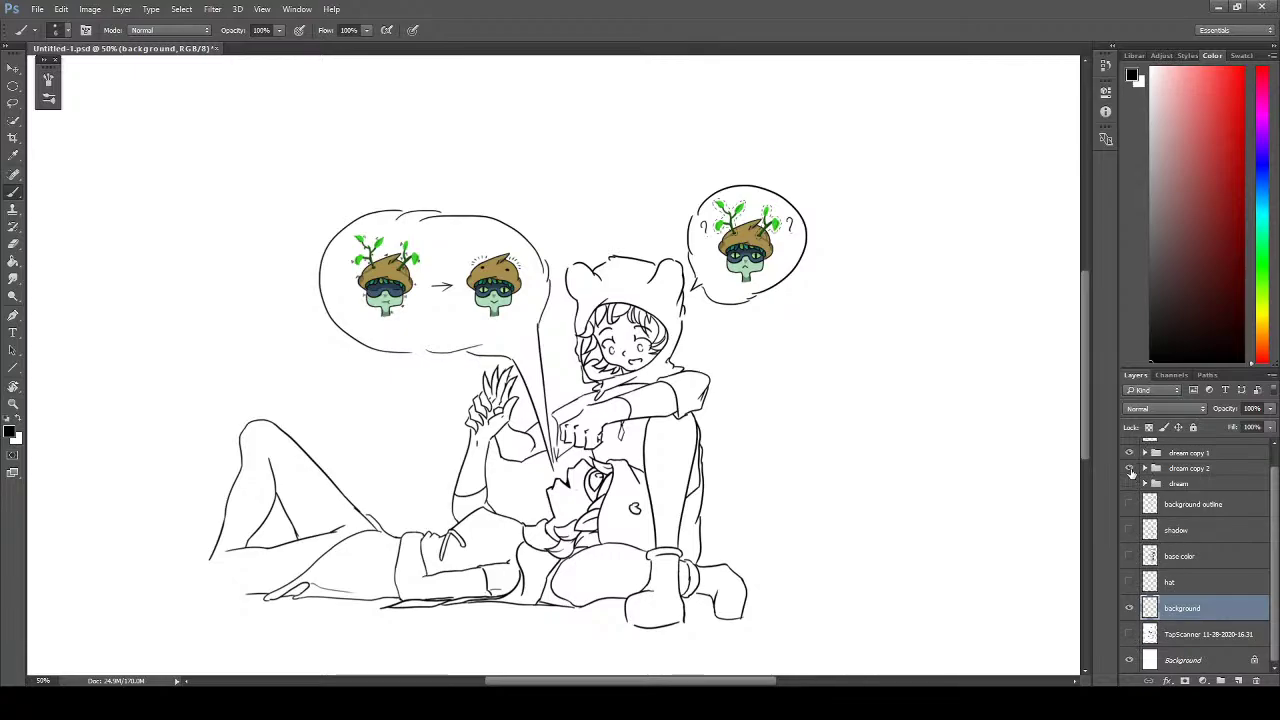
click(1130, 453)
drag(1130, 468, 1130, 484)
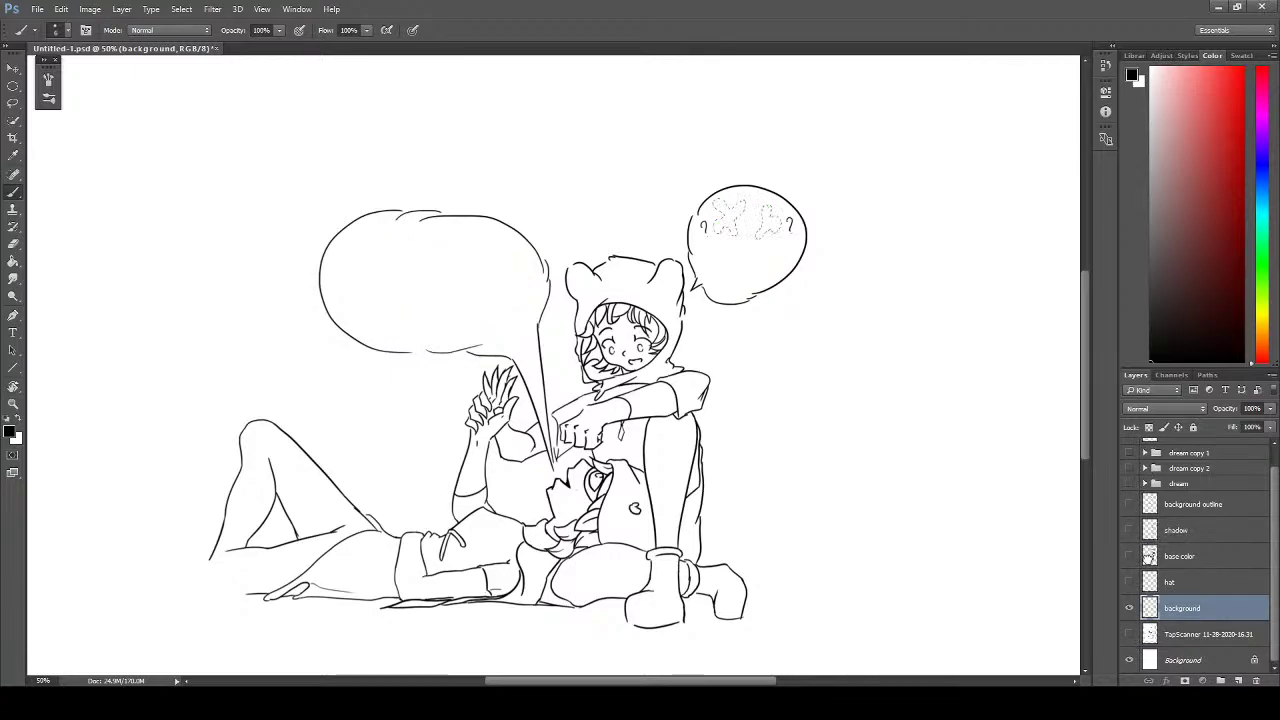
- Try moving the shadow layer beneath the base color layer, and undo it
drag(1162, 530, 1184, 562)
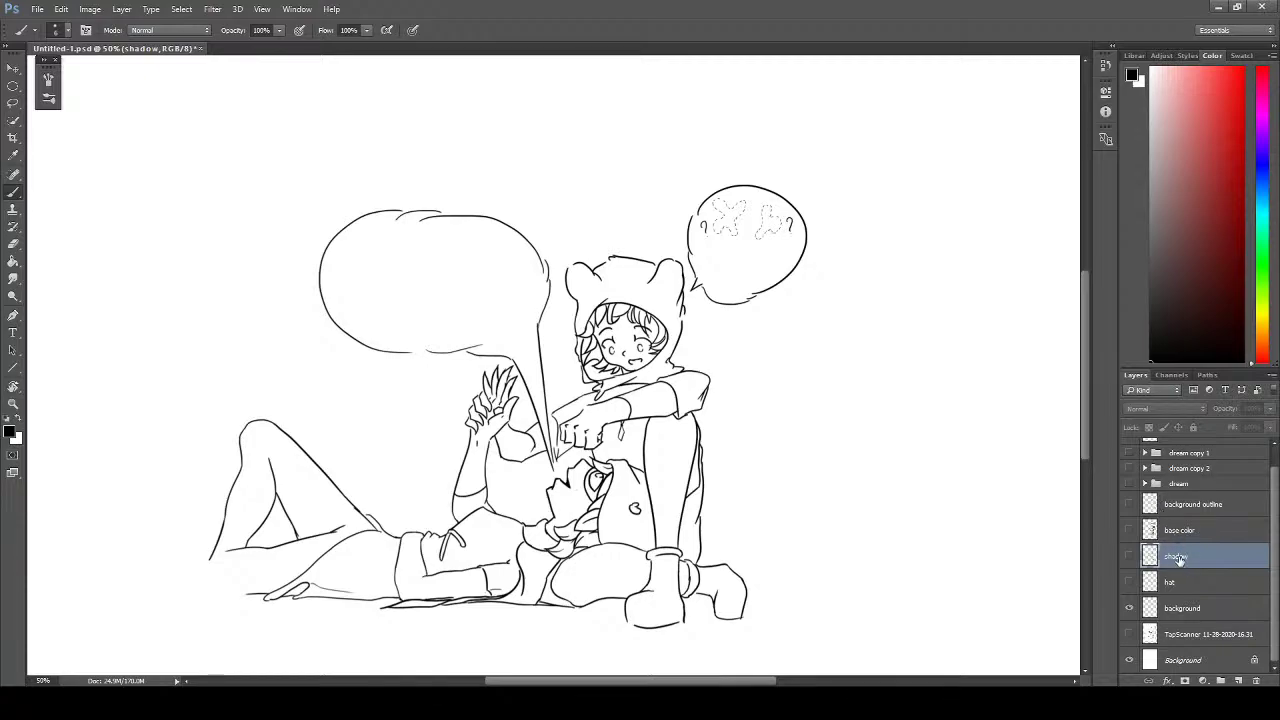
key(ctrl+z)
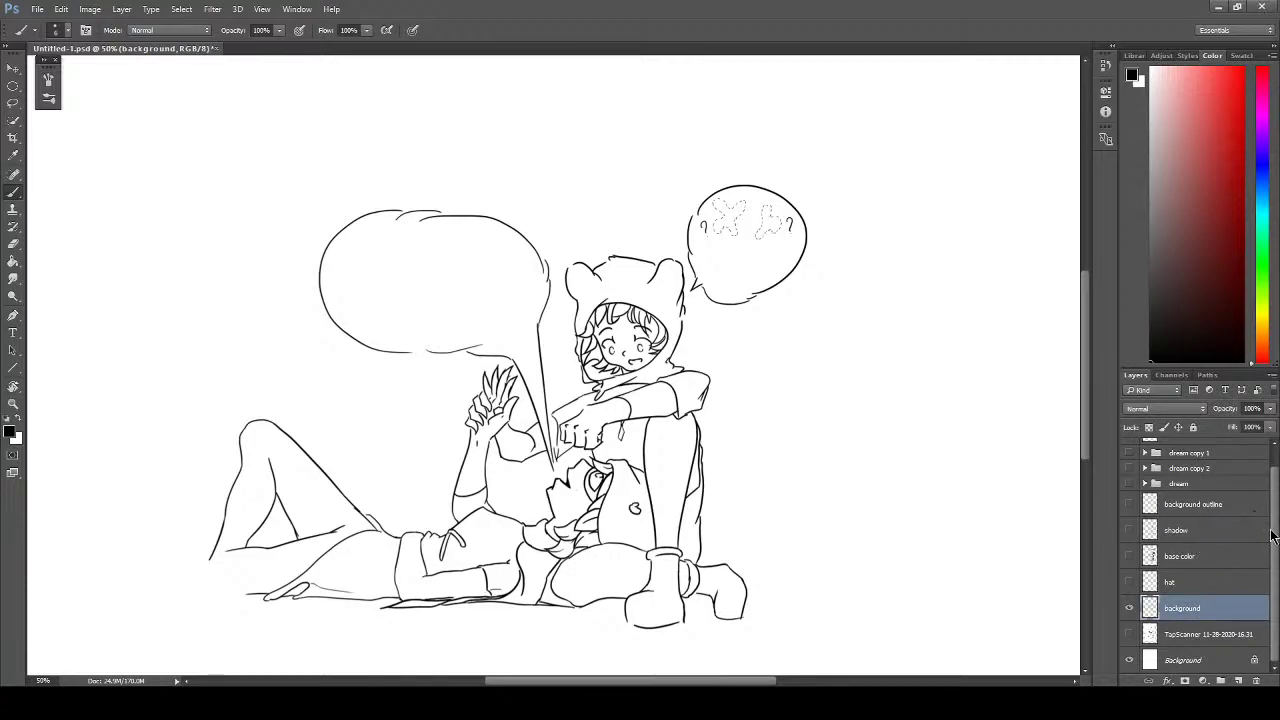
- Temporarily show the TapScanner sketch layer, alone and with the bb line art, to check the original composition
scroll(1268, 537, up, 1)
click(1131, 452)
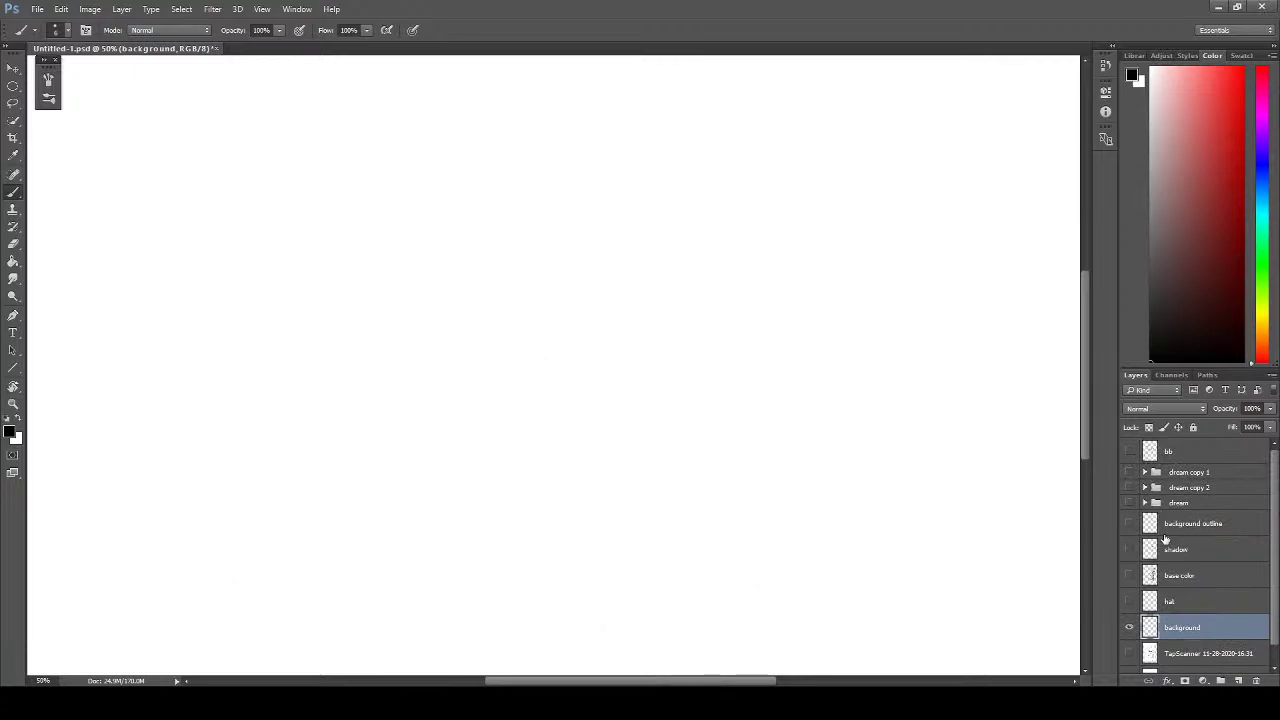
click(1129, 653)
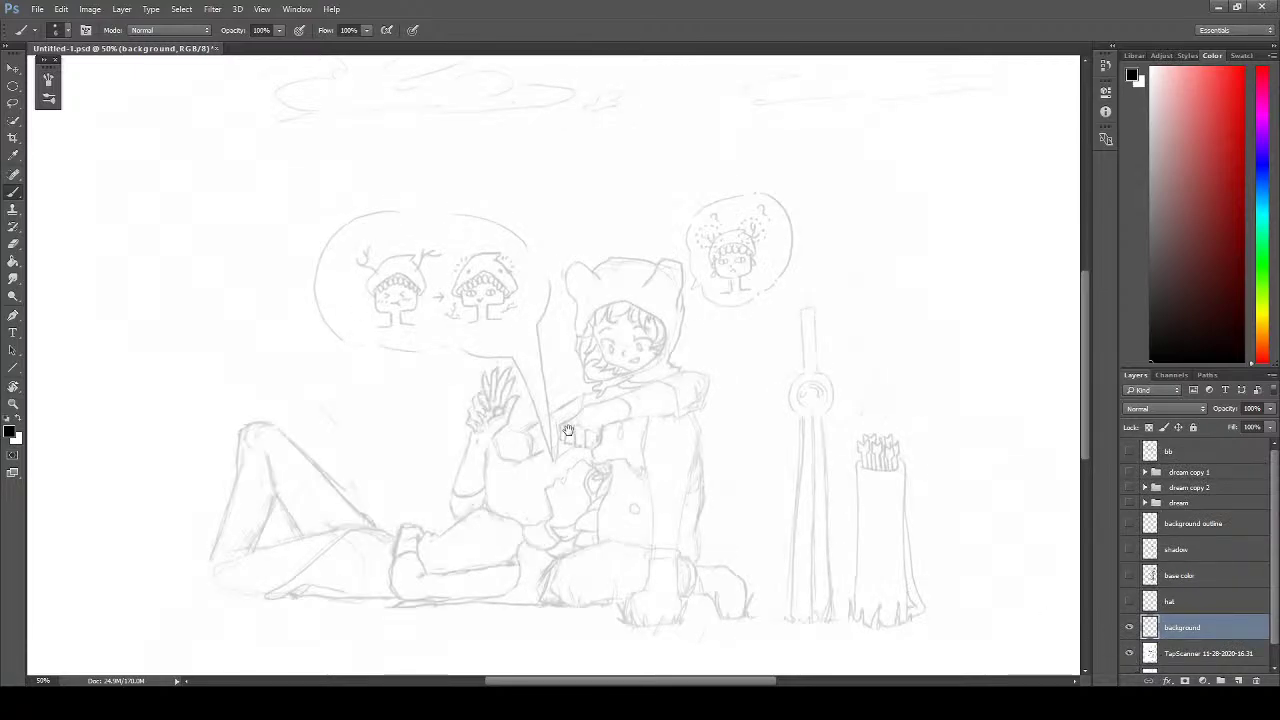
scroll(912, 590, down, 1)
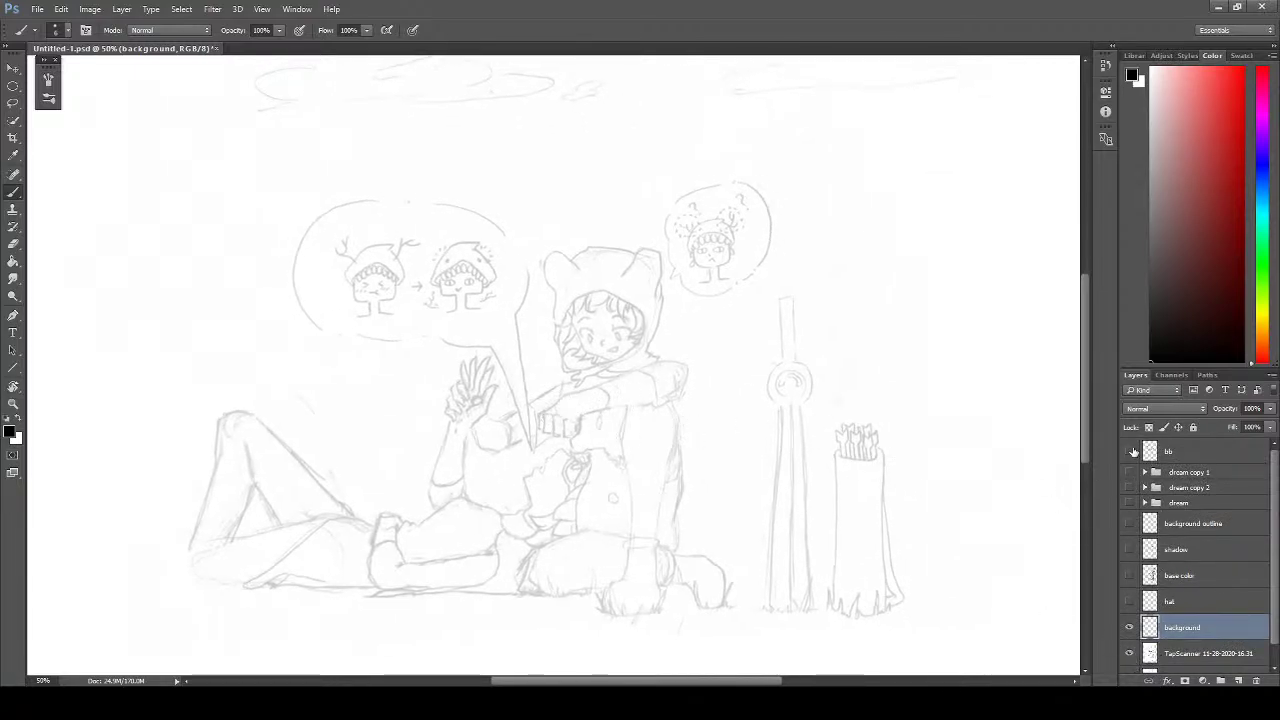
click(1129, 452)
scroll(534, 590, left, 1)
scroll(534, 590, left, 2)
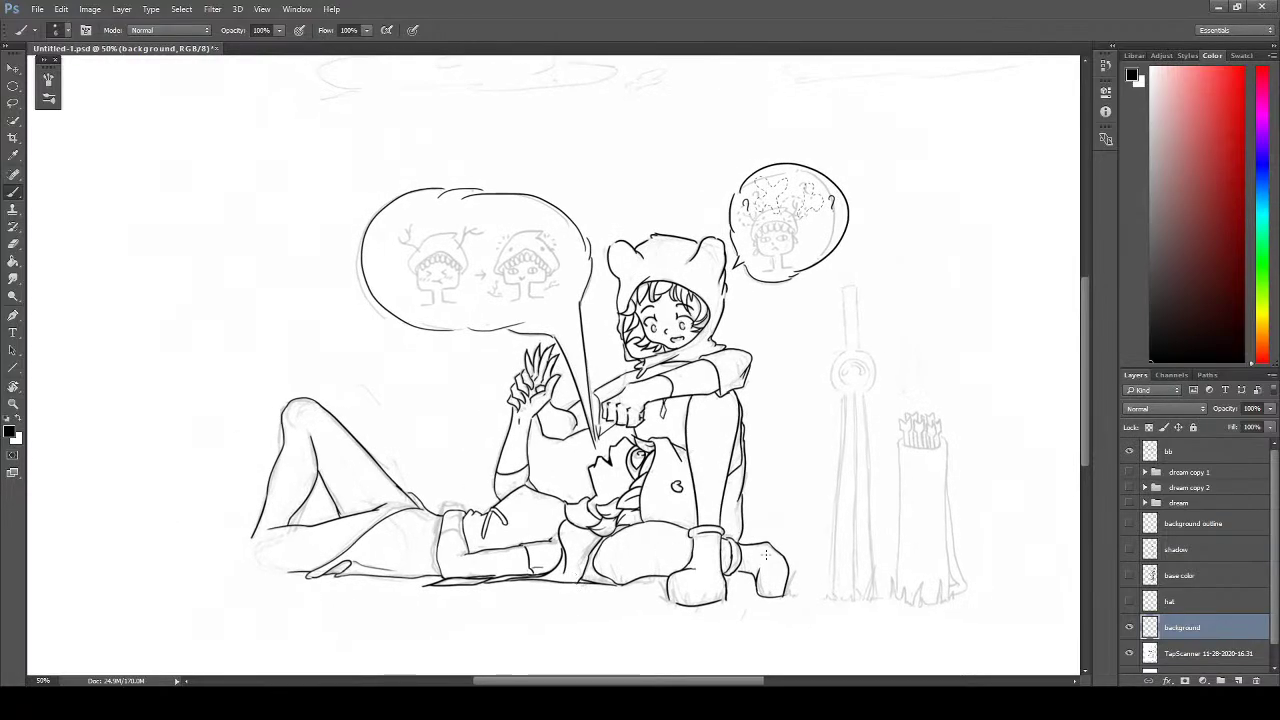
click(1130, 654)
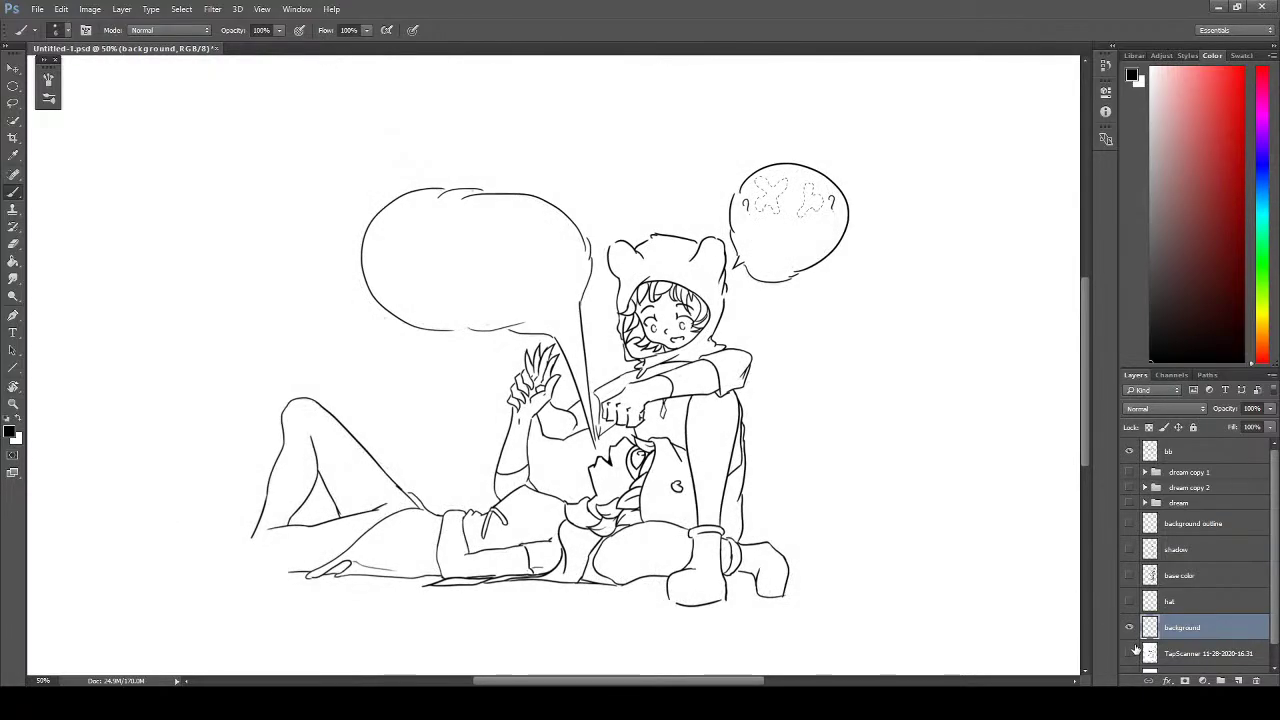
- Try a long rising hill line above the reclining figure's knees toward the large speech bubble, and undo each attempt
shift+click(31, 436)
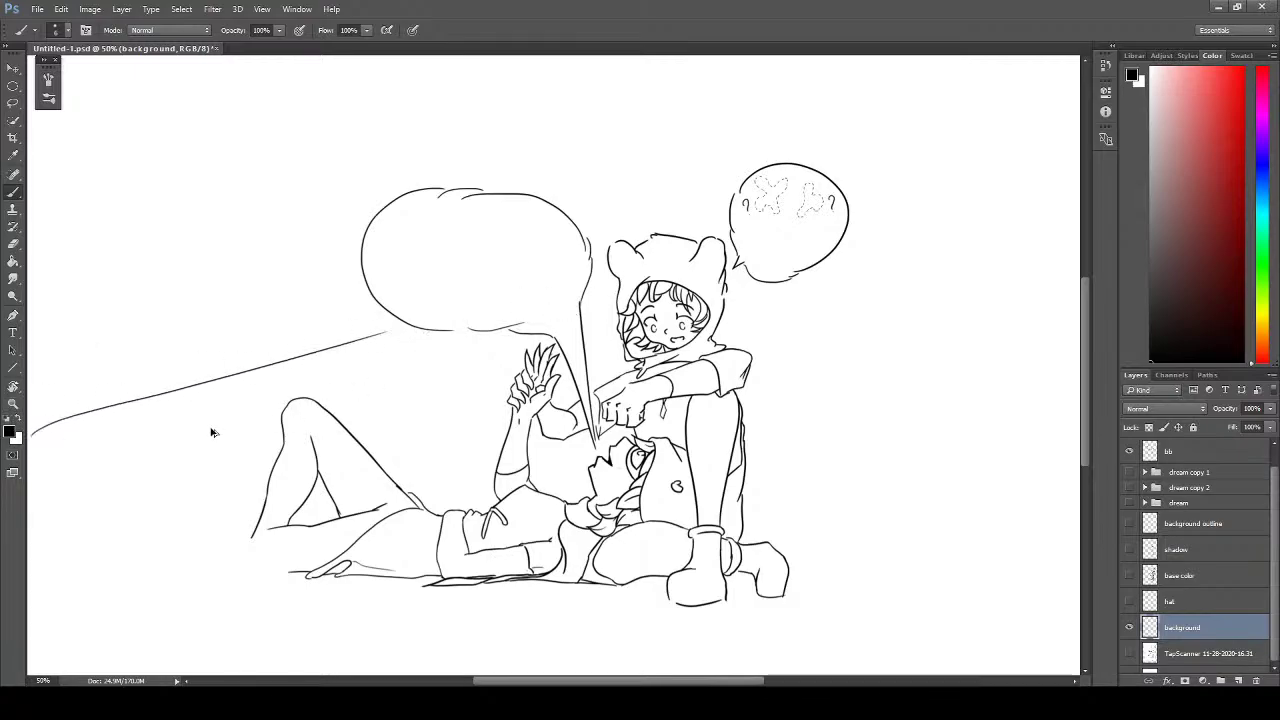
key(ctrl+z)
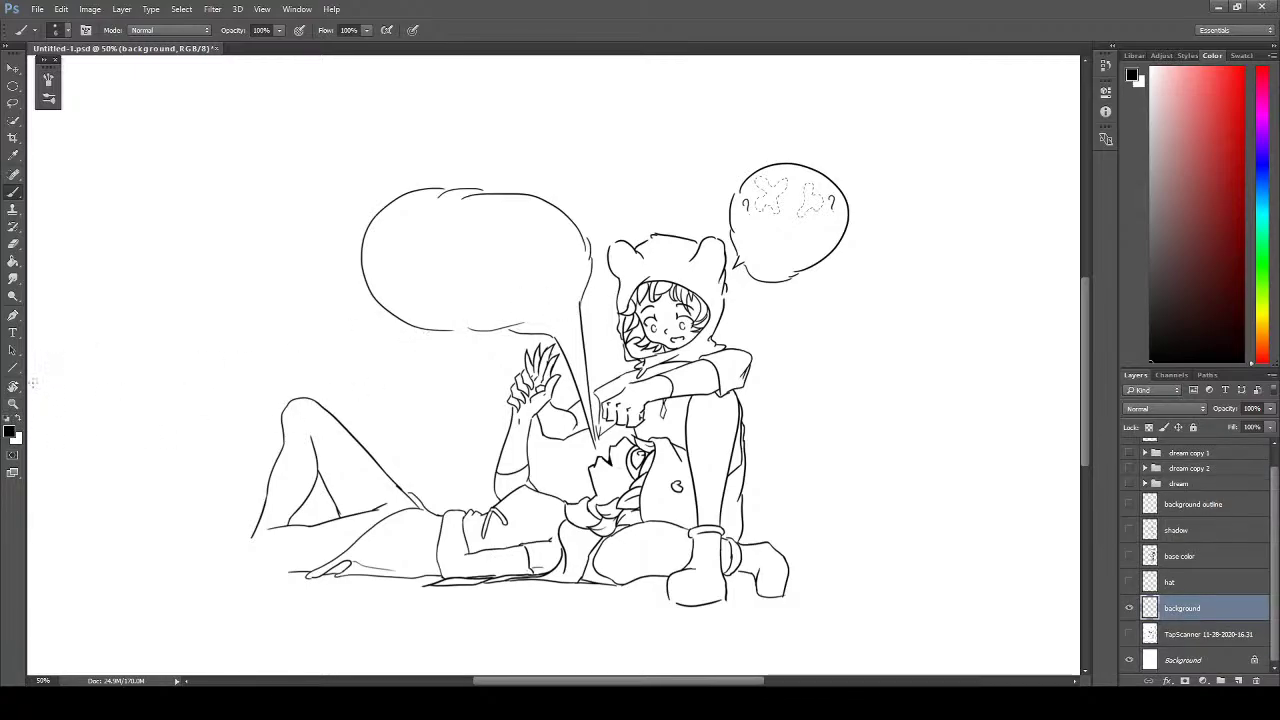
mouse_move(136, 424)
mouse_down()
mouse_move(271, 373)
mouse_move(543, 313)
mouse_up()
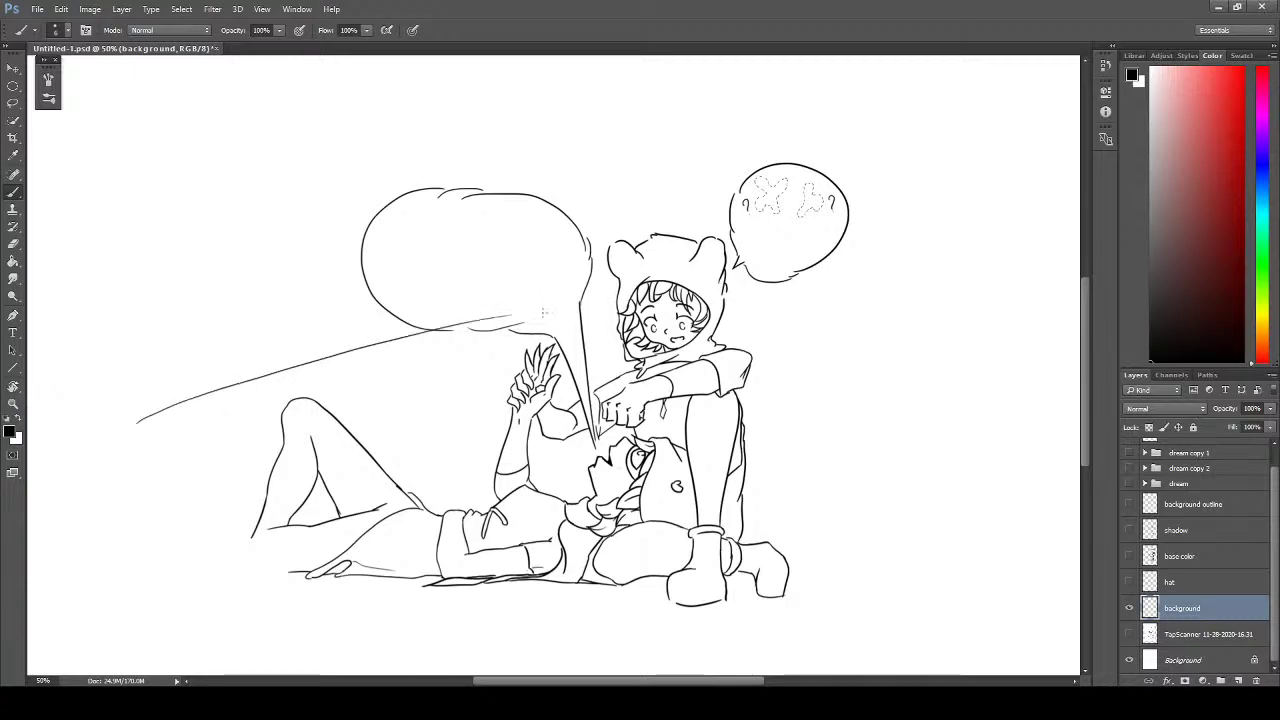
key(ctrl+z)
mouse_move(185, 420)
mouse_down()
mouse_move(488, 338)
mouse_move(580, 332)
mouse_up()
key(ctrl+z)
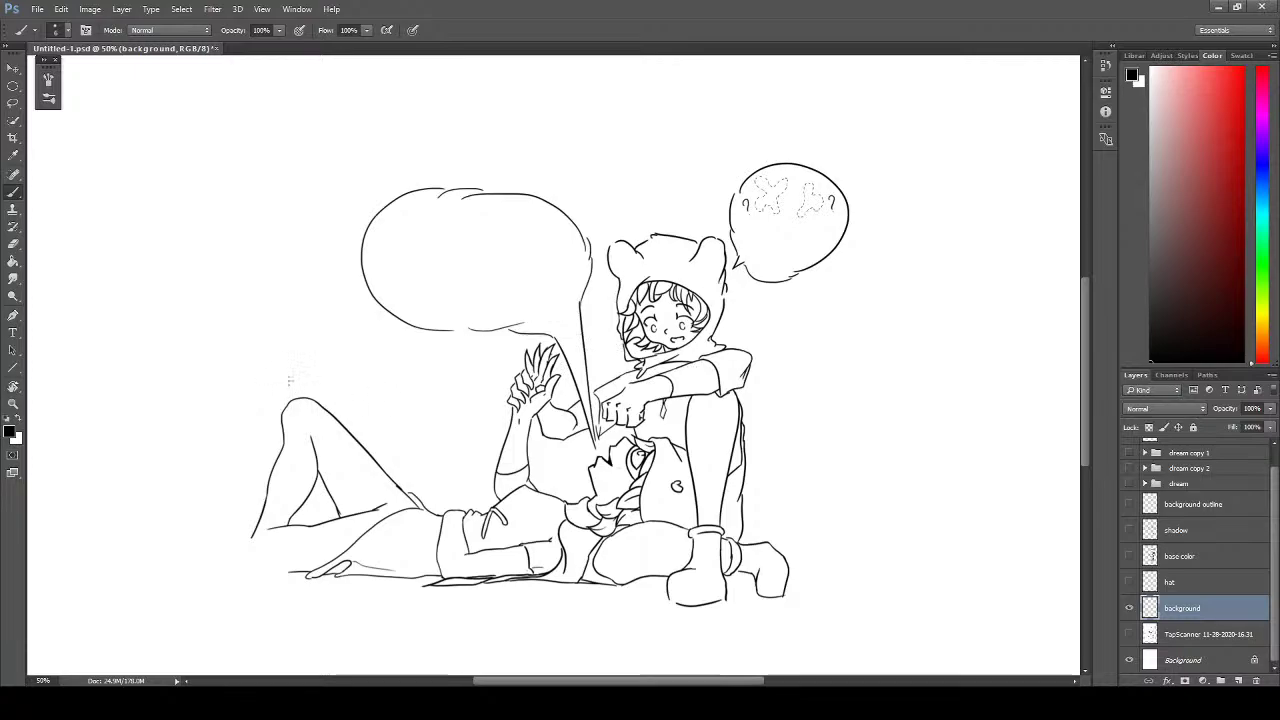
- Sketch three overlapping rolling hill lines across the canvas behind both figures, redrawing the middle and right-hand hills lower
mouse_move(233, 344)
mouse_down()
mouse_move(506, 357)
mouse_move(903, 306)
mouse_move(1068, 301)
mouse_up()
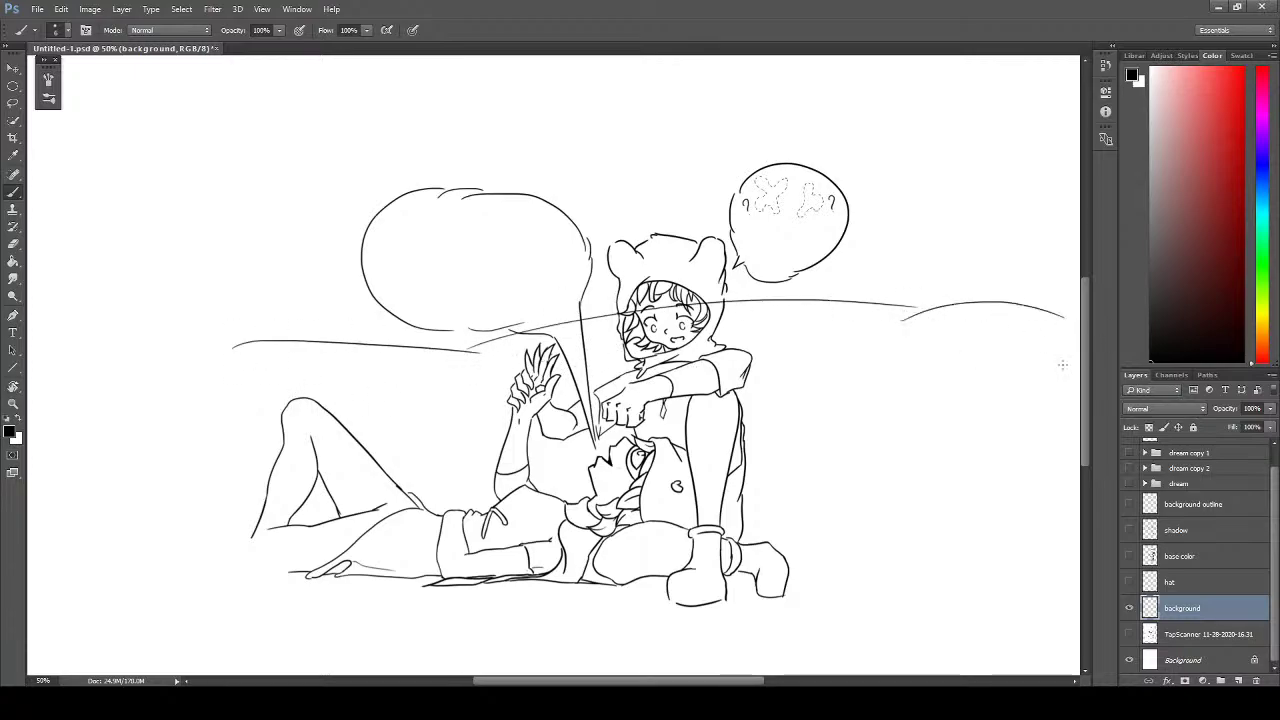
key(ctrl+z)
key(ctrl+z)
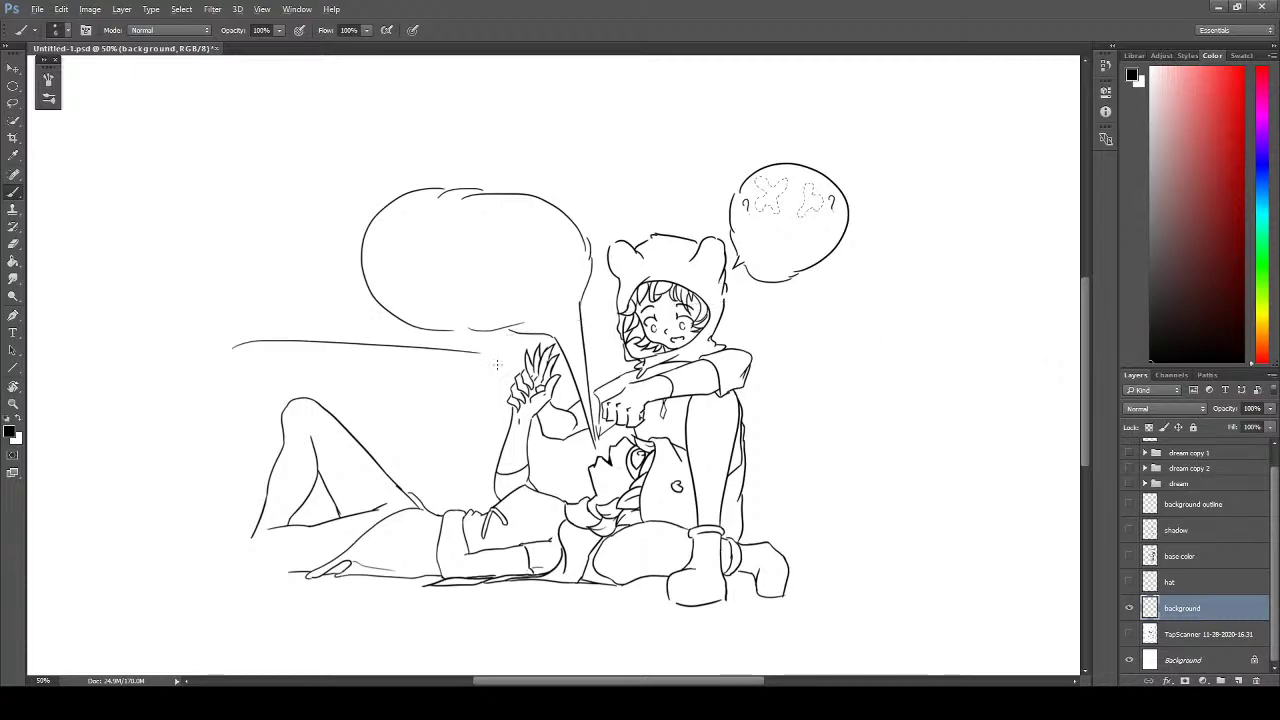
mouse_move(458, 352)
mouse_down()
mouse_move(760, 335)
mouse_move(902, 364)
mouse_move(1048, 346)
mouse_up()
key(ctrl+z)
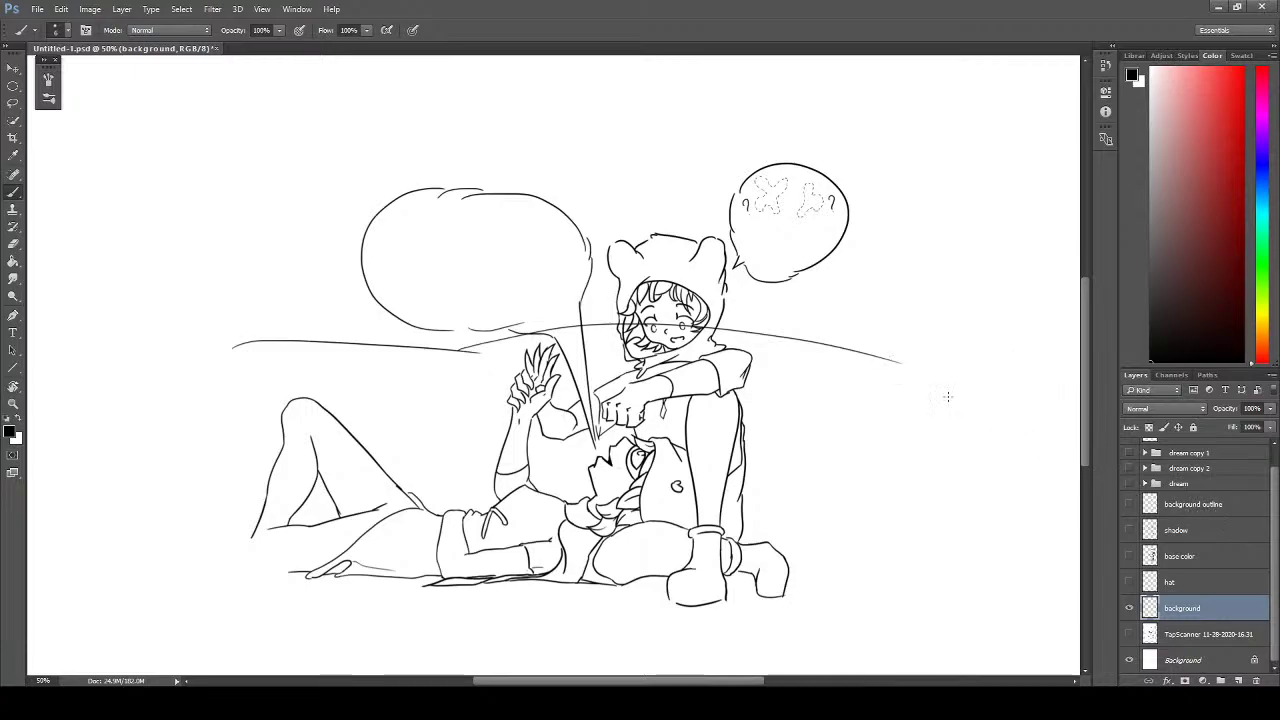
drag(888, 372, 1047, 352)
key(ctrl+z)
drag(876, 368, 1080, 345)
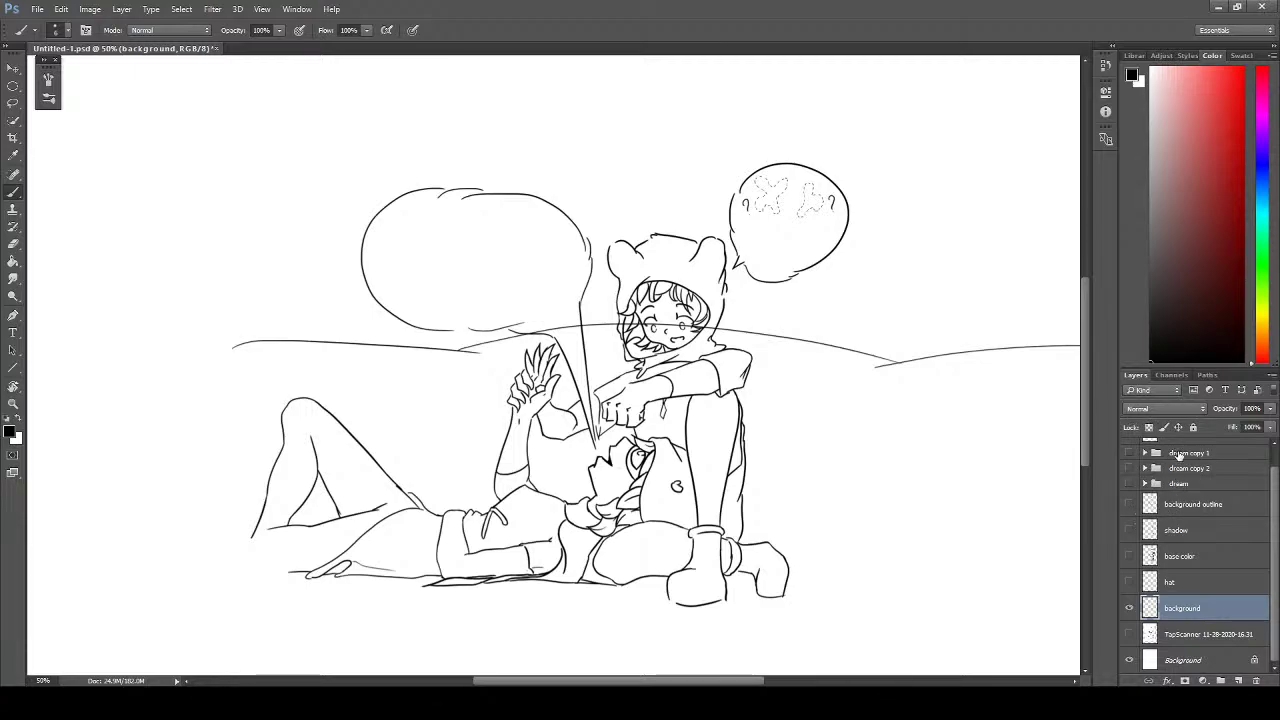
- Try lowering the bb line art layer's opacity to 21%, undo it, and return to the background layer
scroll(1277, 516, up, 1)
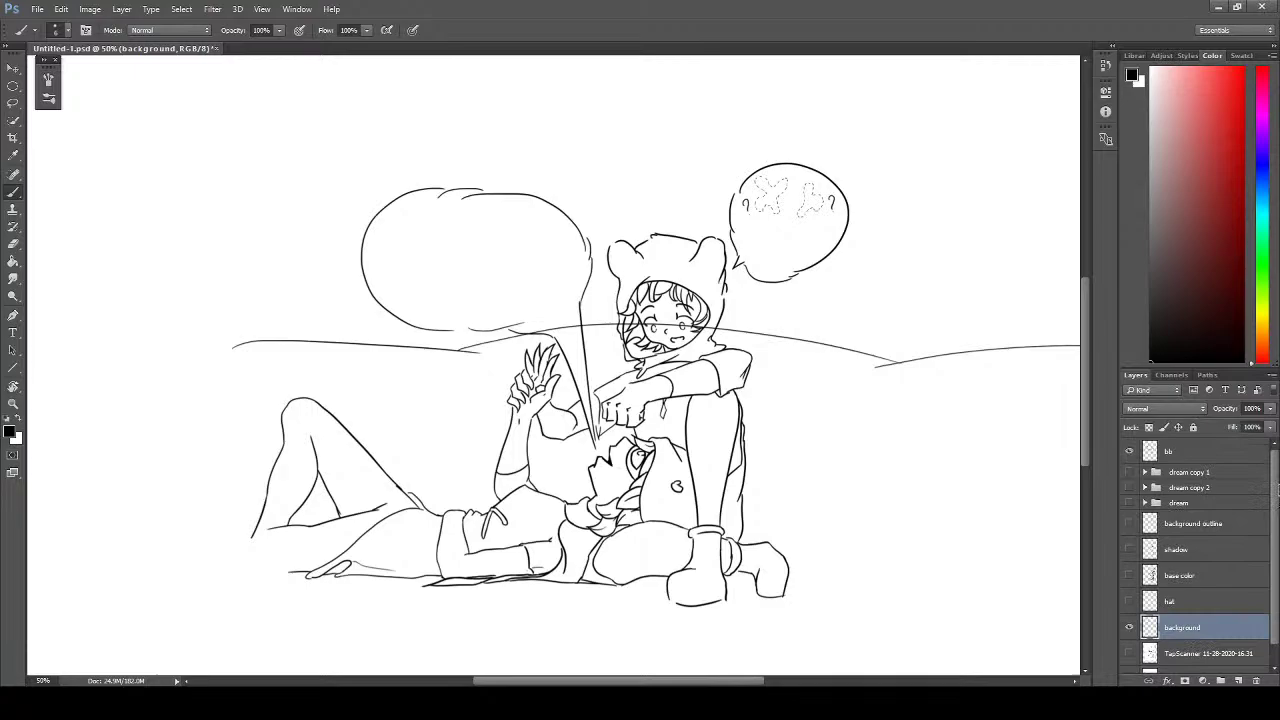
click(1230, 450)
mouse_move(1222, 412)
mouse_down()
mouse_move(1172, 415)
mouse_move(1231, 418)
mouse_up()
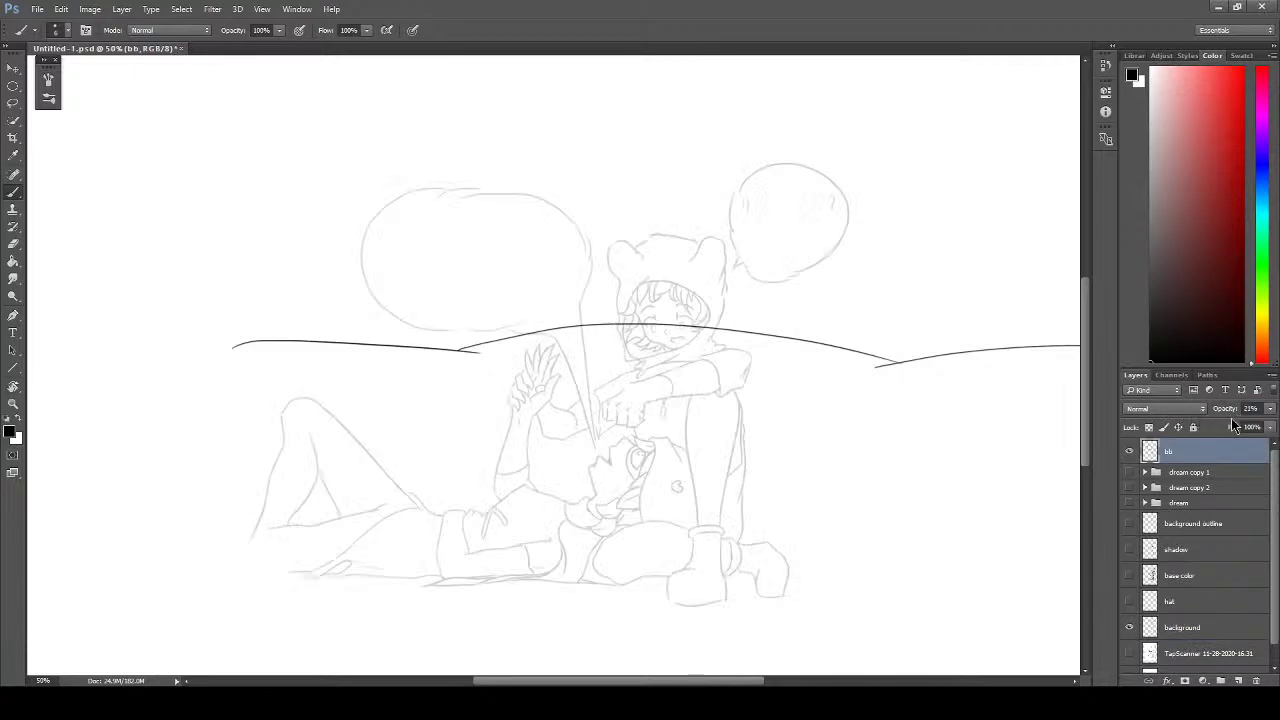
key(ctrl+z)
click(1193, 628)
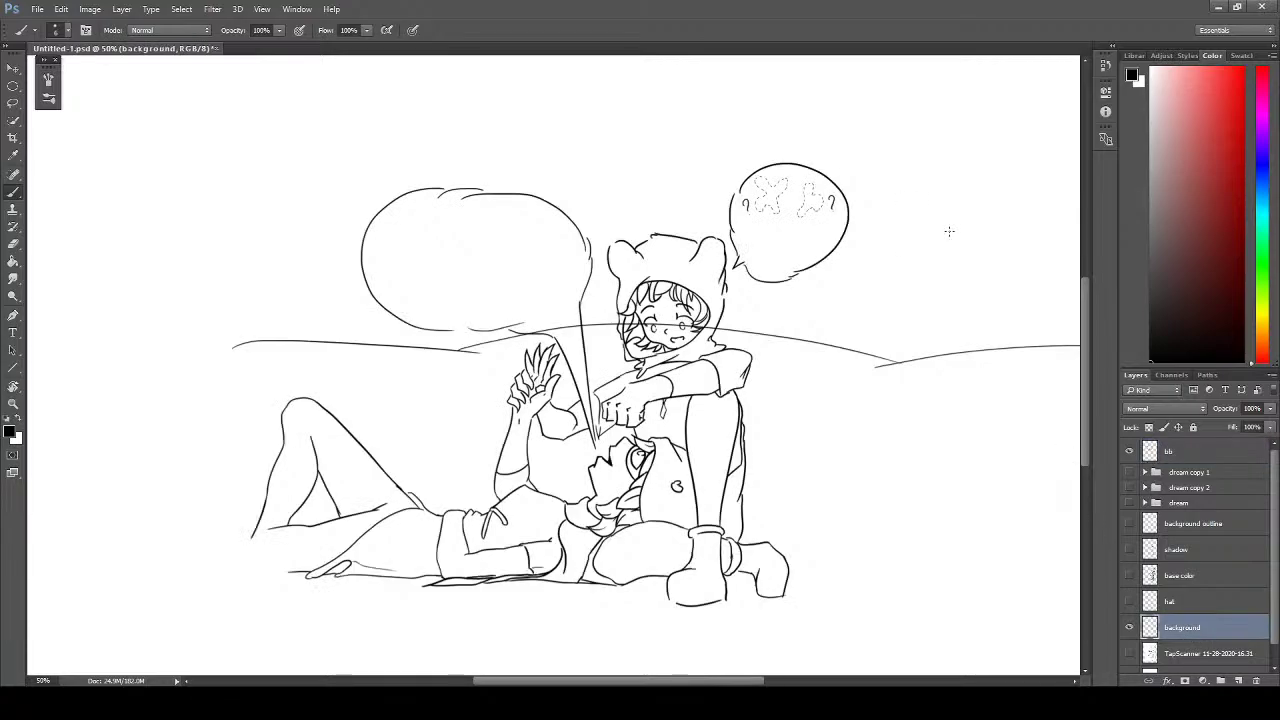
- Lower the bb line art layer's opacity until the figures look faint, and make the background layer active again
click(1200, 451)
mouse_move(1225, 409)
mouse_down()
mouse_move(1146, 425)
mouse_move(1160, 421)
mouse_up()
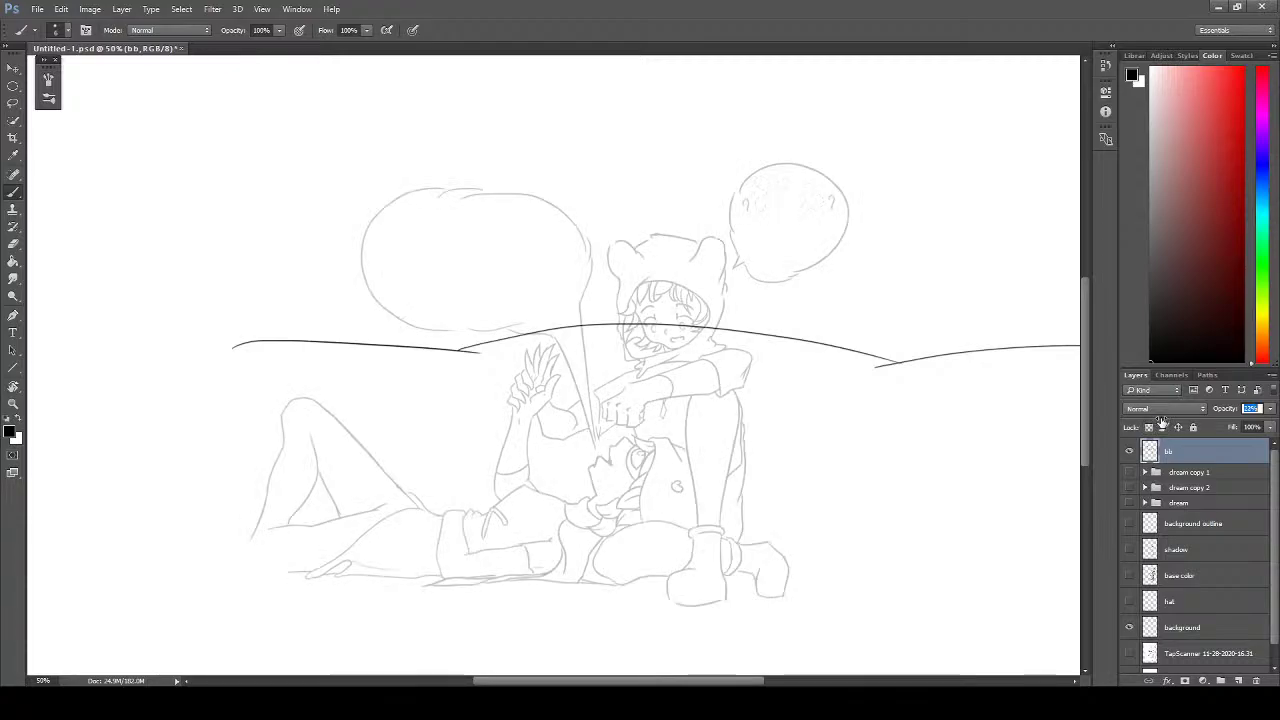
click(1195, 630)
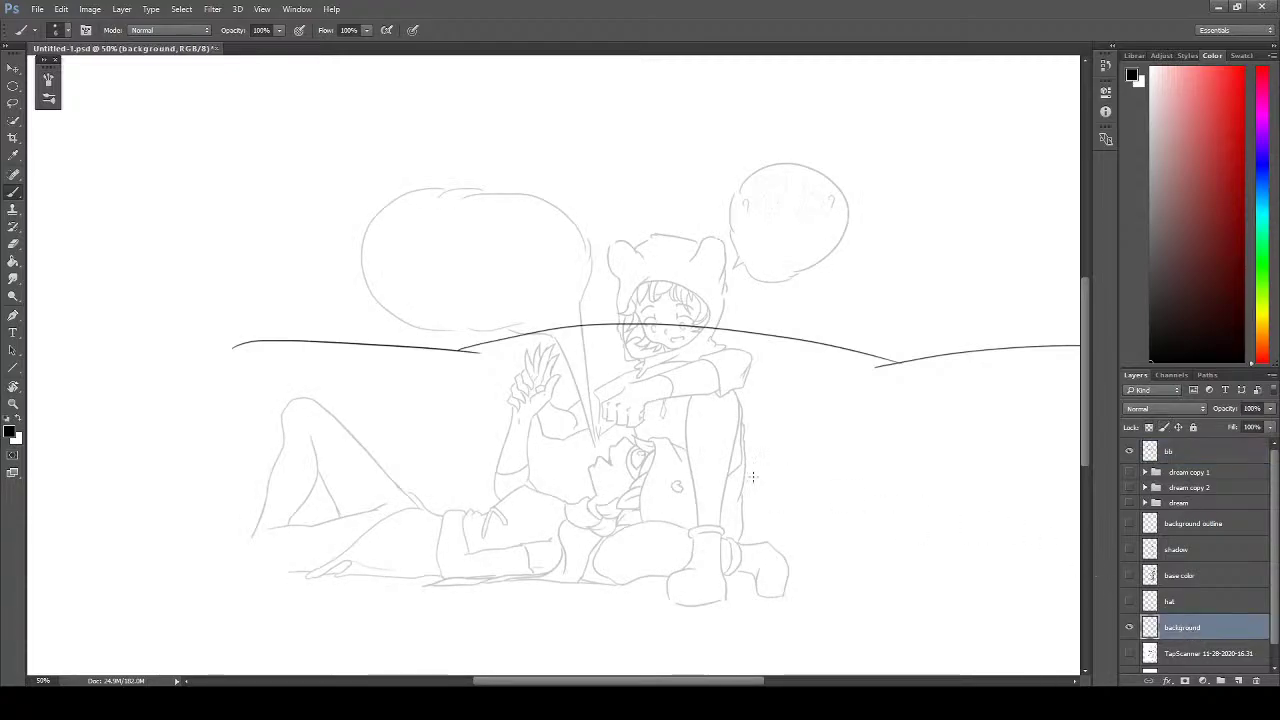
- Erase the rolling hill lines behind the figures on the background layer
key(e)
mouse_move(238, 349)
mouse_down()
mouse_move(309, 335)
mouse_move(503, 349)
mouse_move(429, 351)
mouse_move(454, 356)
mouse_move(566, 325)
mouse_move(534, 339)
mouse_move(640, 325)
mouse_move(895, 360)
mouse_move(880, 361)
mouse_move(1071, 337)
mouse_up()
drag(774, 423, 791, 401)
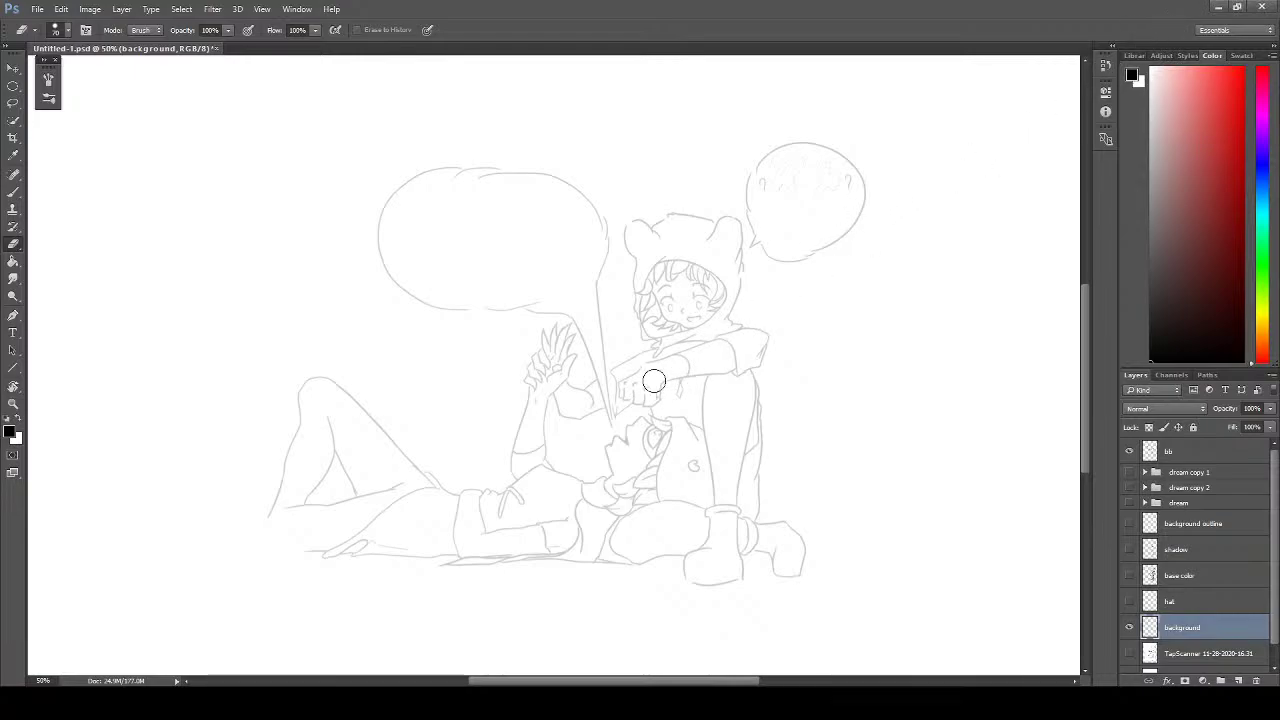
- Try arched hill lines passing above the reclining figure's knees toward the raised hand and hooded figure, and undo them all
key(b)
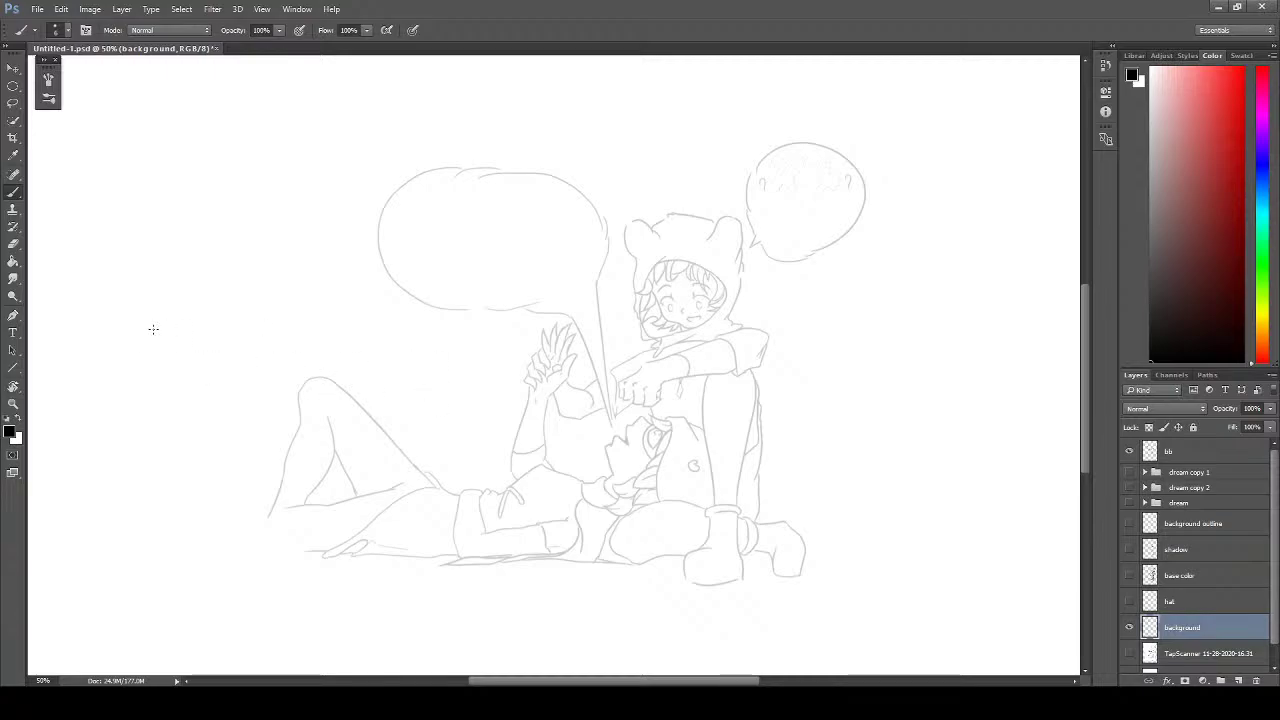
mouse_move(122, 368)
mouse_down()
mouse_move(484, 318)
mouse_move(560, 330)
mouse_up()
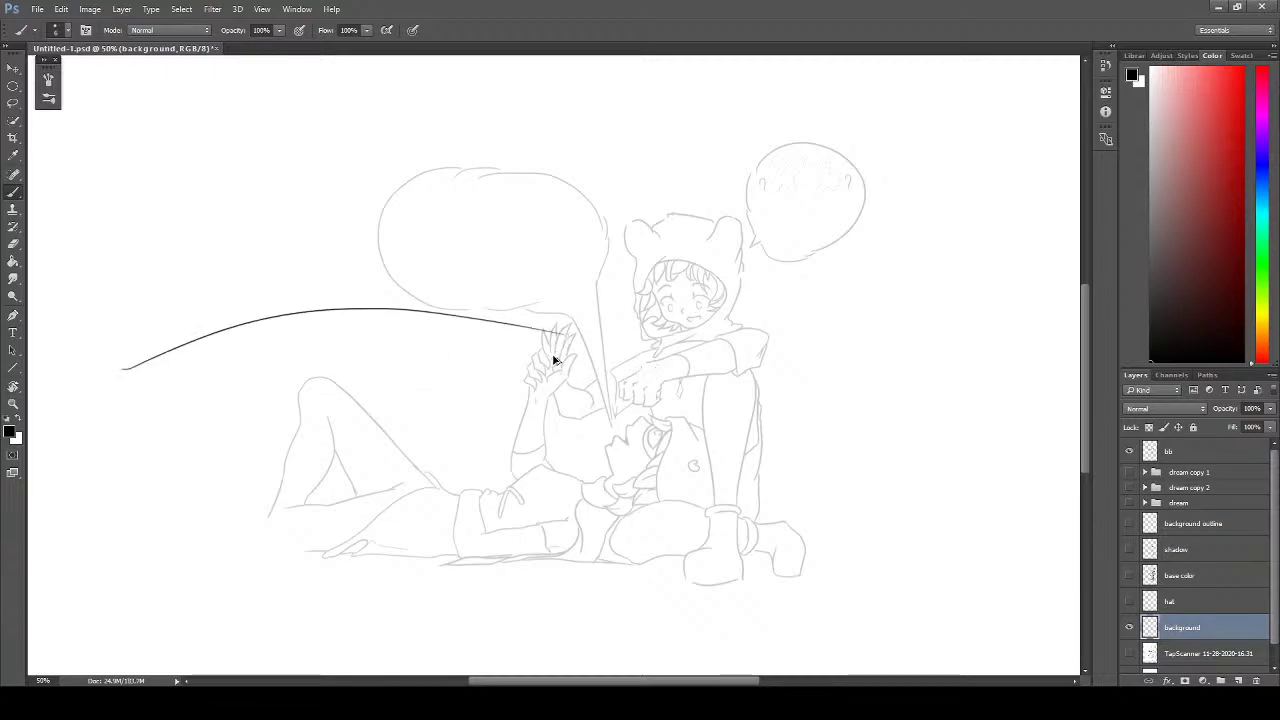
key(ctrl+z)
drag(139, 378, 513, 328)
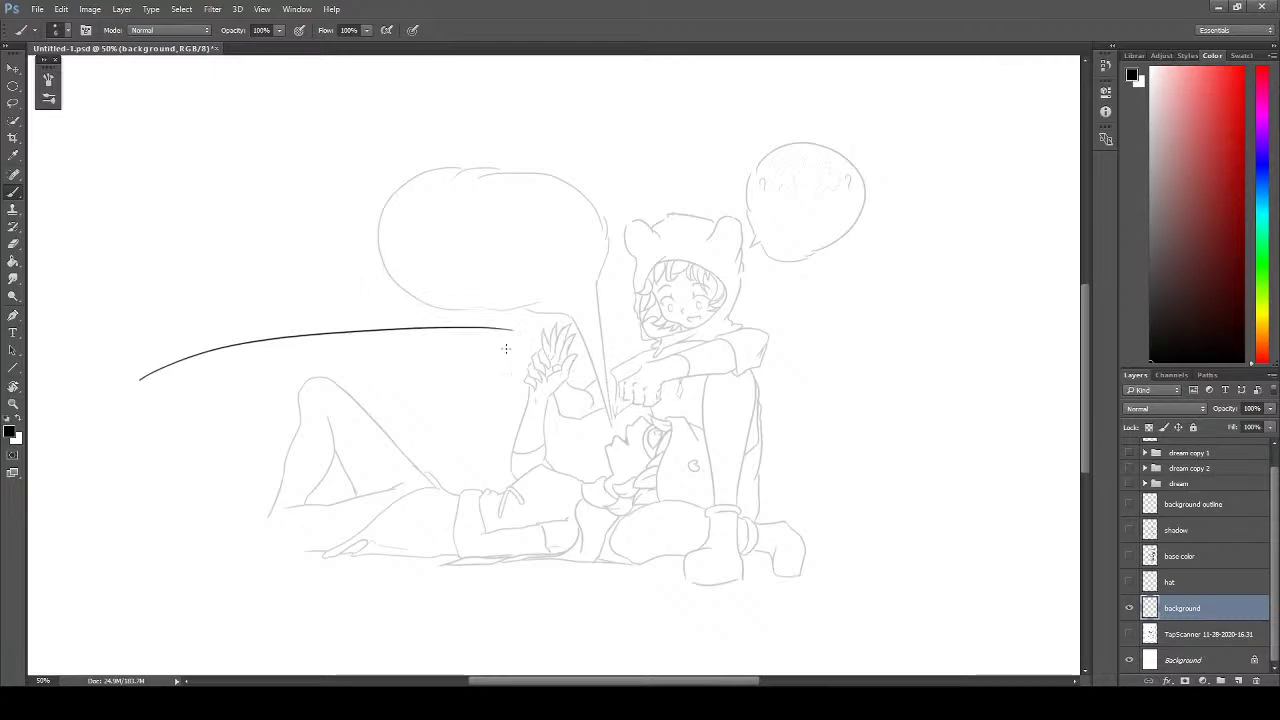
key(ctrl+z)
drag(150, 360, 513, 342)
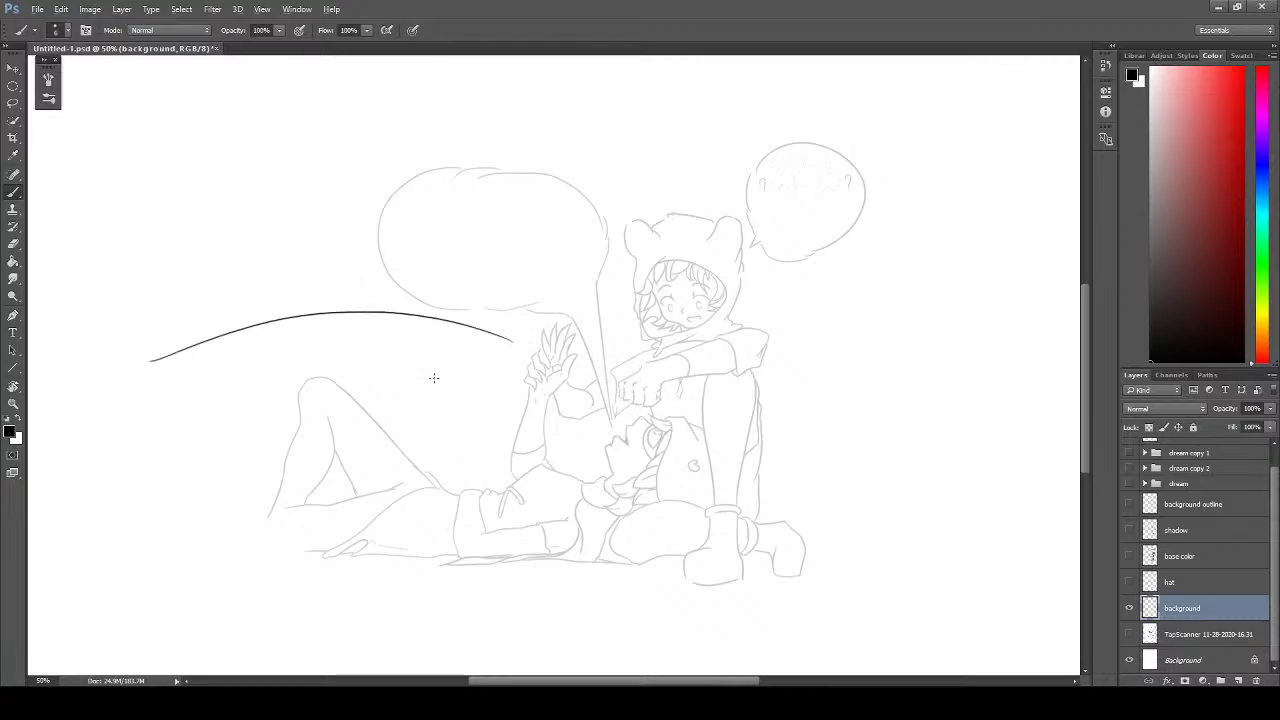
key(ctrl+z)
drag(166, 396, 766, 328)
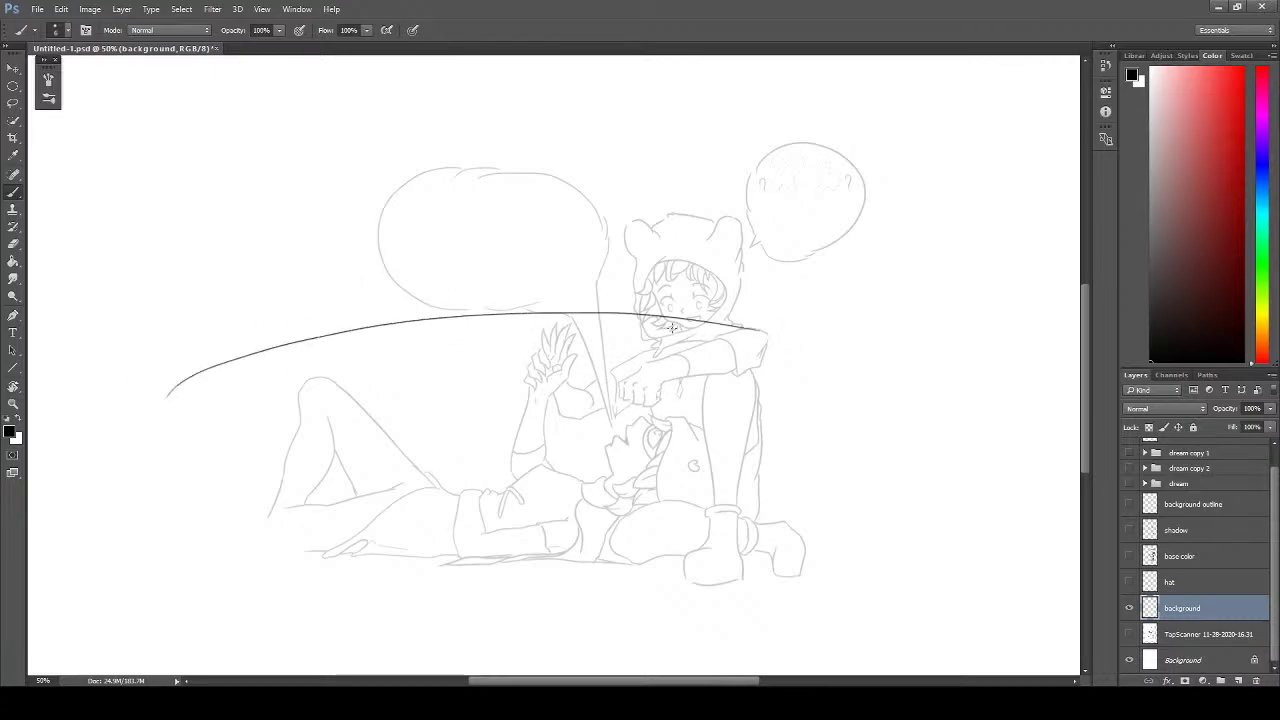
key(ctrl+z)
- Try lower hill arcs crossing the reclining figure's knees and raised arm, and undo them
mouse_move(169, 441)
mouse_down()
mouse_move(322, 418)
mouse_move(577, 430)
mouse_up()
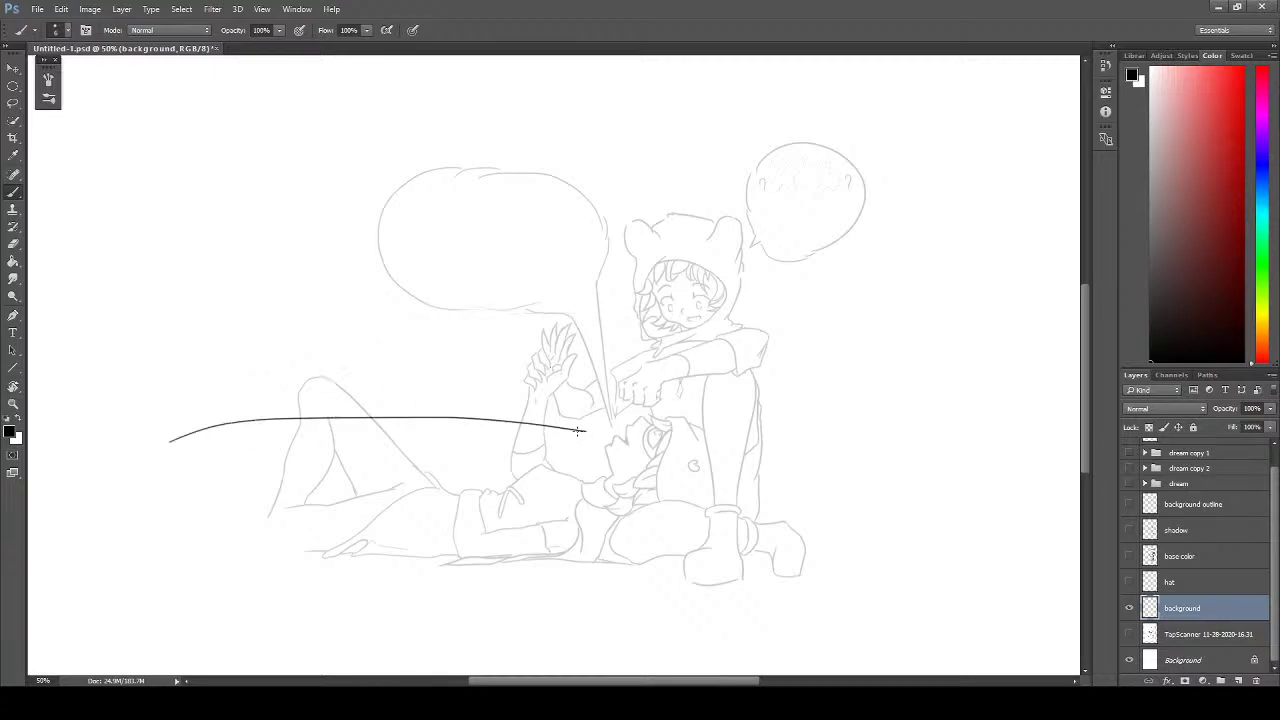
key(ctrl+z)
drag(158, 457, 660, 401)
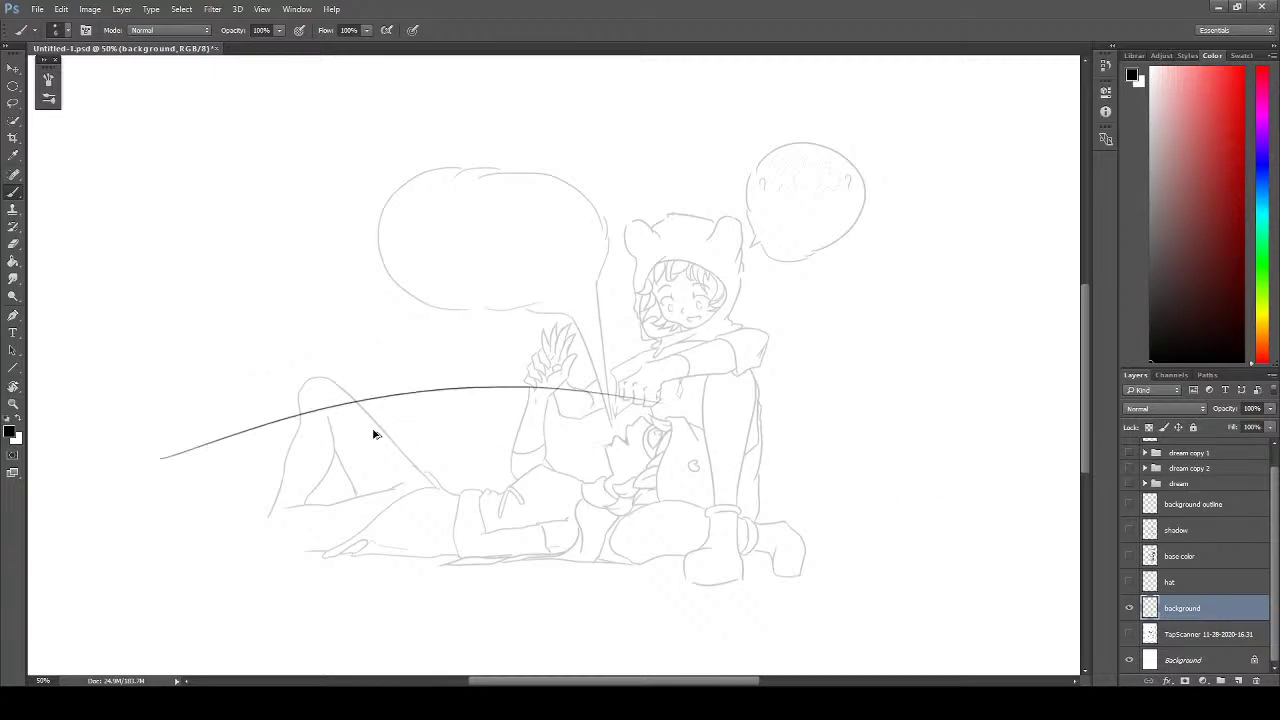
key(ctrl+z)
drag(202, 414, 674, 360)
key(ctrl+z)
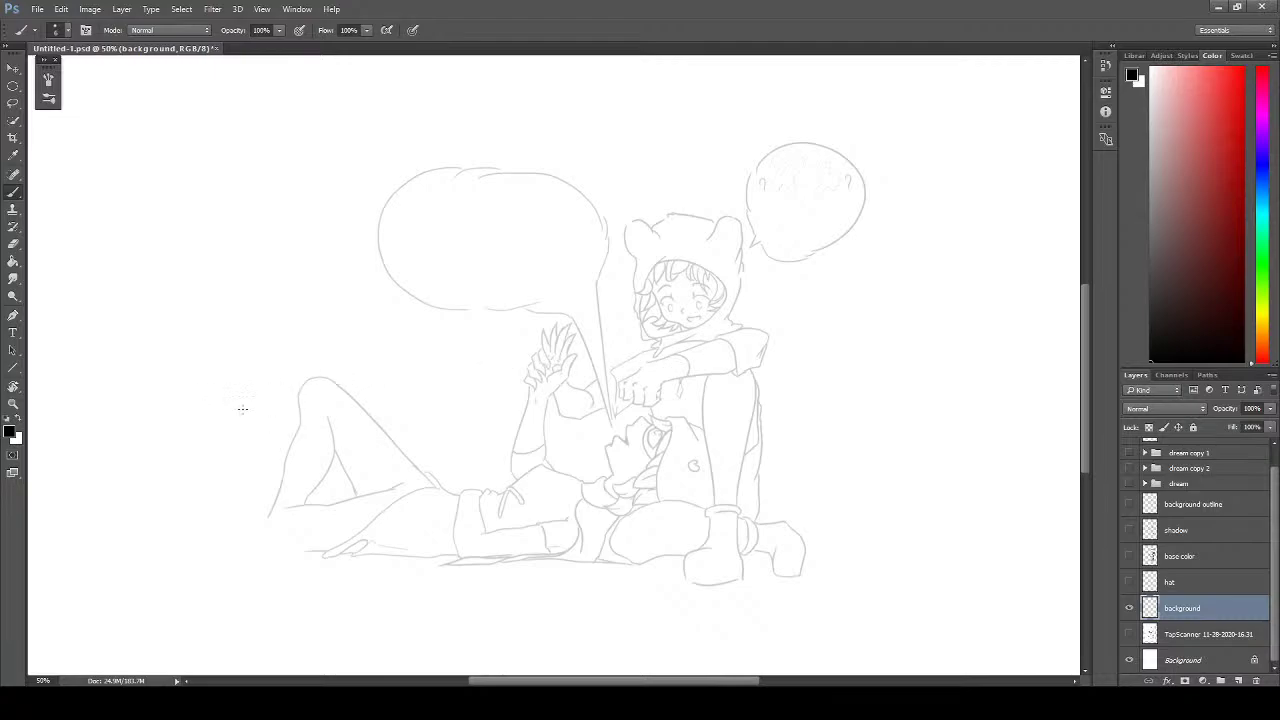
- Draw one long, gently arched ground line behind both figures, just below the reclining figure's knee tops, discarding the first attempt
drag(229, 408, 850, 400)
key(ctrl+z)
drag(179, 435, 1080, 450)
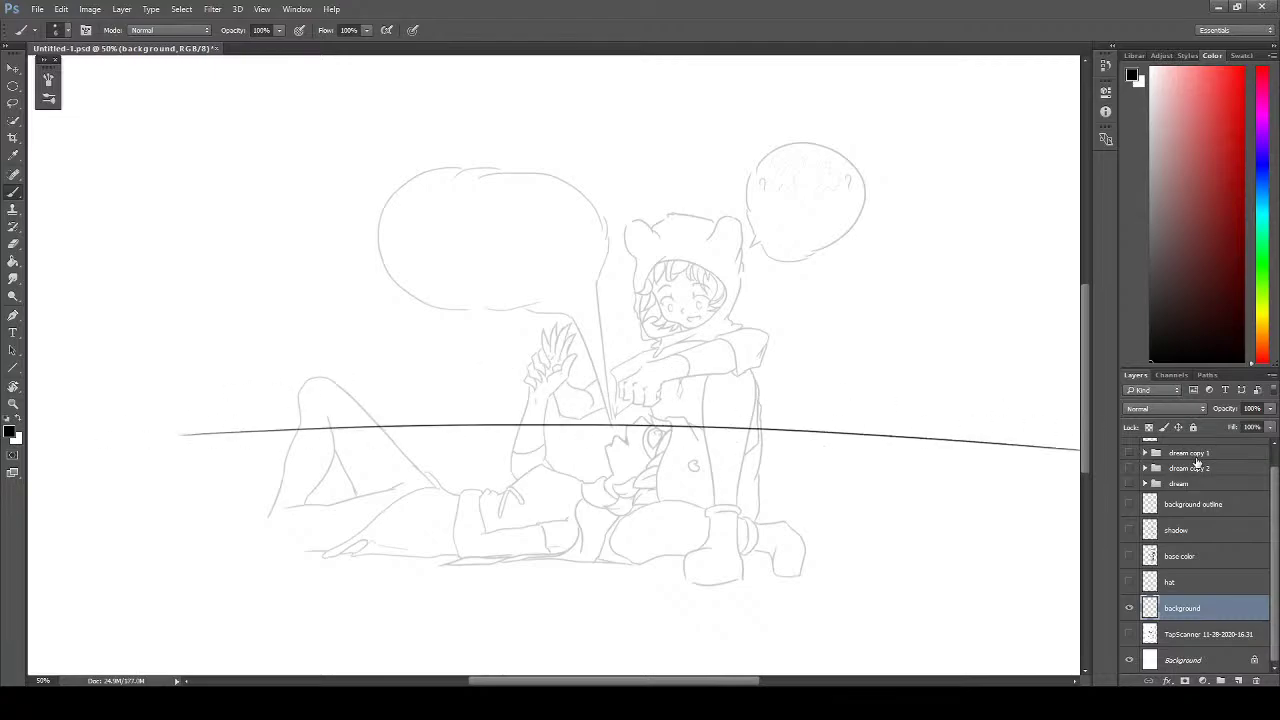
- Erase the leftover line fragment near the canvas's right edge, and switch back to the Brush tool
drag(591, 397, 559, 343)
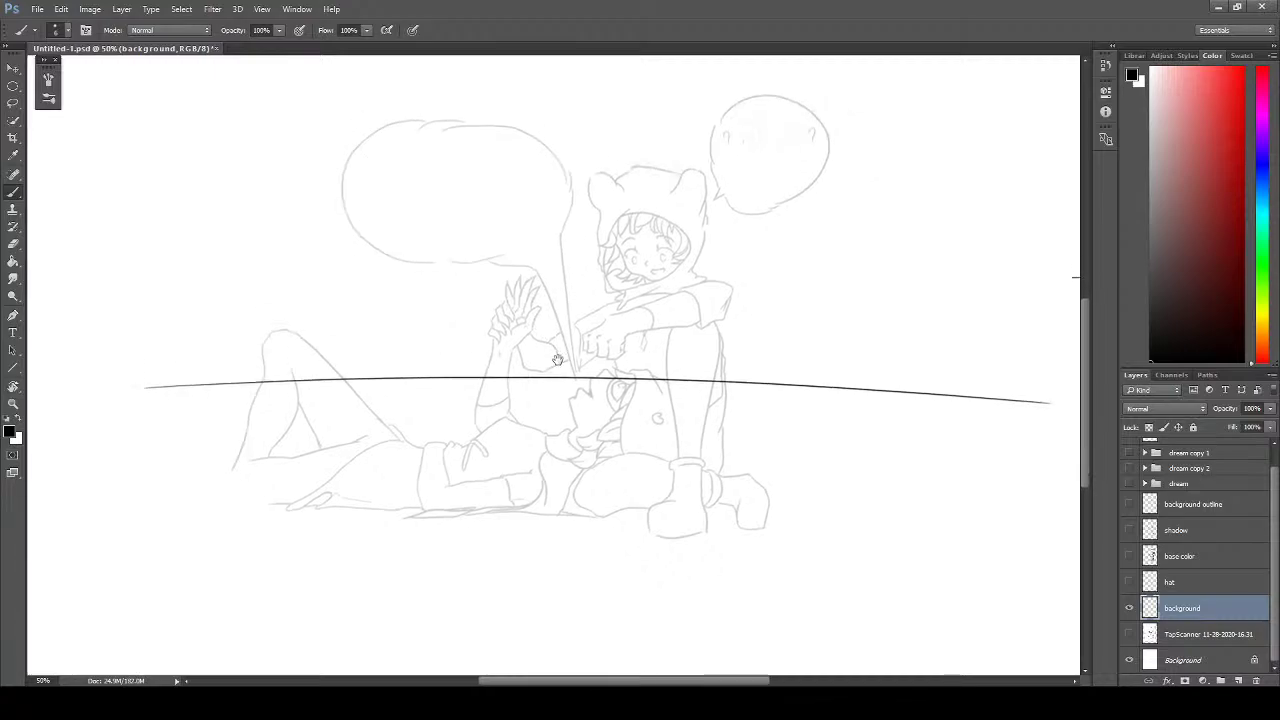
key(ctrl+minus)
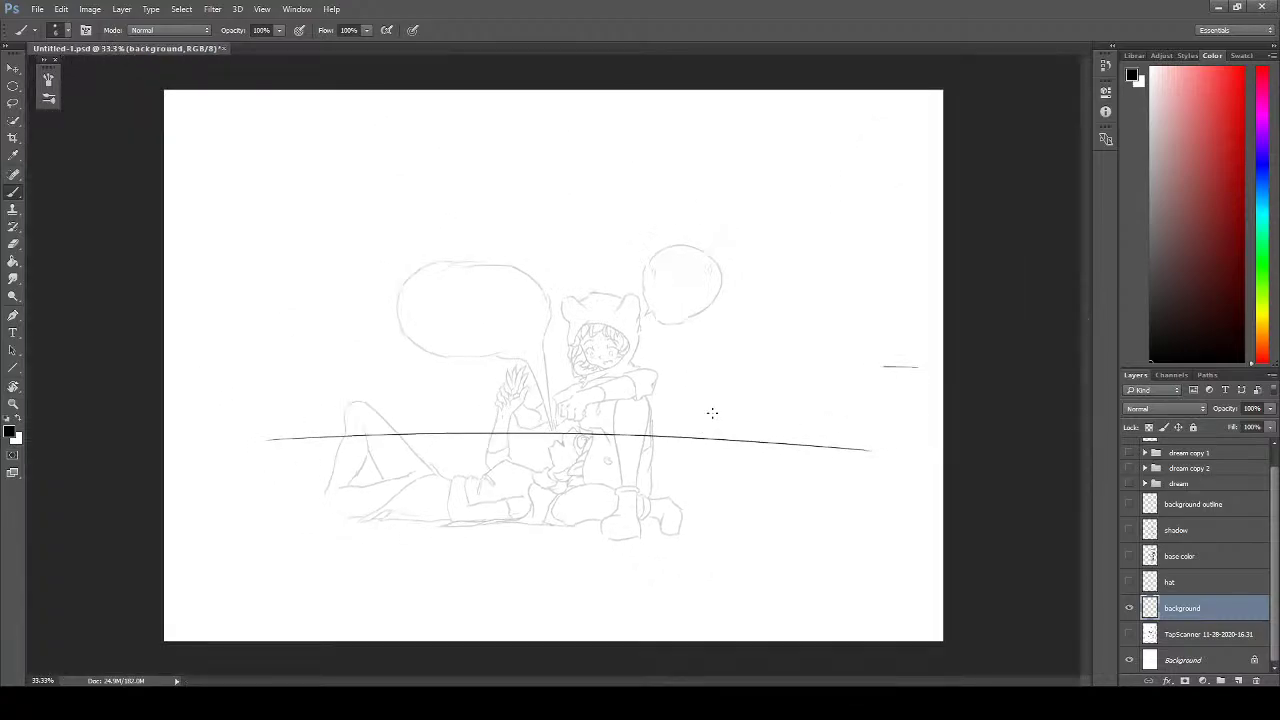
key(ctrl+plus)
key(ctrl+minus)
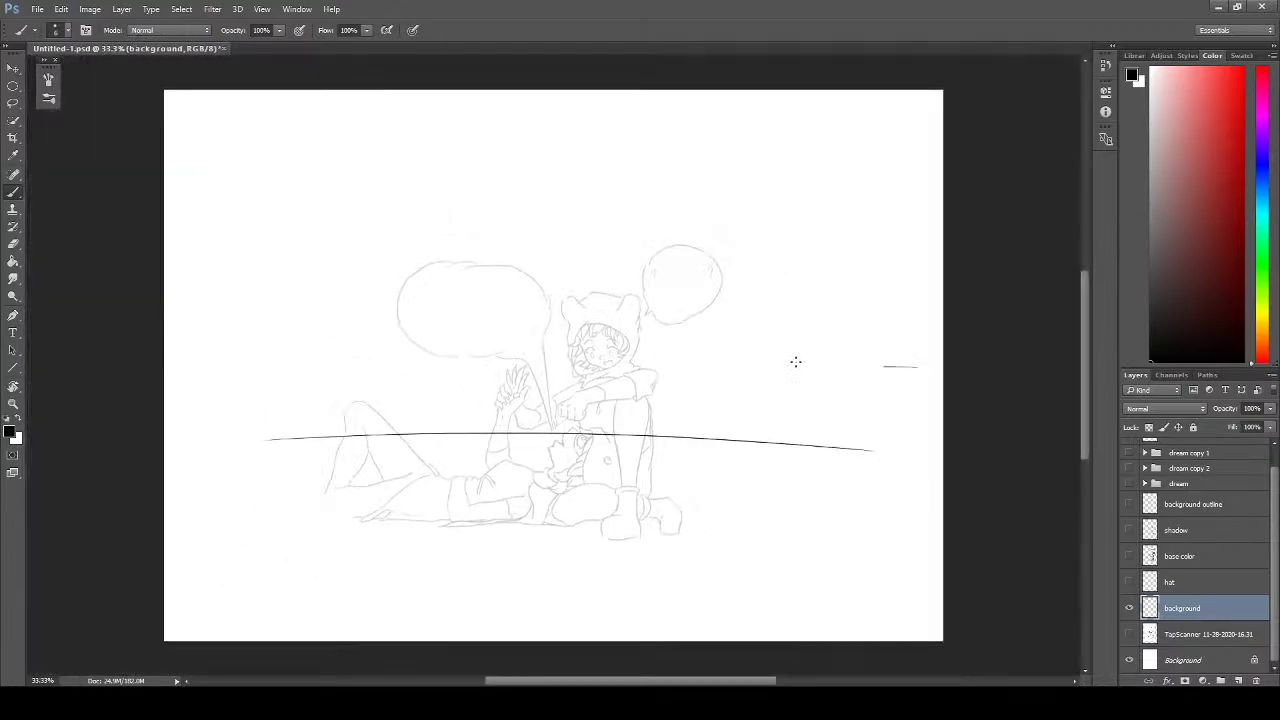
key(e)
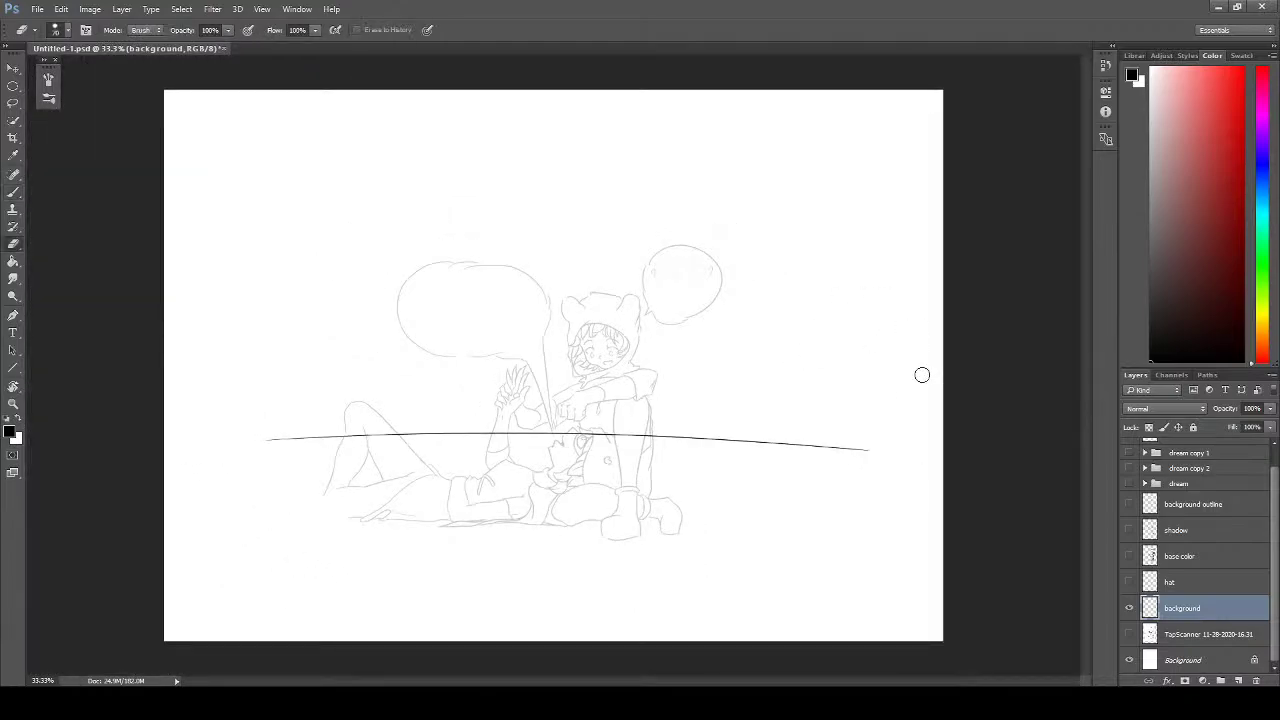
key(b)
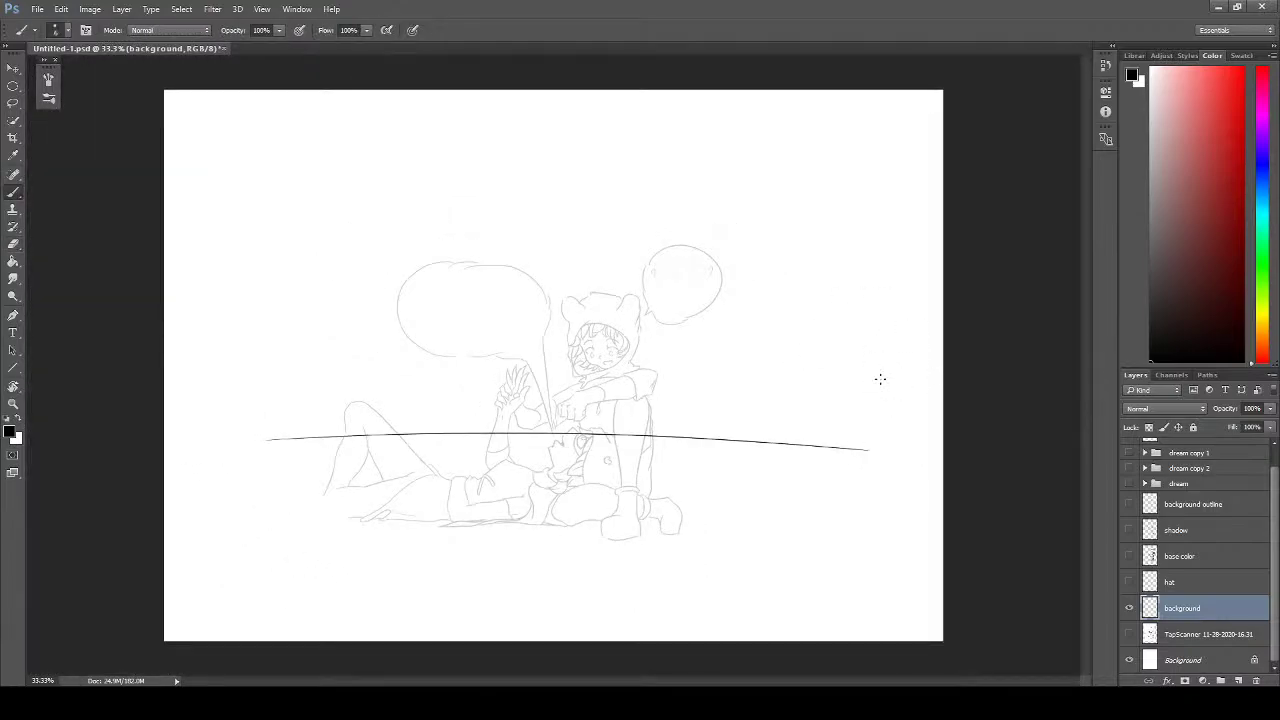
- Select the hat layer and every layer and group above it, up to the top line-art layer
click(1192, 582)
drag(1274, 574, 1276, 538)
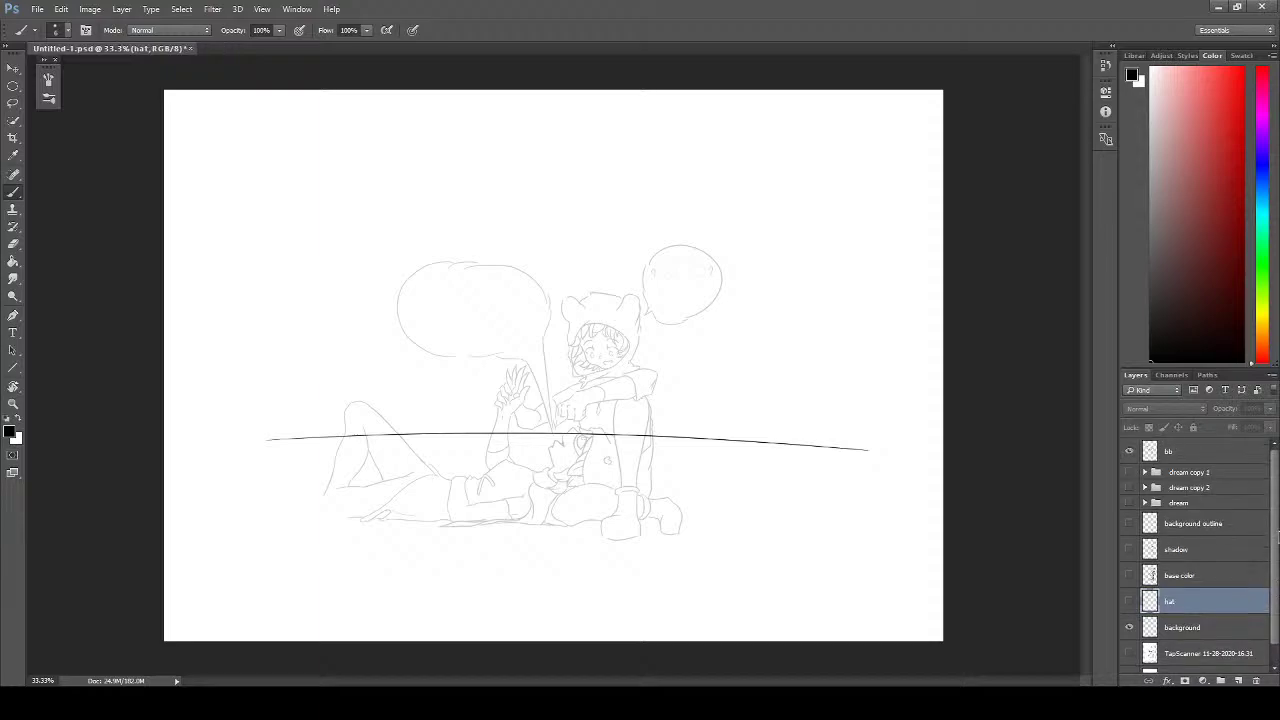
shift+click(1201, 453)
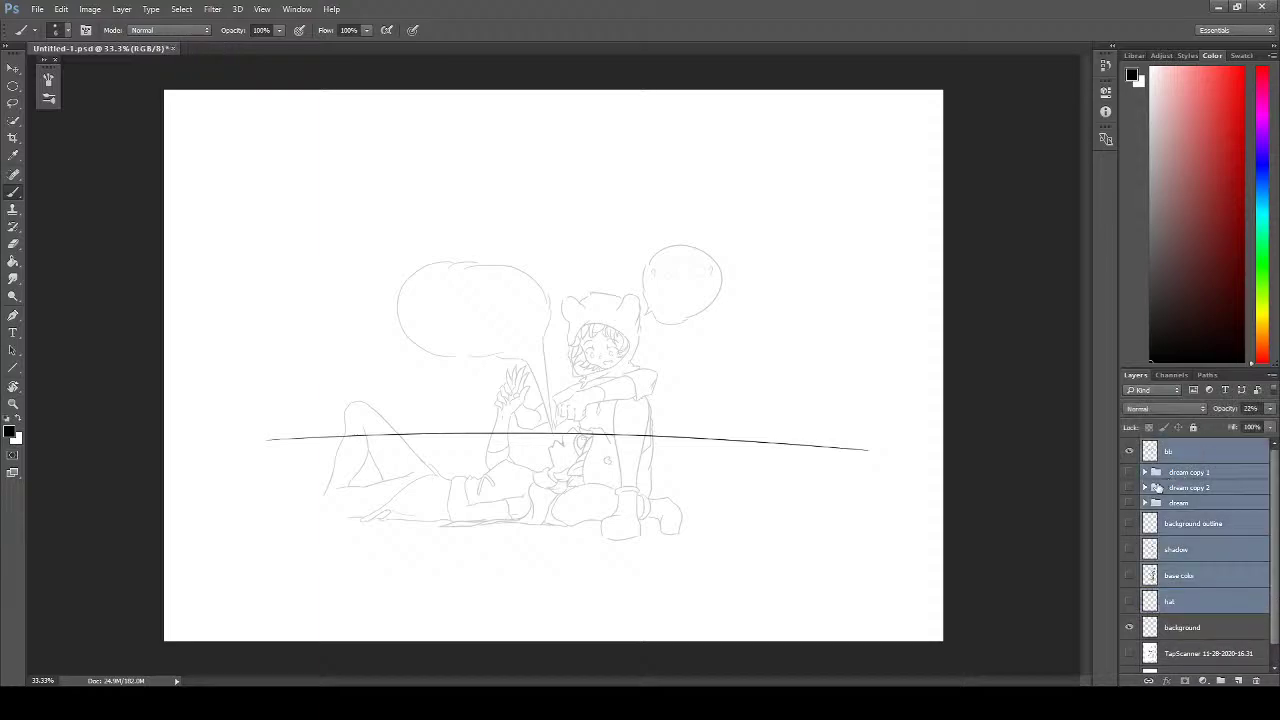
key(ctrl+t)
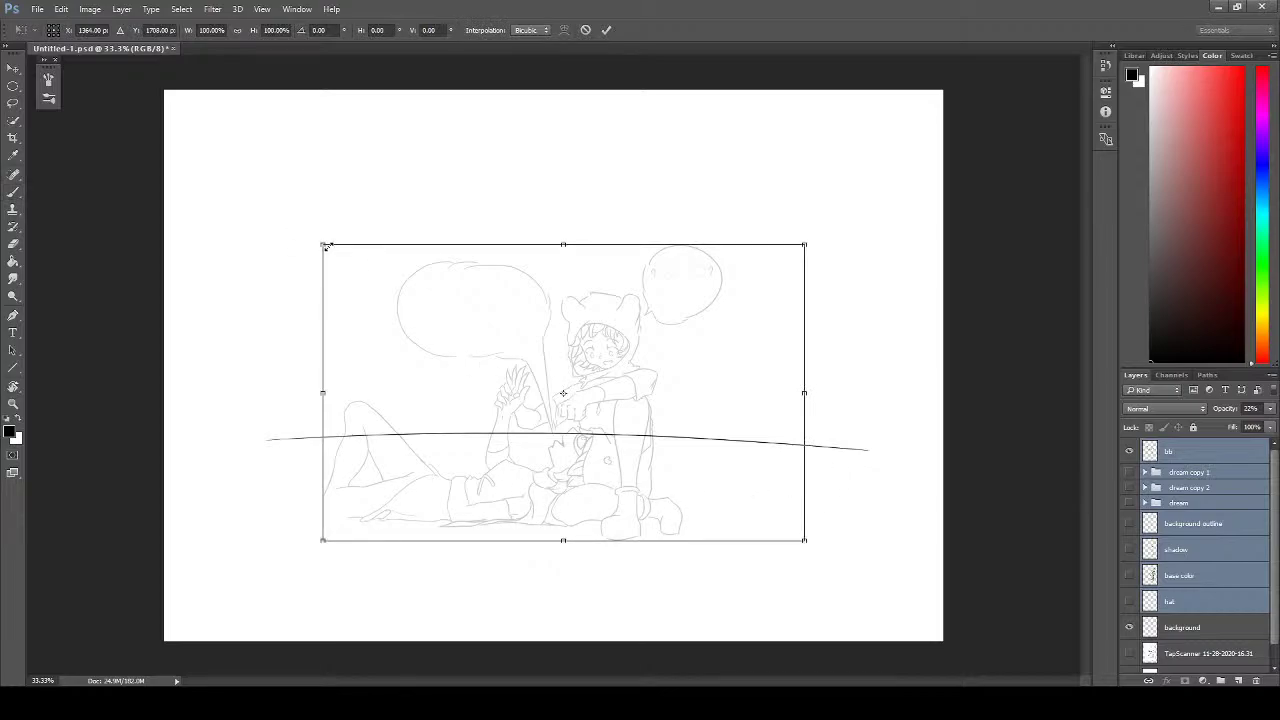
drag(325, 245, 453, 319)
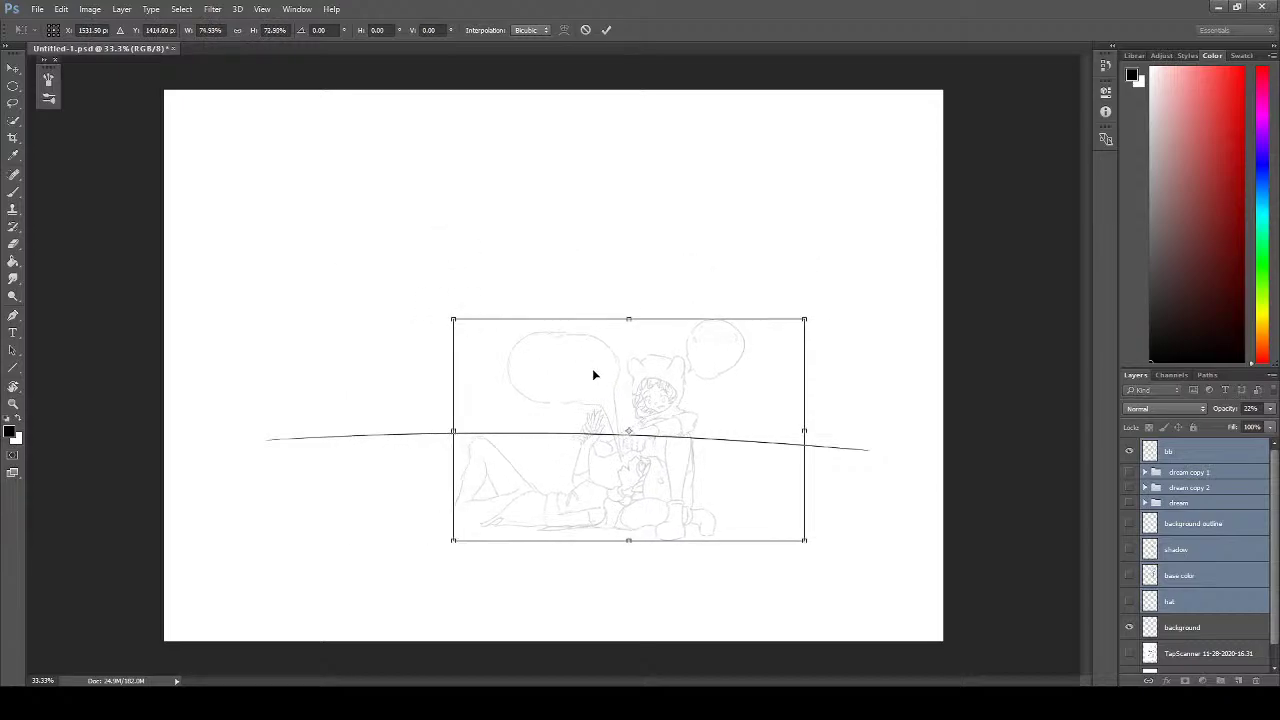
mouse_move(737, 400)
mouse_down()
mouse_move(688, 401)
mouse_move(724, 390)
mouse_up()
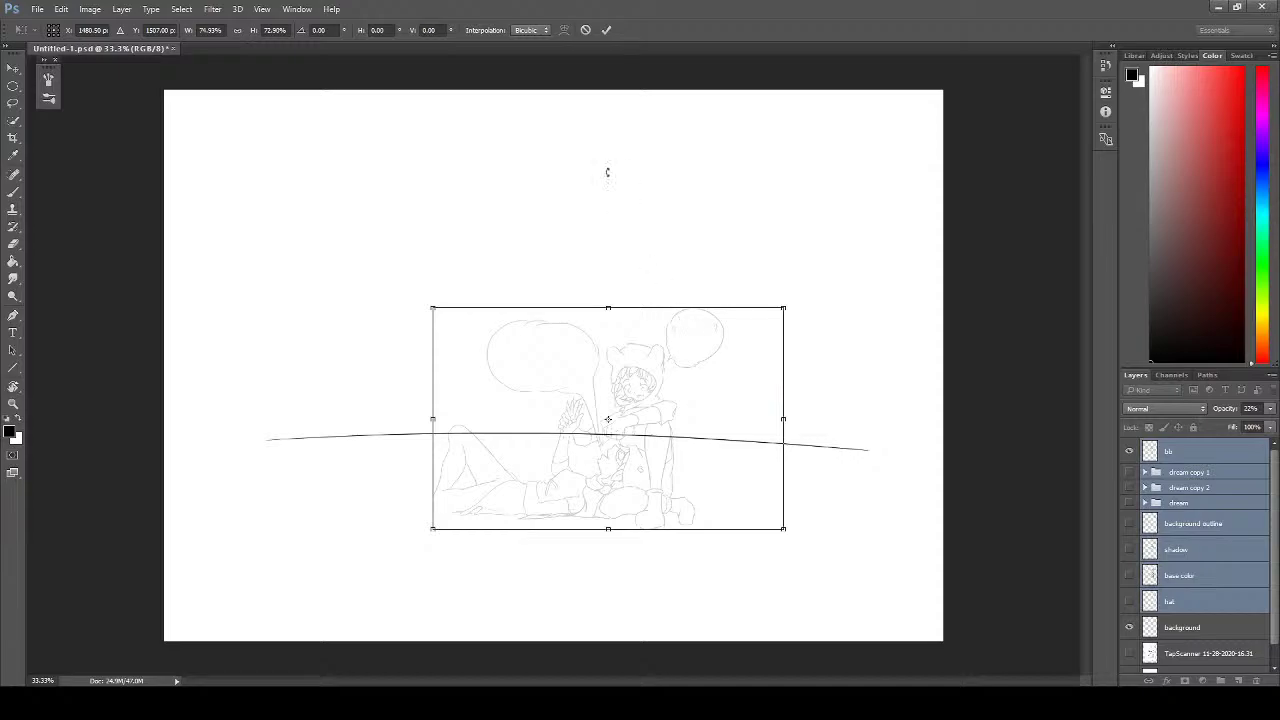
click(586, 31)
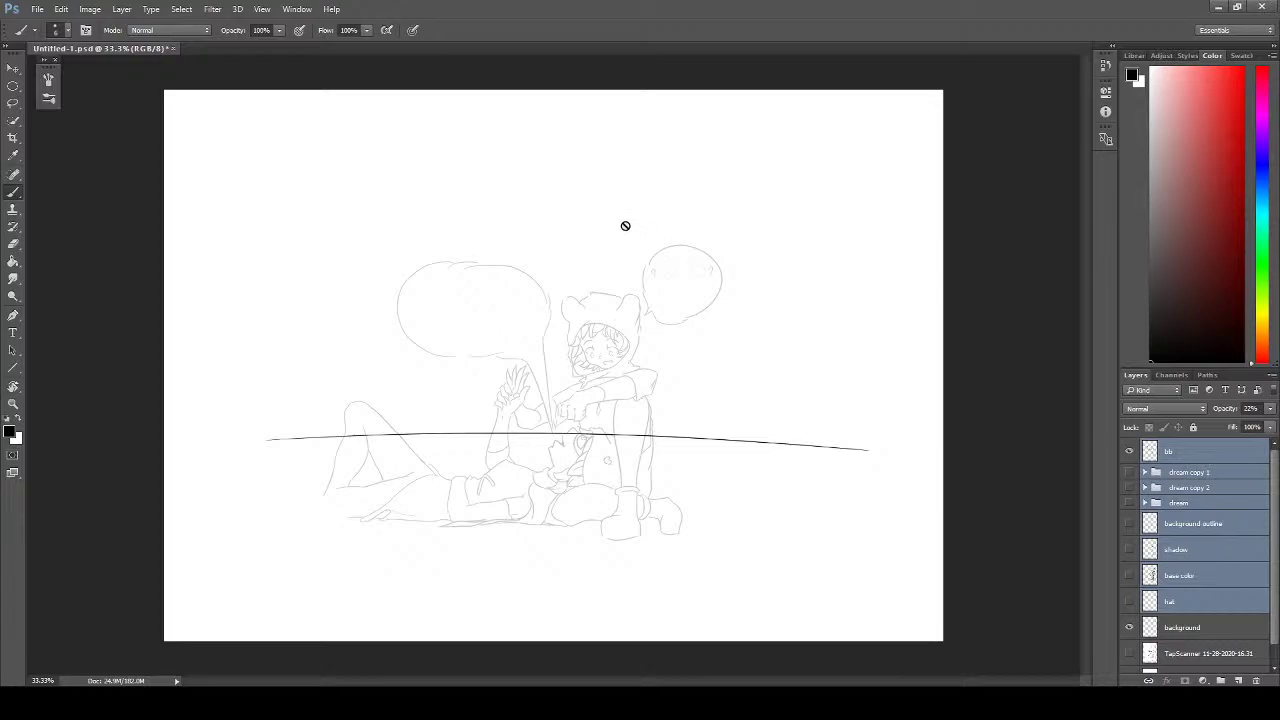
- Move the selected character layers slightly to the right with Free Transform, keeping their size and height on the canvas
key(ctrl+t)
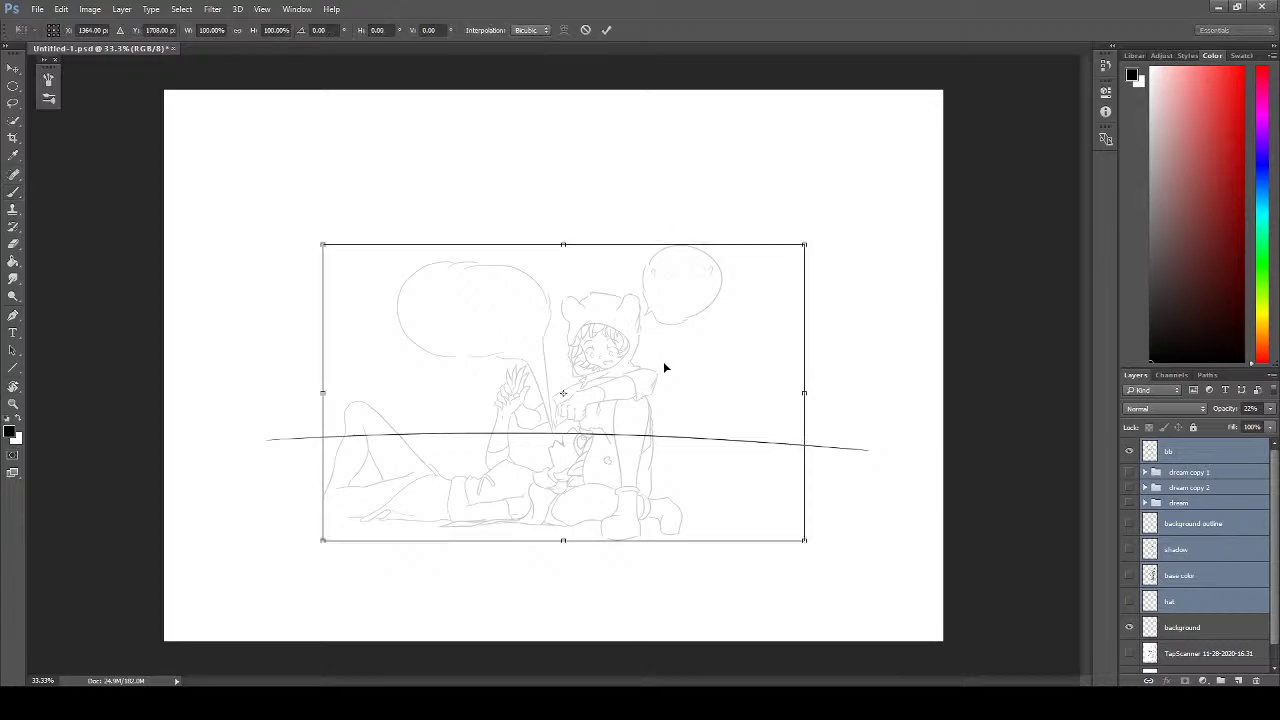
drag(677, 373, 723, 372)
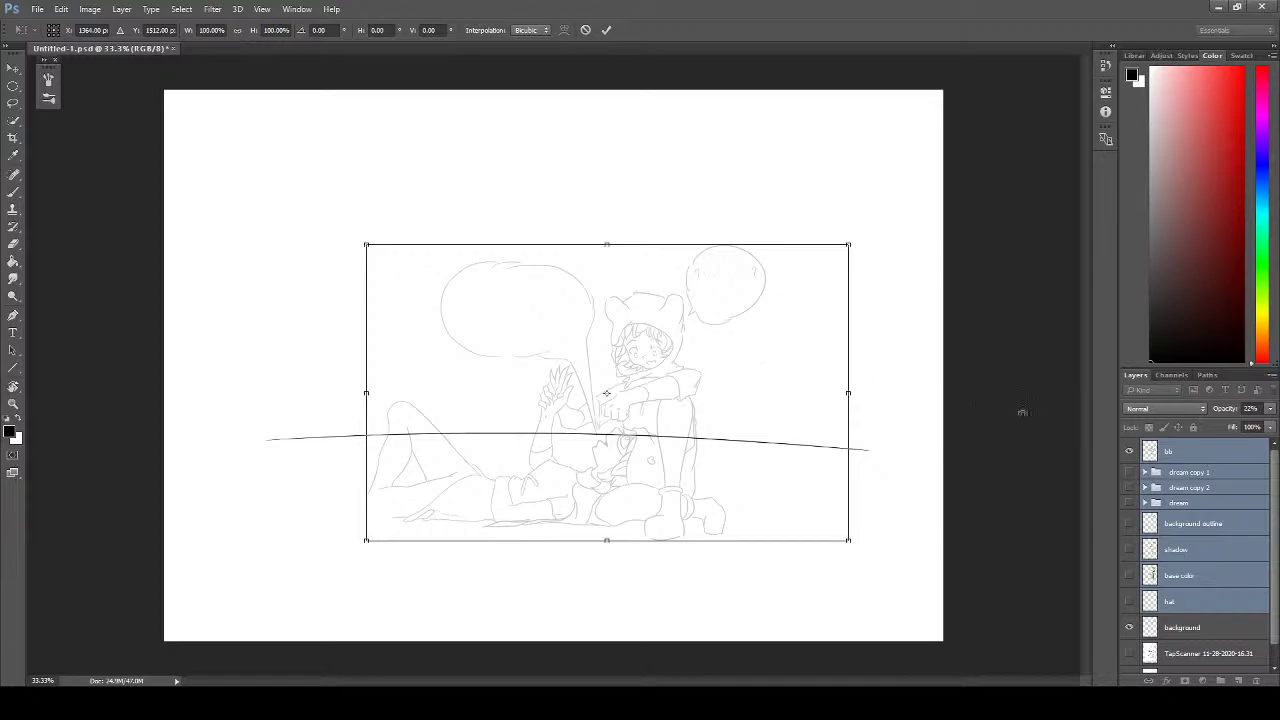
click(606, 30)
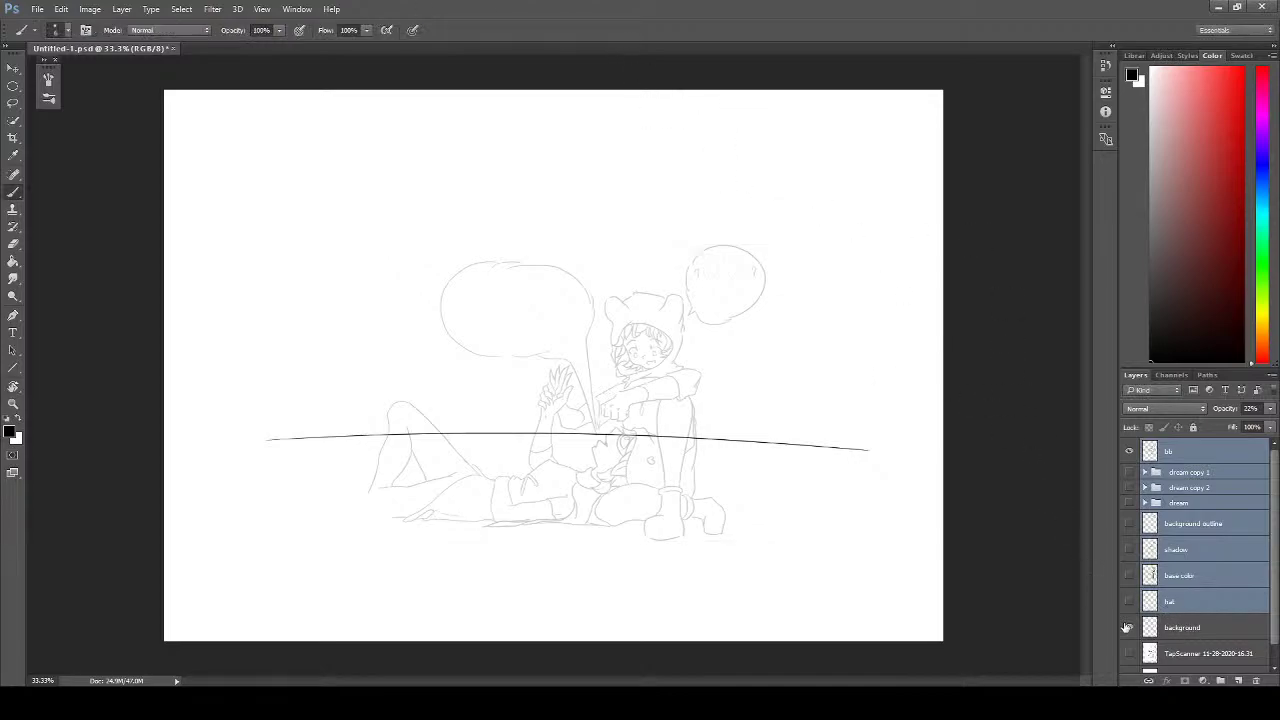
- Erase the entire arched ground line from the background layer
click(1188, 627)
key(e)
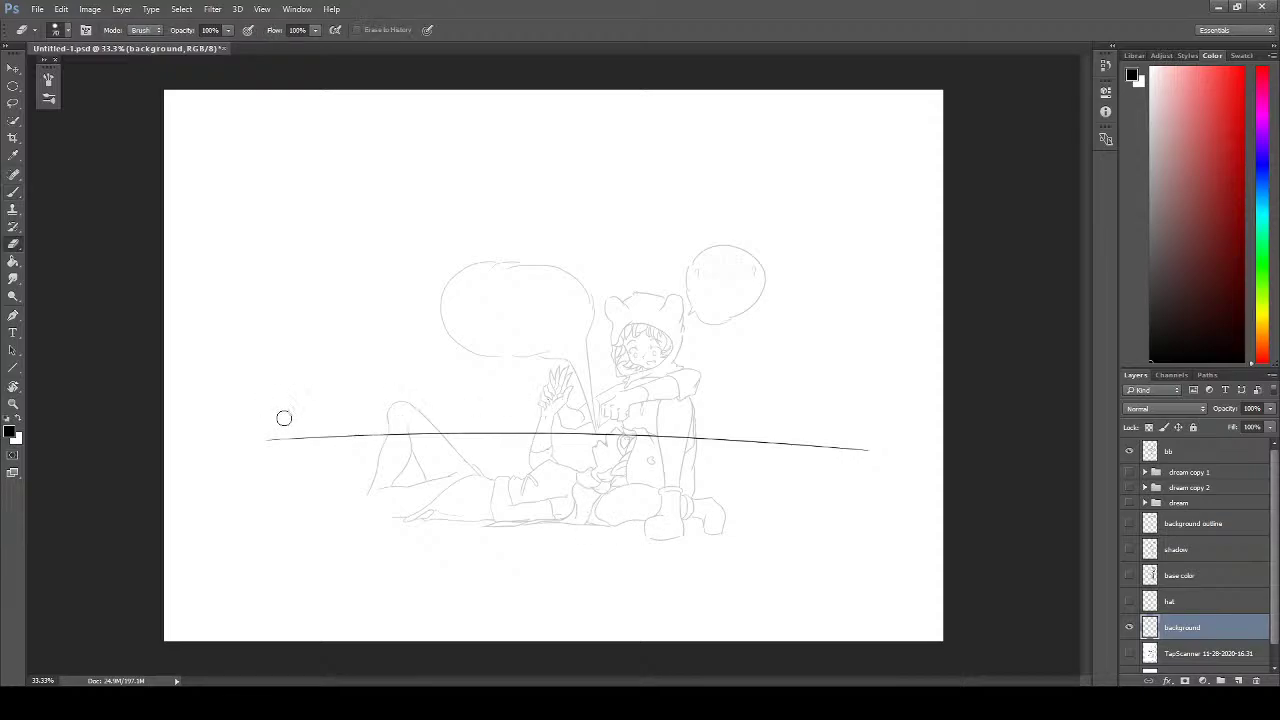
mouse_move(271, 442)
mouse_down()
mouse_move(537, 429)
mouse_move(919, 455)
mouse_up()
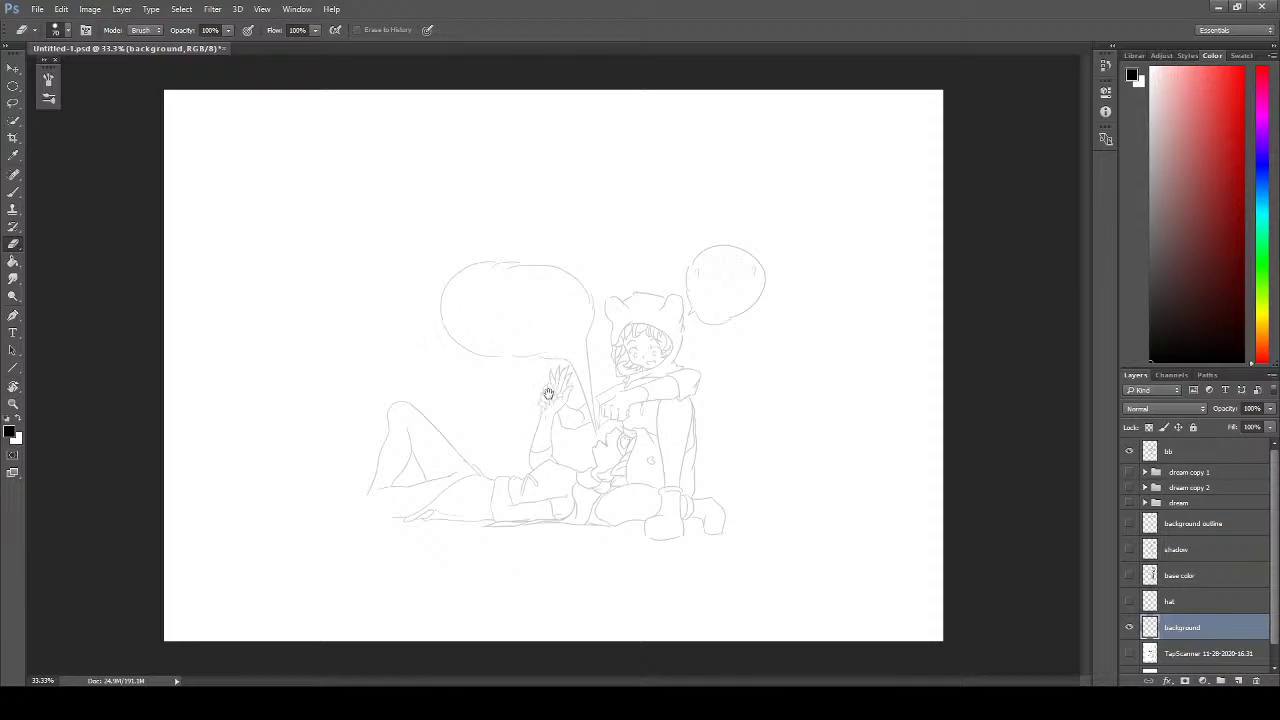
- Try a higher brushed hill arc over the reclining figure's knees to the hooded figure's body, and undo it
key(b)
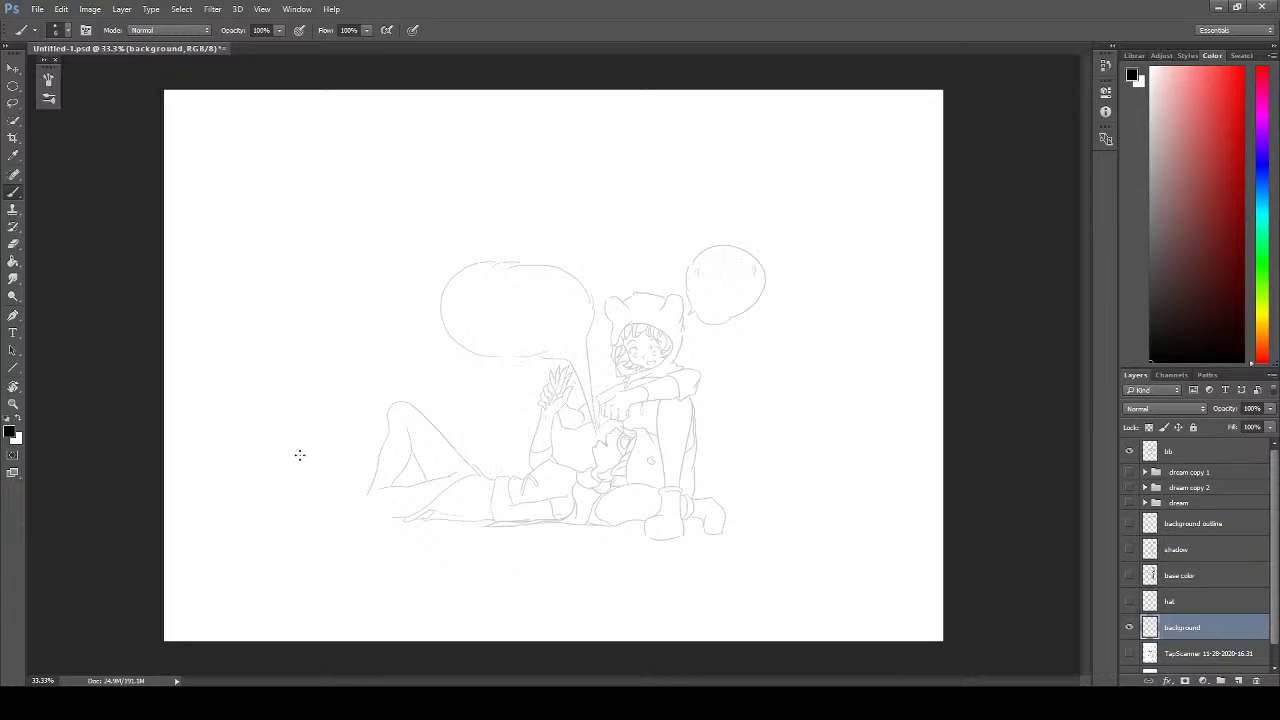
mouse_move(191, 449)
mouse_down()
mouse_move(330, 420)
mouse_move(752, 438)
mouse_up()
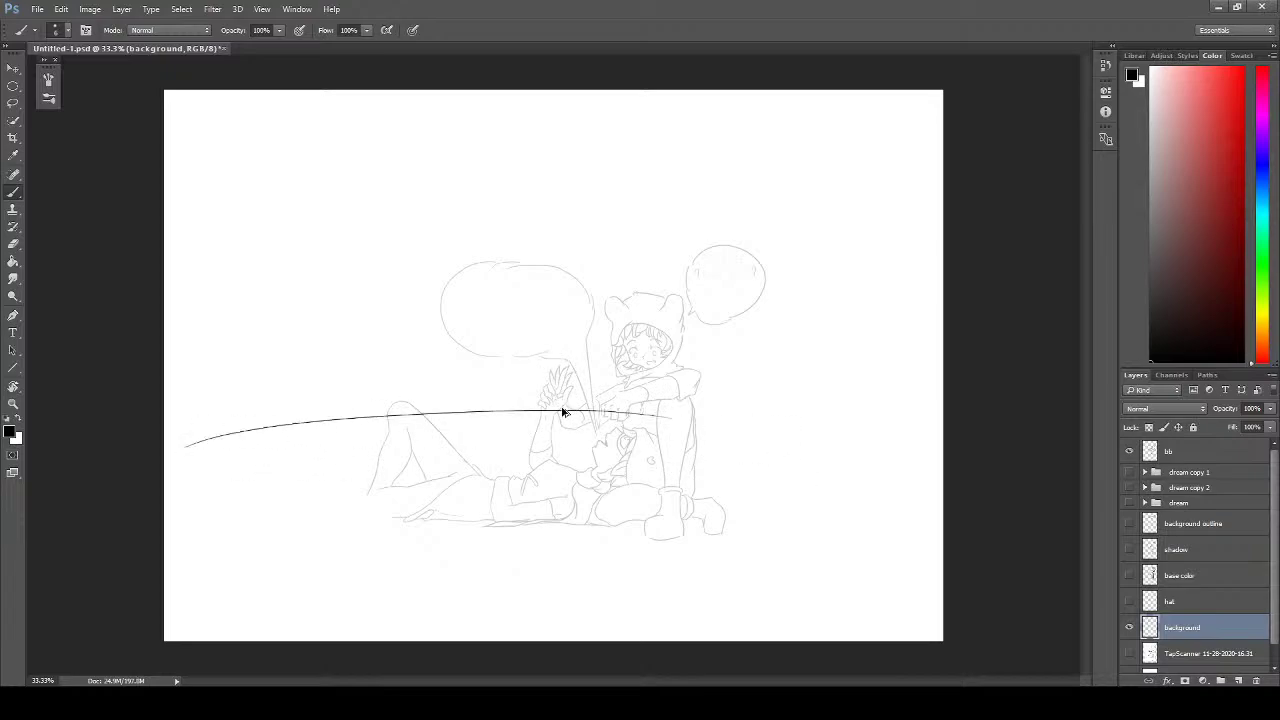
key(ctrl+z)
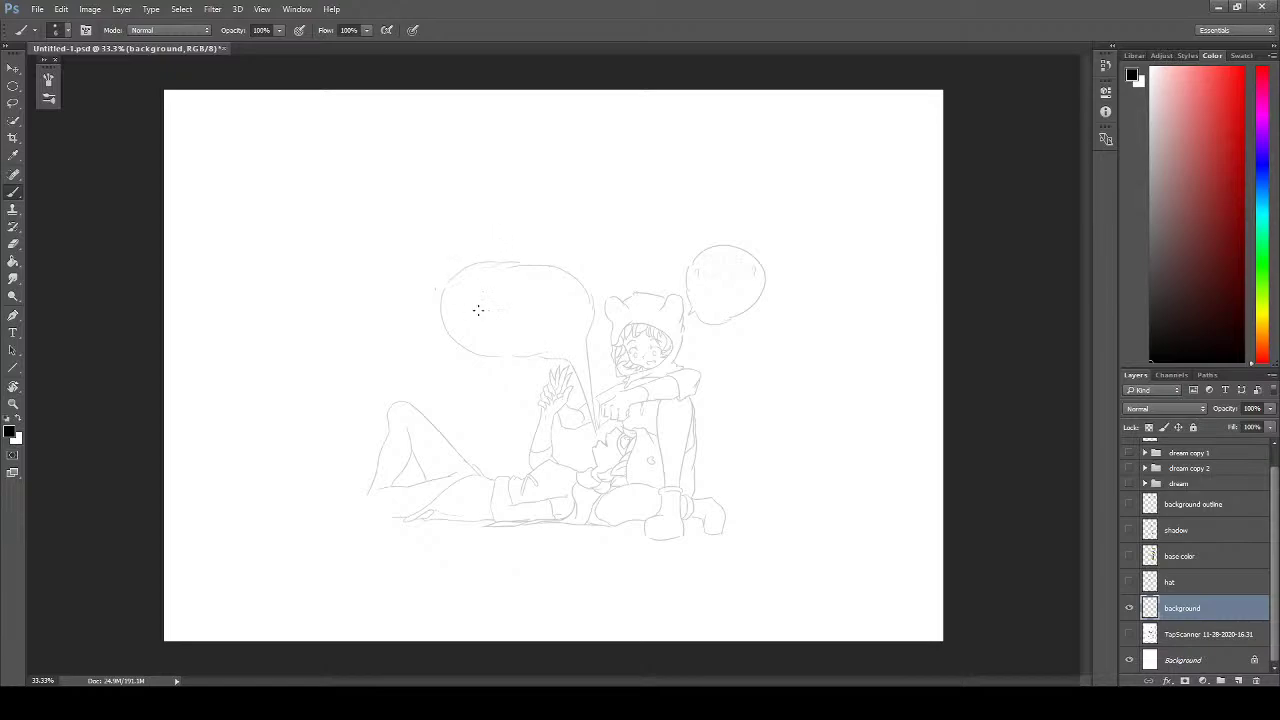
- Try short freehand curves around the upper part of the large speech bubble, and undo them
drag(466, 252, 528, 337)
key(ctrl+z)
drag(481, 226, 492, 257)
mouse_move(504, 213)
mouse_down()
mouse_move(505, 265)
mouse_move(520, 216)
mouse_move(538, 254)
mouse_up()
key(ctrl+z)
key(ctrl+z)
key(ctrl+z)
key(ctrl+alt+z)
key(ctrl+alt+z)
- Make a small circular selection above the large speech bubble, fill it with bright yellow as a sun, and deselect
click(13, 86)
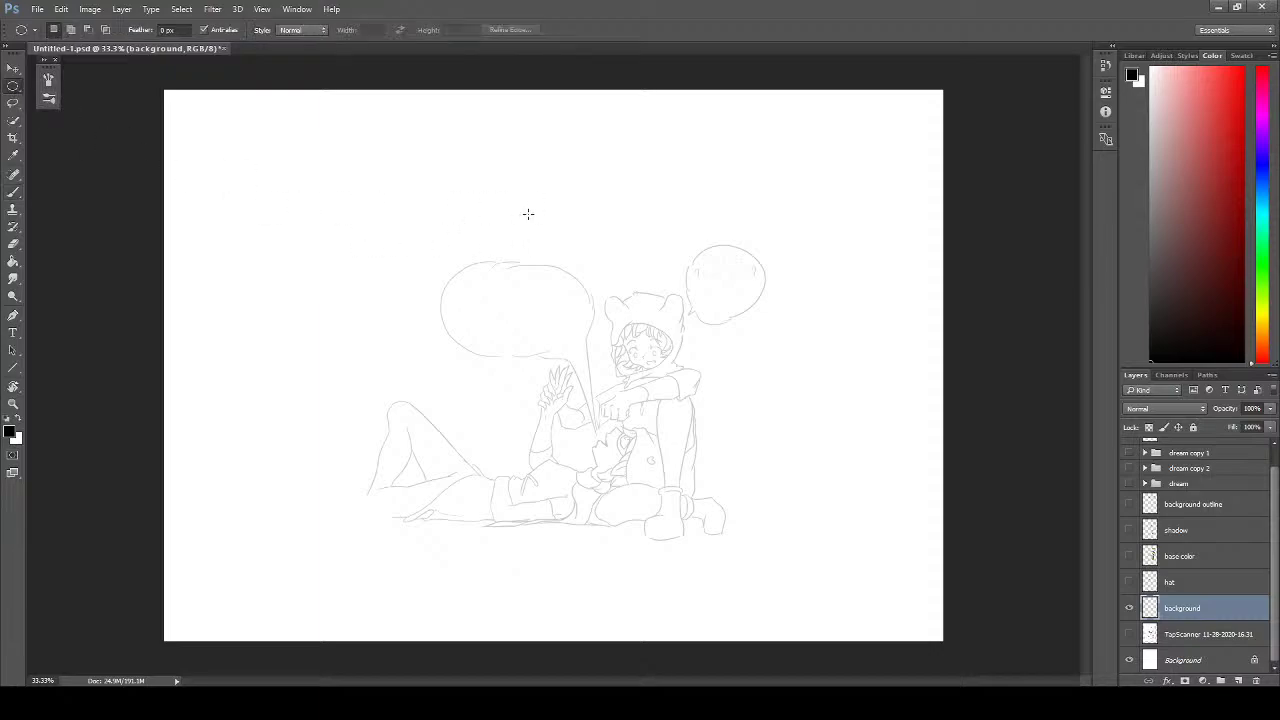
drag(491, 195, 577, 238)
click(577, 240)
key(ctrl+z)
click(1263, 311)
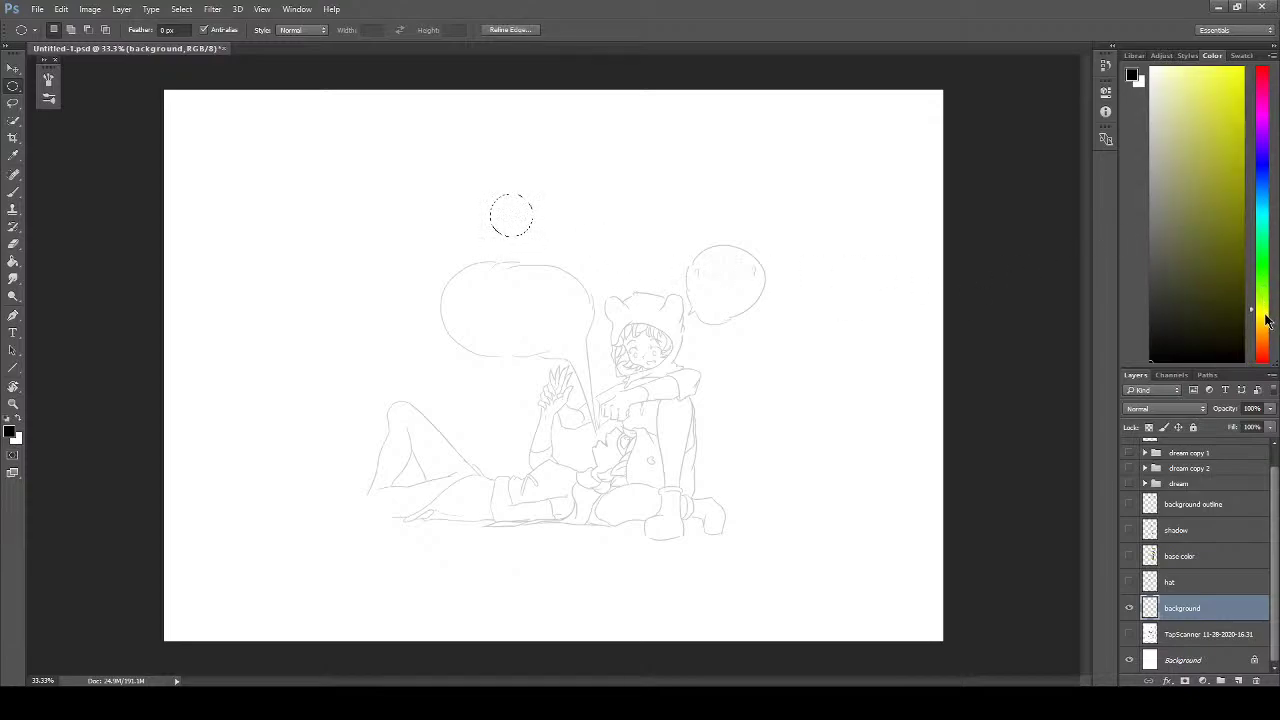
click(1243, 68)
key(g)
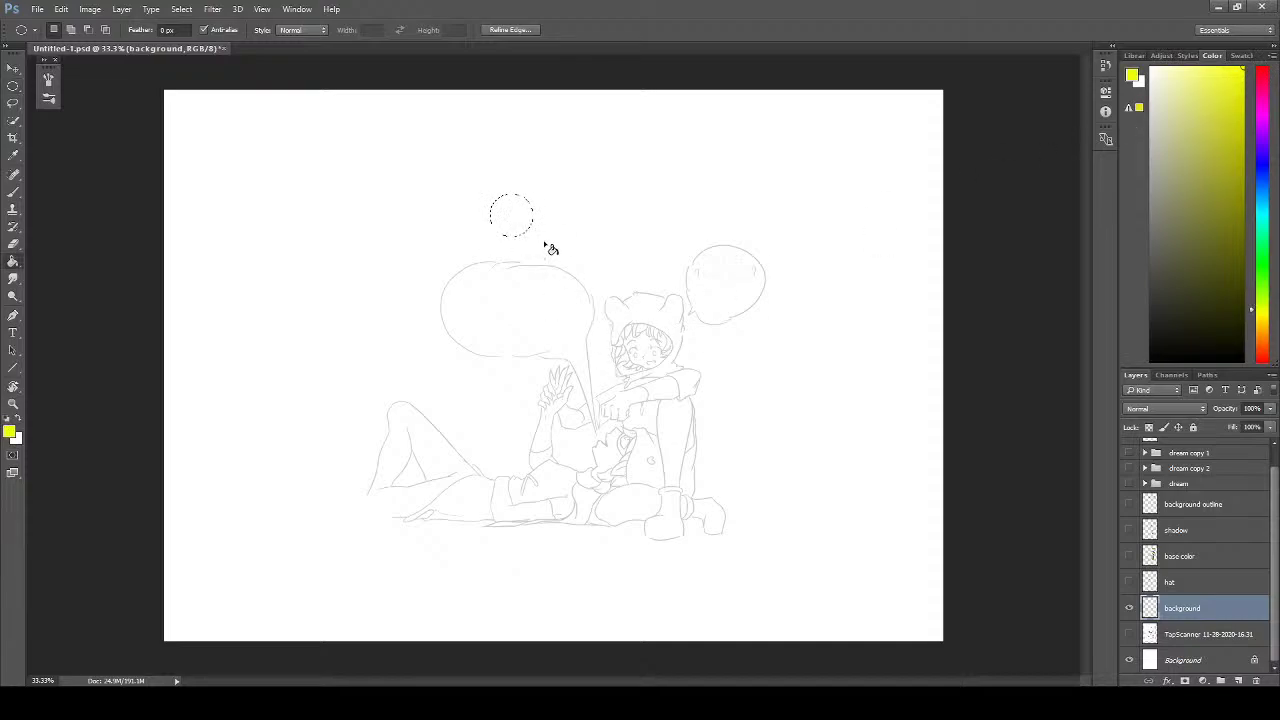
key(b)
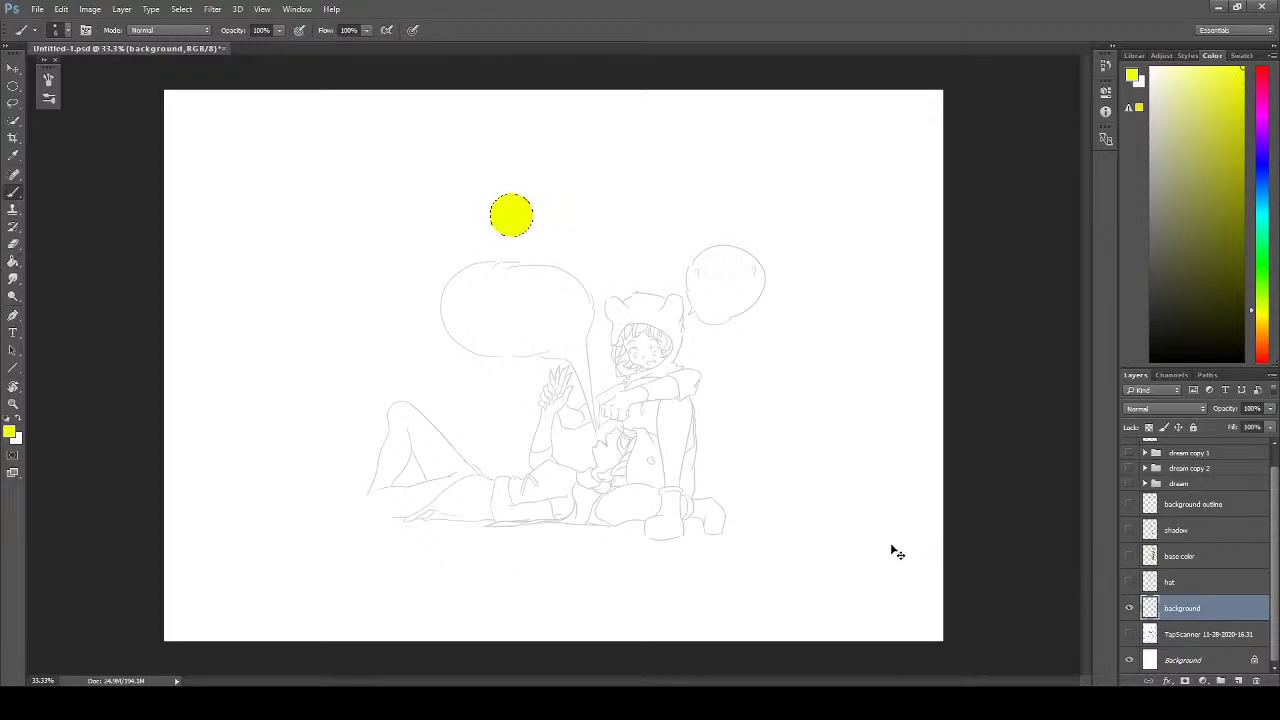
key(ctrl+d)
- Set the foreground colour to a medium green, try a hill arc across the figures, and undo the arc
click(7, 419)
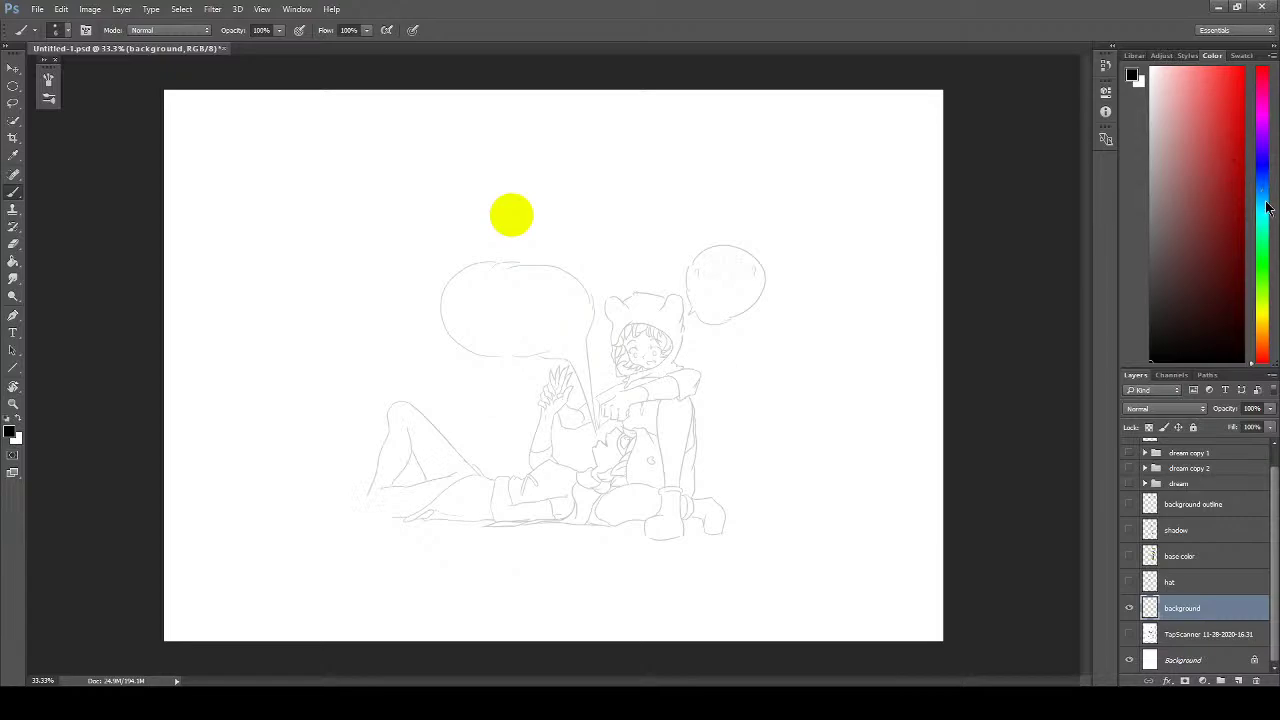
click(1263, 260)
drag(1246, 168, 1240, 135)
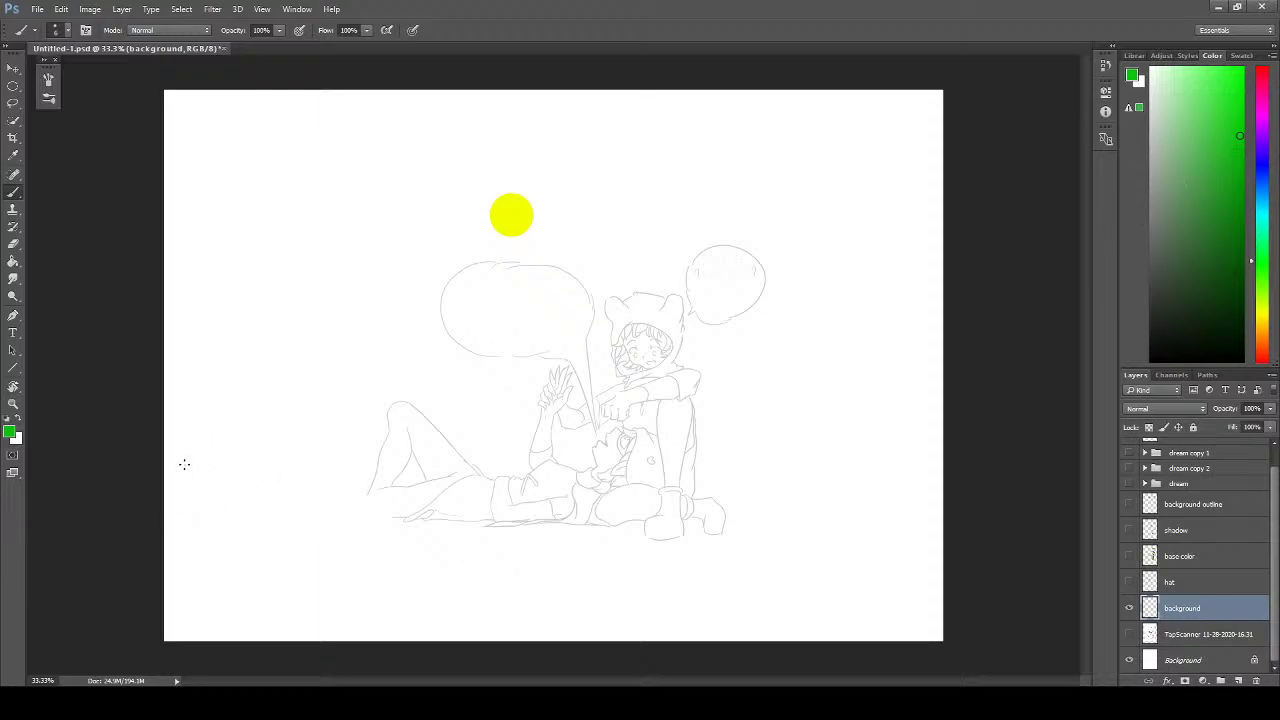
mouse_move(184, 464)
mouse_down()
mouse_move(402, 415)
mouse_move(696, 407)
mouse_up()
key(ctrl+z)
- Draw a tree trunk's left edge as a long, nearly vertical green line flaring outward at the base, discarding the first attempt
drag(247, 512, 280, 90)
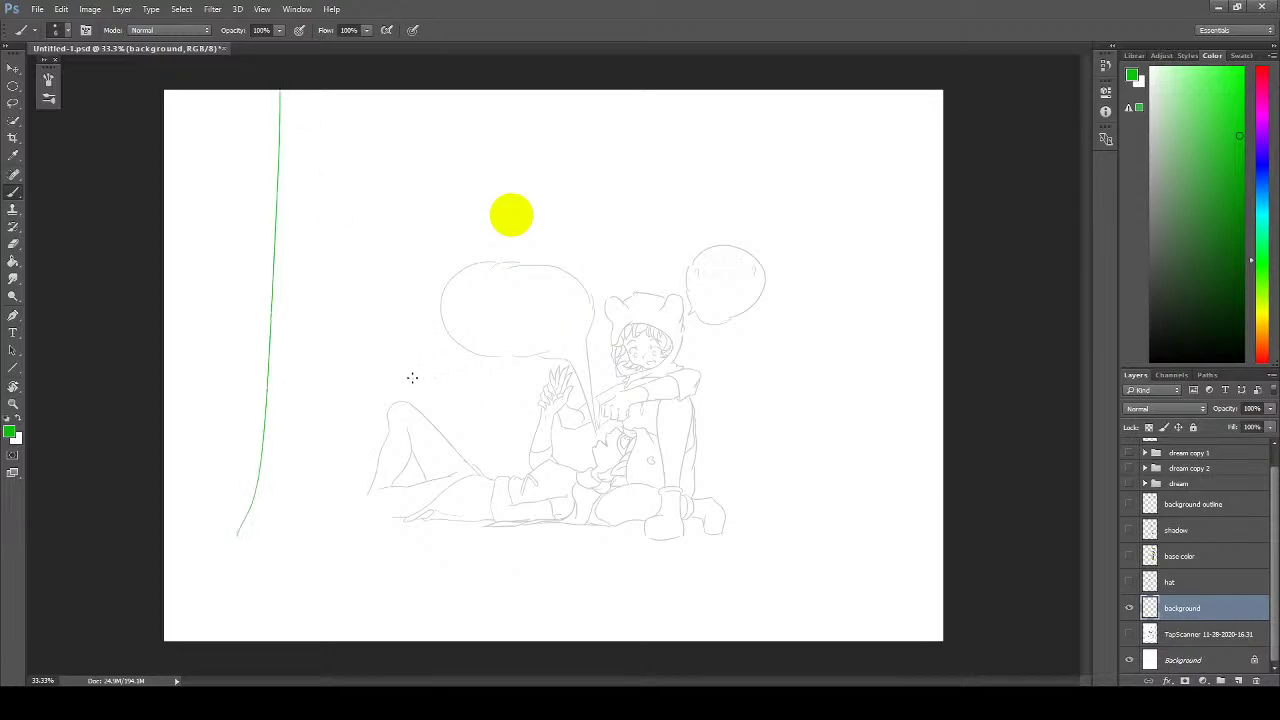
key(ctrl+z)
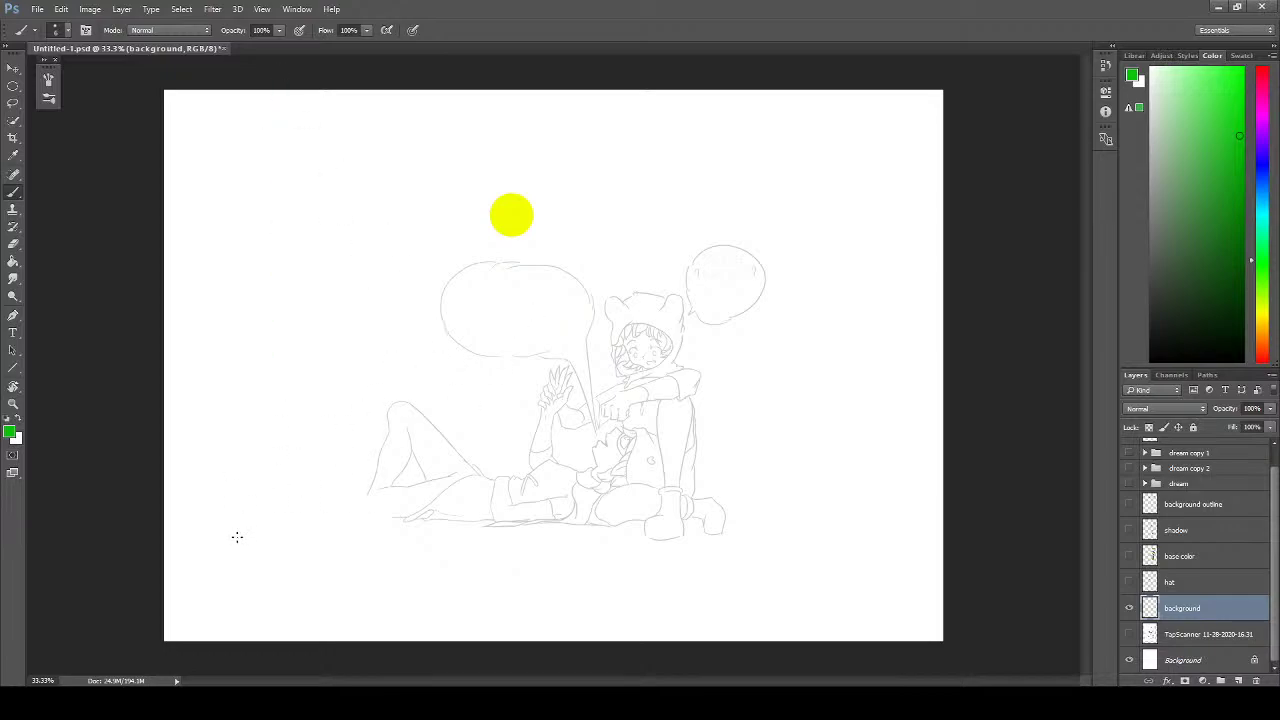
drag(231, 566, 261, 130)
- Try the trunk's right edge as a long inward-bowed line rising past the reclining figure's knees, and undo each version
drag(398, 576, 376, 92)
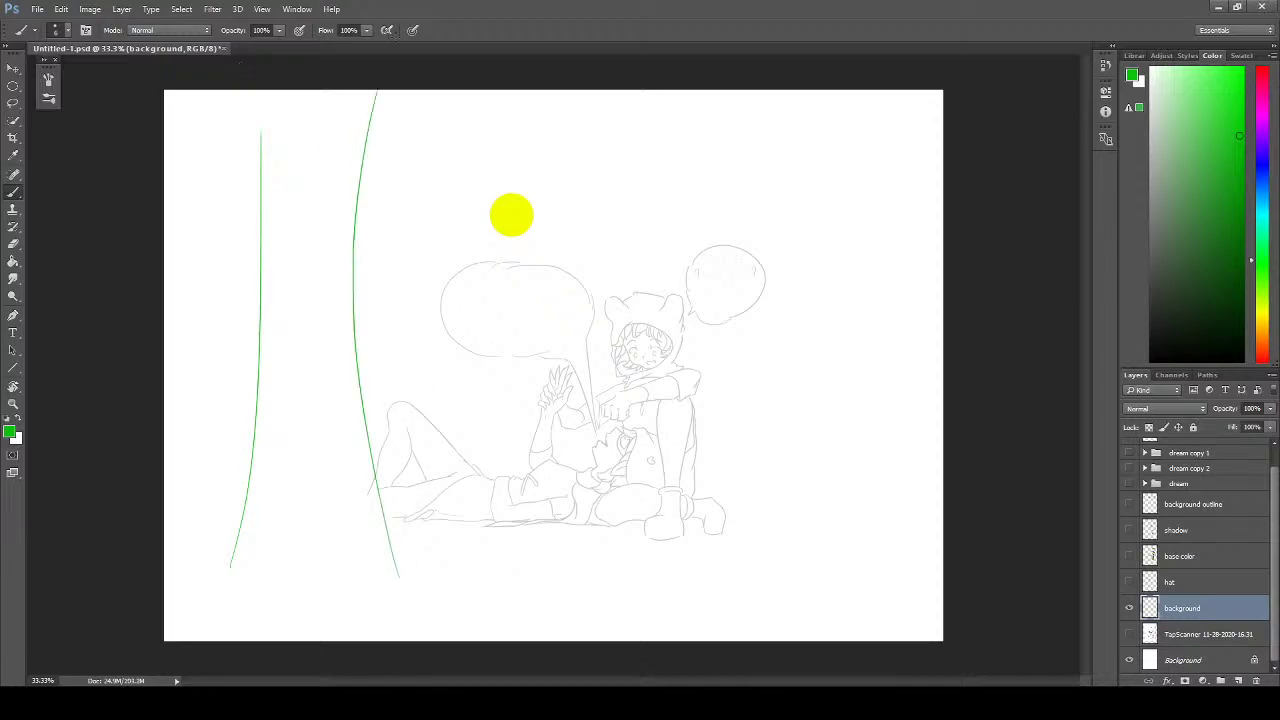
key(ctrl+z)
key(ctrl+z)
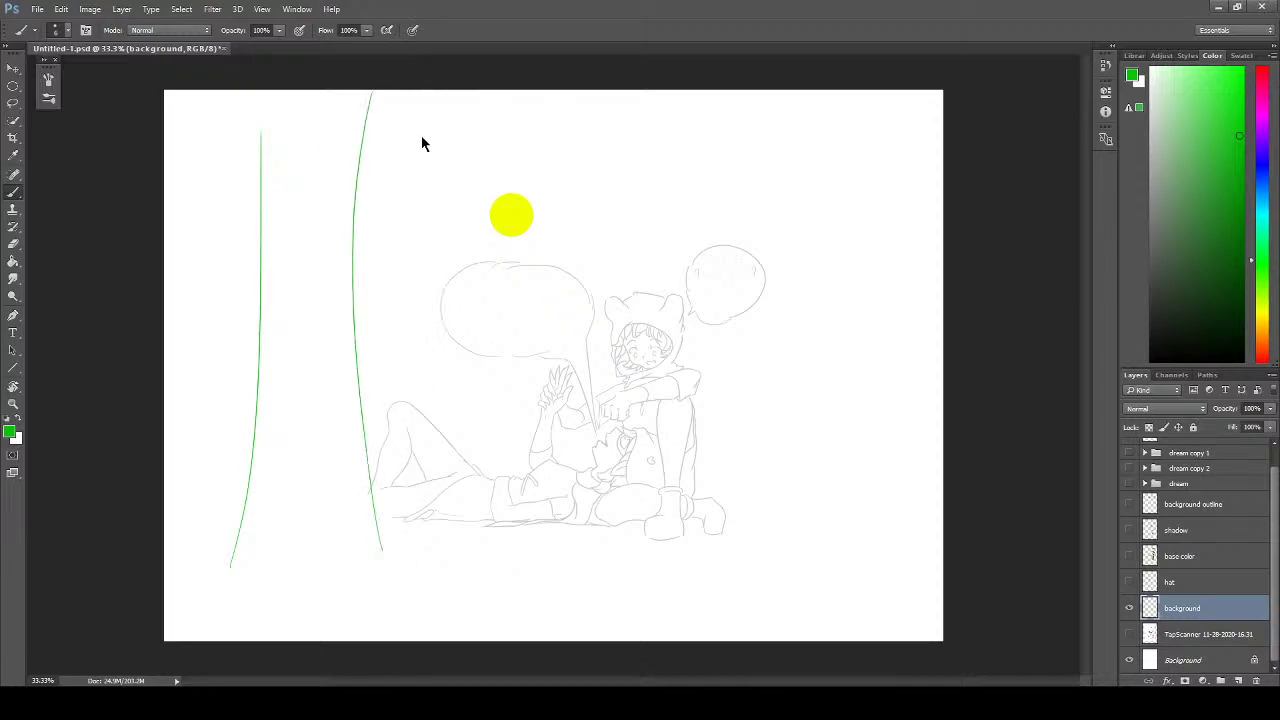
key(ctrl+z)
drag(388, 560, 378, 104)
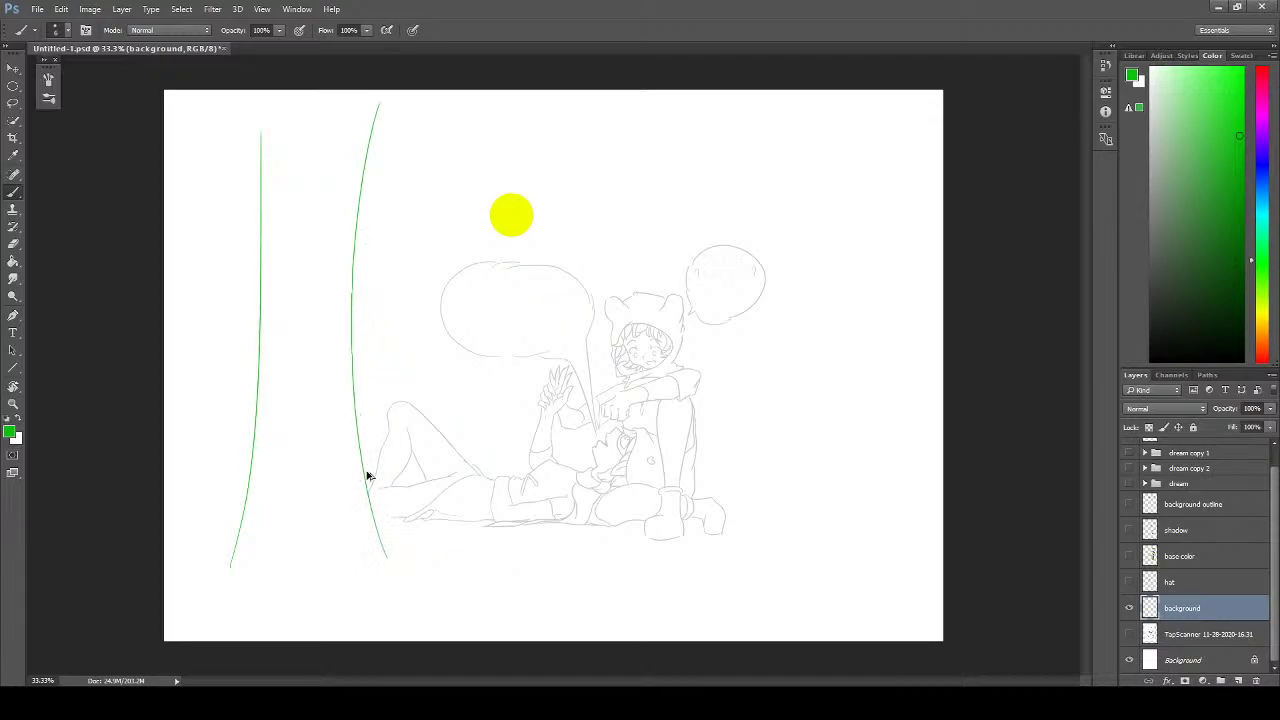
key(ctrl+z)
drag(388, 550, 352, 216)
key(ctrl+z)
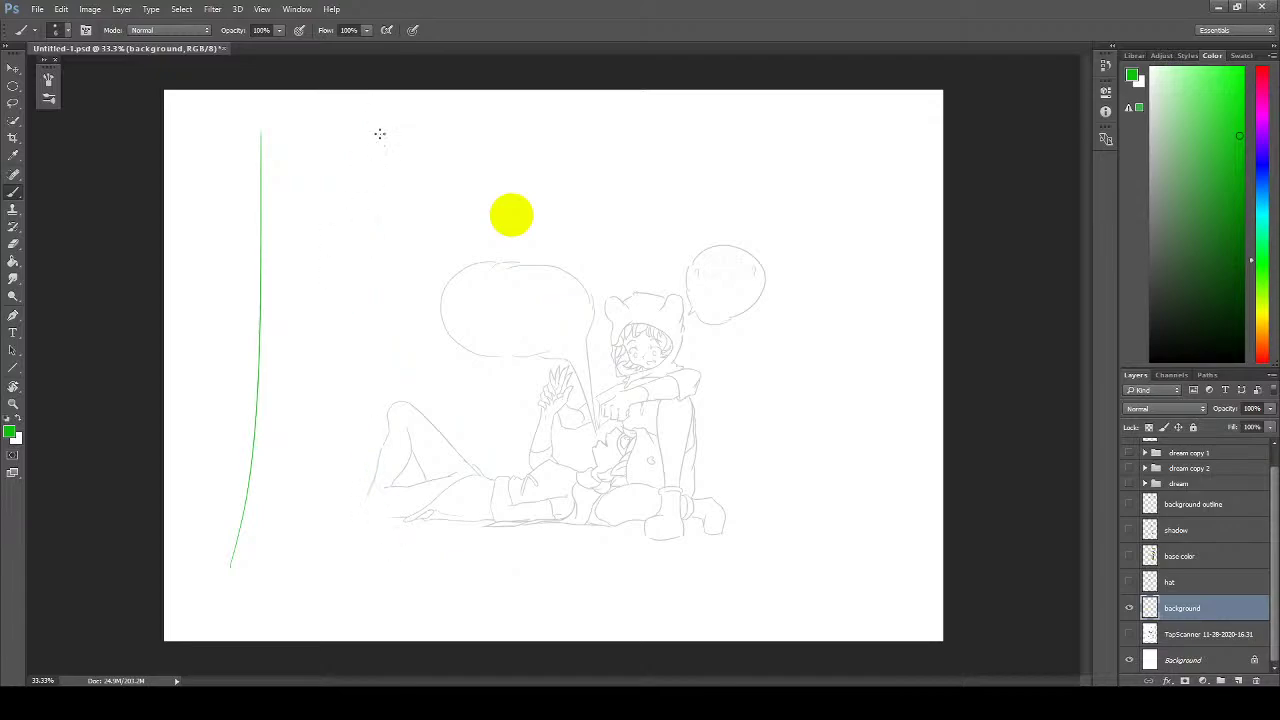
- Try the trunk's right edge as separate upper and lower strokes beside the reclining figure's legs, and undo them
drag(390, 112, 332, 490)
drag(344, 328, 436, 634)
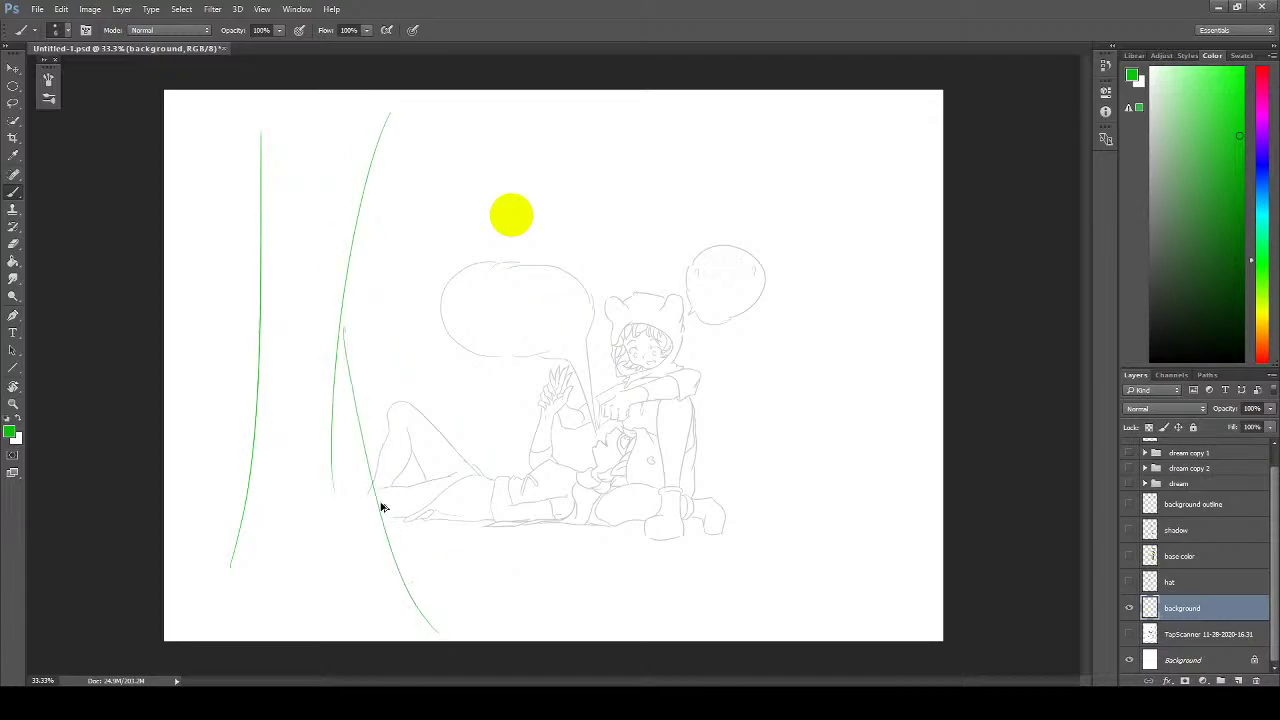
key(ctrl+alt+z)
key(ctrl+alt+z)
drag(400, 575, 357, 458)
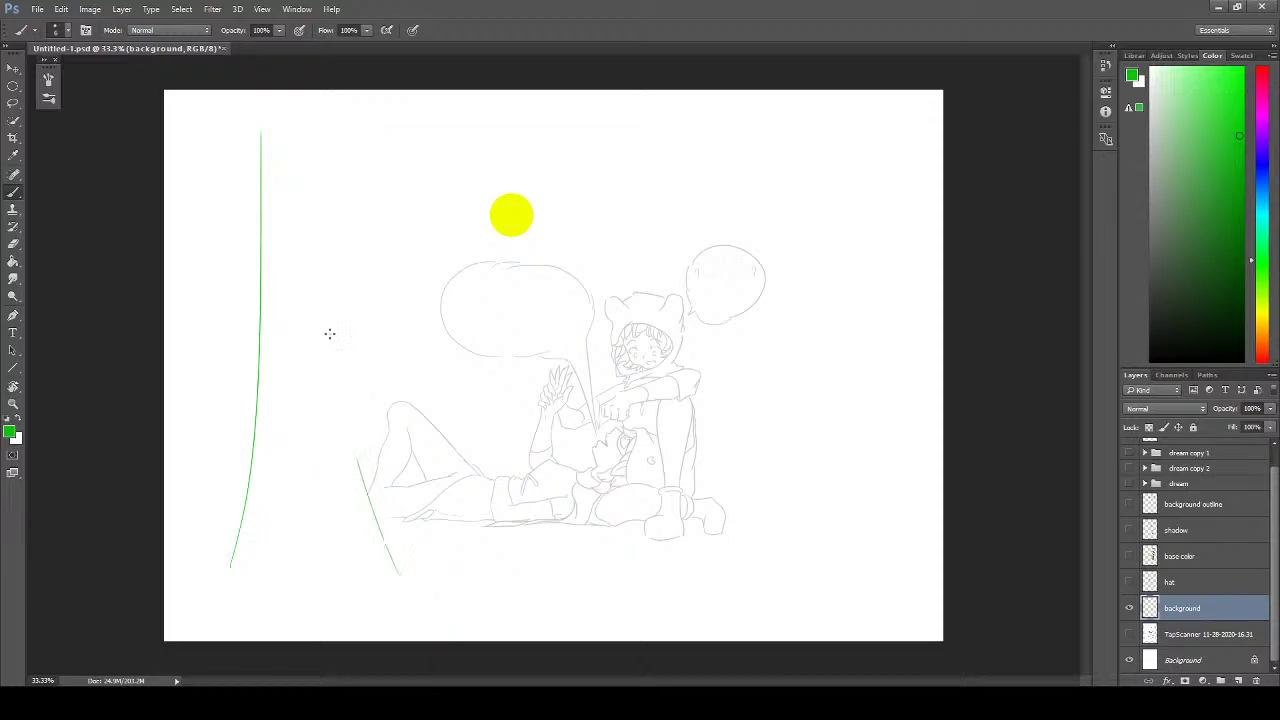
mouse_move(372, 177)
mouse_down()
mouse_move(346, 395)
mouse_move(380, 95)
mouse_up()
key(ctrl+alt+z)
key(ctrl+alt+z)
key(ctrl+alt+z)
- Try upward-drawn lower curves and a straighter upper line for the trunk's right edge, and undo them
drag(396, 572, 349, 320)
key(ctrl+z)
drag(390, 560, 346, 320)
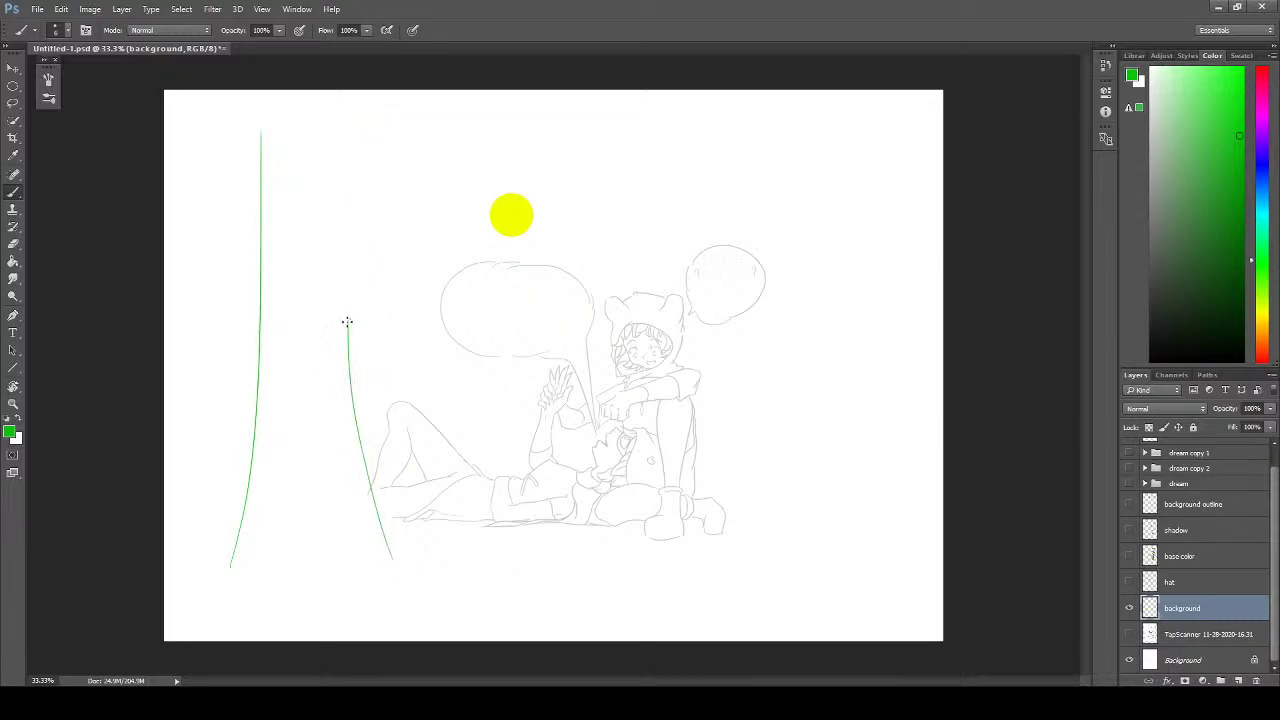
key(ctrl+z)
mouse_move(386, 565)
mouse_down()
mouse_move(353, 383)
mouse_move(392, 96)
mouse_up()
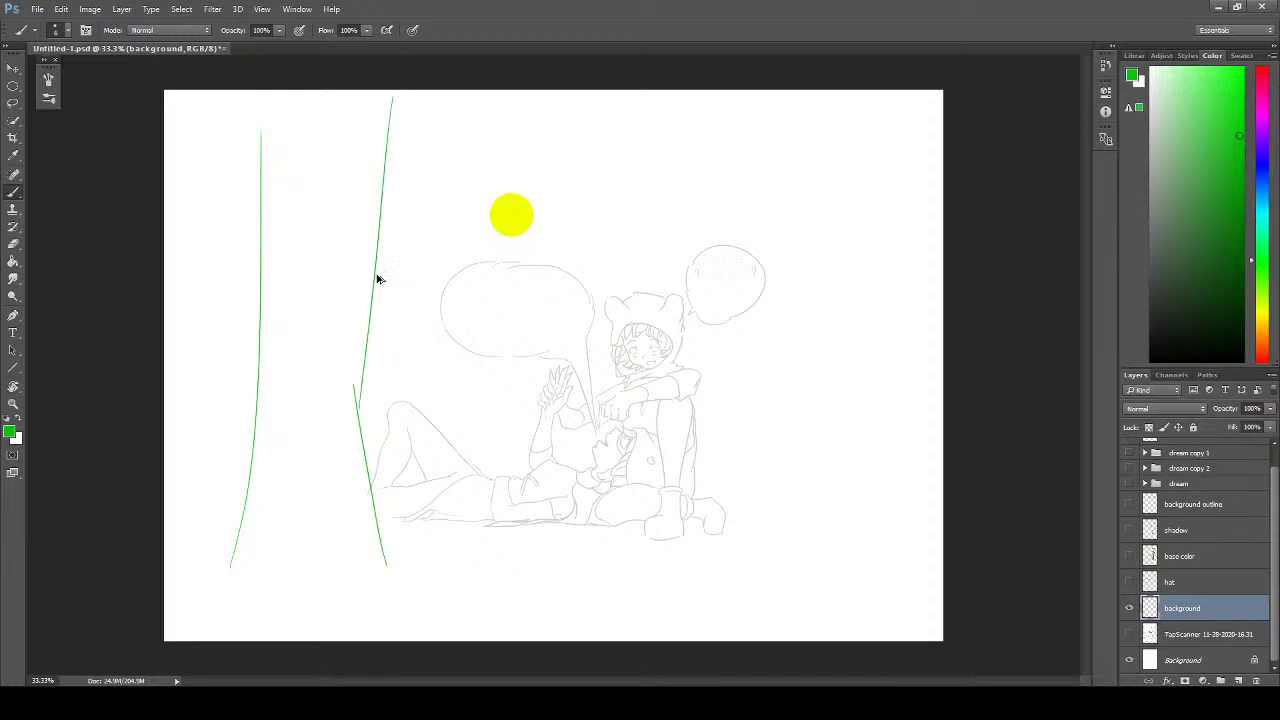
key(ctrl+alt+z)
key(ctrl+alt+z)
- Try downward strokes for the lower half of the trunk's right edge, flaring past the reclining figure's foot, and undo them
drag(350, 305, 408, 575)
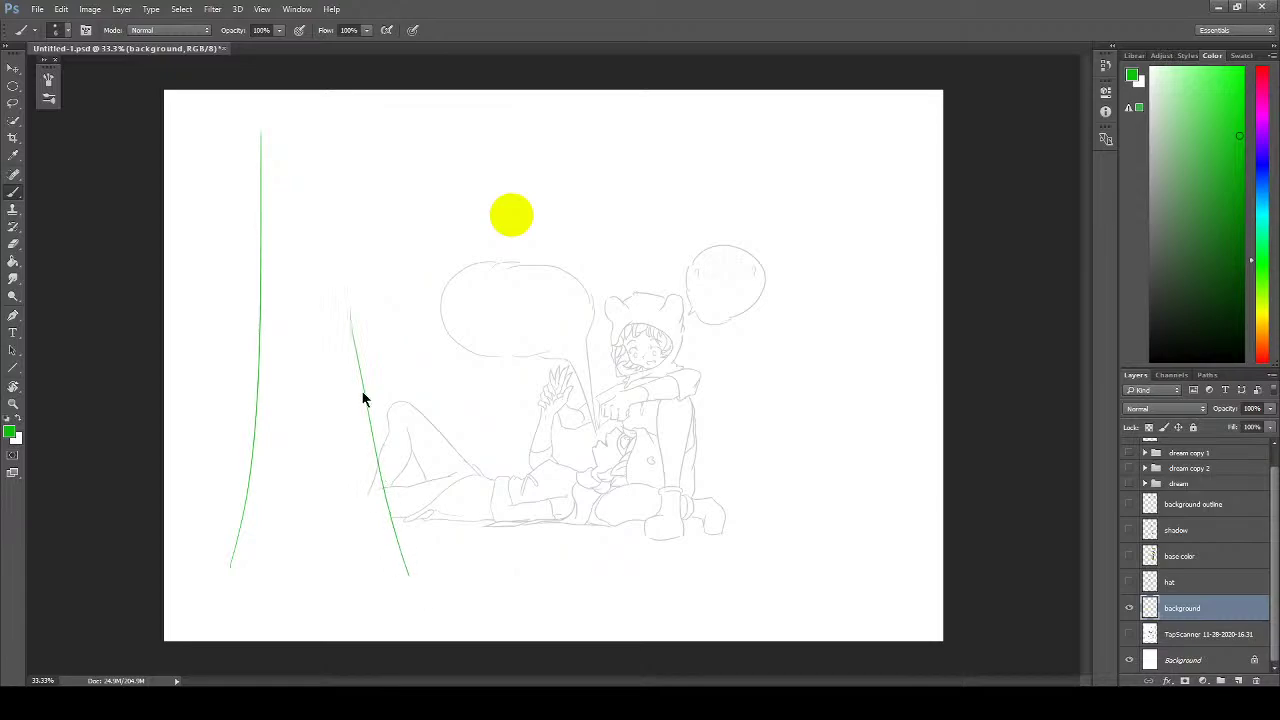
key(ctrl+z)
drag(341, 288, 383, 600)
key(ctrl+z)
drag(340, 290, 396, 596)
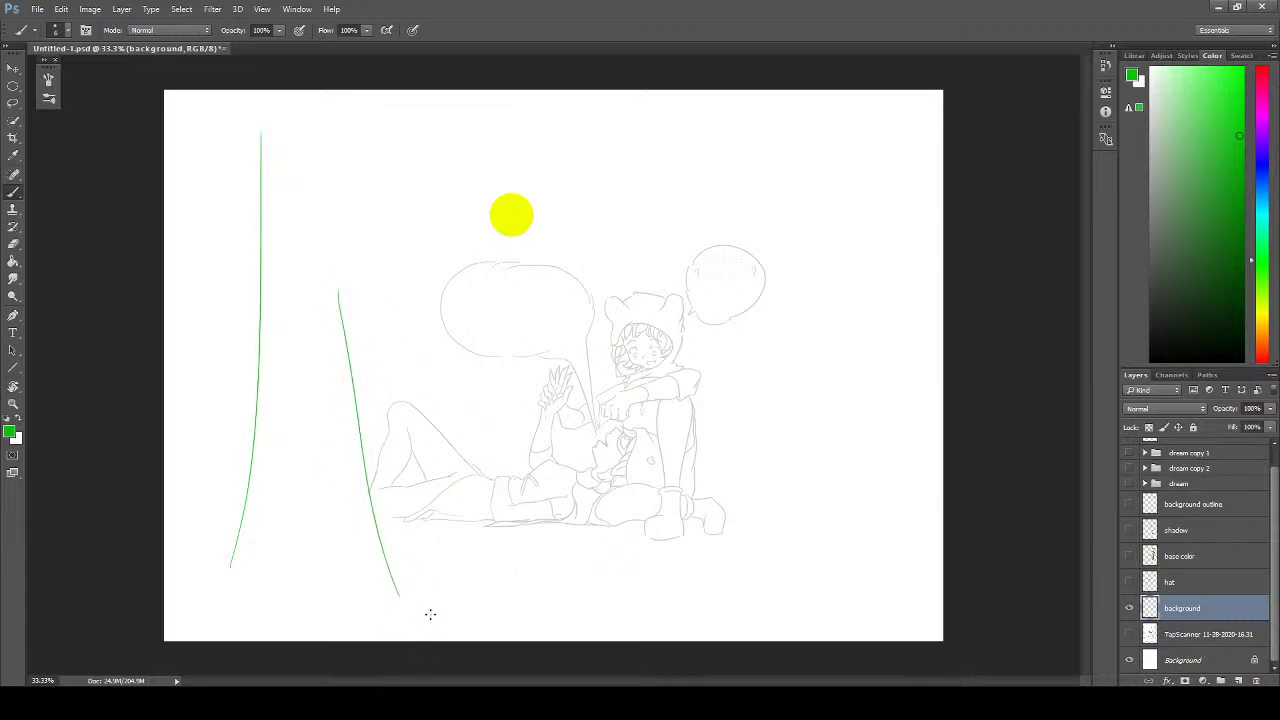
key(ctrl+z)
drag(342, 290, 393, 580)
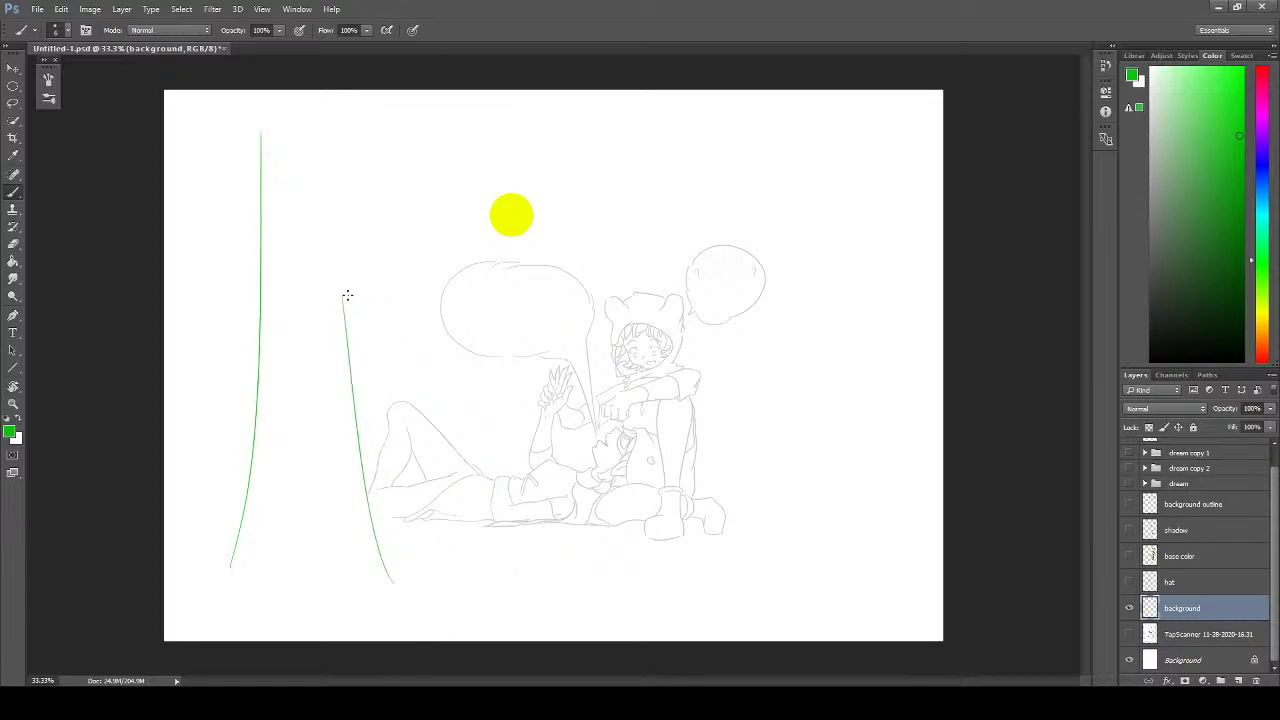
key(ctrl+z)
mouse_move(344, 292)
mouse_down()
mouse_move(391, 503)
mouse_move(380, 523)
mouse_move(346, 320)
mouse_up()
key(ctrl+z)
key(ctrl+z)
- Draw the trunk's right edge from beside the reclining figure's foot to the canvas's upper edge, leaning outward above, discarding shorter attempts
drag(380, 553, 342, 270)
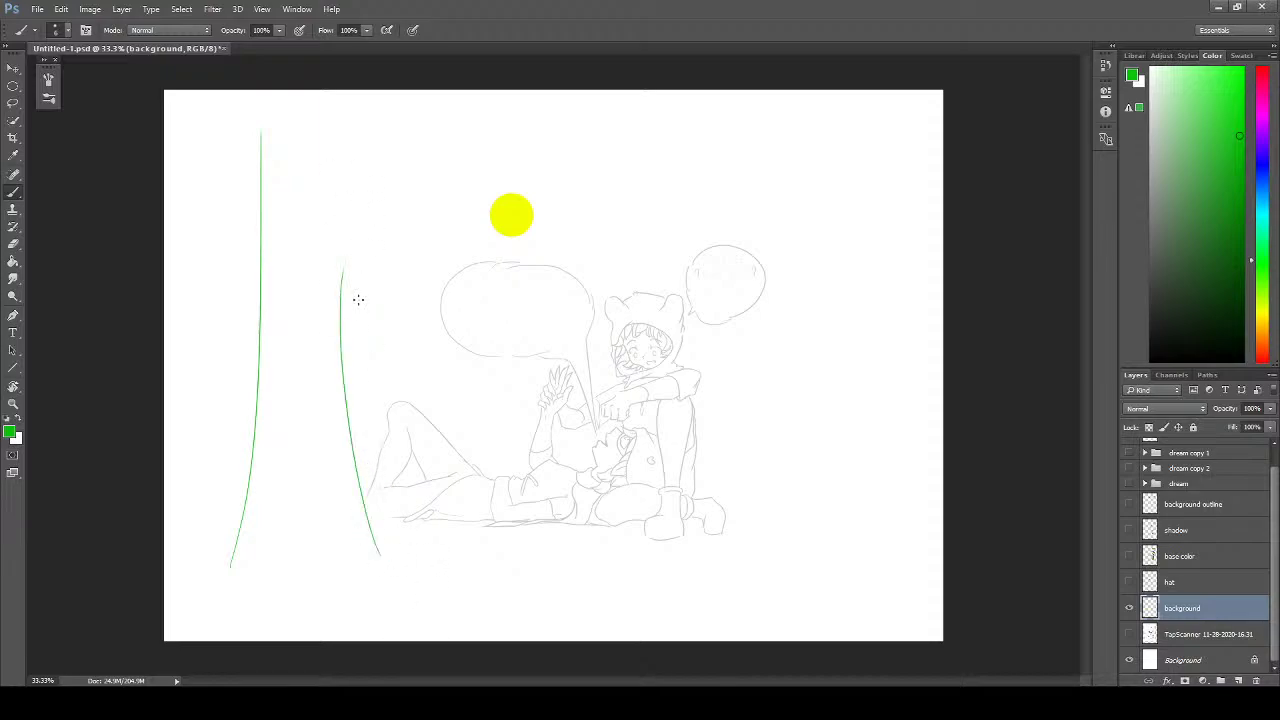
key(ctrl+z)
drag(387, 545, 332, 286)
key(ctrl+z)
mouse_move(382, 548)
mouse_down()
mouse_move(358, 275)
mouse_move(395, 82)
mouse_up()
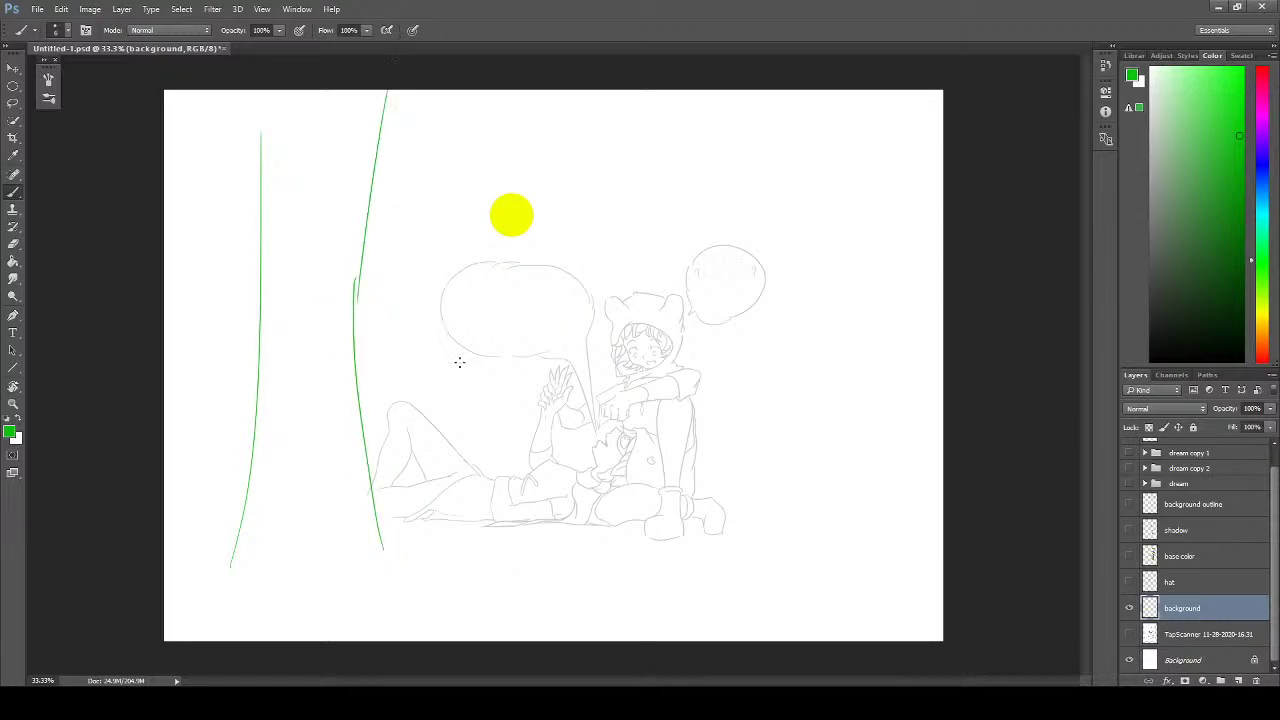
- Undo the green strokes of both trunk edges, leaving only the yellow sun on the background layer
key(ctrl+alt+z)
key(ctrl+alt+z)
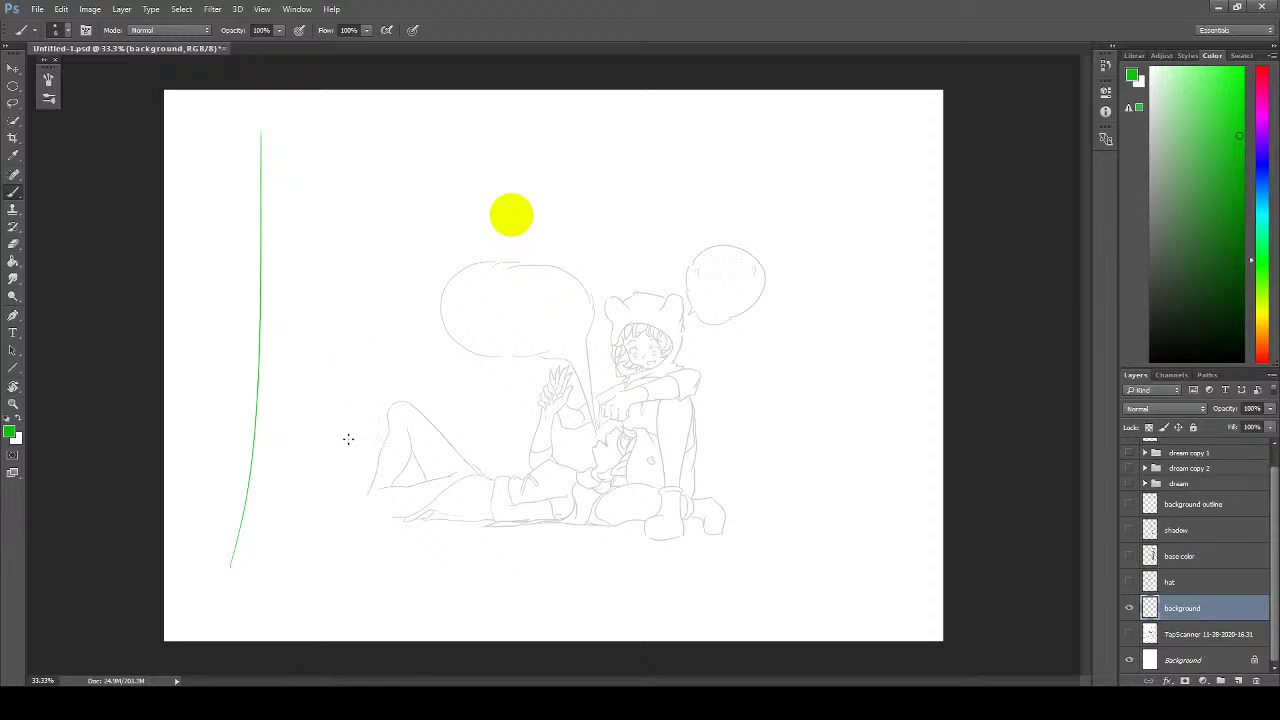
key(ctrl+alt+z)
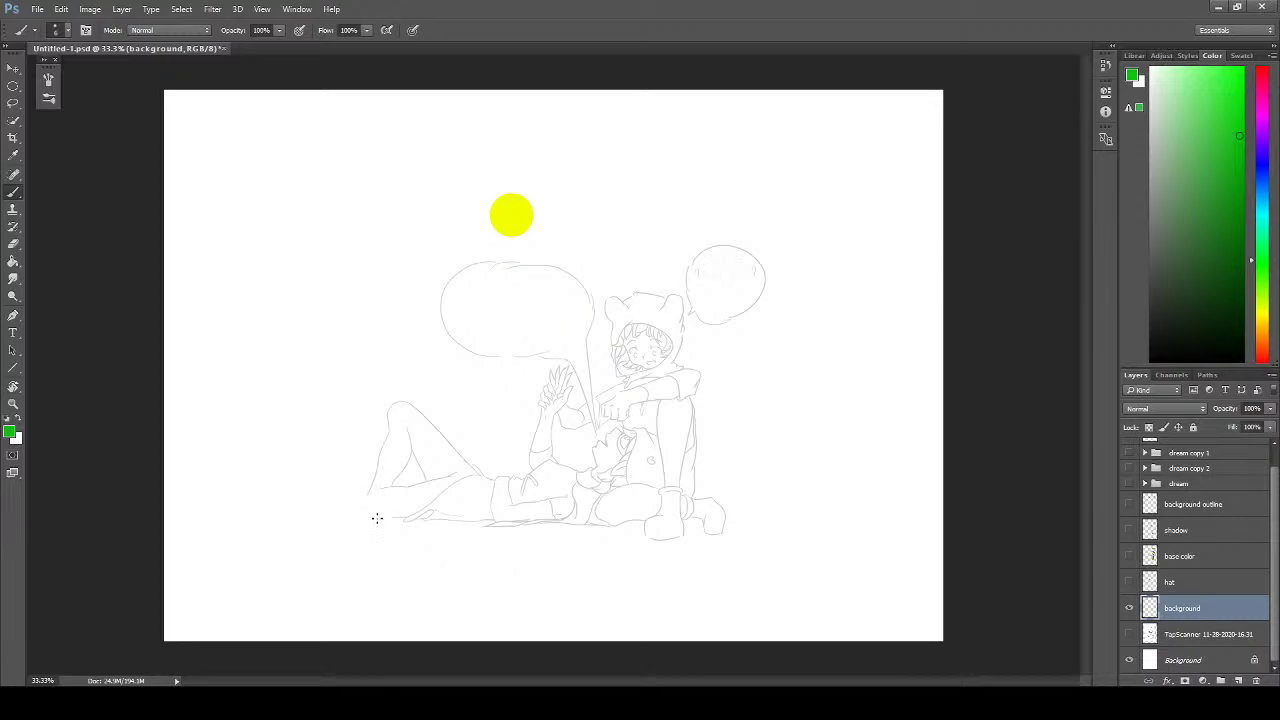
- Move all layers from hat up to the topmost sketch layer slightly down the canvas, and reactivate the background layer
click(1195, 586)
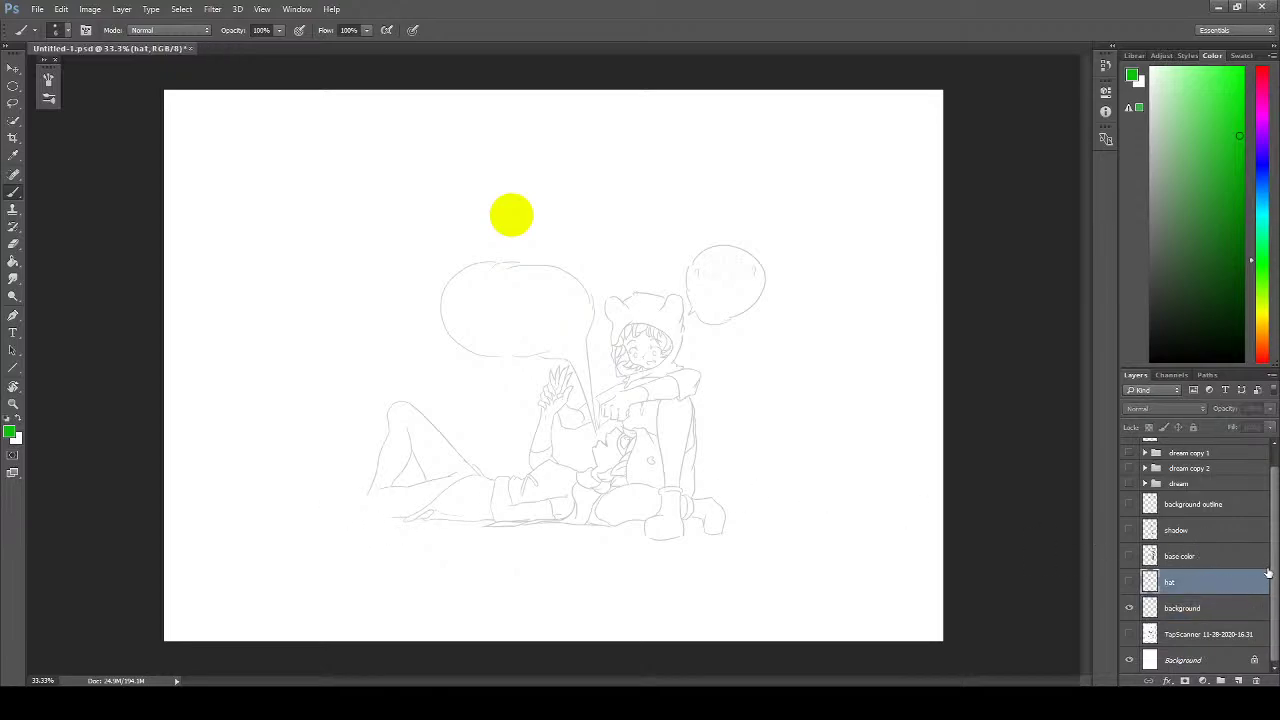
scroll(1277, 580, up, 1)
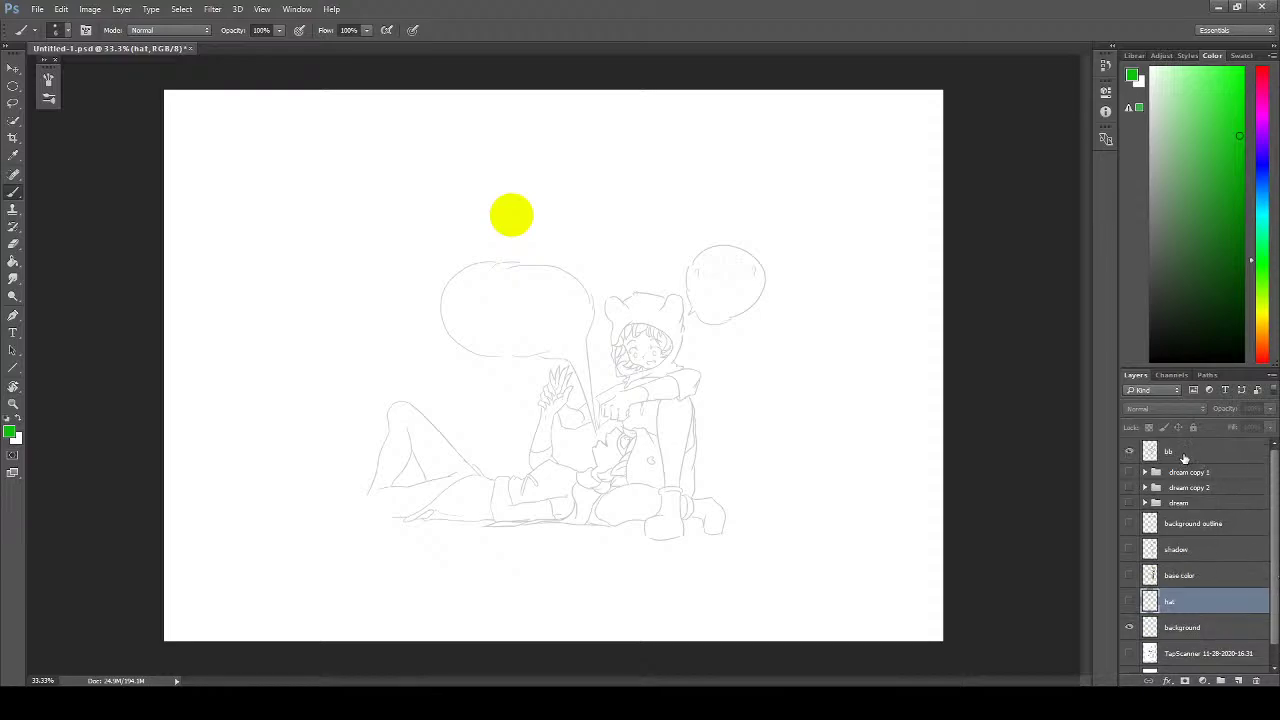
shift+click(1185, 452)
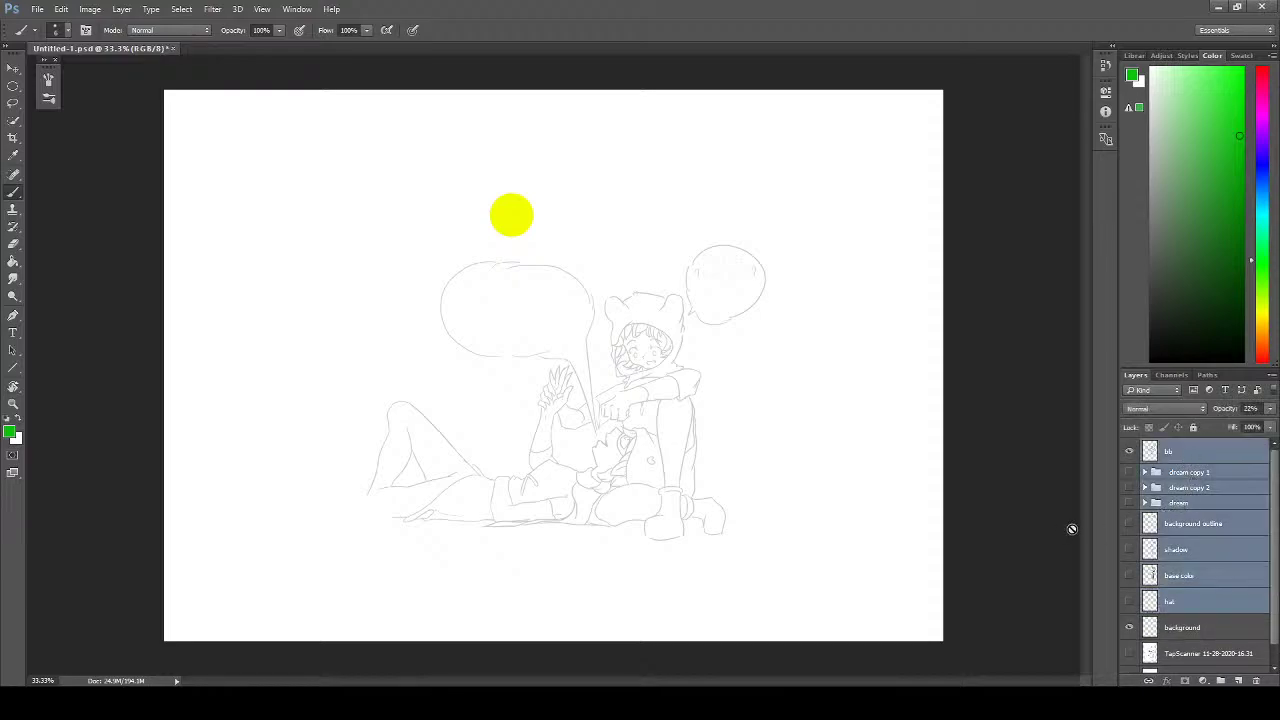
key(ctrl+t)
drag(576, 432, 626, 481)
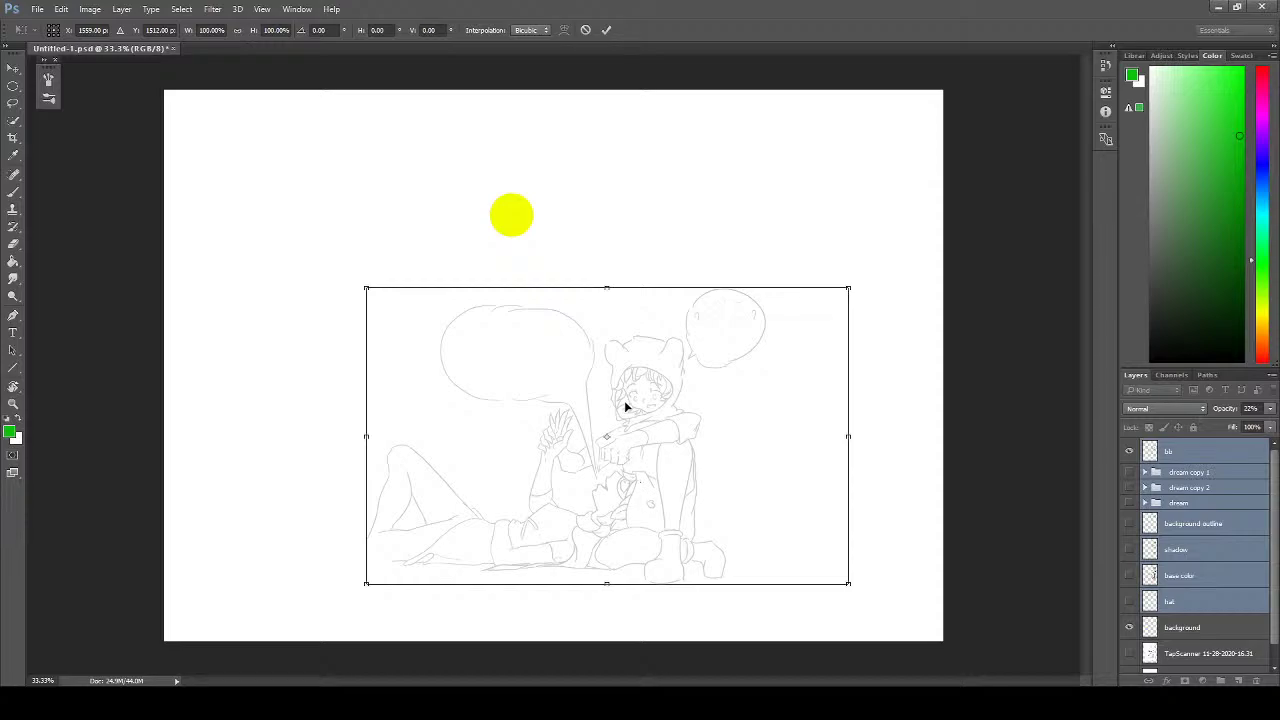
click(607, 31)
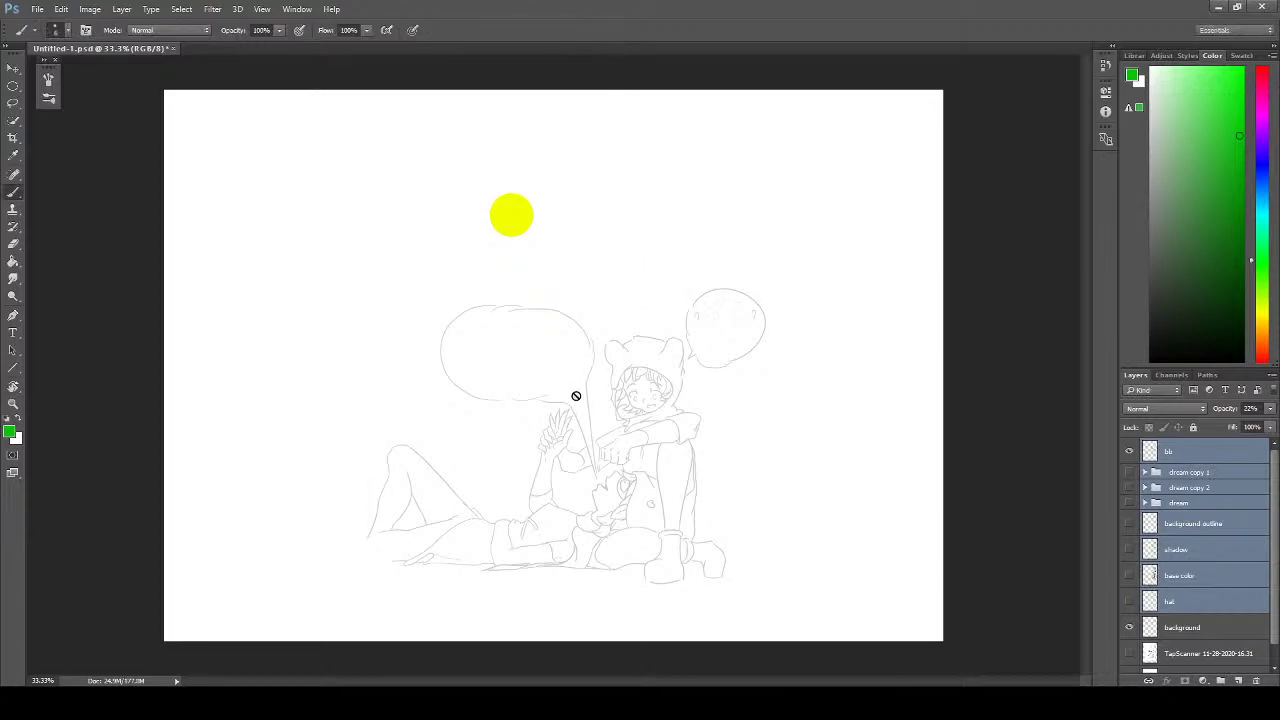
click(1203, 625)
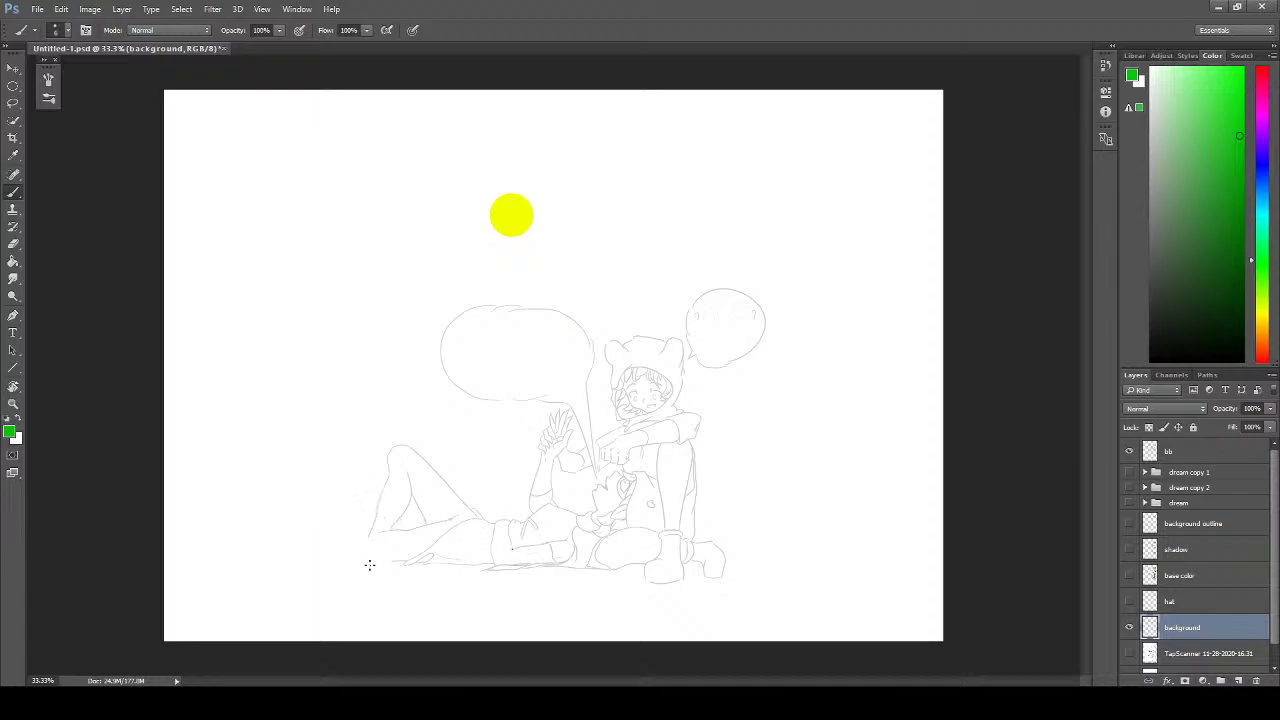
- Try long upward strokes for the trunk's right edge beside the reclining figure's lowered foot, and undo them
drag(376, 577, 386, 113)
key(ctrl+z)
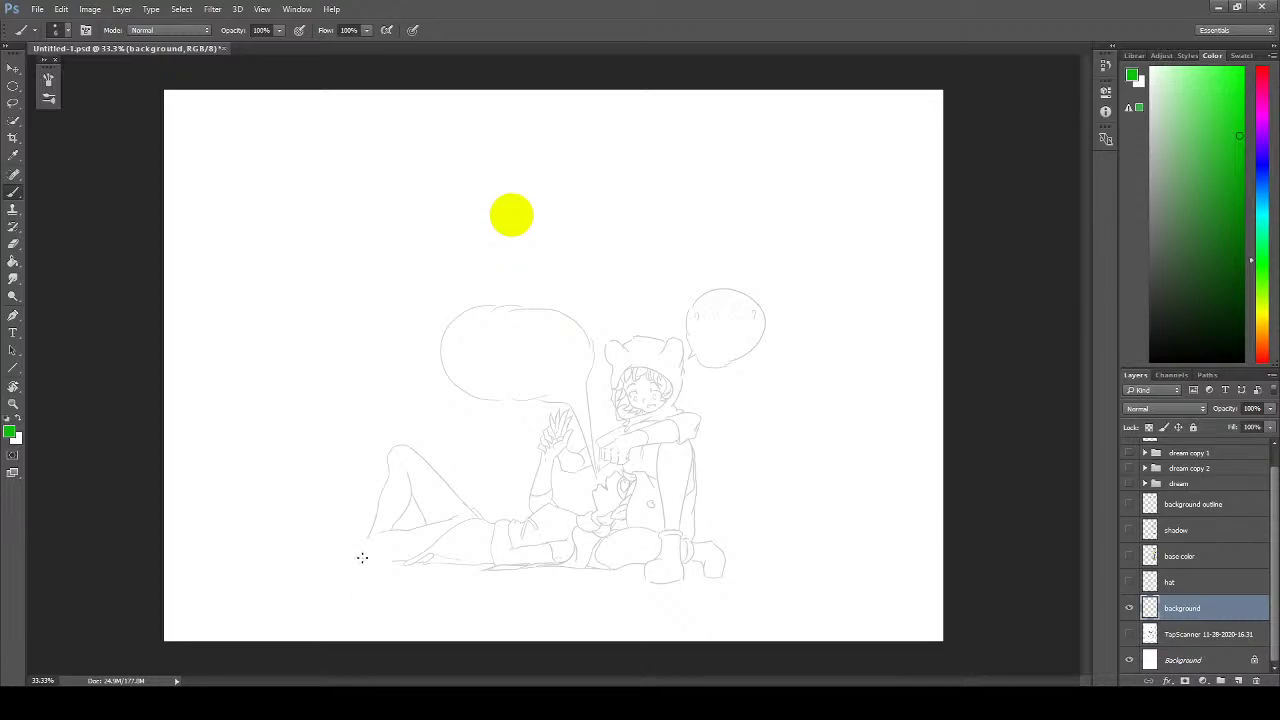
drag(362, 557, 309, 282)
key(ctrl+z)
- Reset the brush colour to black and draw both curved edges of a tree trunk beside the reclining figure's foot
click(8, 420)
mouse_move(371, 586)
mouse_down()
mouse_move(337, 408)
mouse_move(344, 146)
mouse_up()
mouse_move(225, 580)
mouse_down()
mouse_move(248, 519)
mouse_move(232, 376)
mouse_move(252, 198)
mouse_move(272, 122)
mouse_up()
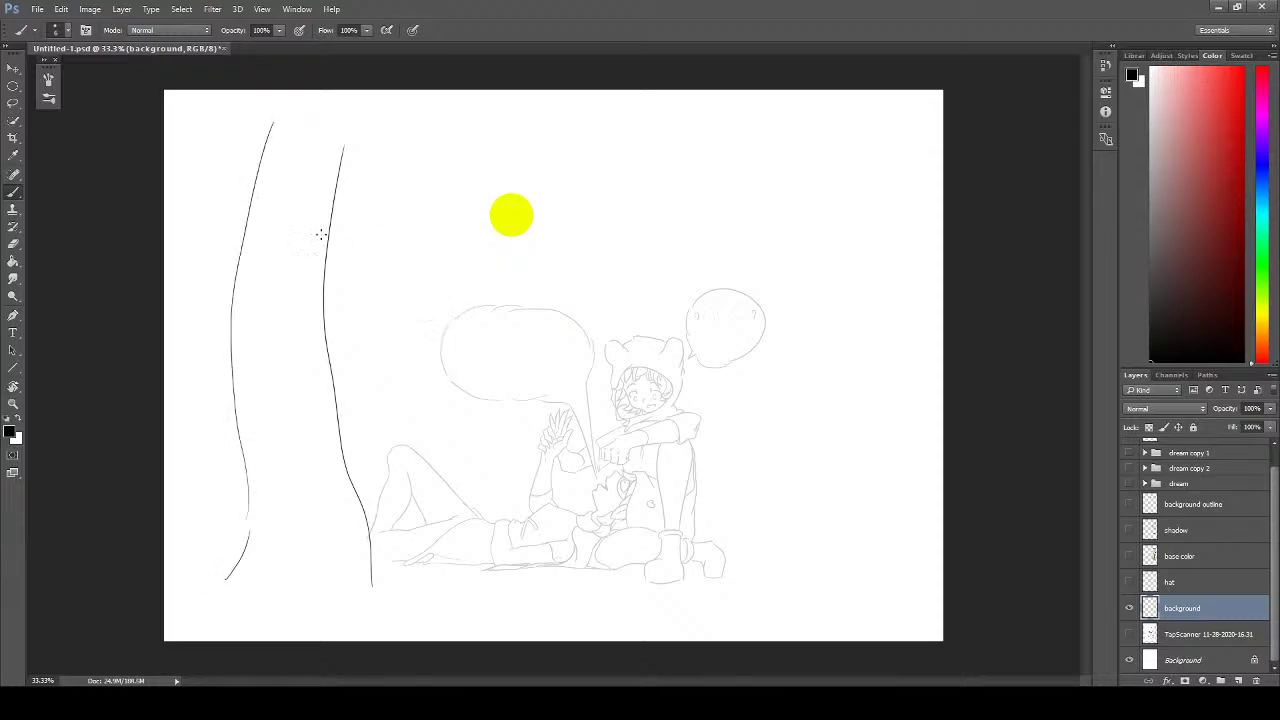
- Try a thin, nearly horizontal branch growing from the trunk's right edge above the large speech bubble, and undo it
mouse_move(322, 256)
mouse_down()
mouse_move(421, 170)
mouse_move(477, 160)
mouse_up()
key(ctrl+z)
drag(314, 291, 470, 264)
drag(305, 282, 462, 243)
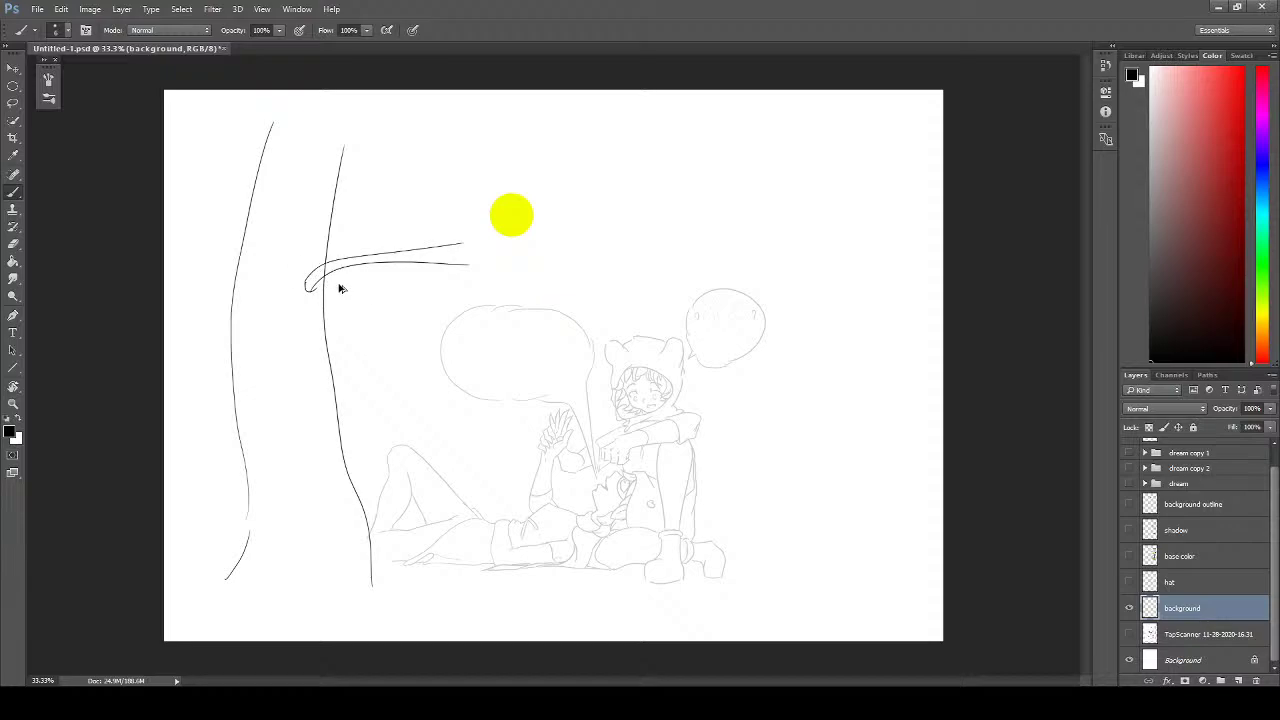
key(ctrl+alt+z)
key(ctrl+alt+z)
key(ctrl+alt+z)
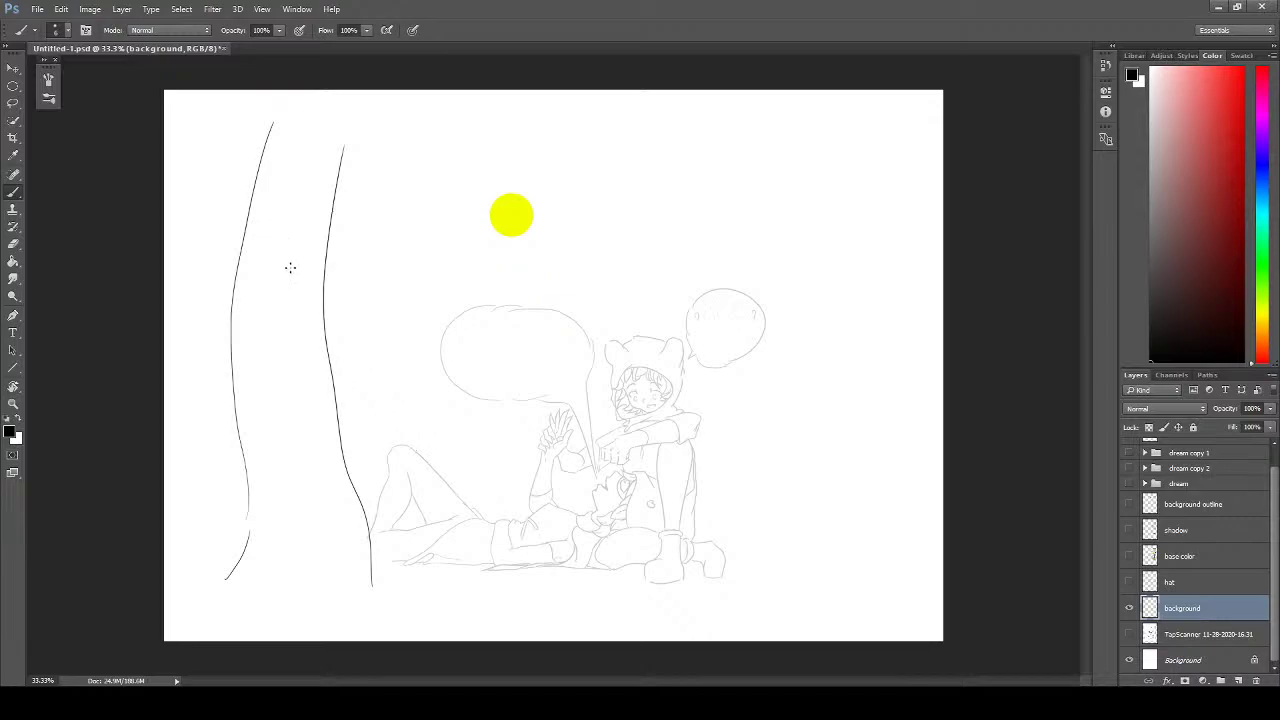
- Try a longer branch rising from the trunk to the sun, and undo it together with the trunk's upper left edge
drag(290, 267, 478, 225)
drag(295, 268, 436, 214)
key(ctrl+alt+z)
drag(300, 267, 458, 208)
key(ctrl+alt+z)
drag(300, 267, 486, 200)
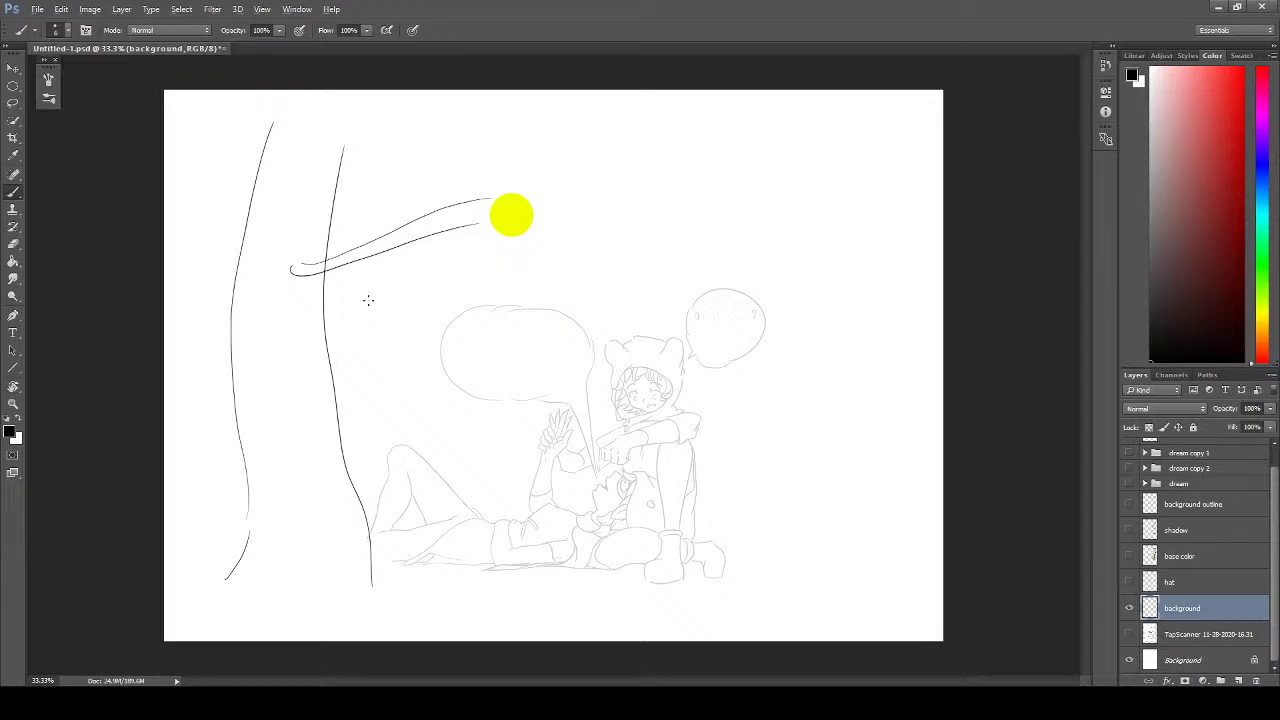
key(ctrl+alt+z)
key(ctrl+alt+z)
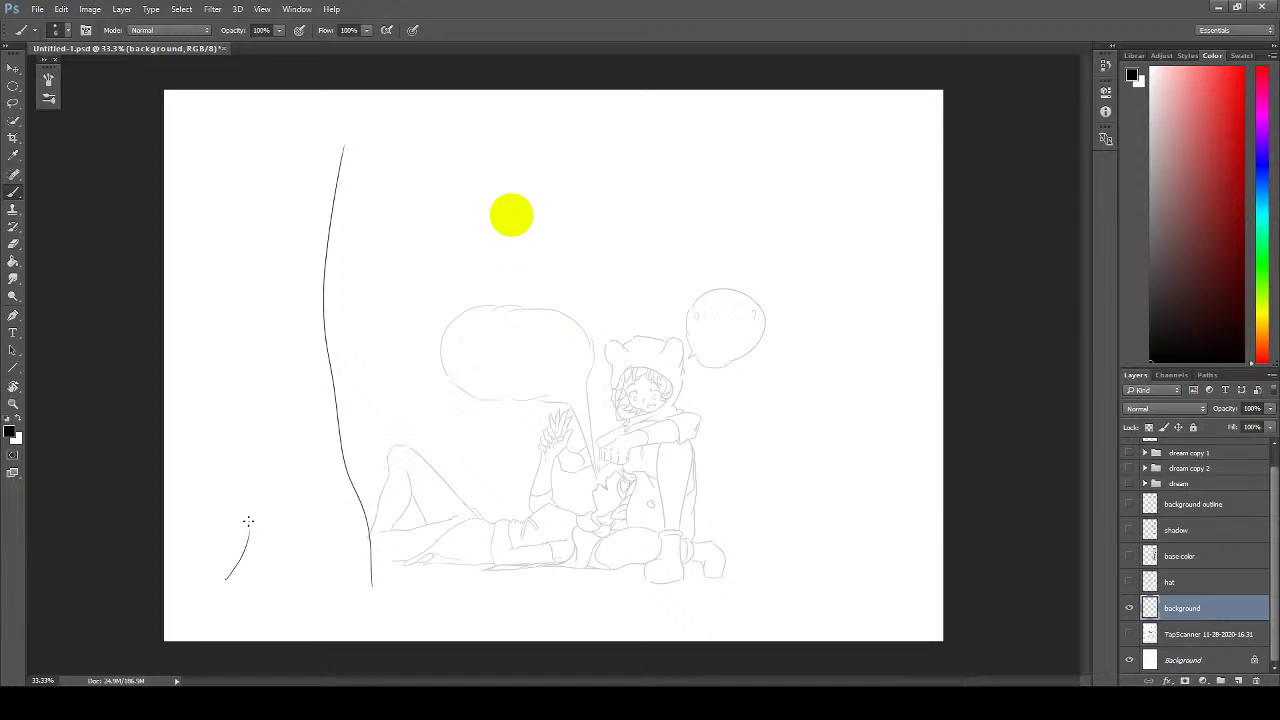
- Try new curves for the trunk's left edge, first bowed and then split into upper and lower strokes, and undo them
mouse_move(248, 521)
mouse_down()
mouse_move(223, 349)
mouse_move(236, 226)
mouse_up()
key(ctrl+alt+z)
drag(257, 502, 262, 132)
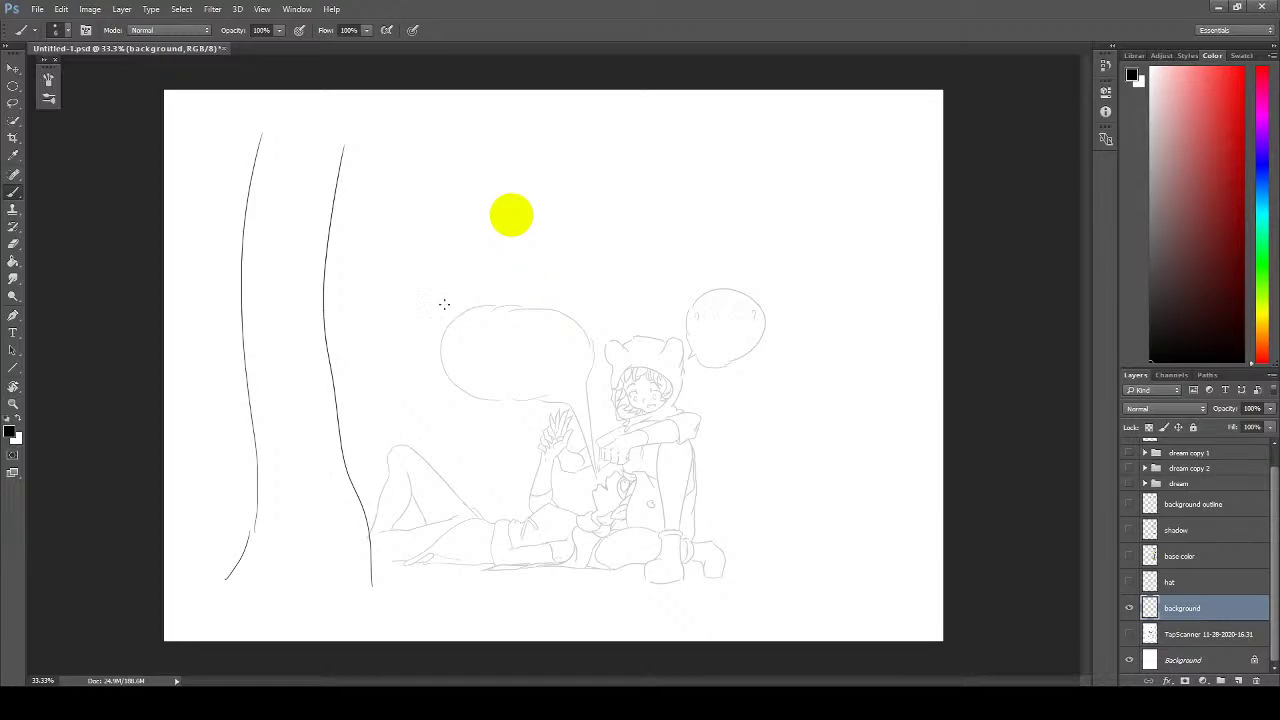
key(ctrl+z)
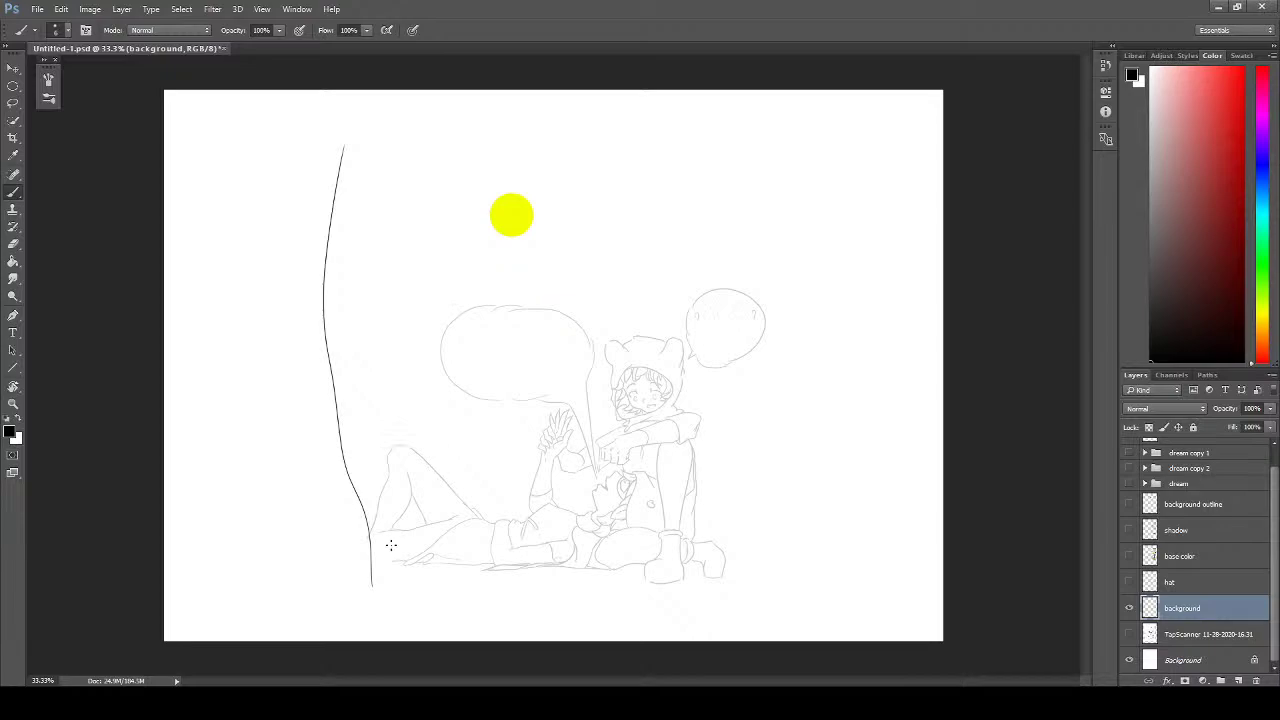
mouse_move(238, 574)
mouse_down()
mouse_move(235, 380)
mouse_move(288, 147)
mouse_up()
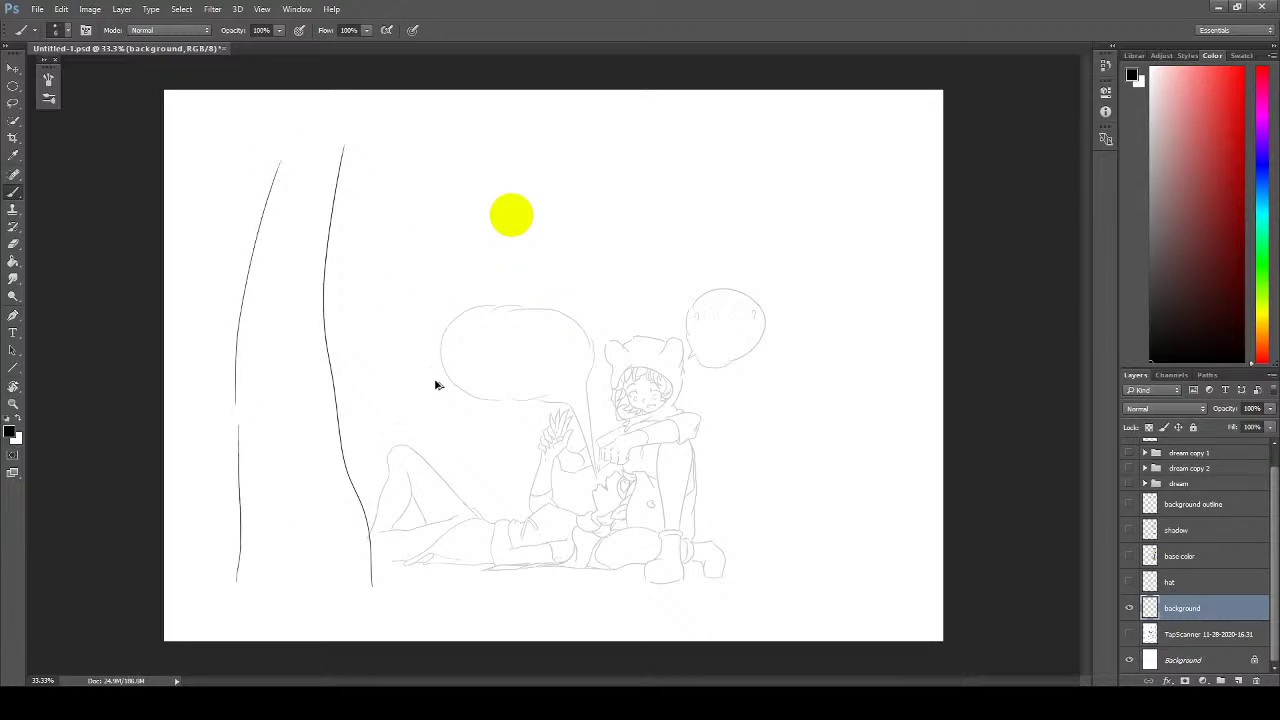
key(ctrl+z)
key(ctrl+z)
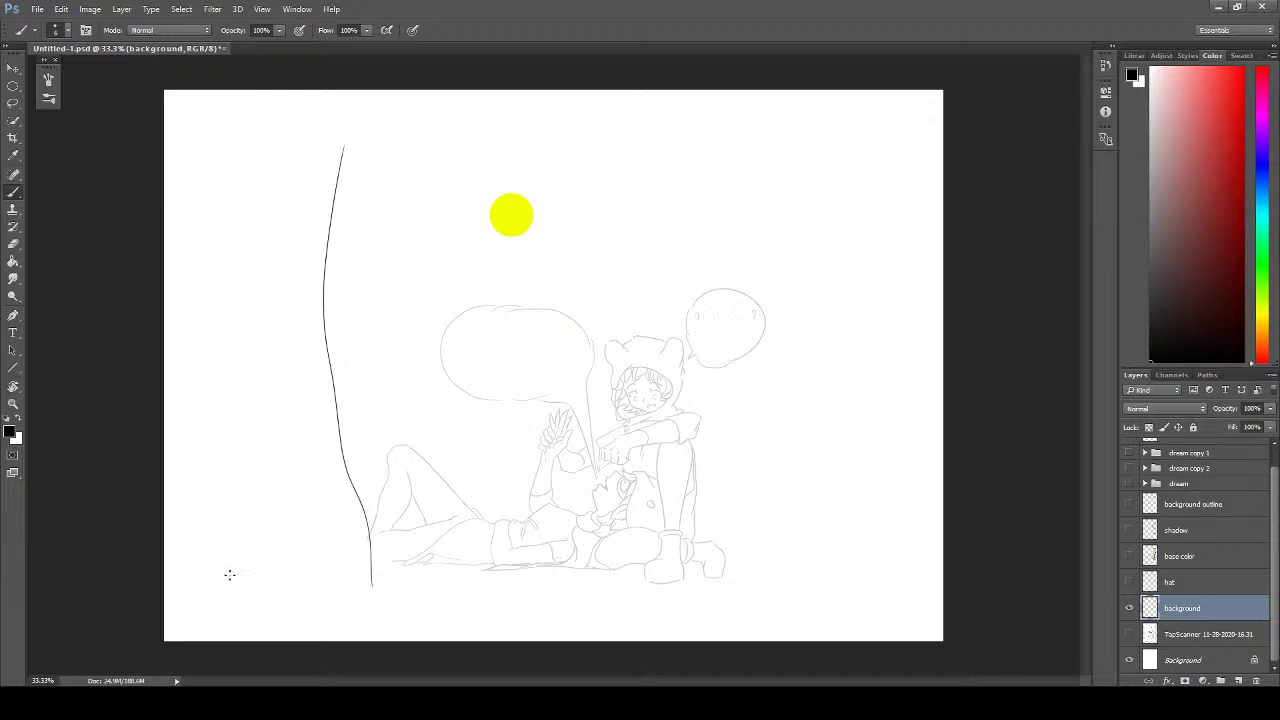
- Try a left trunk edge that narrows near the base and flares to the canvas's lower edge, and undo it
mouse_move(244, 558)
mouse_down()
mouse_move(249, 357)
mouse_move(273, 143)
mouse_up()
key(ctrl+z)
mouse_move(226, 586)
mouse_down()
mouse_move(256, 522)
mouse_move(258, 205)
mouse_move(277, 149)
mouse_move(257, 486)
mouse_move(223, 638)
mouse_up()
key(ctrl+z)
key(ctrl+z)
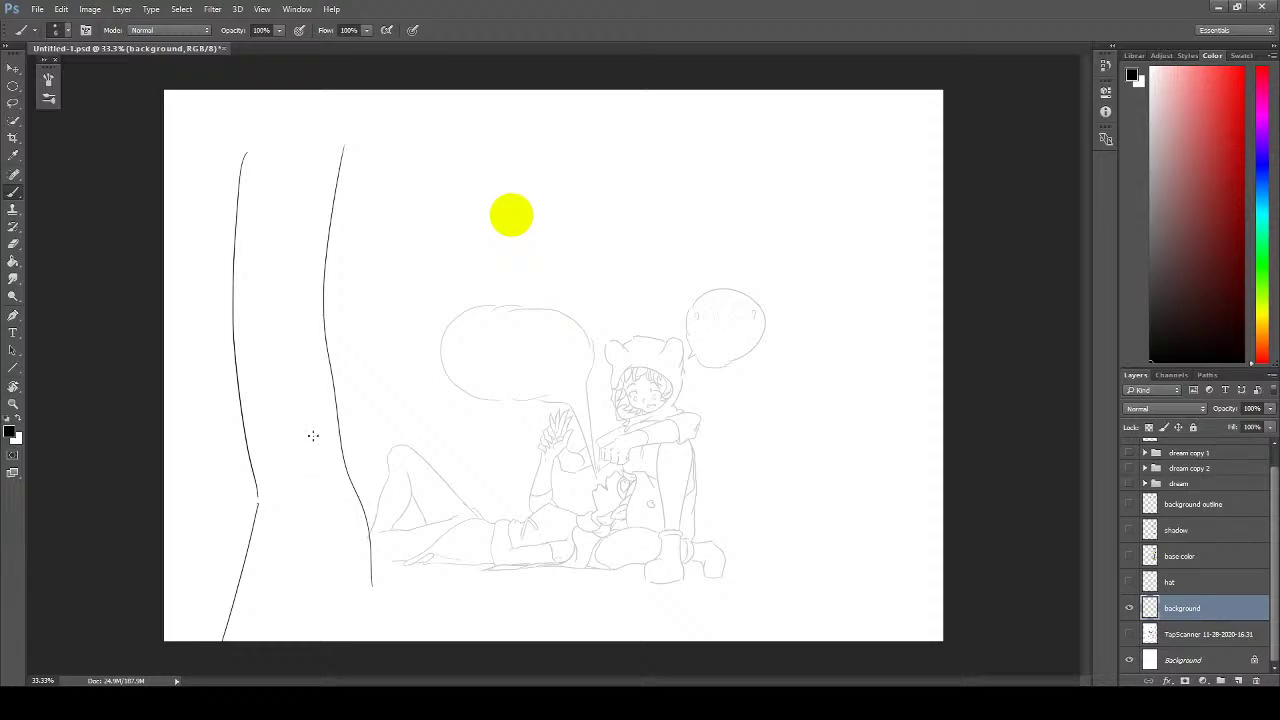
key(ctrl+z)
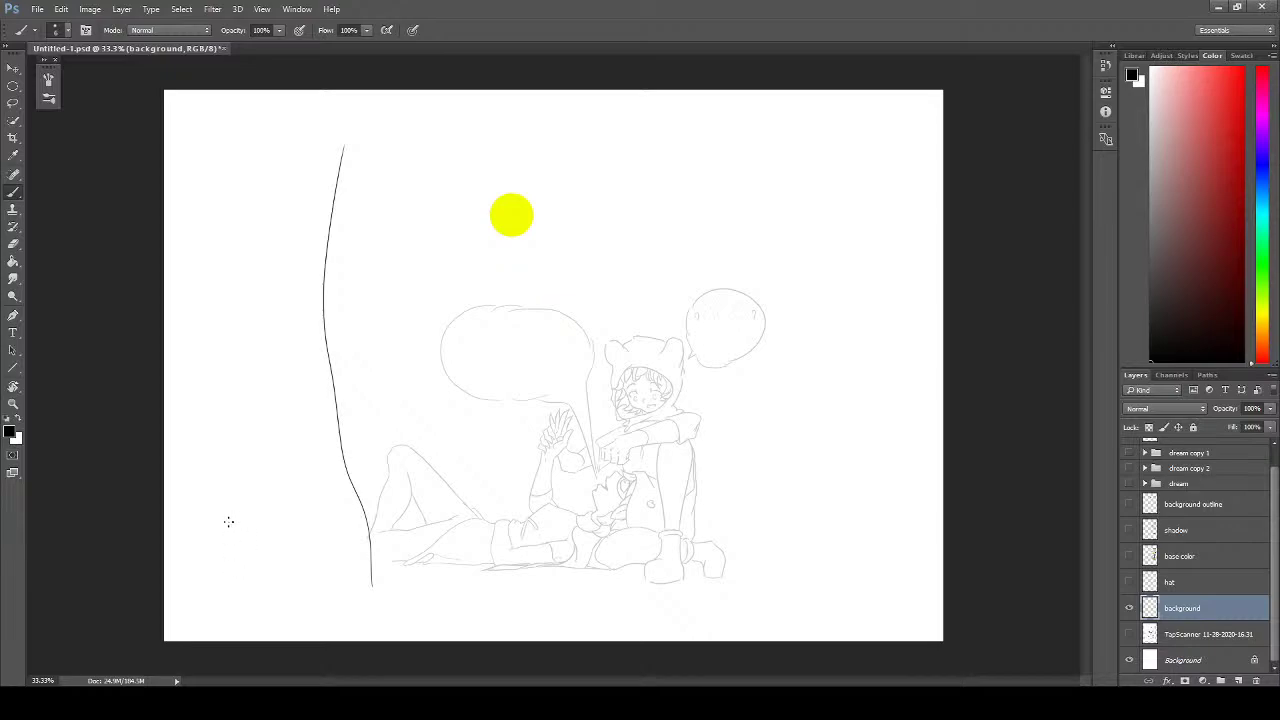
- Draw the trunk's left edge and a short branch with a cut end rising from the right edge toward the sun
mouse_move(216, 577)
mouse_down()
mouse_move(232, 478)
mouse_move(235, 236)
mouse_up()
key(ctrl+z)
drag(234, 472, 261, 192)
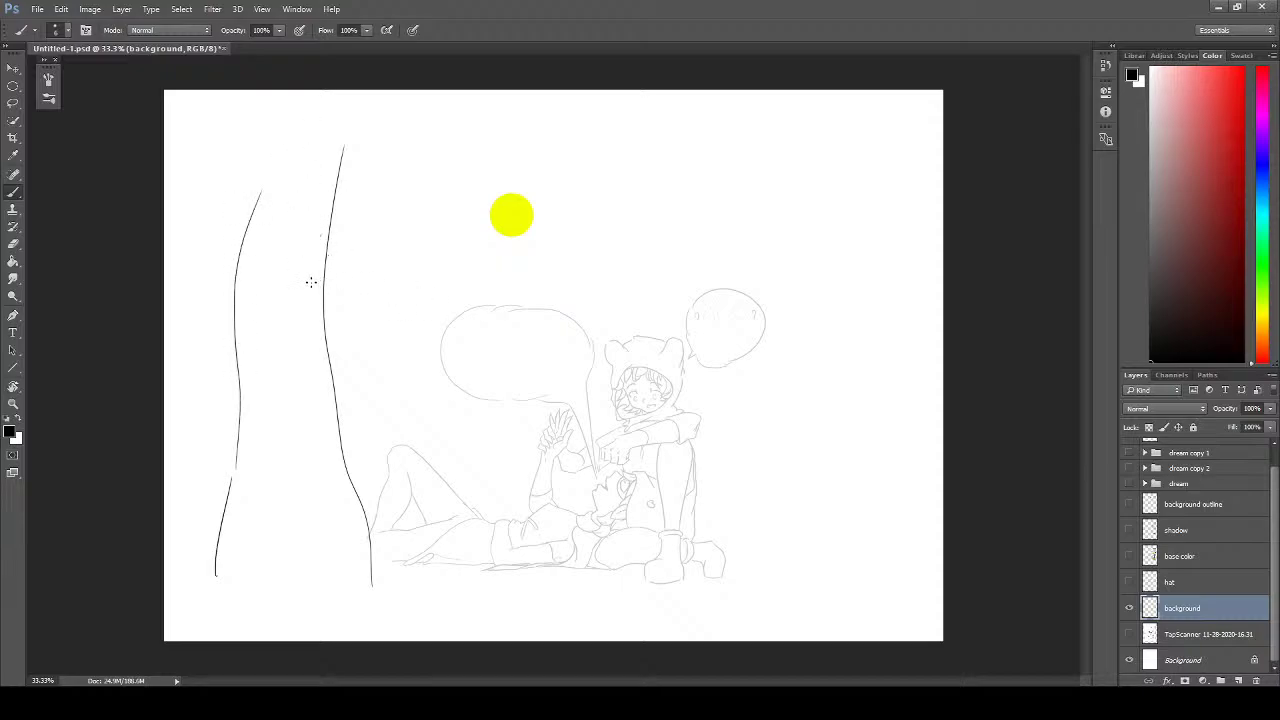
drag(305, 284, 454, 240)
mouse_move(306, 290)
mouse_down()
mouse_move(466, 222)
mouse_move(457, 228)
mouse_up()
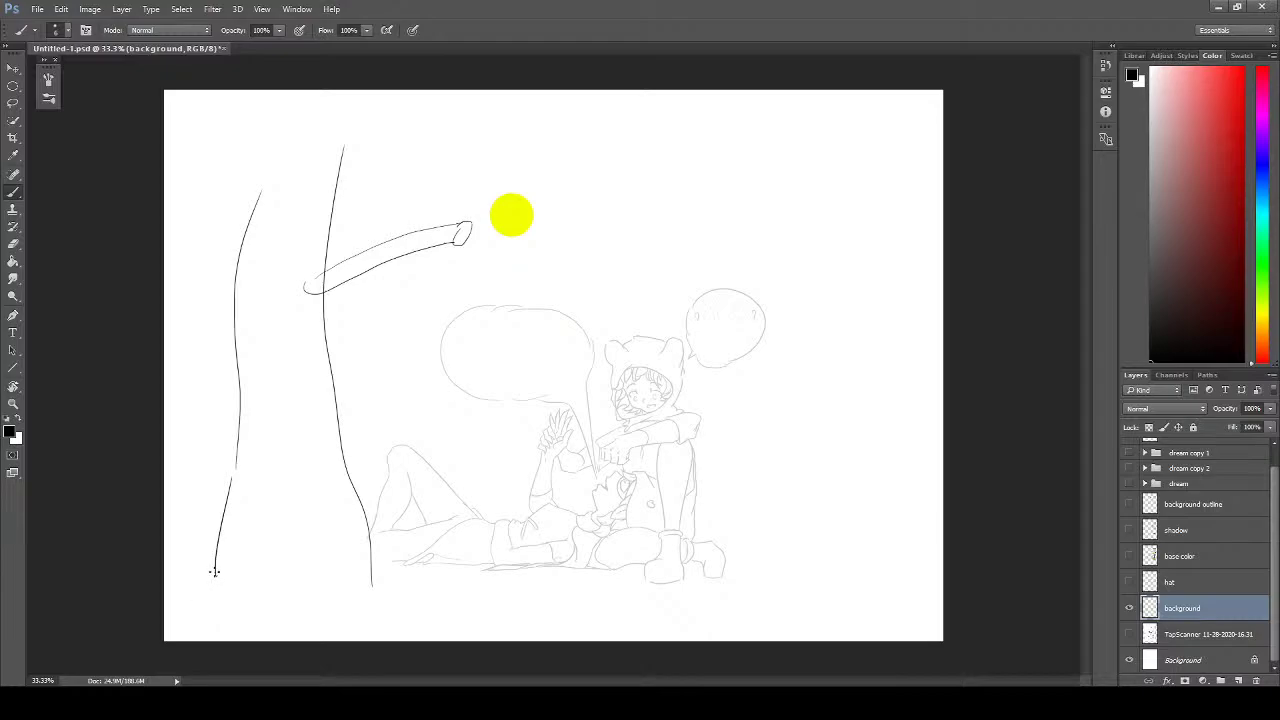
- Sketch overlapping curved roots spreading from the trunk's base toward the reclining figure's foot
mouse_move(214, 571)
mouse_down()
mouse_move(192, 624)
mouse_move(211, 581)
mouse_move(260, 540)
mouse_move(268, 603)
mouse_move(301, 558)
mouse_move(275, 520)
mouse_move(307, 558)
mouse_move(381, 543)
mouse_move(432, 567)
mouse_move(438, 587)
mouse_move(381, 593)
mouse_move(337, 573)
mouse_move(362, 590)
mouse_up()
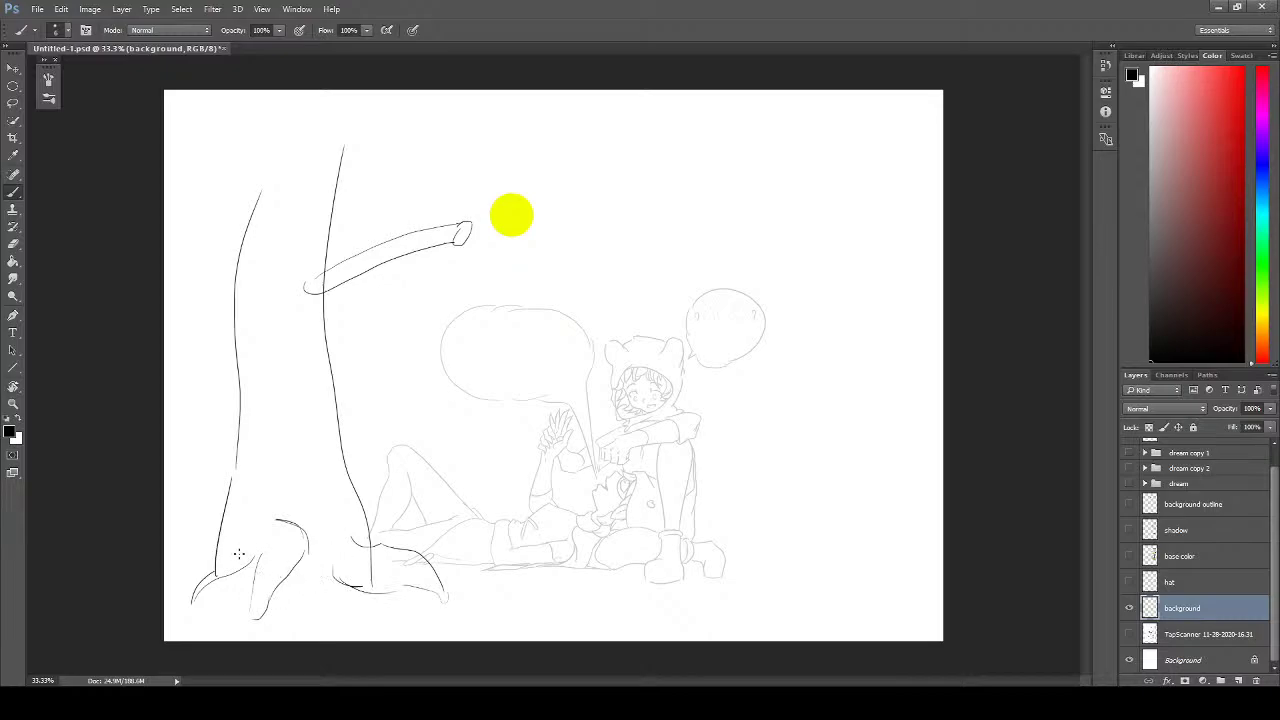
mouse_move(194, 564)
mouse_down()
mouse_move(185, 606)
mouse_move(257, 553)
mouse_move(327, 596)
mouse_move(307, 585)
mouse_move(322, 638)
mouse_up()
mouse_move(324, 580)
mouse_down()
mouse_move(320, 636)
mouse_move(326, 622)
mouse_move(332, 632)
mouse_up()
drag(318, 552, 326, 598)
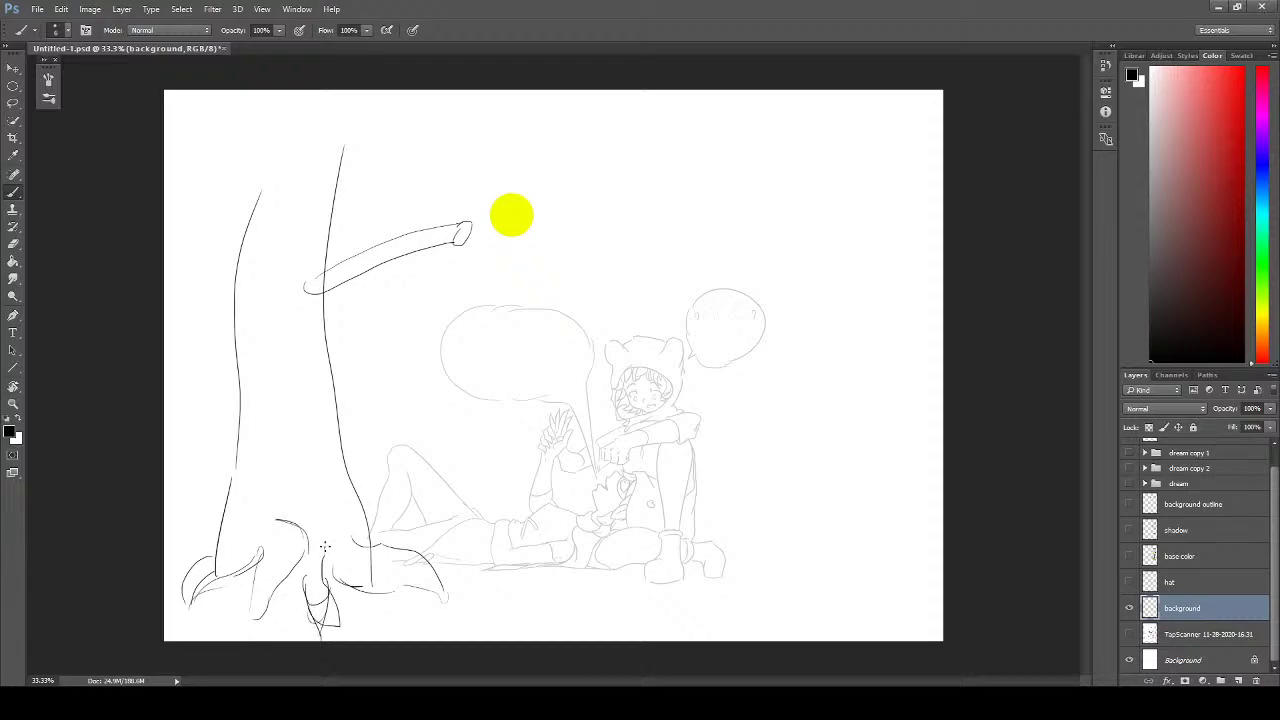
mouse_move(344, 512)
mouse_down()
mouse_move(326, 548)
mouse_move(340, 540)
mouse_up()
drag(340, 546, 298, 598)
drag(212, 528, 196, 552)
drag(200, 546, 199, 543)
mouse_move(366, 514)
mouse_down()
mouse_move(408, 511)
mouse_move(428, 544)
mouse_up()
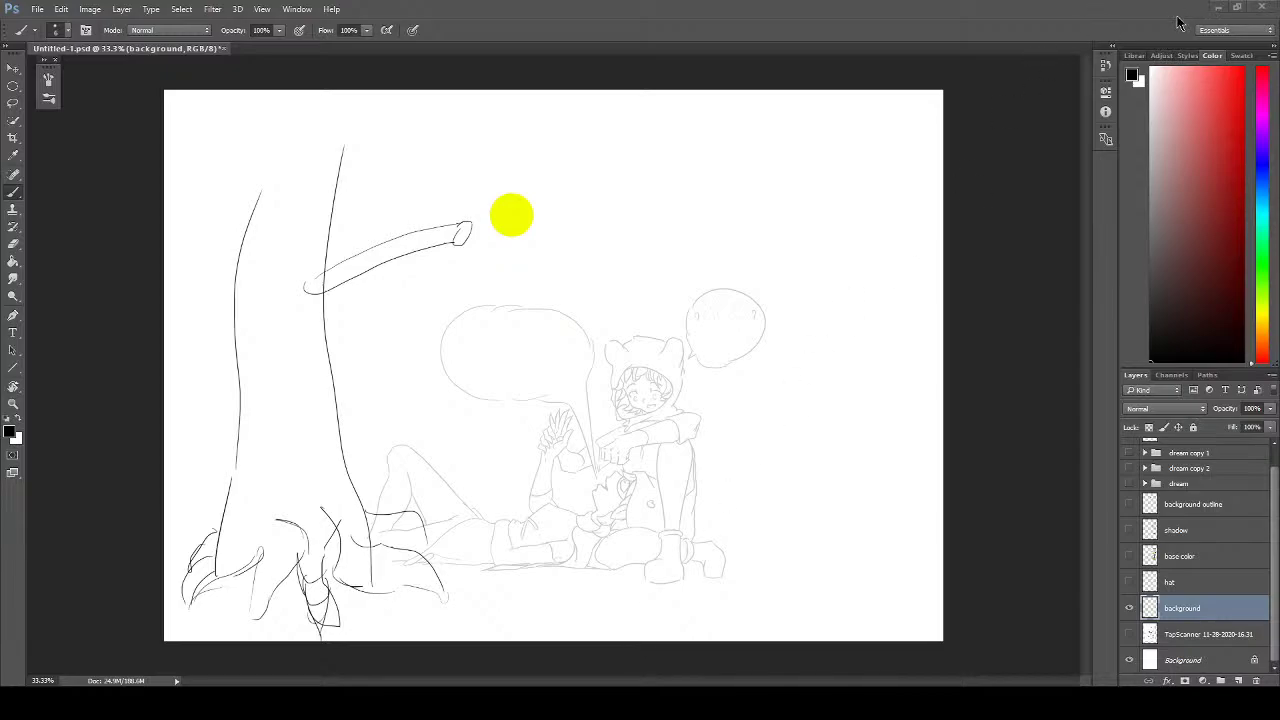
- Enlarge the Eraser to 500 px and erase the whole tree sketch, keeping the sun
key(e)
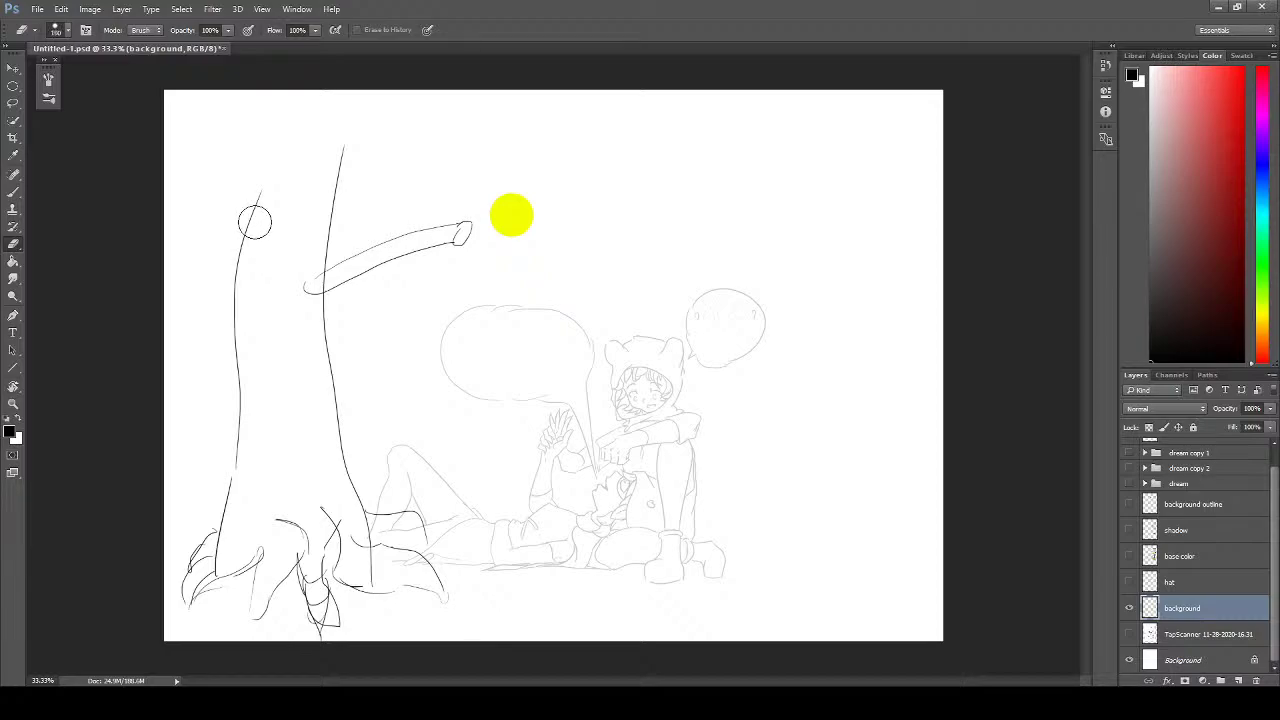
key(bracketright)
key(bracketright)
key(bracketright)
key(bracketright)
key(bracketright)
key(bracketright)
key(bracketright)
key(bracketright)
mouse_move(320, 205)
mouse_down()
mouse_move(311, 325)
mouse_move(348, 484)
mouse_move(340, 526)
mouse_move(458, 554)
mouse_move(299, 576)
mouse_move(218, 523)
mouse_move(369, 601)
mouse_move(179, 589)
mouse_move(229, 461)
mouse_move(234, 281)
mouse_move(259, 136)
mouse_move(272, 344)
mouse_move(337, 220)
mouse_move(398, 255)
mouse_move(414, 177)
mouse_move(443, 312)
mouse_move(423, 346)
mouse_up()
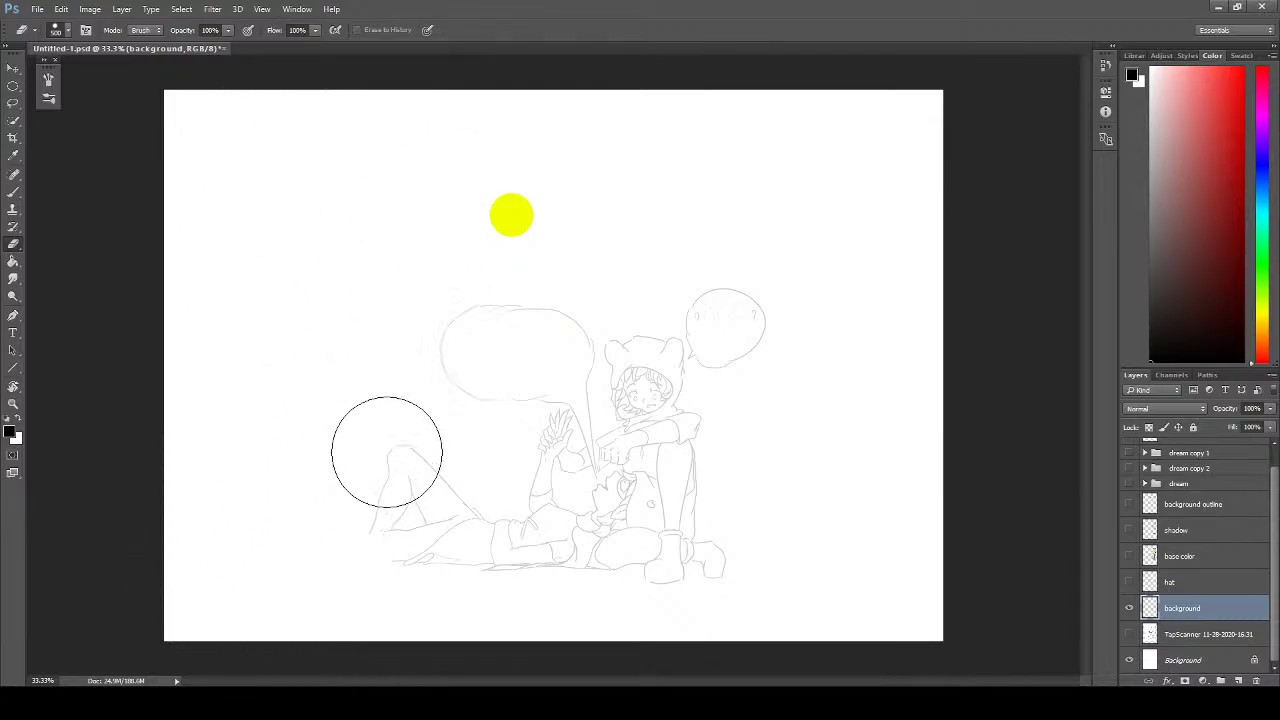
- Sketch a bumpy black bush outline on the empty area to the right of the seated figure, and erase it
key(b)
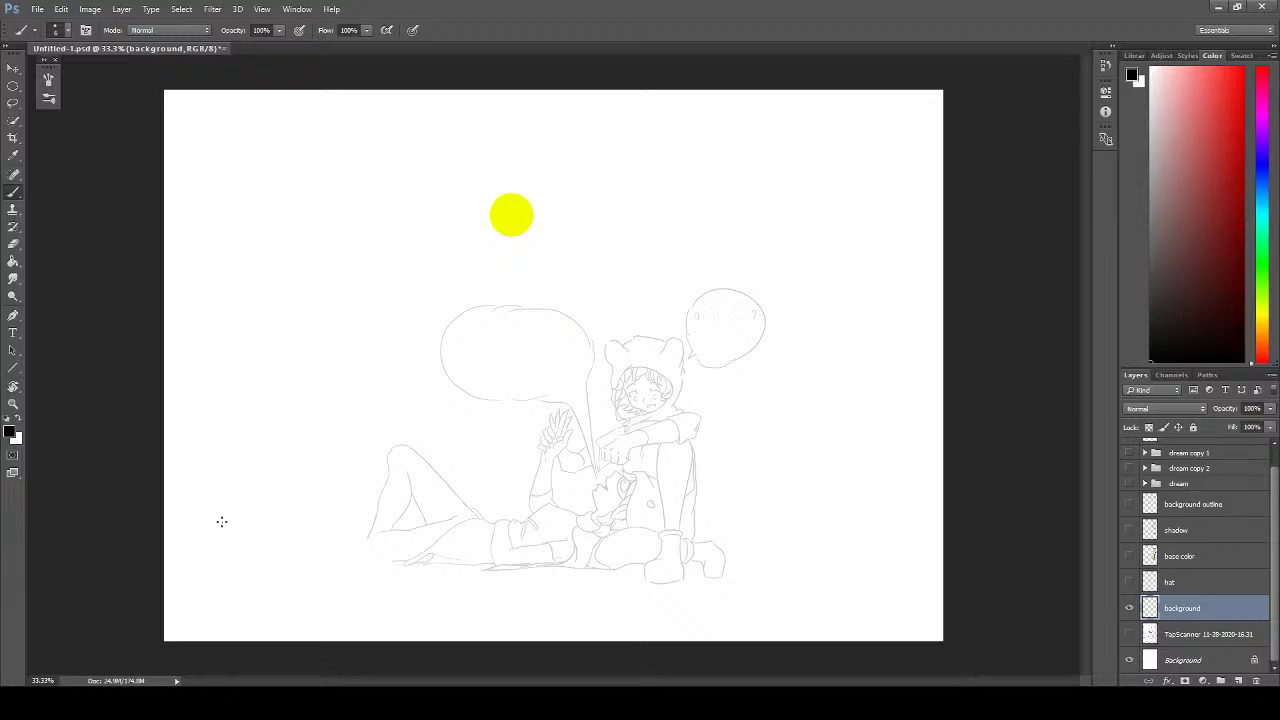
key(ctrl+plus)
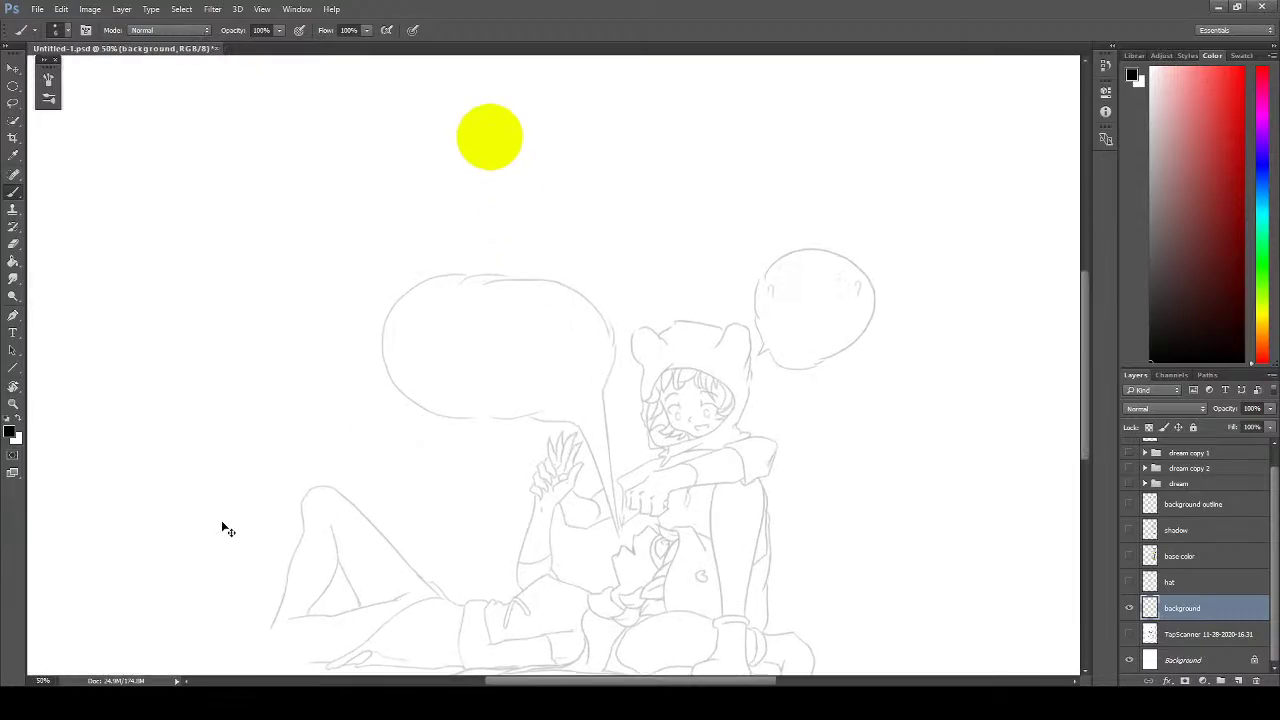
key(ctrl+plus)
scroll(471, 411, down, 3)
scroll(471, 411, right, 5)
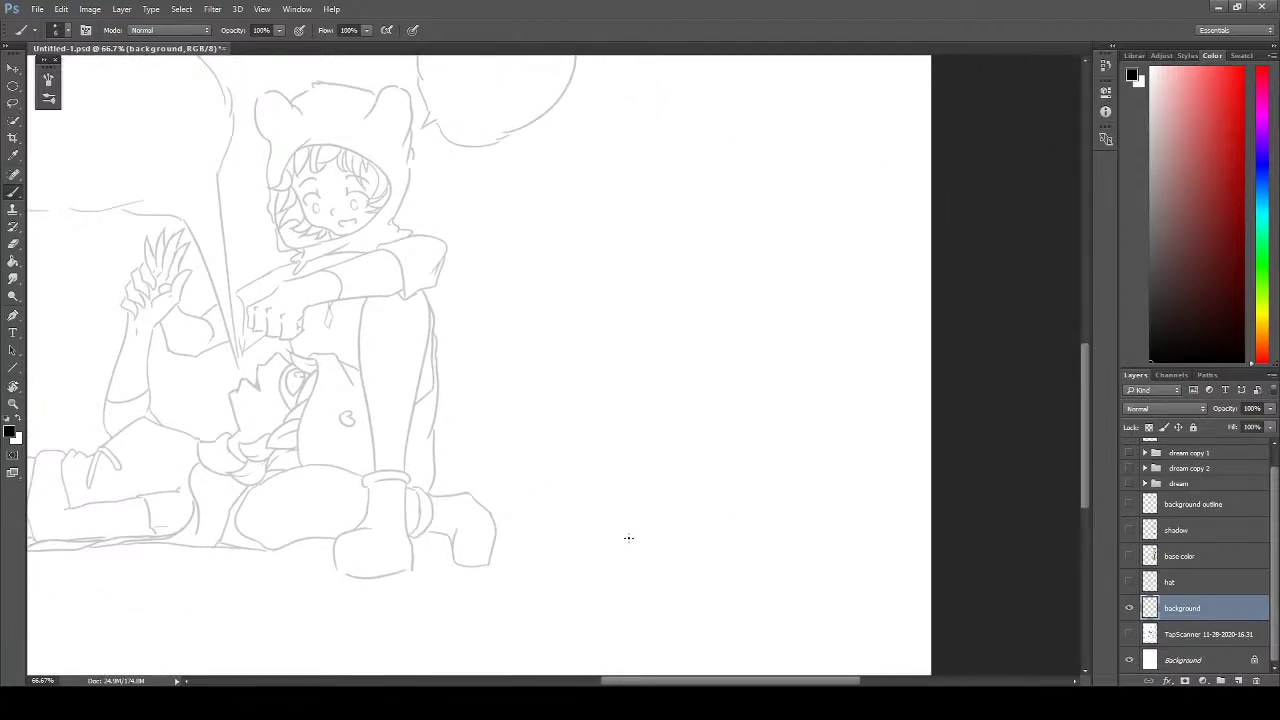
mouse_move(634, 537)
mouse_down()
mouse_move(631, 559)
mouse_move(647, 515)
mouse_up()
mouse_move(681, 446)
mouse_down()
mouse_move(676, 476)
mouse_move(709, 427)
mouse_move(740, 445)
mouse_move(747, 422)
mouse_move(775, 422)
mouse_move(730, 427)
mouse_move(755, 363)
mouse_up()
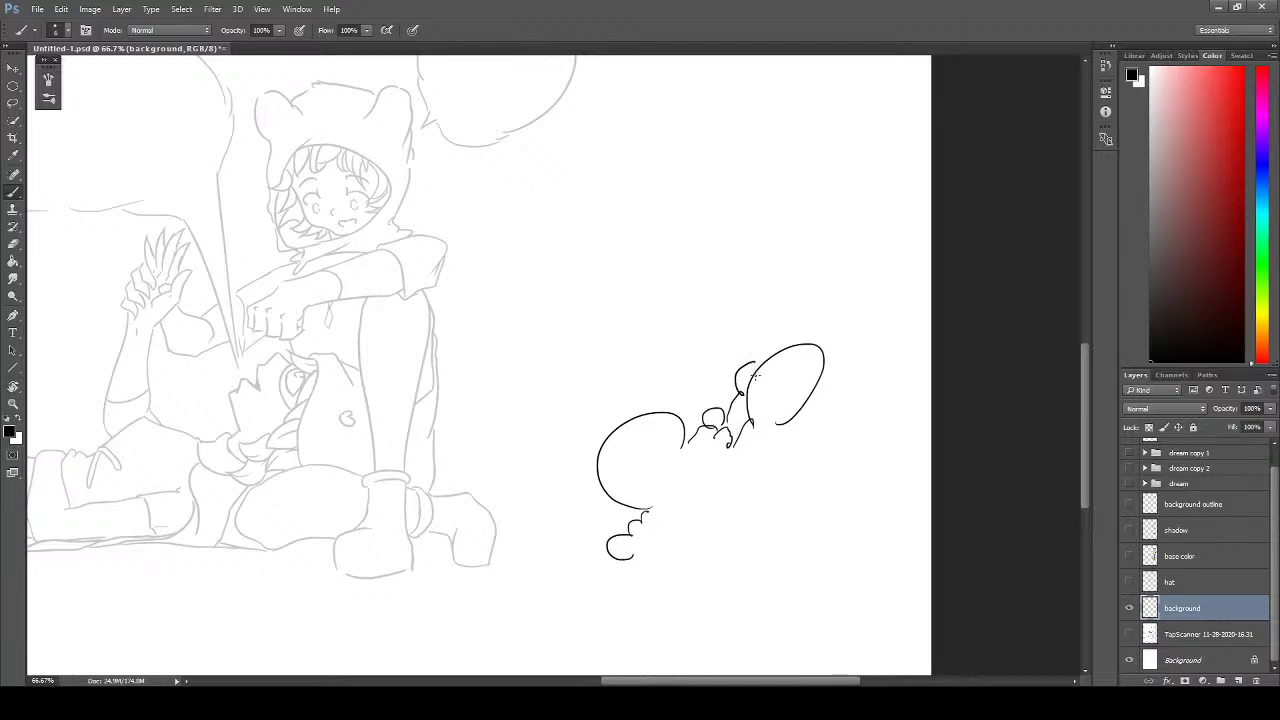
mouse_move(690, 422)
mouse_down()
mouse_move(676, 394)
mouse_move(707, 403)
mouse_up()
key(e)
drag(706, 321, 725, 390)
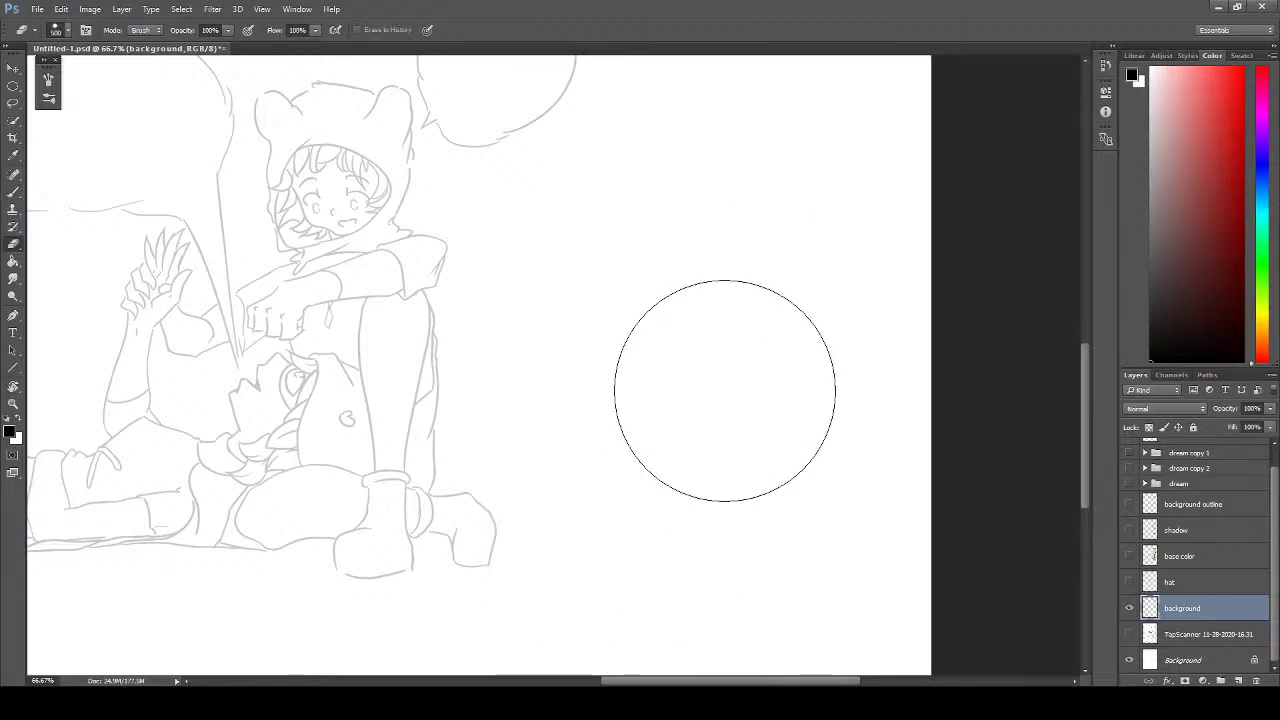
- Draw a wide black oval on the empty ground to the right of the seated figure's feet, discarding a first version
key(b)
mouse_move(577, 531)
mouse_down()
mouse_move(610, 517)
mouse_move(625, 527)
mouse_move(588, 528)
mouse_up()
key(e)
key(b)
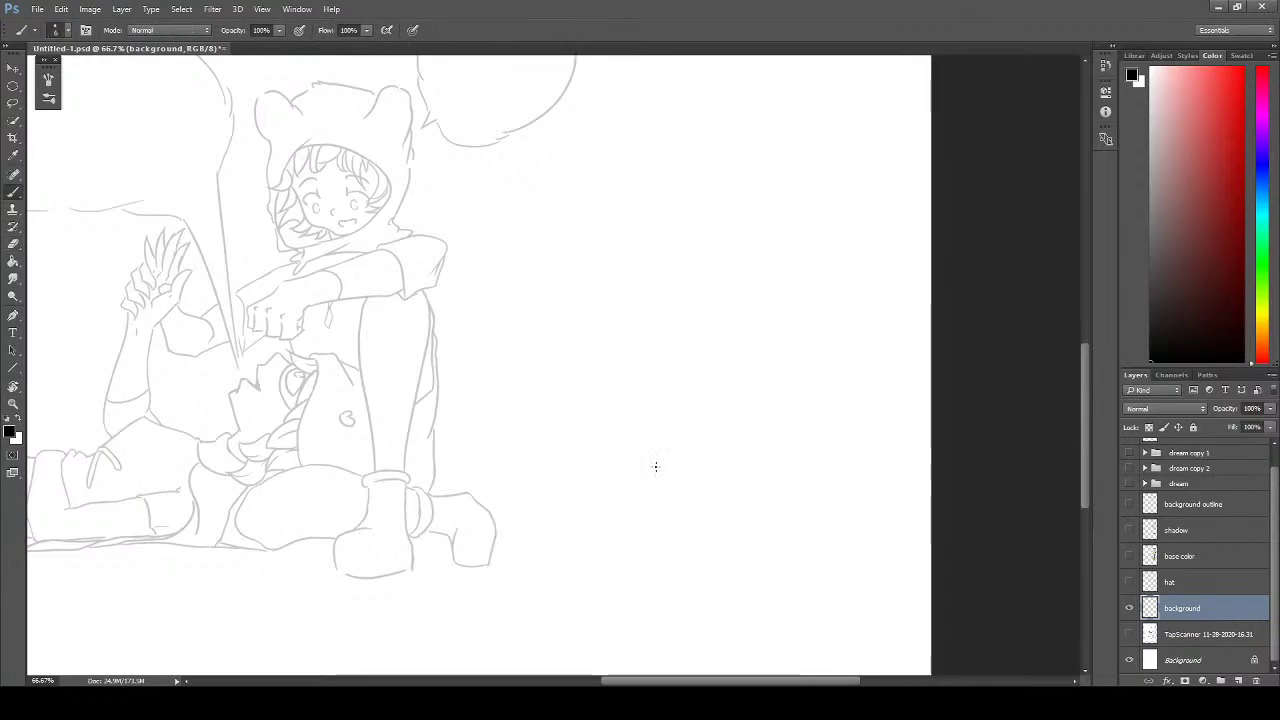
mouse_move(666, 420)
mouse_down()
mouse_move(608, 580)
mouse_move(871, 500)
mouse_move(595, 472)
mouse_up()
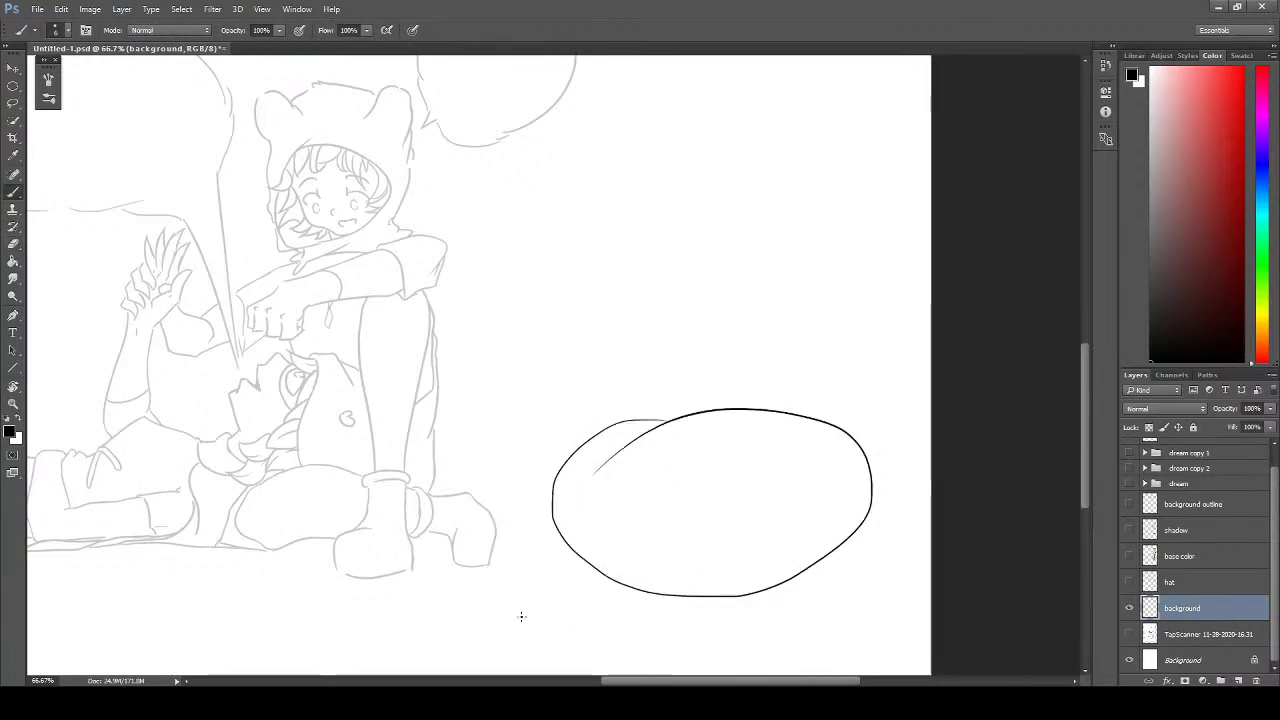
key(ctrl+alt+z)
key(ctrl+alt+z)
key(ctrl+alt+z)
key(ctrl+alt+z)
mouse_move(657, 418)
mouse_down()
mouse_move(600, 450)
mouse_move(737, 609)
mouse_move(823, 434)
mouse_move(625, 410)
mouse_up()
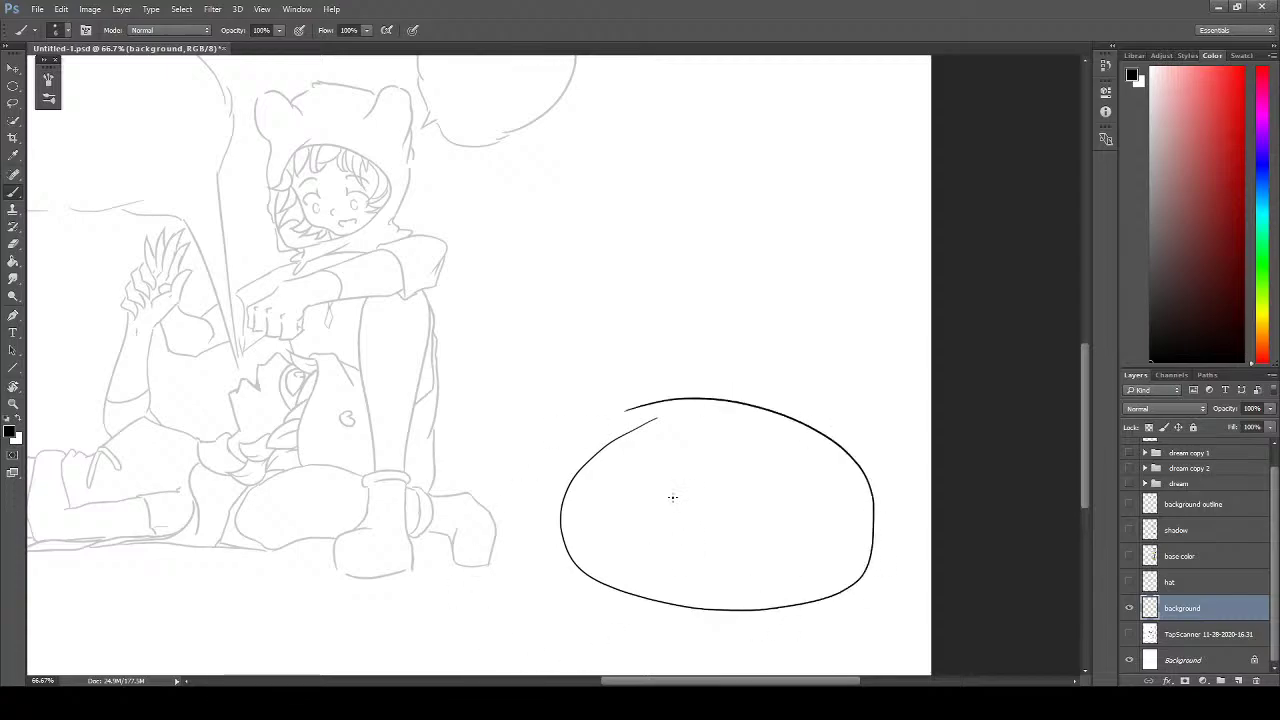
- Replace the oval beside the seated figure's feet with a wide bush outline made of a curved base and two rounded humps
key(ctrl+alt+z)
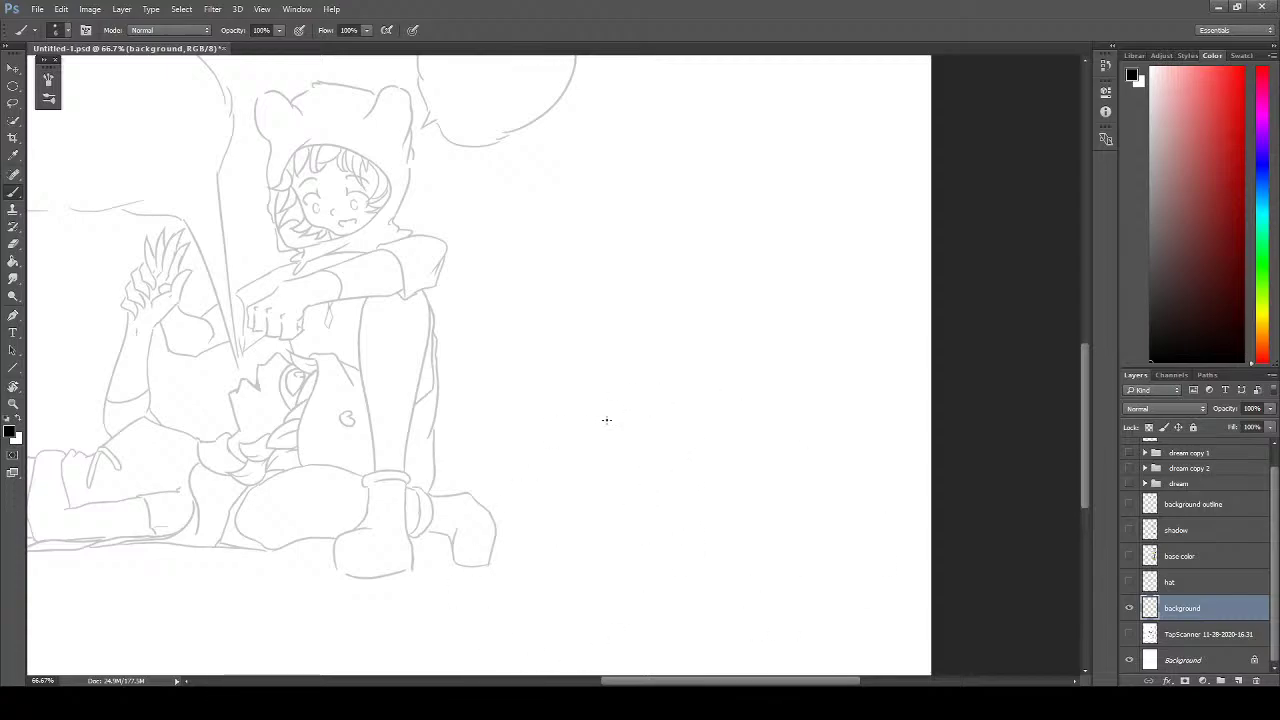
mouse_move(670, 400)
mouse_down()
mouse_move(843, 577)
mouse_move(625, 405)
mouse_up()
key(ctrl+alt+z)
mouse_move(575, 581)
mouse_down()
mouse_move(683, 603)
mouse_move(888, 560)
mouse_up()
key(ctrl+alt+z)
drag(616, 568, 879, 516)
mouse_move(616, 566)
mouse_down()
mouse_move(594, 496)
mouse_move(723, 349)
mouse_move(877, 509)
mouse_up()
key(ctrl+alt+z)
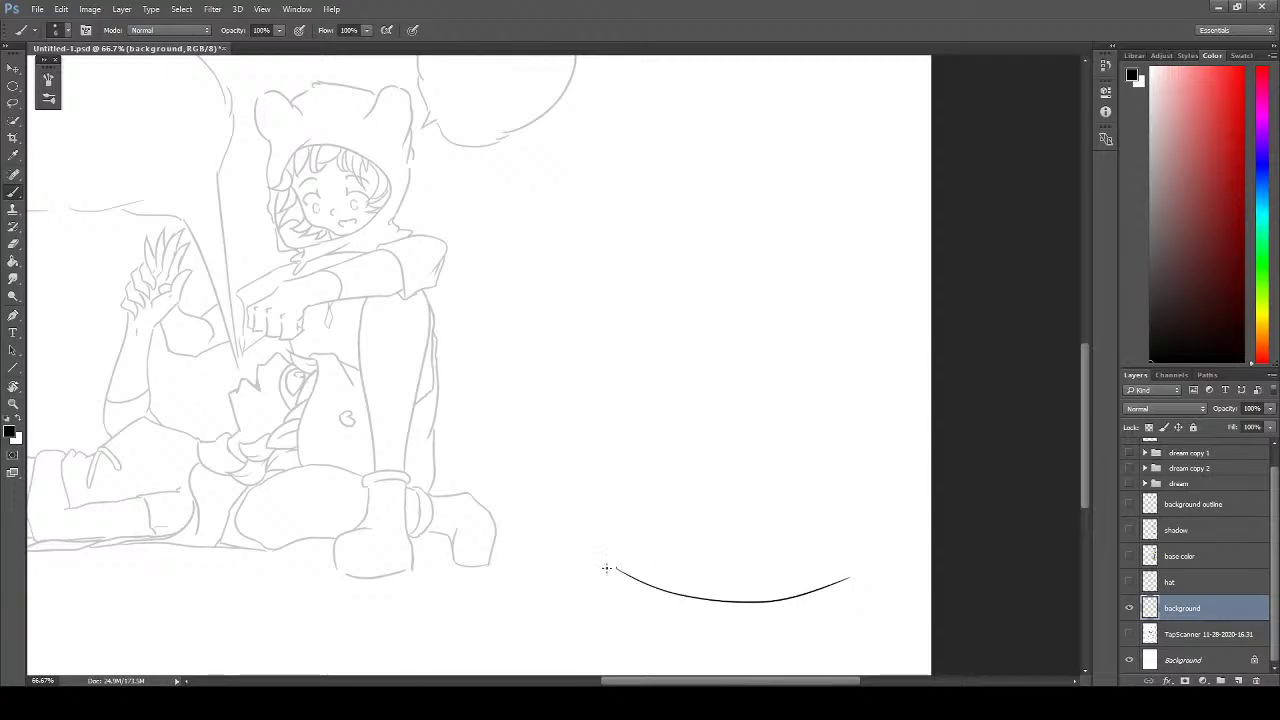
key(ctrl+alt+z)
drag(584, 576, 860, 562)
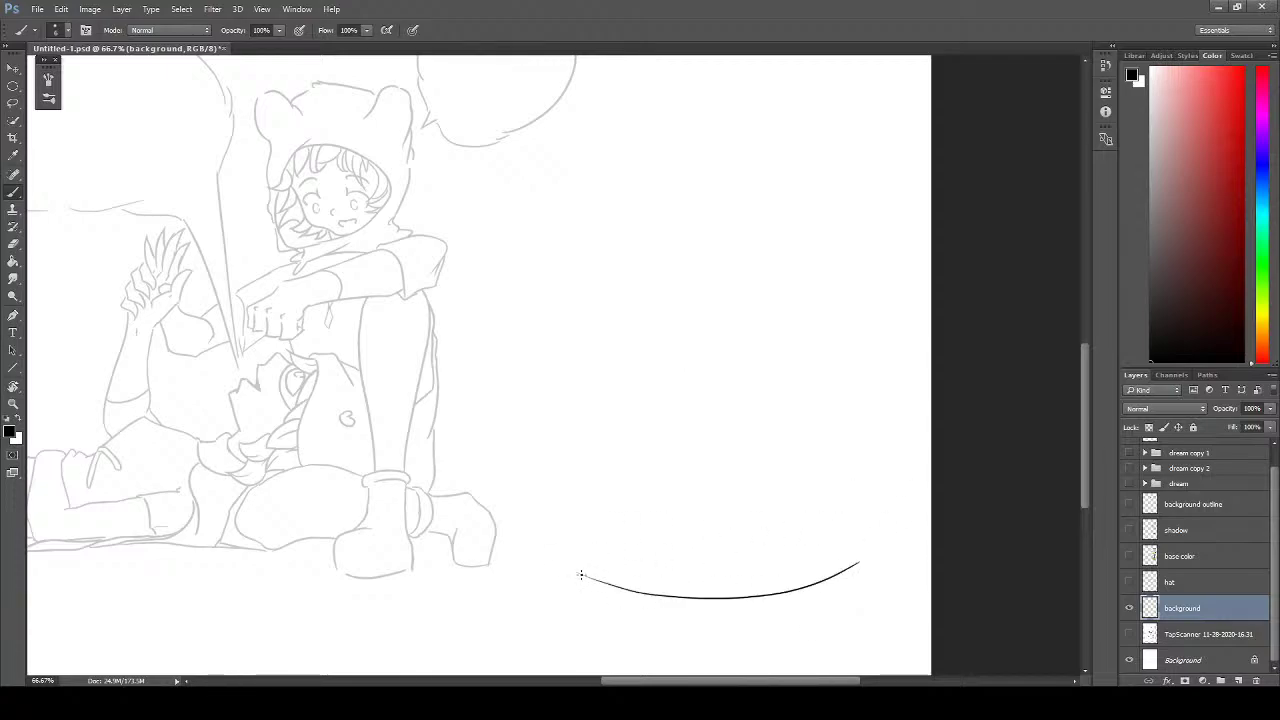
mouse_move(581, 575)
mouse_down()
mouse_move(579, 399)
mouse_move(770, 383)
mouse_up()
drag(866, 565, 742, 365)
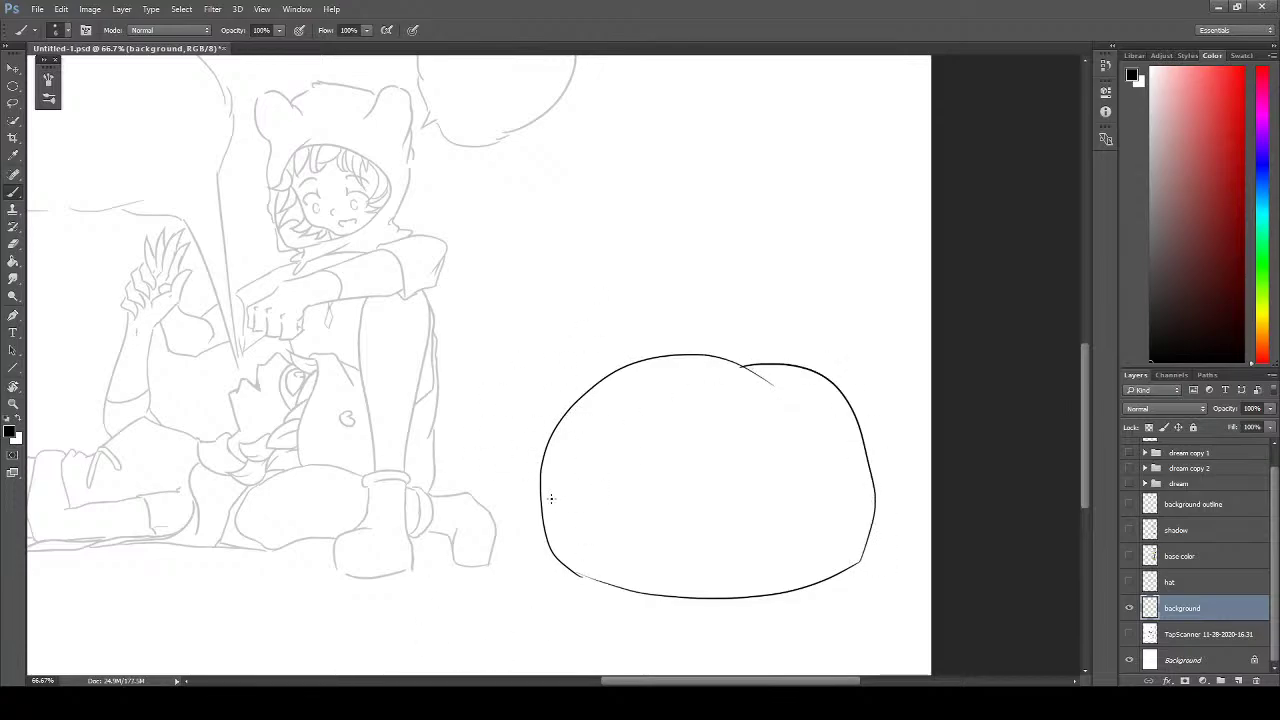
drag(525, 494, 583, 546)
drag(523, 500, 590, 530)
key(ctrl+z)
drag(522, 496, 586, 538)
key(ctrl+z)
drag(528, 501, 599, 548)
key(ctrl+alt+z)
key(ctrl+alt+z)
key(ctrl+alt+z)
mouse_move(524, 502)
mouse_down()
mouse_move(541, 476)
mouse_move(577, 558)
mouse_up()
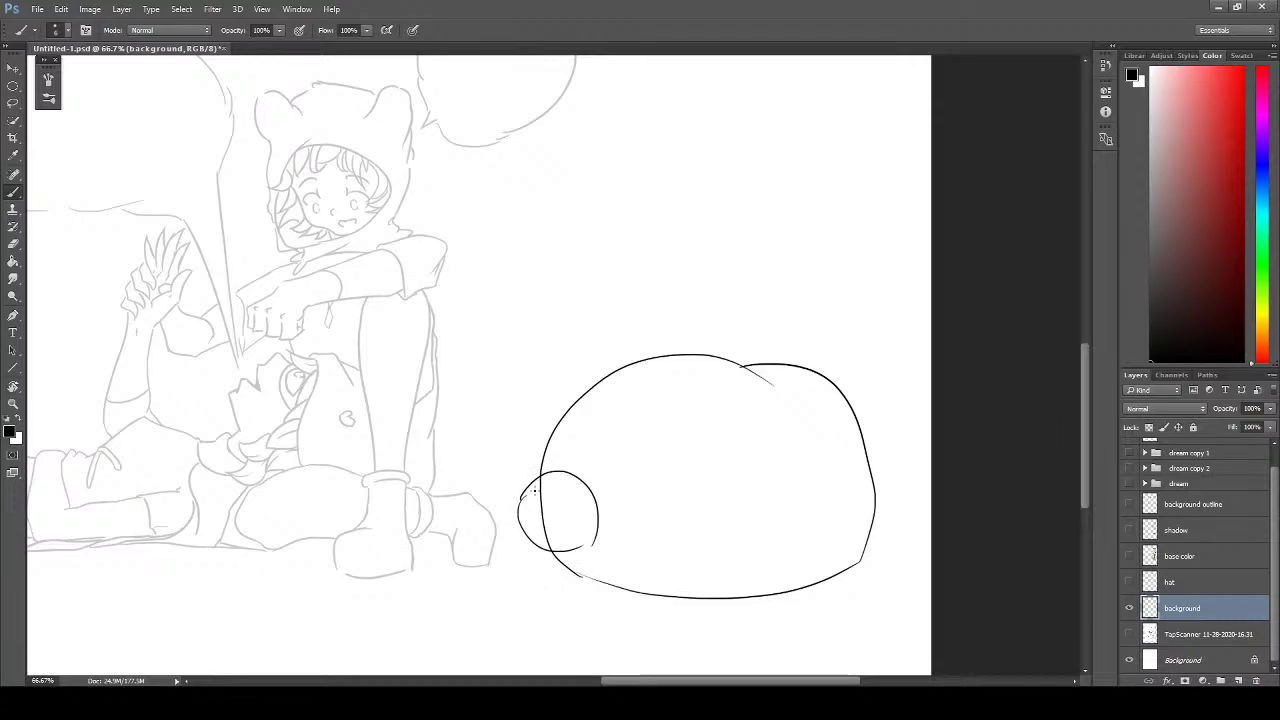
key(ctrl+alt+z)
mouse_move(519, 495)
mouse_down()
mouse_move(574, 509)
mouse_move(583, 546)
mouse_up()
drag(568, 490, 575, 497)
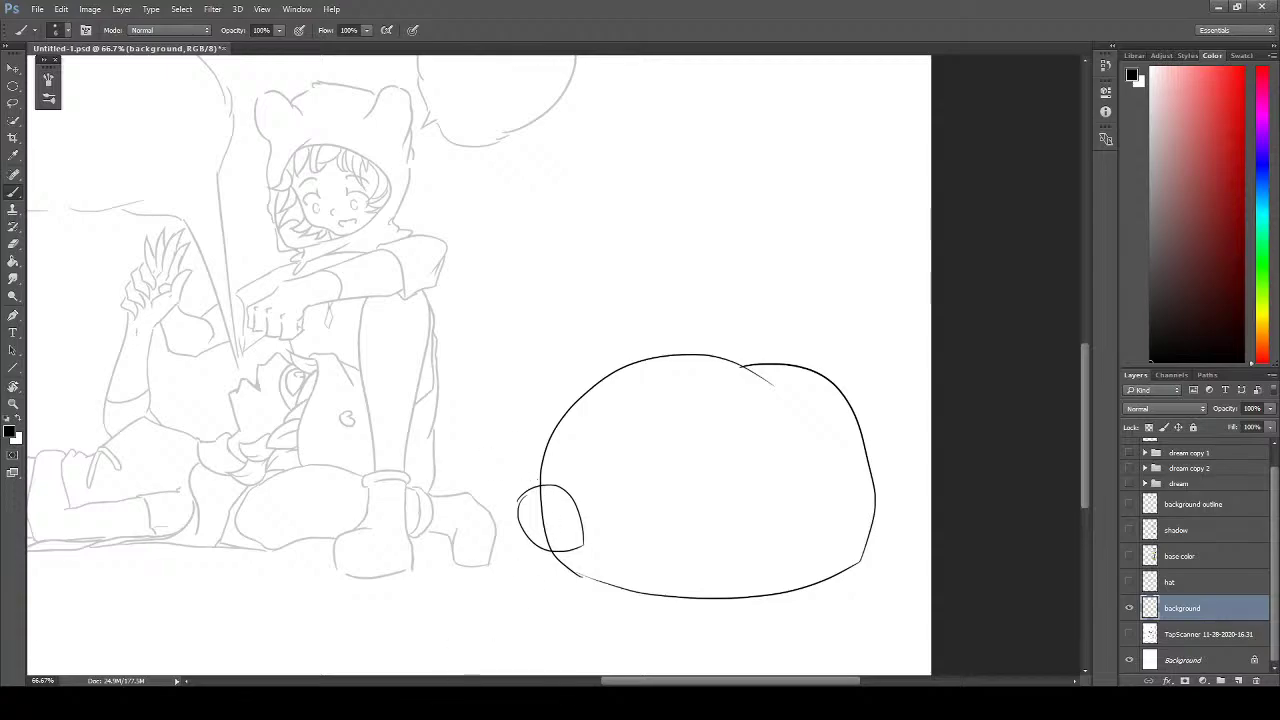
key(ctrl+alt+z)
mouse_move(524, 500)
mouse_down()
mouse_move(517, 508)
mouse_move(572, 546)
mouse_up()
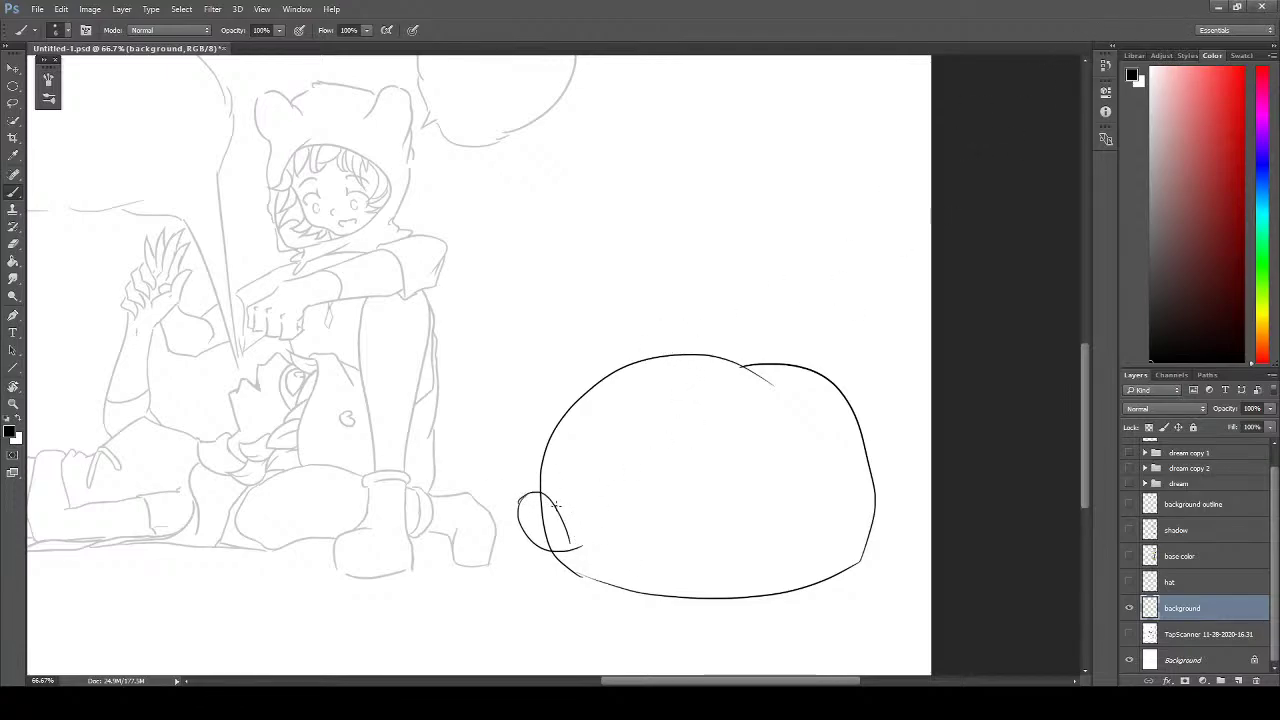
key(ctrl+z)
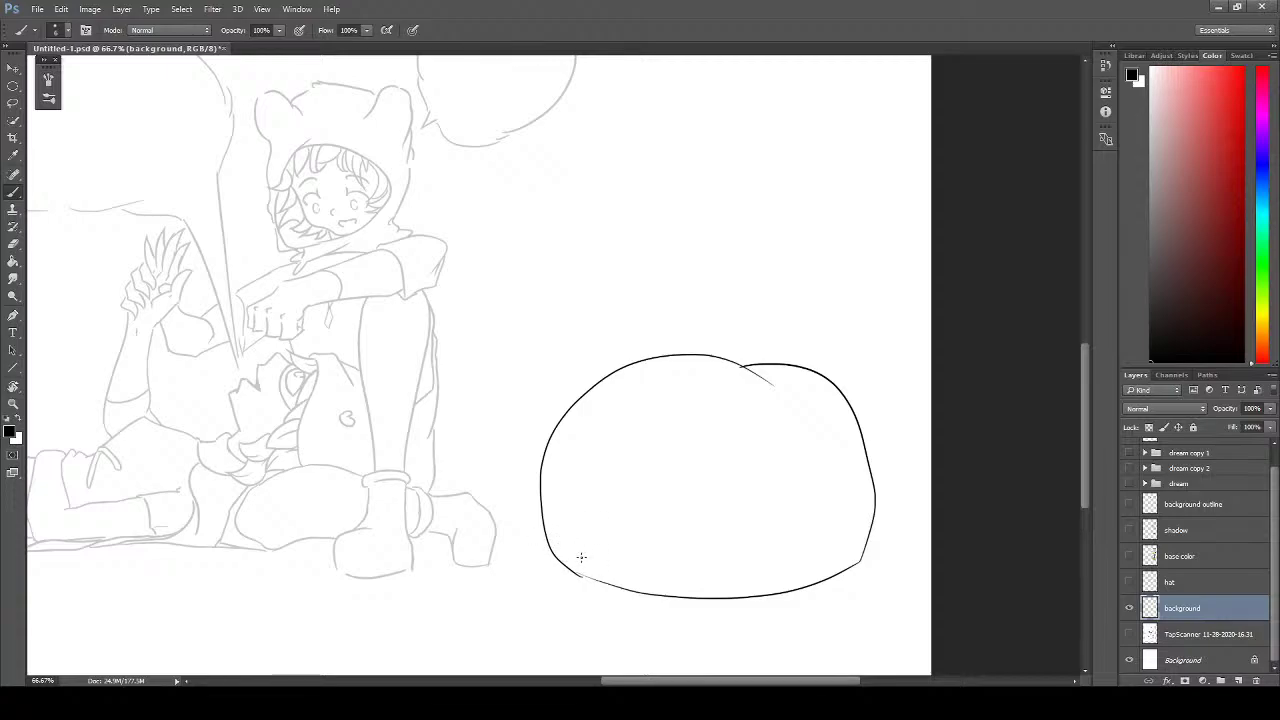
- Draw a rounded lobe over the bush's lower-left edge and large and small leaf loops around its top and right sides
mouse_move(558, 564)
mouse_down()
mouse_move(570, 469)
mouse_move(594, 561)
mouse_up()
key(ctrl+z)
drag(522, 508, 594, 540)
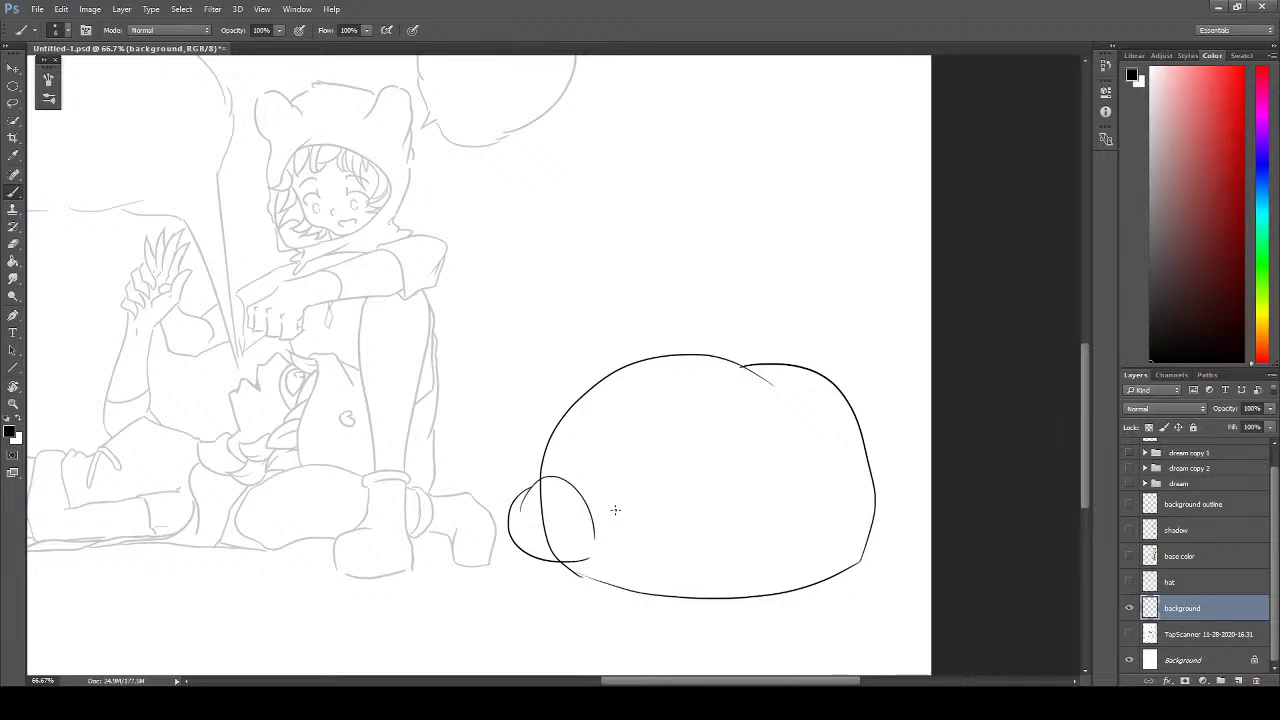
mouse_move(572, 488)
mouse_down()
mouse_move(577, 466)
mouse_move(587, 482)
mouse_up()
key(ctrl+z)
mouse_move(548, 444)
mouse_down()
mouse_move(592, 358)
mouse_move(598, 374)
mouse_move(665, 354)
mouse_move(731, 294)
mouse_move(704, 391)
mouse_move(758, 380)
mouse_move(780, 350)
mouse_move(786, 368)
mouse_move(890, 346)
mouse_move(798, 386)
mouse_move(797, 477)
mouse_up()
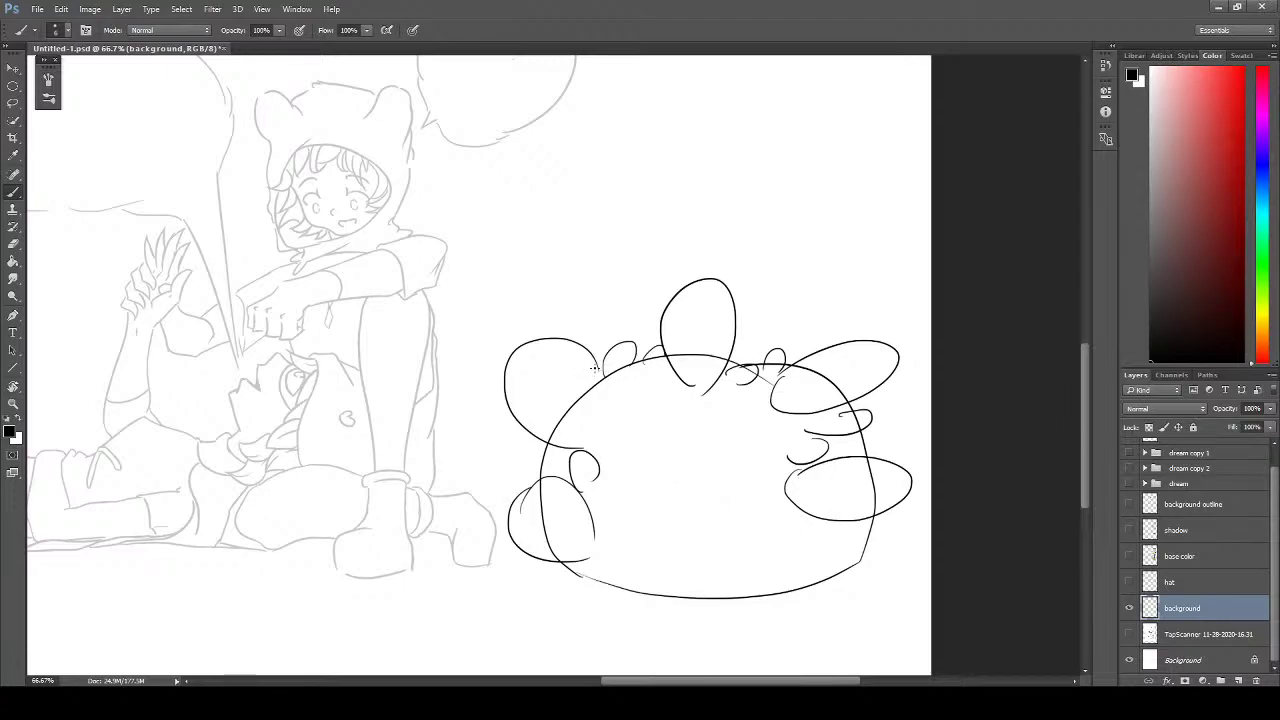
- Draw a large C-shaped leaf curve inside the bush's upper-left part, discarding the first attempts
mouse_move(600, 363)
mouse_down()
mouse_move(599, 440)
mouse_move(592, 411)
mouse_move(634, 408)
mouse_move(572, 446)
mouse_move(585, 360)
mouse_move(591, 372)
mouse_move(599, 353)
mouse_move(566, 446)
mouse_up()
key(ctrl+z)
key(ctrl+z)
key(ctrl+z)
drag(630, 370, 656, 461)
key(ctrl+z)
drag(603, 372, 637, 474)
drag(631, 366, 638, 432)
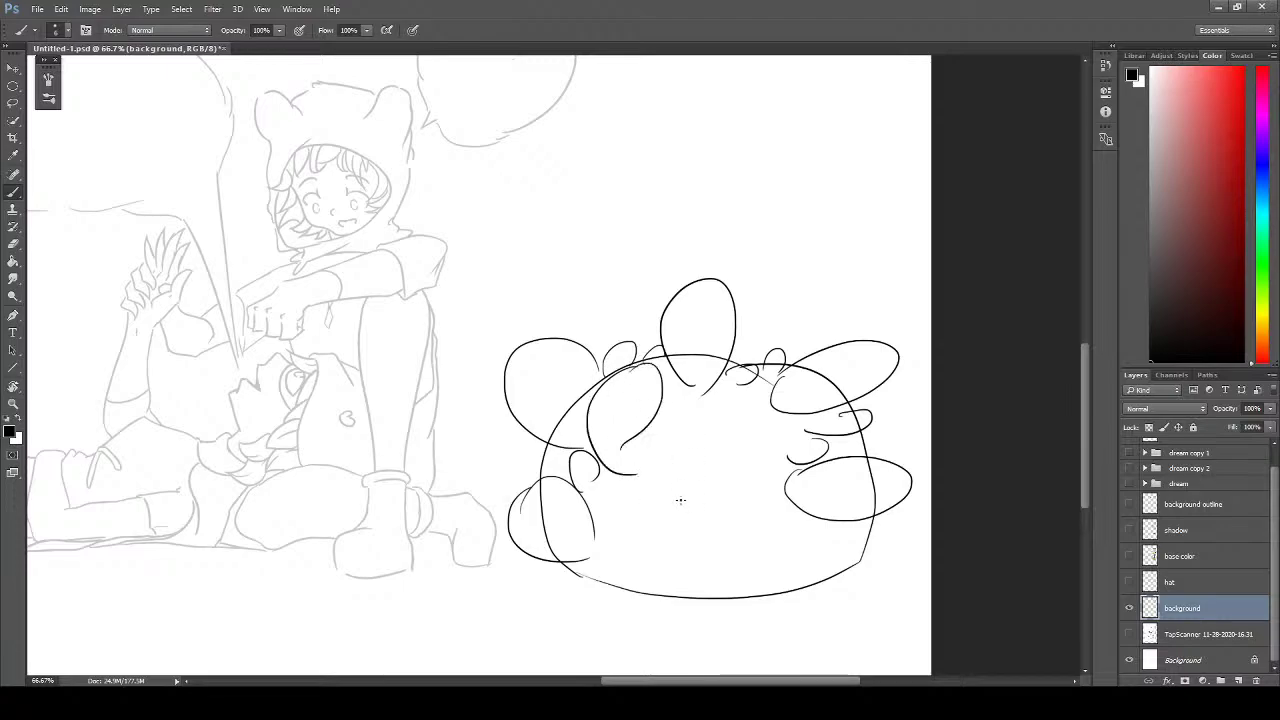
key(ctrl+z)
mouse_move(626, 366)
mouse_down()
mouse_move(673, 404)
mouse_move(618, 484)
mouse_up()
key(ctrl+z)
mouse_move(638, 368)
mouse_down()
mouse_move(676, 405)
mouse_move(632, 492)
mouse_up()
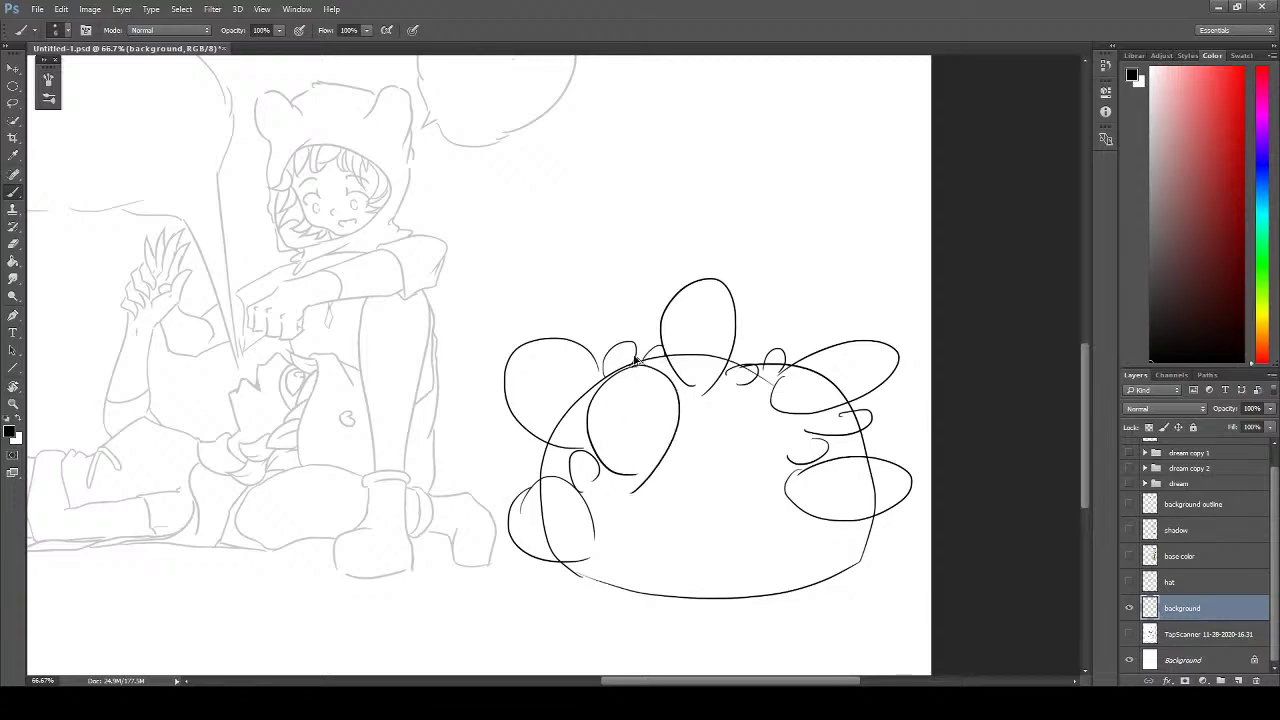
key(ctrl+z)
drag(638, 364, 626, 456)
key(ctrl+z)
drag(638, 366, 640, 487)
key(ctrl+z)
mouse_move(636, 362)
mouse_down()
mouse_move(676, 416)
mouse_move(615, 482)
mouse_up()
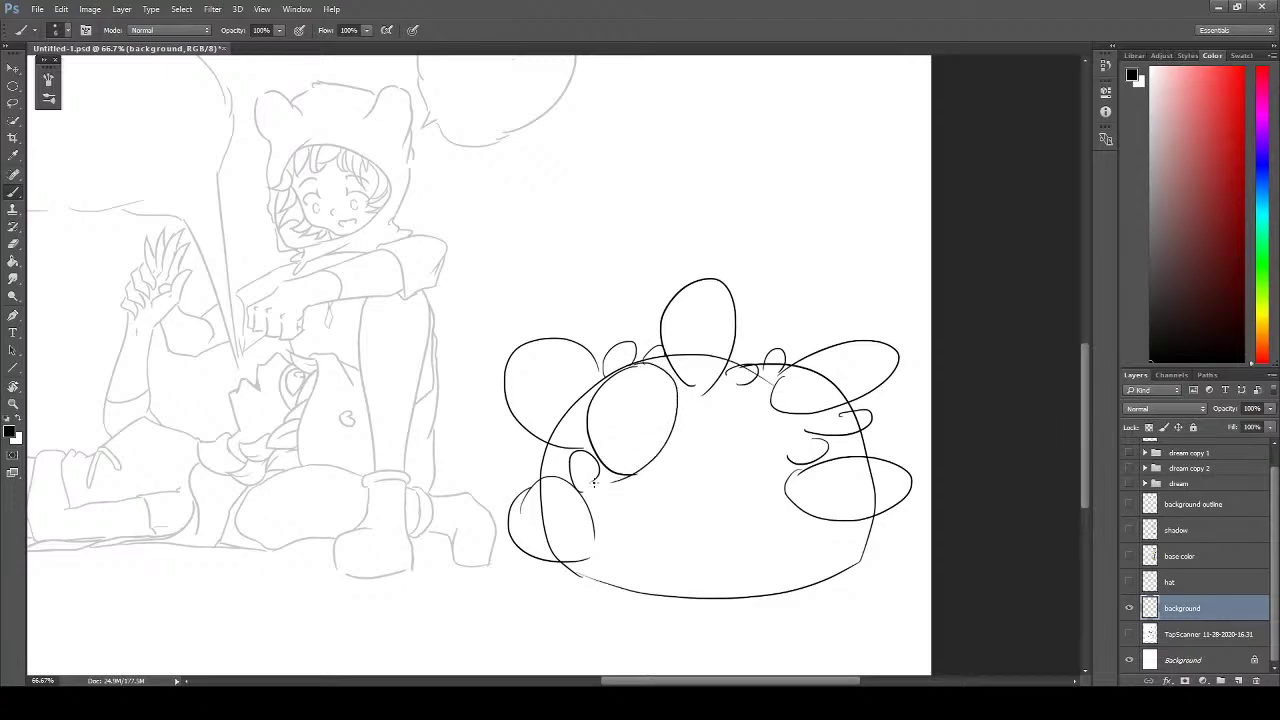
key(ctrl+z)
mouse_move(664, 398)
mouse_down()
mouse_move(631, 491)
mouse_move(746, 504)
mouse_up()
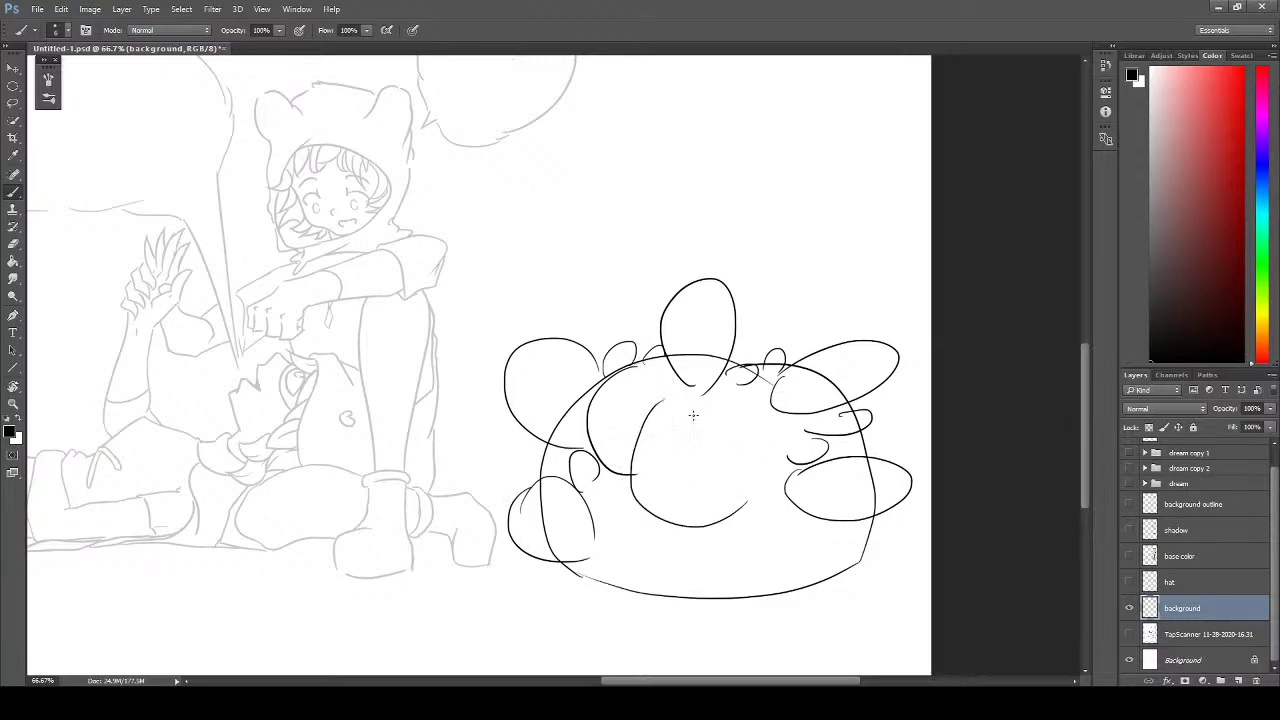
drag(684, 397, 738, 537)
key(ctrl+z)
key(ctrl+z)
- Draw a small oval leaf just inside the bush's top edge, within the large C-shaped curve
drag(641, 364, 656, 411)
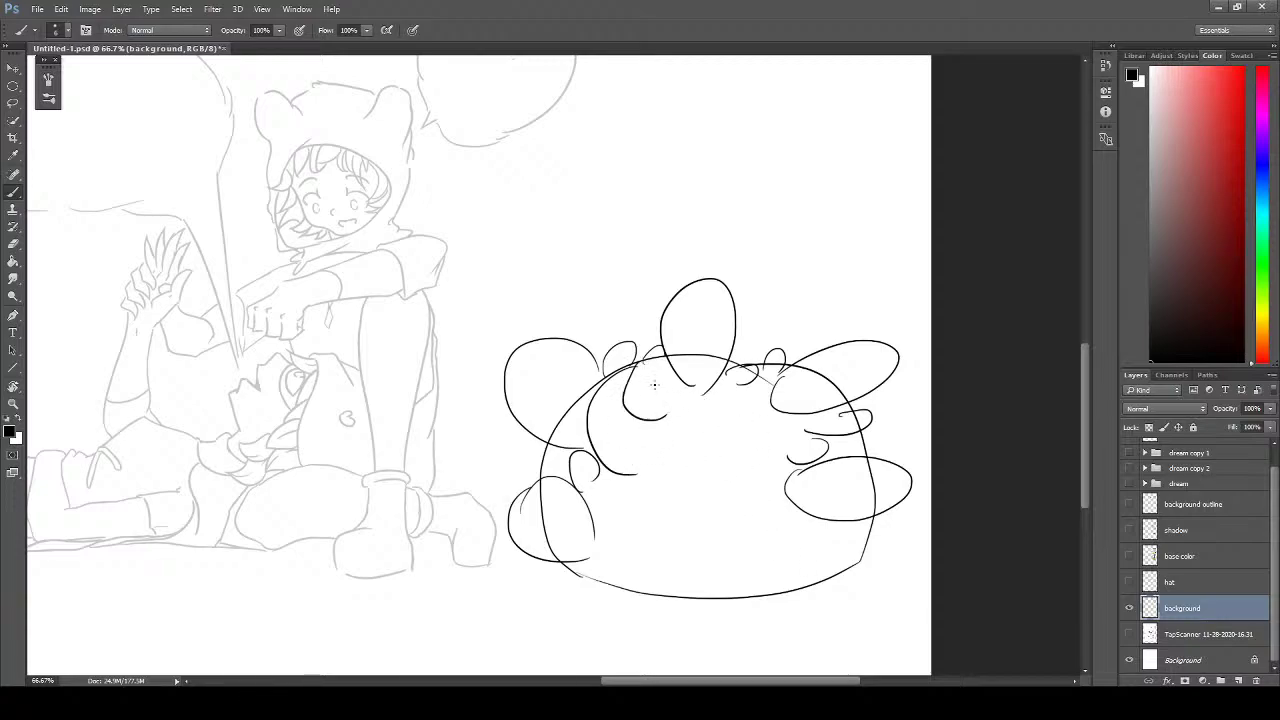
key(ctrl+z)
drag(641, 363, 656, 411)
drag(654, 359, 652, 424)
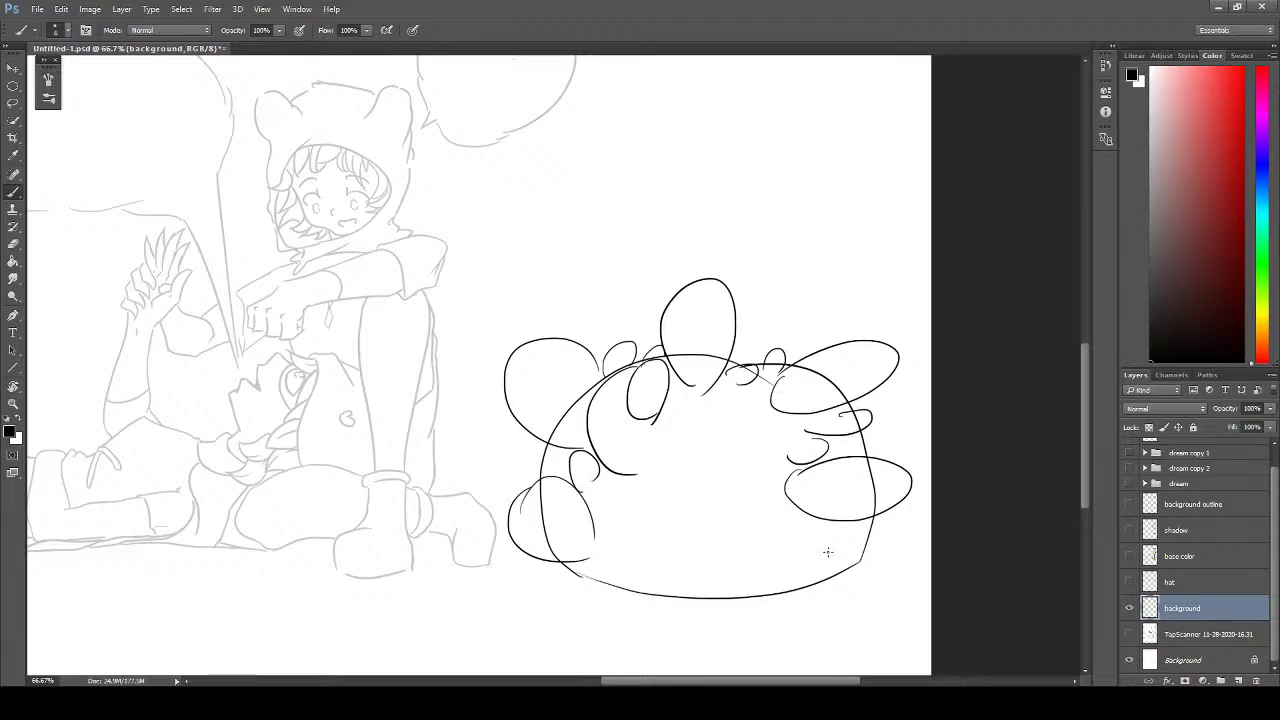
- Add overlapping leaf loops at the bush's lower-right and lower-left corners and a second curve along its base
mouse_move(804, 506)
mouse_down()
mouse_move(820, 512)
mouse_move(789, 503)
mouse_up()
key(ctrl+z)
drag(806, 550, 828, 526)
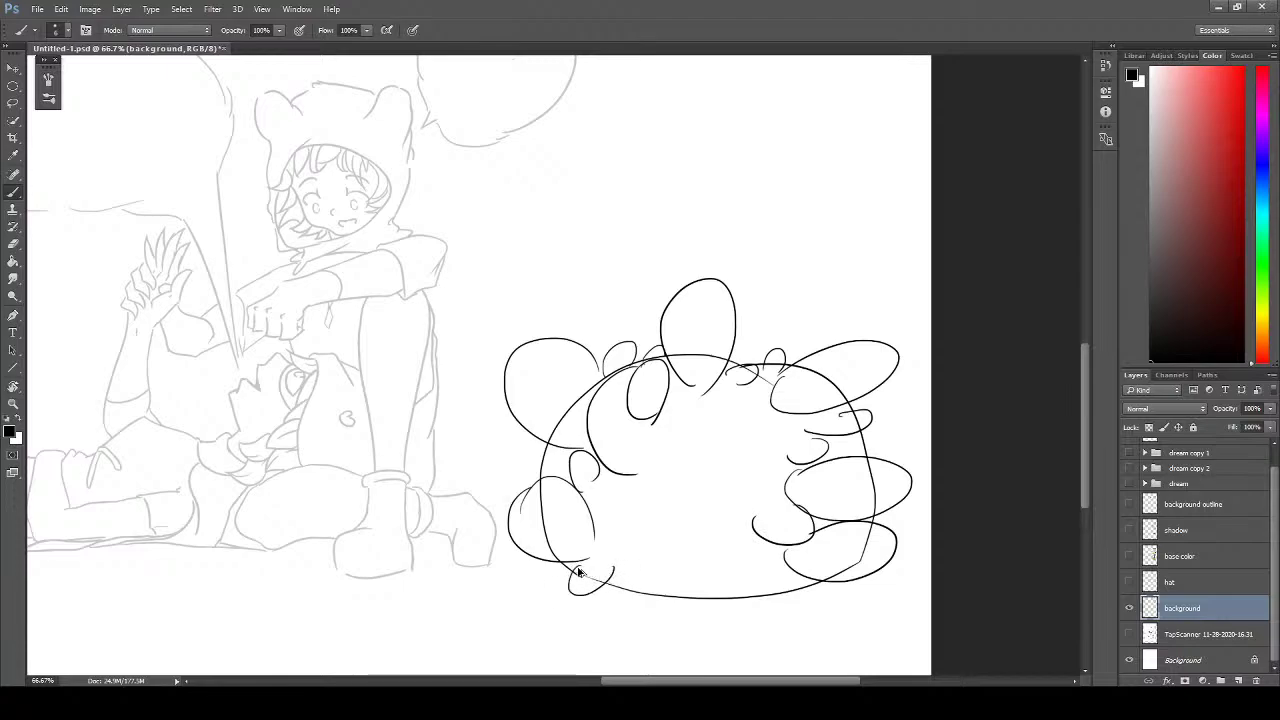
mouse_move(586, 562)
mouse_down()
mouse_move(608, 583)
mouse_move(647, 577)
mouse_move(661, 596)
mouse_move(614, 586)
mouse_move(694, 604)
mouse_move(781, 561)
mouse_up()
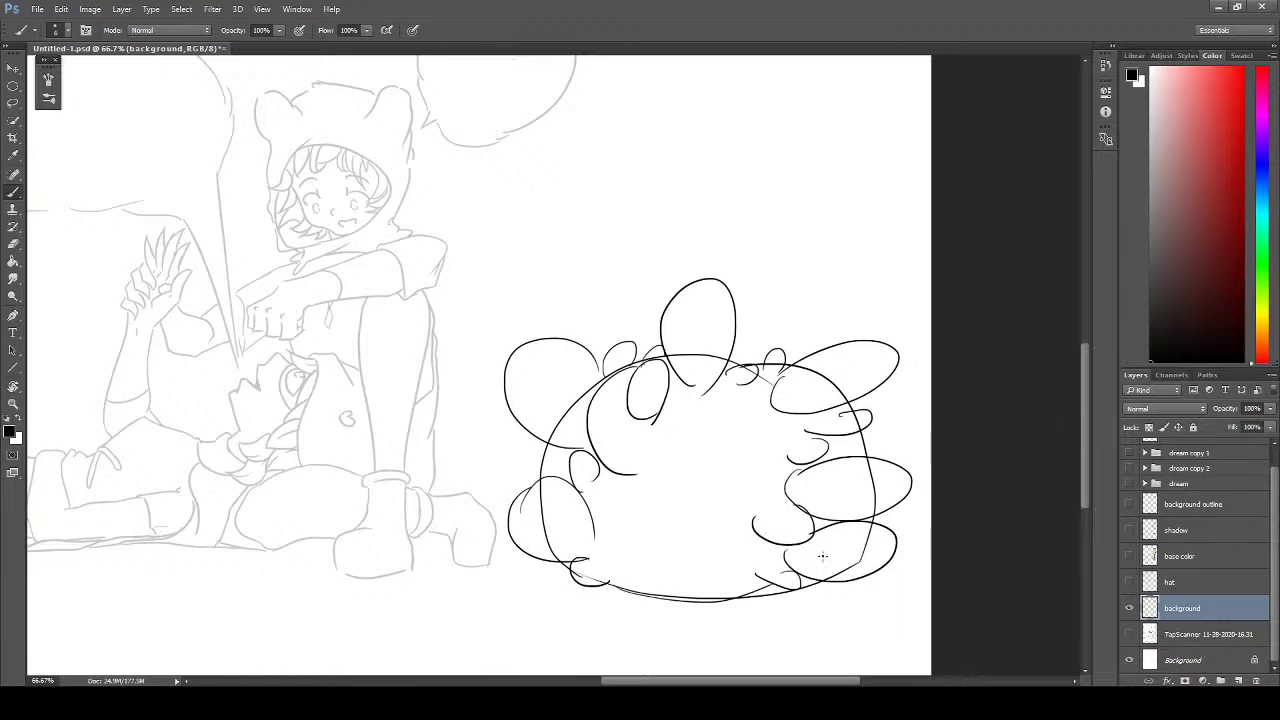
scroll(822, 556, up, 3)
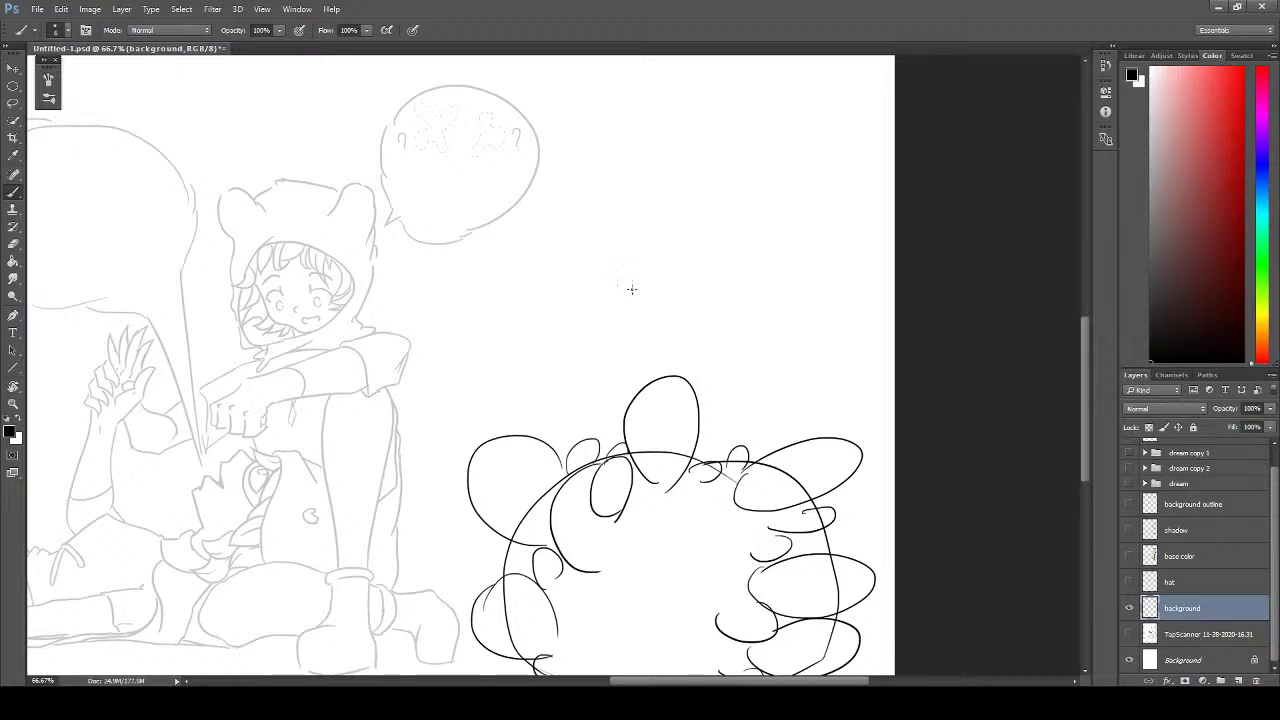
drag(638, 372, 653, 92)
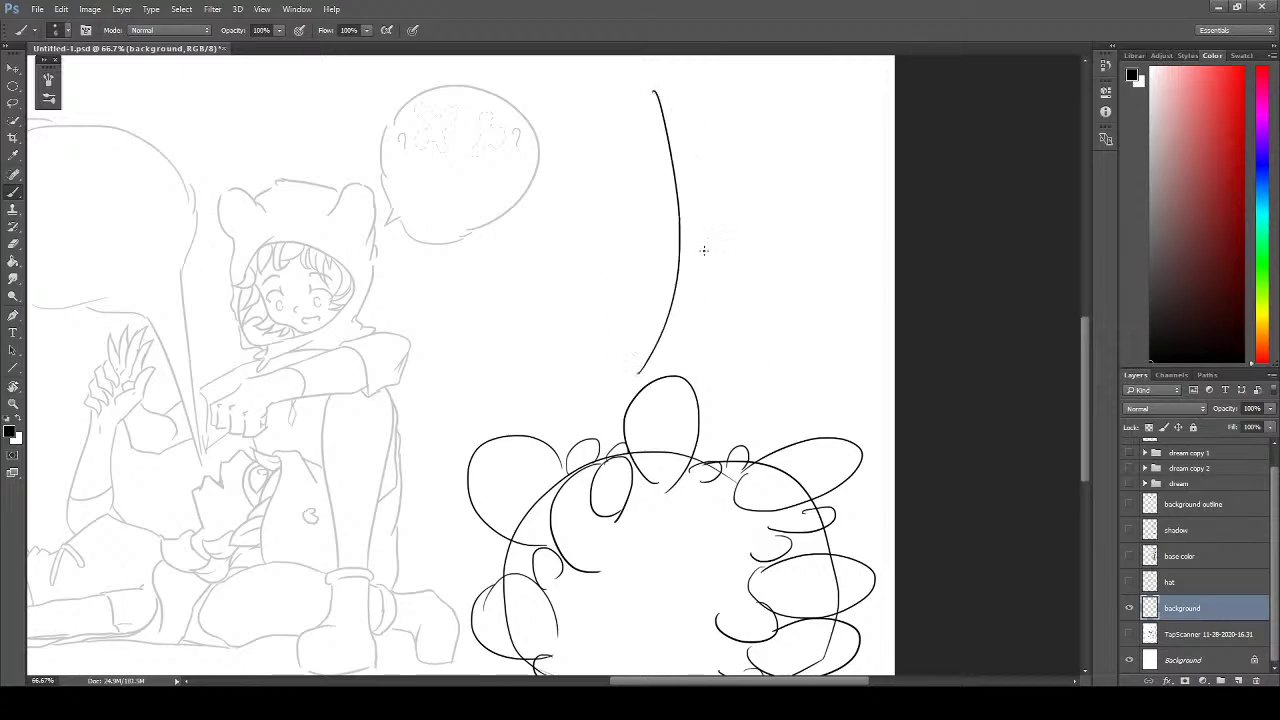
mouse_move(703, 250)
mouse_down()
mouse_move(643, 251)
mouse_move(623, 277)
mouse_move(646, 337)
mouse_move(646, 420)
mouse_up()
drag(614, 574, 493, 182)
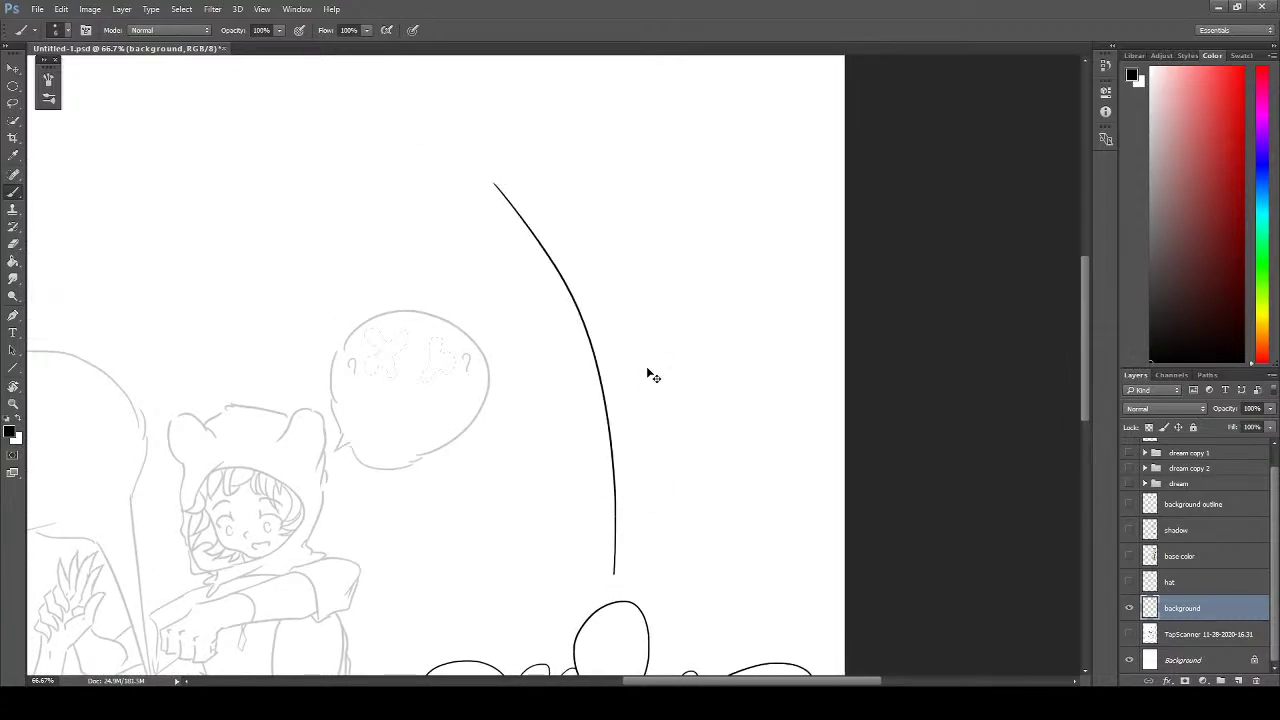
key(ctrl+z)
mouse_move(603, 594)
mouse_down()
mouse_move(602, 431)
mouse_move(481, 134)
mouse_up()
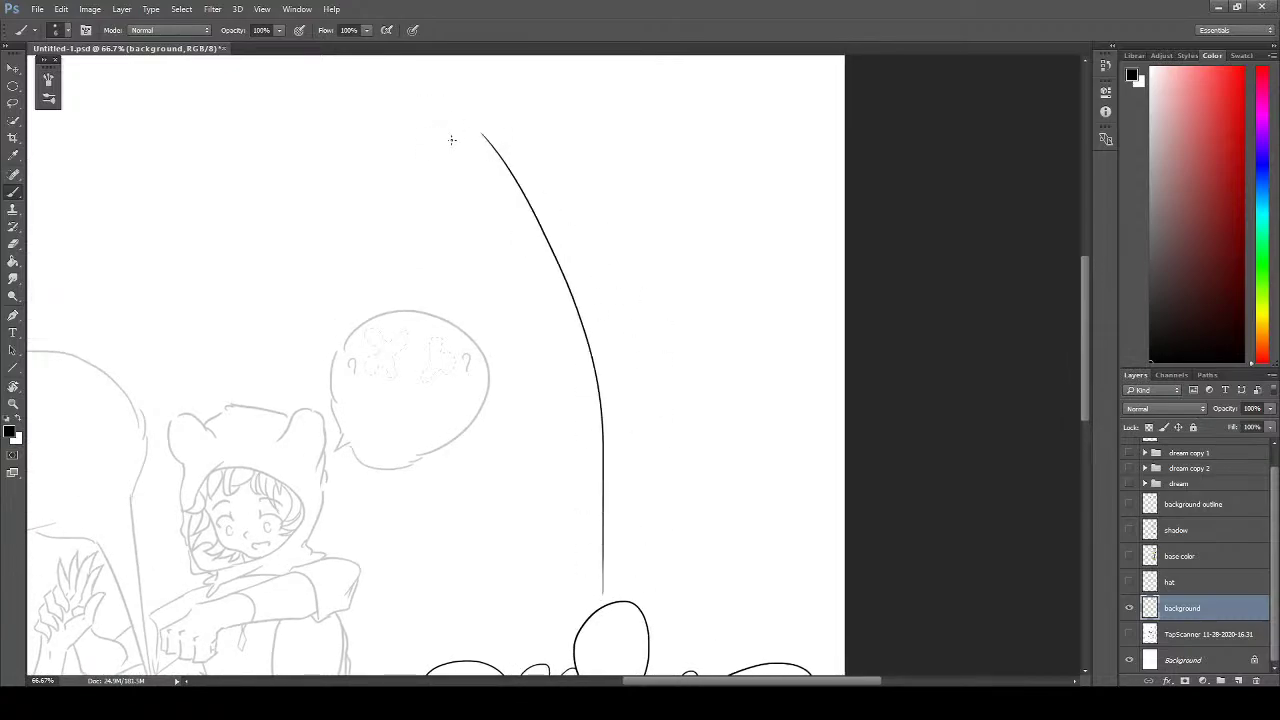
key(ctrl+z)
drag(565, 598, 537, 177)
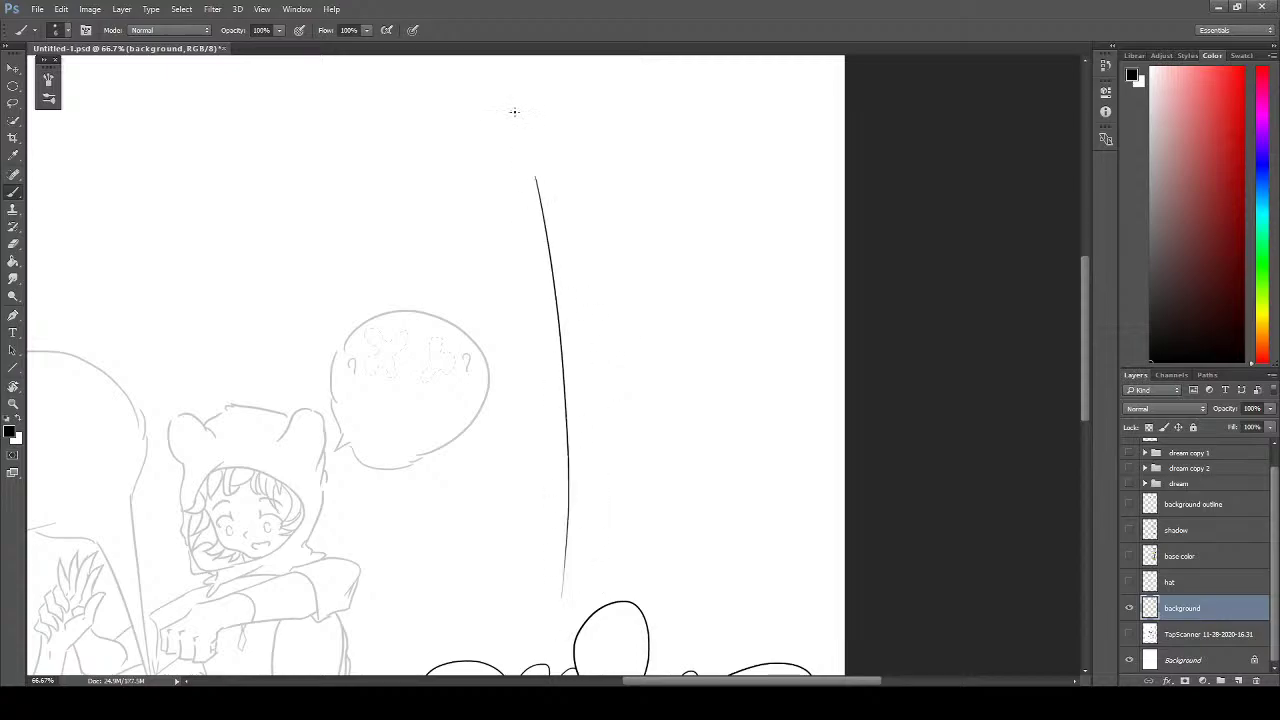
key(ctrl+z)
drag(551, 632, 534, 254)
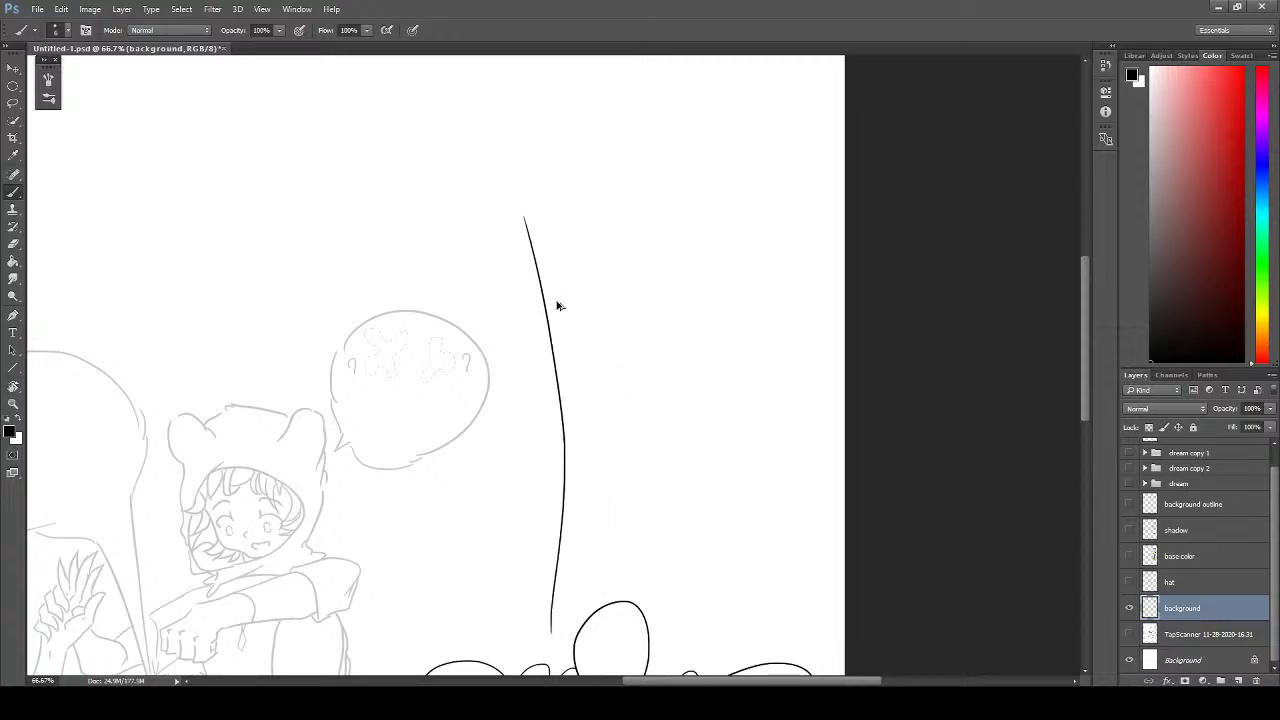
key(ctrl+z)
- Draw a tree trunk's long left edge rising above the bush, and add leaf loops between the bush and the canvas's right edge
drag(553, 652, 536, 180)
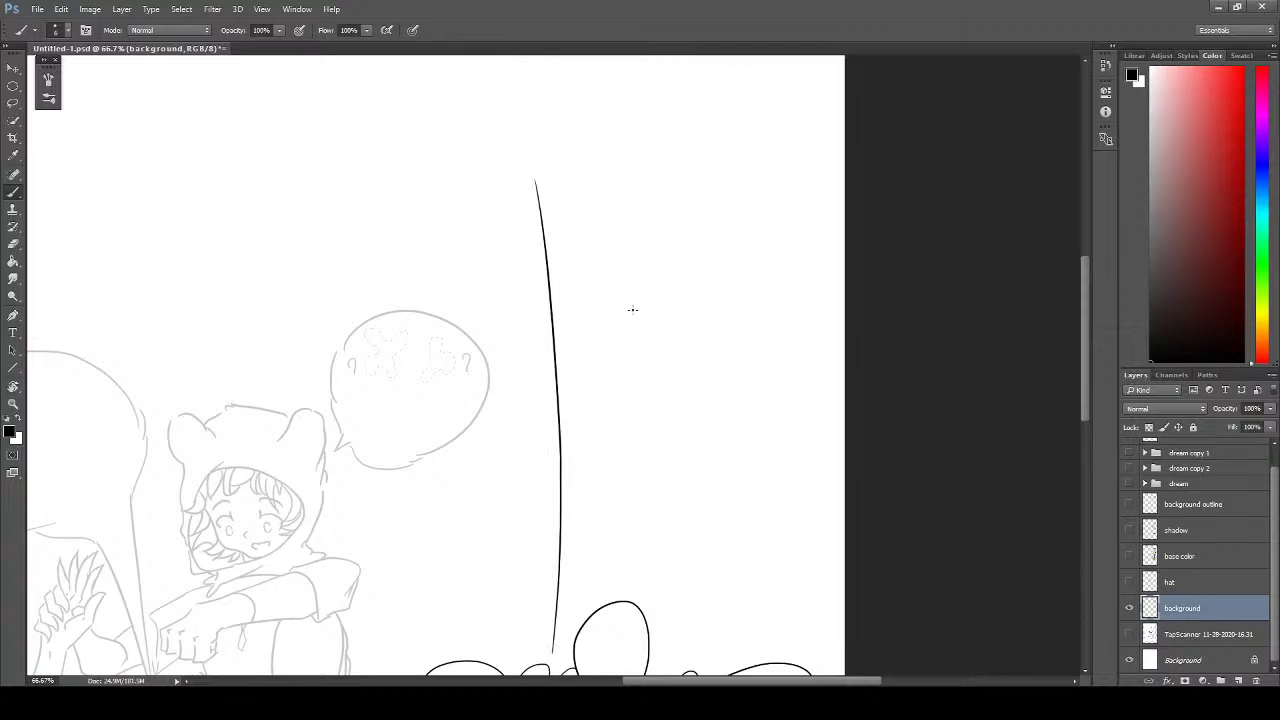
drag(623, 380, 571, 229)
mouse_move(675, 348)
mouse_down()
mouse_move(631, 369)
mouse_move(634, 251)
mouse_up()
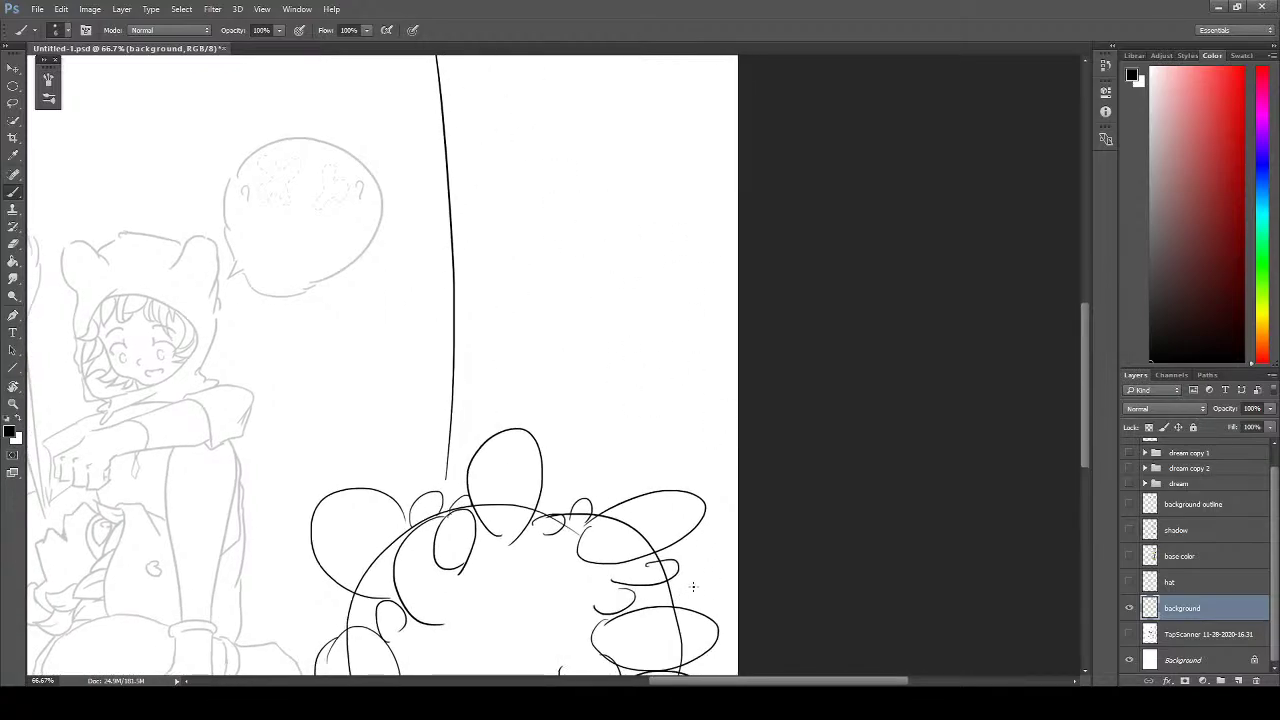
mouse_move(690, 578)
mouse_down()
mouse_move(729, 519)
mouse_move(749, 563)
mouse_up()
drag(650, 657, 668, 414)
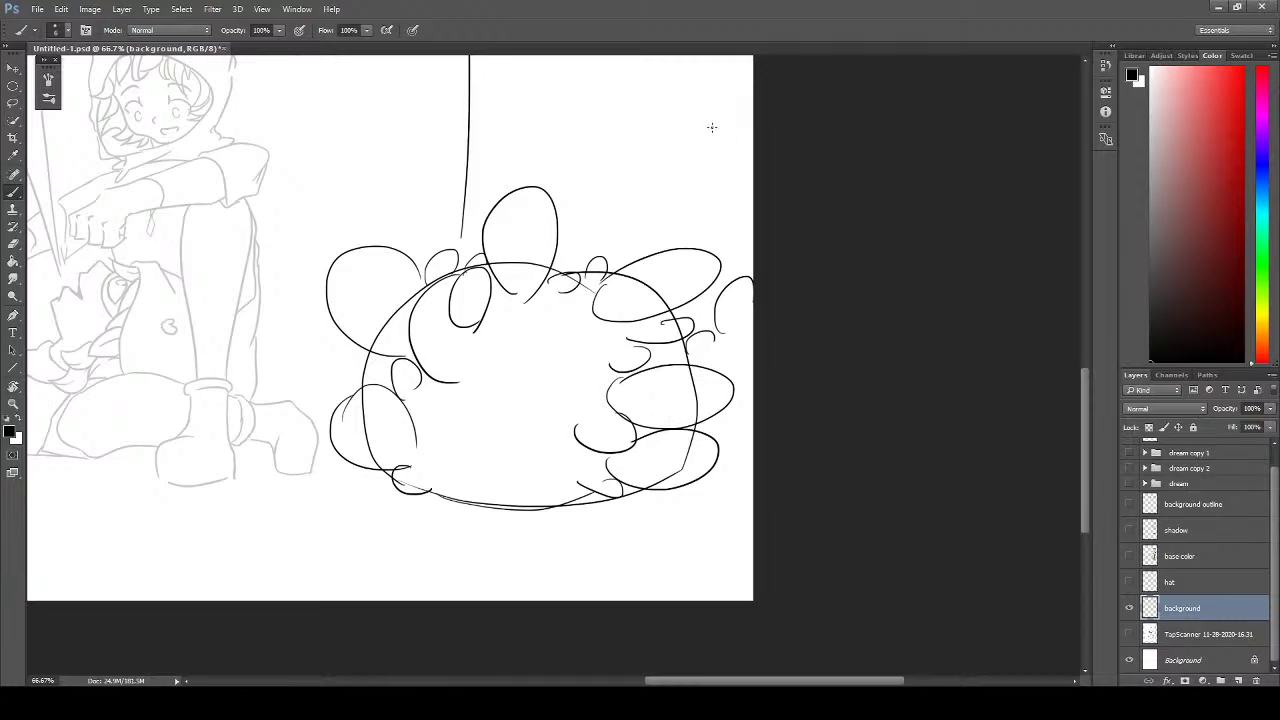
- Draw the trunk's right edge as a long line flaring outward down to the bush, discarding the first attempts
mouse_move(620, 209)
mouse_down()
mouse_move(600, 490)
mouse_move(560, 612)
mouse_up()
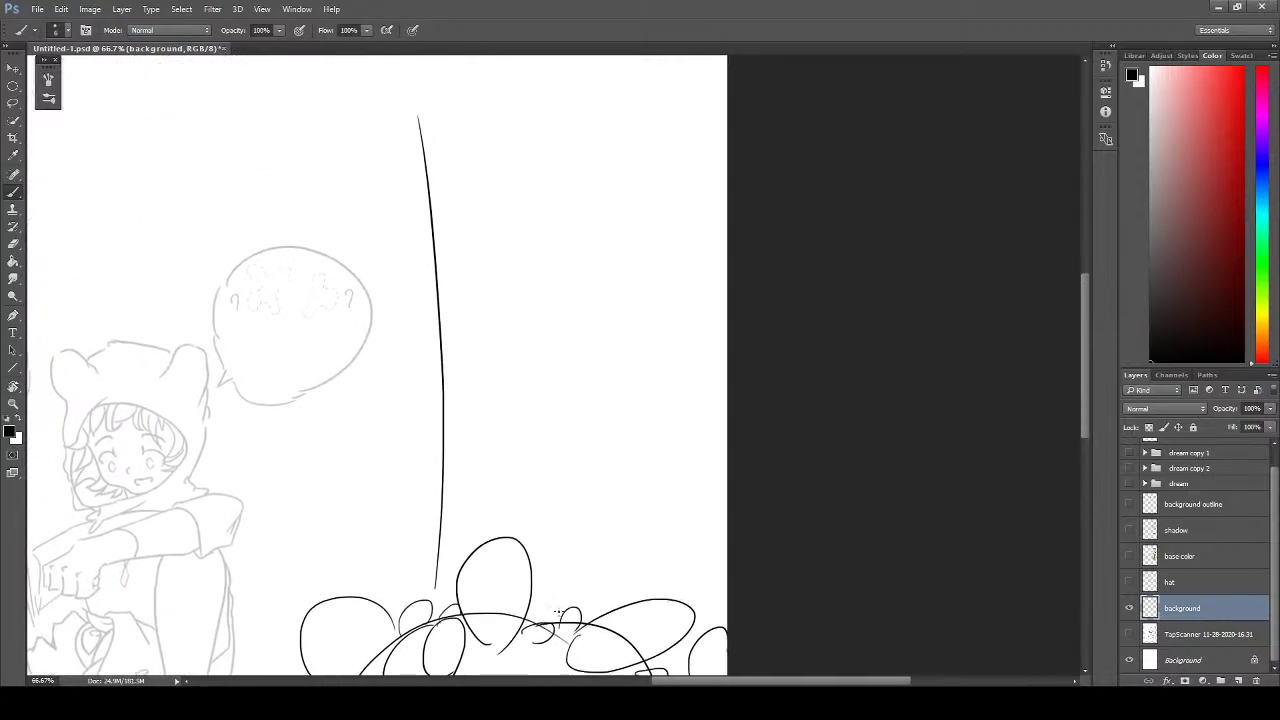
drag(617, 147, 655, 648)
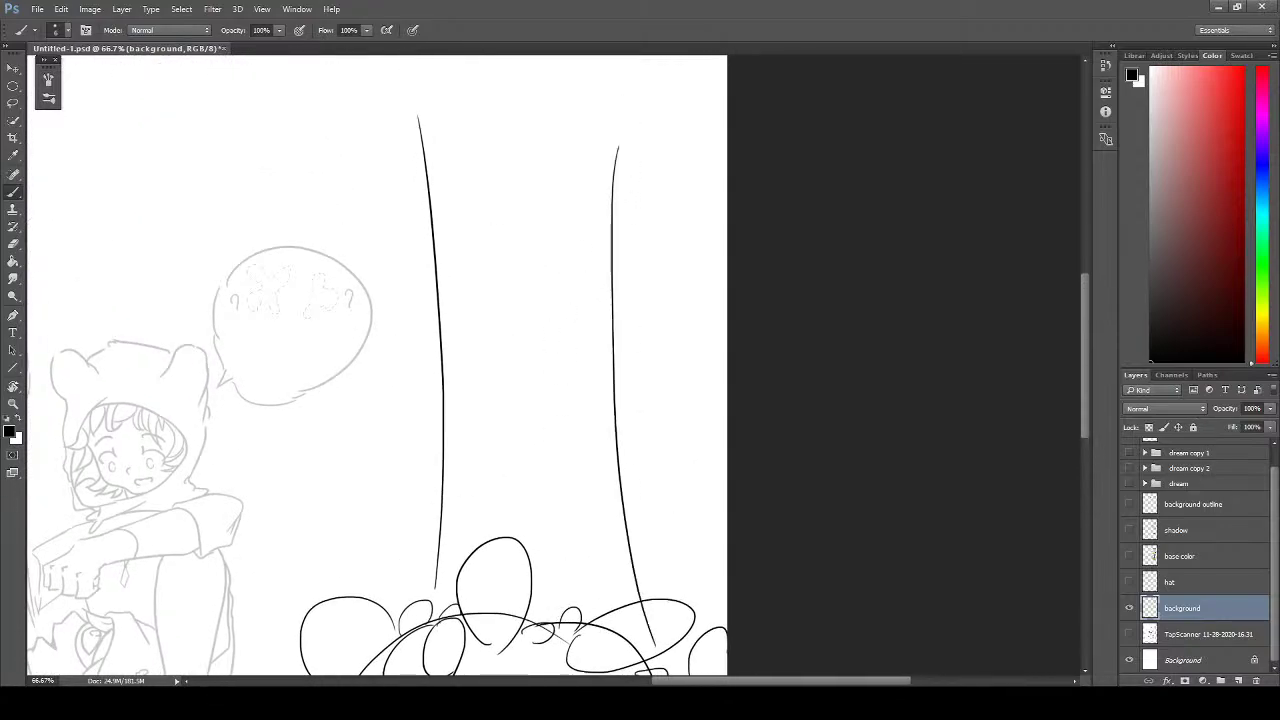
key(ctrl+z)
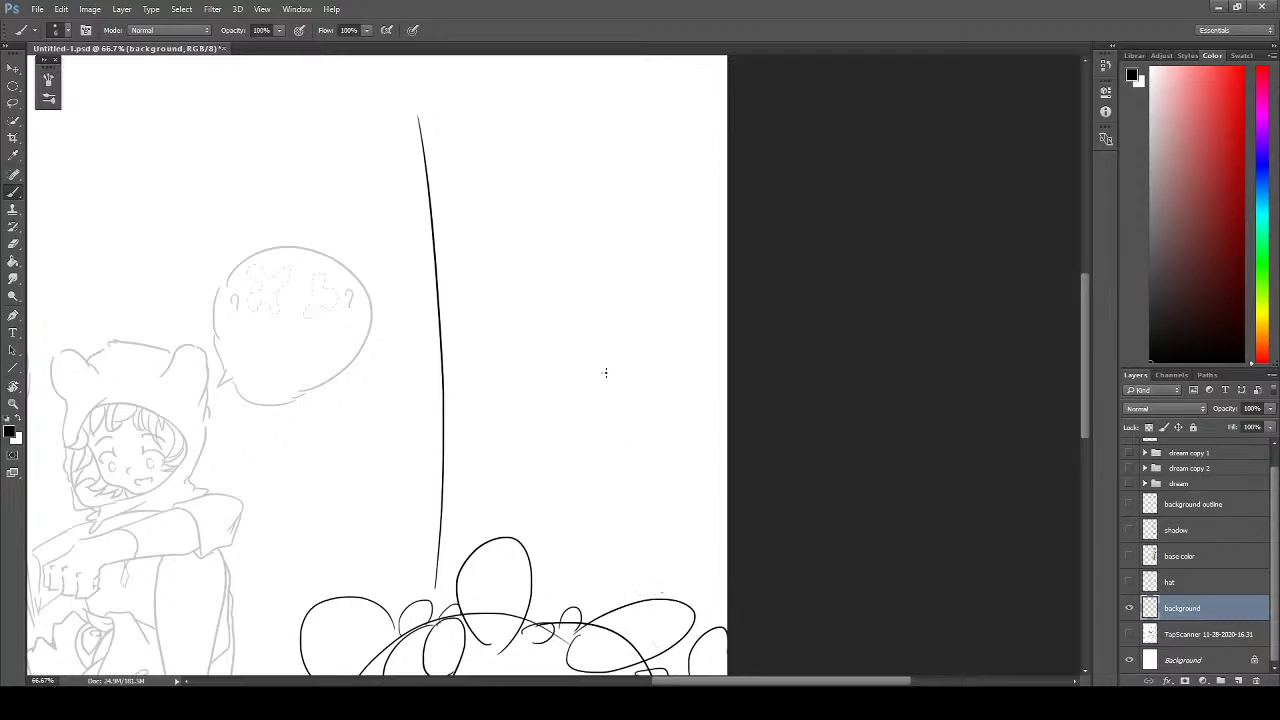
mouse_move(593, 148)
mouse_down()
mouse_move(660, 592)
mouse_move(719, 189)
mouse_up()
key(ctrl+z)
key(ctrl+z)
drag(645, 600, 612, 182)
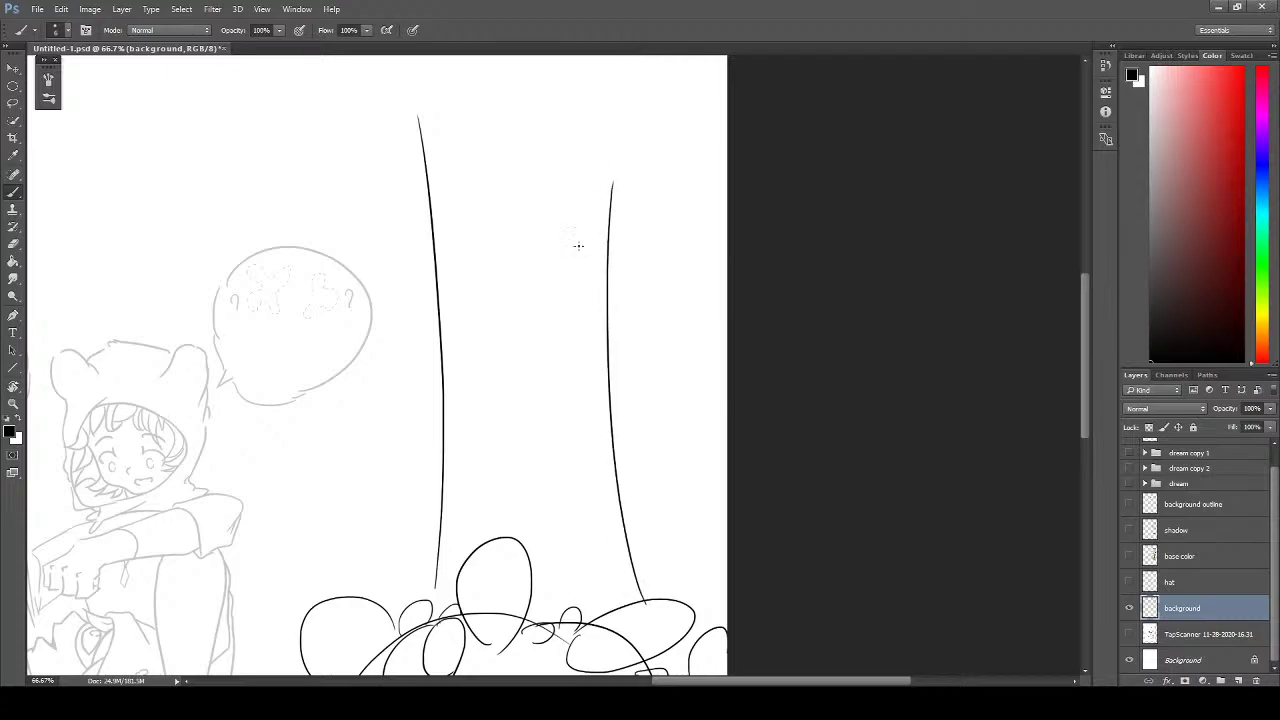
mouse_move(579, 298)
mouse_down()
mouse_move(578, 313)
mouse_move(712, 243)
mouse_up()
mouse_move(584, 313)
mouse_down()
mouse_move(612, 283)
mouse_move(700, 254)
mouse_up()
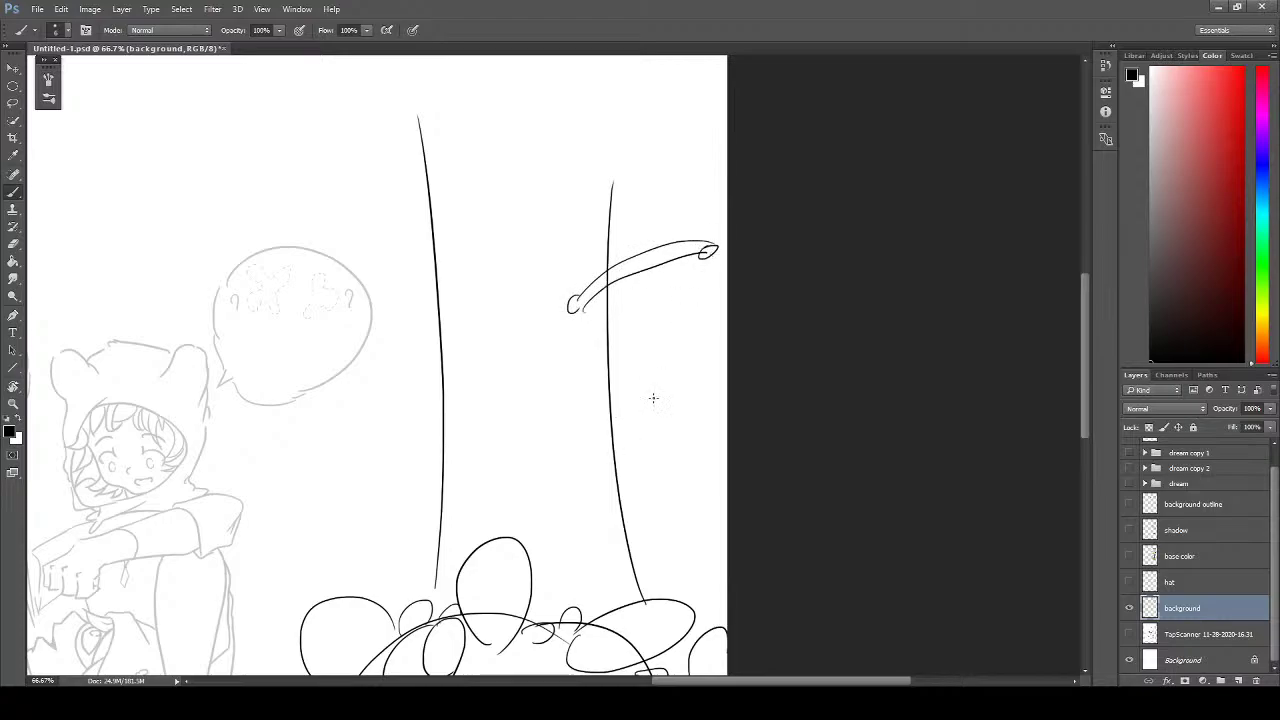
key(ctrl+z)
key(ctrl+alt+z)
key(ctrl+alt+z)
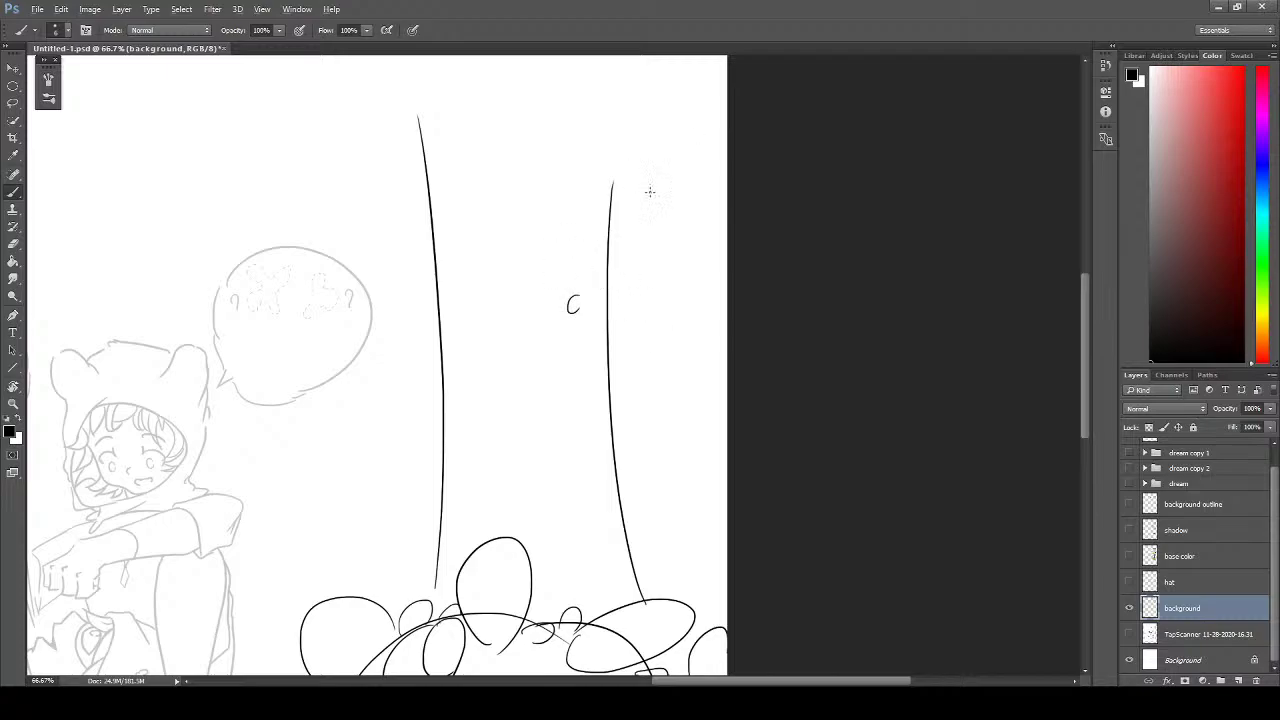
key(ctrl+alt+z)
- Draw the lower line of a branch curving outward from the trunk's left edge above the speech bubble, replacing unsatisfactory attempts
mouse_move(433, 252)
mouse_down()
mouse_move(388, 218)
mouse_move(178, 202)
mouse_up()
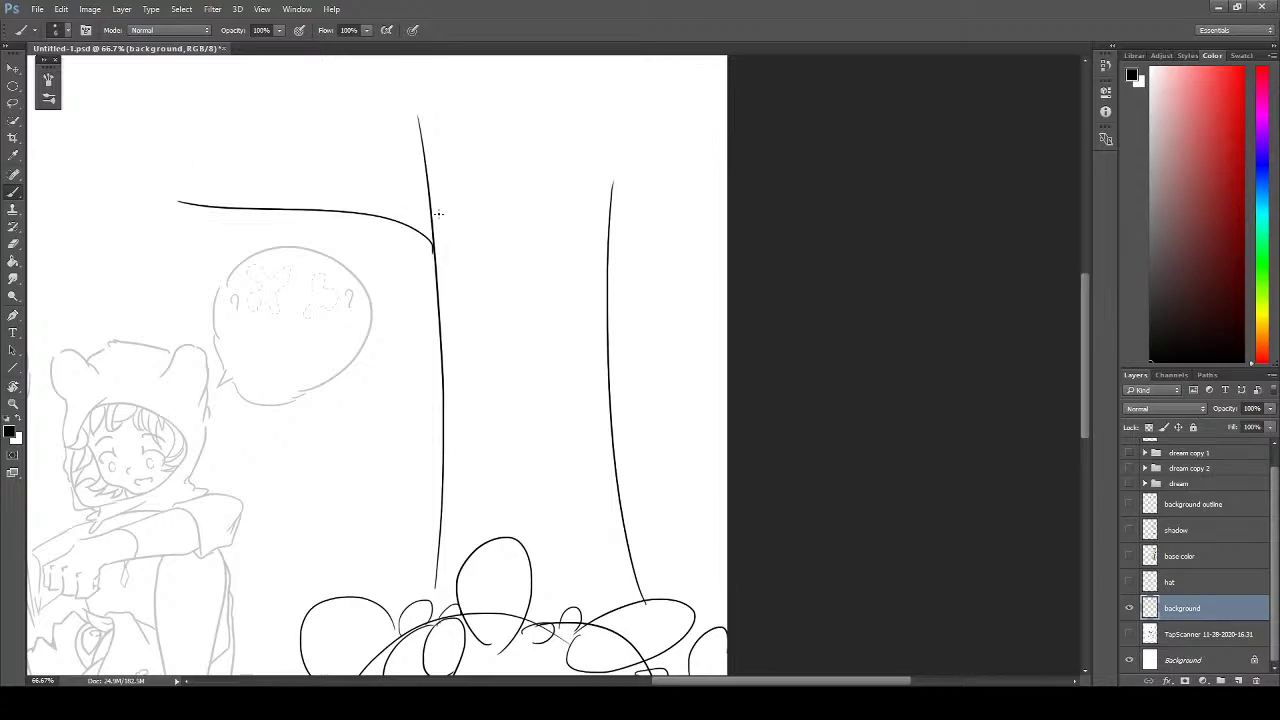
key(ctrl+alt+z)
mouse_move(435, 237)
mouse_down()
mouse_move(308, 188)
mouse_move(222, 130)
mouse_up()
mouse_move(430, 199)
mouse_down()
mouse_move(388, 179)
mouse_move(308, 178)
mouse_move(217, 123)
mouse_up()
key(ctrl+alt+z)
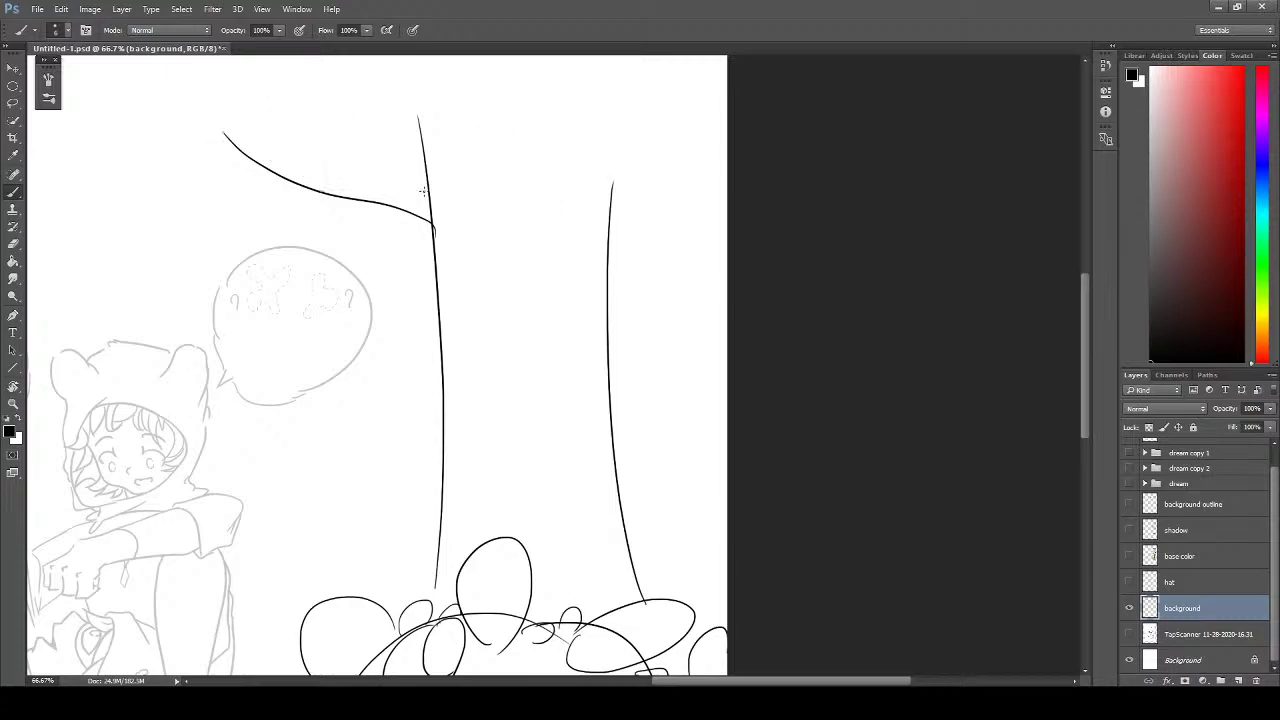
key(ctrl+alt+z)
mouse_move(434, 233)
mouse_down()
mouse_move(367, 216)
mouse_move(234, 137)
mouse_up()
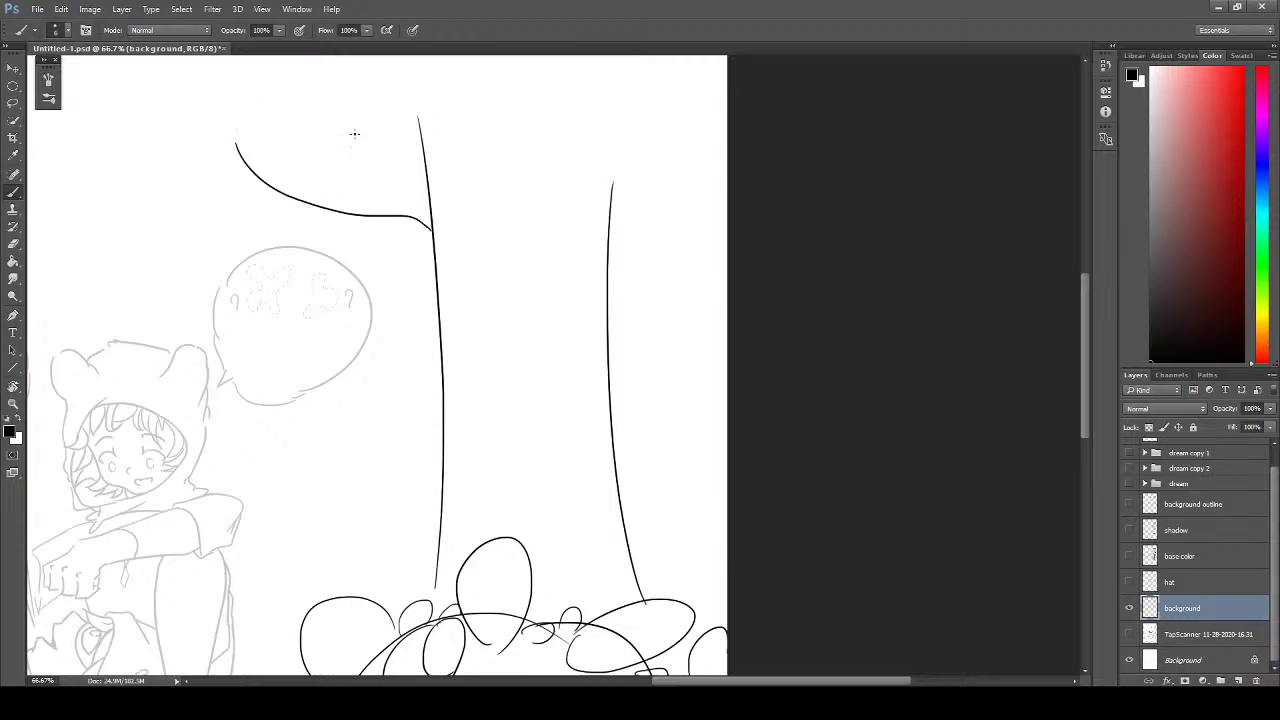
key(ctrl+alt+z)
drag(432, 236, 234, 157)
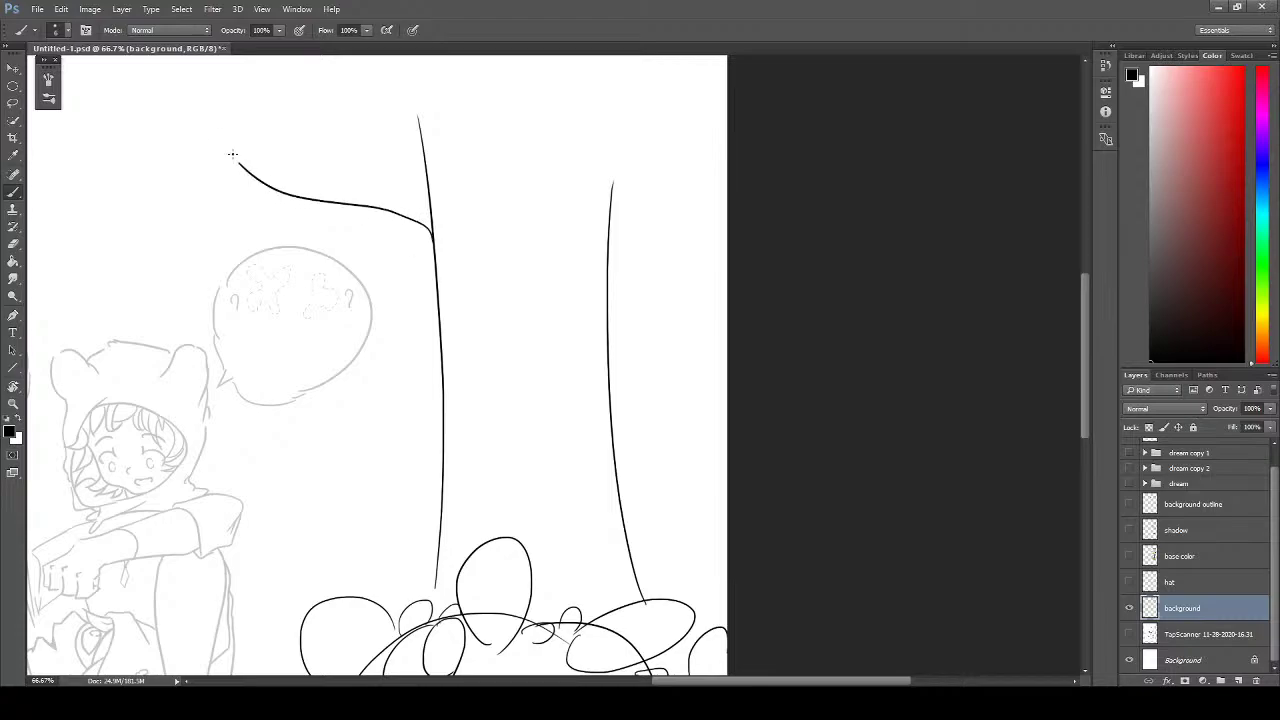
- Draw the branch's upper line roughly parallel to the lower one, joining it to the trunk's left edge
drag(420, 207, 217, 151)
key(ctrl+alt+z)
mouse_move(432, 215)
mouse_down()
mouse_move(408, 190)
mouse_move(272, 146)
mouse_up()
key(ctrl+alt+z)
mouse_move(431, 218)
mouse_down()
mouse_move(228, 134)
mouse_move(437, 218)
mouse_move(244, 149)
mouse_up()
key(ctrl+alt+z)
key(ctrl+alt+z)
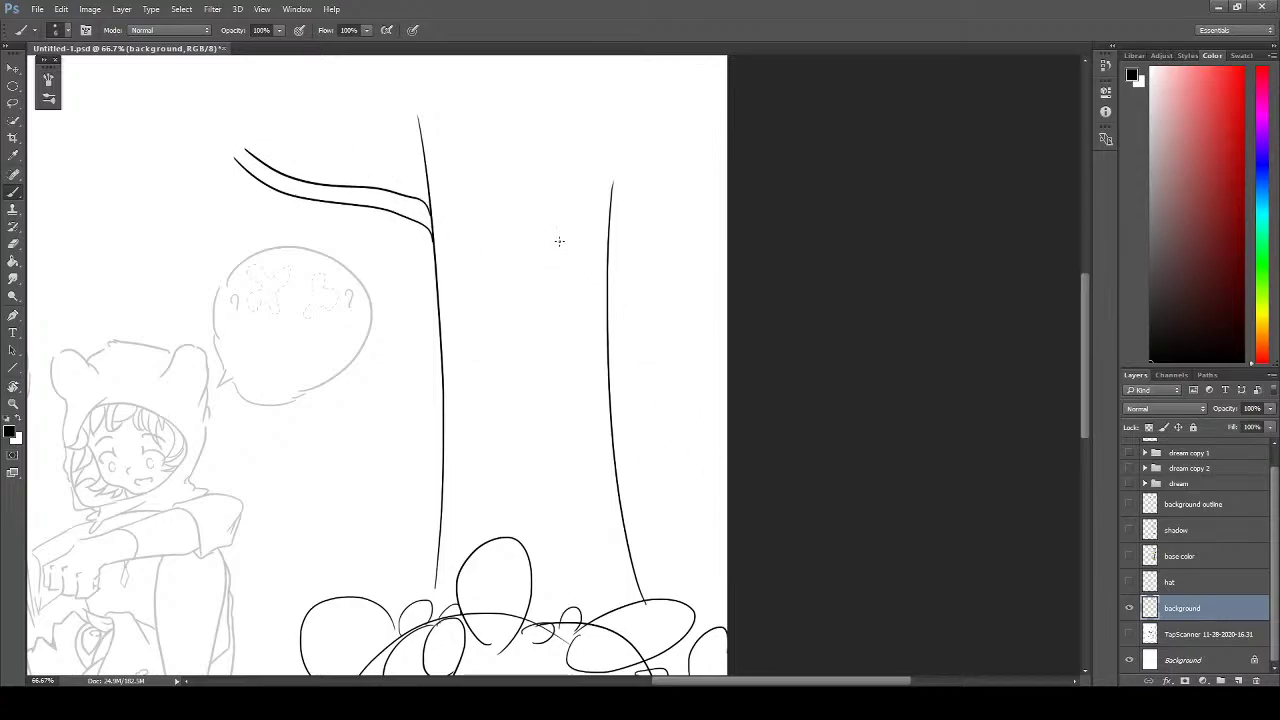
- Try a rising branch line across the trunk's right edge toward the canvas's edge, and undo it
mouse_move(555, 236)
mouse_down()
mouse_move(560, 254)
mouse_move(740, 106)
mouse_up()
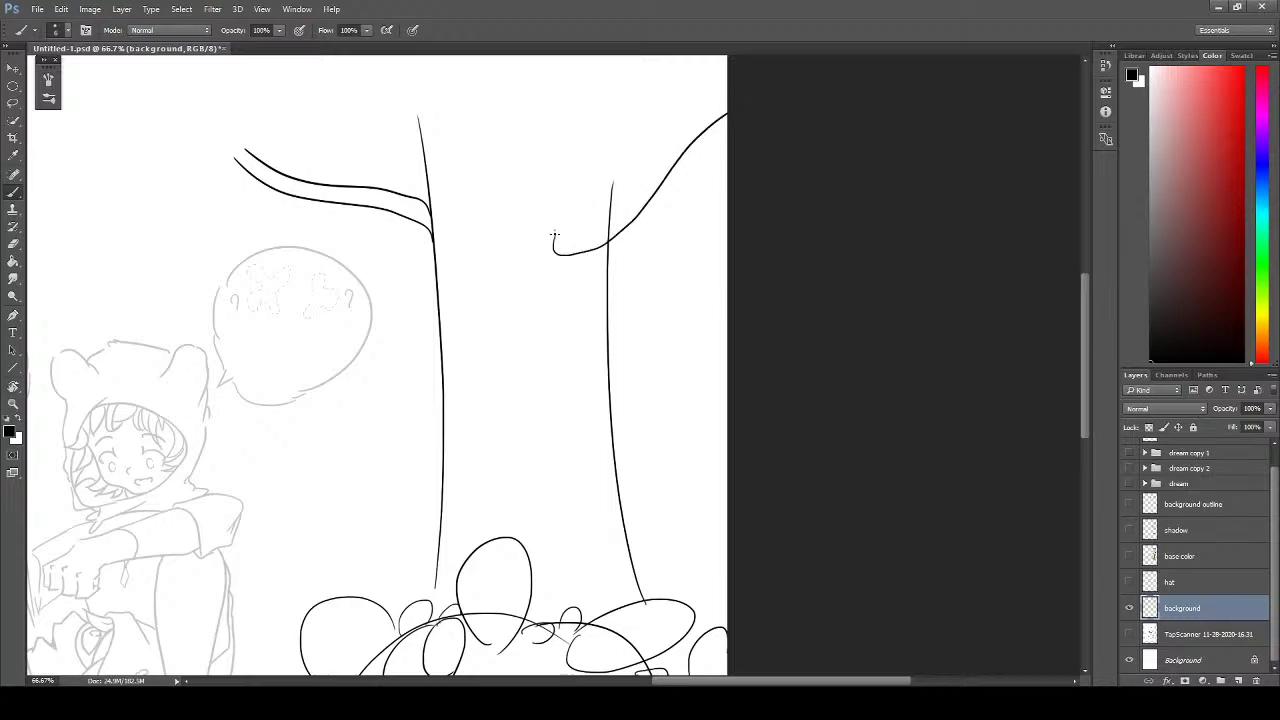
drag(554, 236, 660, 74)
key(ctrl+z)
key(ctrl+z)
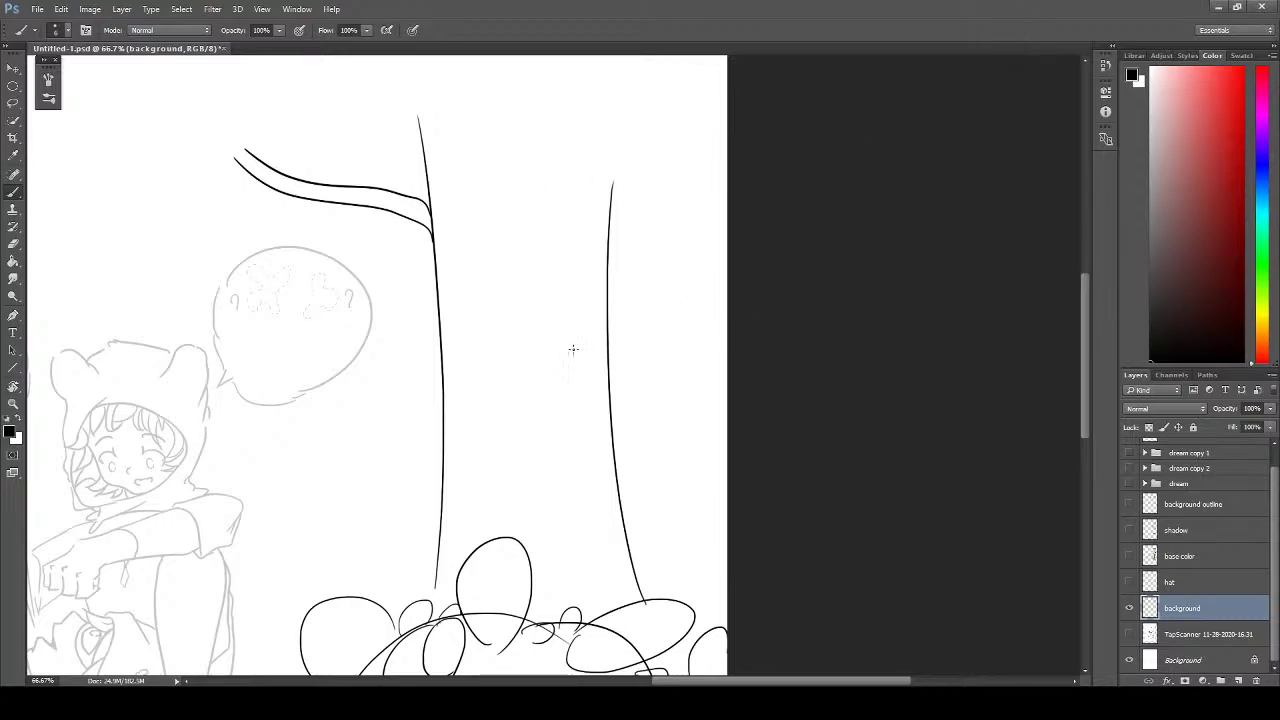
- Undo the branch, both trunk edges and the leaf loop beside the canvas's right edge, leaving only the bush
scroll(563, 480, up, 2)
scroll(563, 480, left, 3)
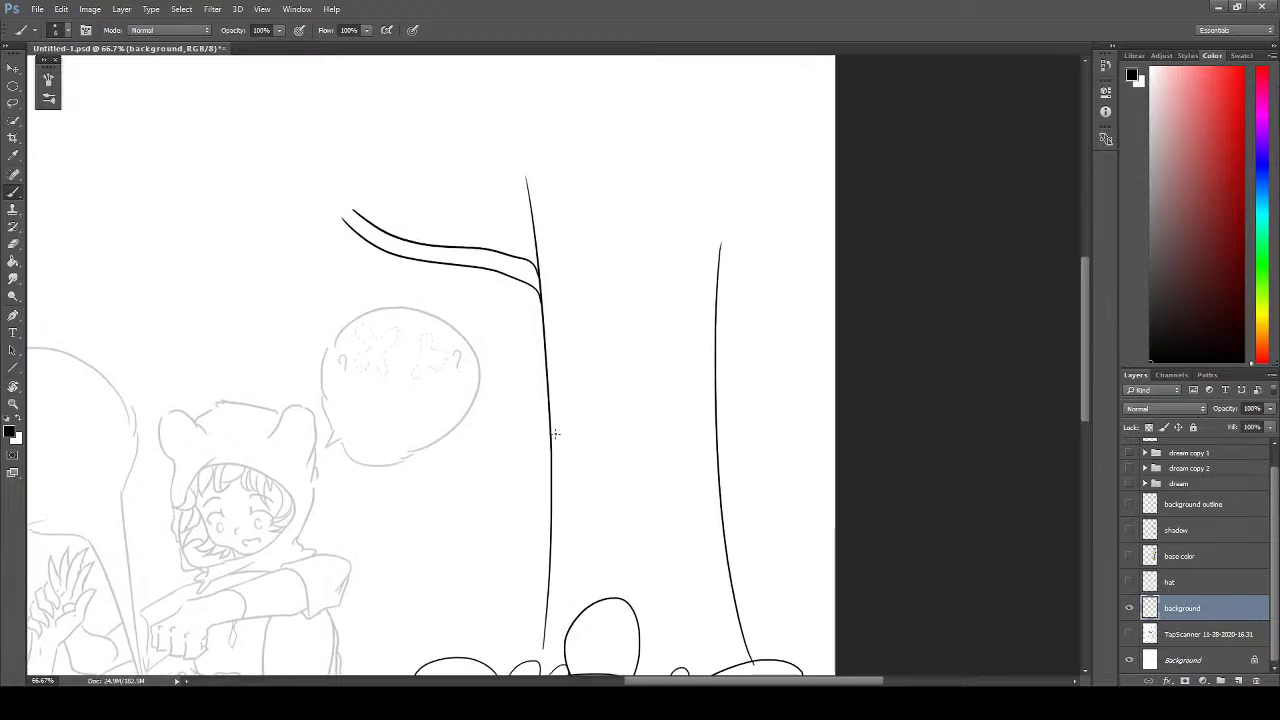
scroll(554, 433, down, 2)
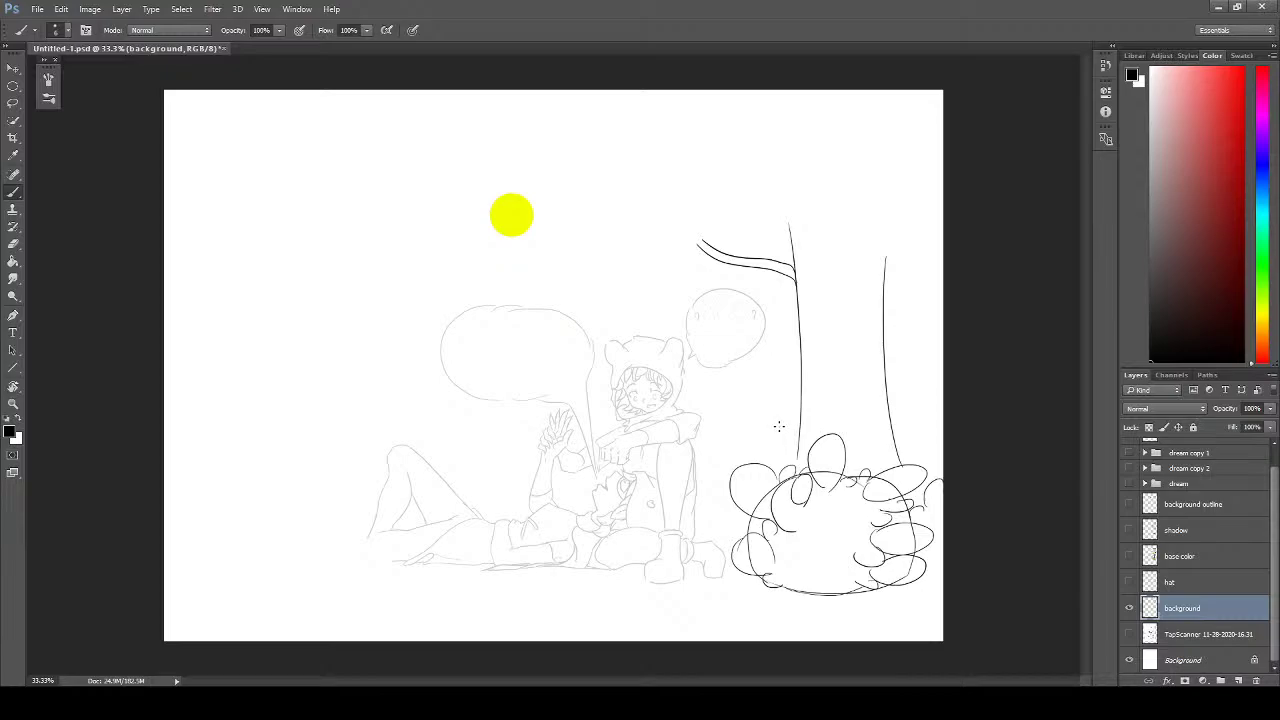
key(ctrl+alt+z)
key(ctrl+alt+z)
key(ctrl+alt+z)
key(ctrl+alt+z)
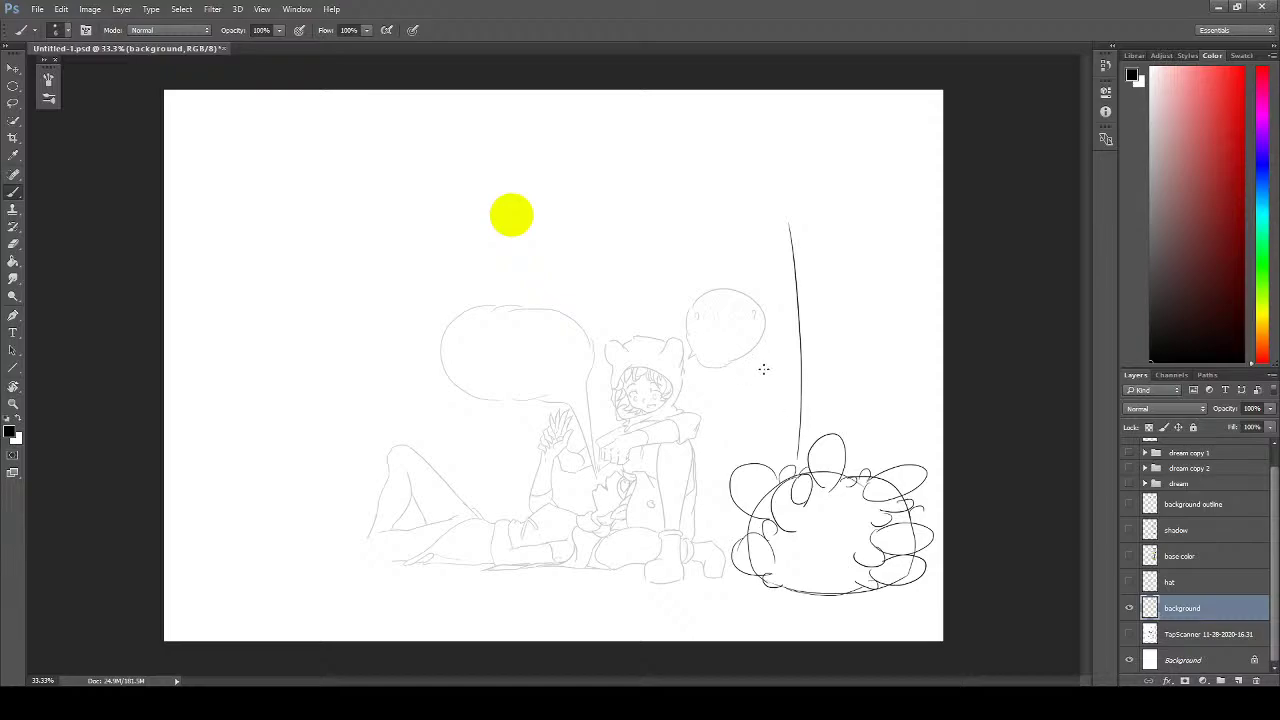
key(ctrl+alt+z)
drag(759, 373, 772, 375)
key(ctrl+alt+z)
key(ctrl+alt+z)
- Try outlining a new trunk with ragged foliage above the bush, discarding each attempt
drag(782, 459, 799, 269)
key(ctrl+z)
mouse_move(665, 217)
mouse_down()
mouse_move(706, 213)
mouse_move(693, 231)
mouse_move(725, 233)
mouse_move(718, 257)
mouse_move(775, 243)
mouse_move(792, 319)
mouse_move(876, 325)
mouse_move(884, 460)
mouse_up()
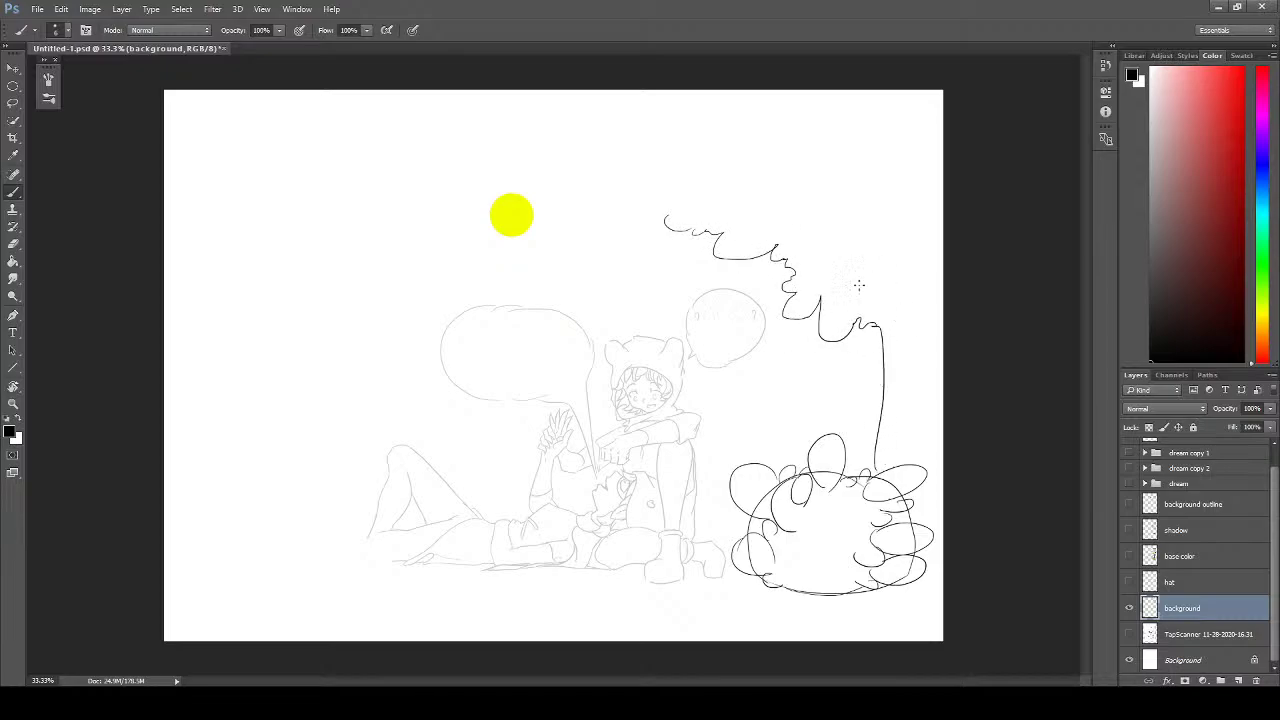
mouse_move(664, 216)
mouse_down()
mouse_move(672, 172)
mouse_move(648, 162)
mouse_move(633, 96)
mouse_move(657, 98)
mouse_up()
key(ctrl+z)
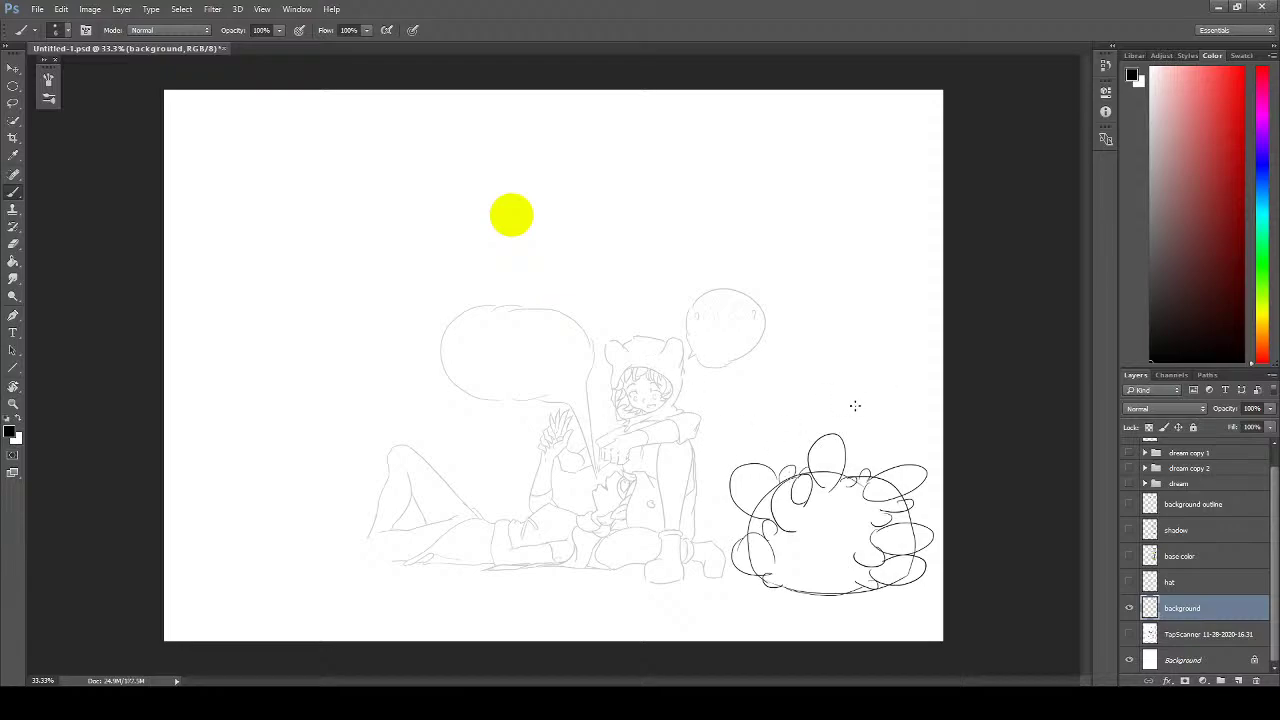
drag(861, 456, 837, 137)
key(ctrl+z)
drag(798, 441, 827, 217)
key(ctrl+alt+z)
key(ctrl+alt+z)
- Draw the tree's left trunk edge with scalloped foliage reaching the canvas's top edge, and a right trunk edge that flares outward
mouse_move(807, 444)
mouse_down()
mouse_move(796, 251)
mouse_move(691, 222)
mouse_move(704, 235)
mouse_move(695, 212)
mouse_move(656, 219)
mouse_move(662, 203)
mouse_move(644, 190)
mouse_move(661, 174)
mouse_move(606, 191)
mouse_move(603, 158)
mouse_move(634, 135)
mouse_move(632, 92)
mouse_up()
mouse_move(880, 274)
mouse_down()
mouse_move(904, 474)
mouse_move(908, 300)
mouse_up()
key(ctrl+z)
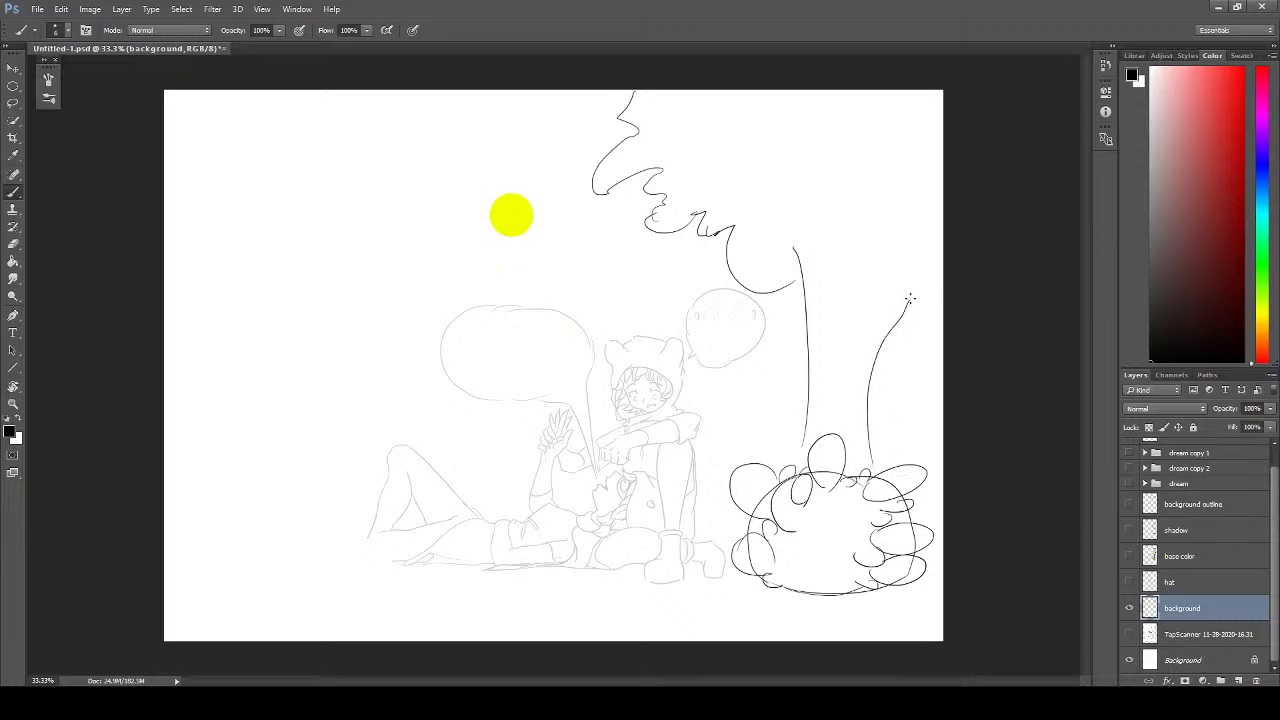
key(ctrl+z)
mouse_move(868, 455)
mouse_down()
mouse_move(891, 279)
mouse_move(911, 237)
mouse_up()
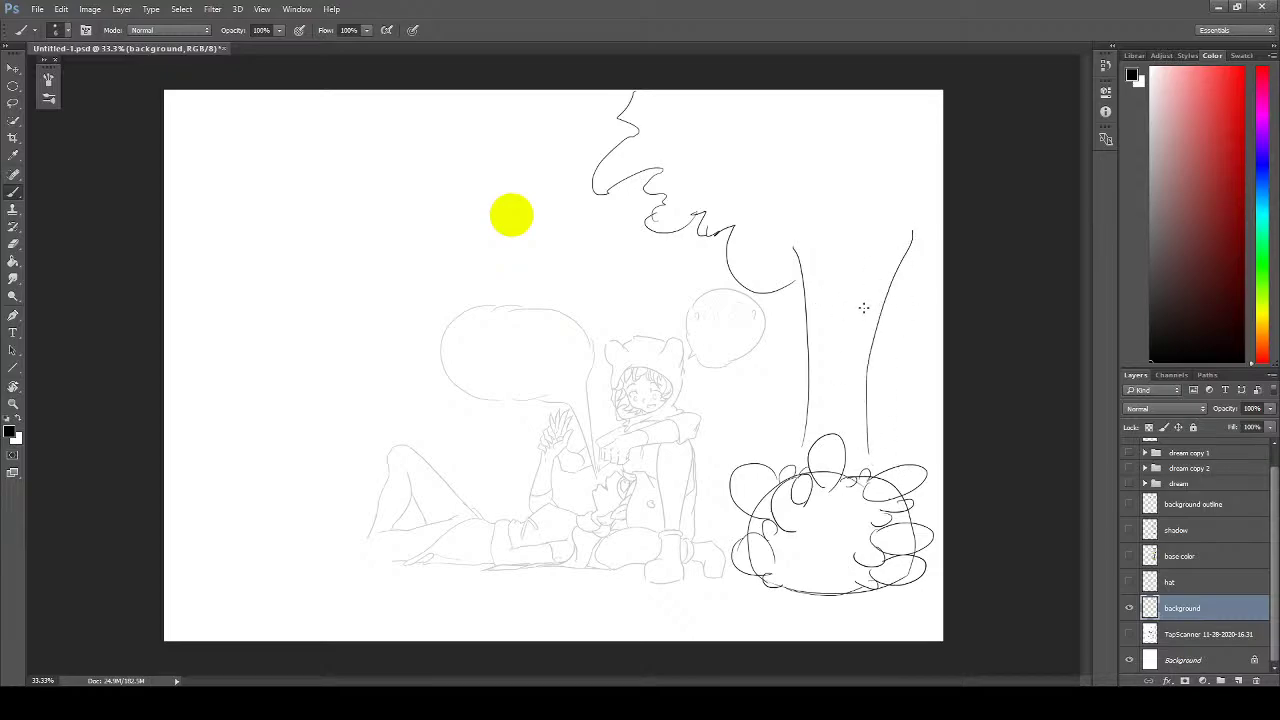
- Add branch lines fanning out from the top of the right-hand trunk and a small foliage curve beside its right edge
drag(866, 318, 906, 208)
mouse_move(852, 298)
mouse_down()
mouse_move(853, 216)
mouse_move(847, 240)
mouse_up()
drag(828, 312, 786, 243)
drag(822, 288, 818, 244)
drag(838, 278, 834, 252)
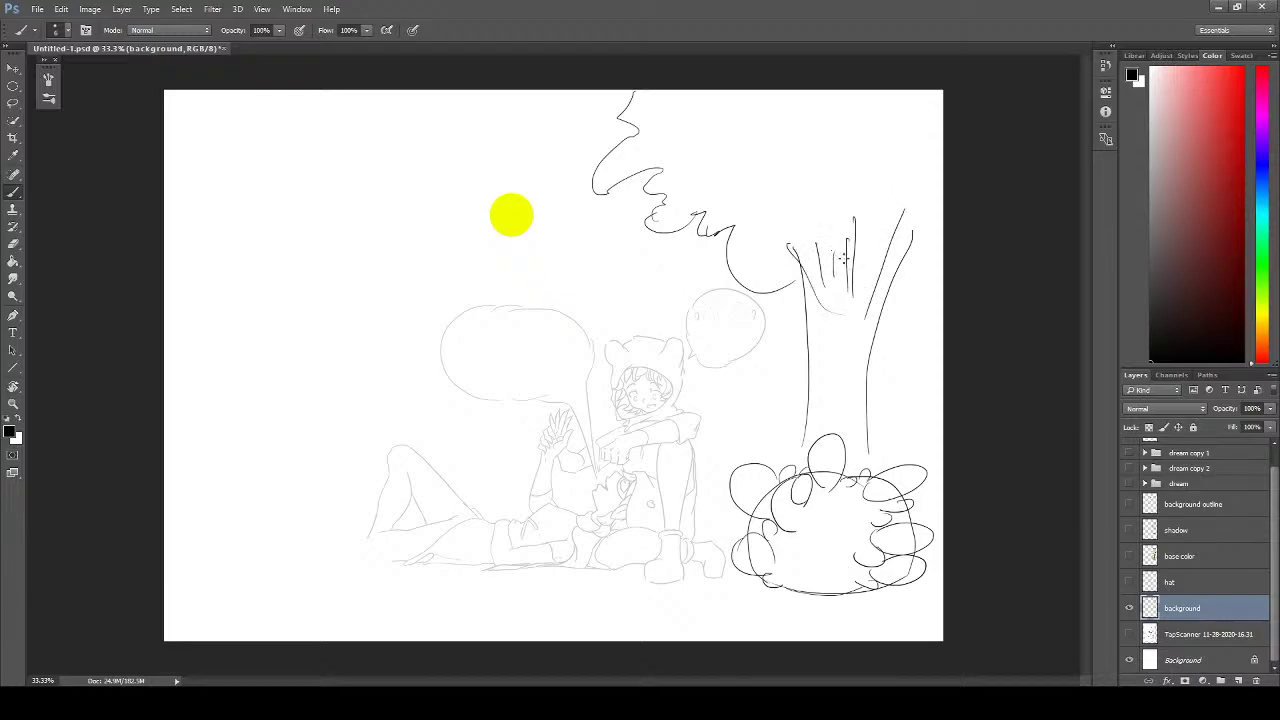
drag(882, 316, 930, 280)
- Draw the long wavy right edge of a second trunk beside the reclining character's legs, replacing the first attempts
drag(329, 344, 366, 567)
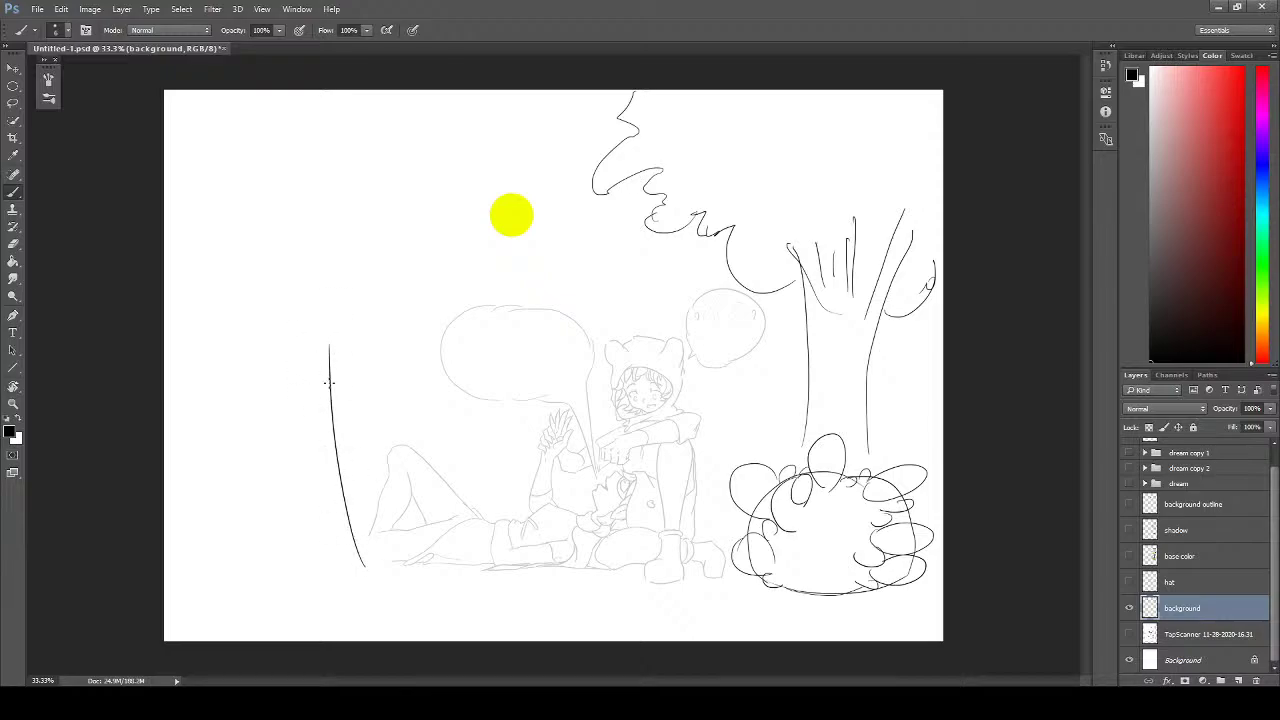
drag(356, 204, 330, 380)
key(ctrl+z)
mouse_move(366, 578)
mouse_down()
mouse_move(343, 397)
mouse_move(378, 92)
mouse_up()
key(ctrl+z)
mouse_move(369, 558)
mouse_down()
mouse_move(332, 413)
mouse_move(325, 309)
mouse_move(350, 217)
mouse_move(348, 120)
mouse_up()
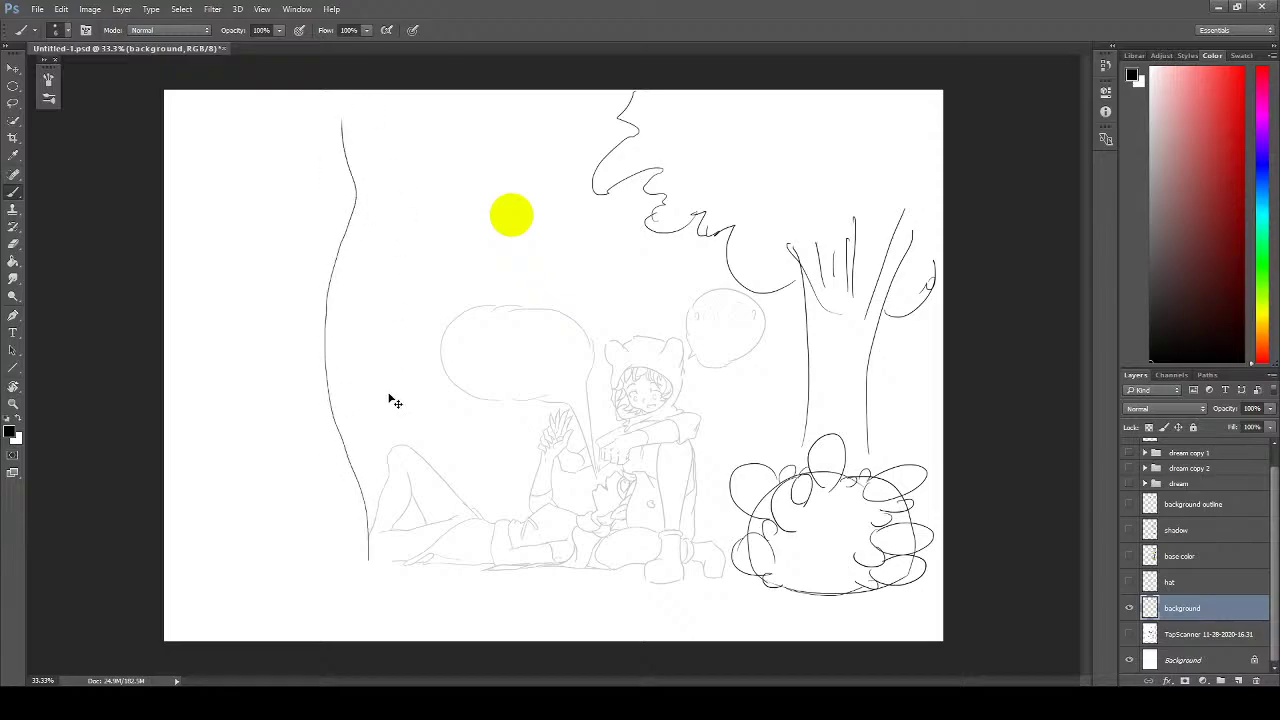
key(ctrl+z)
mouse_move(372, 569)
mouse_down()
mouse_move(331, 427)
mouse_move(340, 360)
mouse_move(324, 233)
mouse_move(347, 120)
mouse_up()
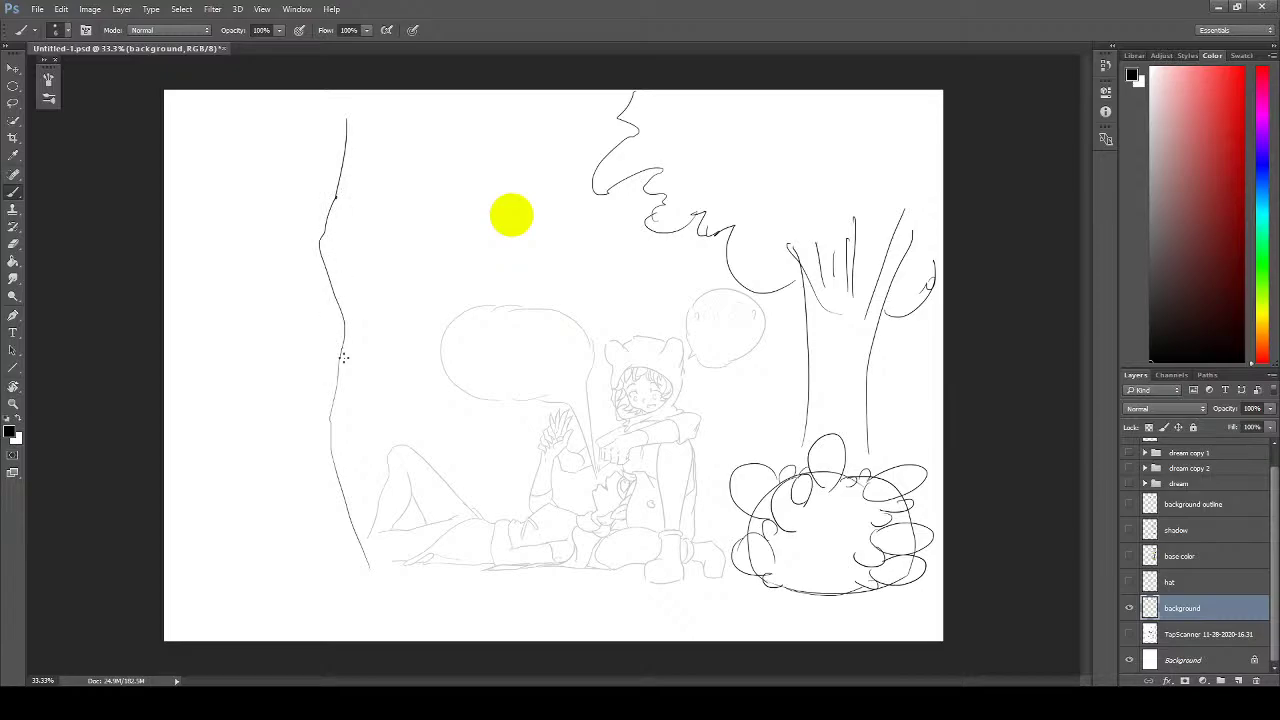
key(ctrl+z)
mouse_move(381, 577)
mouse_down()
mouse_move(352, 420)
mouse_move(370, 170)
mouse_up()
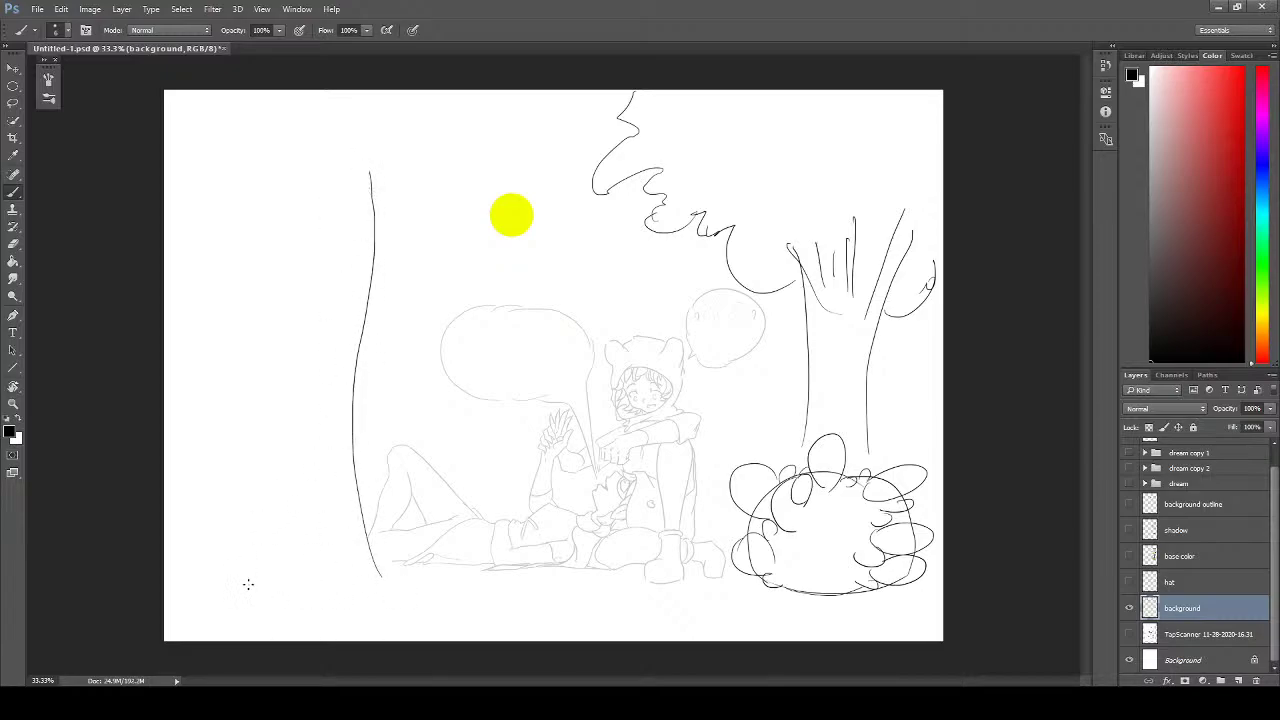
- Sketch flared root lines on both sides of the second trunk's foot, discarding the first left-edge strokes
mouse_move(248, 584)
mouse_down()
mouse_move(279, 421)
mouse_move(270, 255)
mouse_up()
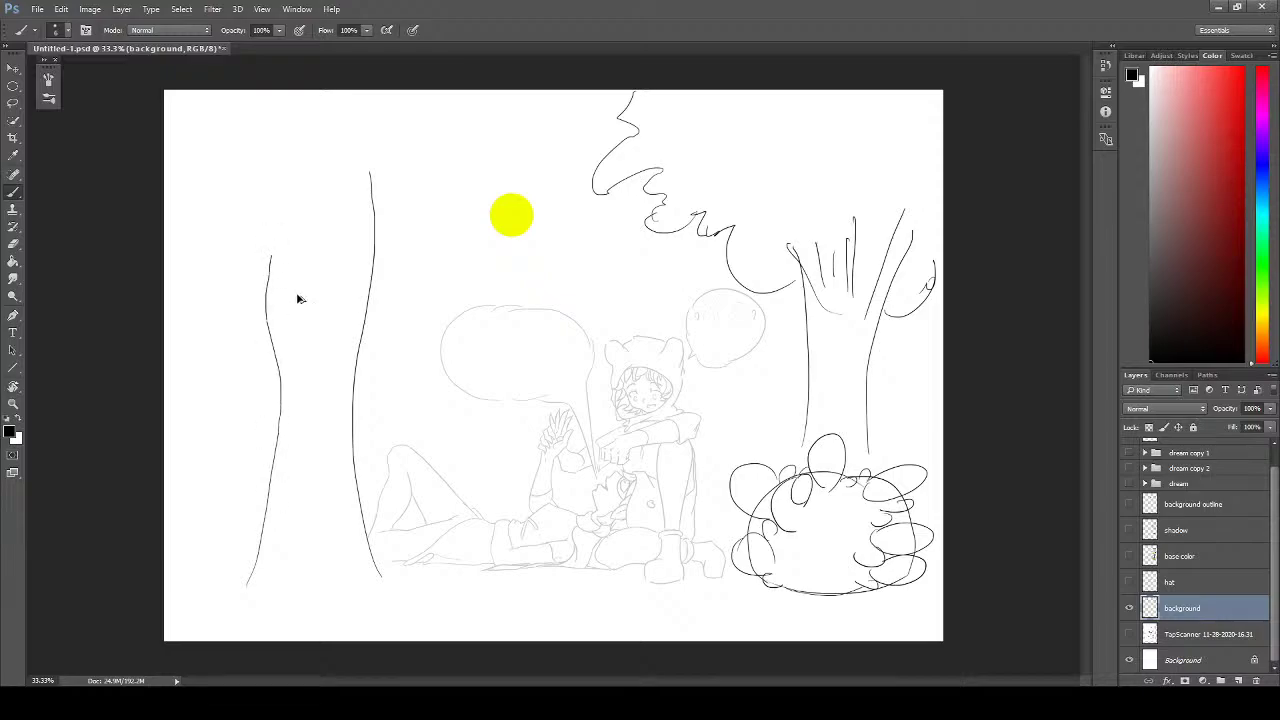
key(ctrl+z)
drag(229, 593, 280, 455)
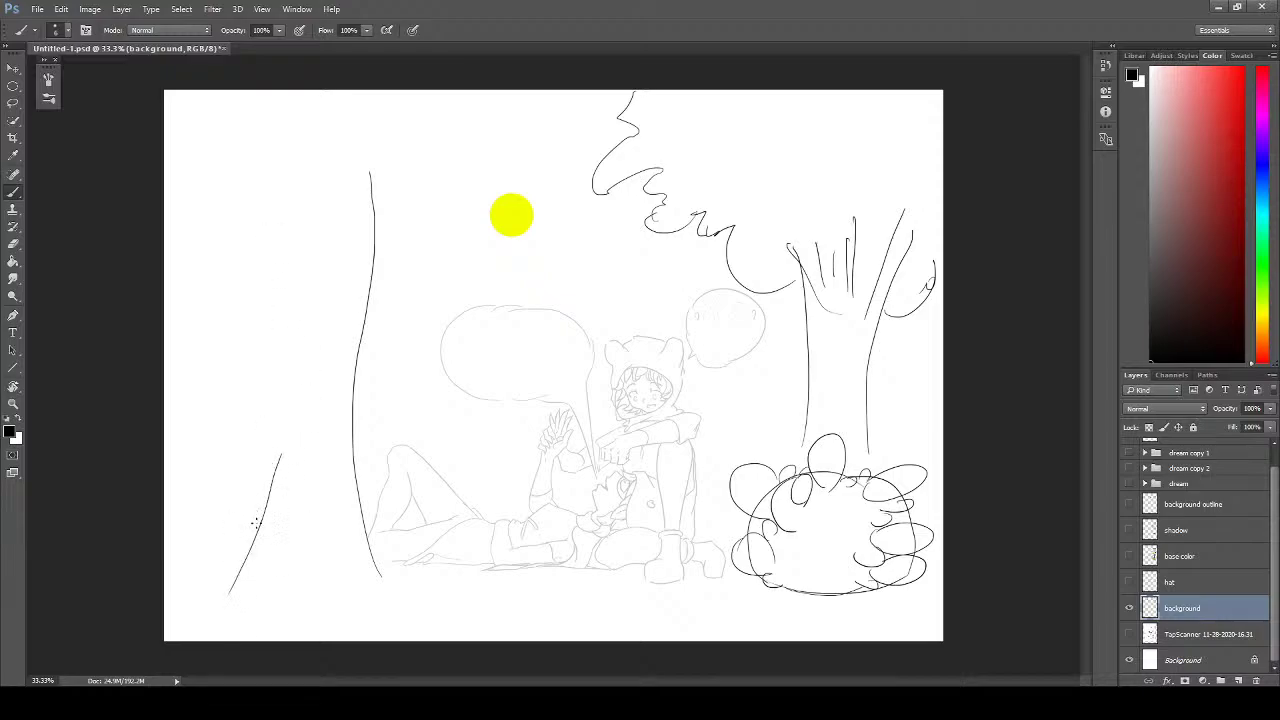
key(ctrl+z)
drag(214, 590, 291, 514)
drag(376, 551, 428, 583)
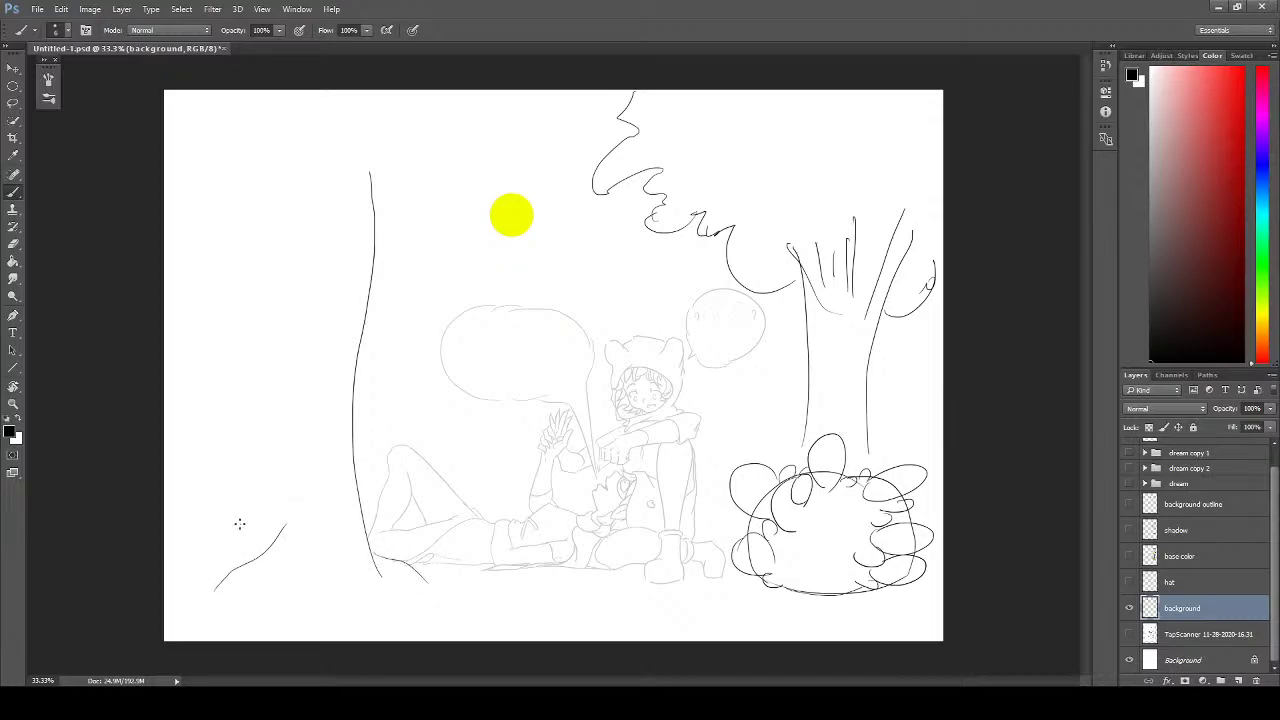
- Draw the second trunk's left edge rising from the roots and bending outward into a branch near the canvas's top
drag(258, 532, 270, 301)
key(ctrl+z)
mouse_move(250, 547)
mouse_down()
mouse_move(269, 449)
mouse_move(257, 317)
mouse_up()
key(ctrl+z)
mouse_move(238, 564)
mouse_down()
mouse_move(286, 219)
mouse_move(273, 172)
mouse_move(271, 184)
mouse_move(213, 128)
mouse_up()
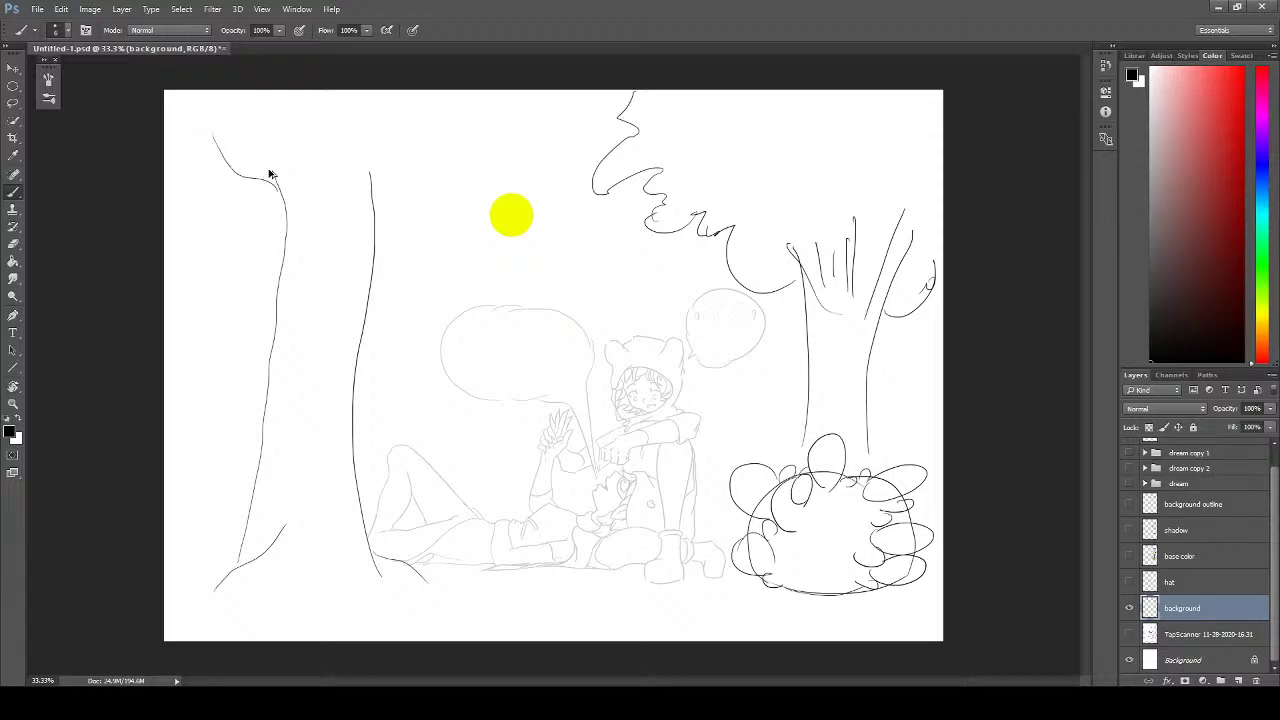
key(ctrl+z)
drag(268, 183, 214, 134)
- Draw a branch rising from the second trunk's right edge and scalloped foliage outlines on both sides of its crown
mouse_move(379, 245)
mouse_down()
mouse_move(418, 158)
mouse_move(469, 103)
mouse_up()
key(ctrl+z)
drag(377, 232, 446, 118)
mouse_move(433, 181)
mouse_down()
mouse_move(487, 120)
mouse_move(571, 101)
mouse_up()
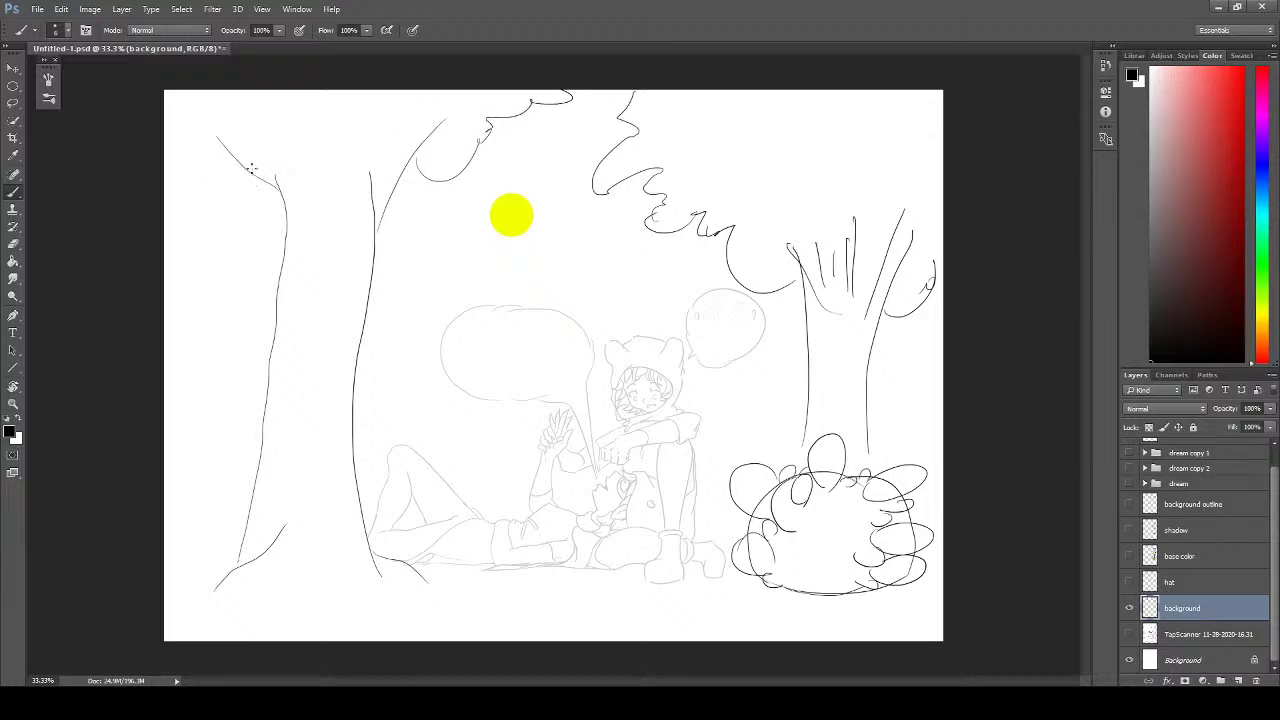
mouse_move(250, 168)
mouse_down()
mouse_move(197, 173)
mouse_move(204, 150)
mouse_move(187, 106)
mouse_up()
- Extend the second trunk's roots outward on both sides and add root curves across its base
mouse_move(238, 552)
mouse_down()
mouse_move(184, 579)
mouse_move(262, 596)
mouse_move(207, 584)
mouse_move(239, 552)
mouse_move(250, 567)
mouse_move(204, 609)
mouse_up()
key(ctrl+z)
drag(237, 563, 205, 592)
drag(379, 568, 419, 596)
drag(425, 578, 431, 593)
drag(313, 578, 395, 606)
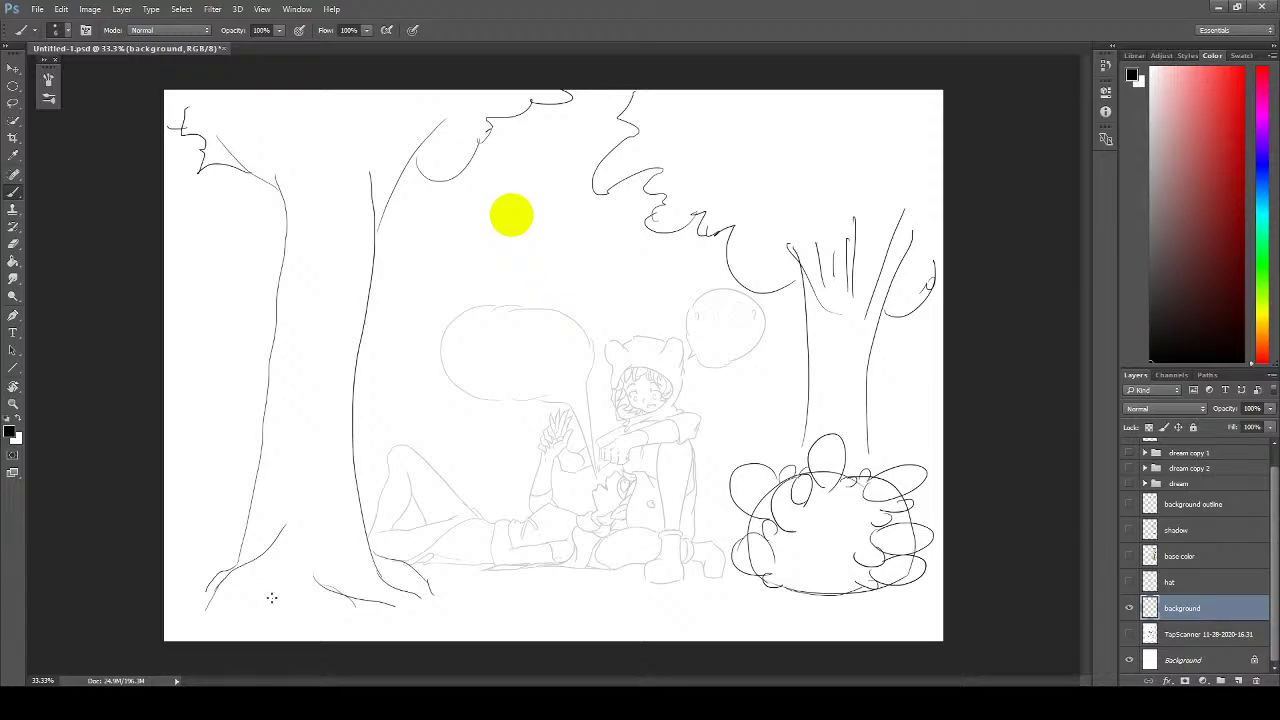
drag(268, 587, 314, 615)
drag(207, 598, 176, 617)
- Erase the second trunk's crown, most of its left edge and the upper end of its right edge
key(e)
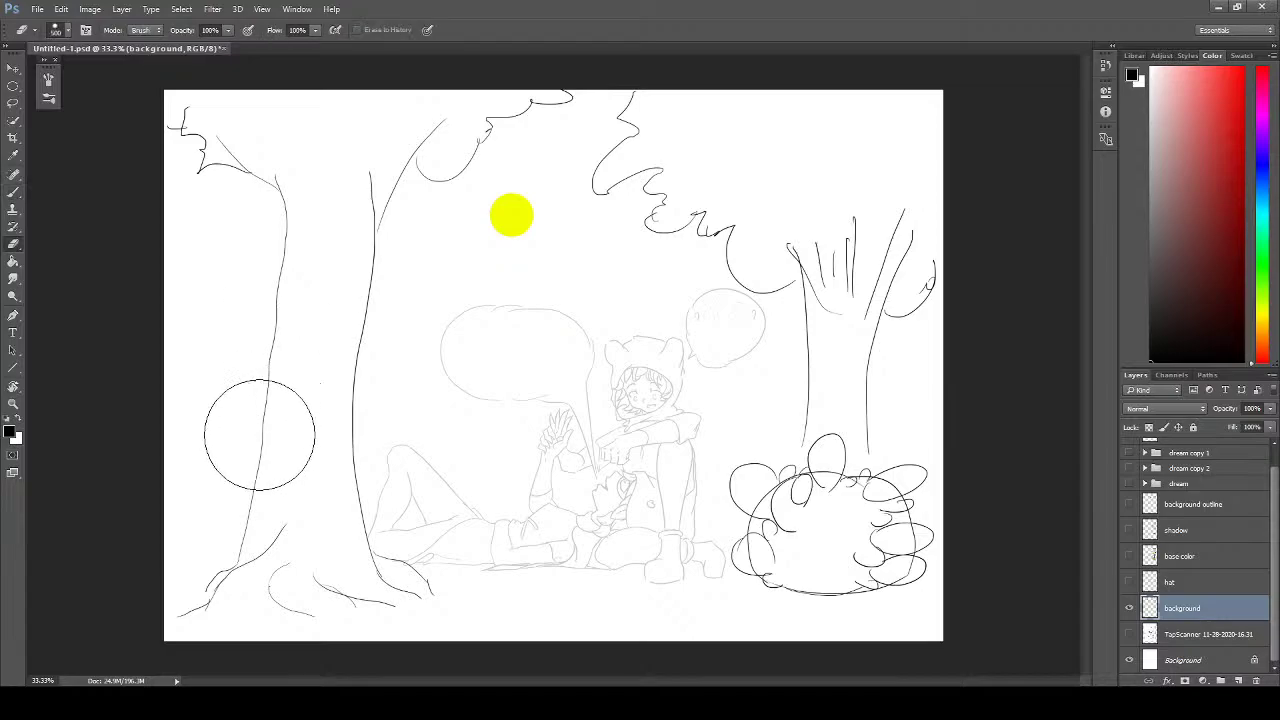
mouse_move(257, 443)
mouse_down()
mouse_move(257, 205)
mouse_move(183, 137)
mouse_move(250, 164)
mouse_move(315, 160)
mouse_move(355, 197)
mouse_move(436, 126)
mouse_move(473, 128)
mouse_up()
key(b)
drag(379, 243, 395, 93)
key(e)
mouse_move(379, 191)
mouse_down()
mouse_move(372, 143)
mouse_move(392, 110)
mouse_up()
key(b)
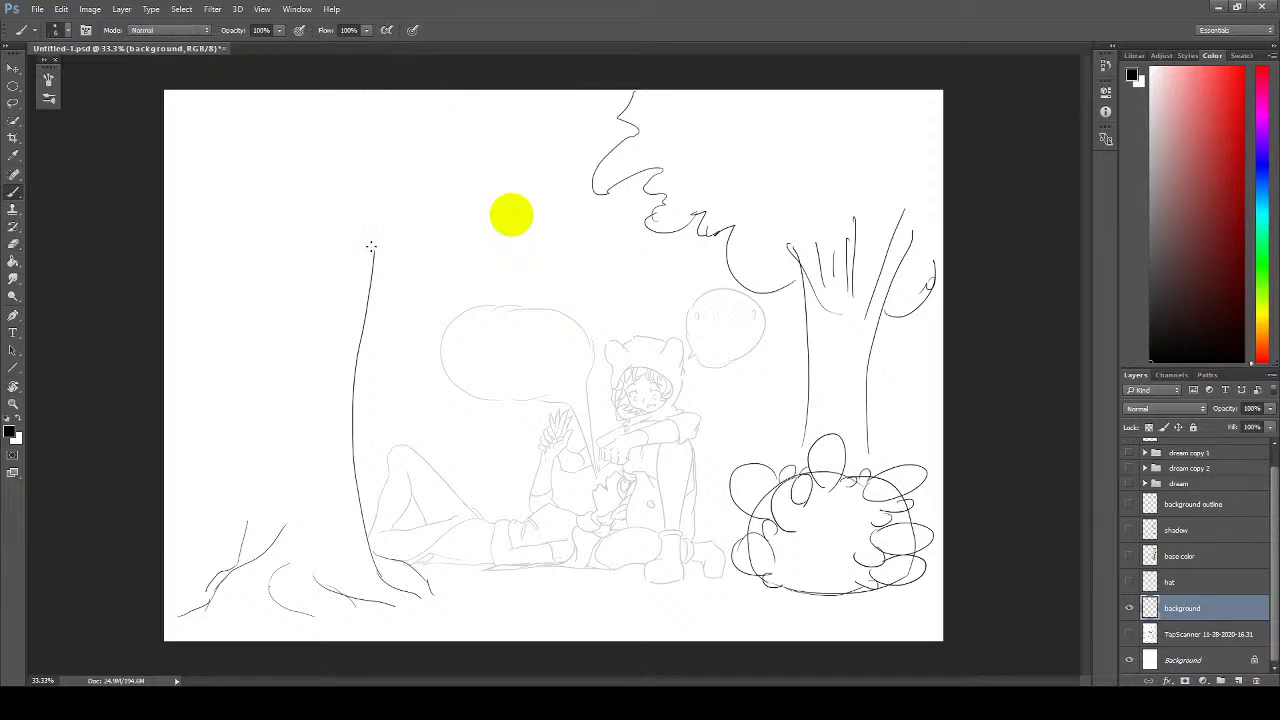
- Redraw both edges of the second trunk up to the canvas's top edge, with a short curved branch off the right side
mouse_move(378, 246)
mouse_down()
mouse_move(407, 140)
mouse_move(452, 69)
mouse_up()
mouse_move(247, 522)
mouse_down()
mouse_move(269, 246)
mouse_move(248, 216)
mouse_move(245, 173)
mouse_move(174, 88)
mouse_up()
drag(388, 222, 497, 94)
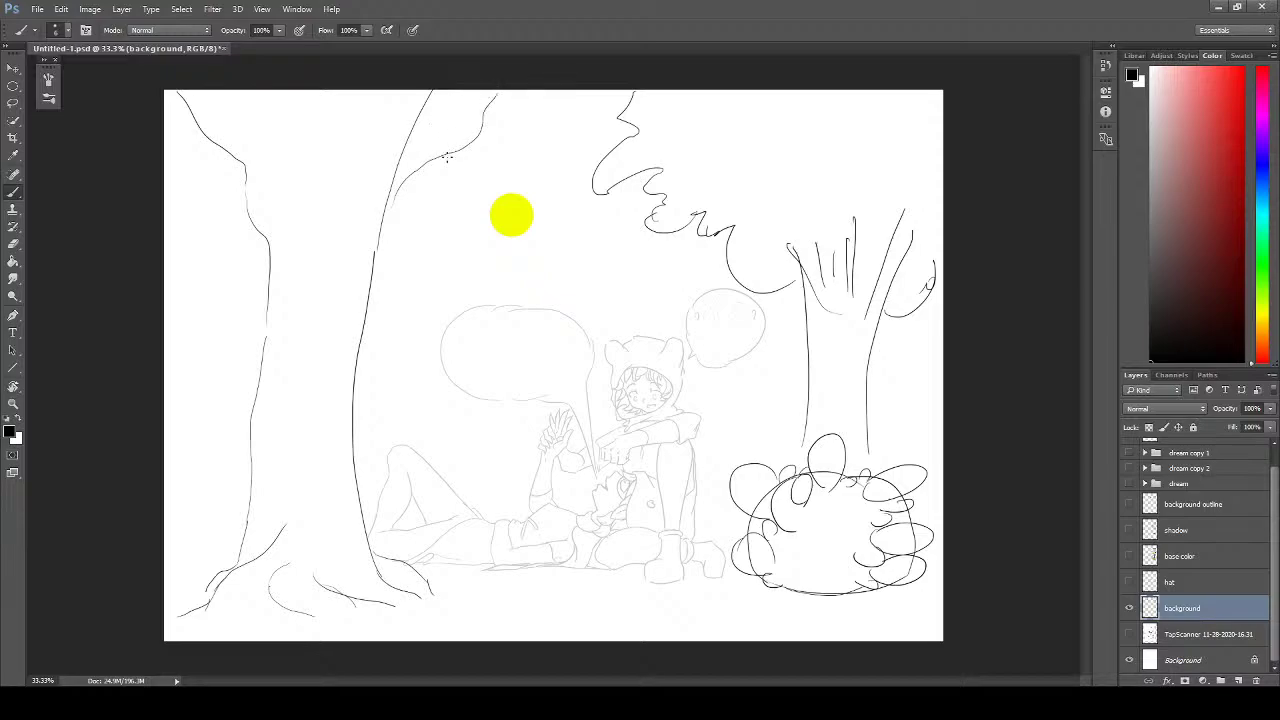
key(e)
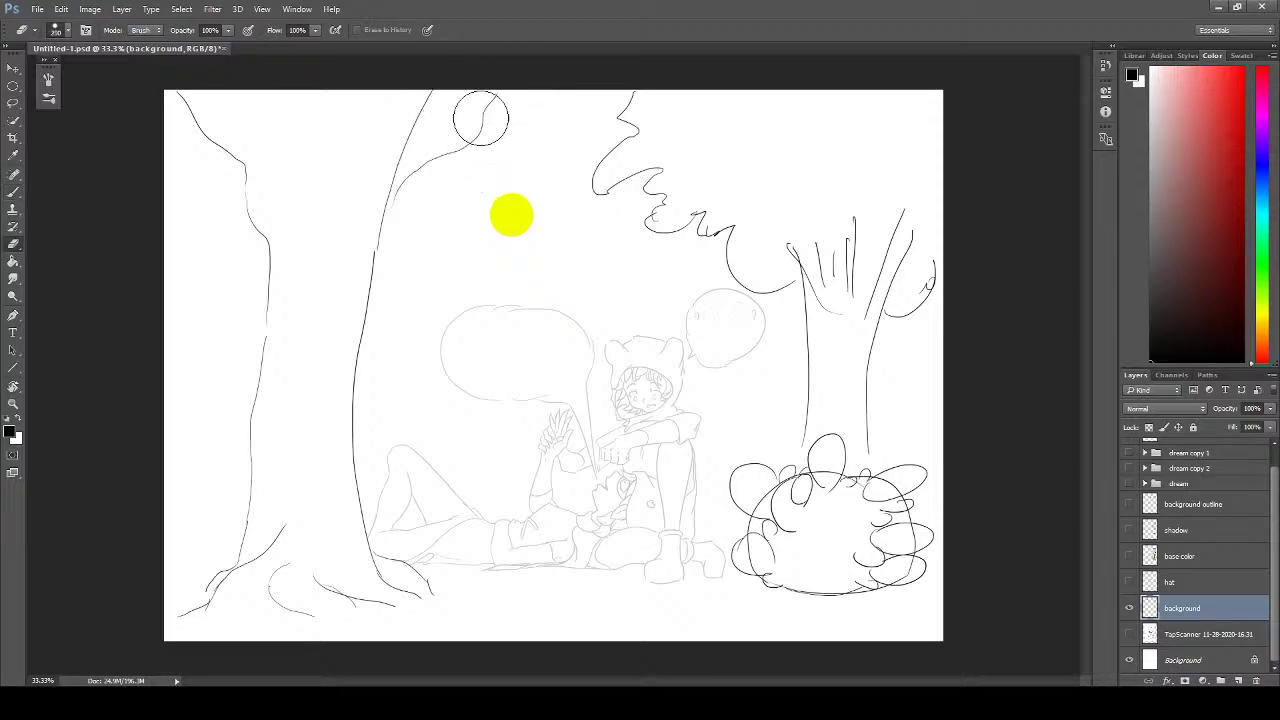
drag(437, 197, 492, 105)
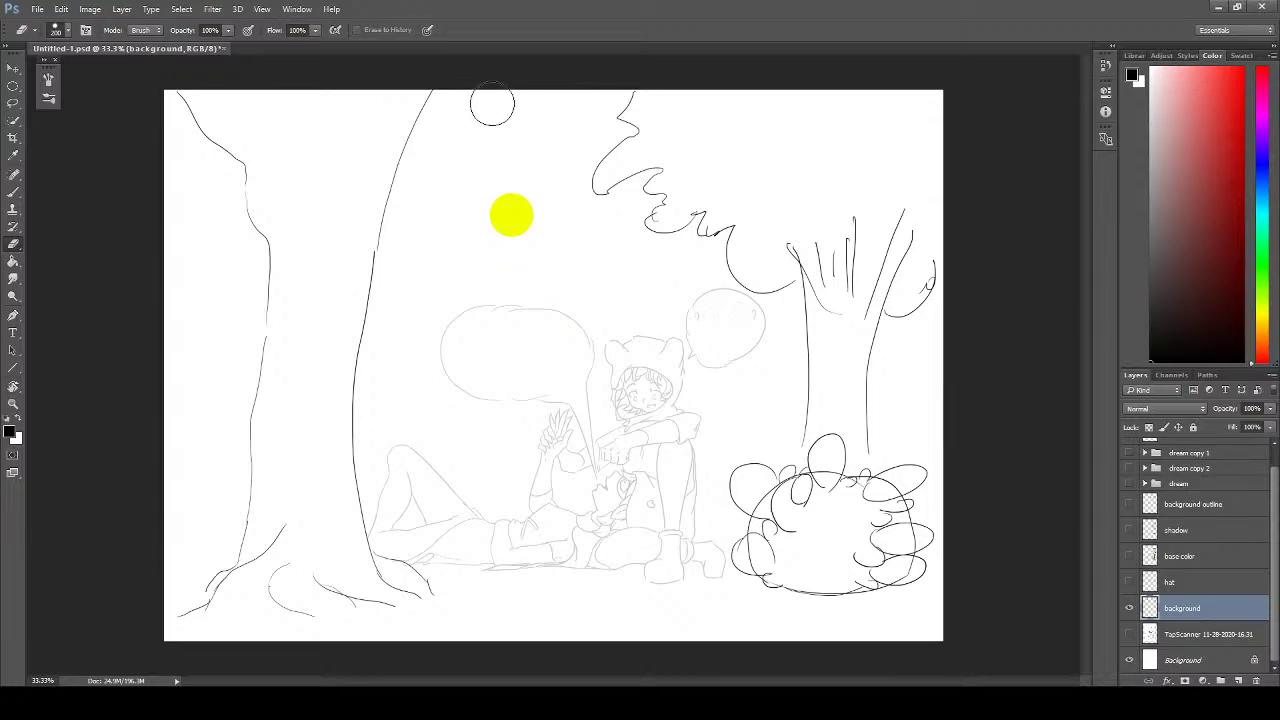
key(b)
mouse_move(412, 153)
mouse_down()
mouse_move(445, 140)
mouse_move(480, 97)
mouse_up()
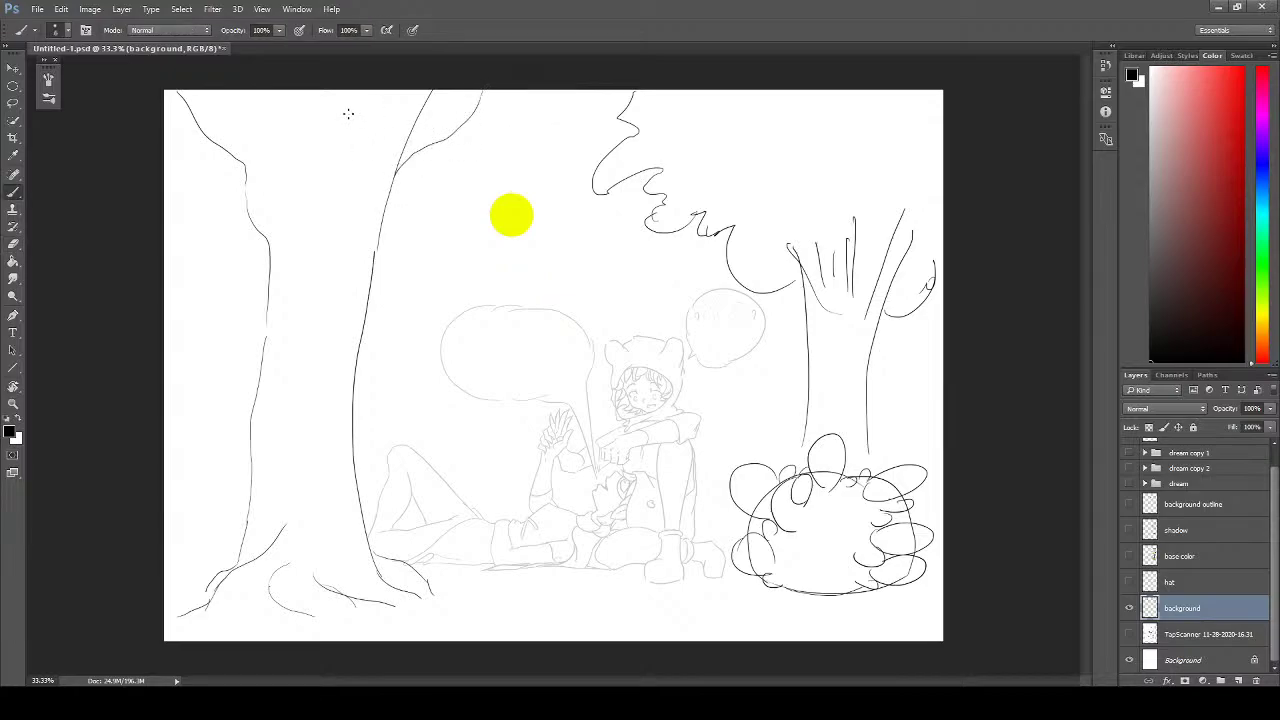
- Sketch inner branch lines forming a fork at the top of the second trunk, erasing stray strokes
mouse_move(240, 116)
mouse_down()
mouse_move(314, 161)
mouse_move(275, 99)
mouse_up()
key(e)
mouse_move(341, 152)
mouse_down()
mouse_move(335, 110)
mouse_move(310, 120)
mouse_up()
key(b)
key(e)
key(b)
mouse_move(313, 156)
mouse_down()
mouse_move(327, 184)
mouse_move(391, 88)
mouse_up()
drag(299, 138, 297, 95)
key(e)
click(318, 109)
- Refine the second trunk's fork with short twig lines and a crease running down from it, erasing rough strokes
key(b)
drag(310, 98, 310, 132)
key(e)
mouse_move(249, 203)
mouse_down()
mouse_move(247, 165)
mouse_move(272, 129)
mouse_up()
key(b)
mouse_move(349, 162)
mouse_down()
mouse_move(347, 186)
mouse_move(295, 148)
mouse_up()
key(e)
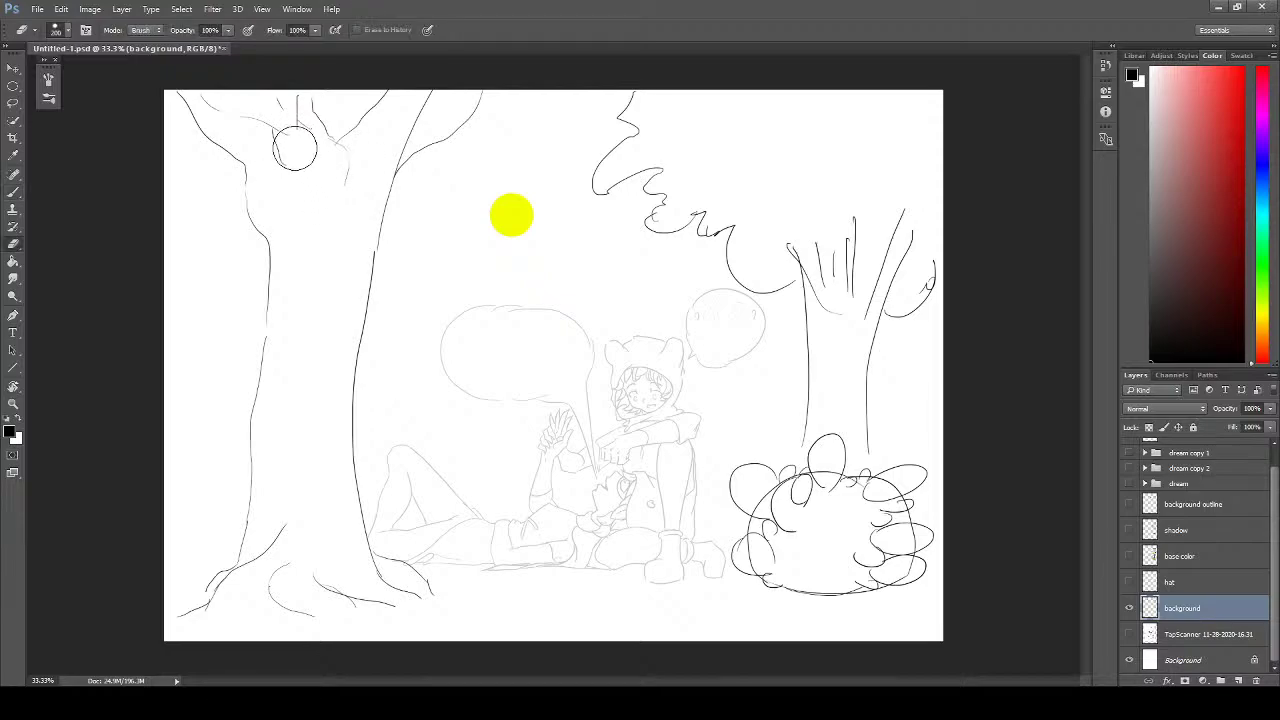
key(b)
mouse_move(262, 98)
mouse_down()
mouse_move(278, 138)
mouse_move(329, 142)
mouse_move(344, 178)
mouse_up()
mouse_move(278, 148)
mouse_down()
mouse_move(280, 188)
mouse_move(294, 198)
mouse_move(345, 168)
mouse_move(343, 156)
mouse_up()
key(e)
key(b)
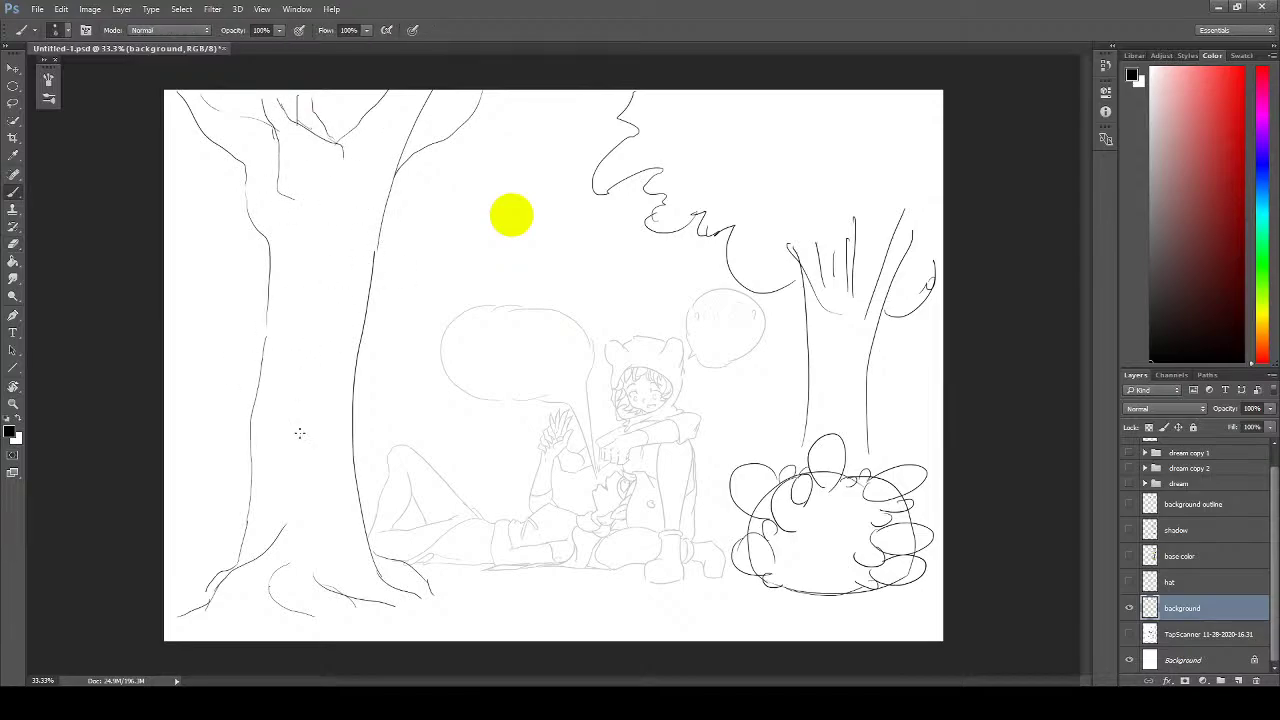
- Erase the second trunk's left root lines and redraw that side as one root flaring down toward the canvas's left edge
key(e)
mouse_move(286, 537)
mouse_down()
mouse_move(250, 604)
mouse_move(236, 586)
mouse_move(205, 602)
mouse_up()
key(b)
mouse_move(248, 528)
mouse_down()
mouse_move(186, 612)
mouse_move(210, 570)
mouse_move(179, 598)
mouse_move(250, 506)
mouse_up()
key(e)
key(b)
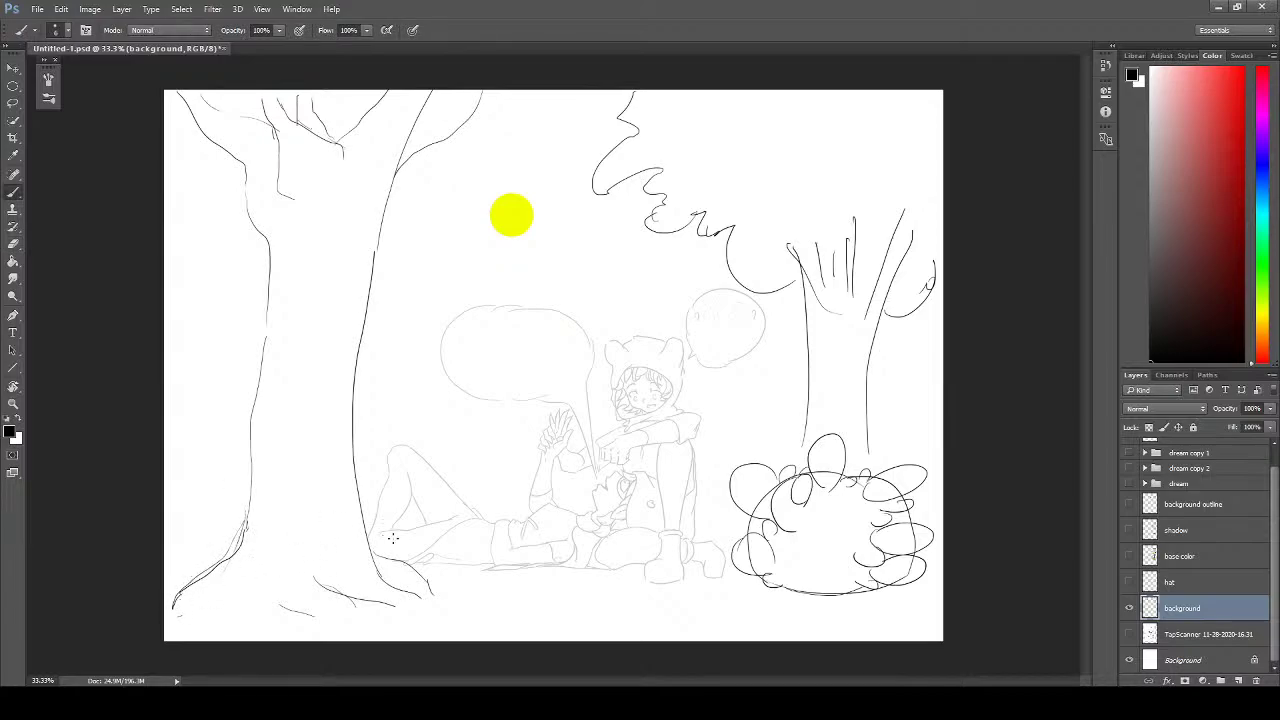
- Erase the second trunk's right-hand roots and the lower end of its right edge
key(e)
mouse_move(372, 615)
mouse_down()
mouse_move(321, 610)
mouse_move(373, 582)
mouse_move(356, 550)
mouse_up()
key(b)
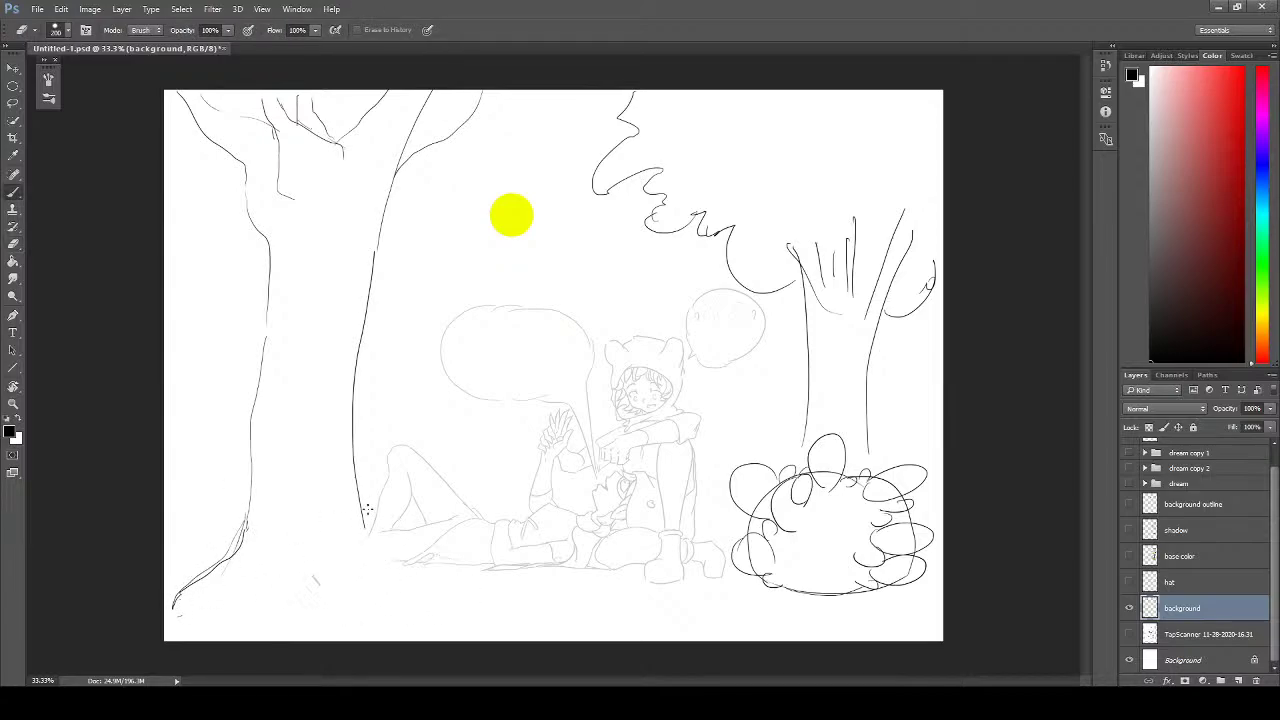
- Extend the left trunk's right edge down into a root flaring out below the reclining character's feet, erasing rough strokes
mouse_move(360, 505)
mouse_down()
mouse_move(373, 540)
mouse_move(431, 602)
mouse_up()
key(e)
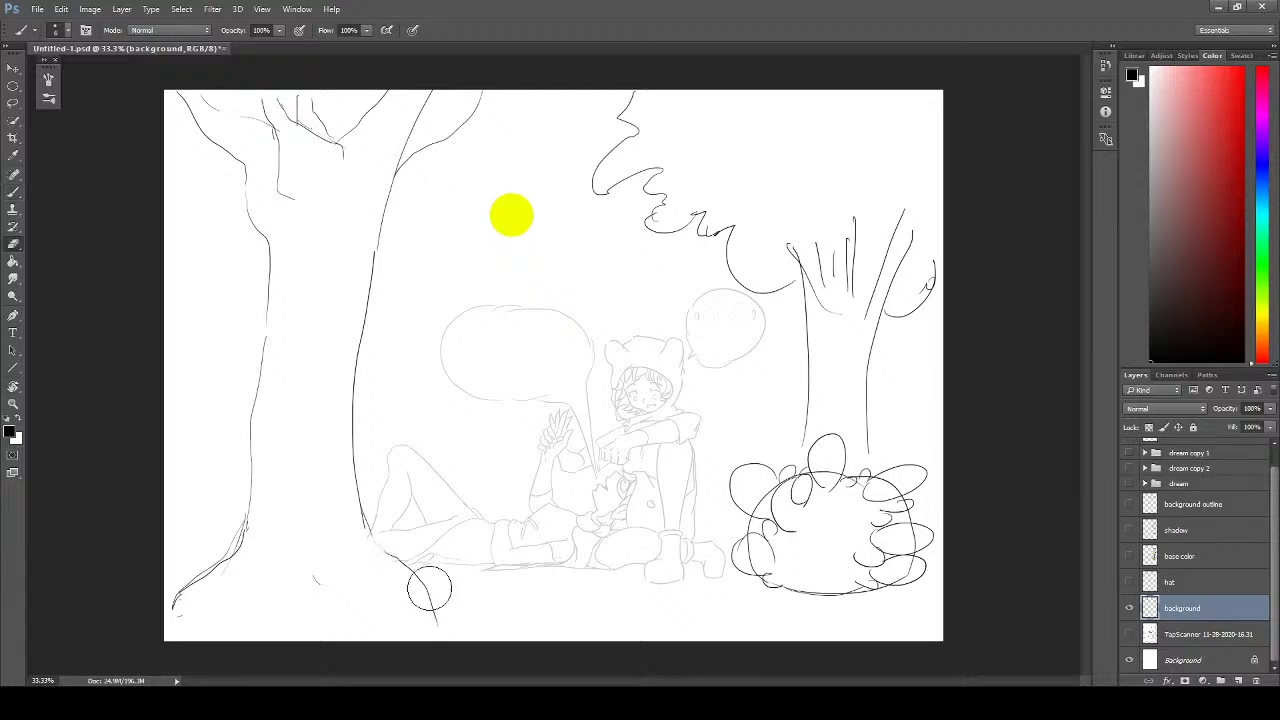
key(b)
mouse_move(375, 541)
mouse_down()
mouse_move(455, 581)
mouse_move(428, 584)
mouse_move(439, 568)
mouse_move(459, 579)
mouse_move(394, 577)
mouse_up()
key(e)
key(b)
drag(368, 528, 424, 597)
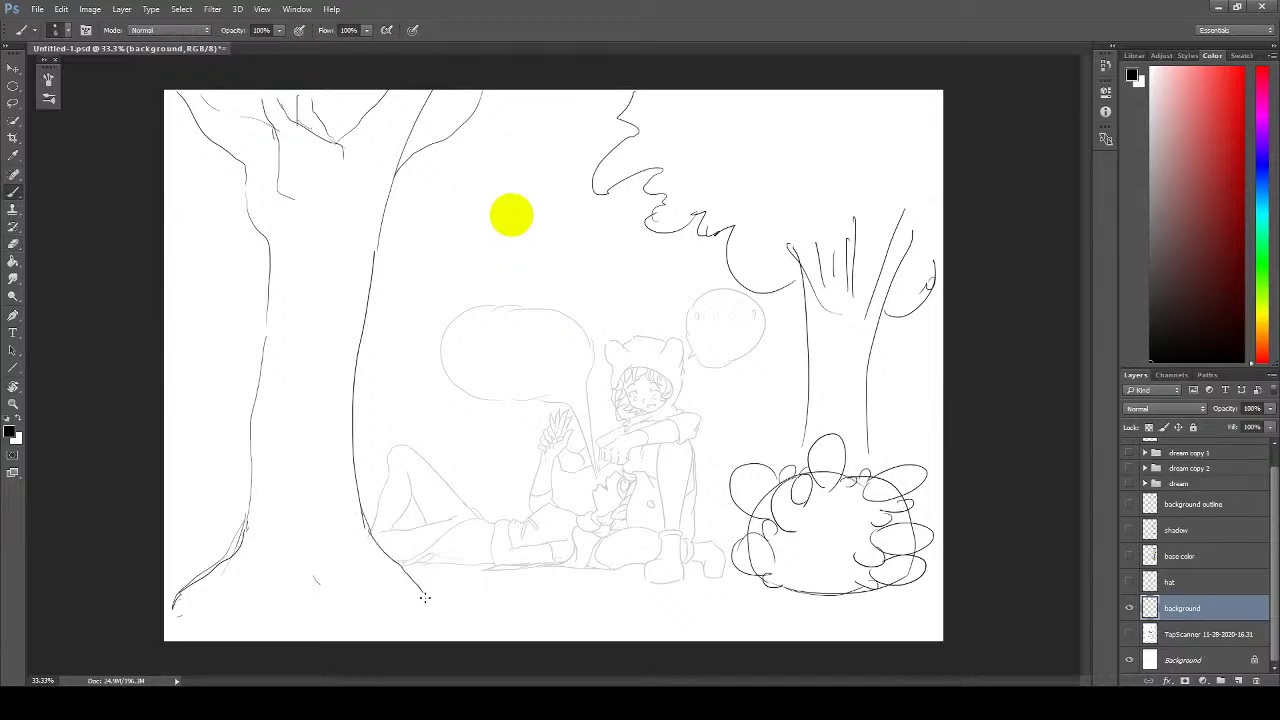
drag(390, 558, 444, 580)
- Darken the left tree's outer root and sketch the root's underside running inward, erasing stray ends
mouse_move(222, 562)
mouse_down()
mouse_move(155, 565)
mouse_move(218, 556)
mouse_up()
key(e)
key(b)
mouse_move(186, 617)
mouse_down()
mouse_move(280, 589)
mouse_move(301, 545)
mouse_up()
key(e)
mouse_move(288, 590)
mouse_down()
mouse_move(248, 617)
mouse_move(318, 556)
mouse_move(297, 537)
mouse_move(278, 614)
mouse_up()
- Sketch a pointed front root descending from the middle of the left trunk's base, trimming its upper strokes
key(b)
key(e)
key(b)
key(e)
key(b)
mouse_move(280, 546)
mouse_down()
mouse_move(324, 535)
mouse_move(314, 565)
mouse_move(348, 606)
mouse_move(290, 626)
mouse_move(273, 611)
mouse_move(303, 636)
mouse_move(336, 614)
mouse_move(325, 643)
mouse_up()
key(e)
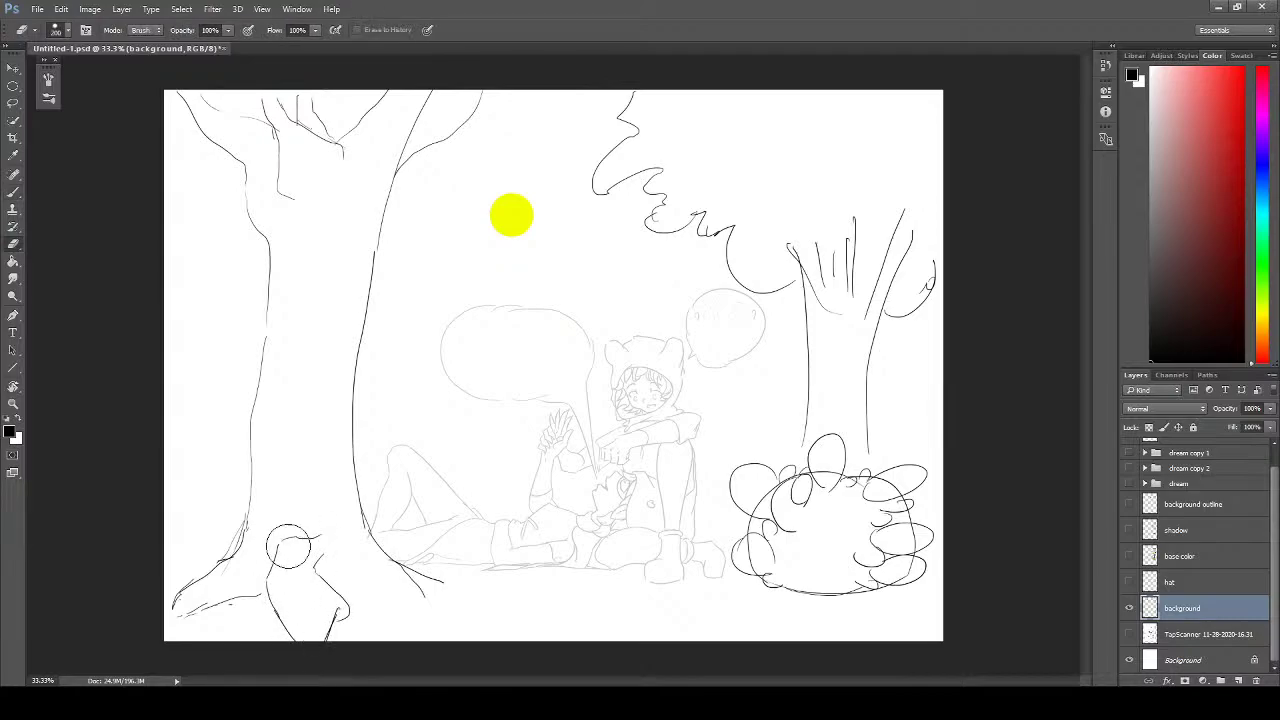
key(b)
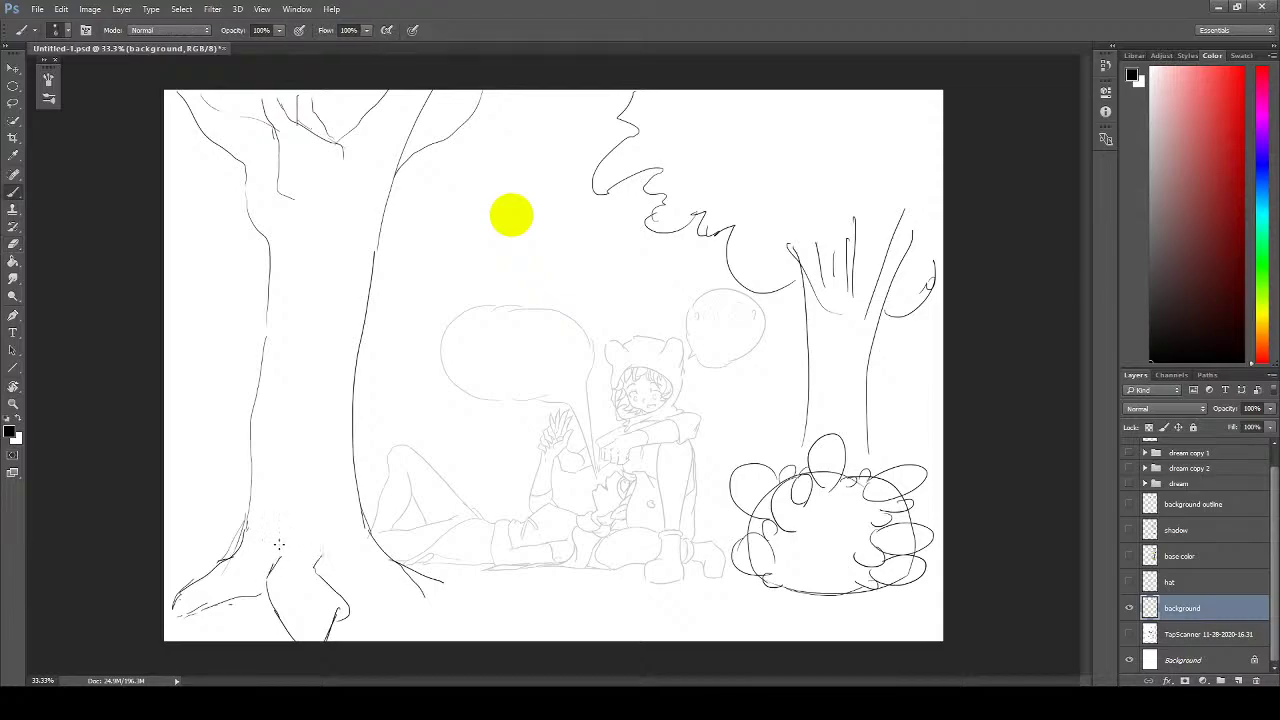
- Redraw the underside of the left tree's outer root as a slanted line and erase the pointed front root
drag(280, 546, 294, 541)
drag(258, 593, 178, 621)
key(ctrl+z)
key(e)
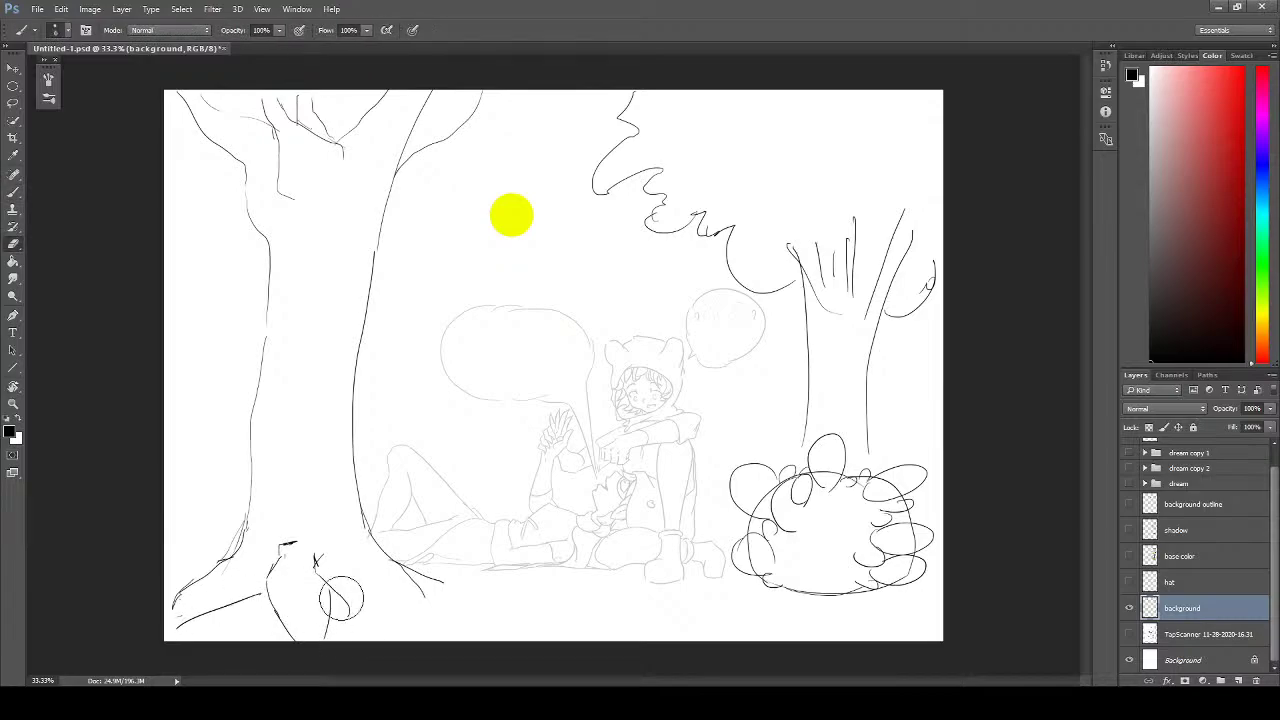
key(e)
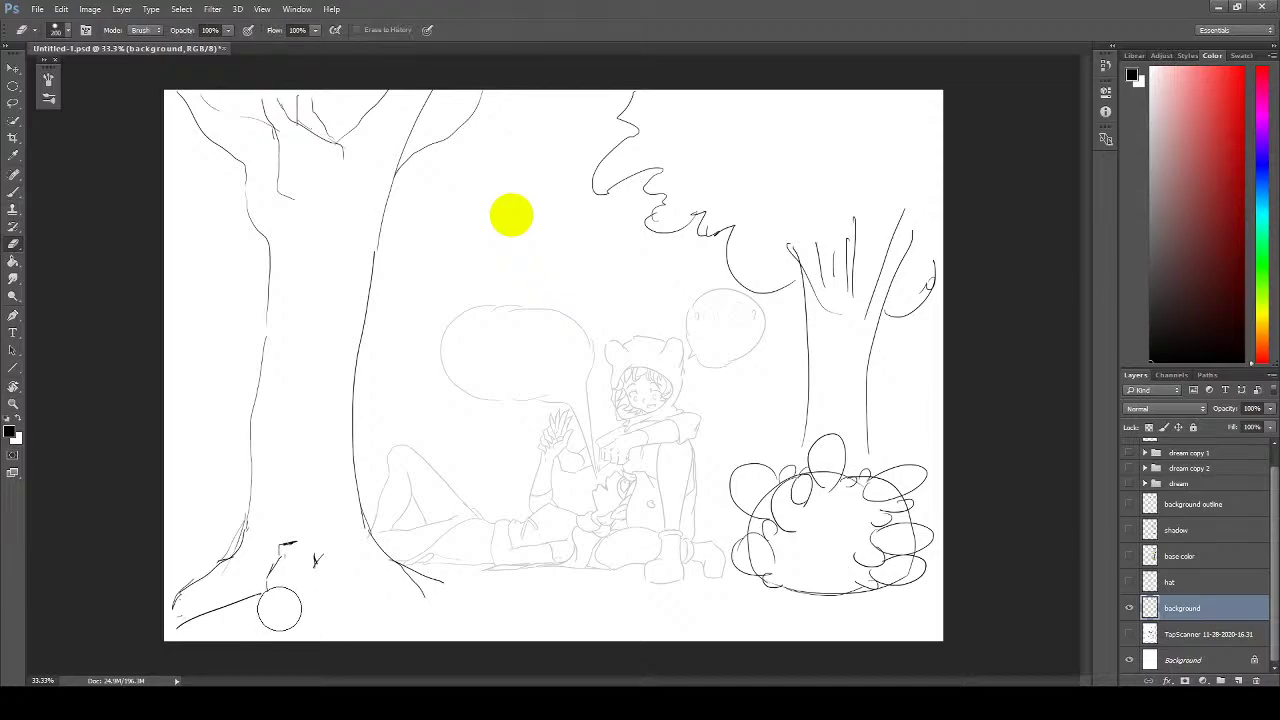
- Try small curved front root lines at the middle of the left trunk's base
key(b)
mouse_move(264, 585)
mouse_down()
mouse_move(266, 600)
mouse_move(334, 572)
mouse_move(315, 590)
mouse_move(266, 591)
mouse_move(305, 599)
mouse_move(277, 651)
mouse_move(291, 609)
mouse_up()
key(e)
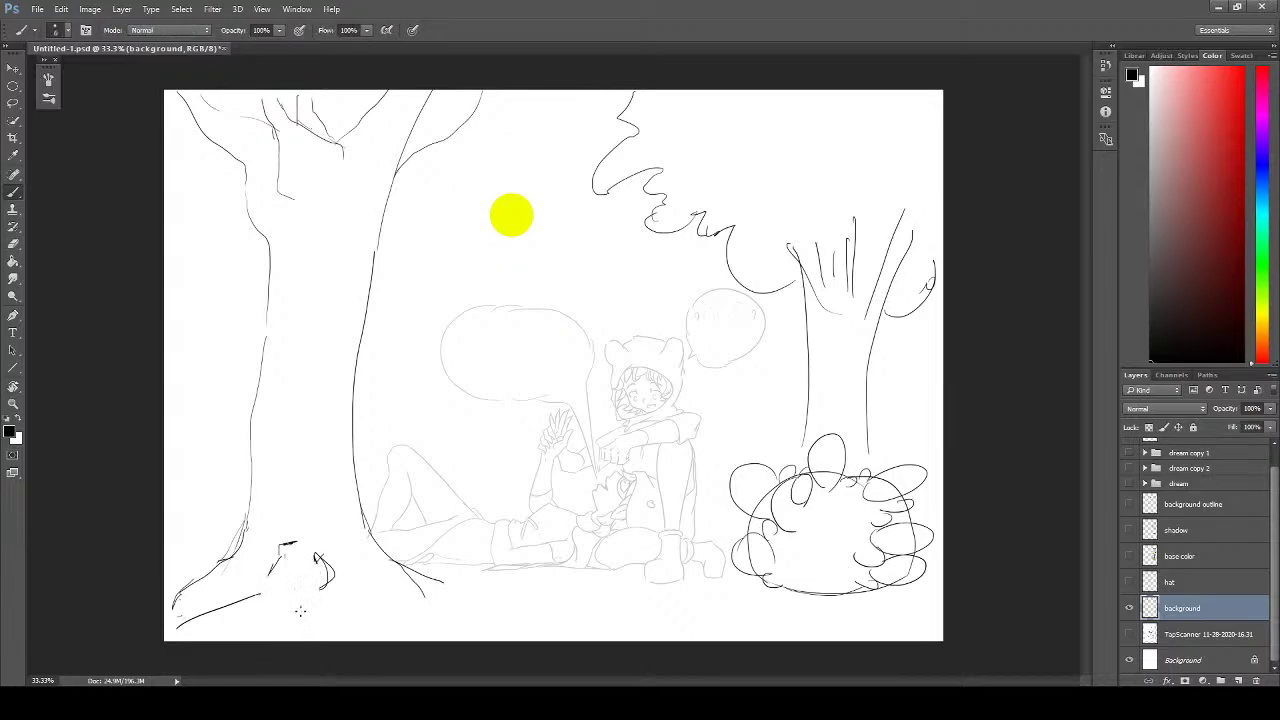
mouse_move(310, 567)
mouse_down()
mouse_move(268, 540)
mouse_move(341, 544)
mouse_up()
- Erase the front root lines and reshape the tip of the left tree's right-hand root with short forked strokes
key(b)
mouse_move(403, 570)
mouse_down()
mouse_move(430, 600)
mouse_move(405, 605)
mouse_move(394, 586)
mouse_move(418, 580)
mouse_move(391, 568)
mouse_move(449, 626)
mouse_move(413, 611)
mouse_up()
key(e)
key(b)
key(e)
key(b)
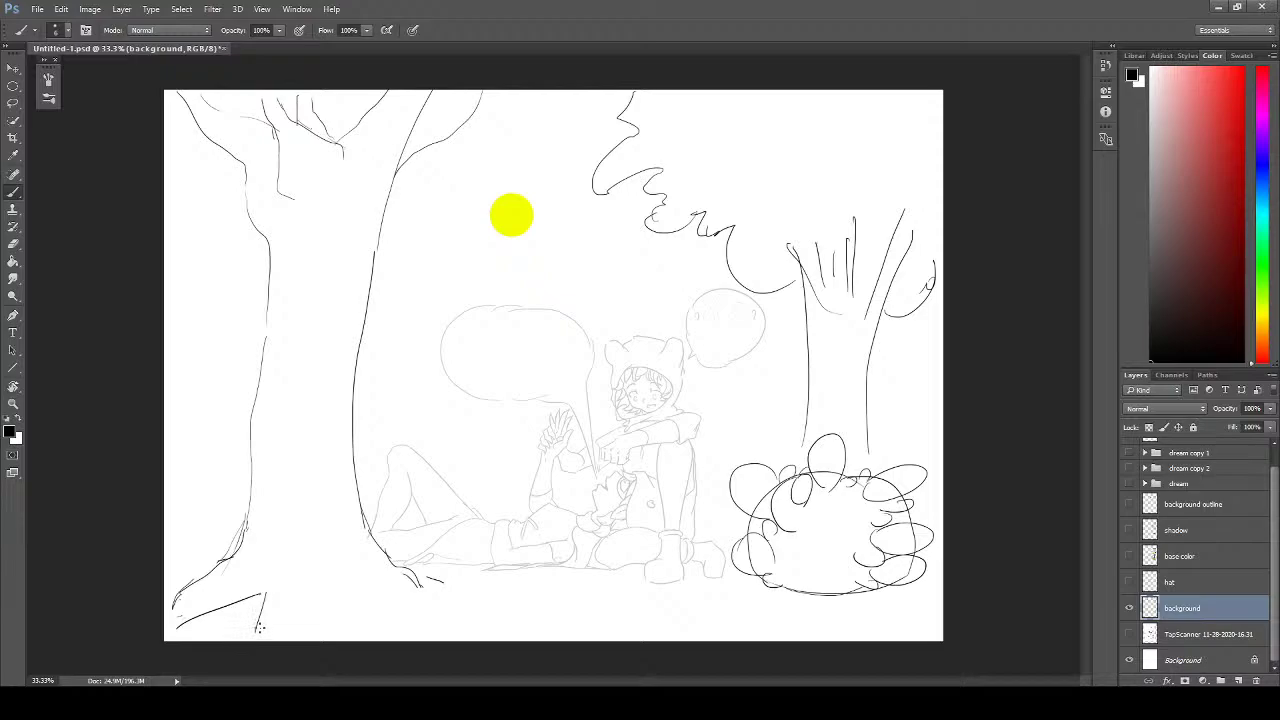
- Draw a blocky front root at the left trunk's base, erasing the loose line beside it
key(e)
mouse_move(263, 608)
mouse_down()
mouse_move(320, 593)
mouse_move(272, 572)
mouse_move(297, 569)
mouse_move(307, 595)
mouse_move(297, 571)
mouse_move(312, 571)
mouse_move(268, 573)
mouse_move(308, 566)
mouse_move(262, 576)
mouse_up()
key(b)
key(e)
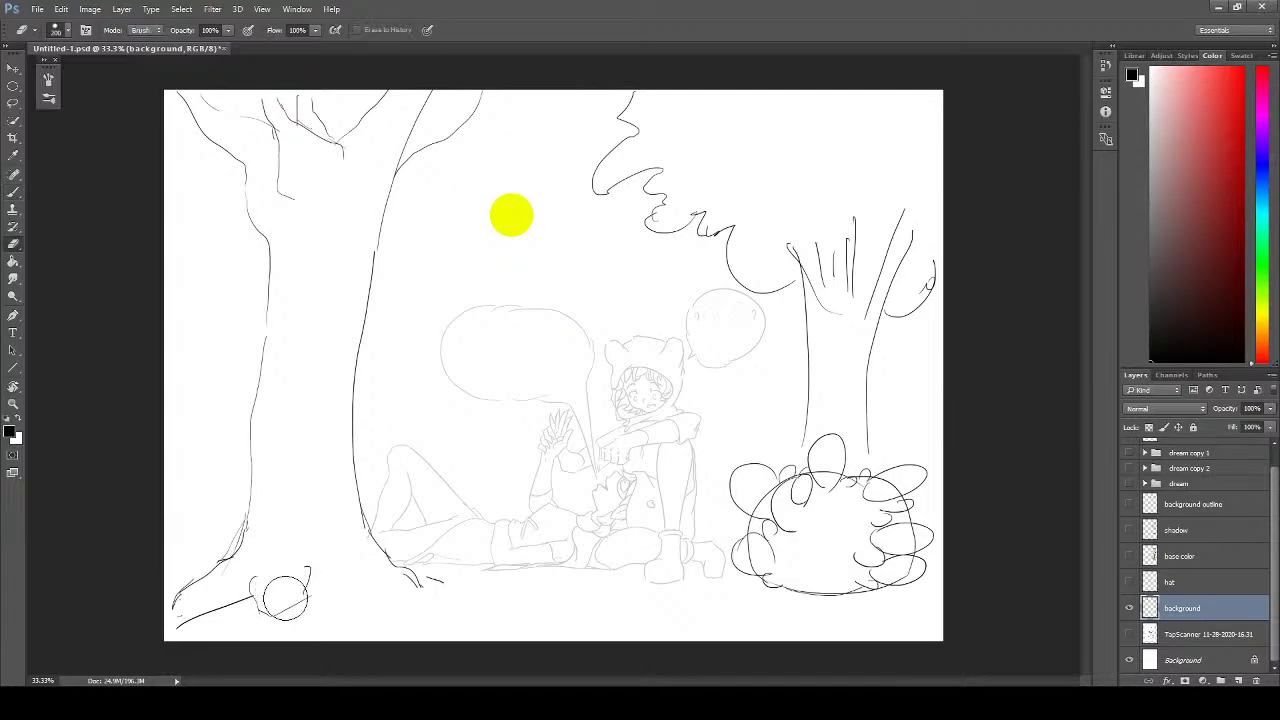
key(b)
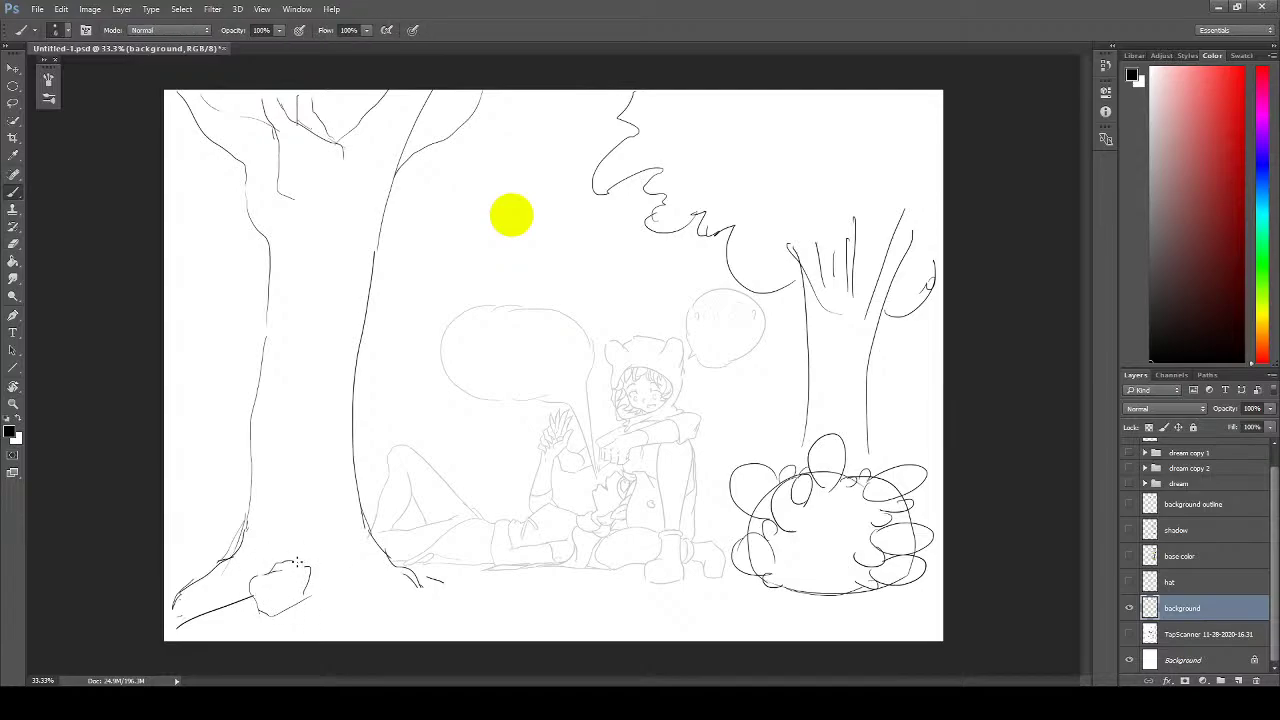
- Flatten the underside of the left tree's outer root and add a lower edge to its right-hand root
key(e)
mouse_move(250, 600)
mouse_down()
mouse_move(209, 595)
mouse_move(215, 621)
mouse_move(181, 628)
mouse_move(188, 589)
mouse_move(213, 562)
mouse_move(189, 607)
mouse_move(203, 594)
mouse_move(252, 597)
mouse_move(183, 602)
mouse_move(203, 588)
mouse_move(177, 608)
mouse_up()
key(b)
mouse_move(374, 542)
mouse_down()
mouse_move(441, 588)
mouse_move(375, 592)
mouse_up()
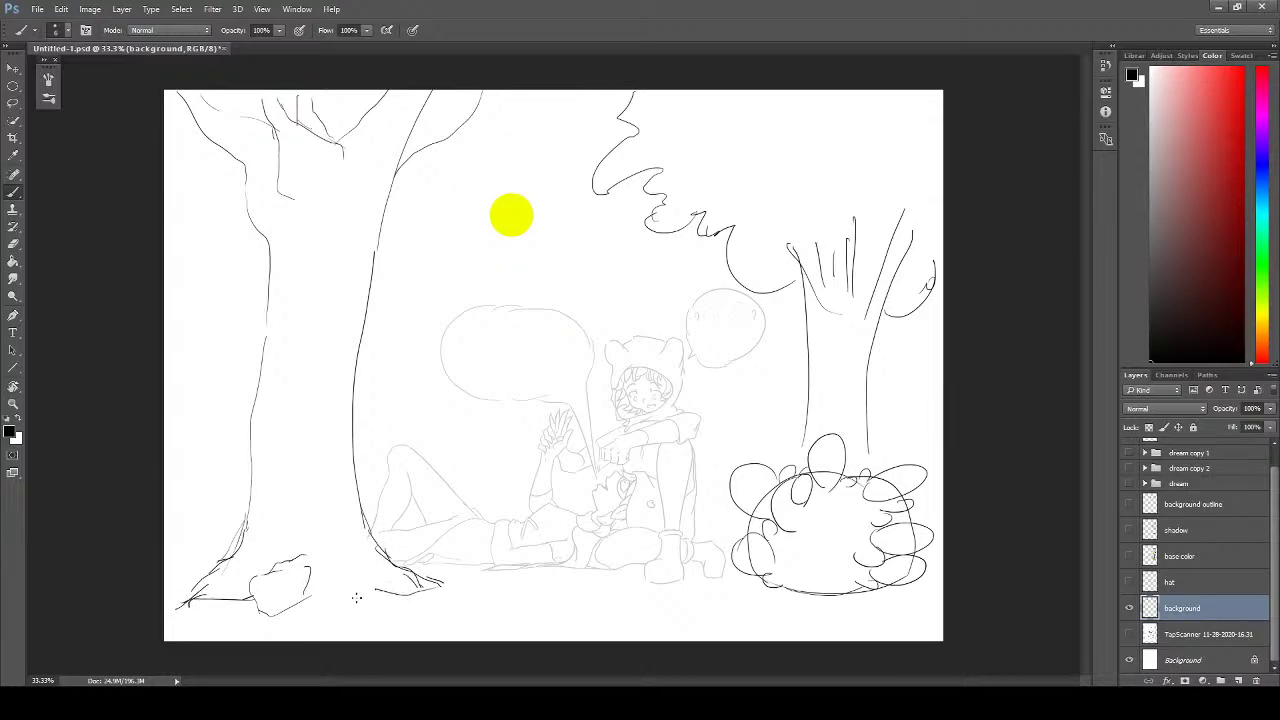
- Sketch a second blocky front root beside the first and reinforce the outlines of the left tree's roots
drag(324, 556, 358, 570)
mouse_move(366, 578)
mouse_down()
mouse_move(383, 604)
mouse_move(368, 609)
mouse_up()
mouse_move(318, 566)
mouse_down()
mouse_move(322, 606)
mouse_move(386, 608)
mouse_move(316, 576)
mouse_move(363, 570)
mouse_move(306, 532)
mouse_move(356, 586)
mouse_move(380, 555)
mouse_up()
mouse_move(254, 614)
mouse_down()
mouse_move(308, 596)
mouse_move(252, 582)
mouse_move(296, 576)
mouse_move(244, 606)
mouse_up()
mouse_move(246, 600)
mouse_down()
mouse_move(284, 580)
mouse_move(286, 602)
mouse_up()
mouse_move(236, 542)
mouse_down()
mouse_move(176, 566)
mouse_move(166, 604)
mouse_up()
drag(400, 548, 436, 586)
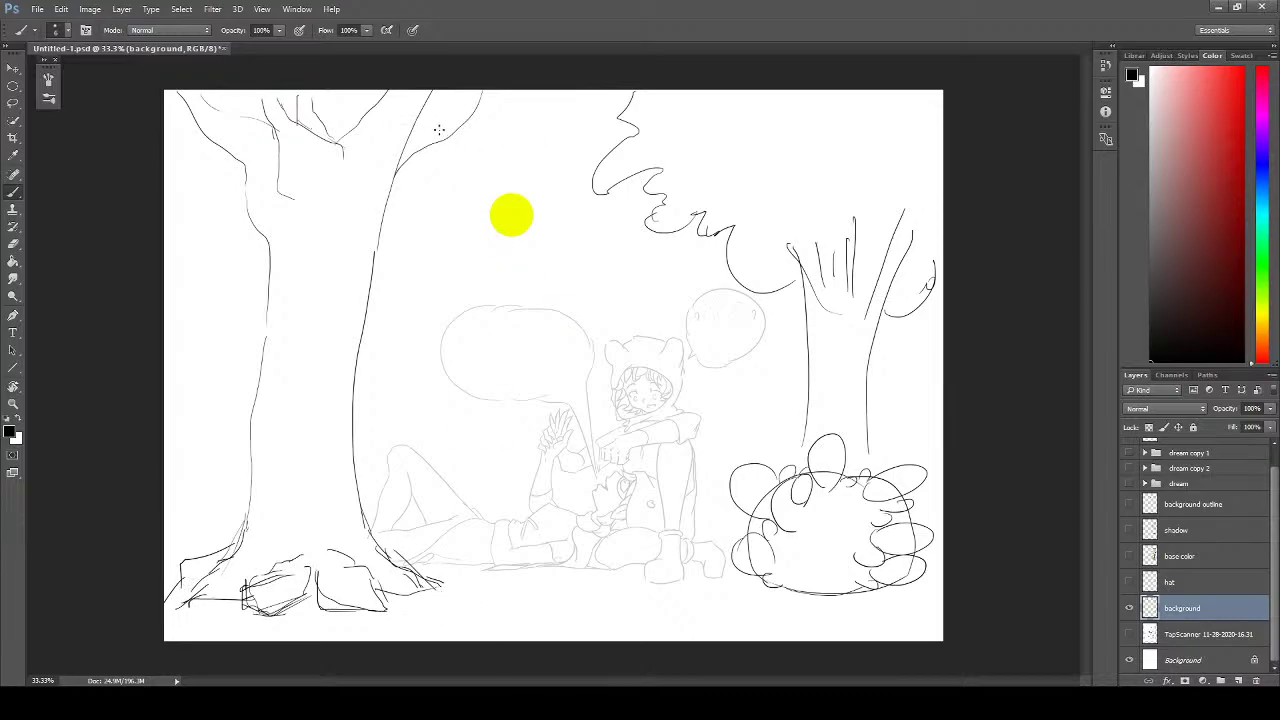
- Add scalloped foliage curves to the outer branches on both sides of the left tree
mouse_move(426, 114)
mouse_down()
mouse_move(461, 121)
mouse_move(528, 92)
mouse_up()
drag(213, 113, 166, 150)
- Erase the right tree's foliage, branches and trunk above the bush
key(e)
mouse_move(609, 111)
mouse_down()
mouse_move(608, 187)
mouse_move(808, 258)
mouse_move(812, 340)
mouse_move(905, 220)
mouse_move(922, 250)
mouse_up()
mouse_move(779, 238)
mouse_down()
mouse_move(777, 285)
mouse_move(652, 149)
mouse_move(661, 98)
mouse_up()
key(b)
mouse_move(810, 375)
mouse_down()
mouse_move(791, 424)
mouse_move(864, 390)
mouse_move(869, 440)
mouse_up()
key(b)
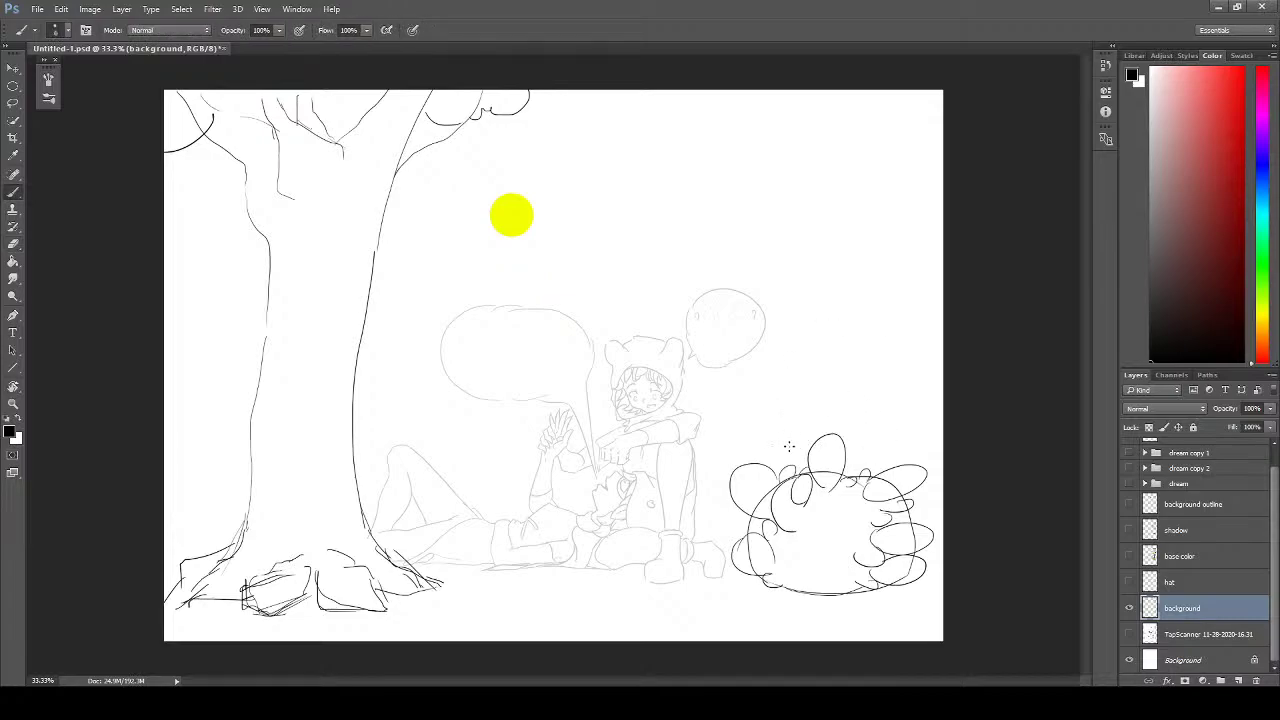
- Sketch two straight trunk edges rising from the bush and a short curved branch on the trunk's left side
drag(789, 446, 795, 256)
drag(881, 465, 863, 210)
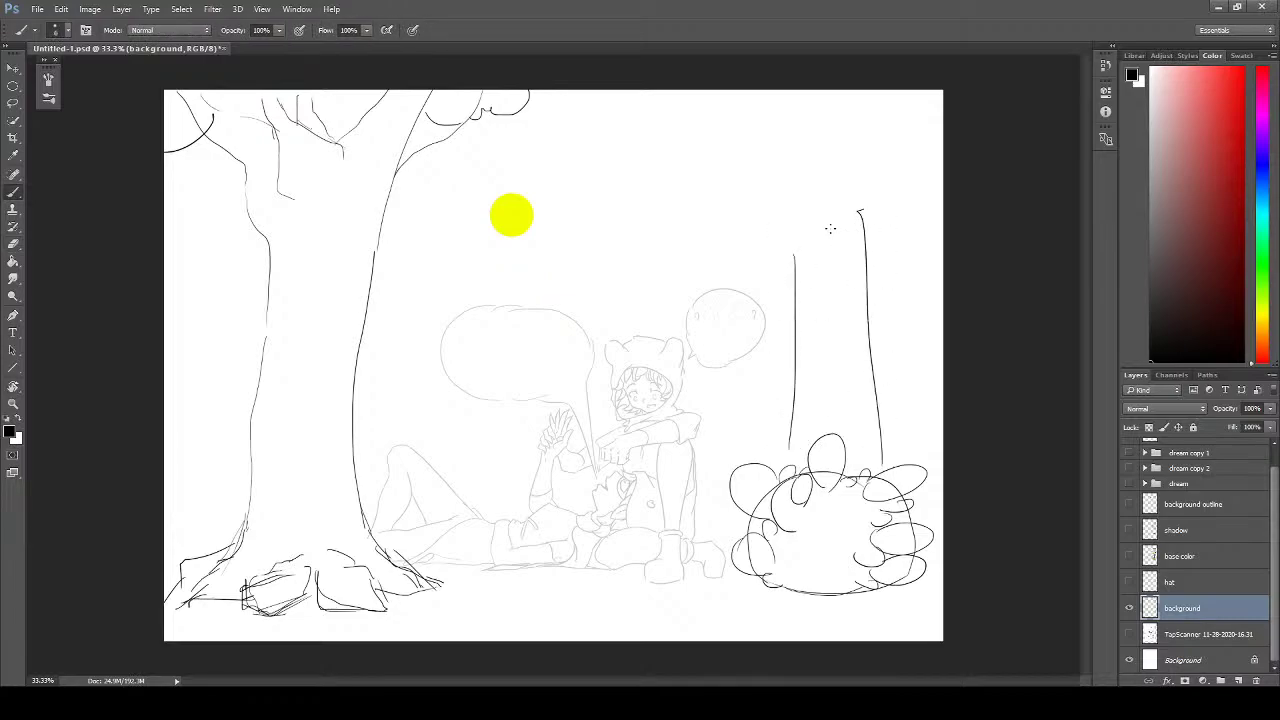
mouse_move(790, 262)
mouse_down()
mouse_move(750, 206)
mouse_move(775, 290)
mouse_move(745, 205)
mouse_up()
key(ctrl+z)
key(ctrl+z)
key(ctrl+z)
- Draw upward-forking branches on top of the new right trunk
drag(861, 212, 907, 154)
drag(843, 224, 877, 162)
mouse_move(837, 228)
mouse_down()
mouse_move(824, 251)
mouse_move(852, 224)
mouse_move(828, 254)
mouse_move(804, 228)
mouse_move(798, 160)
mouse_move(776, 129)
mouse_up()
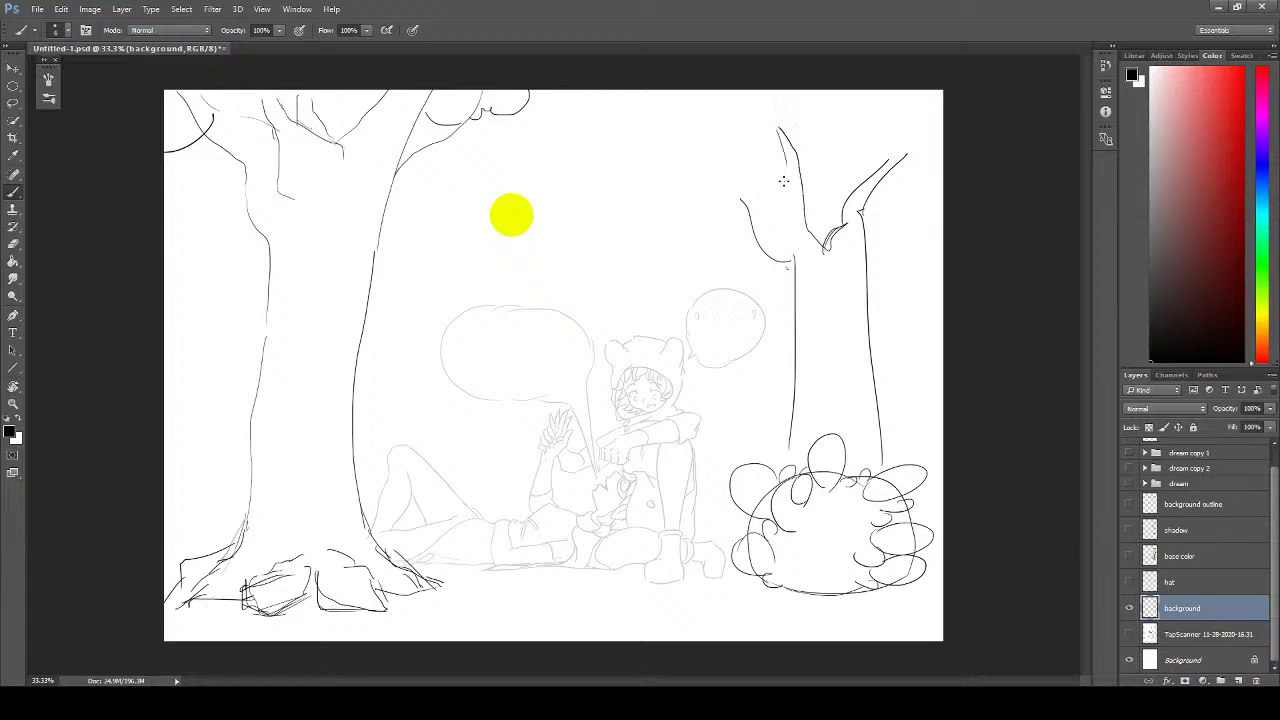
drag(822, 238, 833, 141)
drag(837, 195, 843, 124)
drag(872, 236, 888, 178)
drag(790, 244, 735, 163)
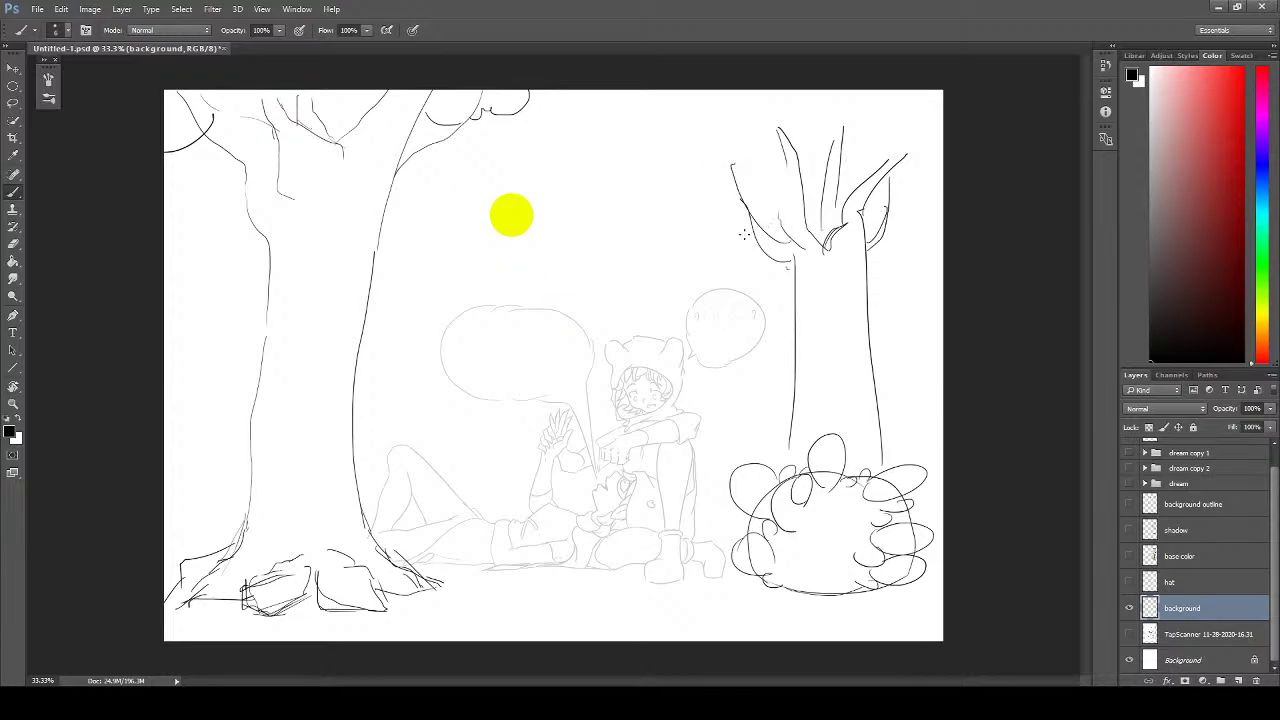
- Sketch a scalloped foliage outline around the right tree's branches and leaf clusters between them
mouse_move(745, 217)
mouse_down()
mouse_move(677, 171)
mouse_move(687, 162)
mouse_move(643, 158)
mouse_move(653, 133)
mouse_move(610, 121)
mouse_move(634, 84)
mouse_up()
mouse_move(887, 185)
mouse_down()
mouse_move(912, 200)
mouse_move(932, 165)
mouse_move(918, 99)
mouse_up()
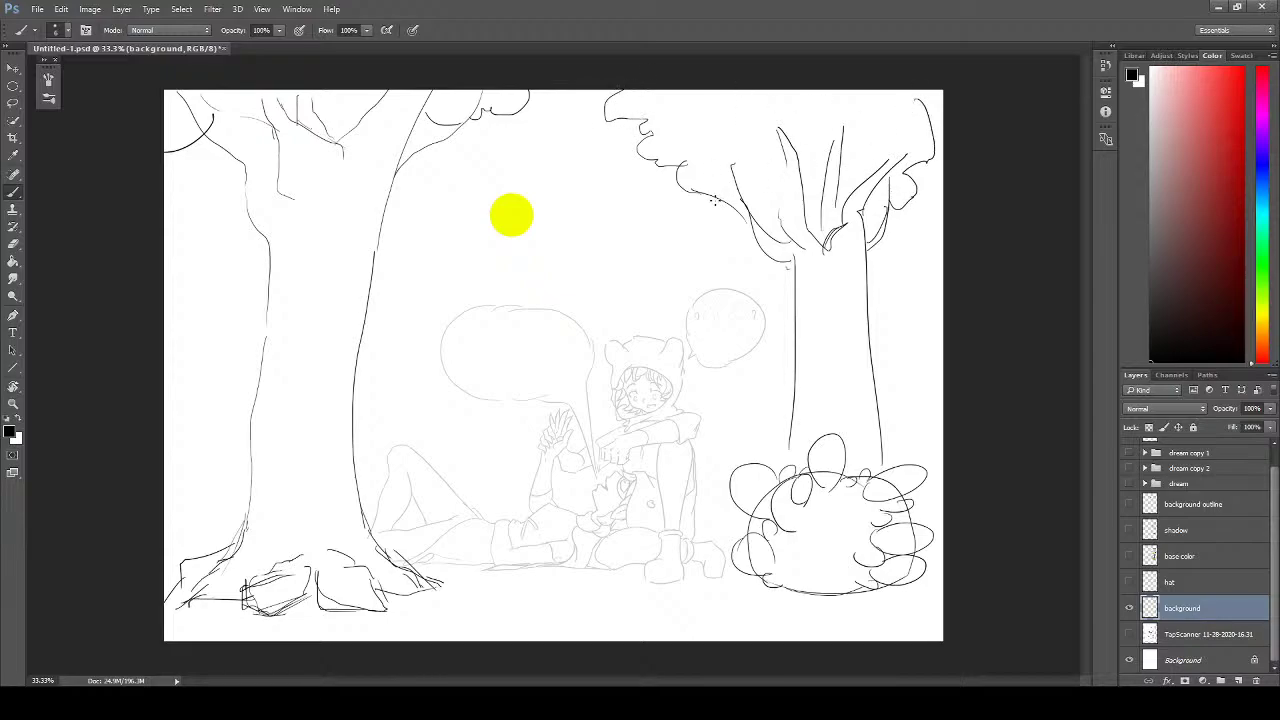
mouse_move(705, 212)
mouse_down()
mouse_move(748, 190)
mouse_move(746, 158)
mouse_move(770, 145)
mouse_move(778, 176)
mouse_move(815, 180)
mouse_move(826, 164)
mouse_move(838, 187)
mouse_move(828, 226)
mouse_move(884, 184)
mouse_up()
mouse_move(743, 226)
mouse_down()
mouse_move(807, 257)
mouse_move(817, 211)
mouse_move(724, 231)
mouse_move(730, 262)
mouse_move(882, 216)
mouse_move(928, 224)
mouse_up()
drag(836, 257, 890, 258)
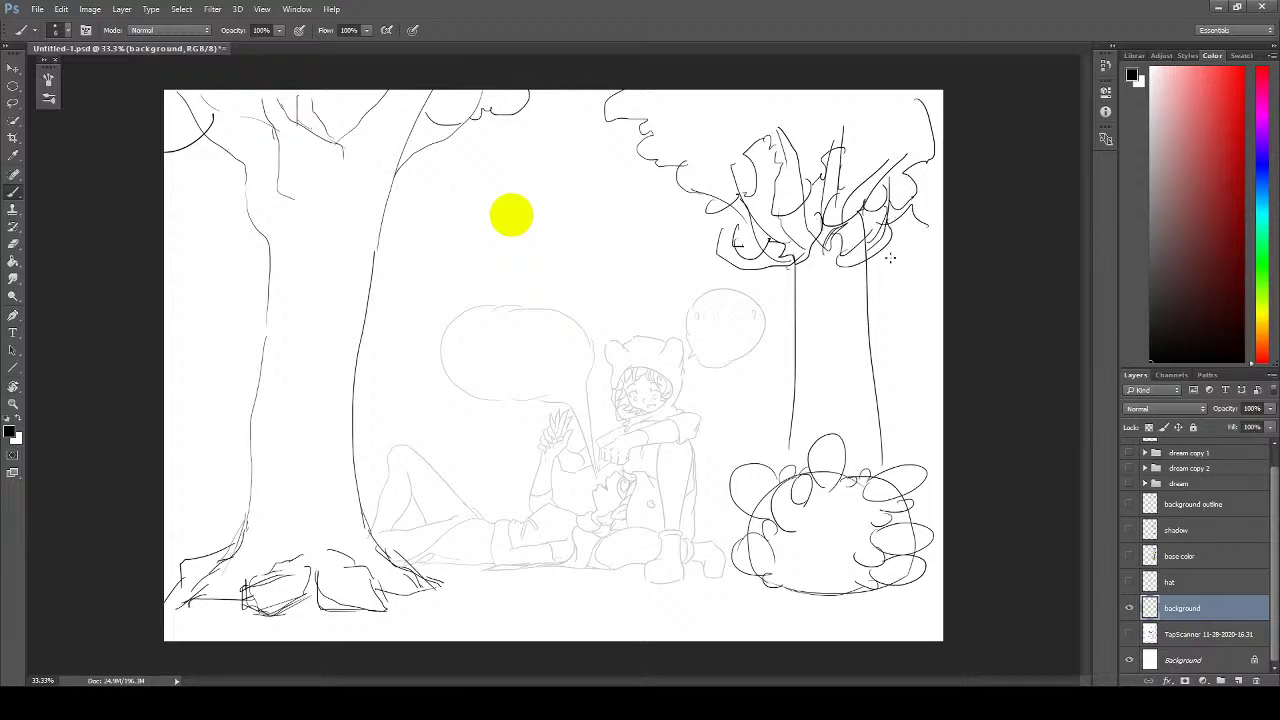
- Erase the redrawn right tree's trunk, branches and foliage
key(e)
mouse_move(594, 77)
mouse_down()
mouse_move(620, 99)
mouse_move(666, 191)
mouse_move(697, 219)
mouse_move(755, 137)
mouse_move(794, 228)
mouse_move(795, 348)
mouse_move(816, 348)
mouse_move(869, 397)
mouse_move(857, 430)
mouse_move(818, 116)
mouse_move(844, 164)
mouse_move(904, 103)
mouse_move(940, 103)
mouse_up()
key(b)
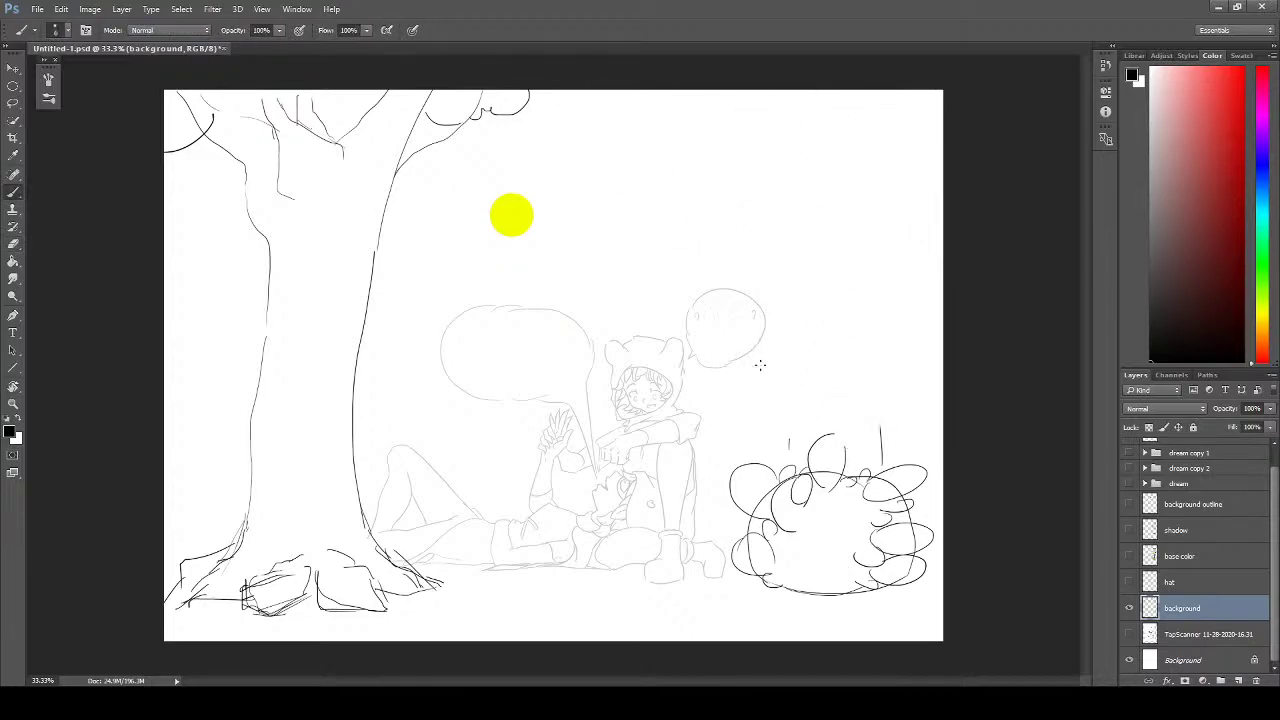
- Redraw the right tree with two trunk edges above the bush, wide side branches and a forked crown
drag(790, 463, 792, 242)
drag(881, 464, 880, 230)
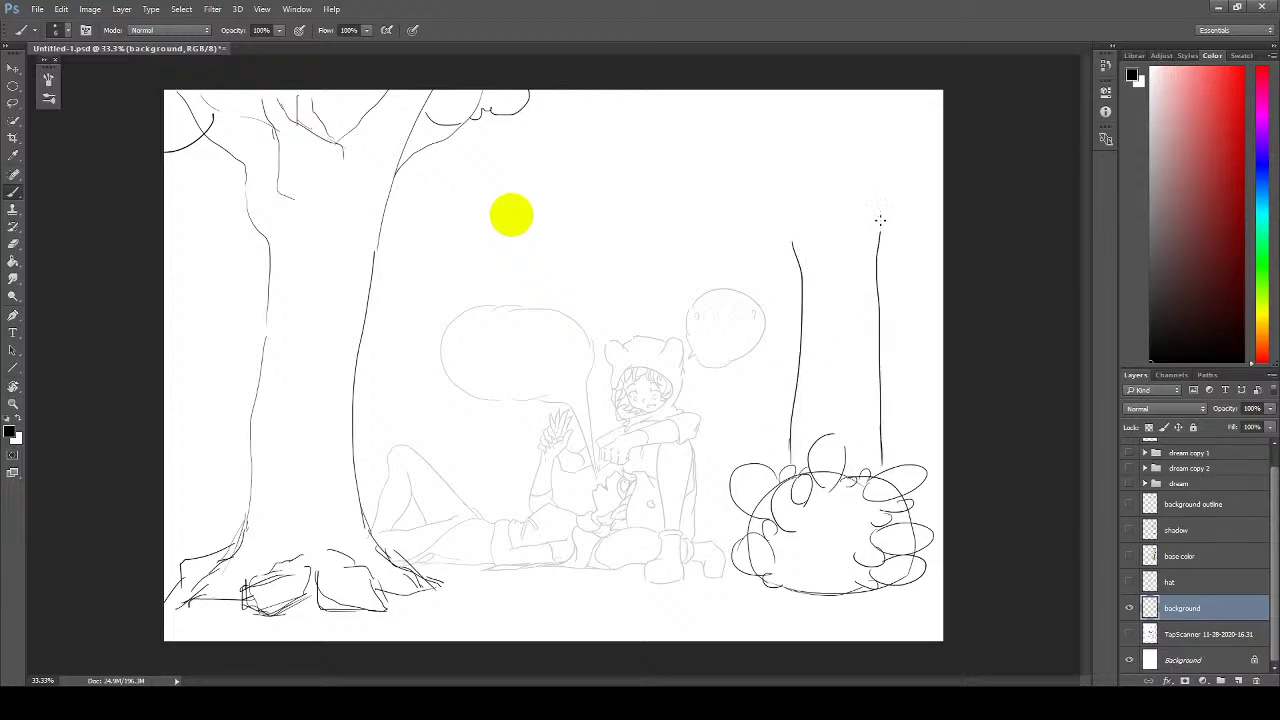
mouse_move(796, 250)
mouse_down()
mouse_move(716, 222)
mouse_move(673, 192)
mouse_up()
drag(796, 227, 659, 168)
mouse_move(885, 216)
mouse_down()
mouse_move(935, 196)
mouse_move(942, 156)
mouse_up()
mouse_move(858, 207)
mouse_down()
mouse_move(834, 212)
mouse_move(752, 175)
mouse_move(758, 117)
mouse_up()
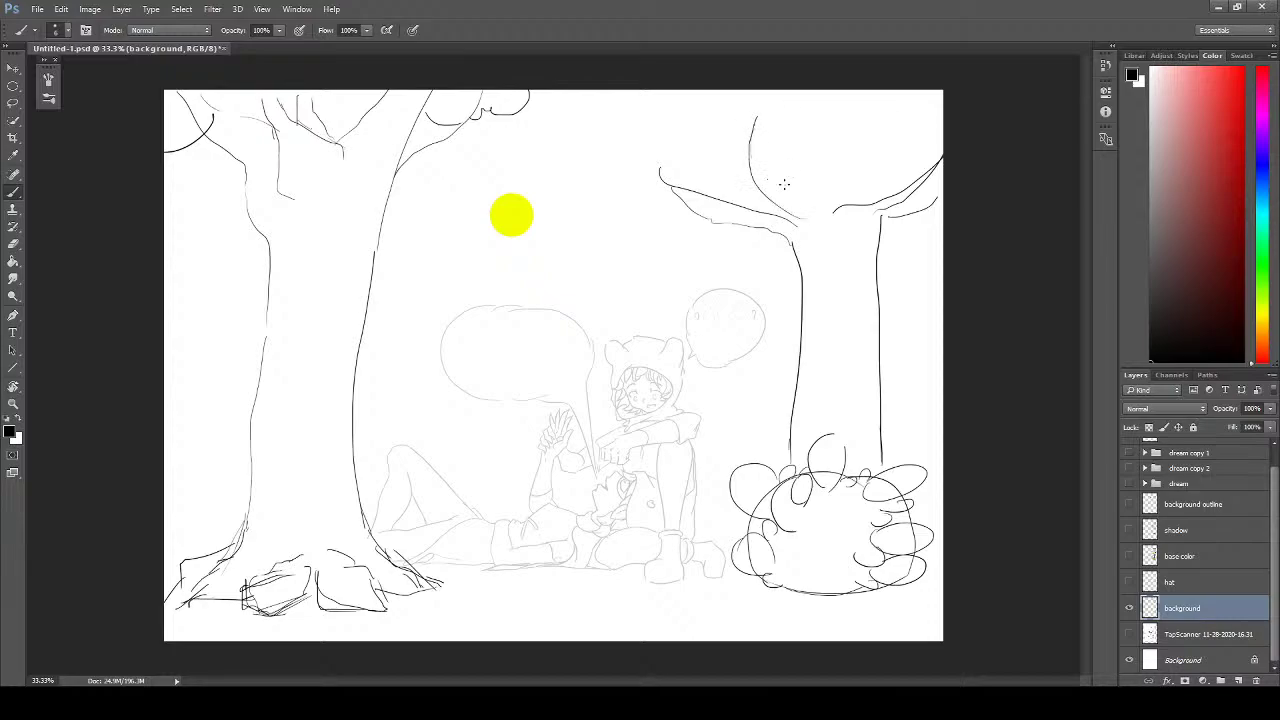
mouse_move(784, 184)
mouse_down()
mouse_move(826, 232)
mouse_move(724, 110)
mouse_move(754, 172)
mouse_move(826, 238)
mouse_move(877, 99)
mouse_up()
mouse_move(852, 192)
mouse_down()
mouse_move(903, 100)
mouse_move(918, 140)
mouse_up()
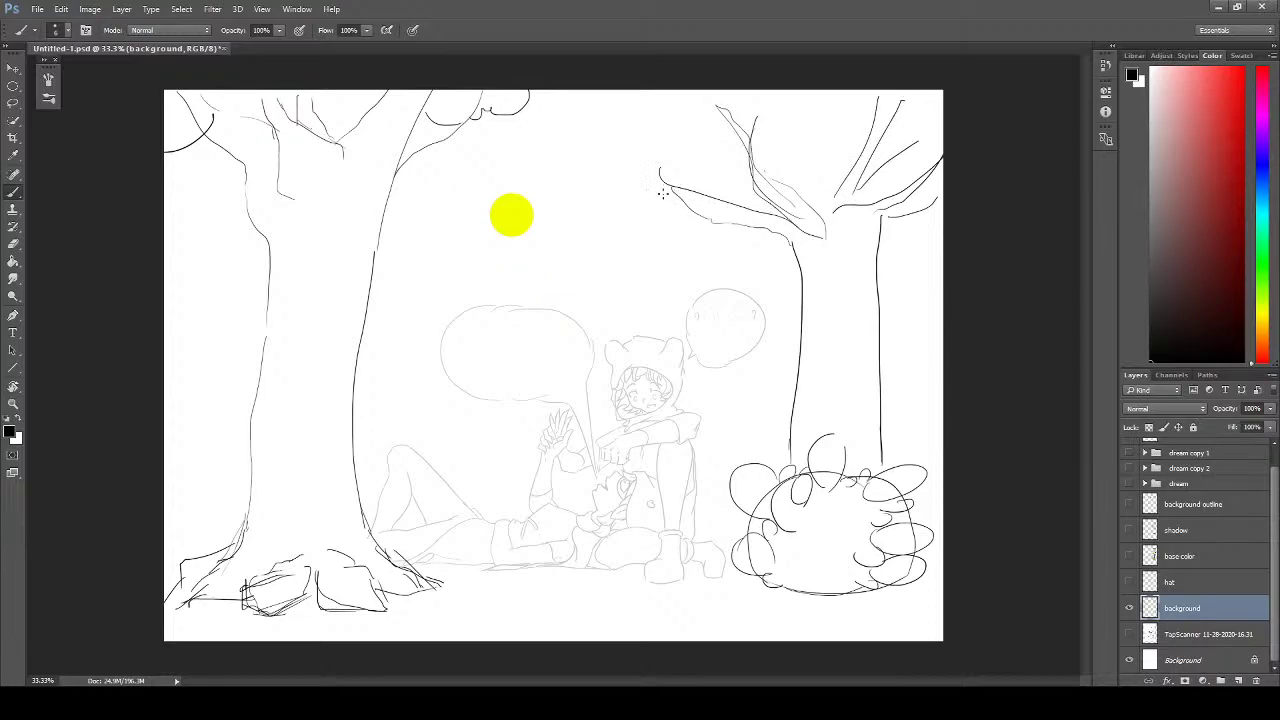
- Sketch wavy foliage above the right tree's branches and small leaf clusters hanging beneath them
mouse_move(662, 194)
mouse_down()
mouse_move(592, 176)
mouse_move(582, 133)
mouse_move(525, 148)
mouse_move(577, 98)
mouse_up()
mouse_move(670, 170)
mouse_down()
mouse_move(685, 121)
mouse_move(707, 125)
mouse_move(716, 153)
mouse_move(754, 177)
mouse_move(773, 132)
mouse_move(864, 106)
mouse_up()
mouse_move(856, 106)
mouse_down()
mouse_move(862, 158)
mouse_move(880, 146)
mouse_move(906, 156)
mouse_move(878, 178)
mouse_up()
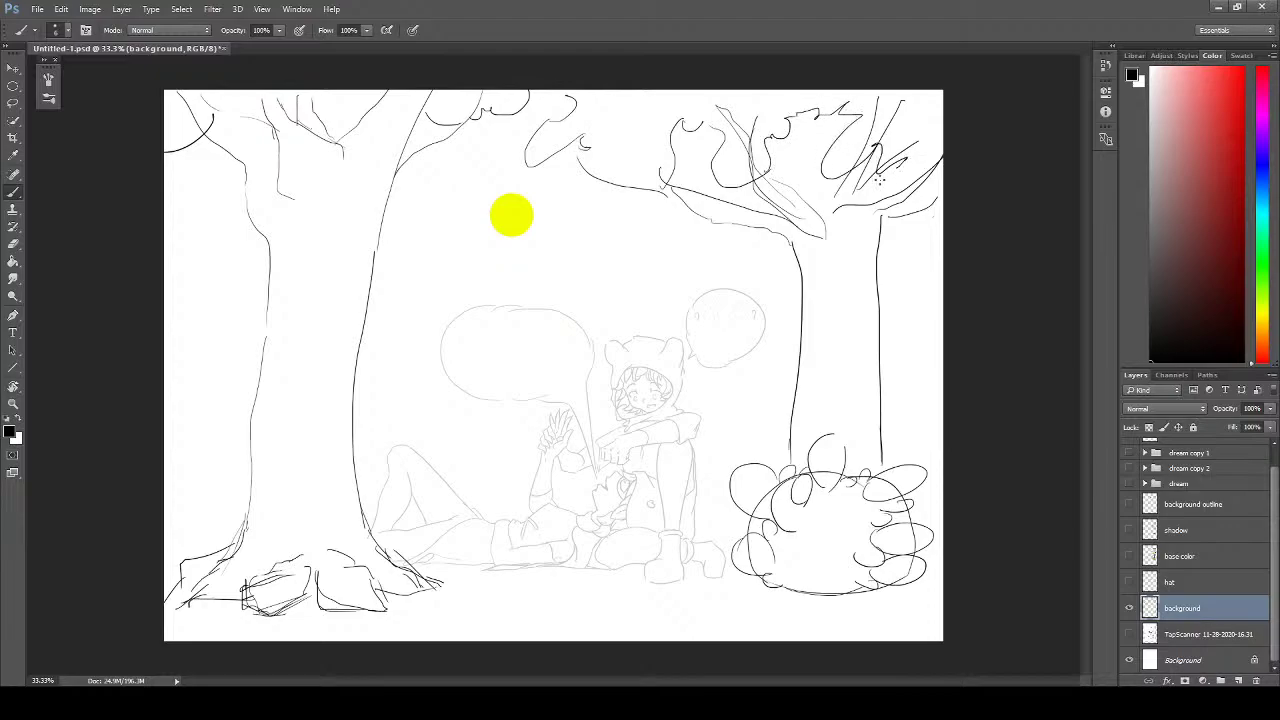
mouse_move(700, 238)
mouse_down()
mouse_move(739, 224)
mouse_move(751, 242)
mouse_move(775, 241)
mouse_move(763, 281)
mouse_move(792, 260)
mouse_up()
drag(900, 238, 906, 282)
drag(936, 202, 914, 230)
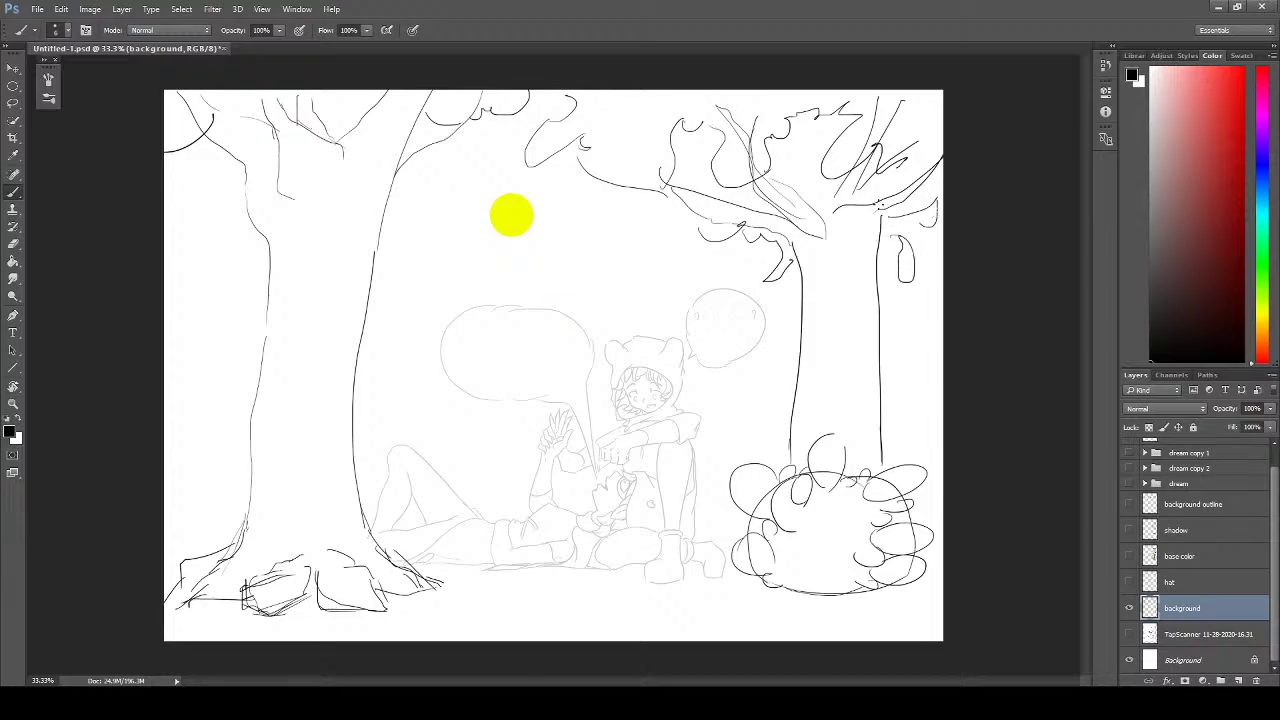
drag(864, 195, 940, 165)
- Erase the looped outline of the bush below the right tree
key(e)
mouse_move(745, 480)
mouse_down()
mouse_move(762, 559)
mouse_move(738, 497)
mouse_move(815, 513)
mouse_move(794, 564)
mouse_move(832, 589)
mouse_move(883, 524)
mouse_move(907, 553)
mouse_up()
key(b)
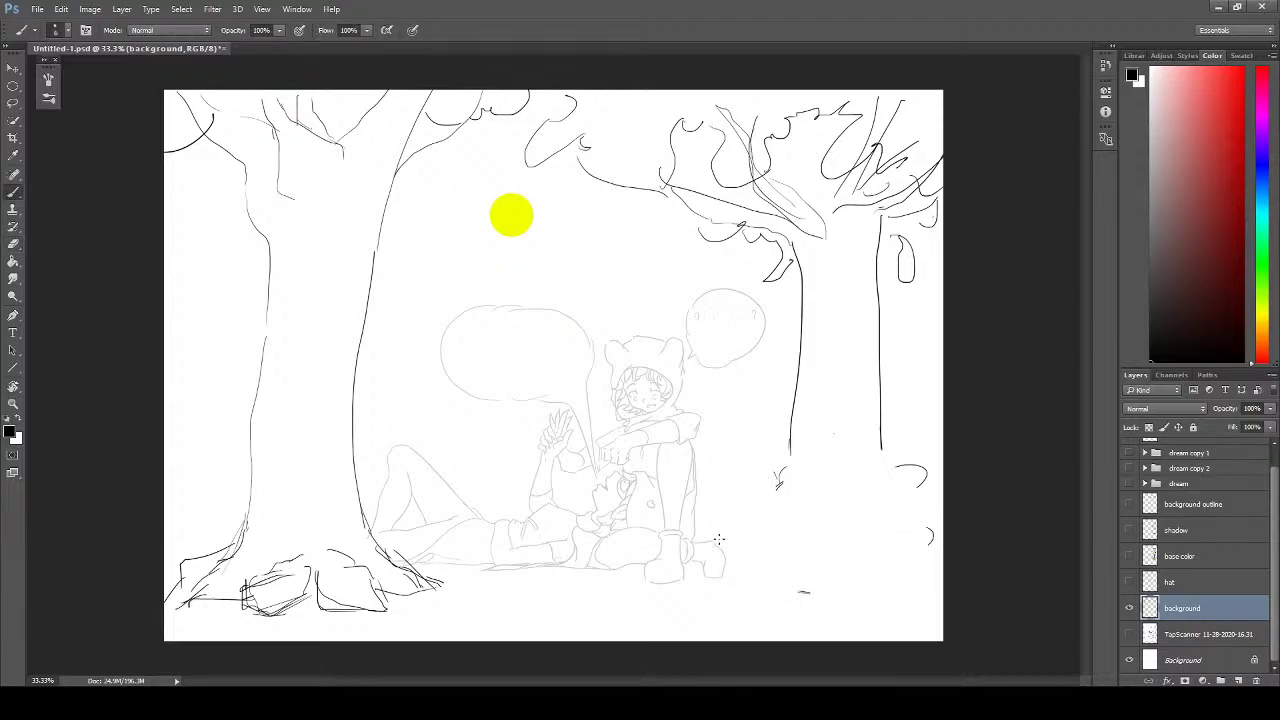
- Redraw the bush with a jagged leafy outline, curled inner lines and a flat ground line underneath
mouse_move(718, 539)
mouse_down()
mouse_move(760, 531)
mouse_move(803, 449)
mouse_move(826, 477)
mouse_move(858, 486)
mouse_move(901, 432)
mouse_move(899, 501)
mouse_move(930, 505)
mouse_up()
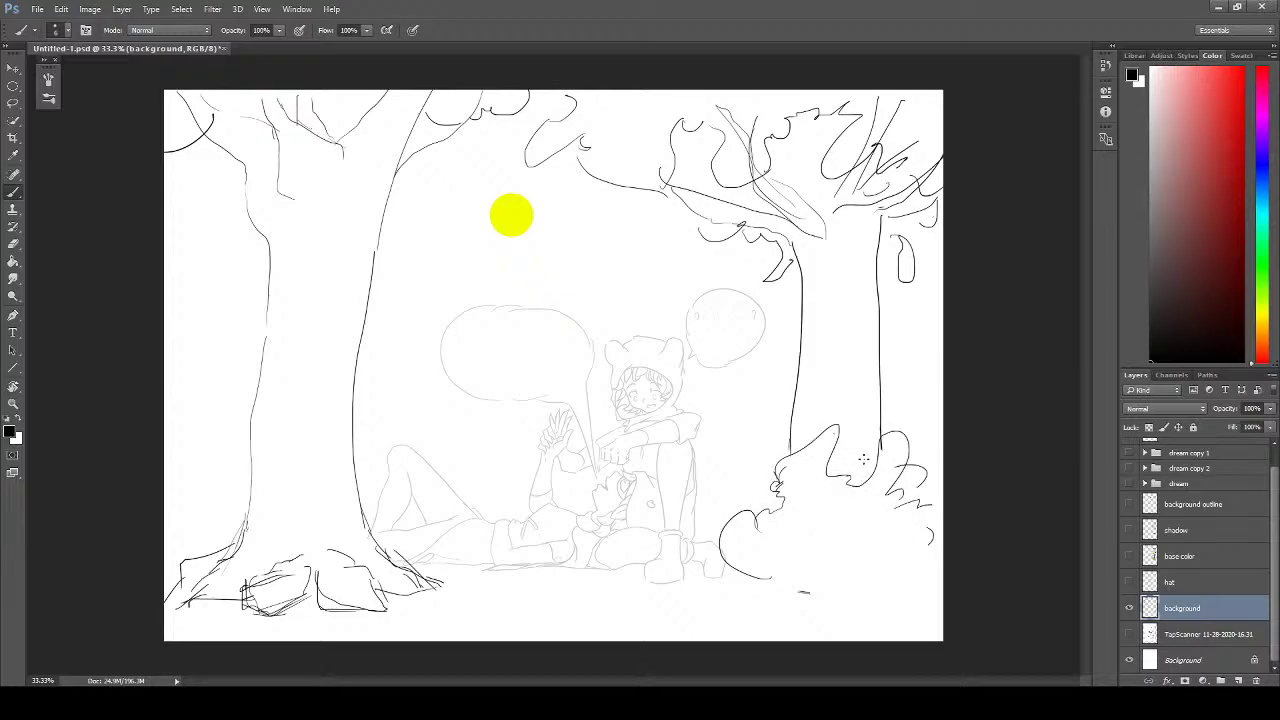
drag(848, 441, 870, 478)
drag(758, 489, 756, 505)
drag(930, 538, 918, 574)
drag(738, 597, 788, 580)
mouse_move(792, 586)
mouse_down()
mouse_move(920, 586)
mouse_move(880, 592)
mouse_up()
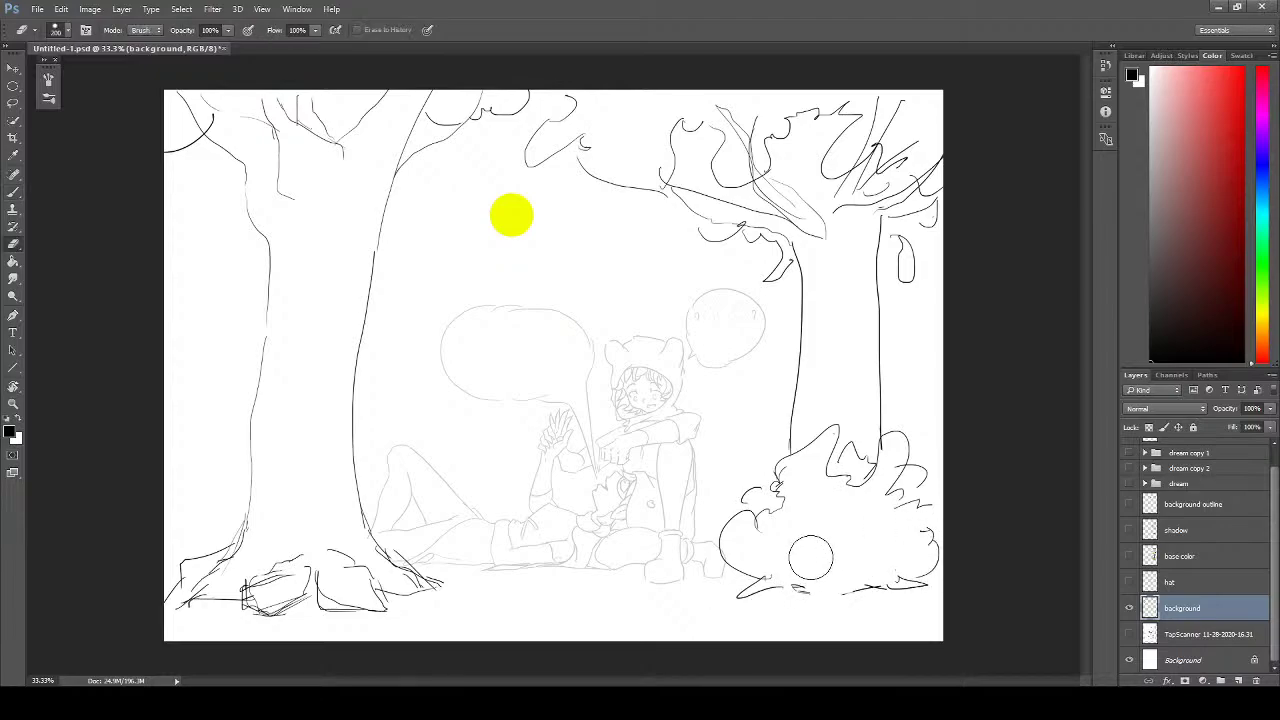
drag(796, 591, 882, 589)
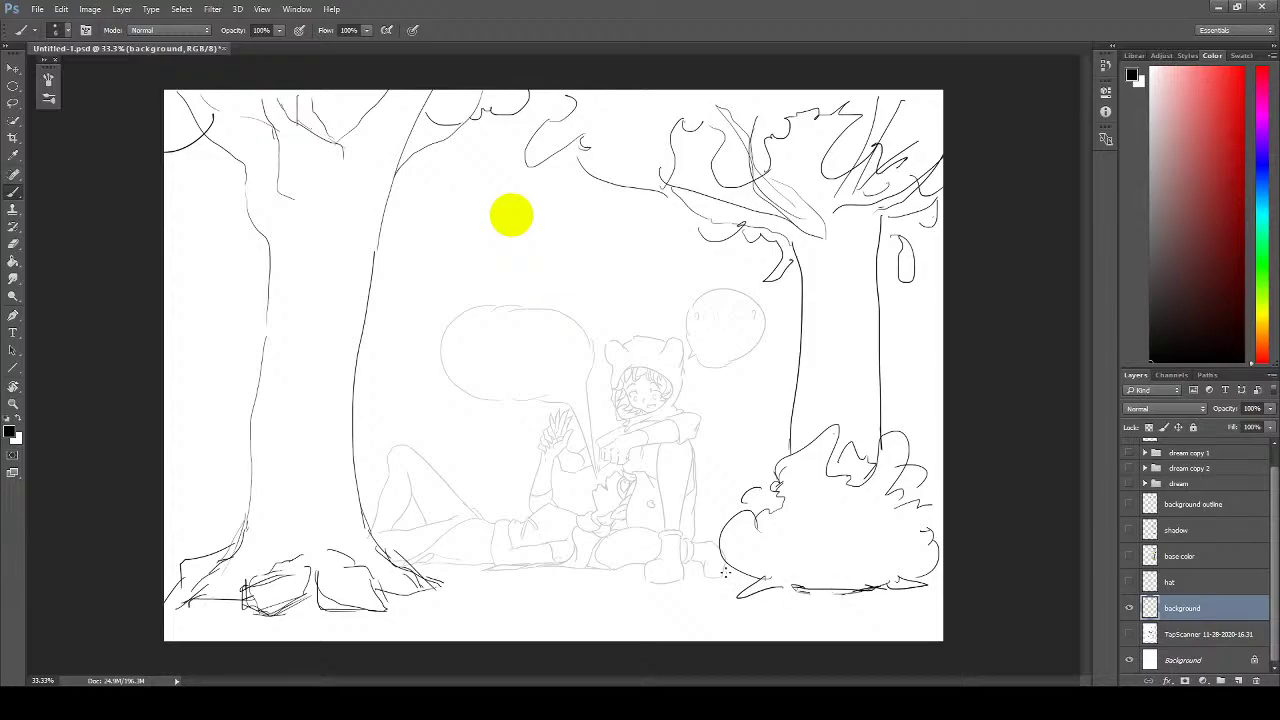
- Replace the ground strokes beside the bush with small rounded plants near the seated character's feet
drag(738, 574, 680, 579)
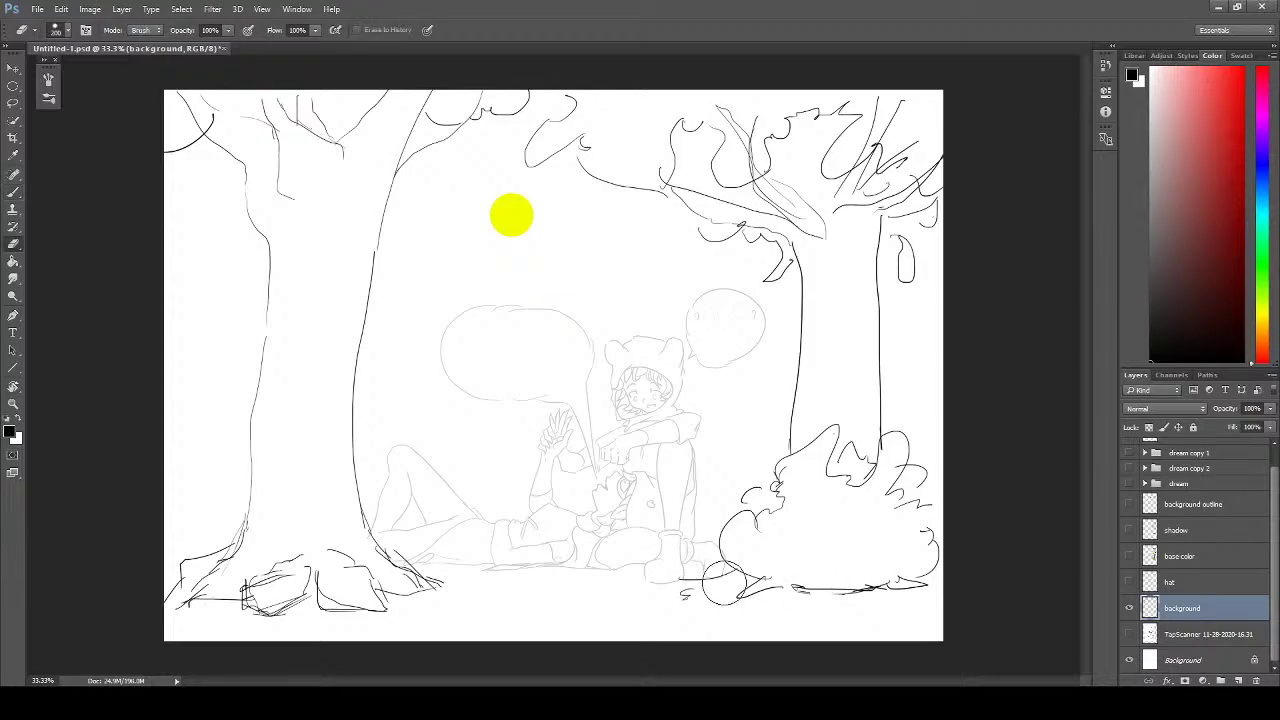
mouse_move(750, 576)
mouse_down()
mouse_move(718, 562)
mouse_move(654, 584)
mouse_move(716, 547)
mouse_up()
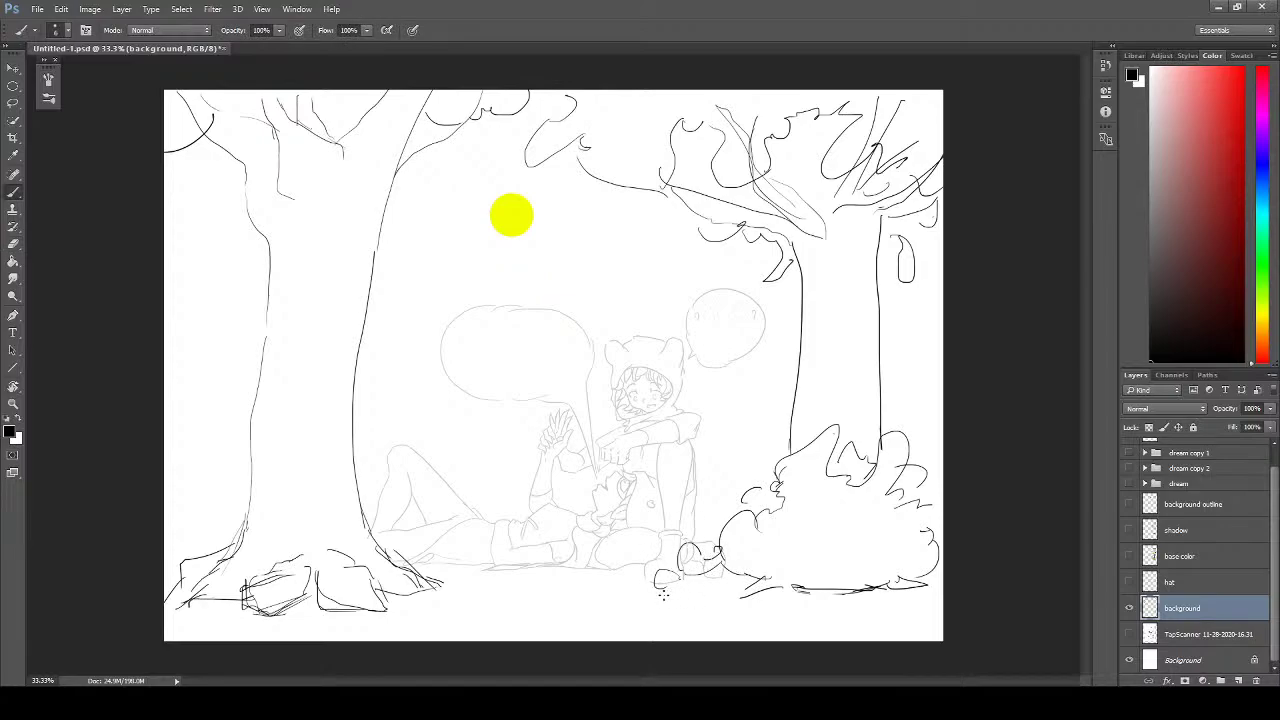
drag(650, 600, 784, 566)
- Sketch distant foliage and thin trunks behind the left tree, near the canvas's left edge
mouse_move(171, 394)
mouse_down()
mouse_move(189, 368)
mouse_move(210, 370)
mouse_move(205, 337)
mouse_move(253, 382)
mouse_up()
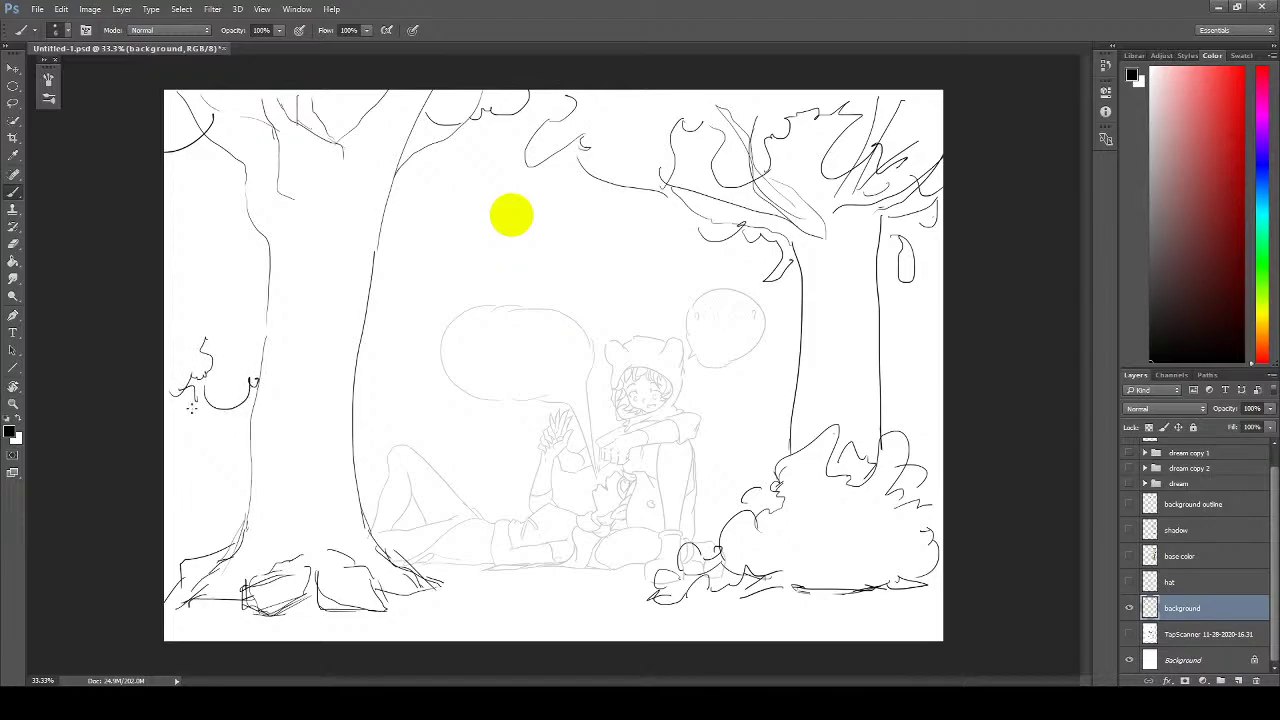
drag(188, 412, 196, 520)
mouse_move(206, 428)
mouse_down()
mouse_move(210, 518)
mouse_move(231, 496)
mouse_move(230, 530)
mouse_up()
- Show the base color layer to check the characters against the background sketch, and hide it again
click(1130, 556)
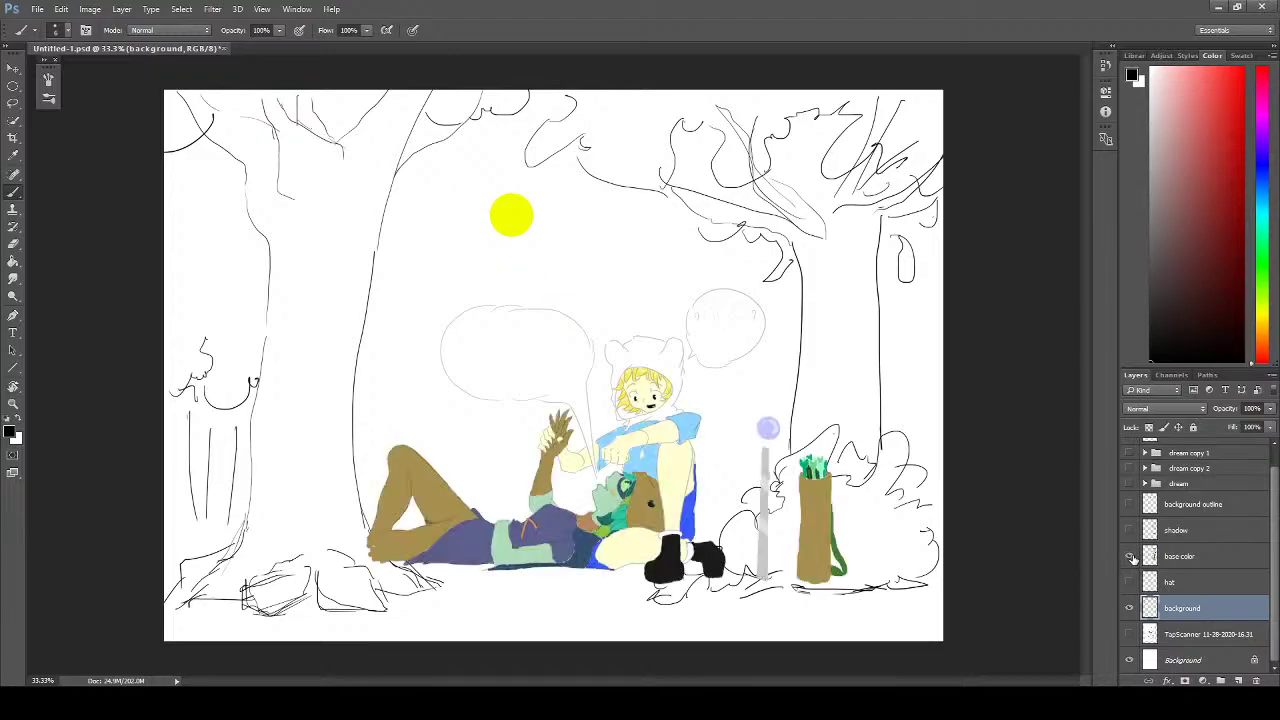
click(1130, 556)
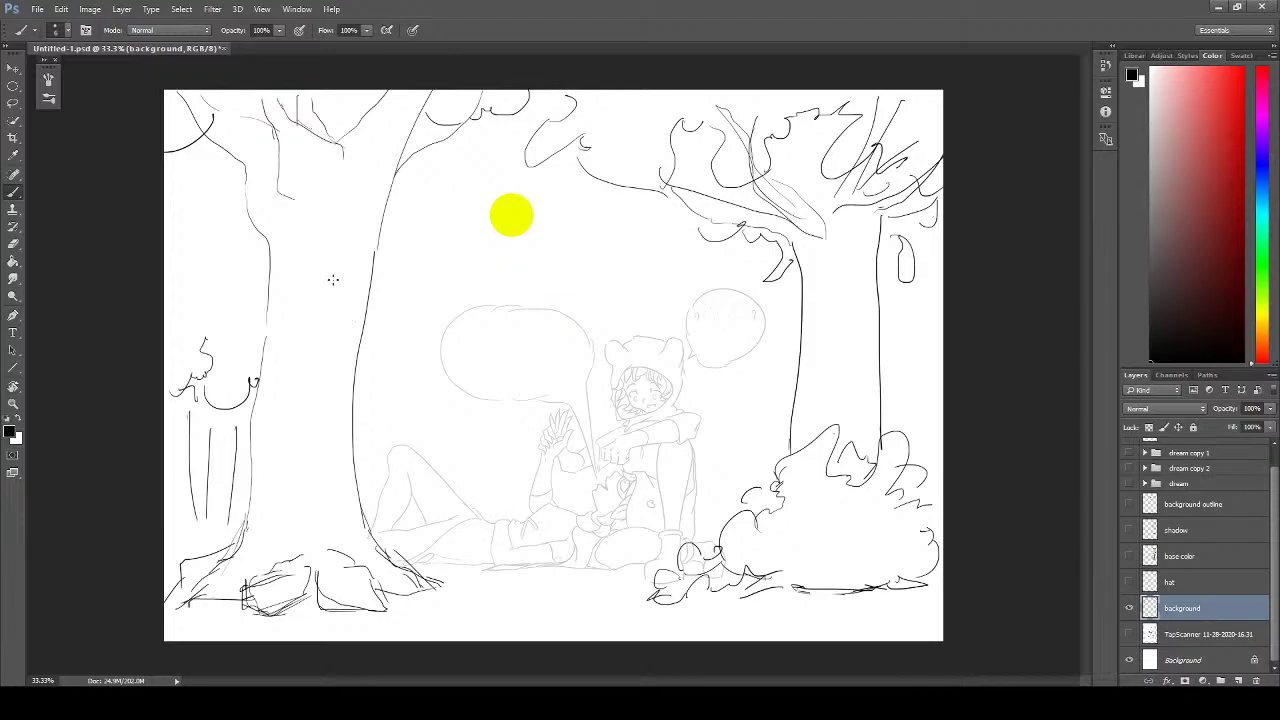
- Draw a horizontal branch crossing the left tree's trunk and extending toward the sun
drag(333, 272, 450, 268)
key(e)
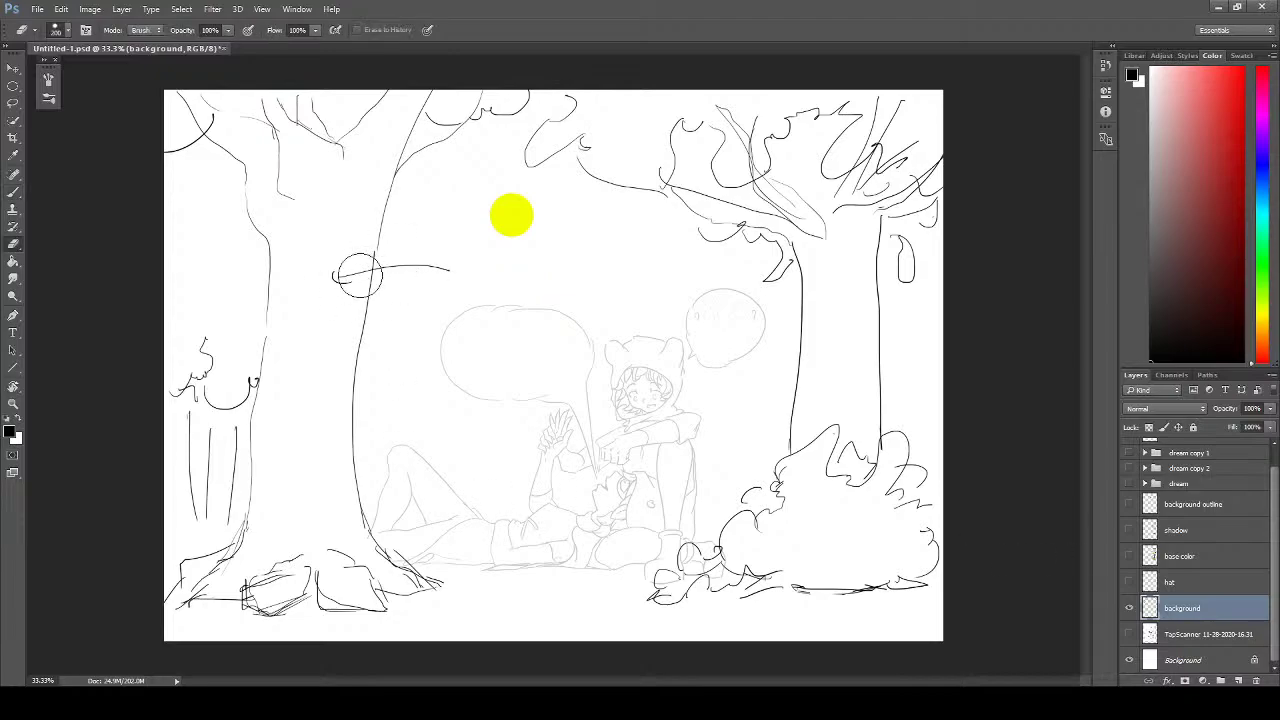
key(b)
key(e)
key(b)
mouse_move(338, 271)
mouse_down()
mouse_move(444, 263)
mouse_move(438, 285)
mouse_move(494, 270)
mouse_up()
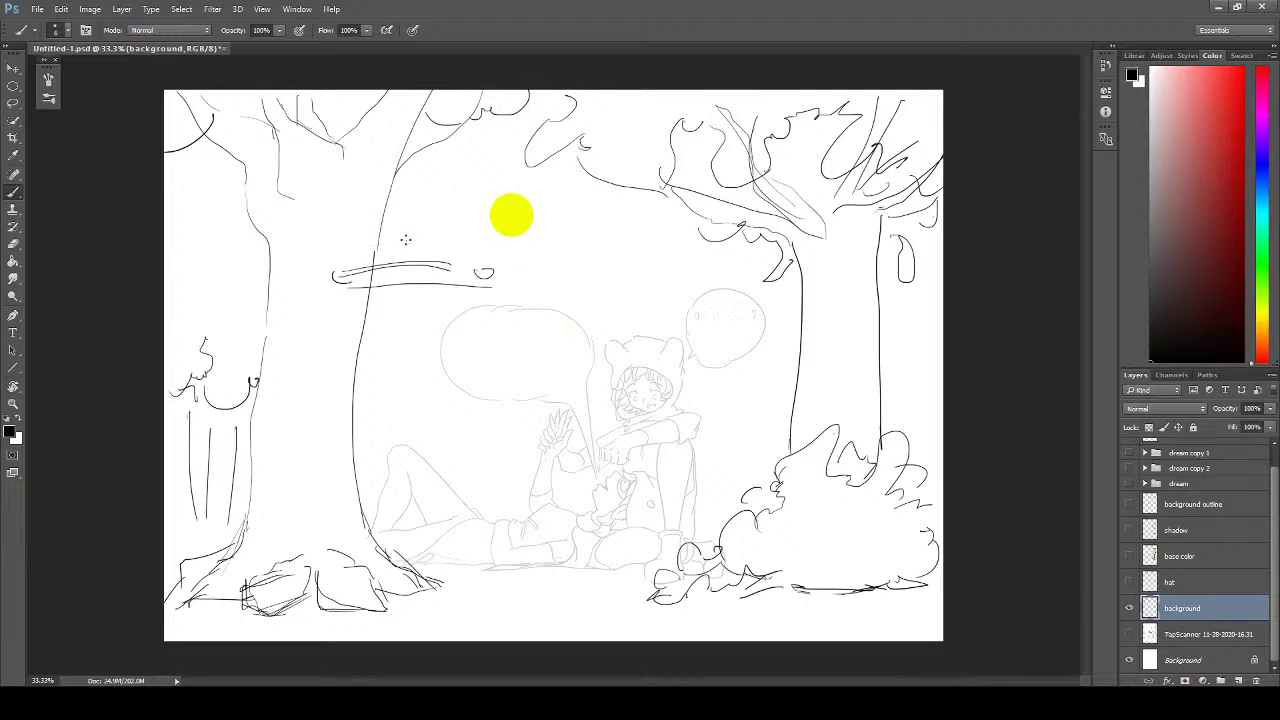
- Sketch two small long-beaked birds with thin legs perched on the left tree's horizontal branch
mouse_move(408, 221)
mouse_down()
mouse_move(404, 265)
mouse_move(428, 265)
mouse_up()
click(399, 233)
click(405, 232)
mouse_move(378, 220)
mouse_down()
mouse_move(404, 226)
mouse_move(365, 219)
mouse_up()
mouse_move(456, 216)
mouse_down()
mouse_move(474, 242)
mouse_move(460, 208)
mouse_move(470, 230)
mouse_move(454, 266)
mouse_move(480, 272)
mouse_up()
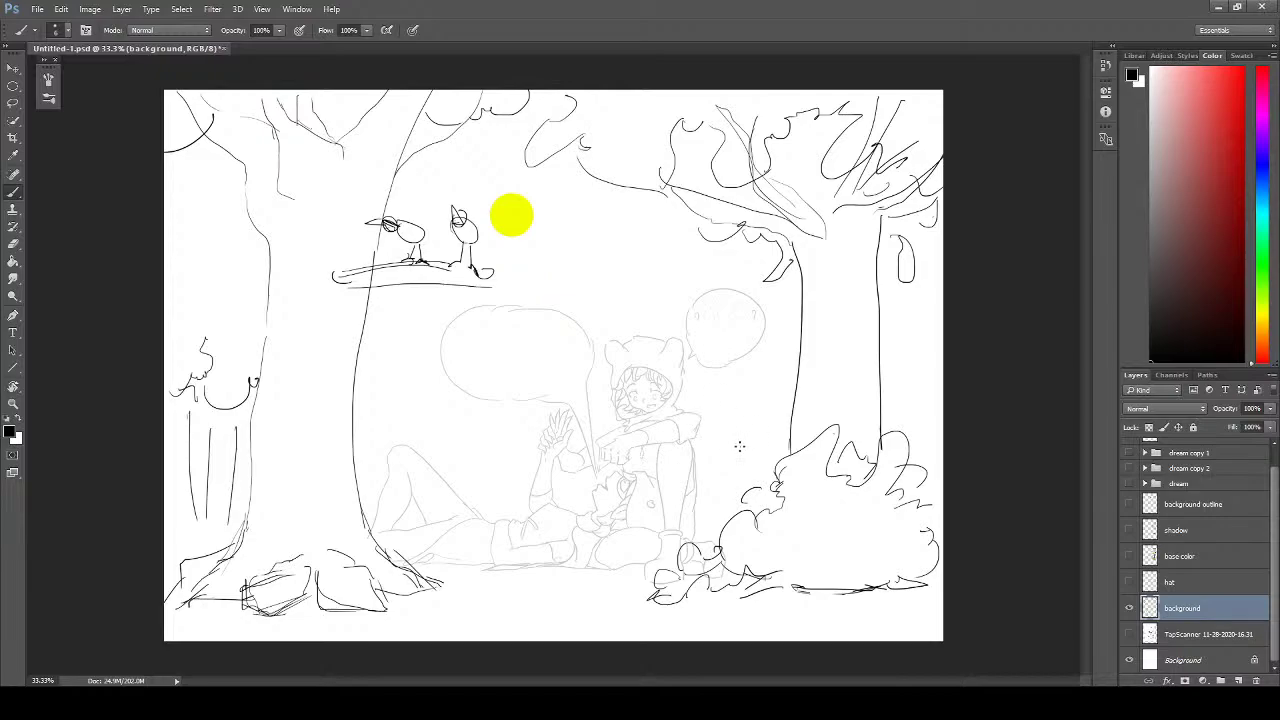
- Draw a flat horizon line behind the characters and the two slopes of a large mountain rising above them
drag(772, 471, 716, 439)
key(e)
mouse_move(729, 434)
mouse_down()
mouse_move(749, 452)
mouse_move(783, 433)
mouse_move(800, 452)
mouse_move(720, 434)
mouse_up()
key(b)
drag(356, 441, 540, 442)
mouse_move(463, 425)
mouse_down()
mouse_move(608, 233)
mouse_move(779, 442)
mouse_up()
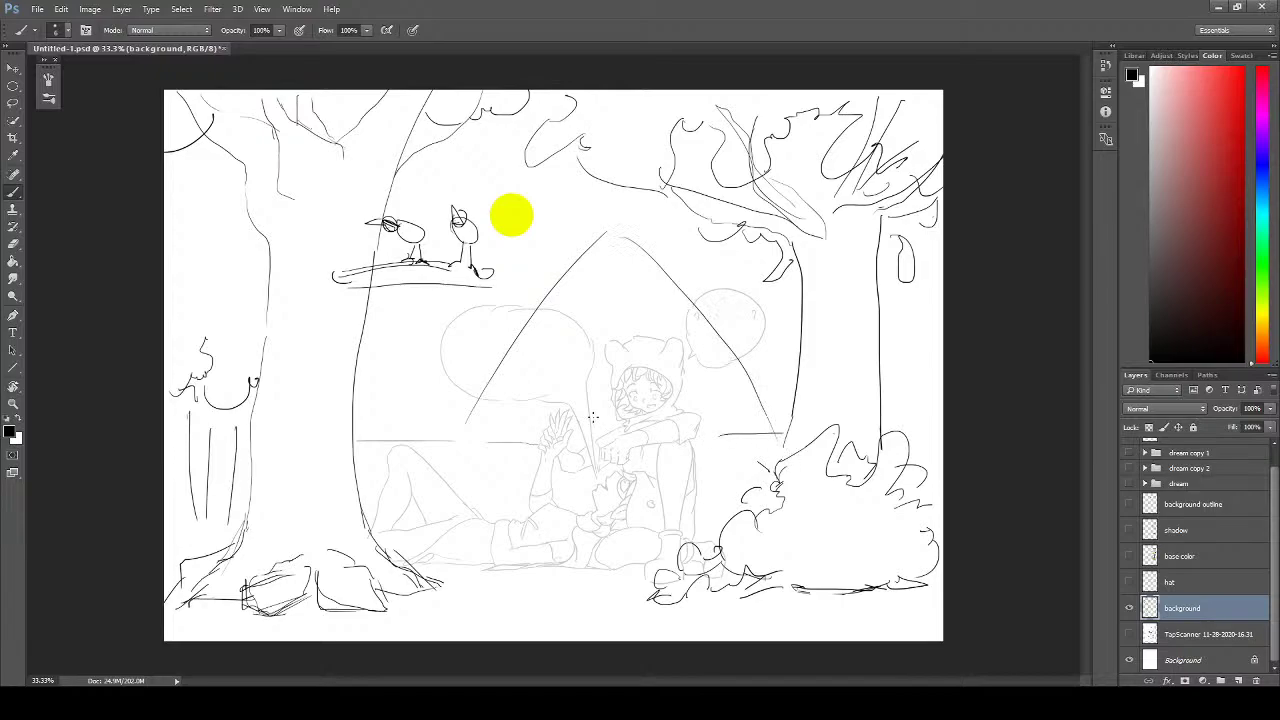
- Break up the large mountain's left slope and add smaller mountain slopes beside the left and right trees
mouse_move(502, 350)
mouse_down()
mouse_move(397, 380)
mouse_move(480, 349)
mouse_move(500, 365)
mouse_up()
key(e)
key(b)
mouse_move(455, 425)
mouse_down()
mouse_move(382, 348)
mouse_move(347, 382)
mouse_up()
drag(752, 378, 781, 334)
mouse_move(890, 372)
mouse_down()
mouse_move(932, 438)
mouse_move(904, 346)
mouse_move(936, 370)
mouse_up()
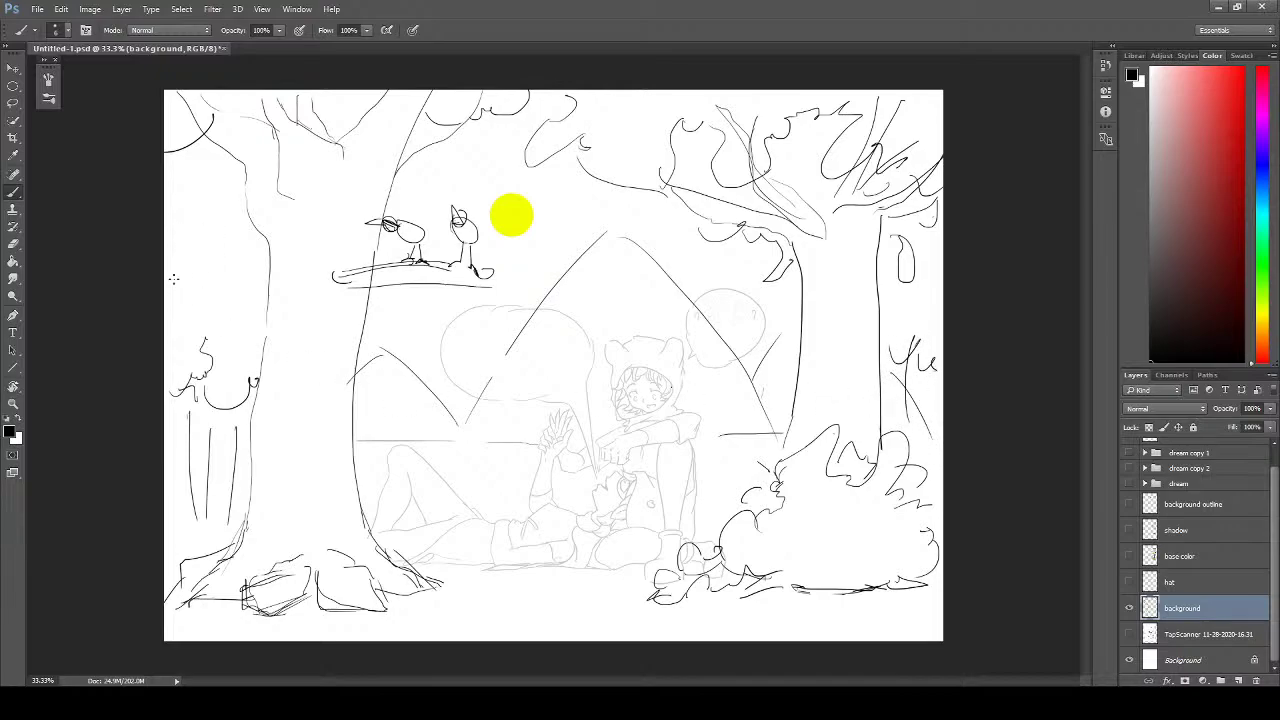
- Extend the distant foliage behind the left tree upward with curly leaf outlines near the canvas edge
mouse_move(174, 270)
mouse_down()
mouse_move(232, 237)
mouse_move(256, 293)
mouse_move(232, 322)
mouse_move(257, 326)
mouse_up()
drag(184, 298, 180, 346)
mouse_move(195, 180)
mouse_down()
mouse_move(186, 202)
mouse_move(250, 232)
mouse_up()
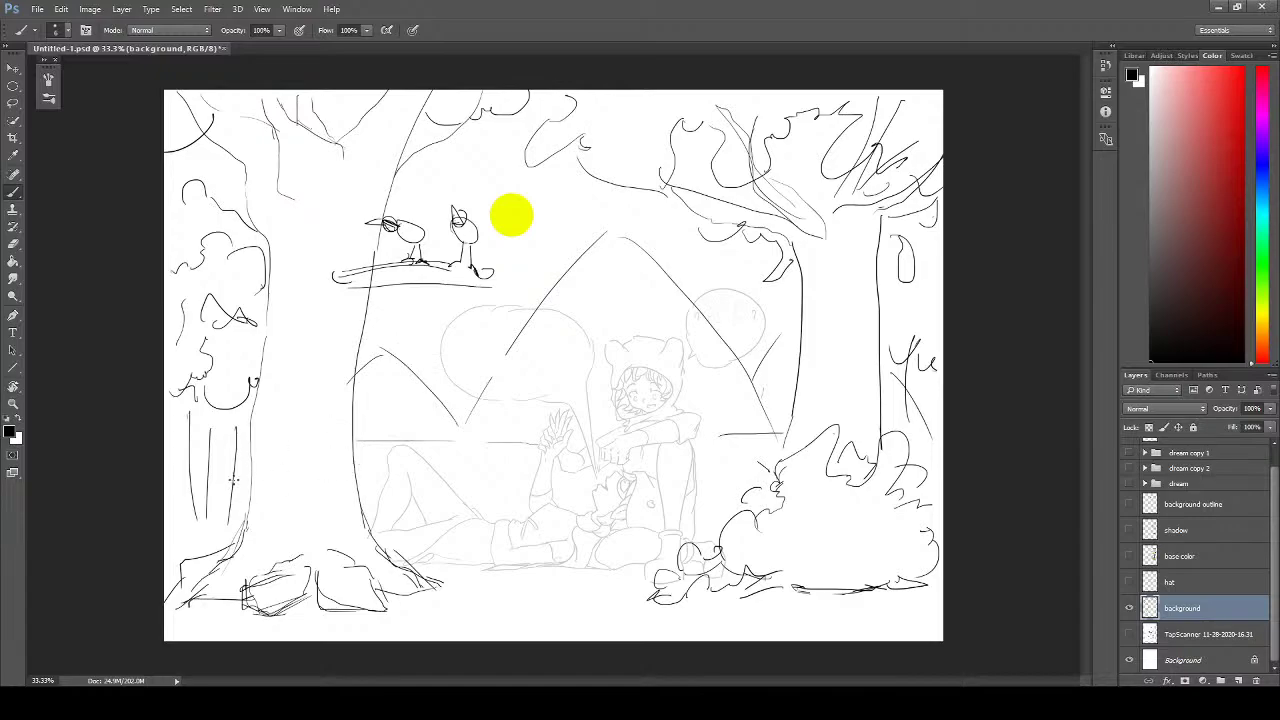
- Erase parts of the thin trunks beneath the distant left foliage and redraw them with denser, rougher vertical strokes
key(e)
mouse_move(191, 457)
mouse_down()
mouse_move(215, 490)
mouse_move(220, 443)
mouse_move(236, 468)
mouse_up()
key(b)
drag(204, 412, 190, 488)
mouse_move(203, 404)
mouse_down()
mouse_move(202, 516)
mouse_move(214, 512)
mouse_up()
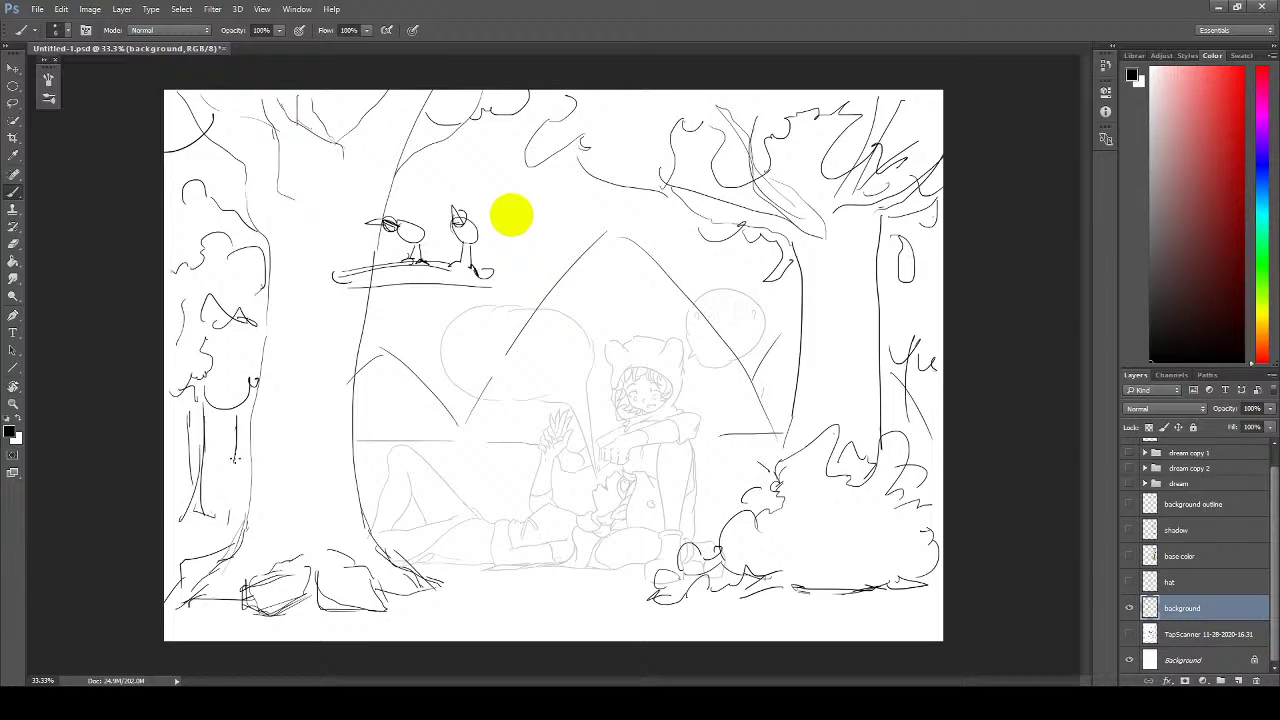
drag(240, 452, 242, 516)
drag(188, 403, 184, 476)
drag(232, 404, 236, 468)
- Sketch distant trunks and scribbled foliage between the right tree and the canvas's right edge
mouse_move(918, 356)
mouse_down()
mouse_move(920, 426)
mouse_move(938, 466)
mouse_up()
mouse_move(920, 422)
mouse_down()
mouse_move(946, 462)
mouse_move(936, 450)
mouse_up()
drag(888, 368, 922, 352)
mouse_move(910, 366)
mouse_down()
mouse_move(936, 340)
mouse_move(932, 302)
mouse_move(914, 294)
mouse_move(940, 260)
mouse_up()
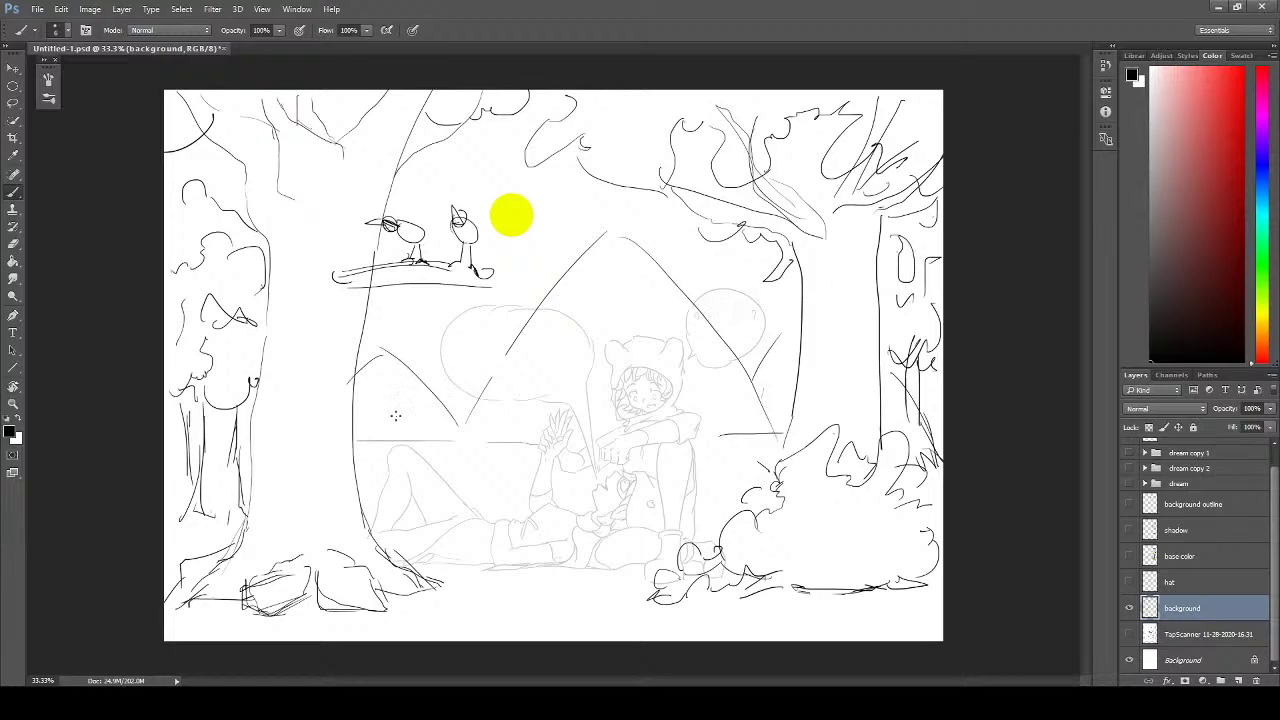
- Add strokes along the left tree's right side and a jagged snow line below the large mountain's peak
drag(364, 464, 367, 380)
key(e)
key(b)
drag(567, 284, 663, 266)
- Sketch a small animal's head, body and legs on scribbled ground behind the lying character's knees
mouse_move(453, 428)
mouse_down()
mouse_move(456, 442)
mouse_move(452, 425)
mouse_move(476, 427)
mouse_up()
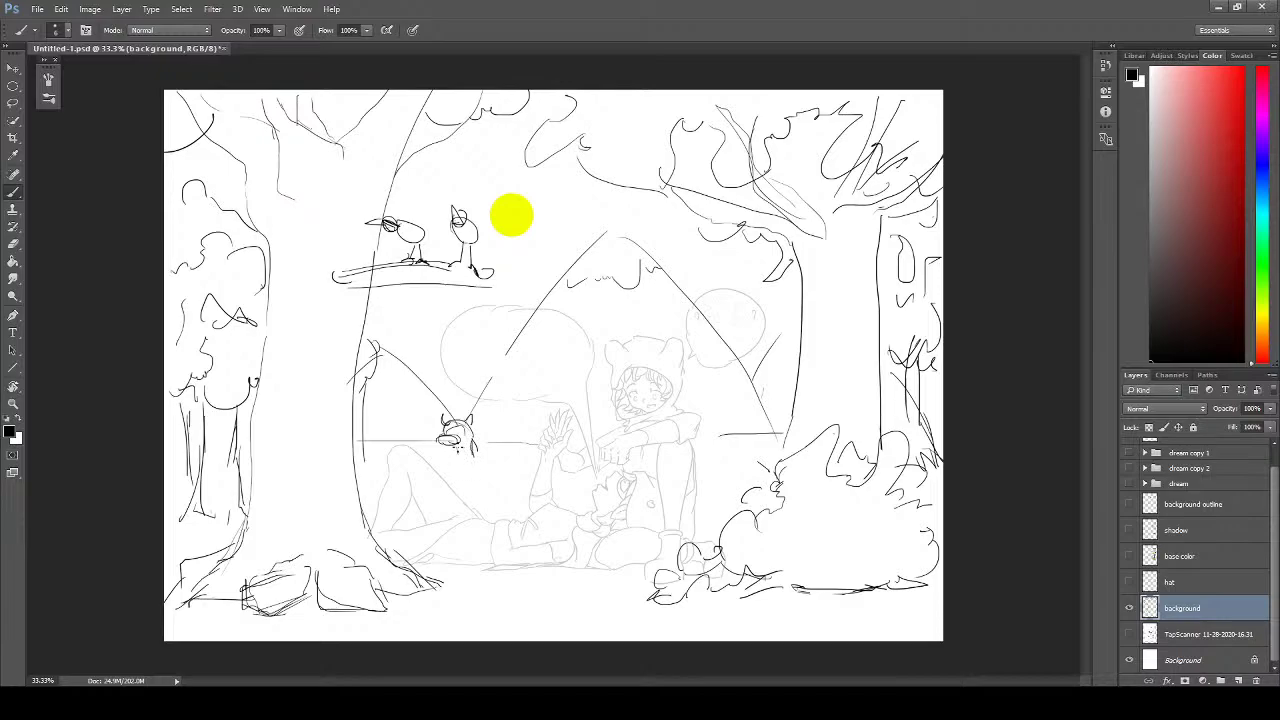
mouse_move(477, 447)
mouse_down()
mouse_move(507, 473)
mouse_move(471, 472)
mouse_move(479, 443)
mouse_move(507, 463)
mouse_move(457, 453)
mouse_move(505, 466)
mouse_move(504, 447)
mouse_move(455, 468)
mouse_move(511, 462)
mouse_move(451, 470)
mouse_move(484, 477)
mouse_move(467, 463)
mouse_move(443, 472)
mouse_move(522, 462)
mouse_up()
drag(506, 454, 520, 442)
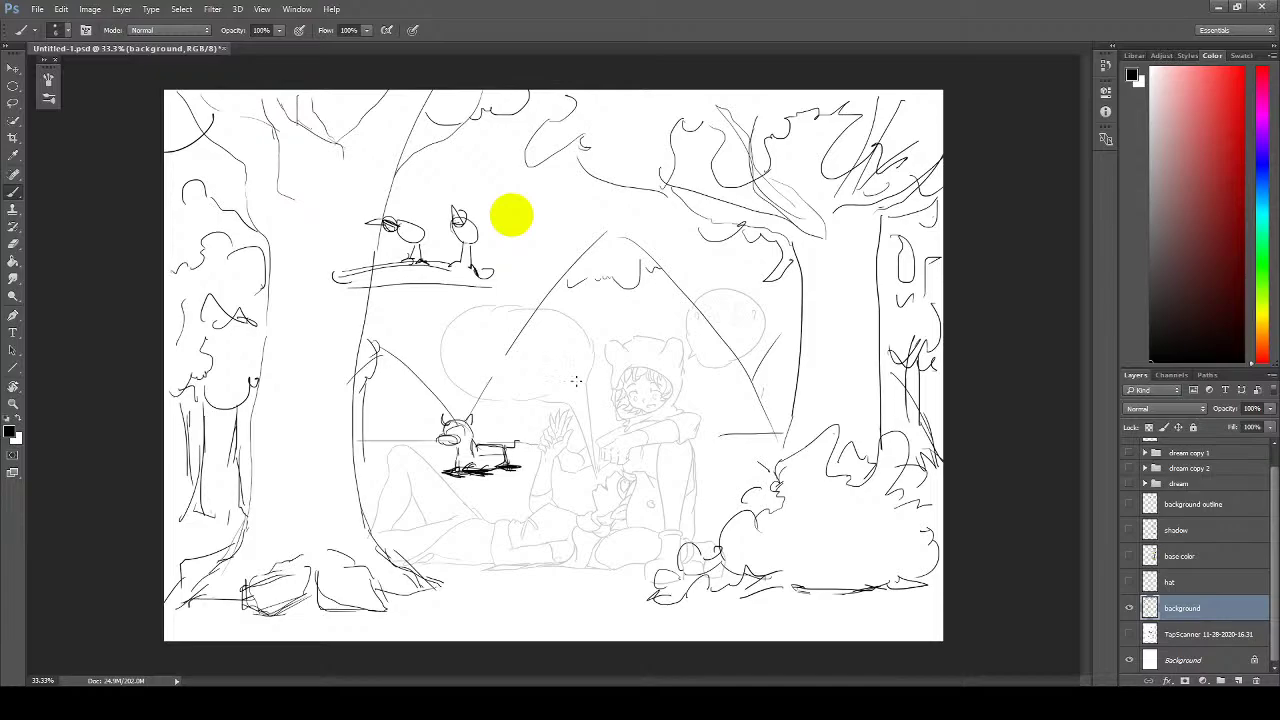
- Turn the small animal into a deer with branching antlers, a longer snout and darker body strokes
drag(442, 424, 462, 448)
drag(446, 424, 442, 396)
mouse_move(434, 412)
mouse_down()
mouse_move(488, 406)
mouse_move(462, 456)
mouse_move(516, 448)
mouse_move(506, 468)
mouse_up()
mouse_move(470, 466)
mouse_down()
mouse_move(498, 466)
mouse_move(466, 470)
mouse_up()
drag(462, 458, 456, 474)
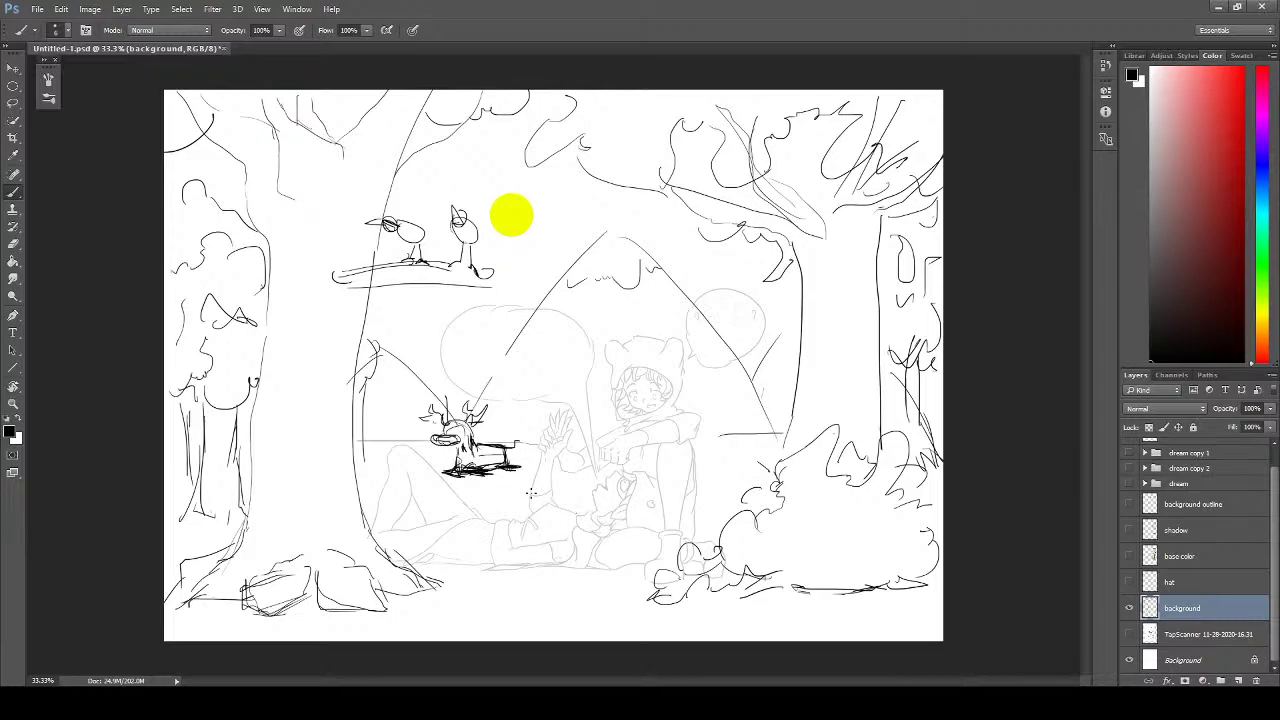
key(e)
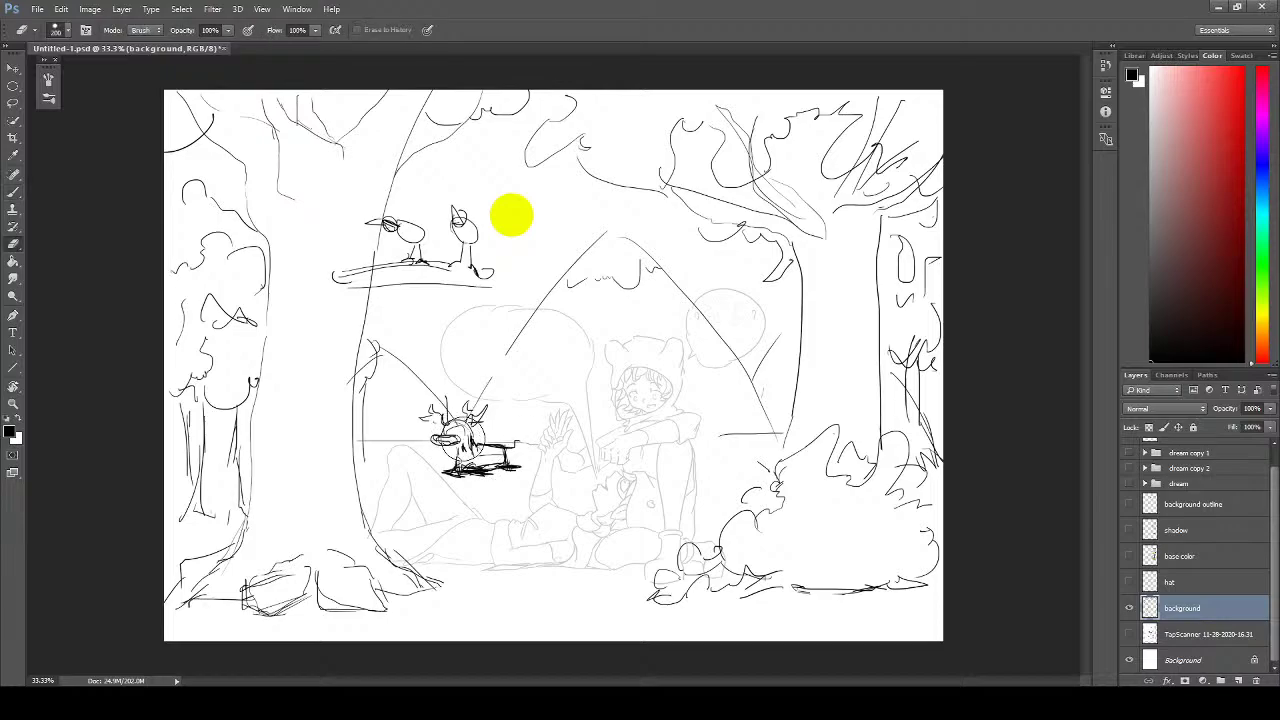
drag(498, 440, 520, 458)
- Show the hat, base color, shadow and background outline layers over the background sketch
click(1129, 582)
click(1129, 556)
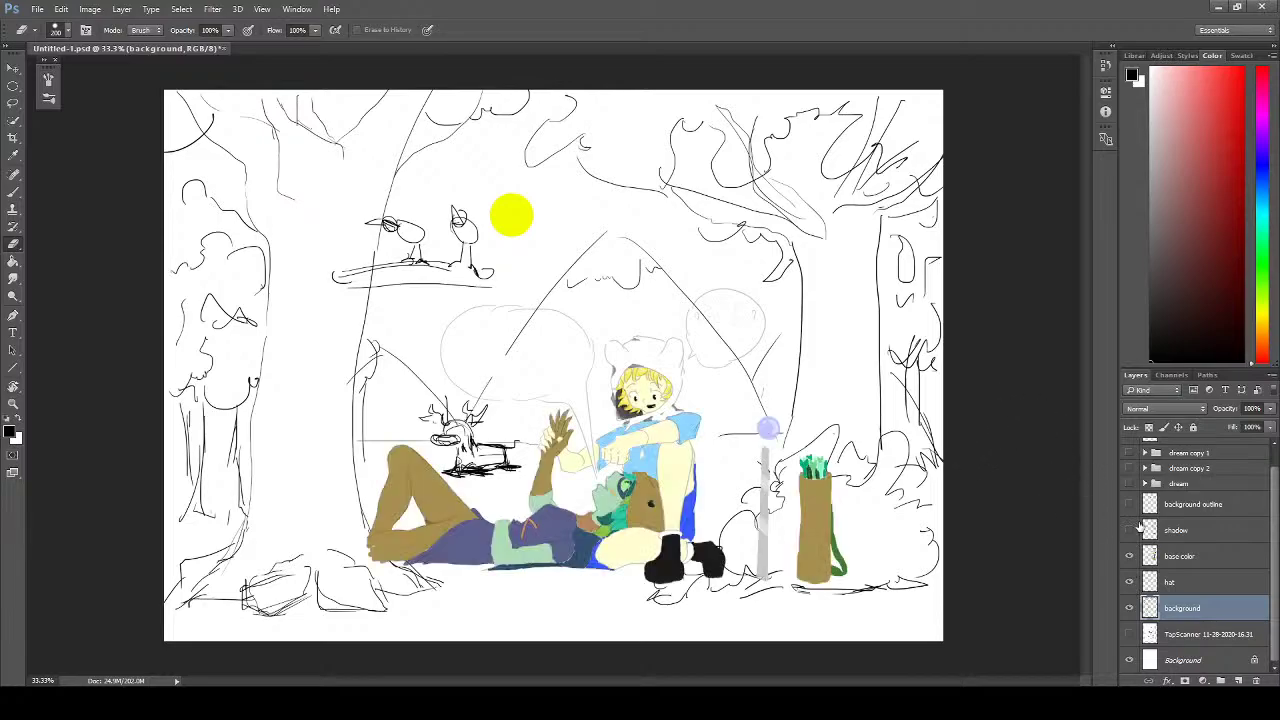
click(1129, 530)
click(1129, 504)
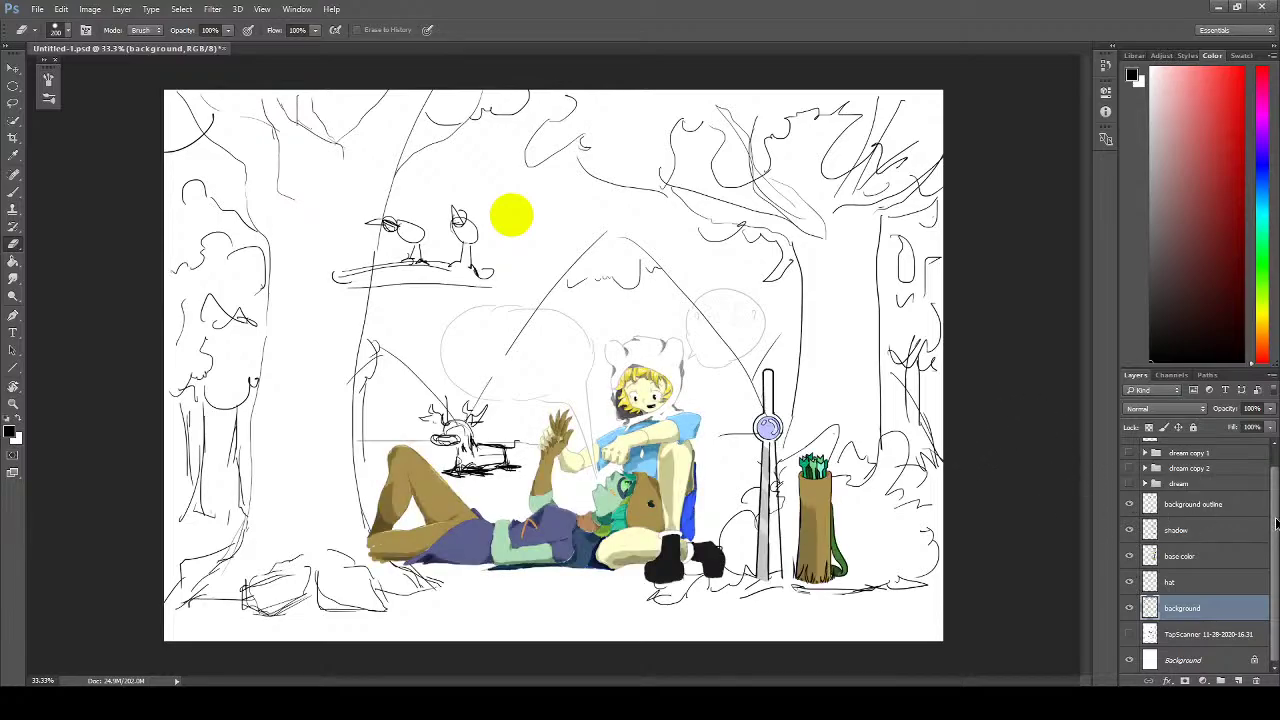
- Show the dream, dream copy 2 and dream copy 1 groups inside the thought bubbles
scroll(1276, 518, up, 1)
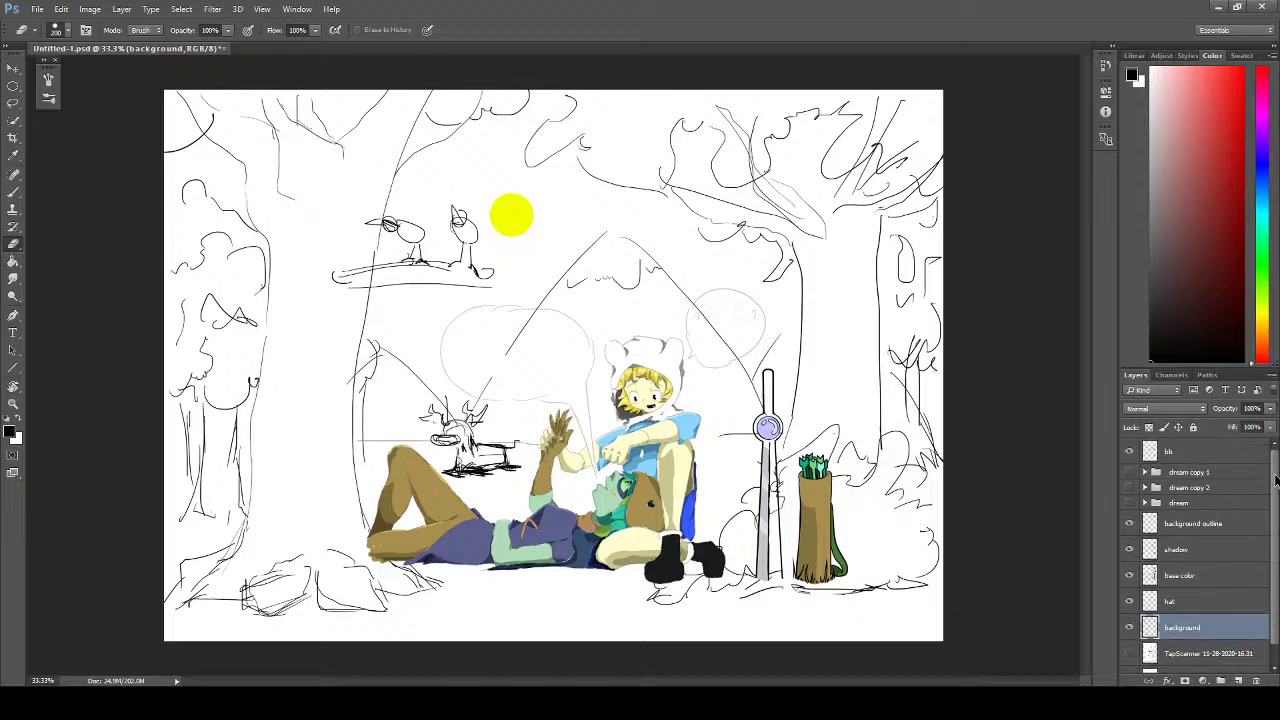
click(1131, 454)
click(1129, 487)
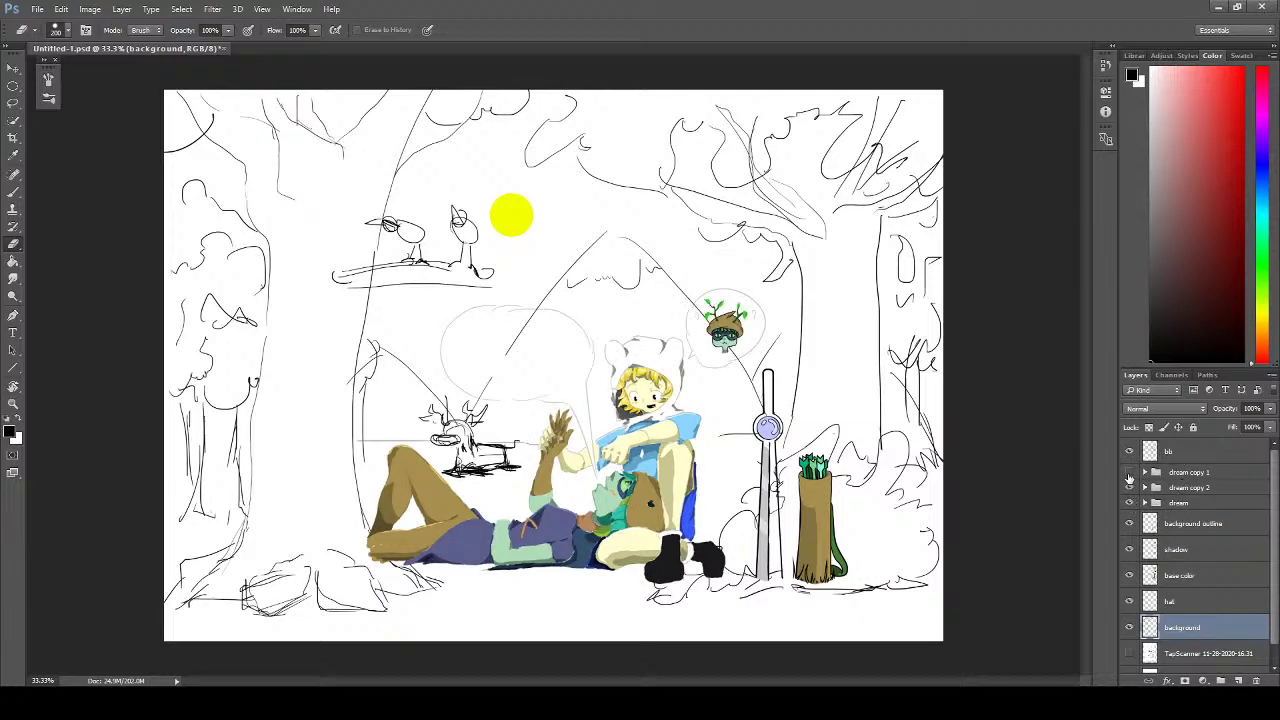
click(1130, 488)
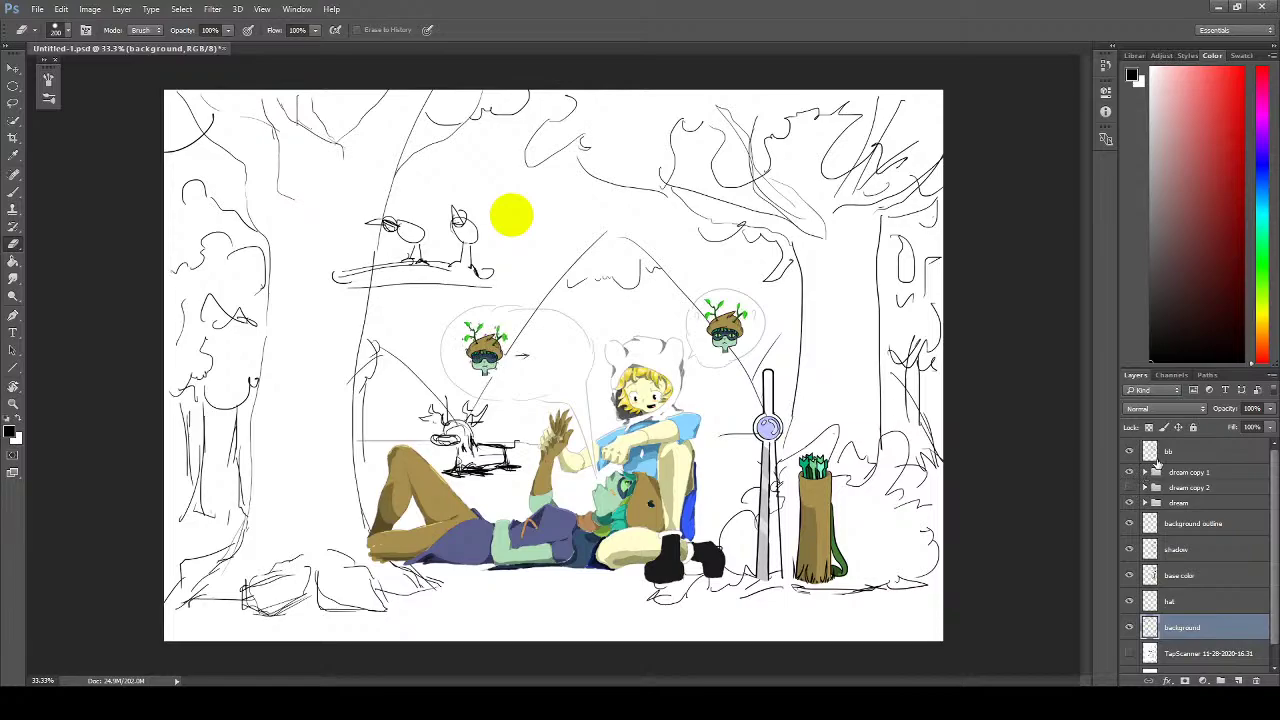
click(1129, 487)
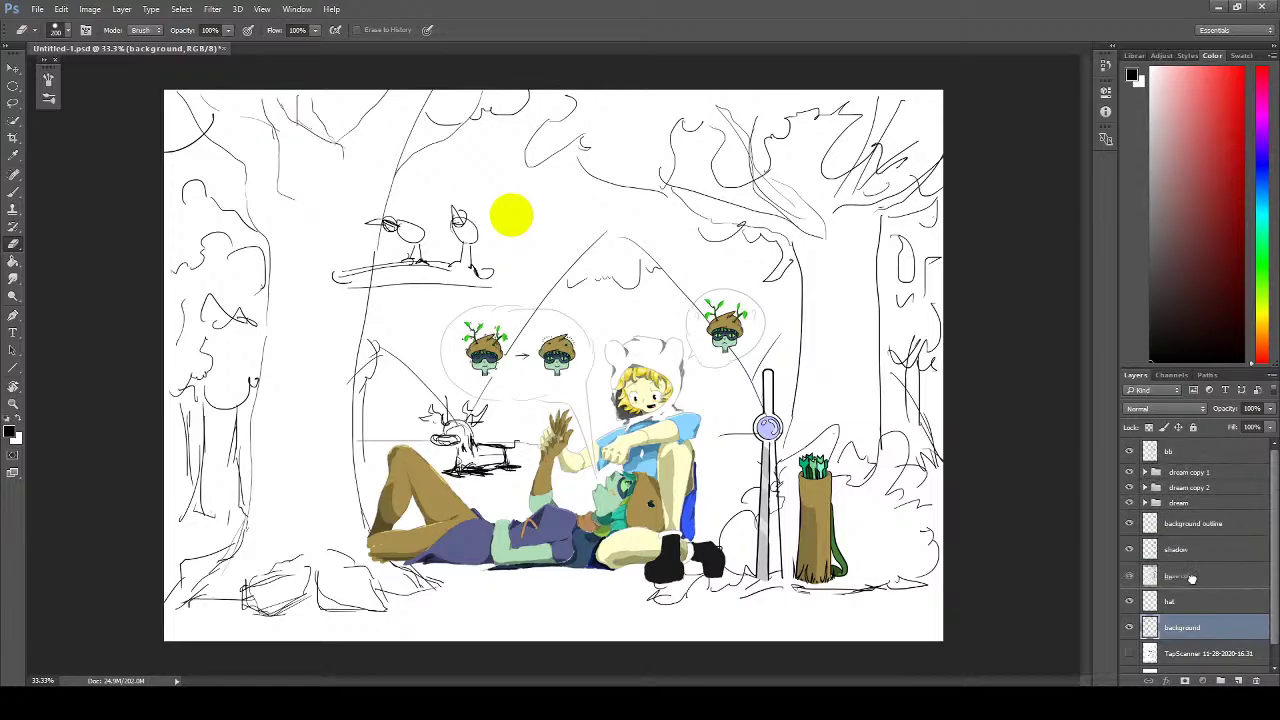
- Try to place the bb line layer directly beneath the base color layer
drag(1191, 578, 1196, 446)
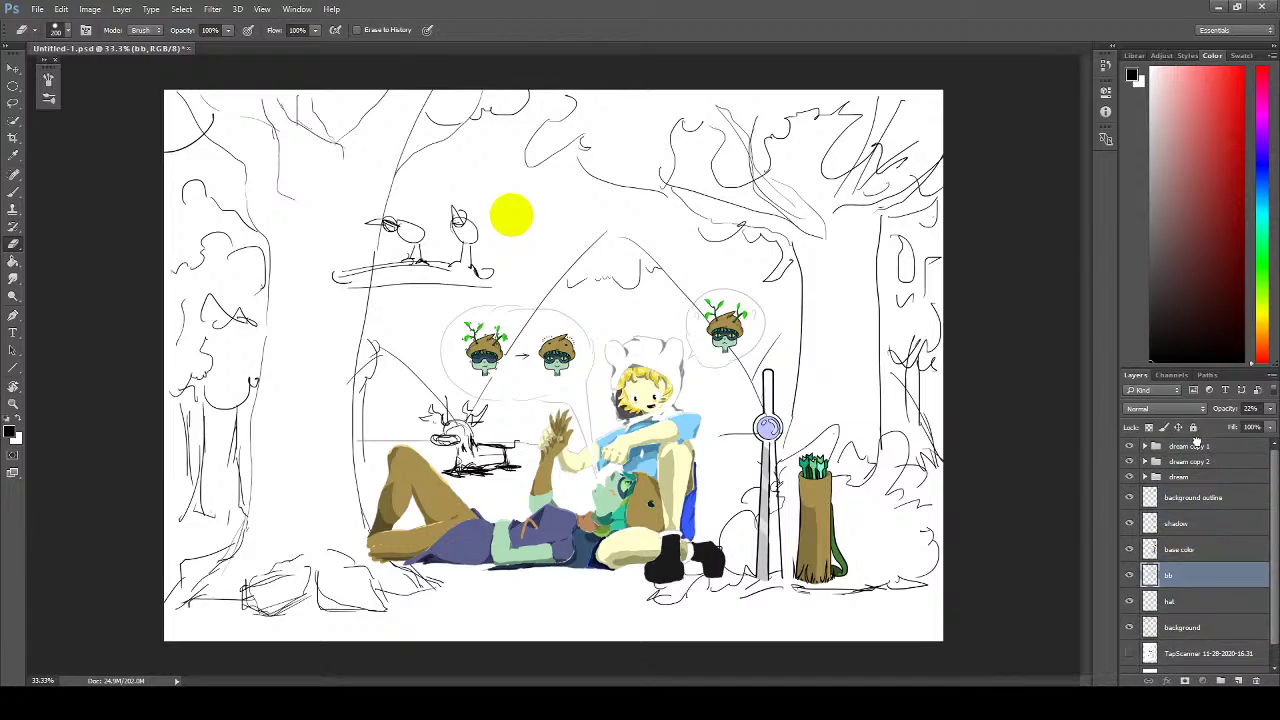
click(1258, 509)
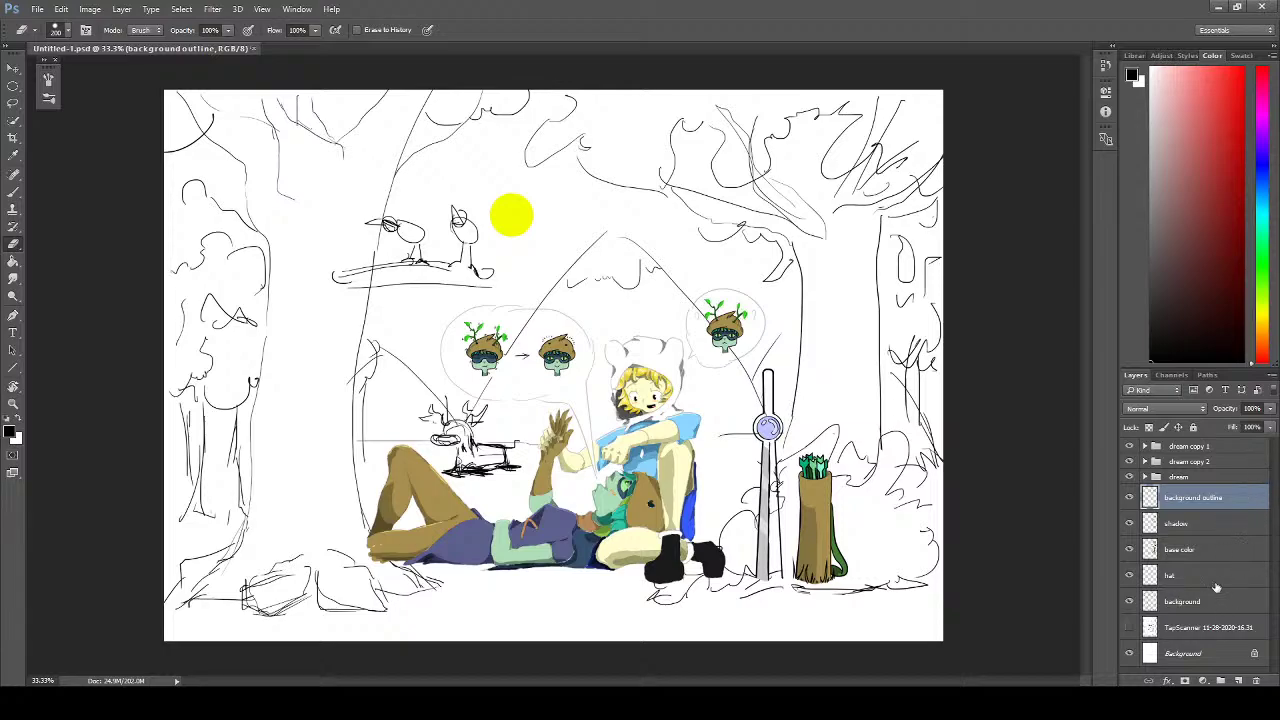
click(1216, 530)
click(1203, 444)
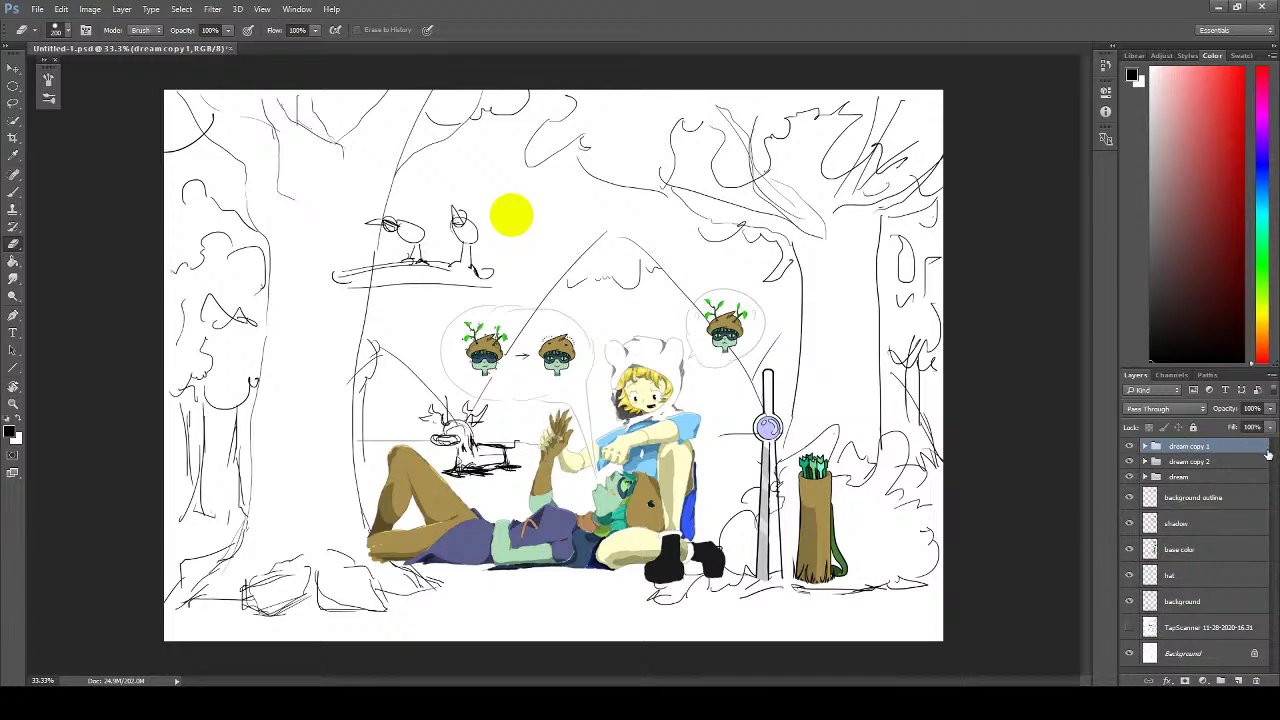
click(1237, 9)
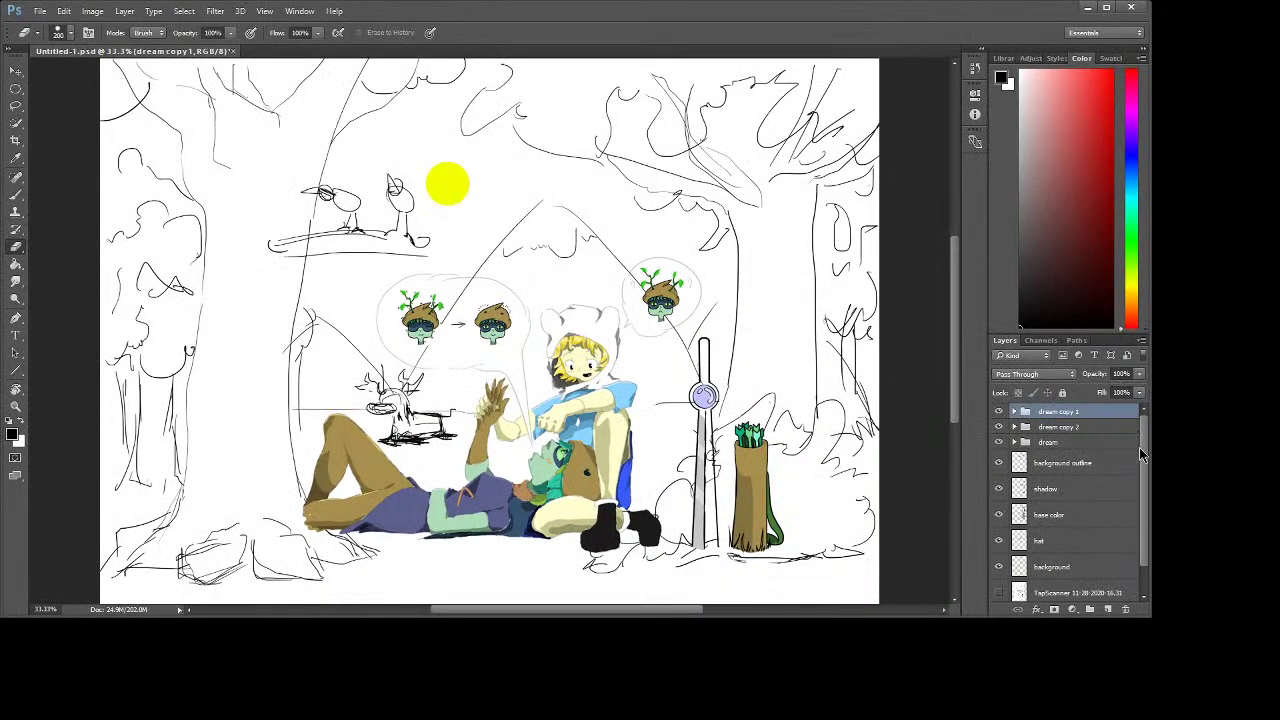
scroll(1143, 490, down, 1)
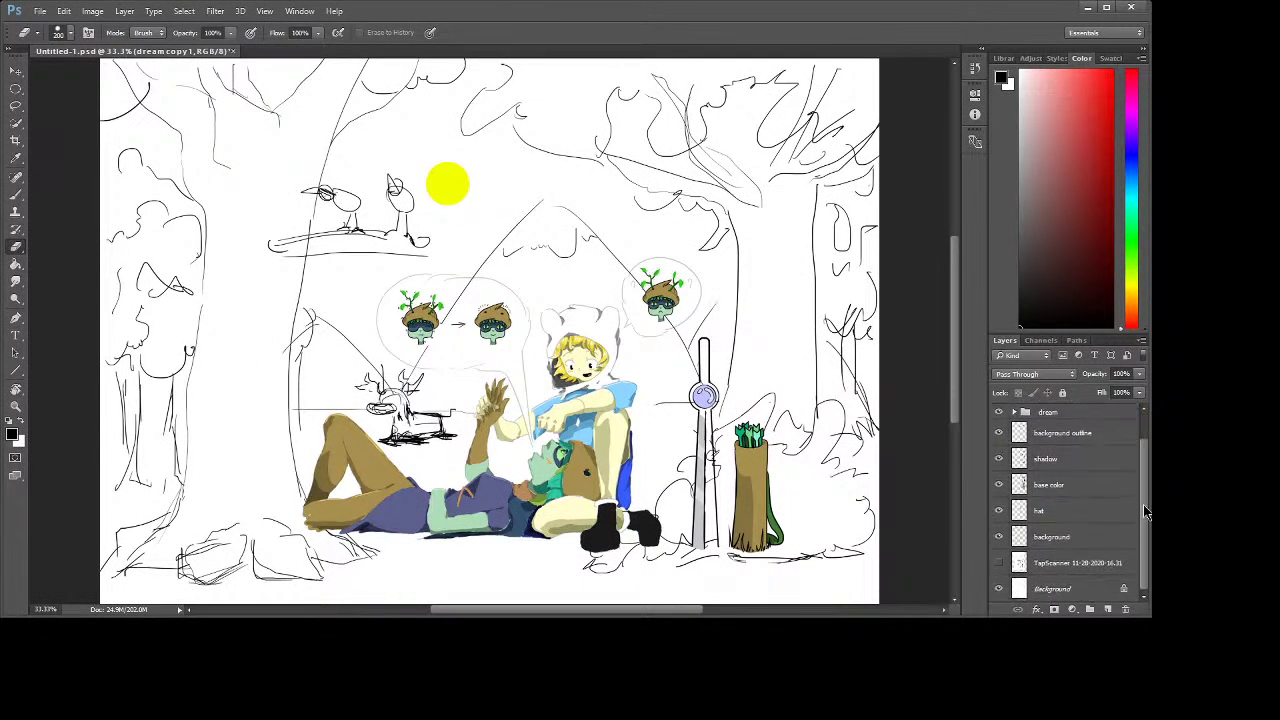
scroll(1147, 490, up, 1)
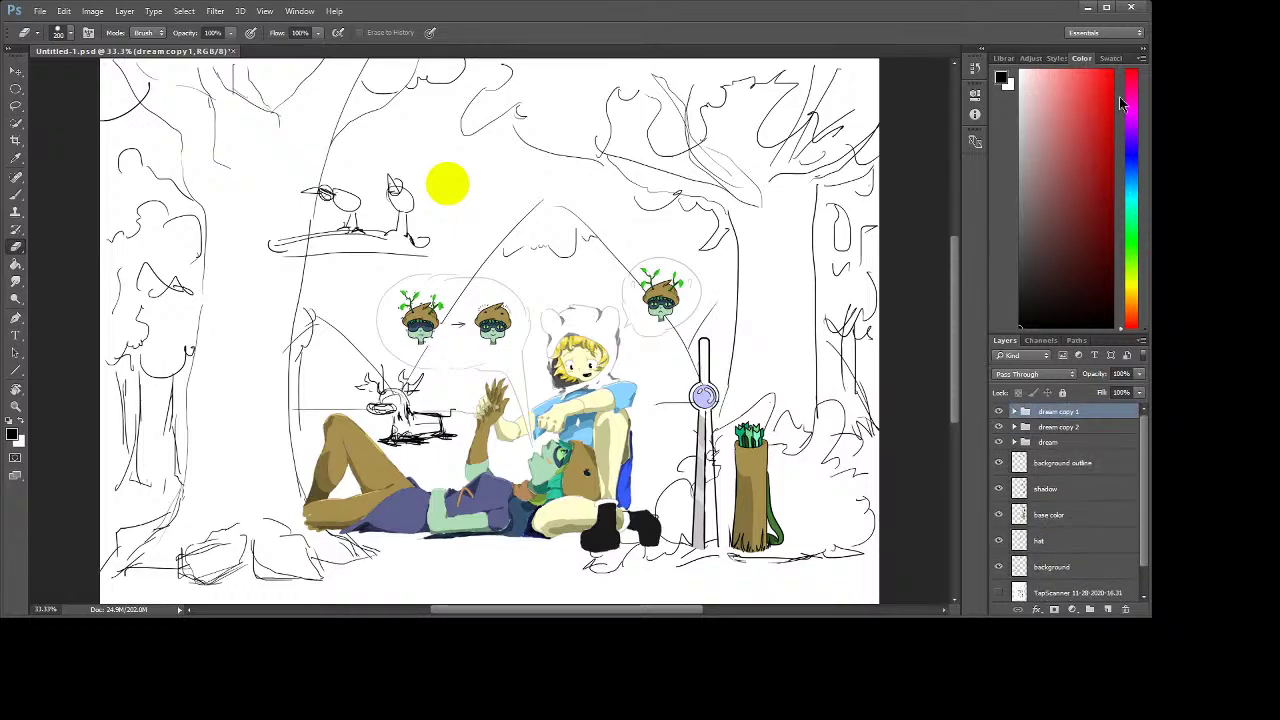
click(1106, 8)
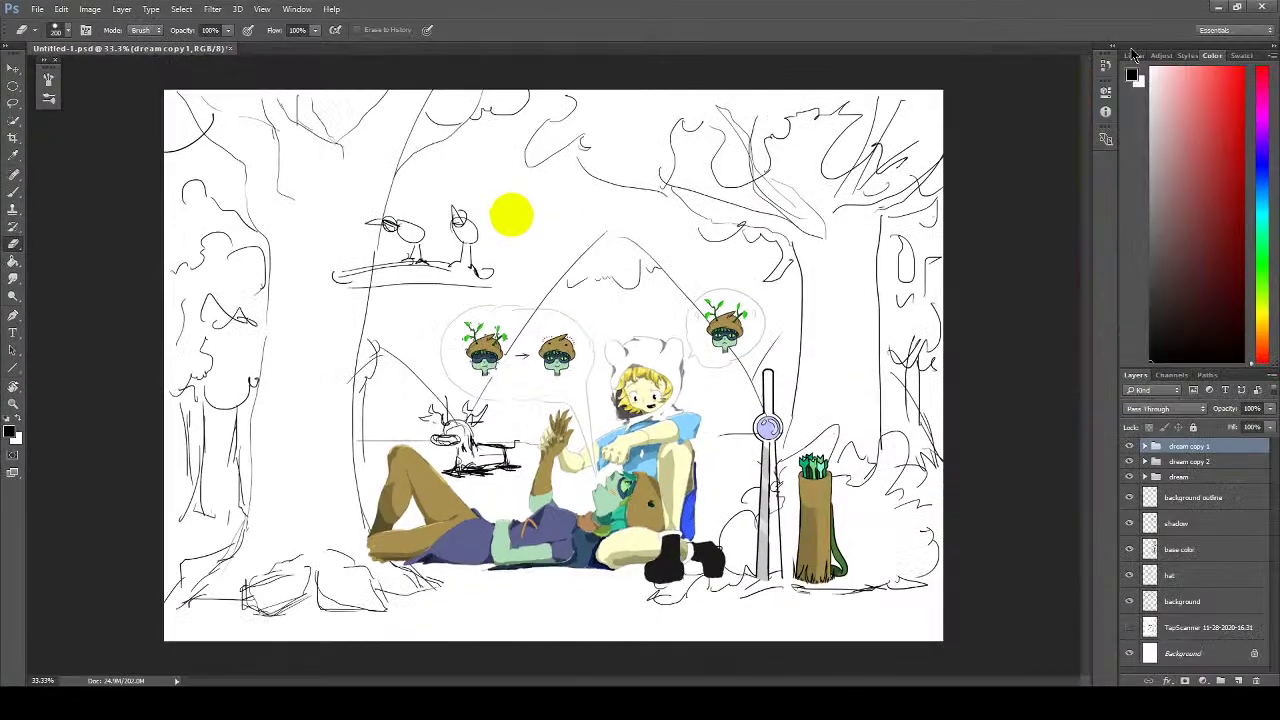
- Undo the removal of the bb layer, move it to the top of the layer stack and set its opacity to 100%
key(ctrl+z)
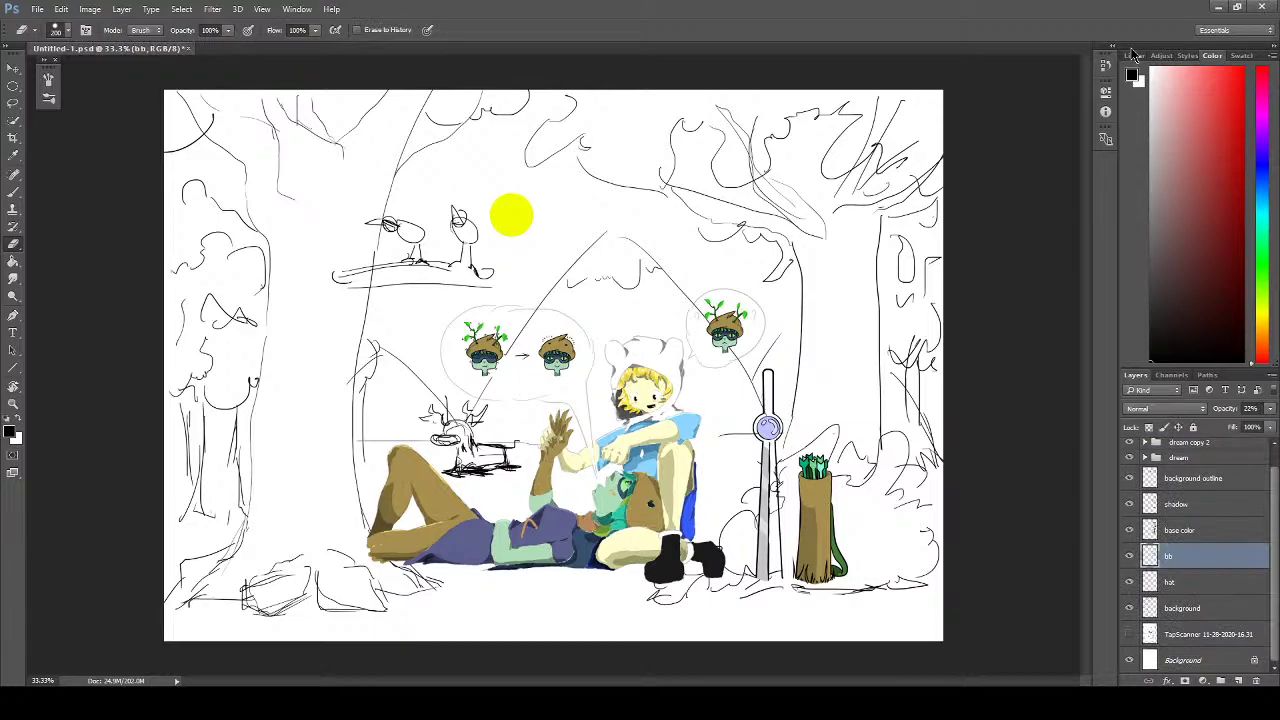
drag(1185, 557, 1276, 414)
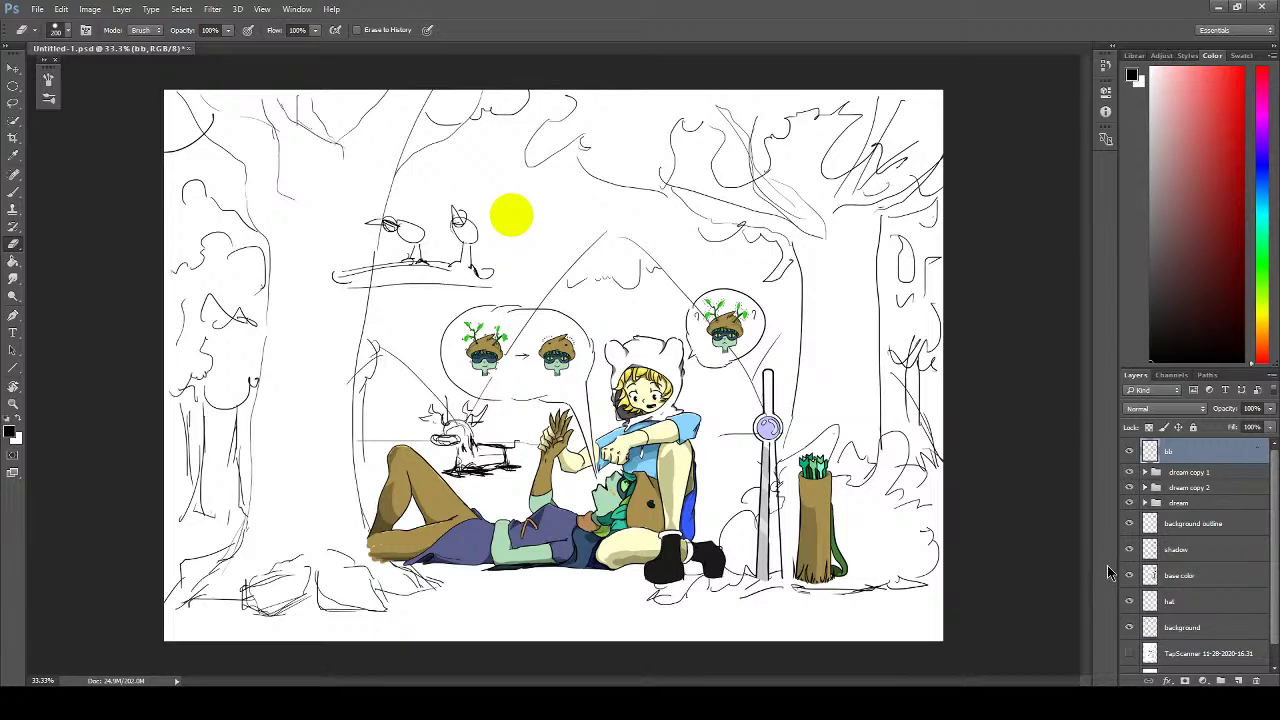